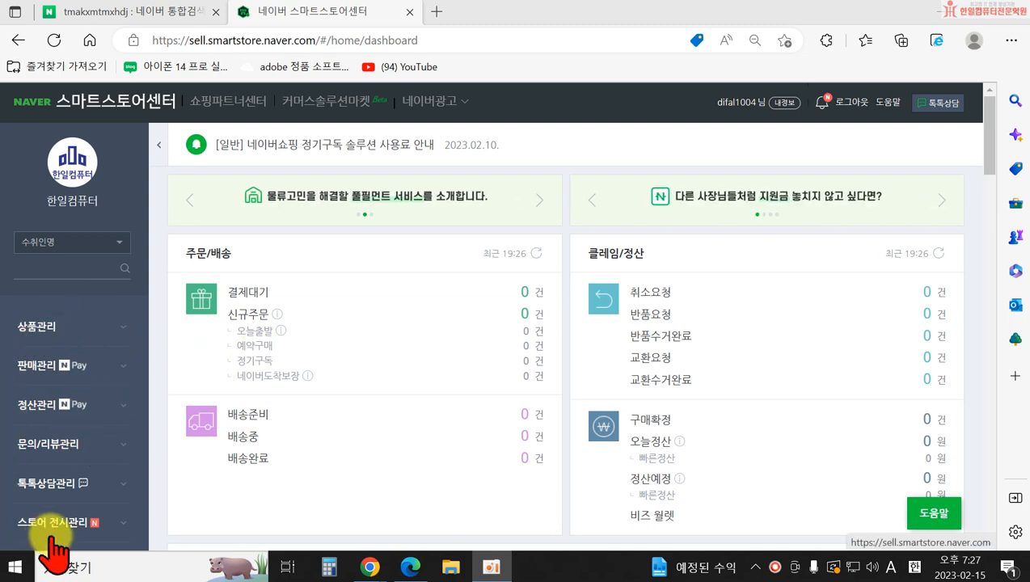
- Open the product registration form (상품 등록) under product management and dismiss the Naver Fulfillment and guaranteed-arrival notice
left_click(41, 325)
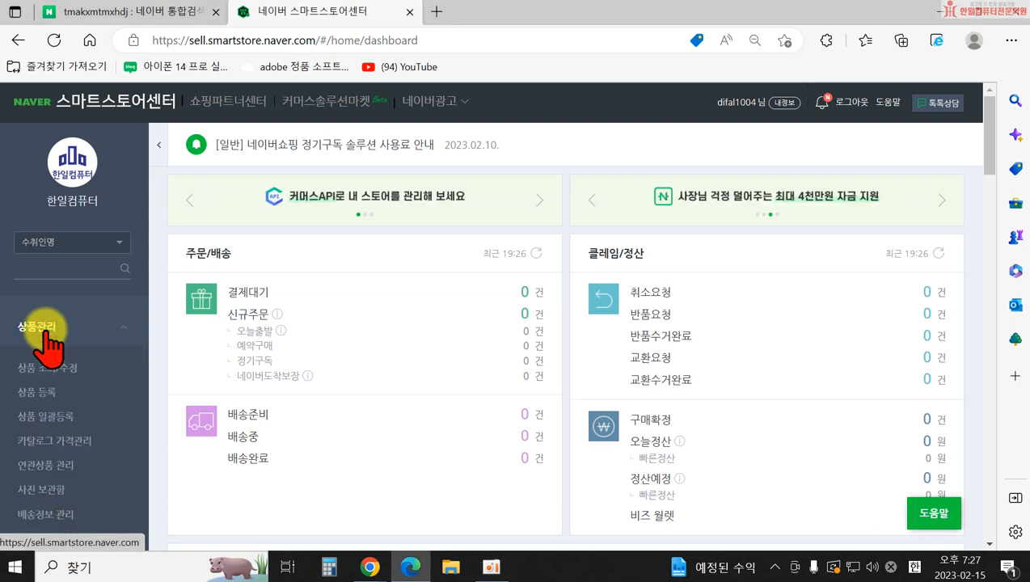
left_click(36, 393)
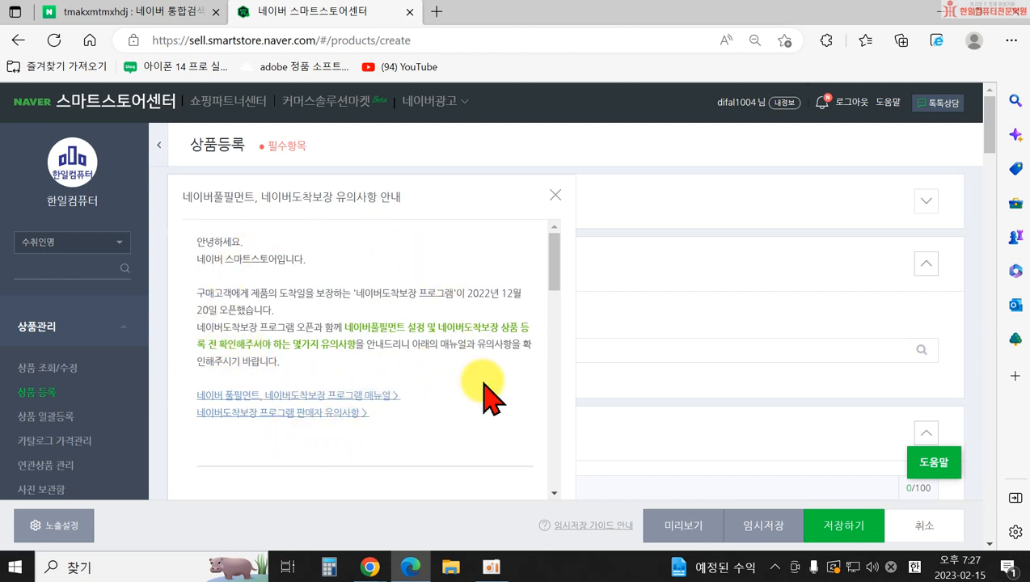
scroll(563, 428, "down", 2)
scroll(564, 436, "down", 2)
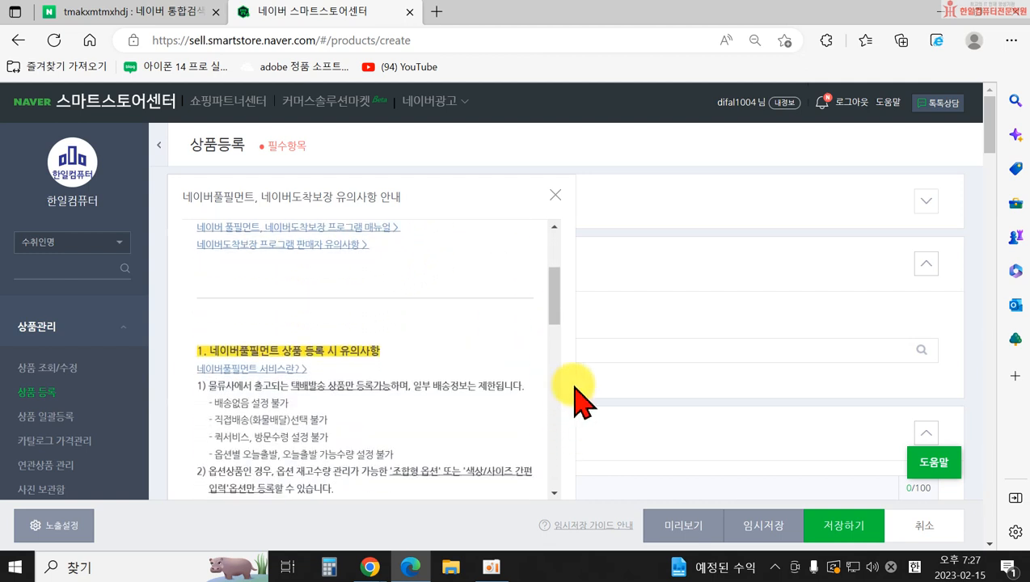
scroll(573, 398, "down", 2)
scroll(553, 402, "up", 2)
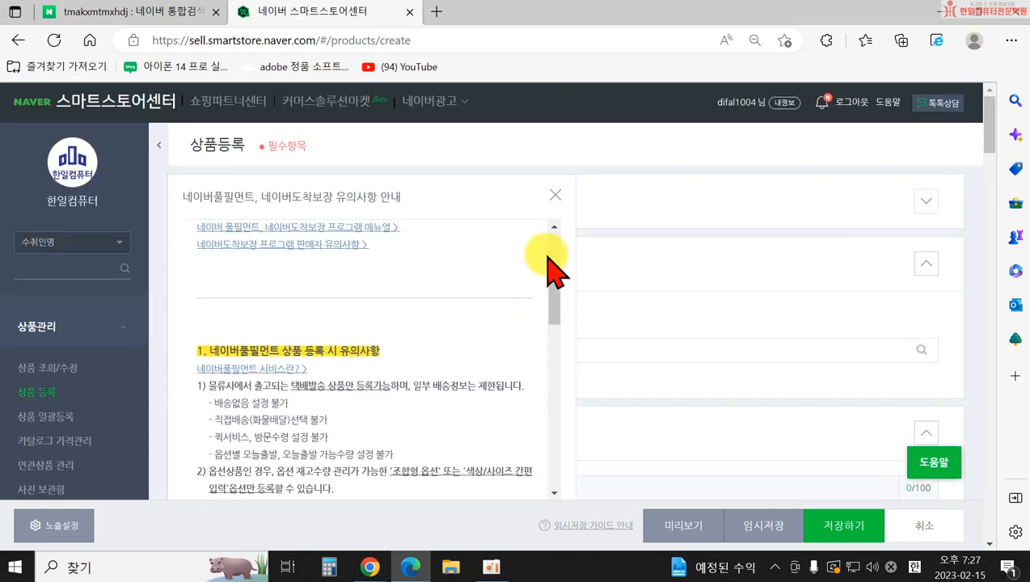
left_click(556, 195)
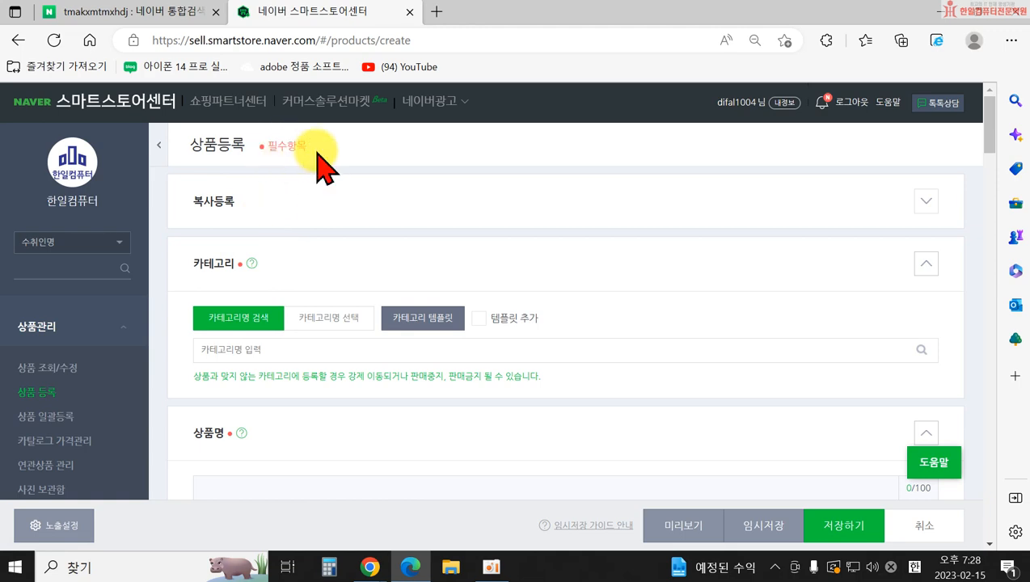
- Look over the registration form's sections, from category and product name through sale price, stock quantity, options and product image
scroll(255, 327, "down", 3)
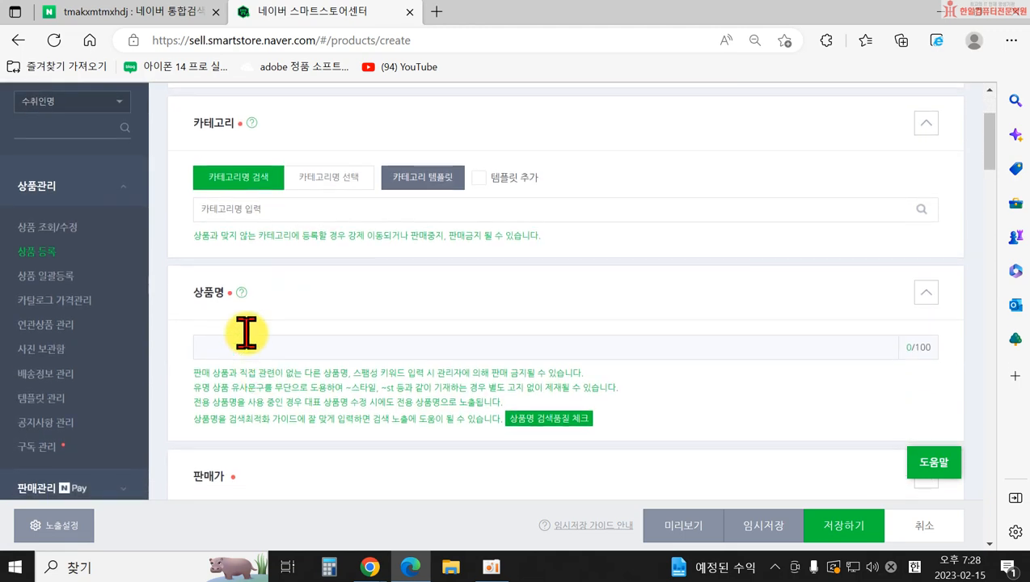
scroll(252, 368, "down", 5)
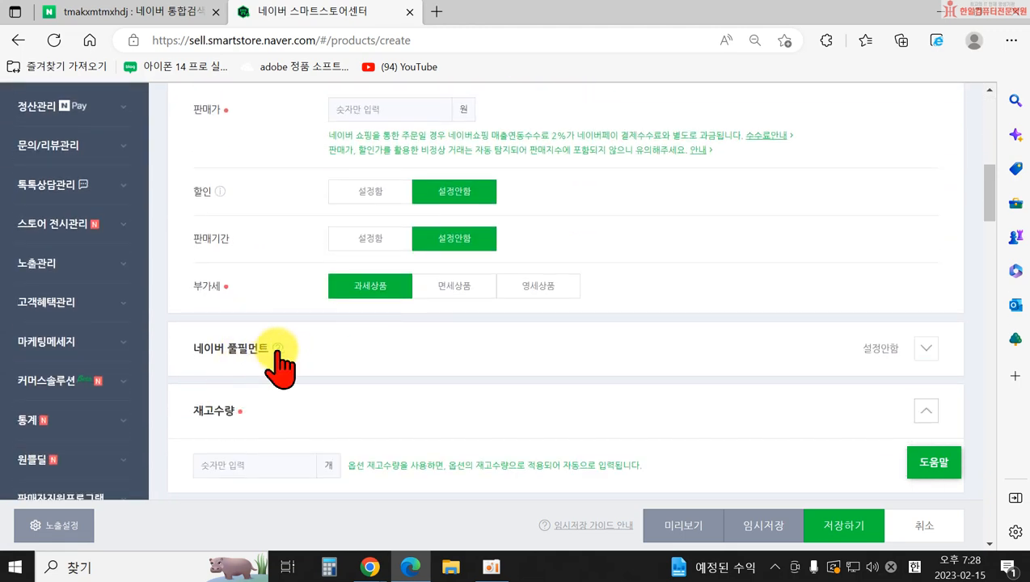
scroll(259, 380, "down", 3)
scroll(247, 275, "up", 7)
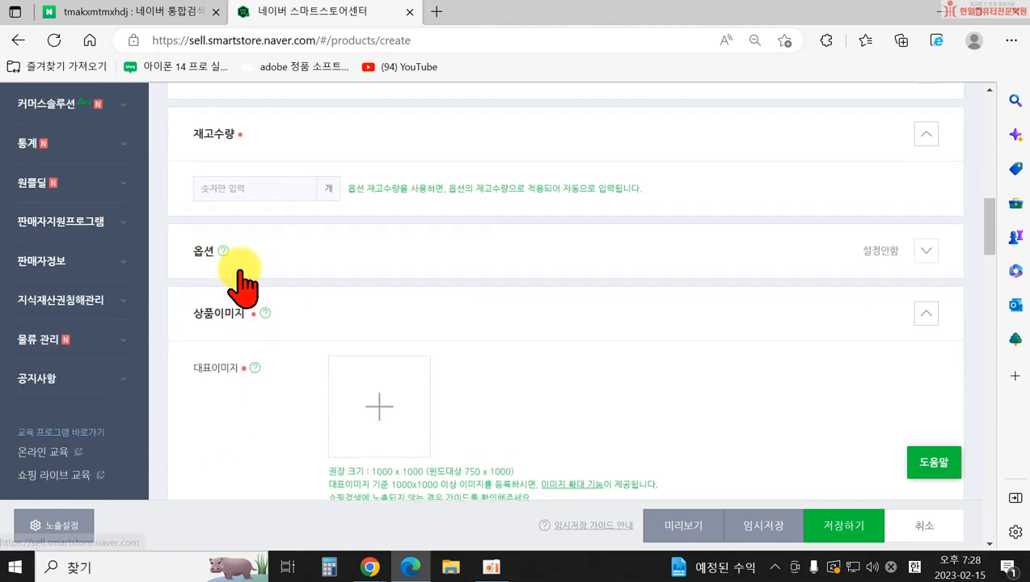
scroll(243, 243, "up", 4)
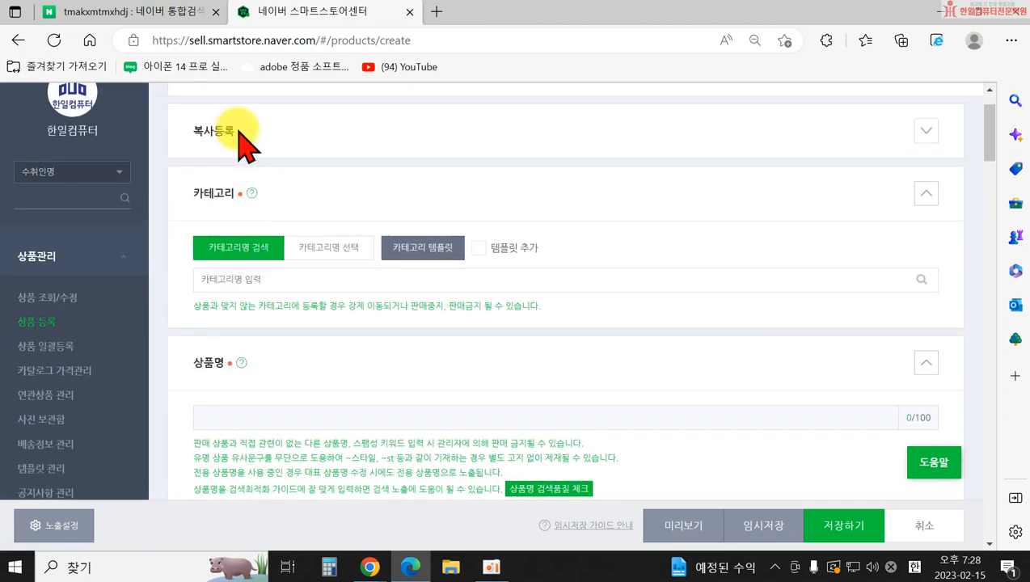
scroll(278, 162, "up", 1)
scroll(271, 255, "up", 1)
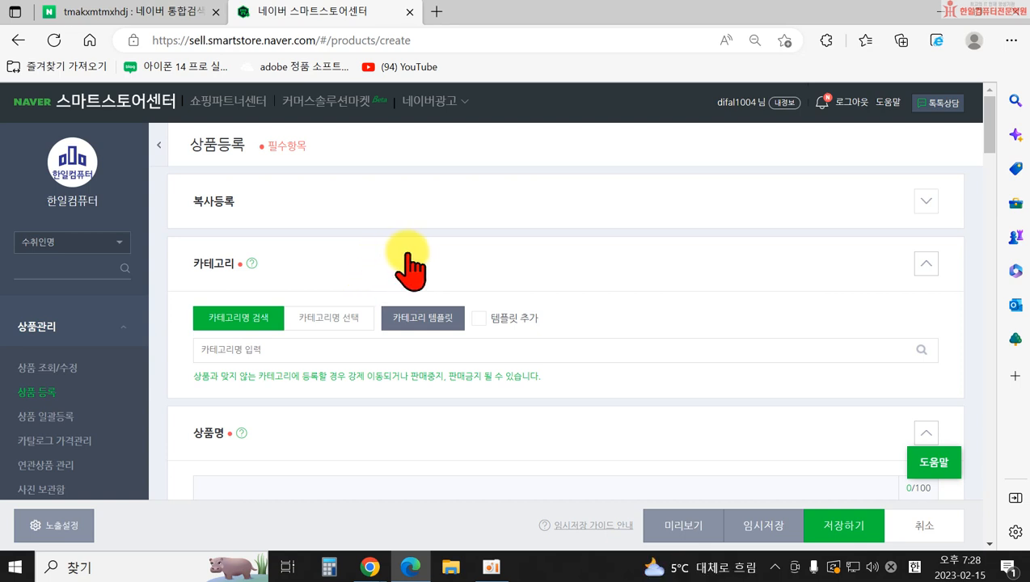
- Search Naver for 검정콩 in a new browser tab and open its shopping results
left_click(436, 12)
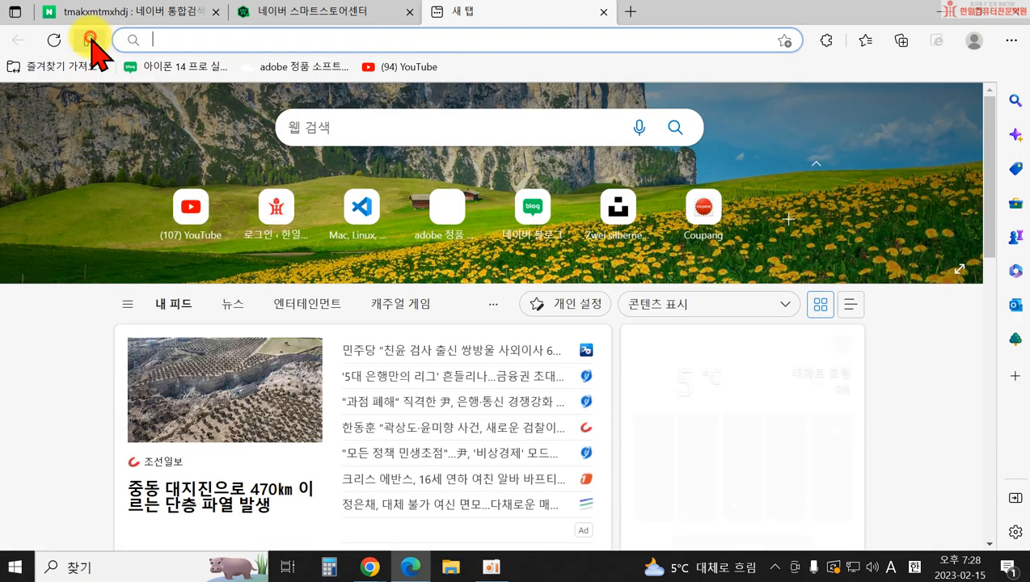
left_click(90, 40)
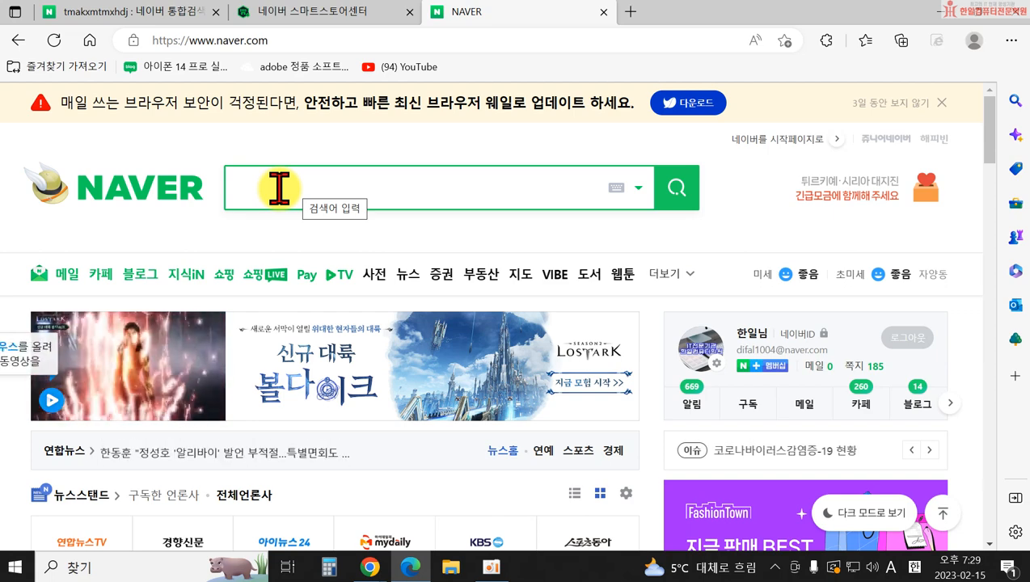
type("검정콩")
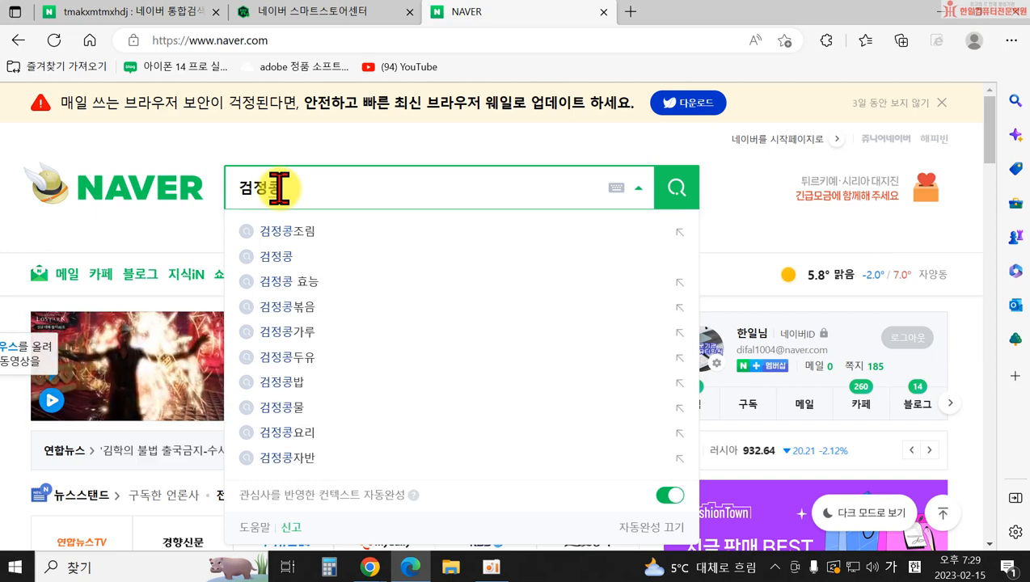
key("Return")
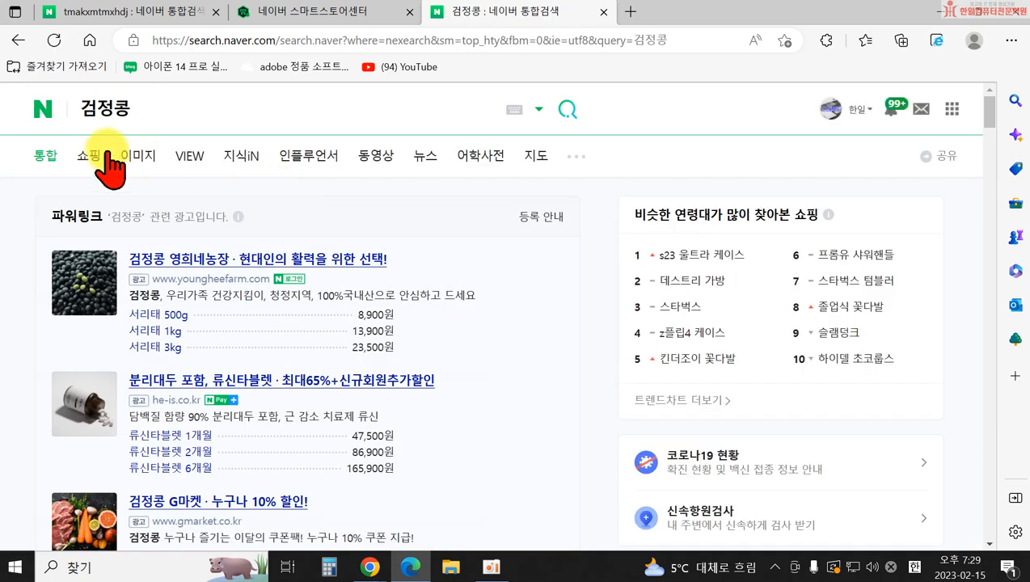
left_click(92, 155)
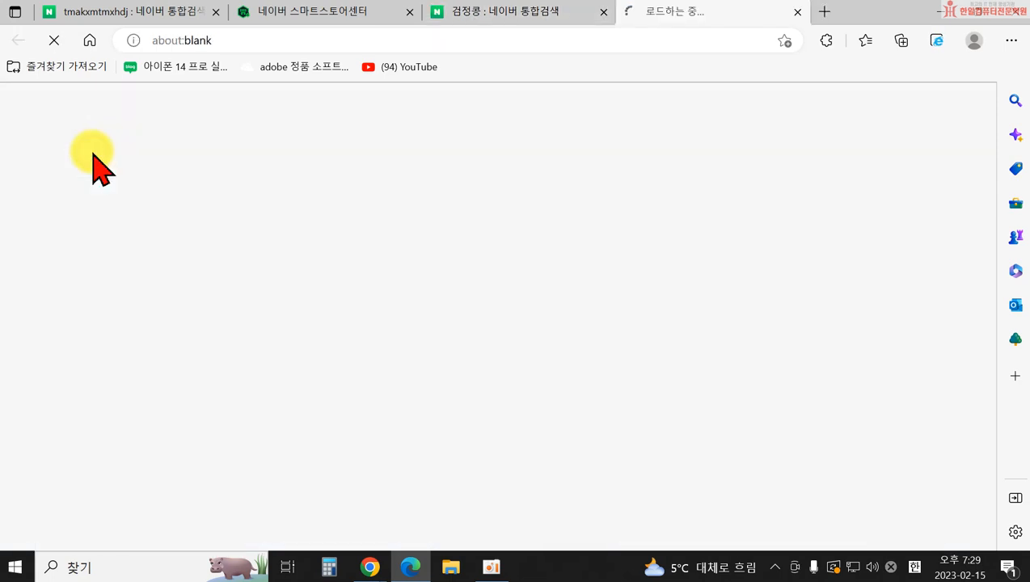
- Examine the 검정콩 shopping listings, checking the category path shown under each product title
scroll(356, 303, "down", 2)
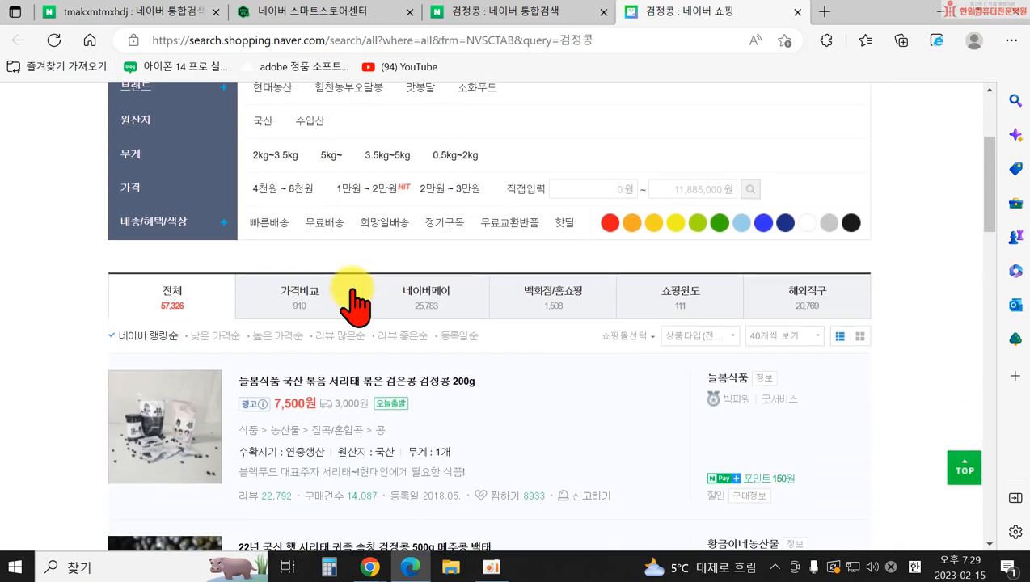
scroll(362, 323, "down", 2)
scroll(323, 403, "down", 1)
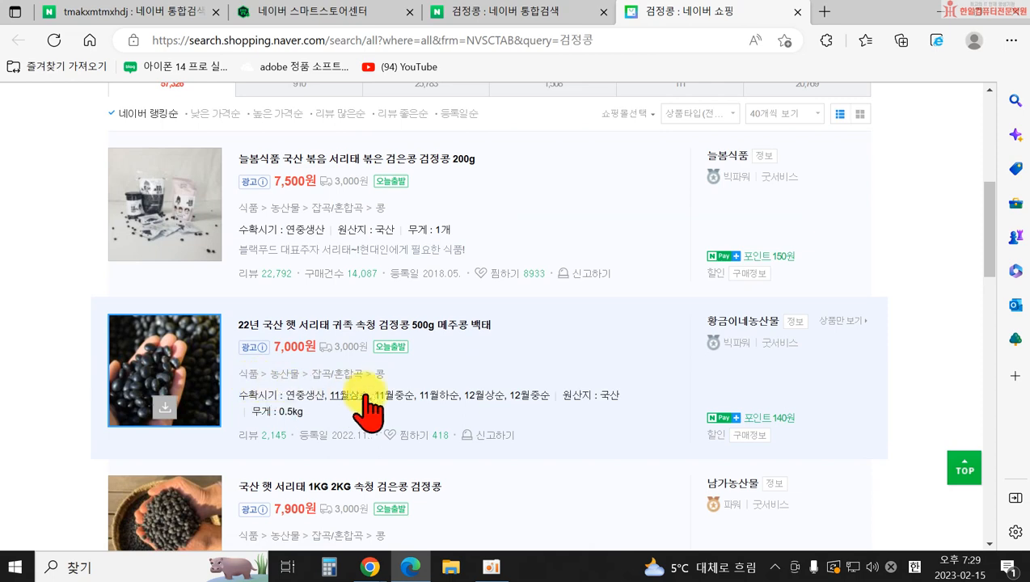
scroll(393, 401, "down", 2)
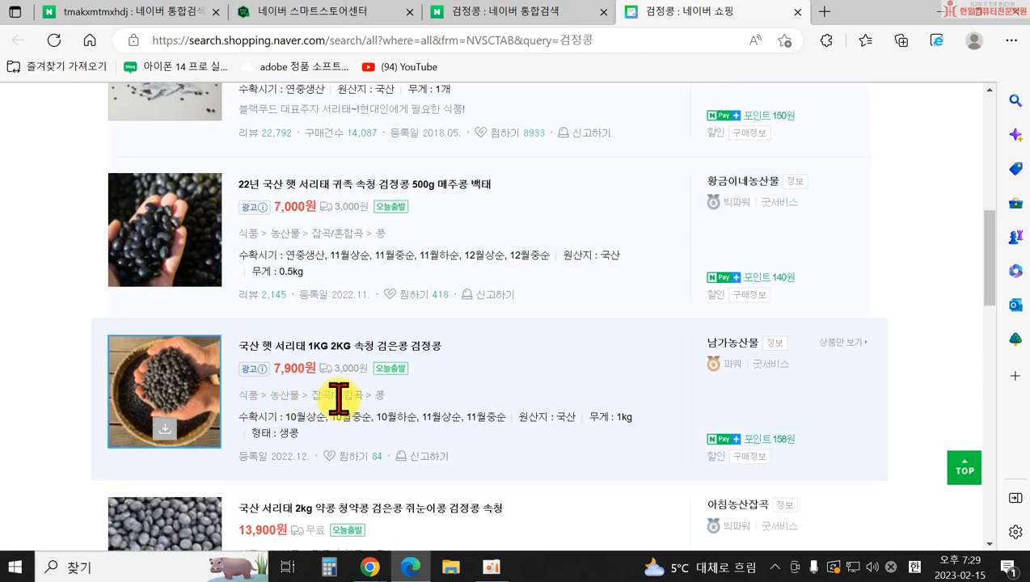
scroll(394, 413, "down", 2)
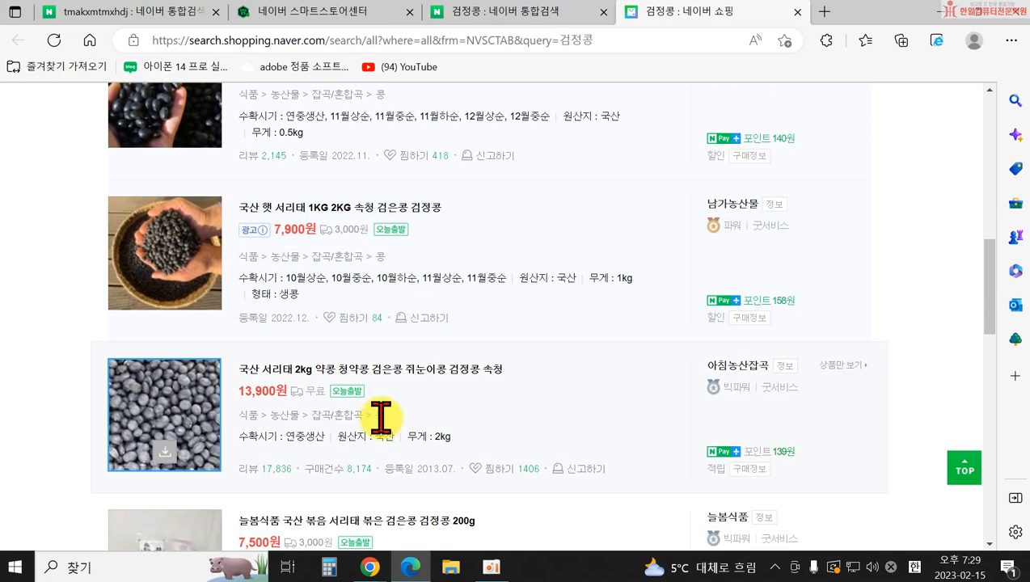
scroll(350, 440, "down", 1)
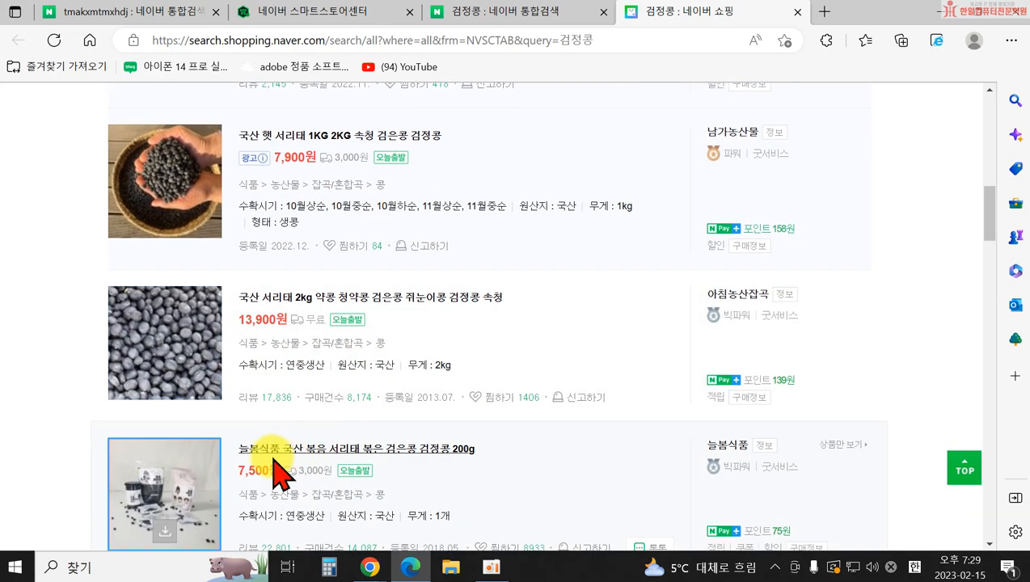
scroll(410, 507, "up", 15)
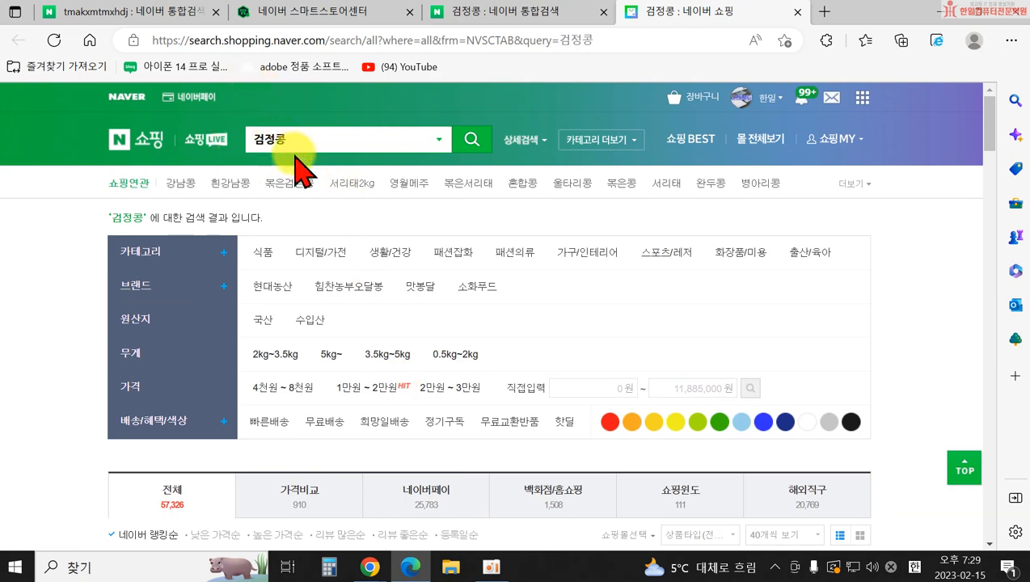
scroll(412, 267, "down", 4)
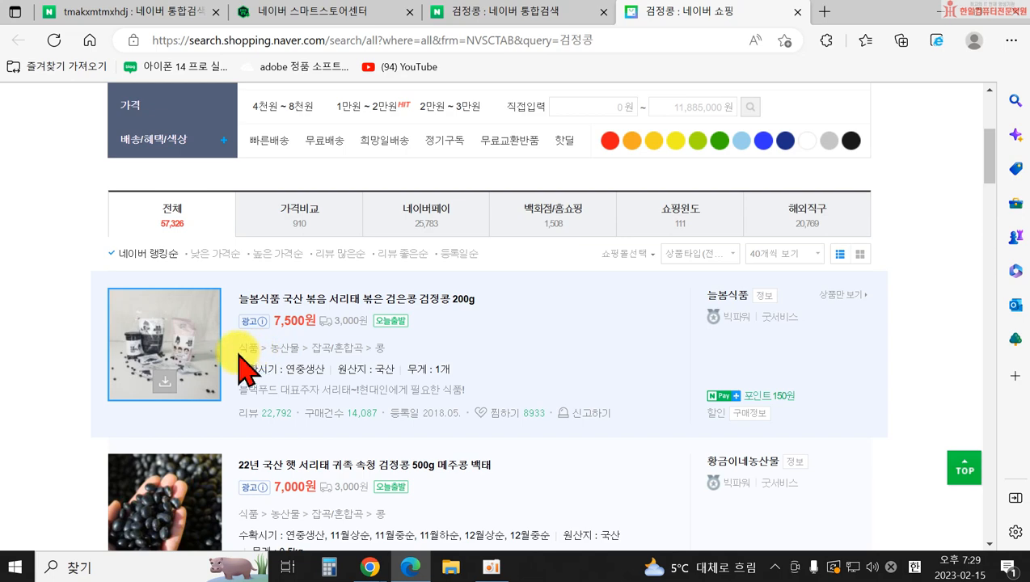
scroll(202, 269, "up", 4)
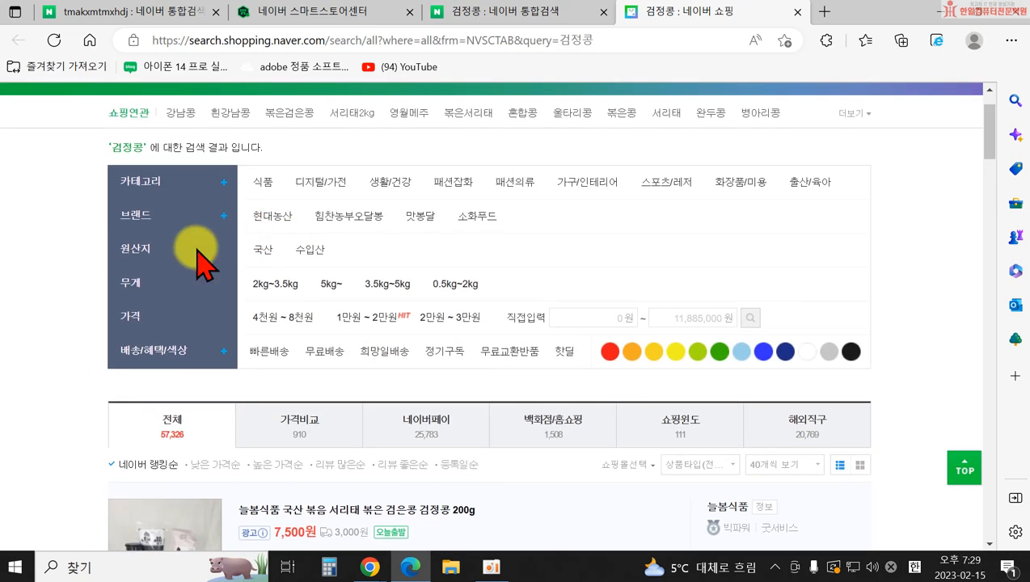
scroll(356, 352, "down", 3)
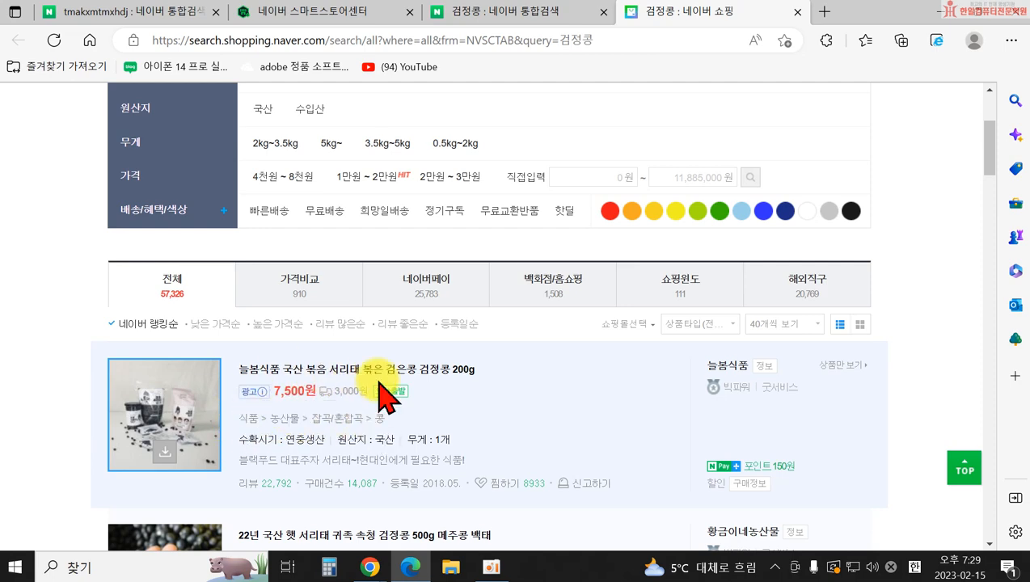
scroll(566, 340, "up", 3)
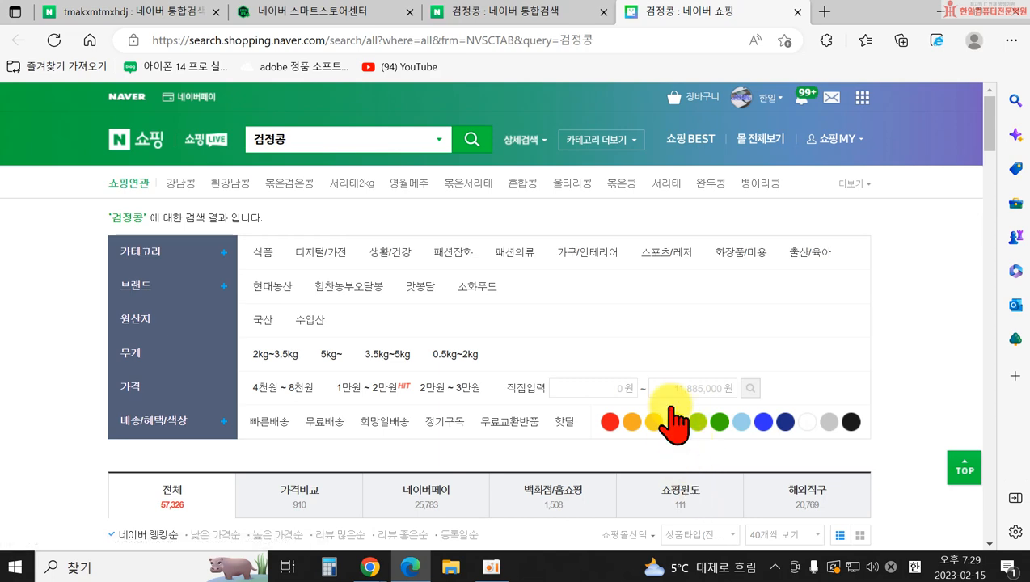
scroll(788, 415, "down", 2)
scroll(487, 299, "up", 2)
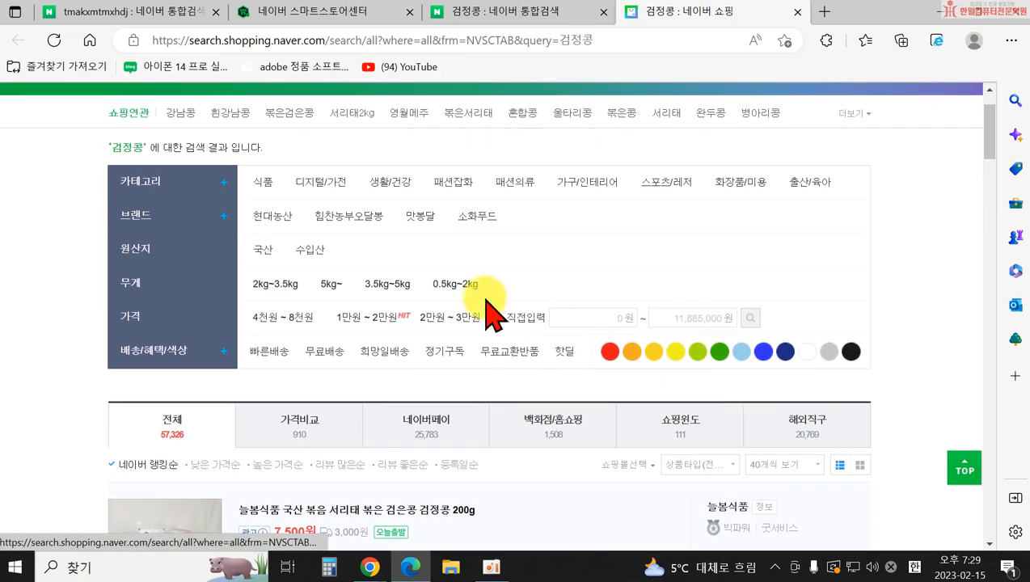
scroll(263, 144, "down", 4)
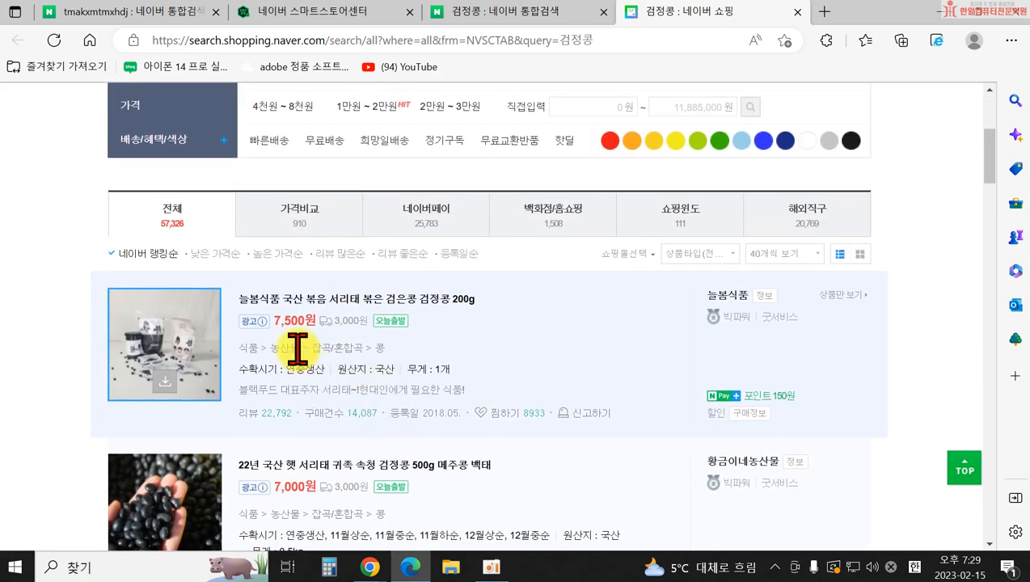
scroll(505, 509, "down", 2)
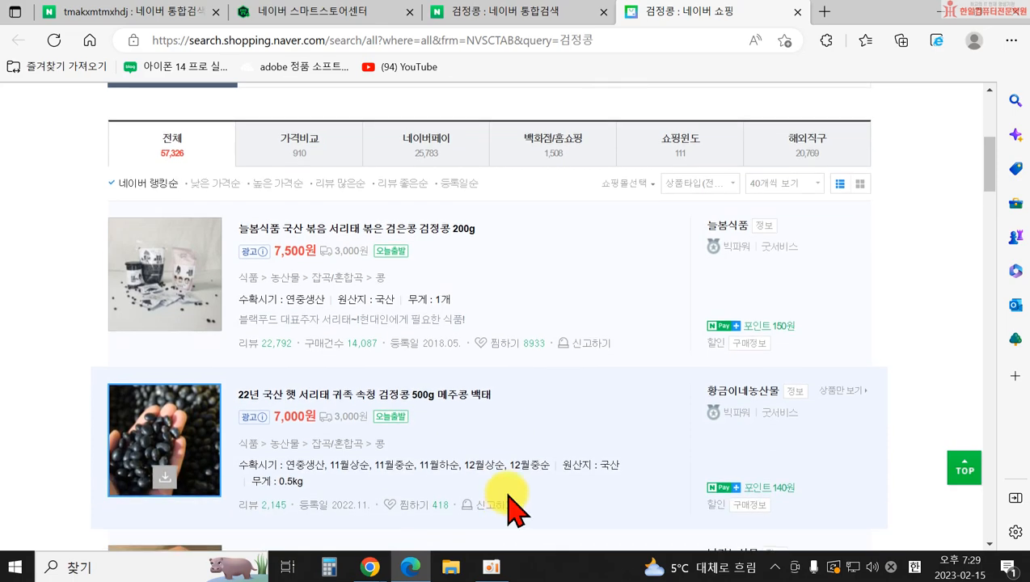
scroll(565, 449, "down", 4)
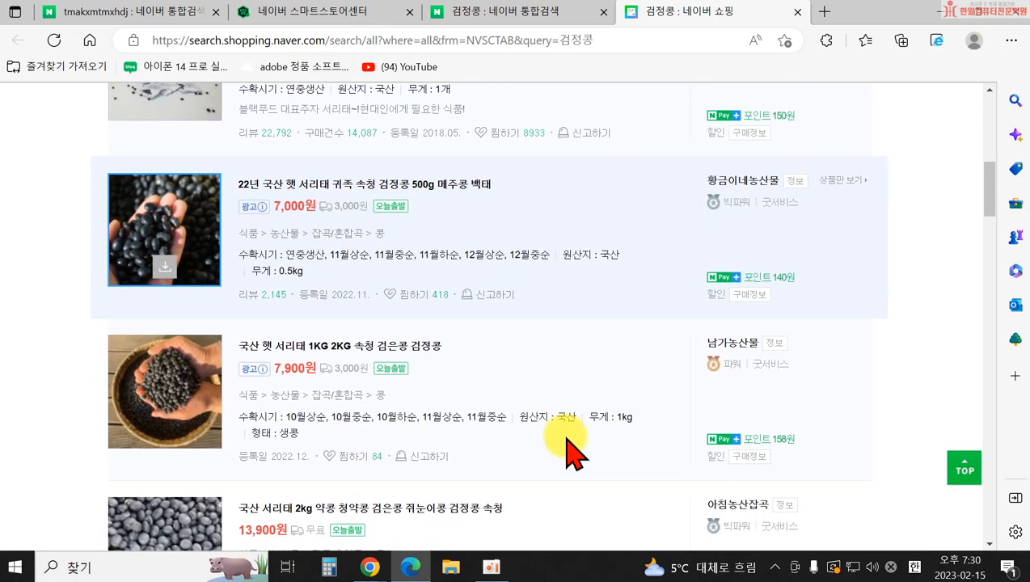
scroll(568, 447, "up", 10)
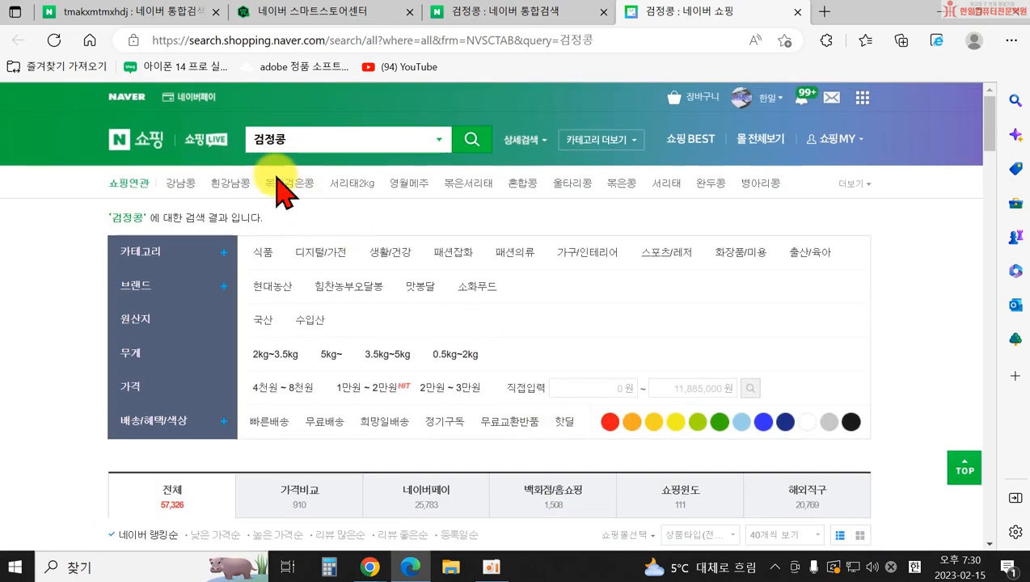
scroll(348, 336, "down", 2)
scroll(287, 382, "up", 3)
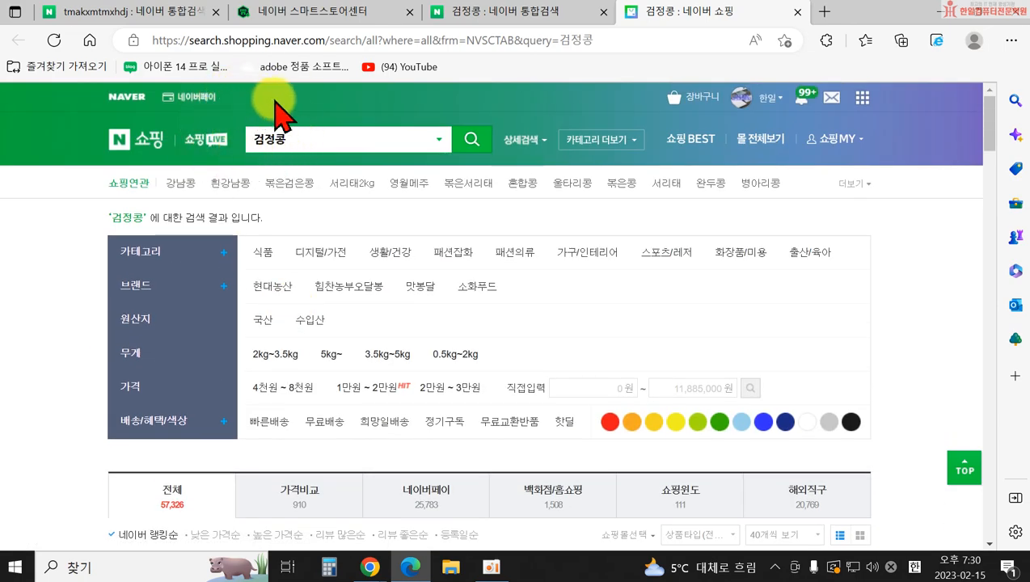
scroll(479, 387, "down", 5)
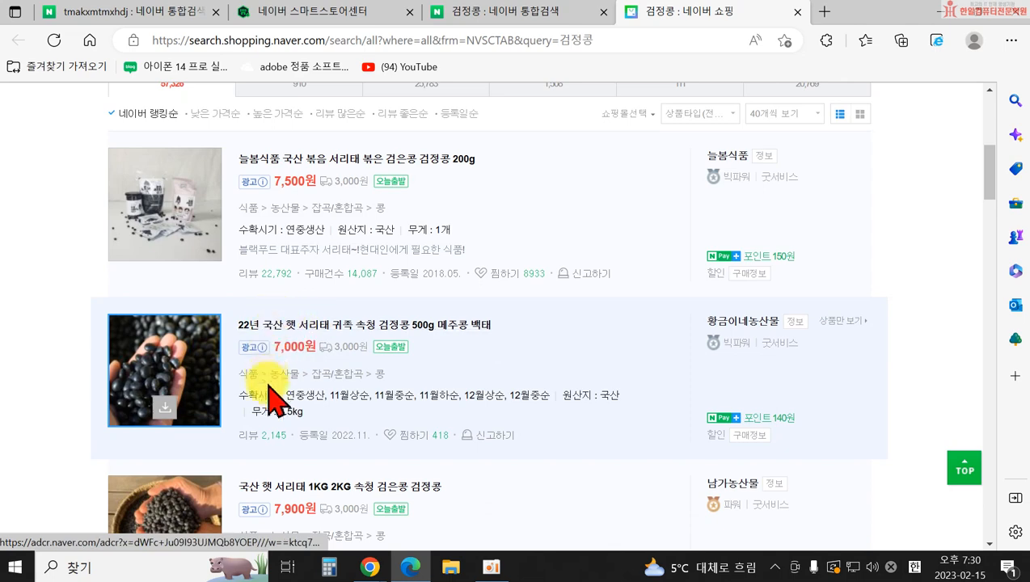
scroll(380, 392, "down", 3)
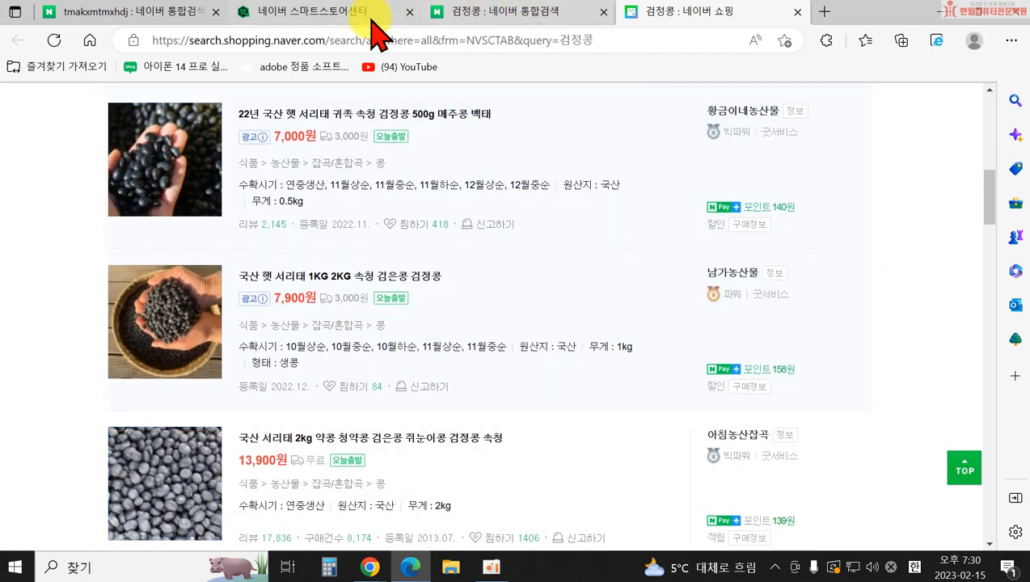
- Search the registration form's category names for 콩, choose 식품>농산물>잡곡/혼합곡>콩, and accept the origin and eco-certification notices
left_click(348, 30)
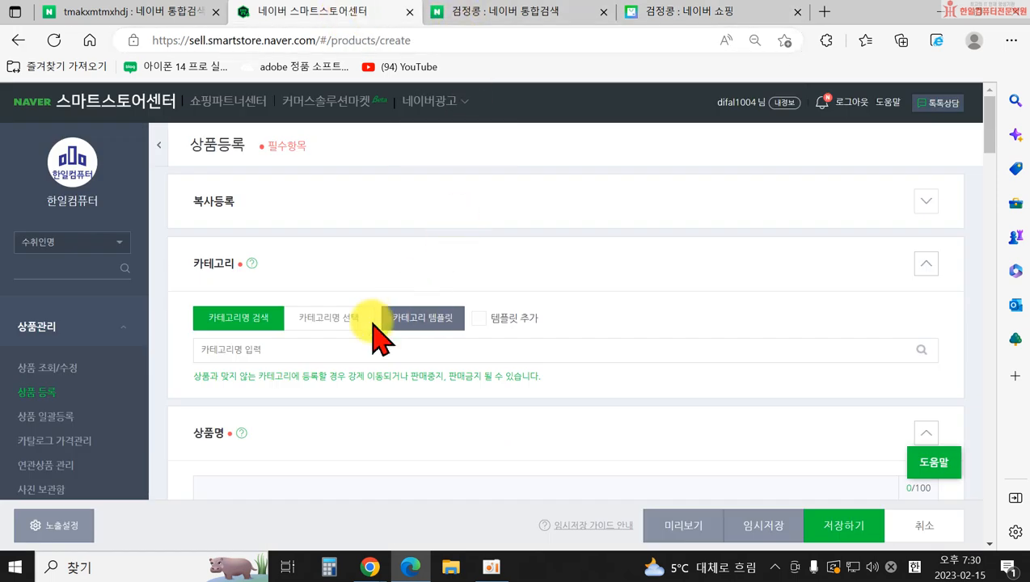
left_click(245, 353)
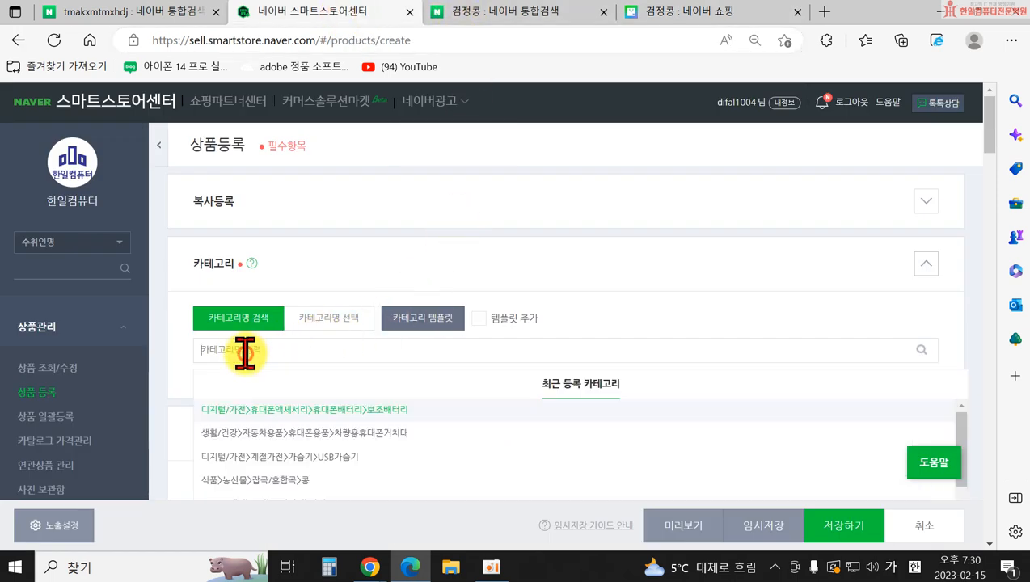
type("콩")
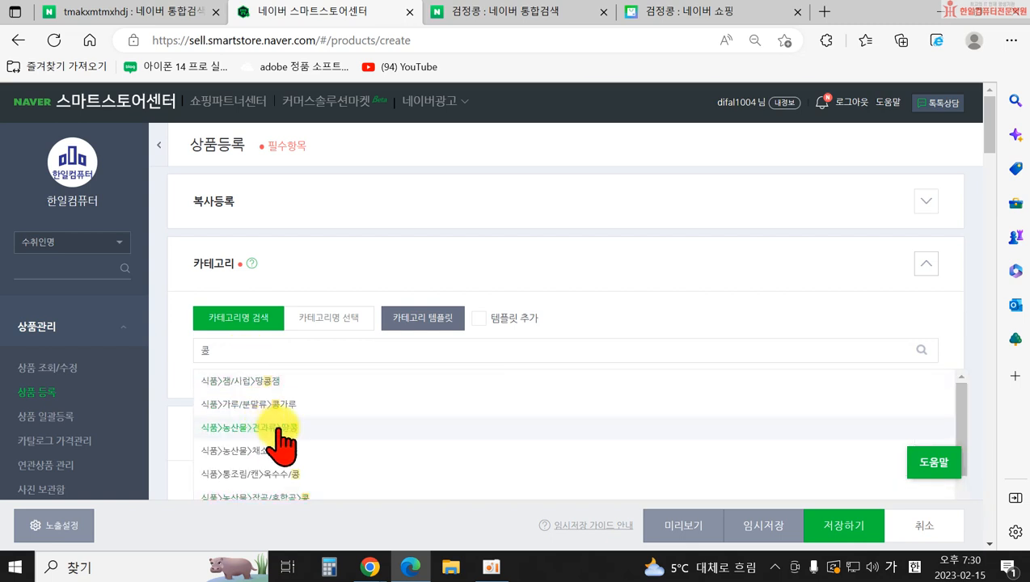
scroll(279, 482, "down", 1)
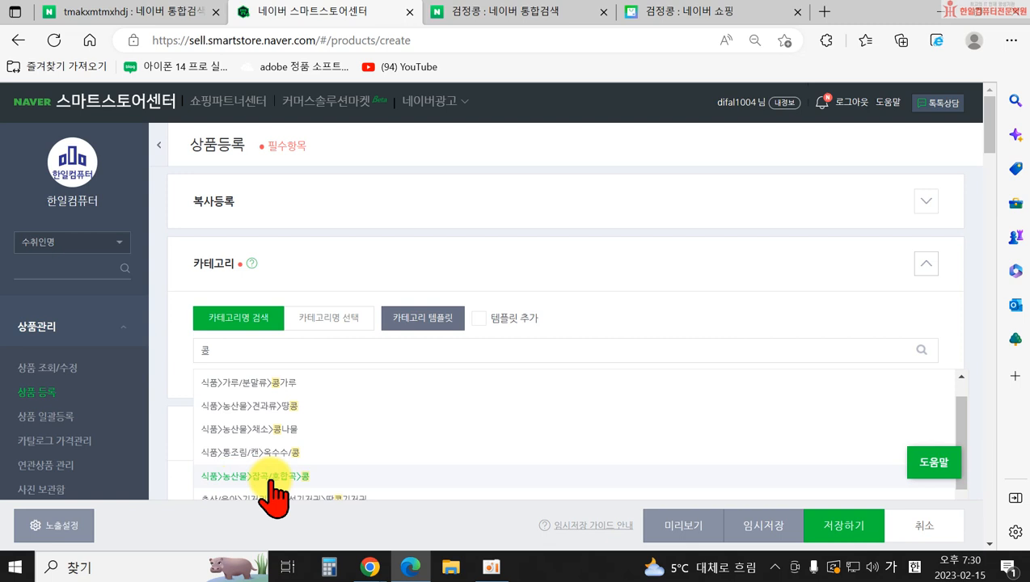
left_click(272, 478)
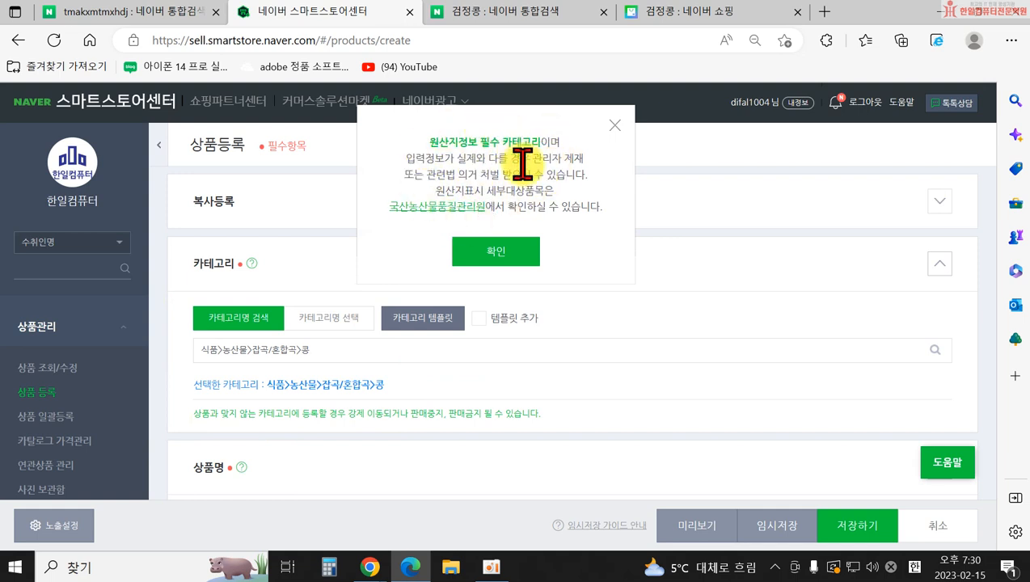
left_click(510, 256)
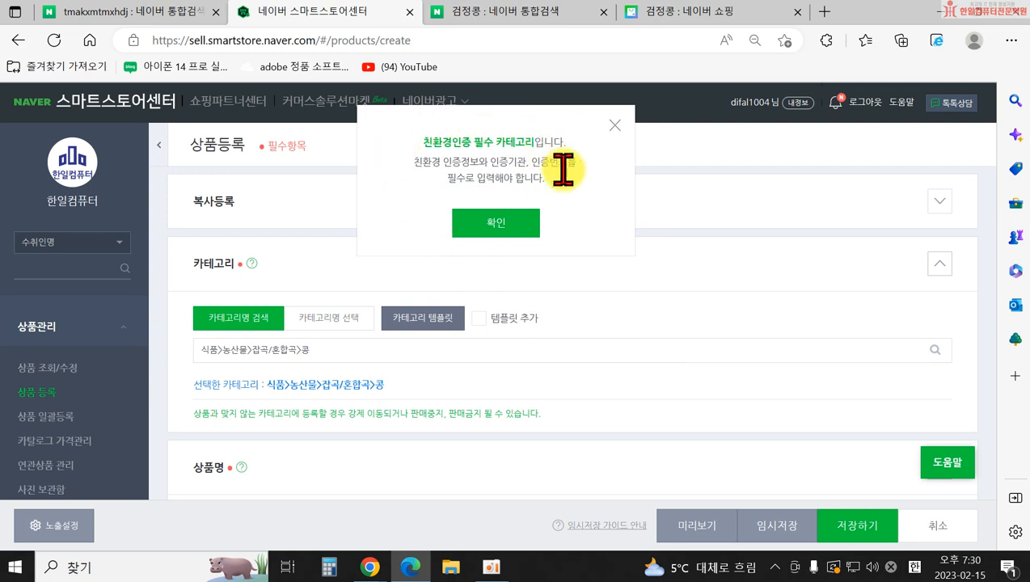
left_click(530, 230)
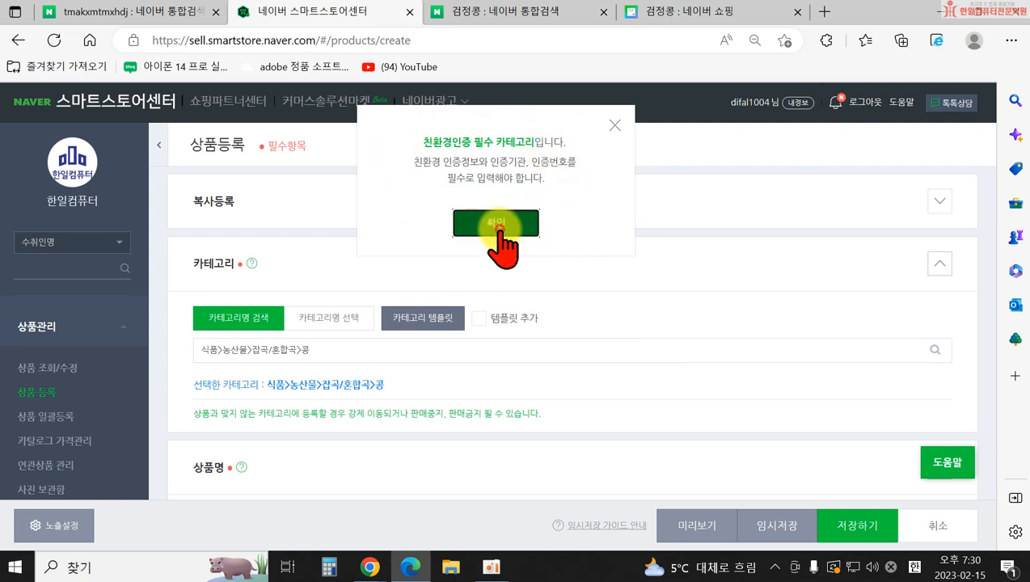
- Return from the empty product name field to the 검정콩 shopping results and expand the full list of related shopping keywords
scroll(683, 347, "down", 2)
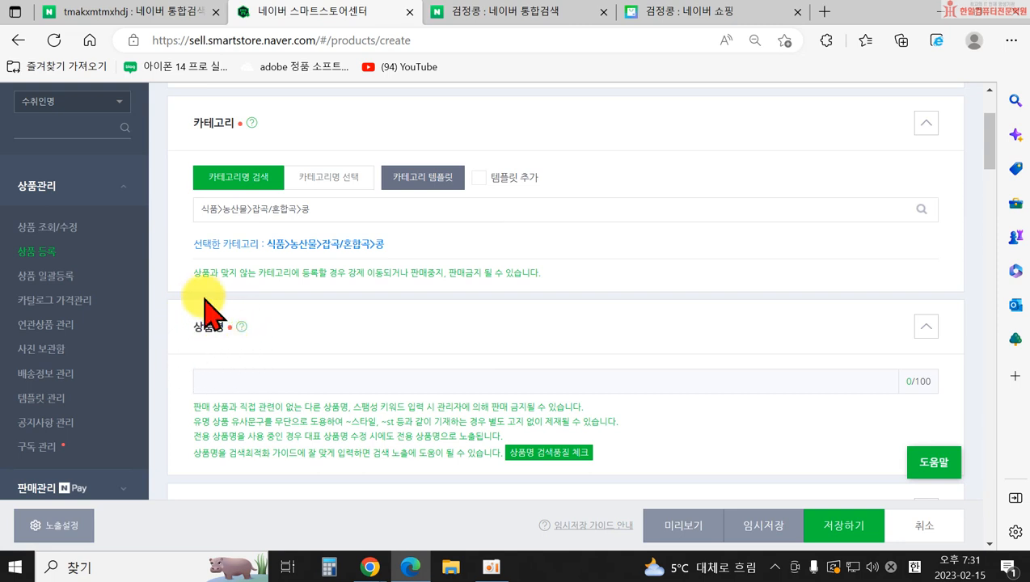
scroll(263, 324, "down", 1)
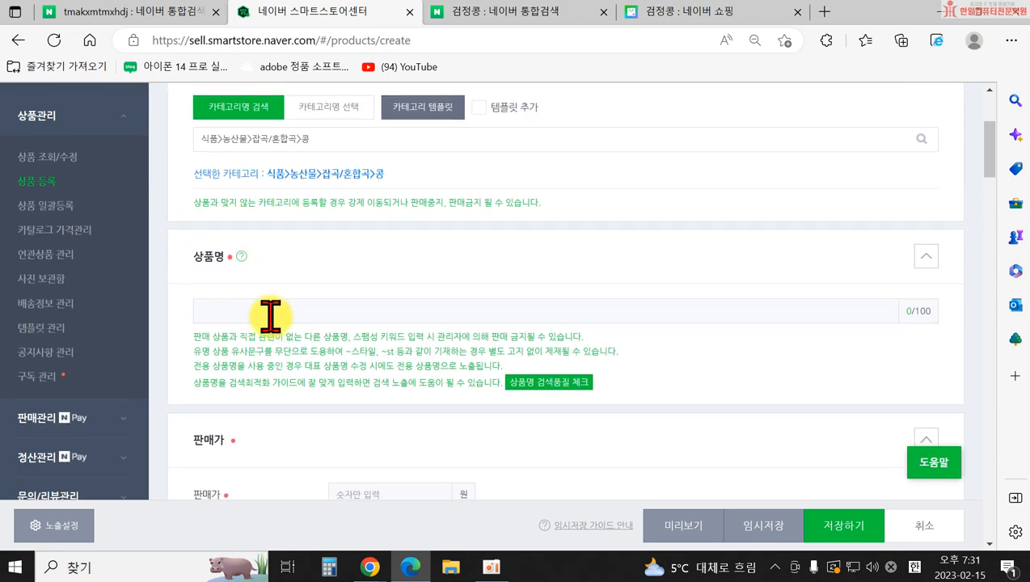
left_click(258, 310)
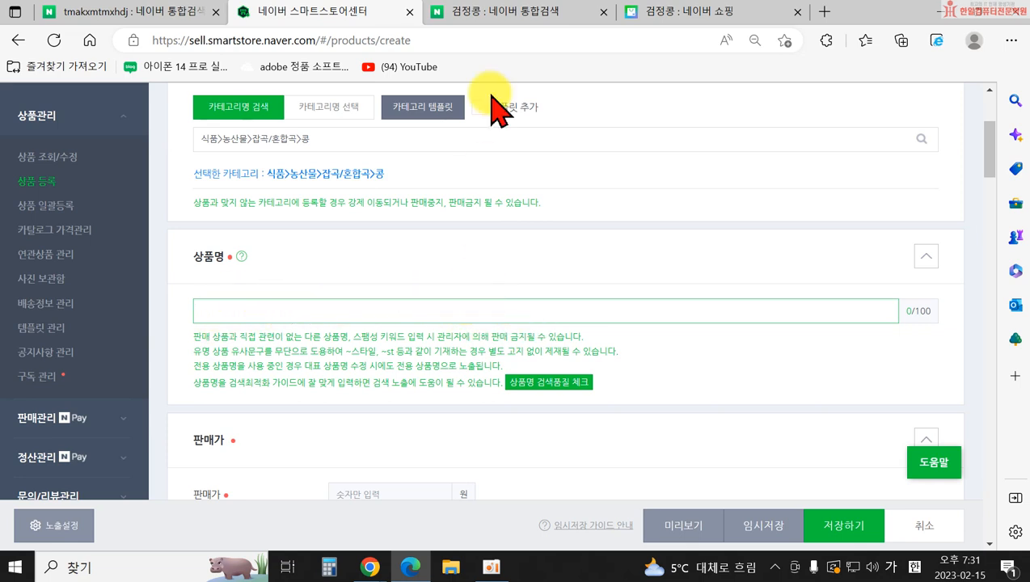
left_click(663, 24)
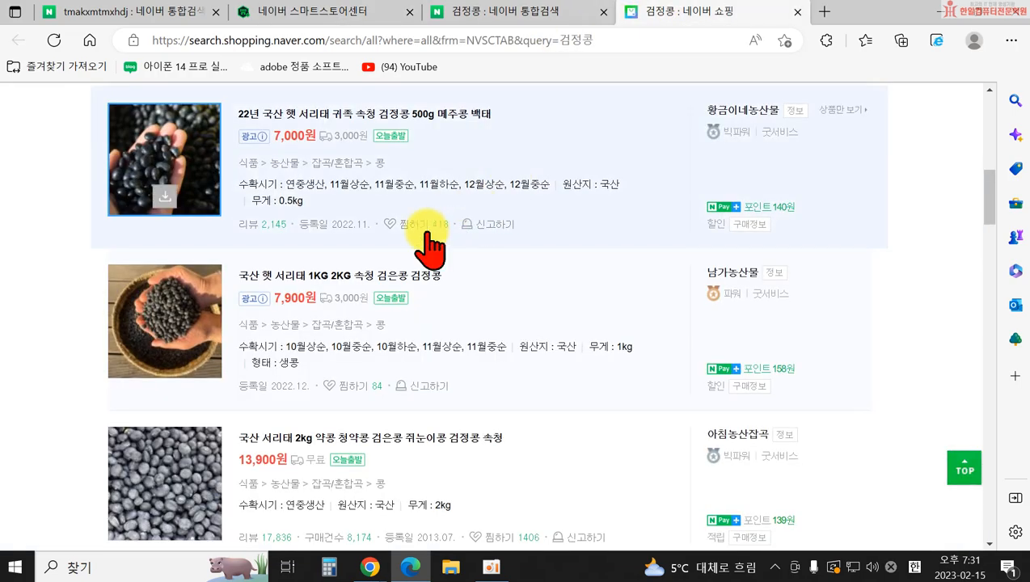
scroll(380, 266, "up", 5)
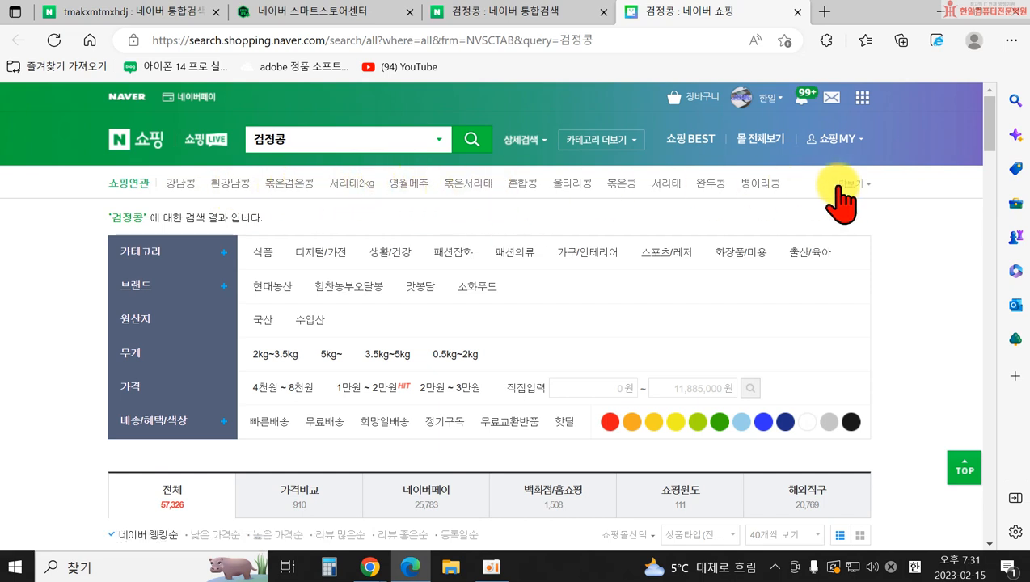
left_click(846, 185)
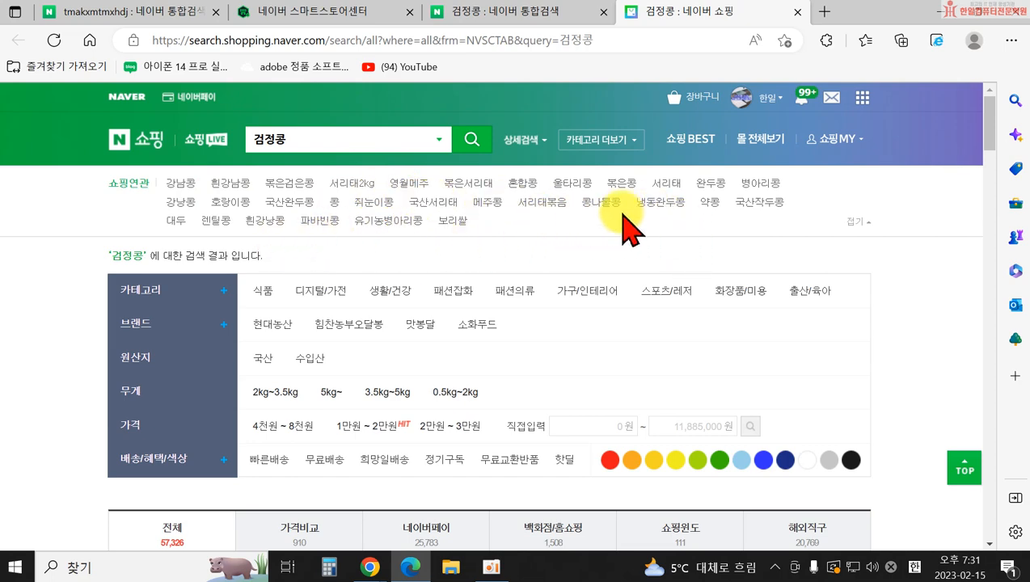
- Examine how sellers word their product titles across the 검정콩 shopping listings, including the keywords and weights they use
scroll(627, 231, "down", 3)
scroll(627, 259, "down", 3)
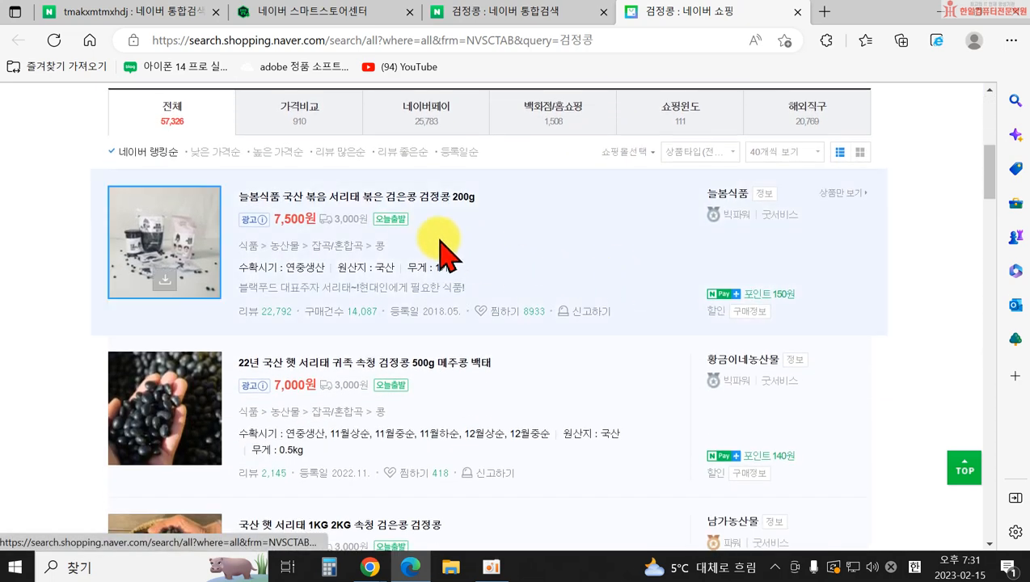
scroll(388, 226, "up", 3)
scroll(420, 228, "up", 3)
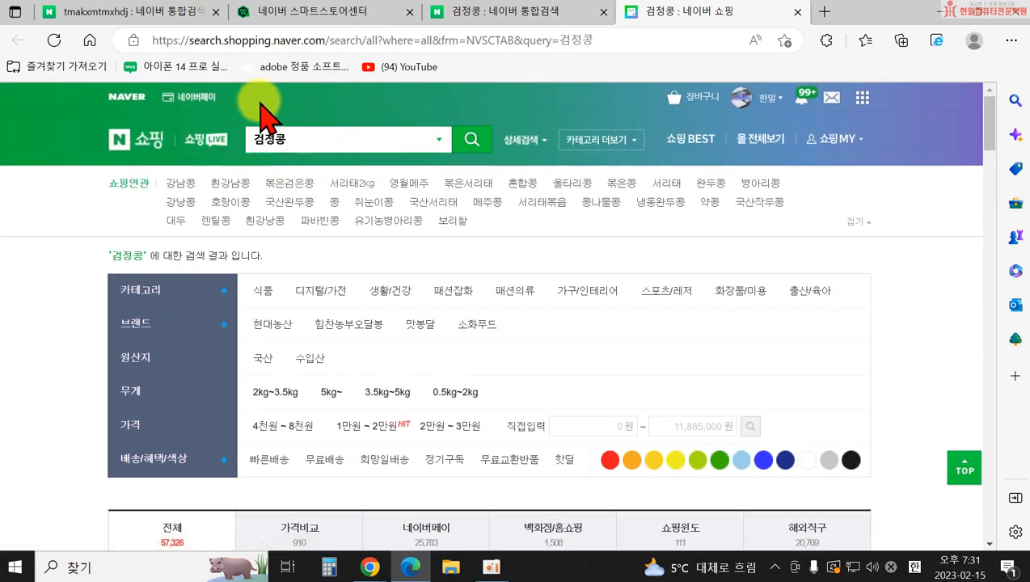
scroll(367, 253, "down", 7)
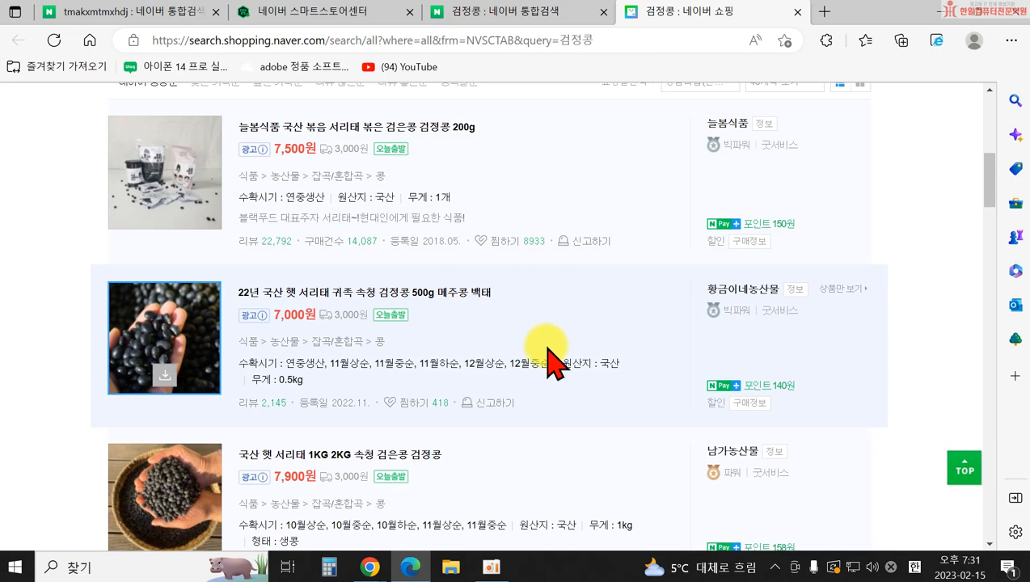
scroll(453, 329, "up", 2)
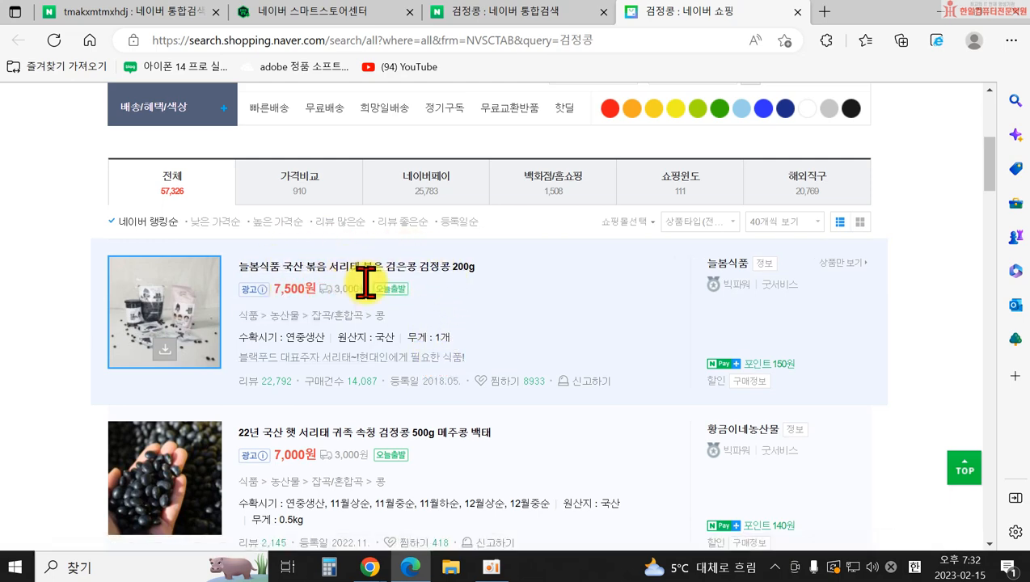
scroll(477, 300, "down", 3)
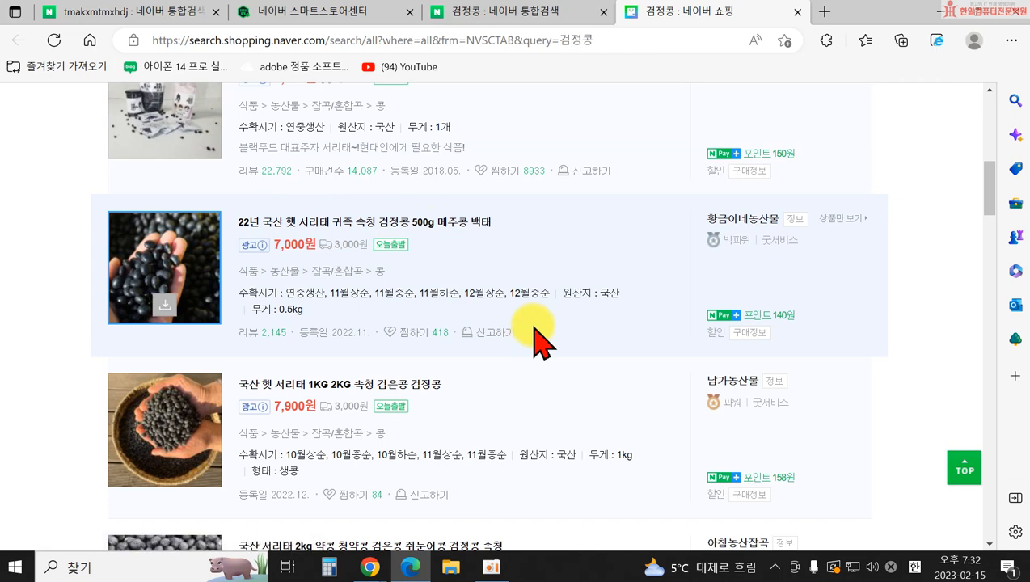
scroll(536, 336, "down", 1)
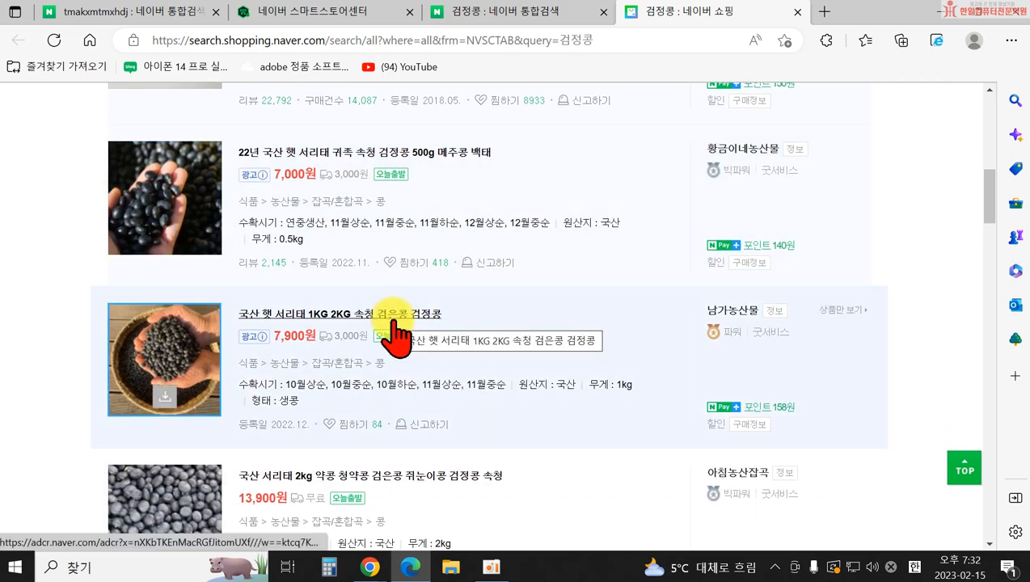
scroll(537, 364, "down", 2)
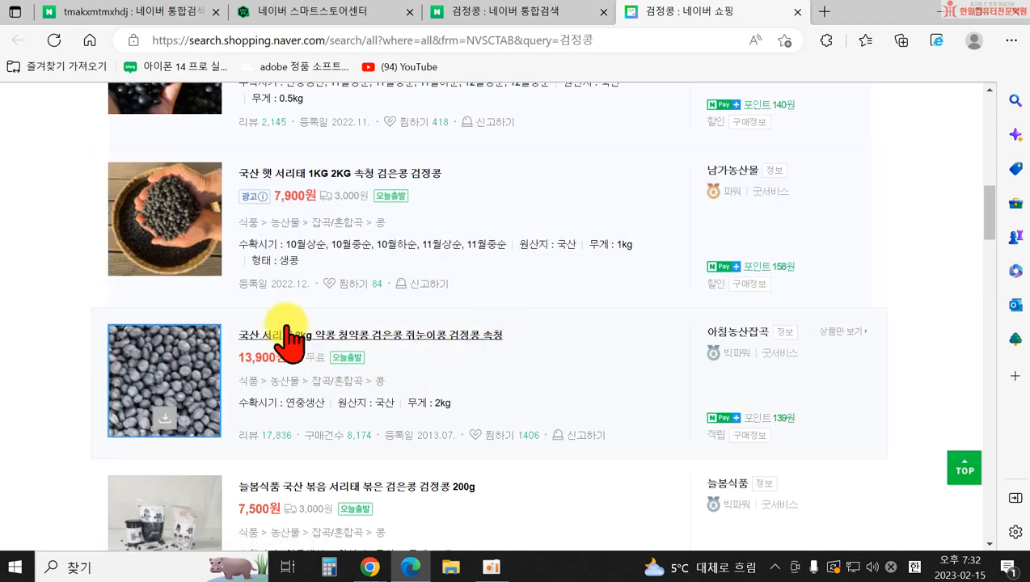
scroll(477, 311, "down", 2)
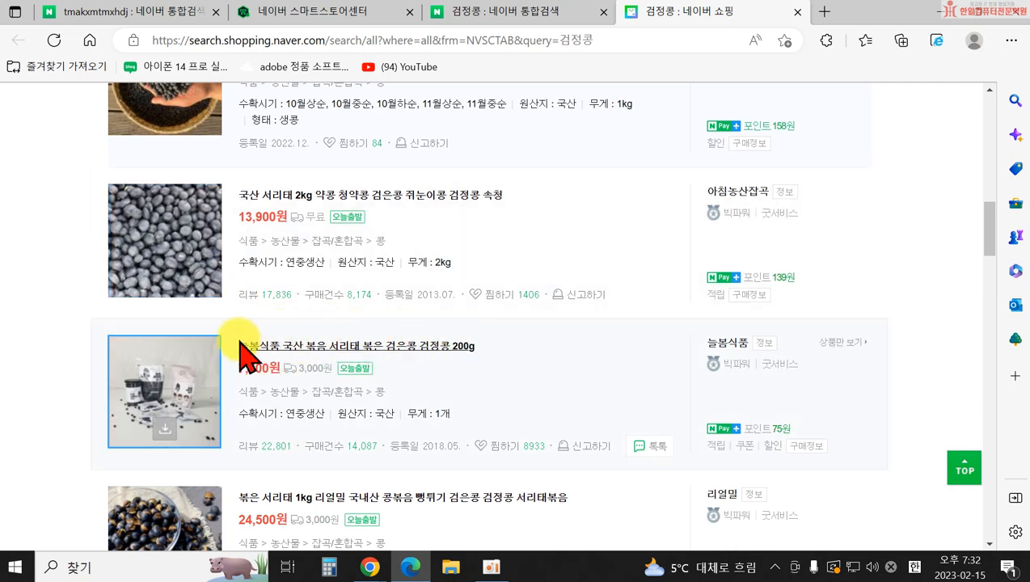
scroll(284, 394, "down", 2)
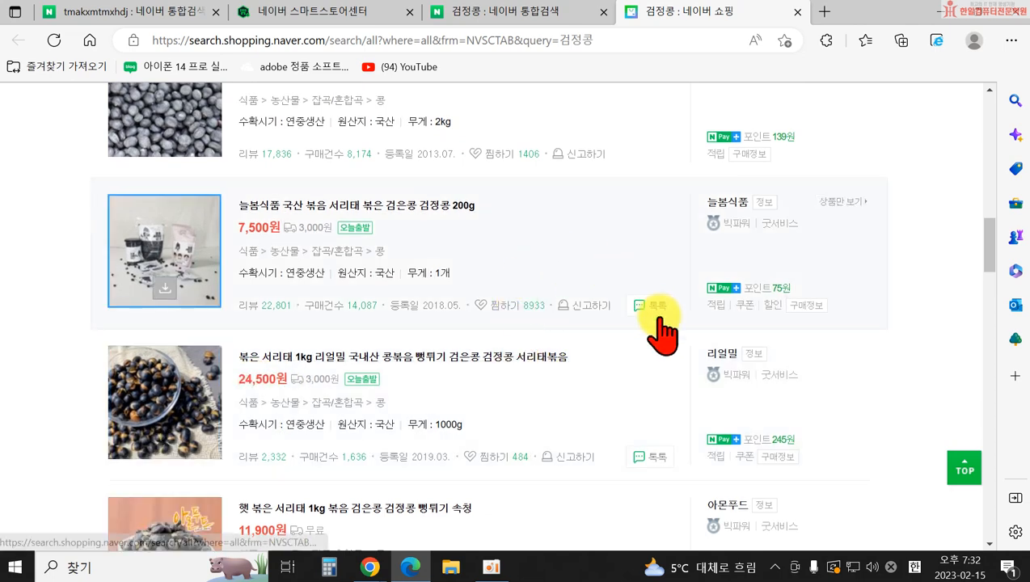
- Enter 국내산 블랙푸드 검정콩 as the product name in the registration form
left_click(357, 22)
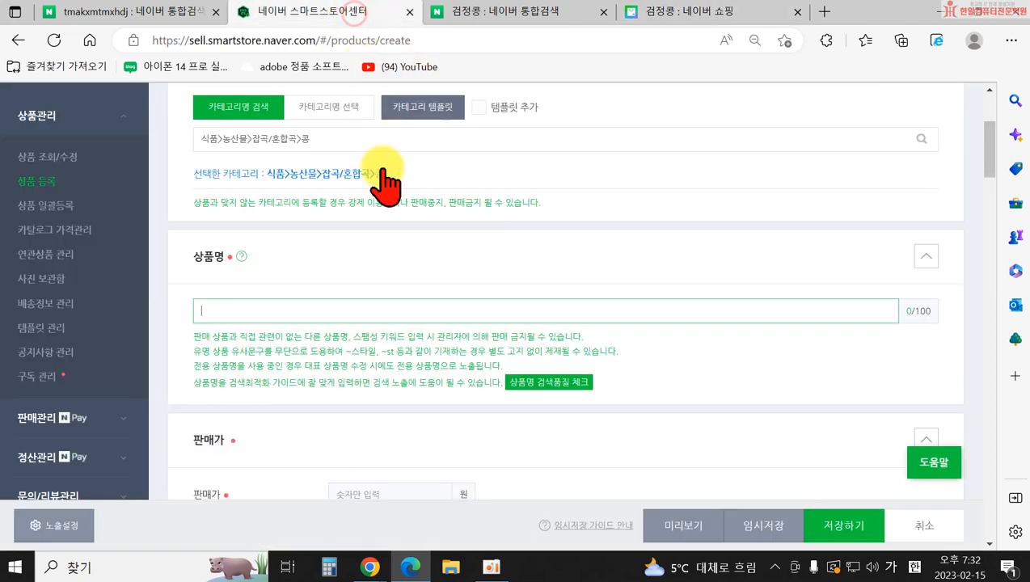
left_click(292, 306)
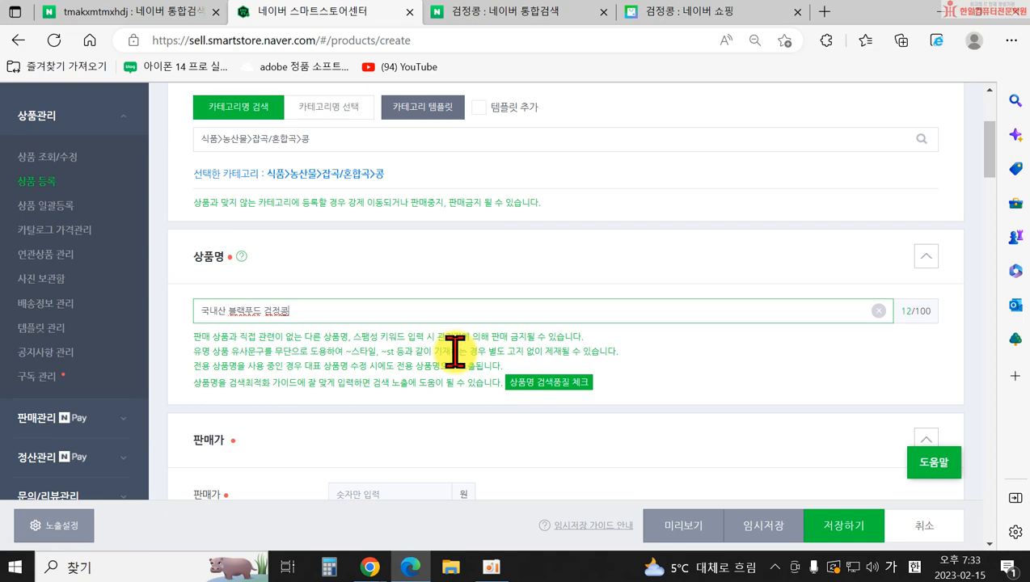
- Replace the product name with the copied Naver Shopping listing title 늘봄식품 국산 볶음 서리태 볶은 검은콩 검정콩 200g
left_click(627, 13)
left_click_drag(236, 207, 484, 208)
key("ctrl+c")
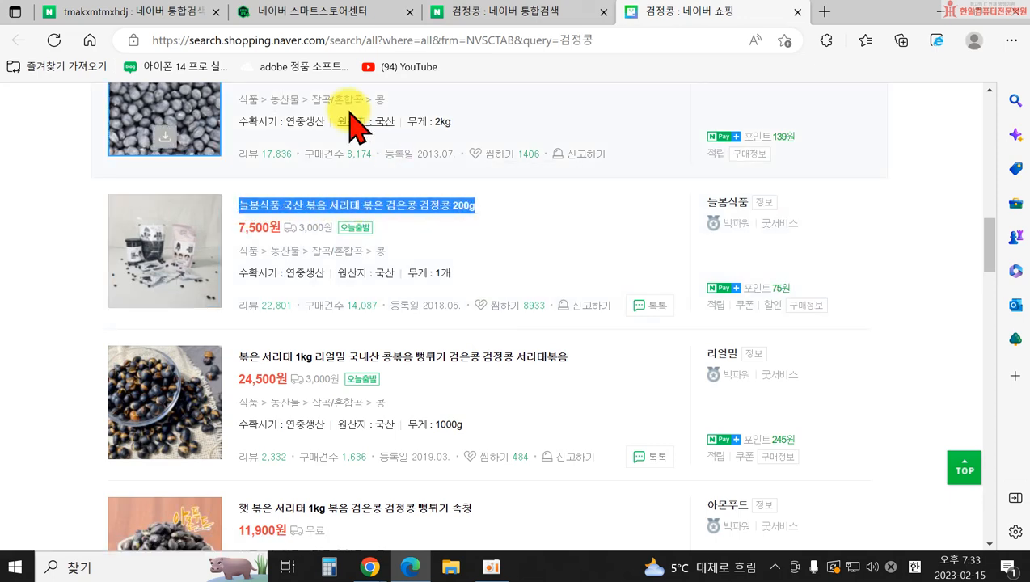
left_click(371, 13)
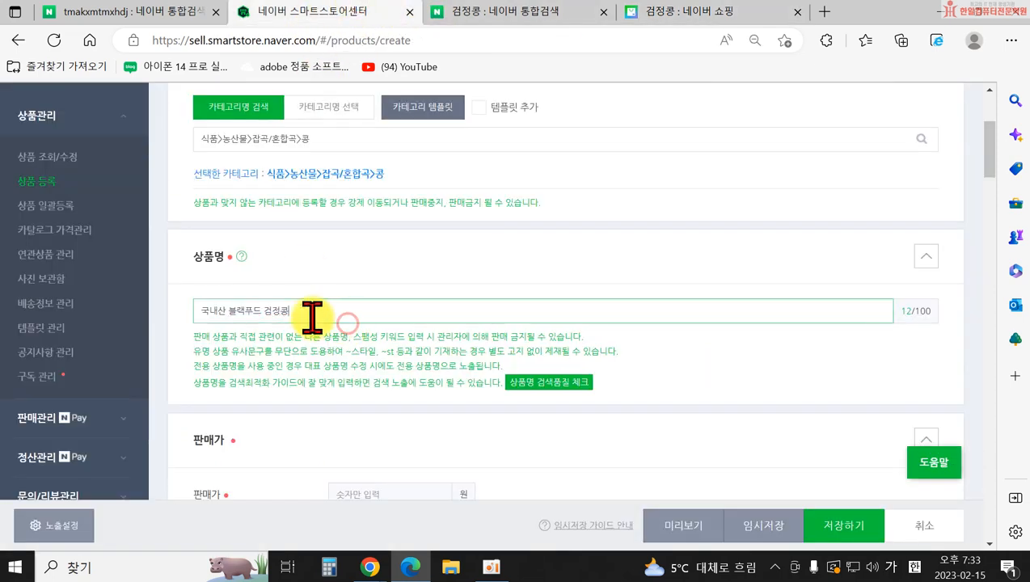
left_click_drag(308, 313, 168, 299)
key("ctrl+v")
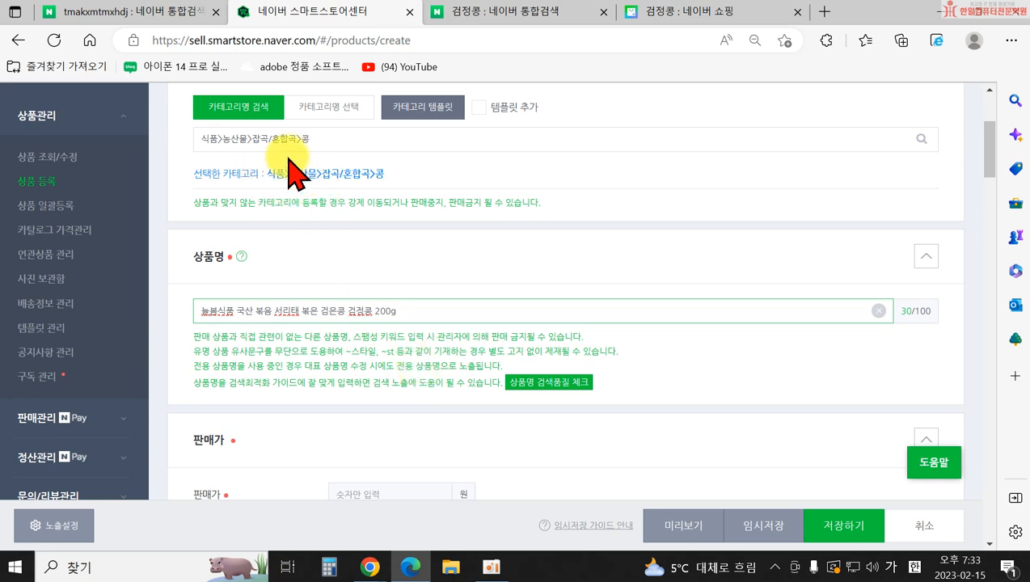
left_click(228, 104)
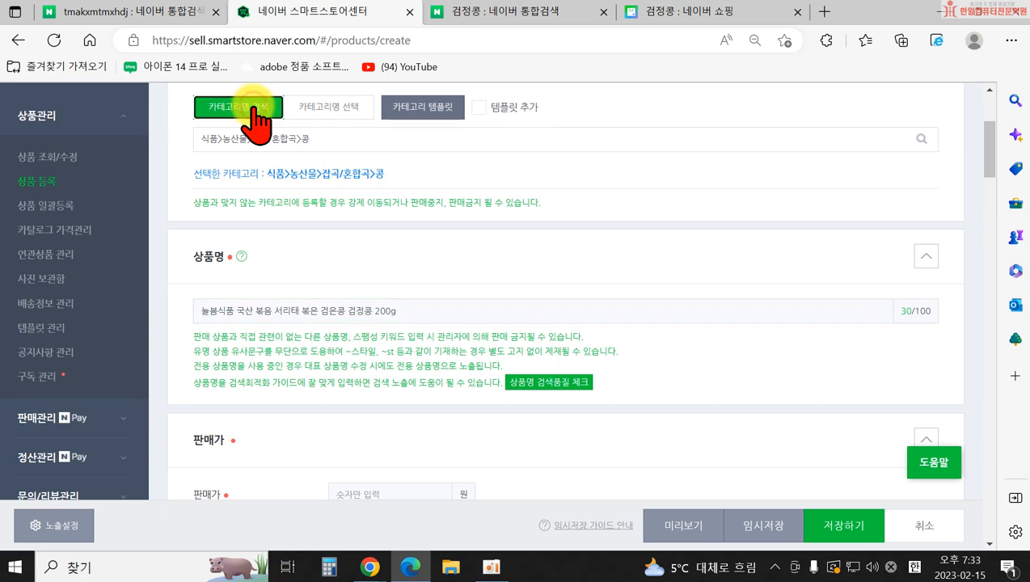
scroll(252, 158, "up", 1)
scroll(234, 226, "up", 1)
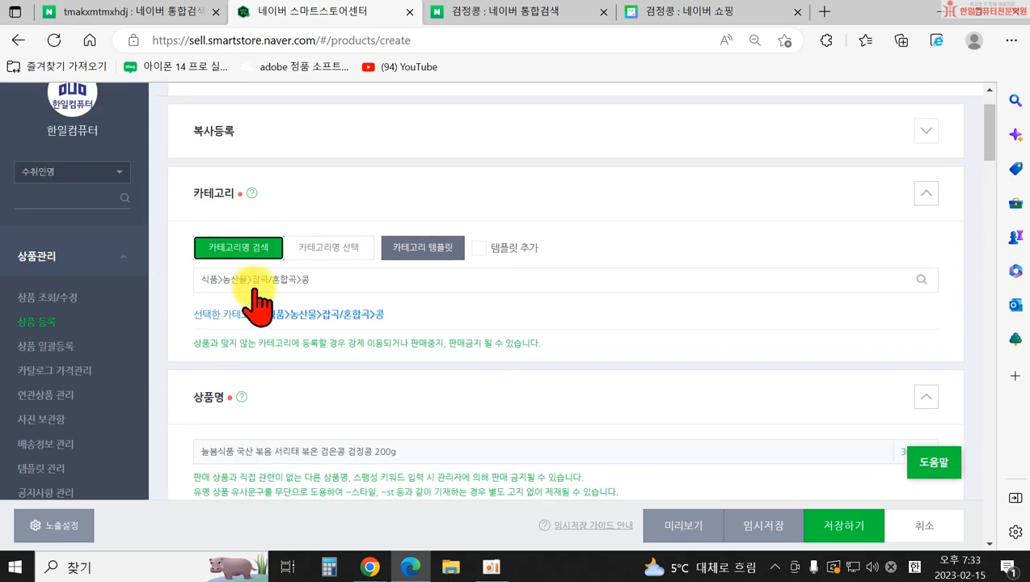
left_click(260, 281)
left_click(267, 310)
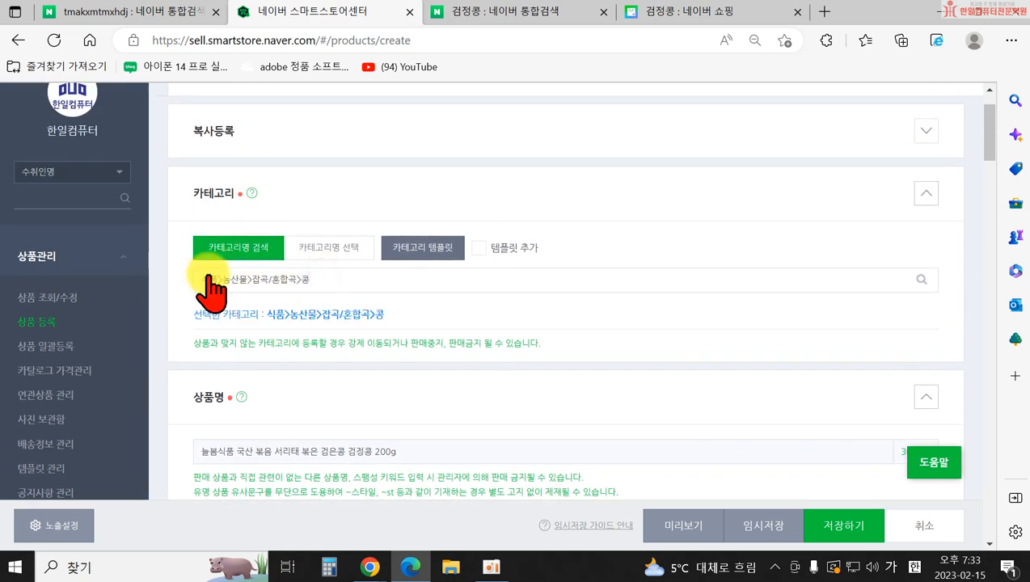
- Restart 상품 등록 with a blank product registration form, declining to load the previously entered content
left_click(36, 324)
left_click(572, 127)
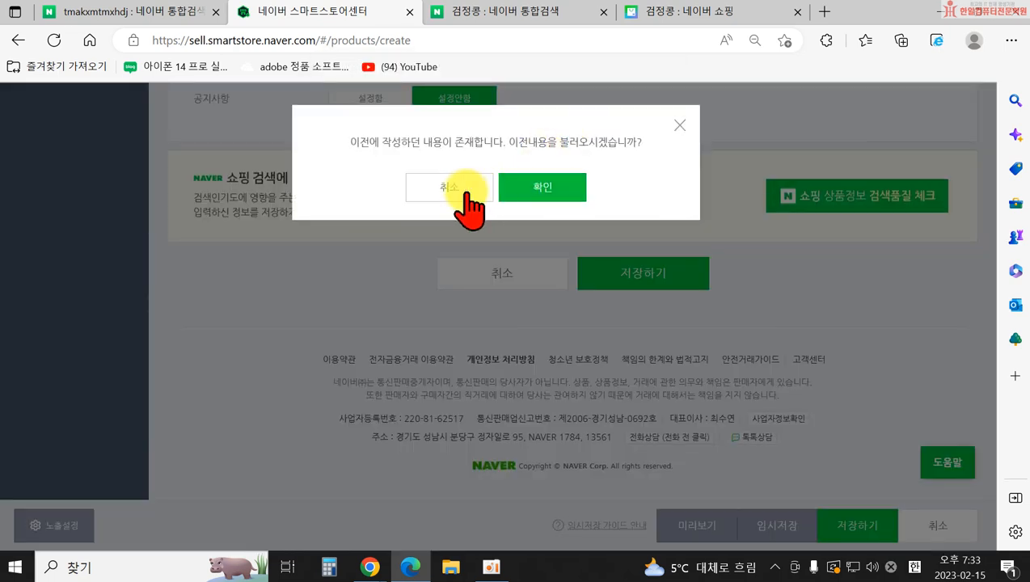
left_click(465, 188)
scroll(378, 231, "up", 15)
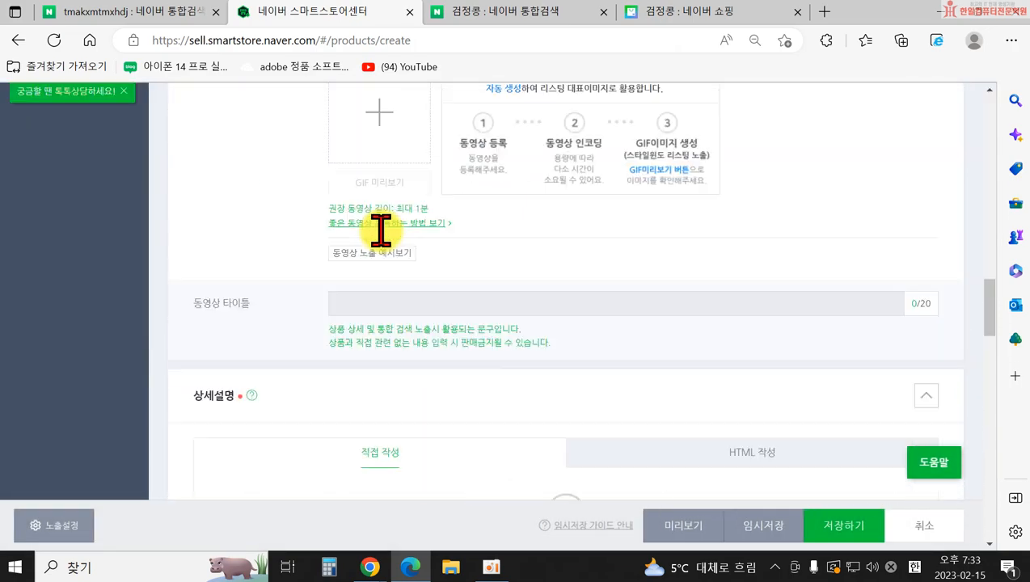
scroll(380, 230, "up", 8)
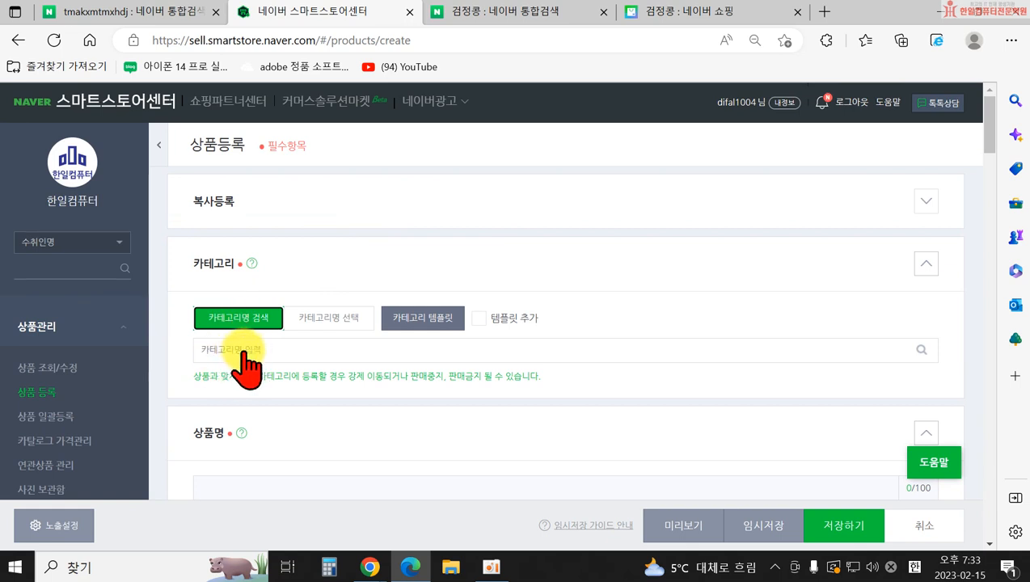
- Find the category with the keyword 콩, assign 식품>농산물>잡곡/혼합곡>콩, and acknowledge the certification notice
left_click(230, 349)
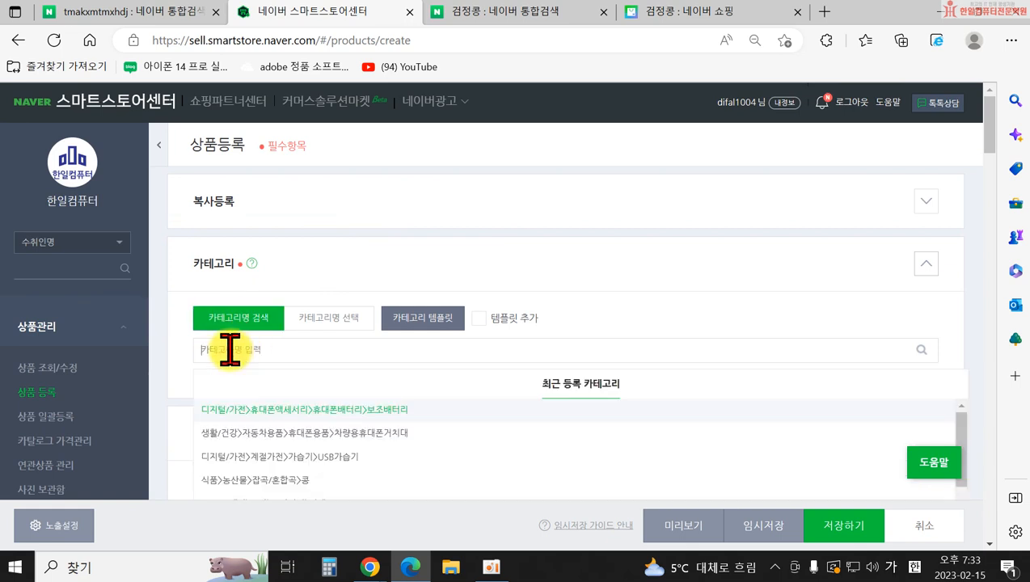
type("콩")
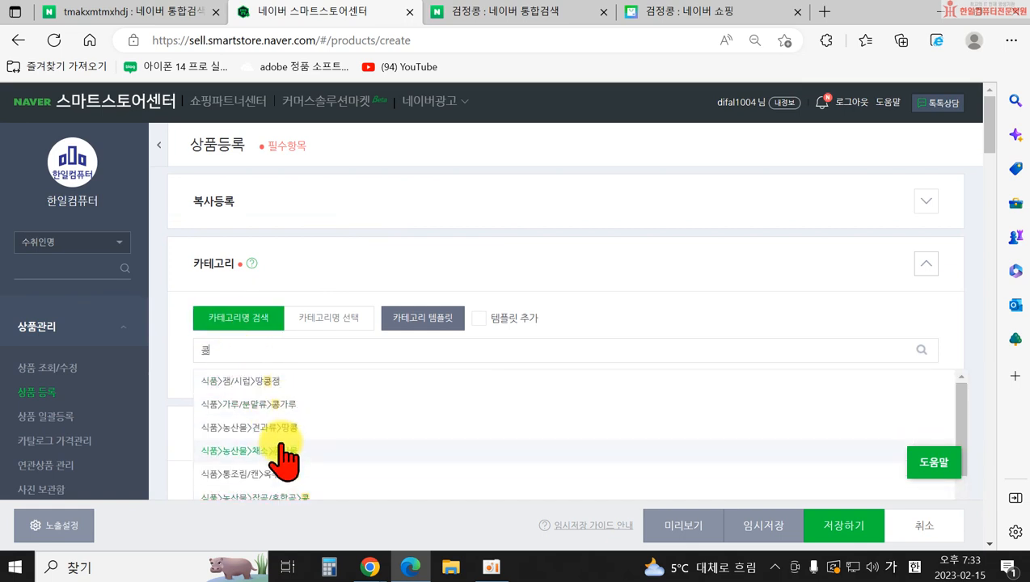
scroll(283, 458, "down", 1)
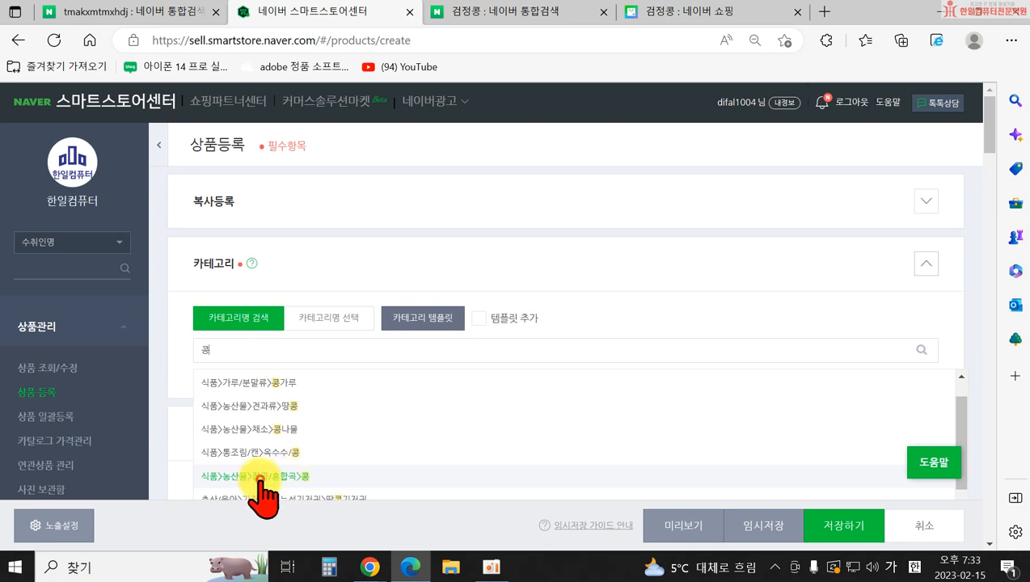
left_click(258, 476)
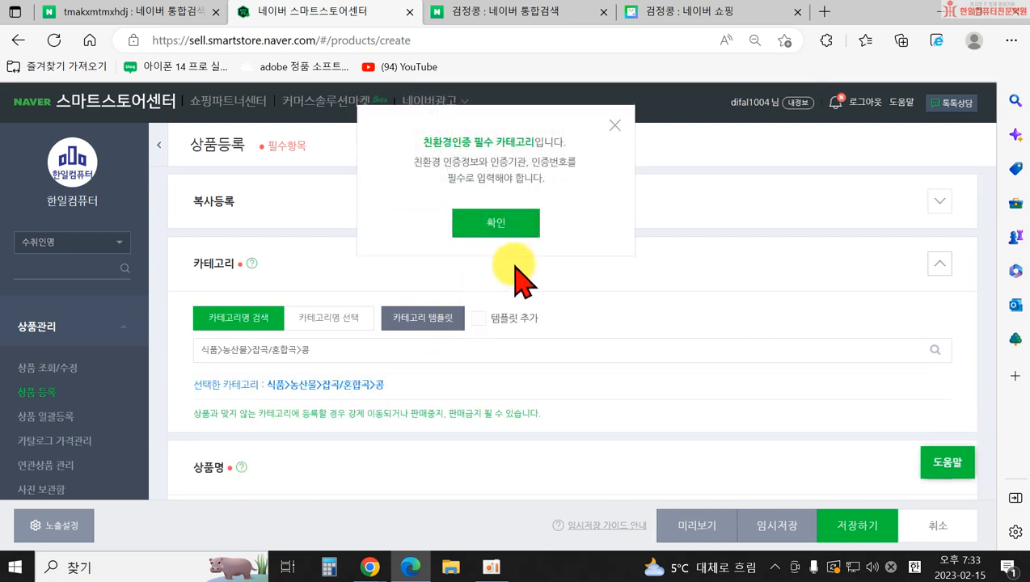
left_click(499, 229)
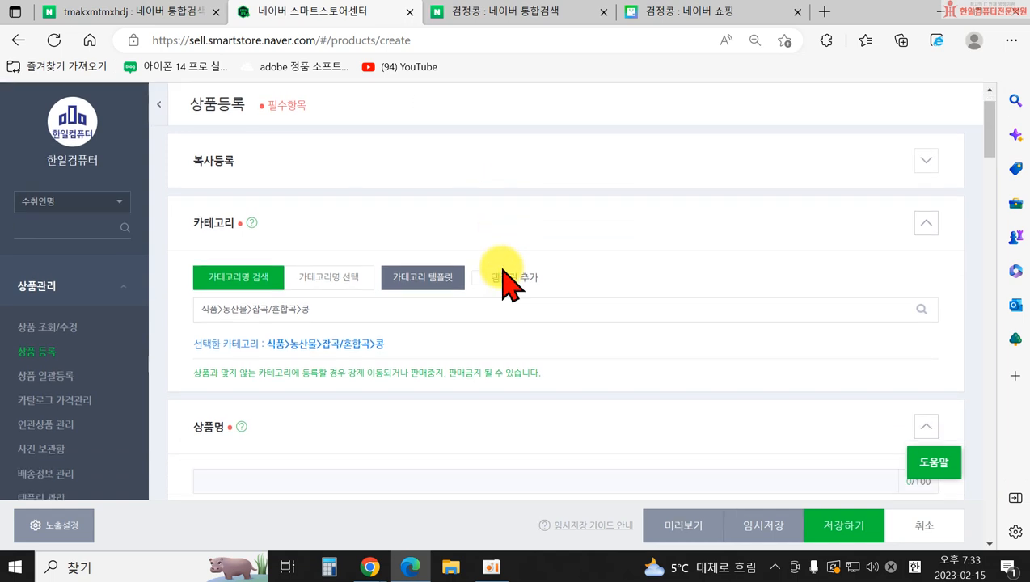
- Enter 국내산 블랙푸드 검정콩 as the product name in the new registration form
scroll(420, 299, "down", 2)
left_click(235, 381)
type("국내산 블랙ㅍ후드")
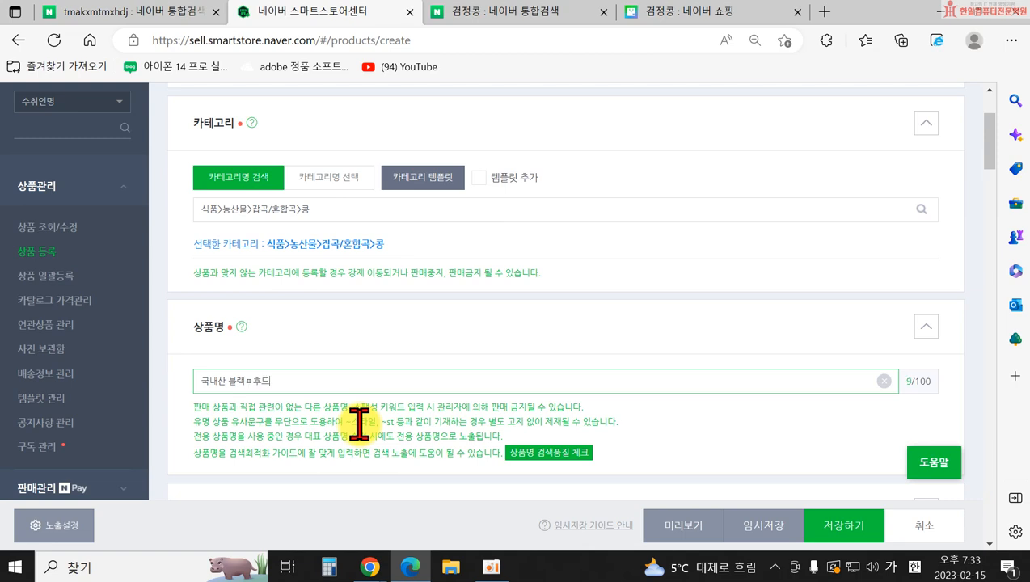
key("BackSpace")
key("BackSpace")
key("BackSpace")
type("푸드 검정콩")
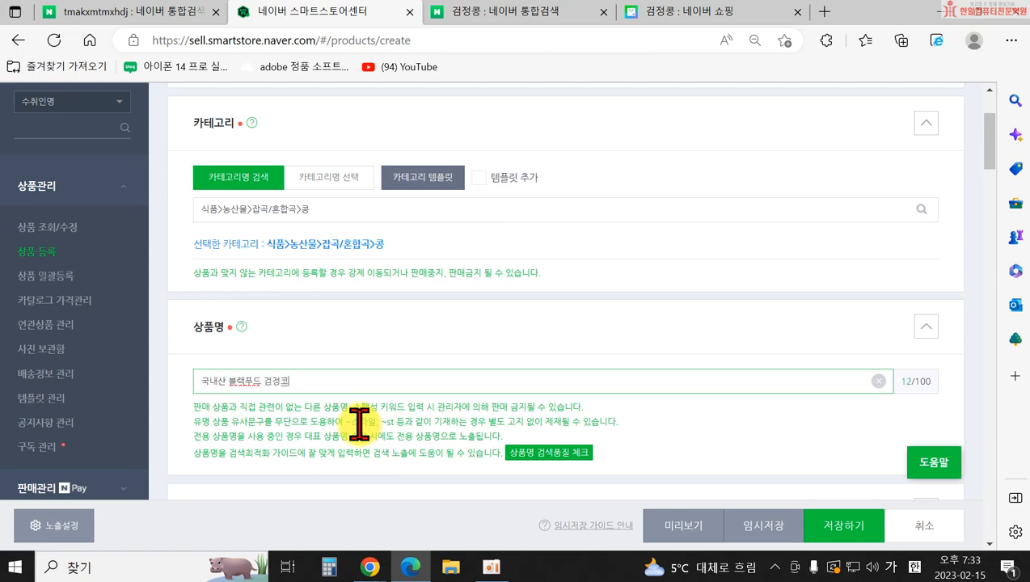
- Review more 검정콩 listings on Naver Shopping for the keywords used in their product titles
left_click(702, 13)
left_click_drag(240, 205, 473, 206)
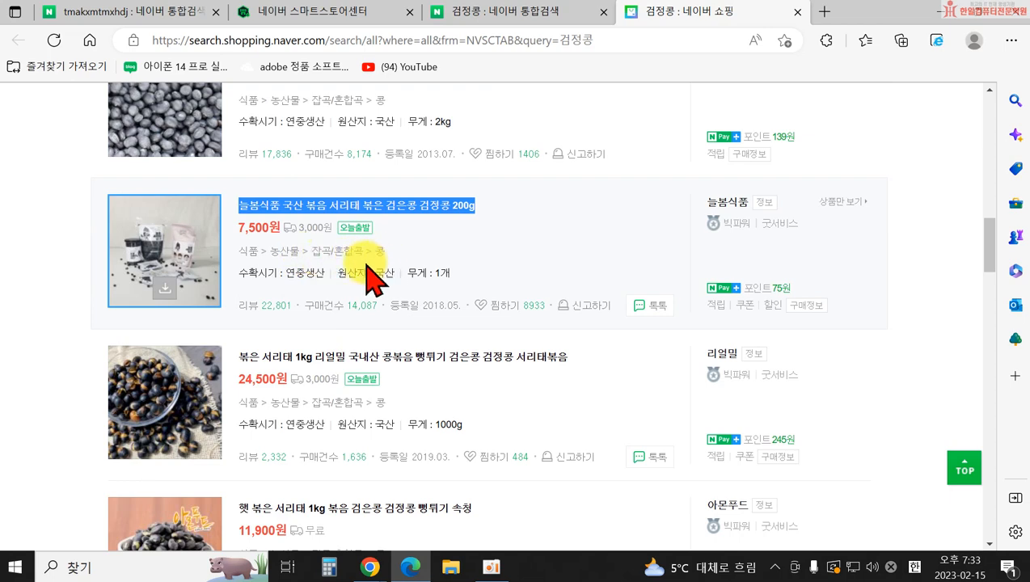
scroll(400, 408, "down", 4)
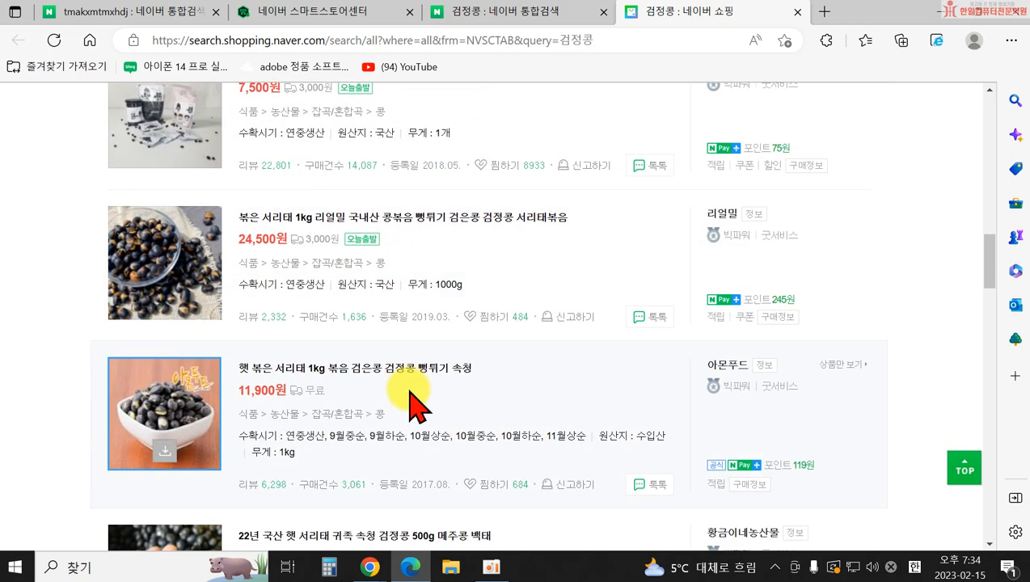
scroll(490, 386, "down", 8)
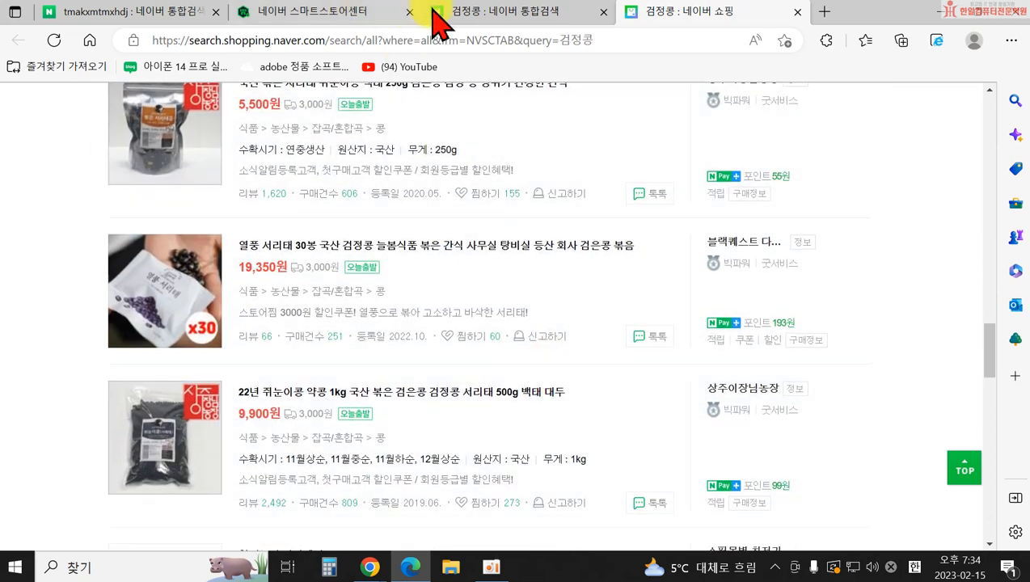
- Run the 상품명 검색품질 체크 on the product name in the registration form and close its result
left_click(338, 17)
scroll(583, 308, "up", 2)
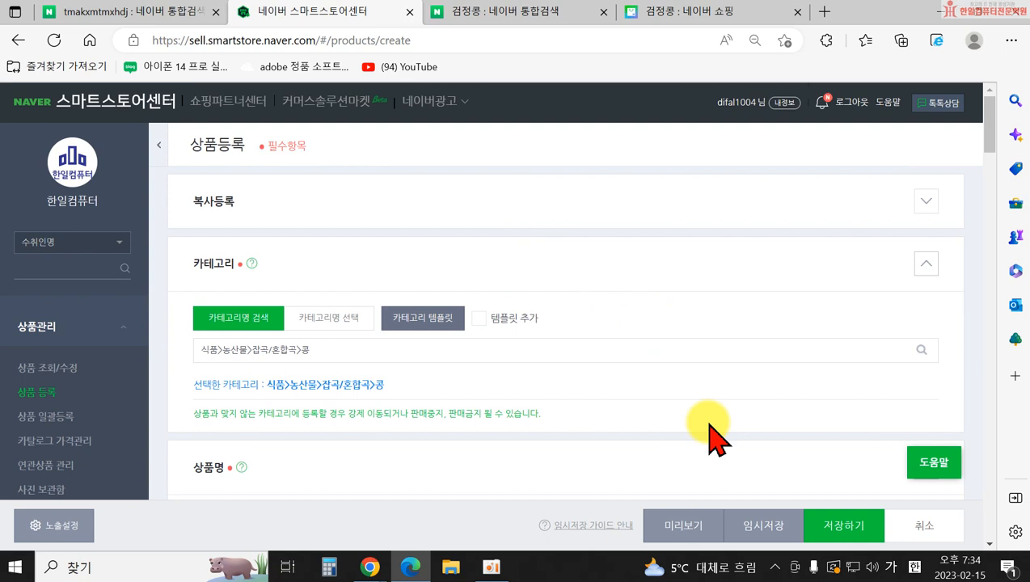
scroll(651, 413, "down", 2)
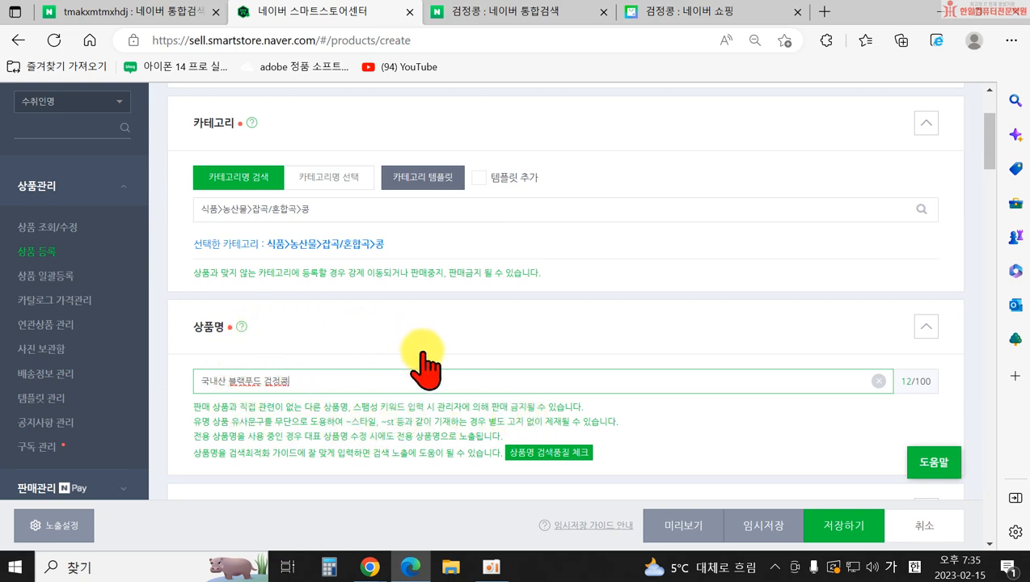
left_click(555, 453)
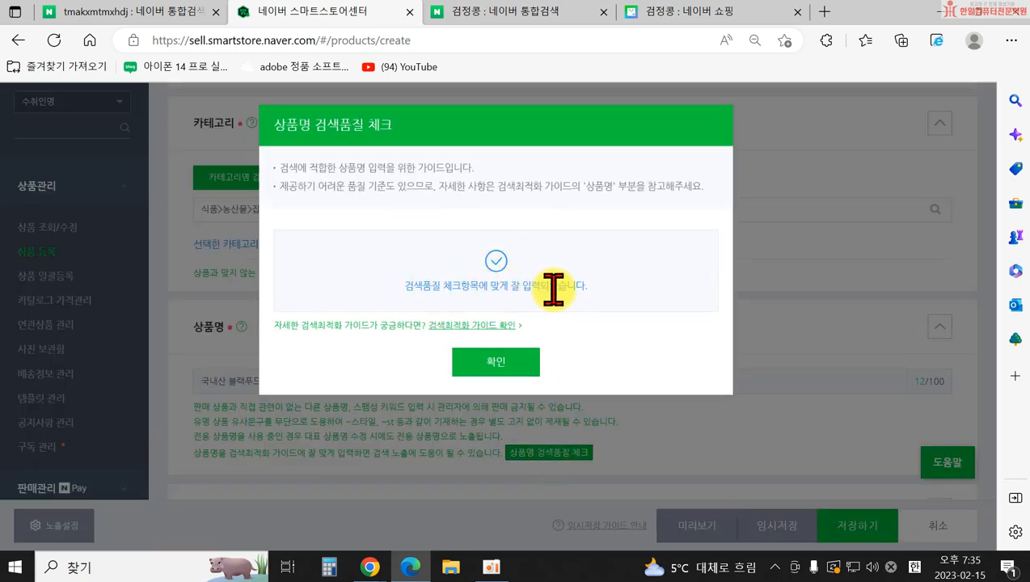
left_click(496, 366)
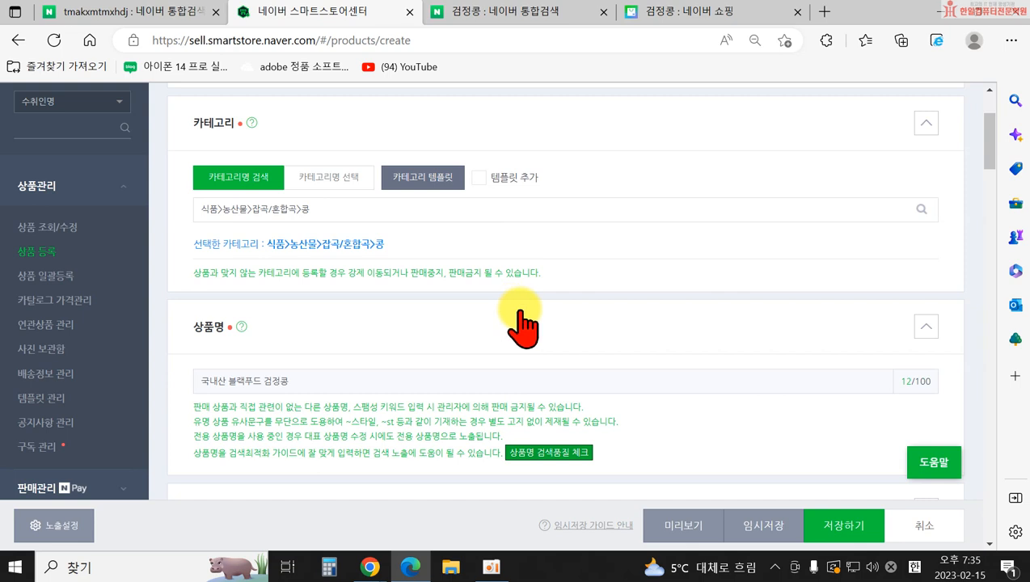
- Set the product's 판매가 to 1,000,000원
scroll(517, 323, "down", 3)
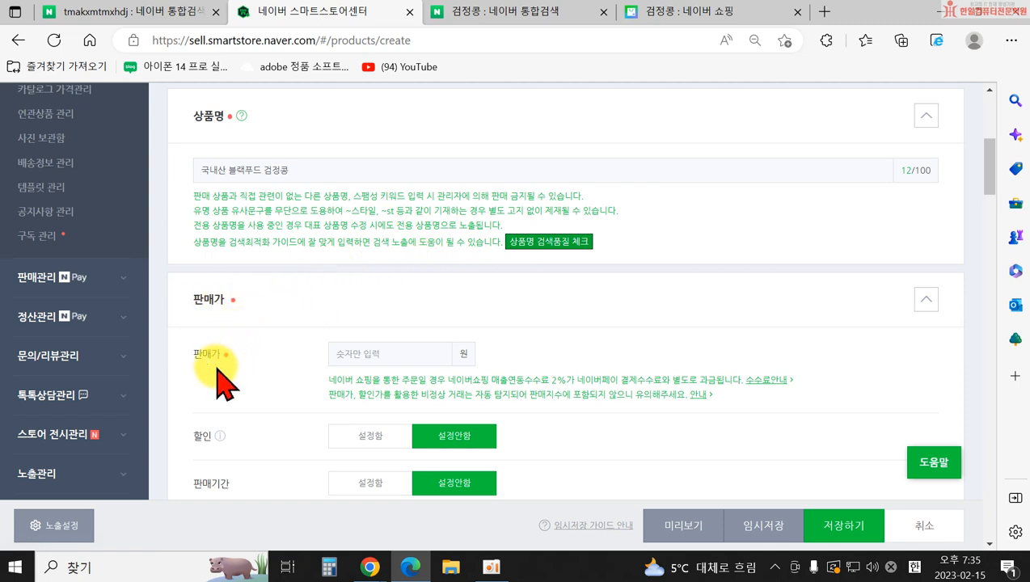
left_click(363, 344)
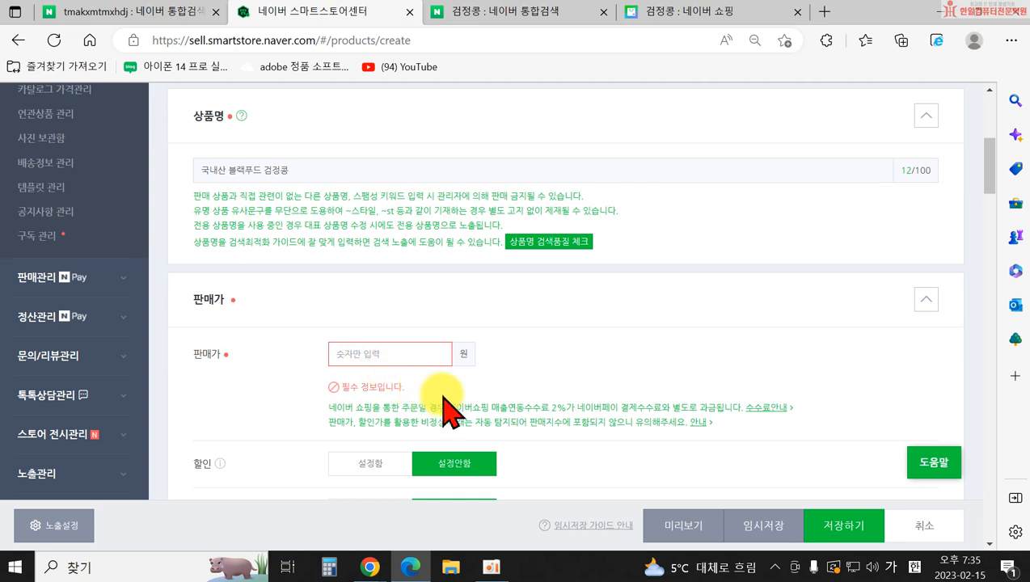
type("1000000")
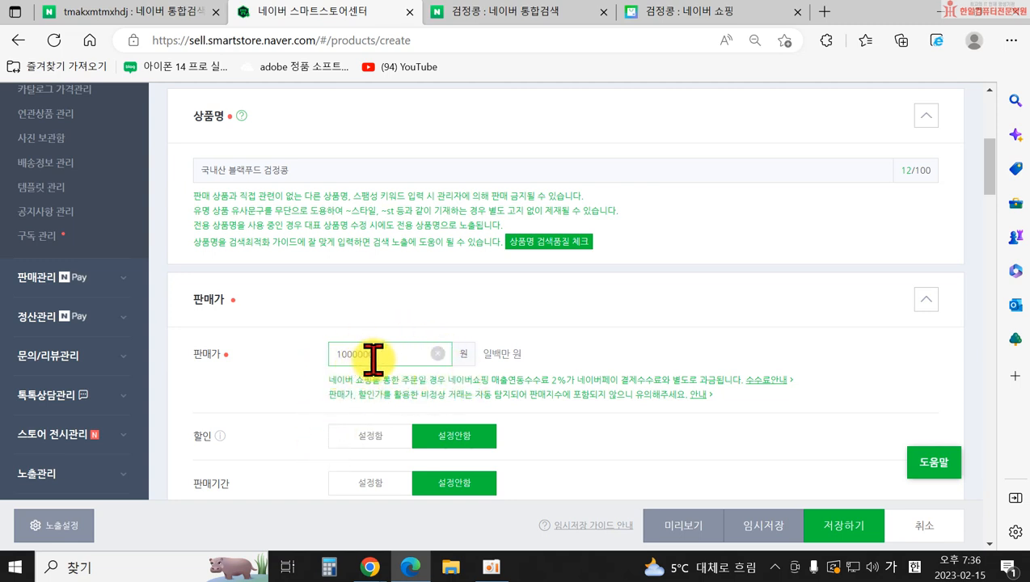
key("BackSpace")
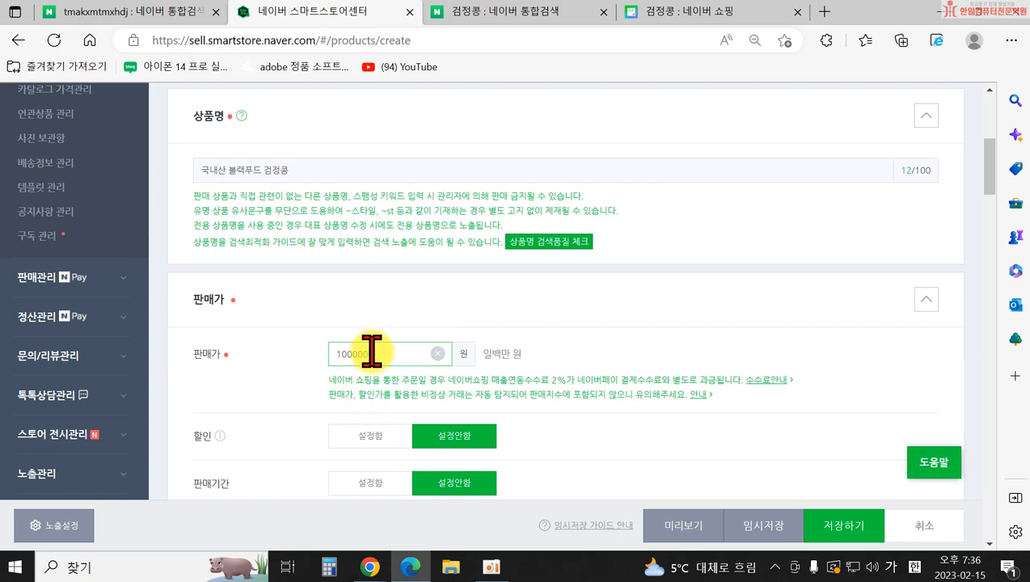
type("0")
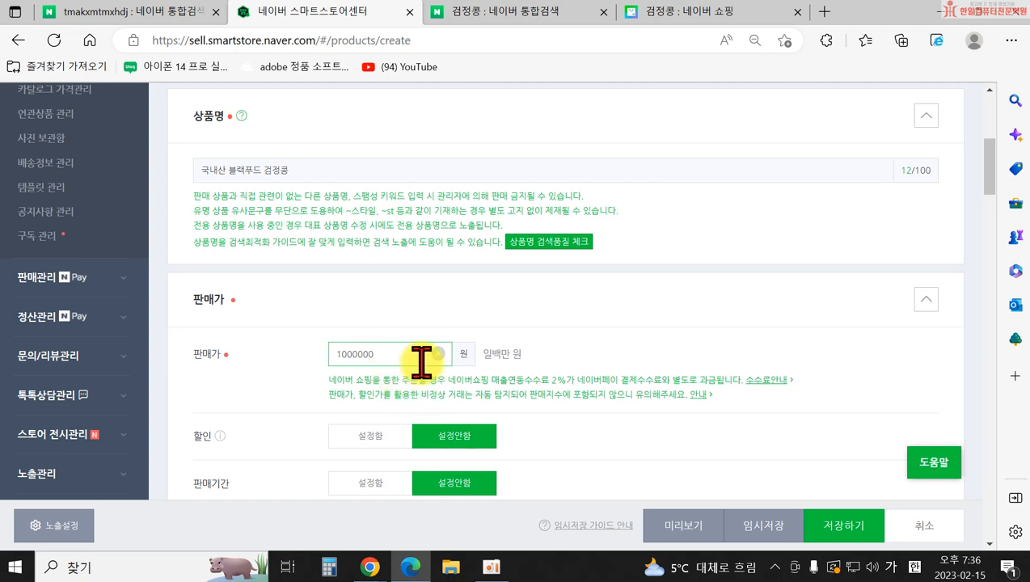
scroll(408, 372, "down", 1)
scroll(534, 366, "down", 1)
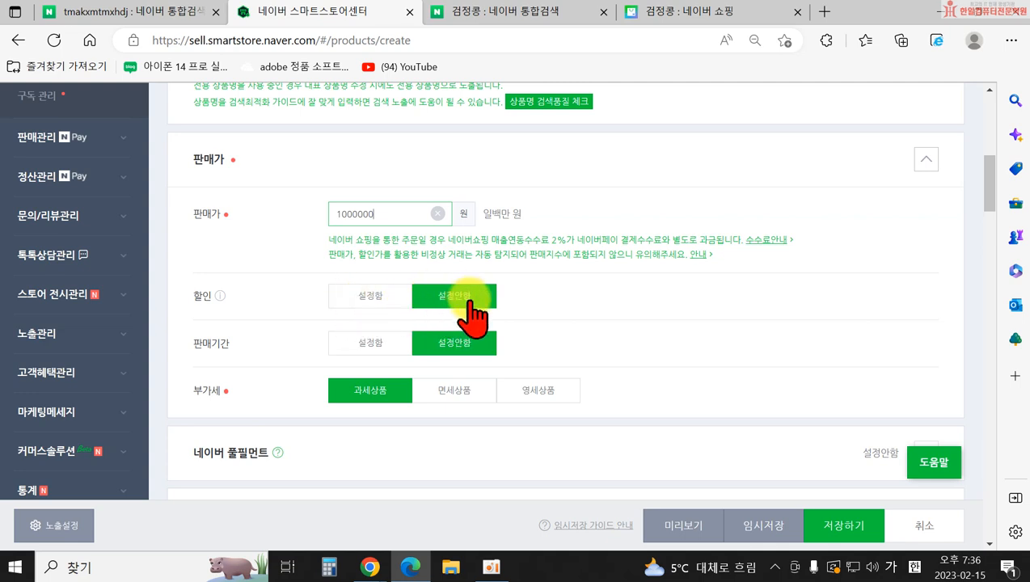
- Search Naver for 한일컴퓨터 from its home page and open the company's smart store
left_click(141, 24)
left_click(36, 121)
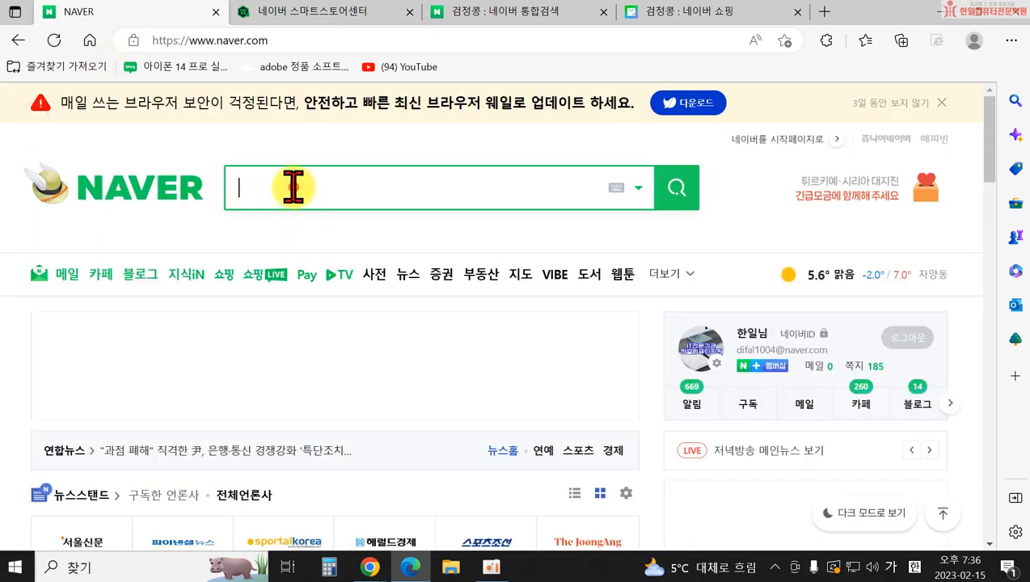
left_click(292, 188)
type("한일컴퓨터")
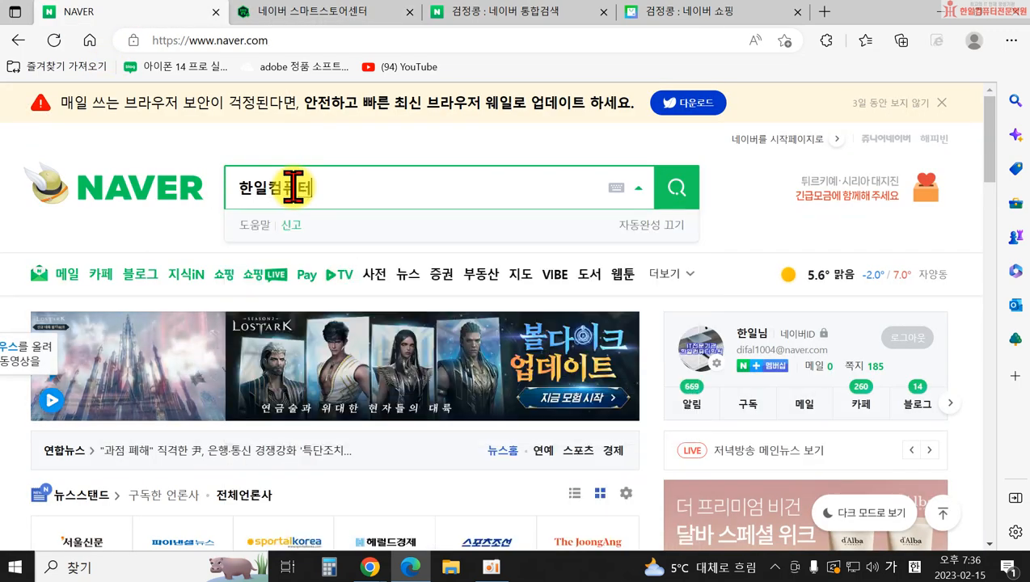
key("Return")
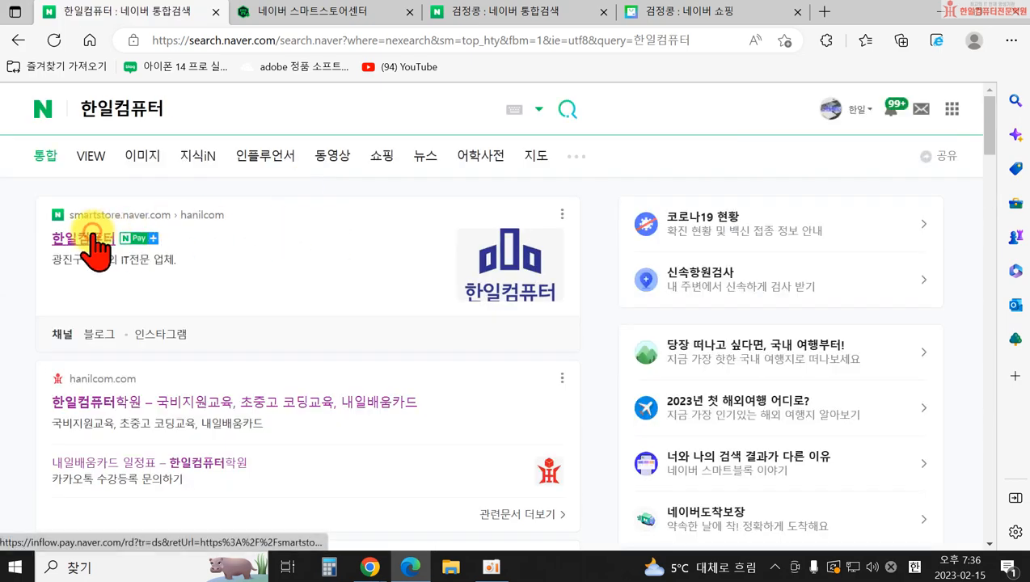
left_click(90, 237)
- Examine how discounted and original prices are displayed on the store's recommended and best products
scroll(598, 371, "down", 5)
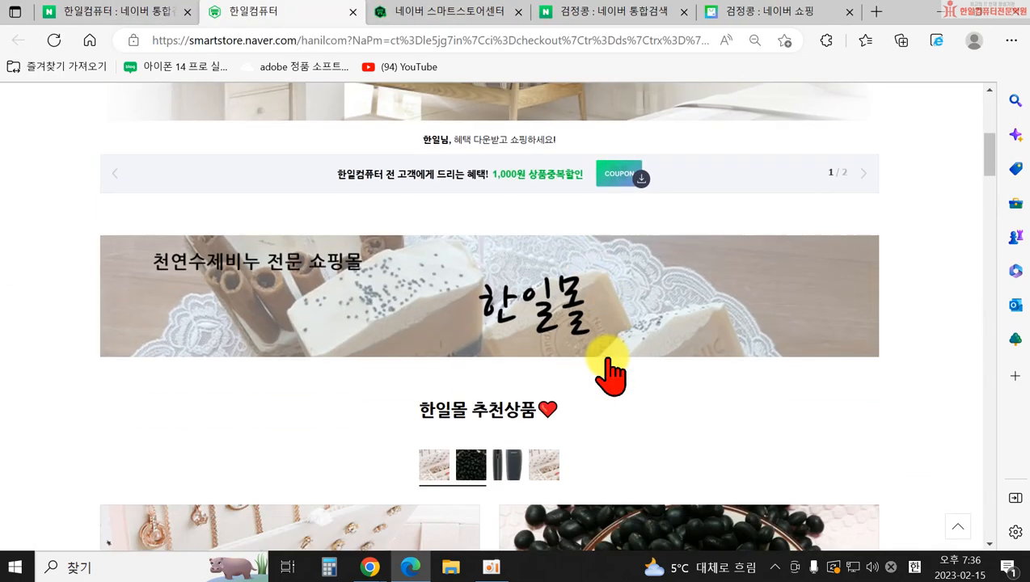
scroll(610, 373, "down", 4)
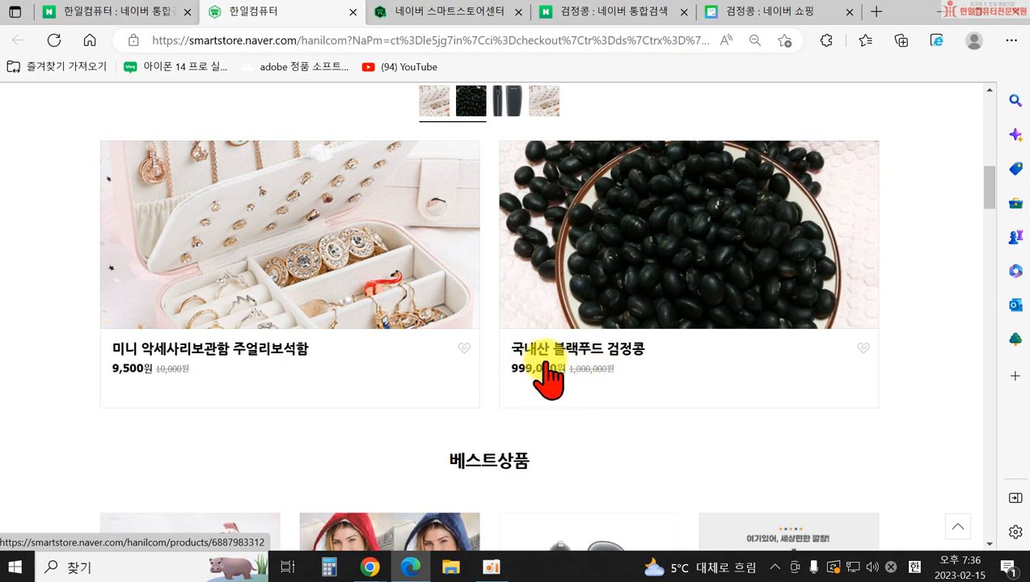
scroll(611, 388, "down", 4)
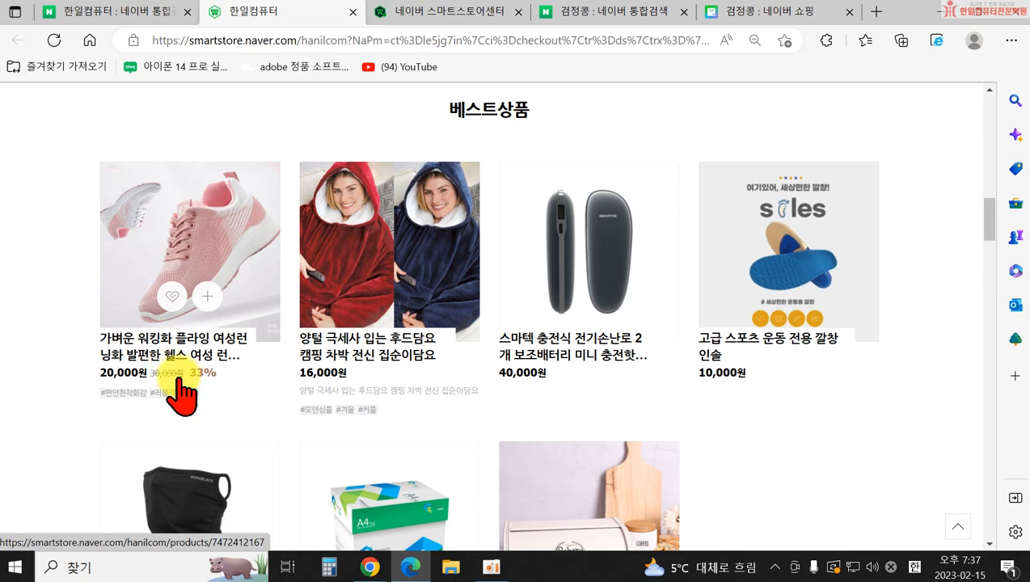
- Return to the registration form, enable 할인, and apply a 전체 할인 of 1,000원
left_click(755, 11)
left_click(582, 11)
left_click(483, 11)
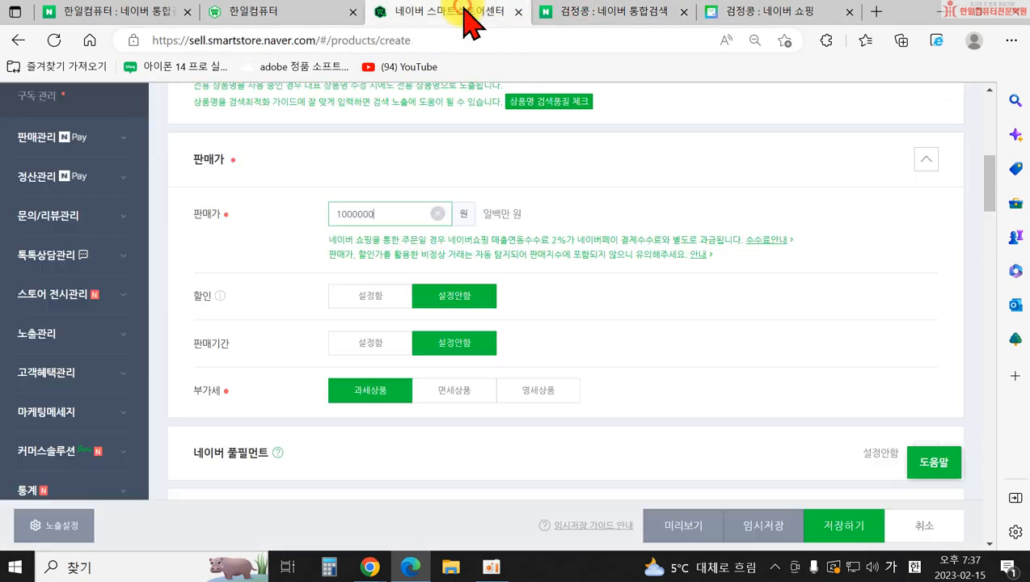
left_click(378, 296)
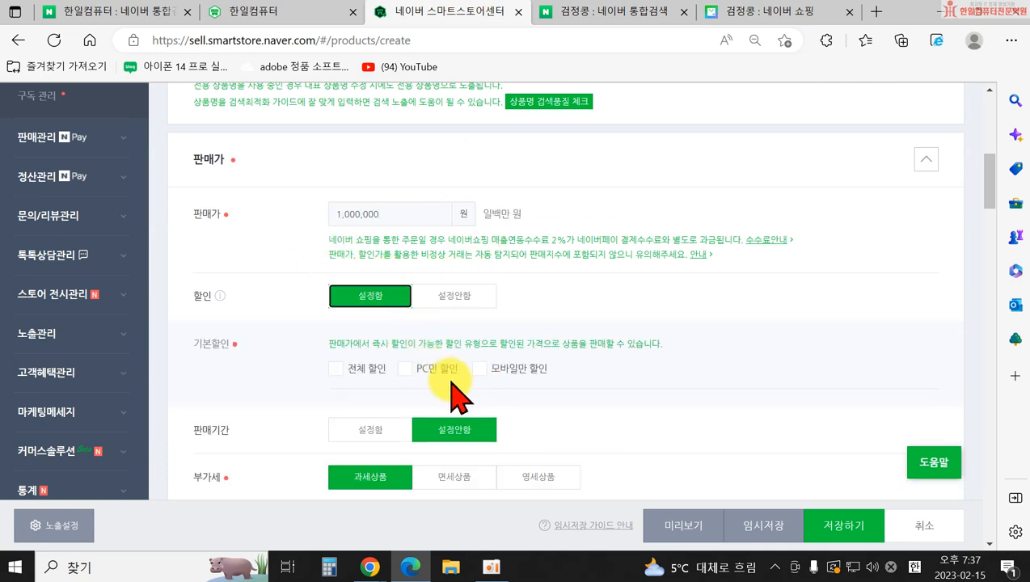
left_click(336, 369)
type("1,00")
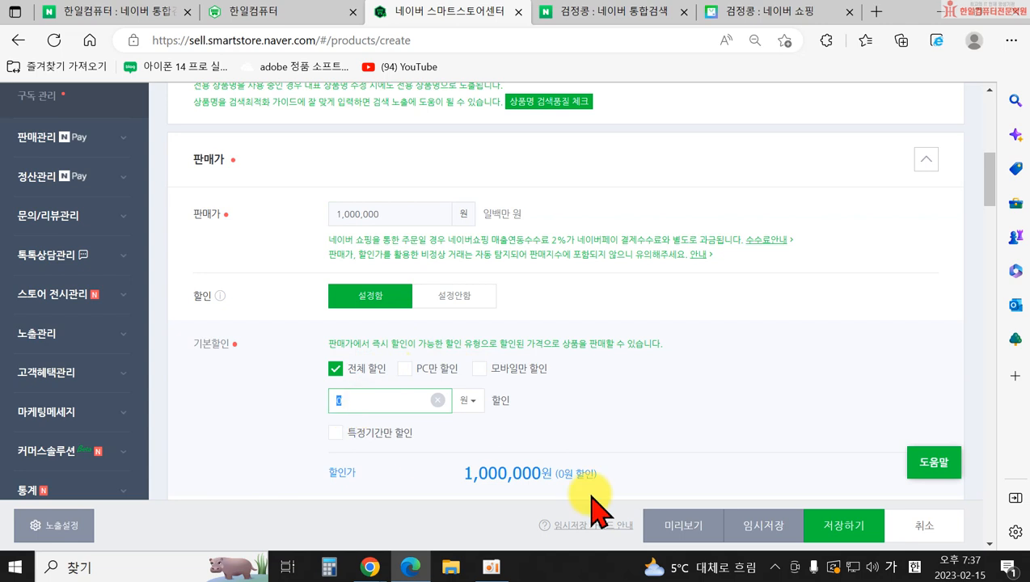
type("000")
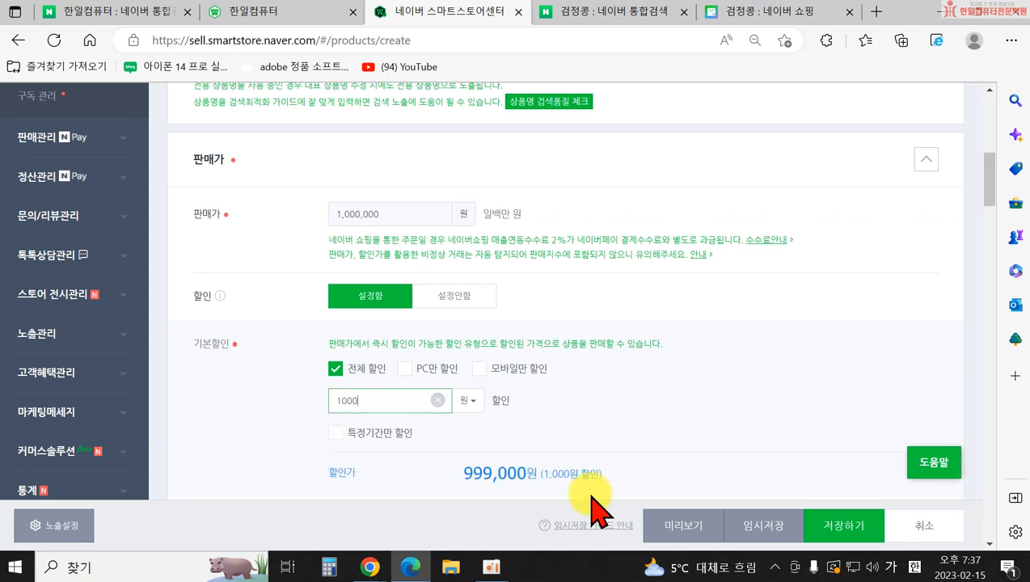
left_click(645, 429)
- Try 설정함 for 판매기간 to view its period options, and return the setting to 설정안함
scroll(632, 437, "down", 1)
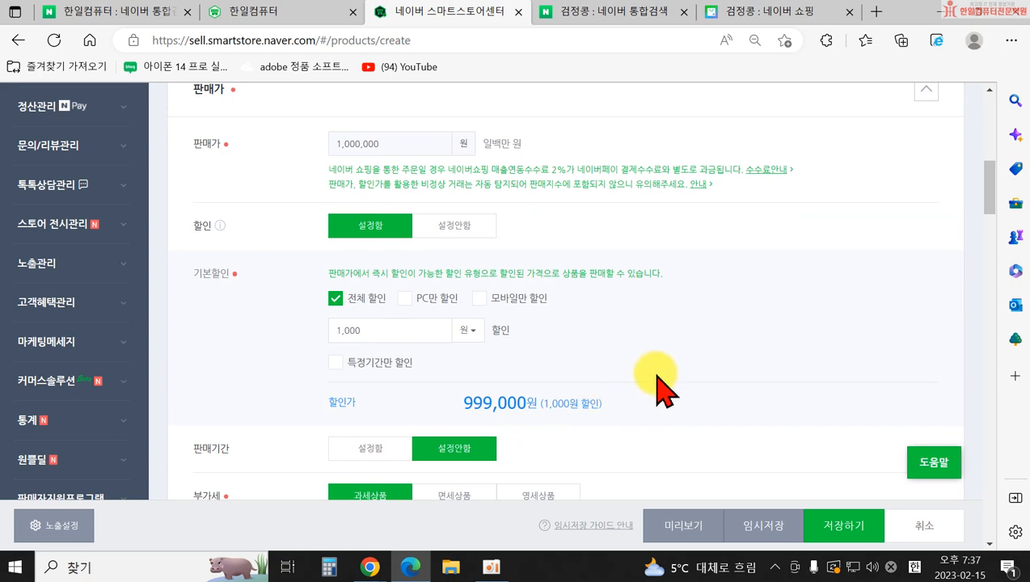
scroll(653, 381, "down", 1)
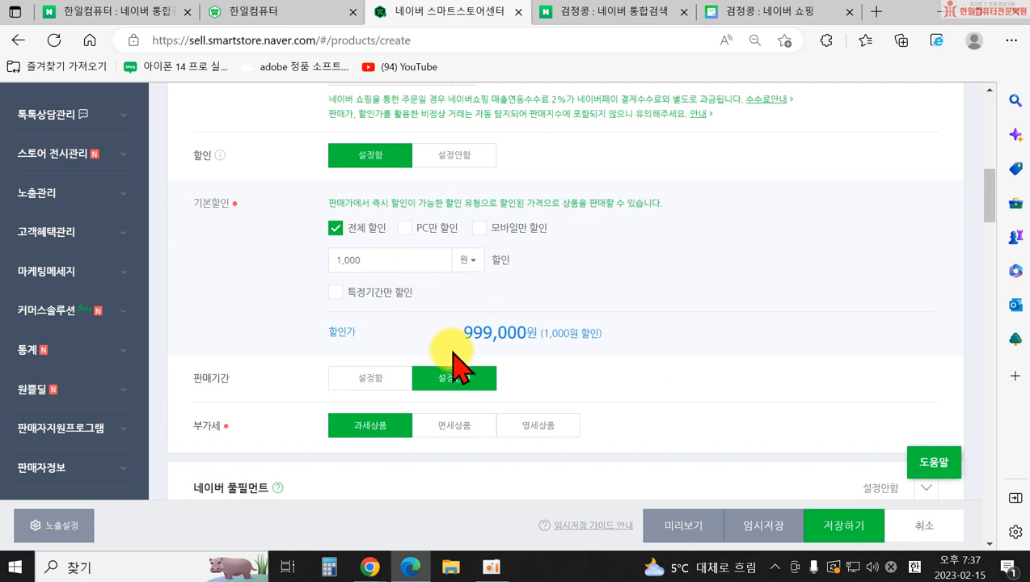
scroll(453, 364, "down", 1)
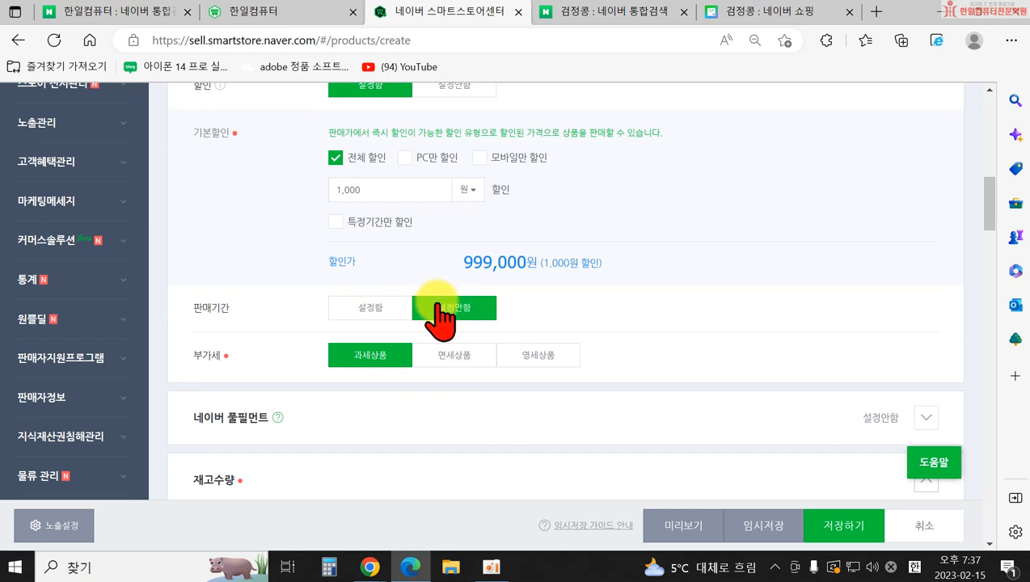
left_click(349, 309)
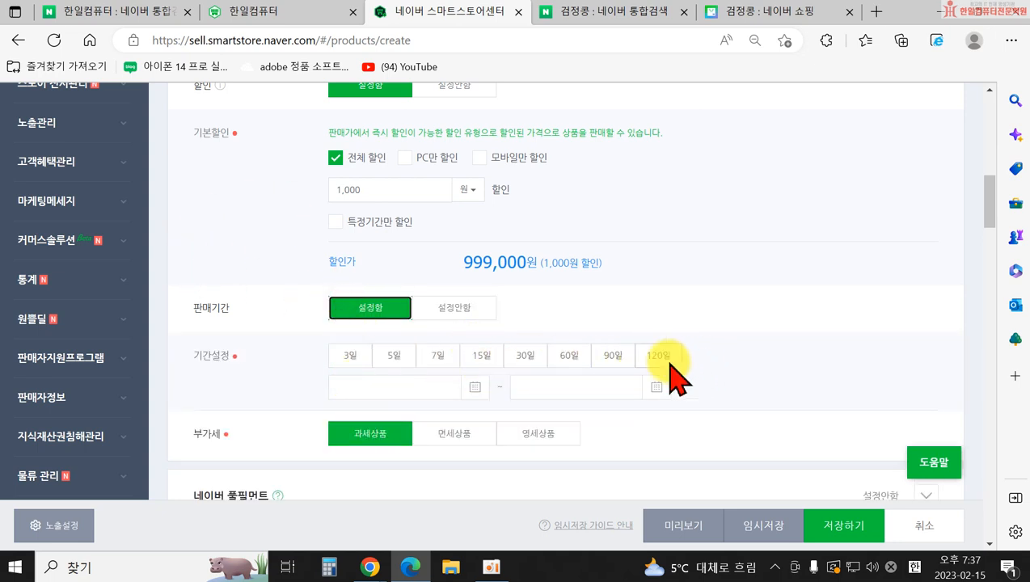
left_click(453, 309)
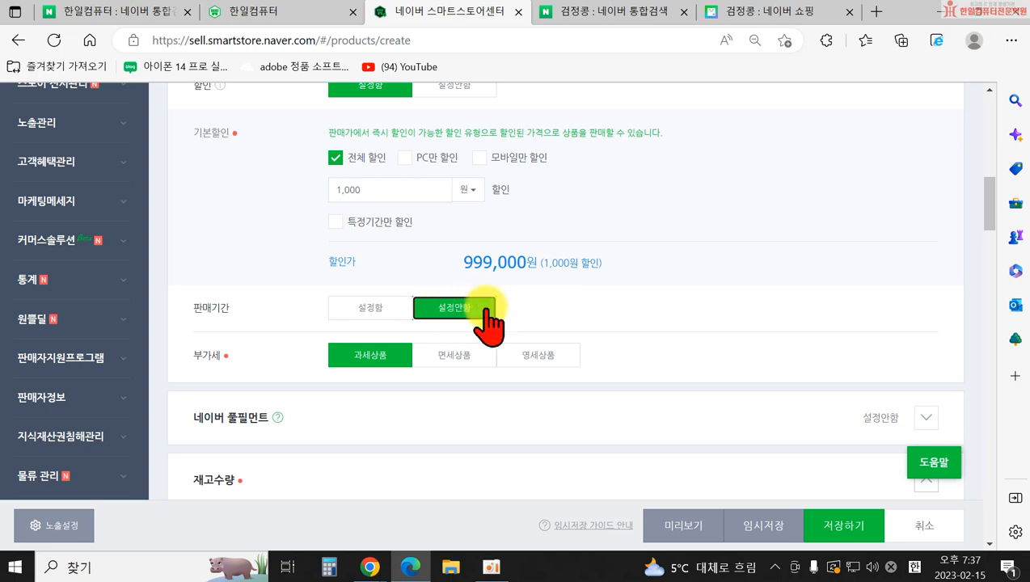
- Try a 120일 sales period under 판매기간, and return the setting to 설정안함
left_click(368, 310)
left_click(655, 360)
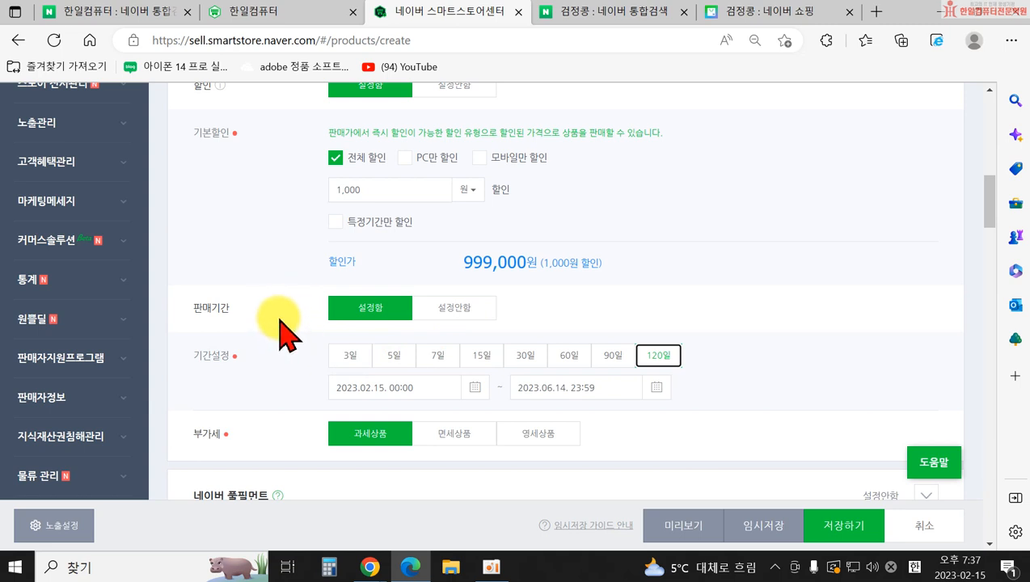
left_click(475, 322)
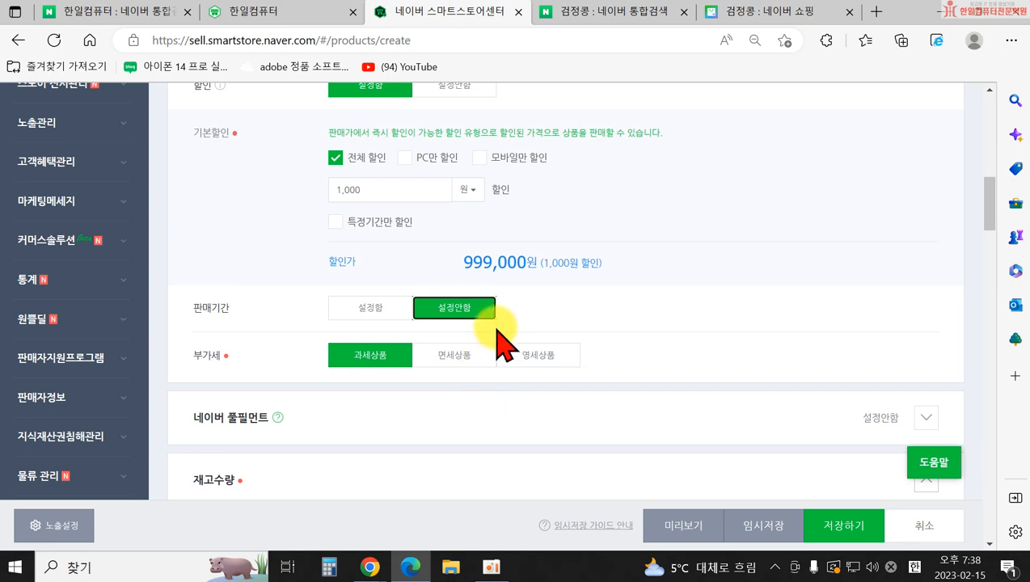
- Change the product's 판매가 to 1,001,000원
scroll(500, 343, "up", 1)
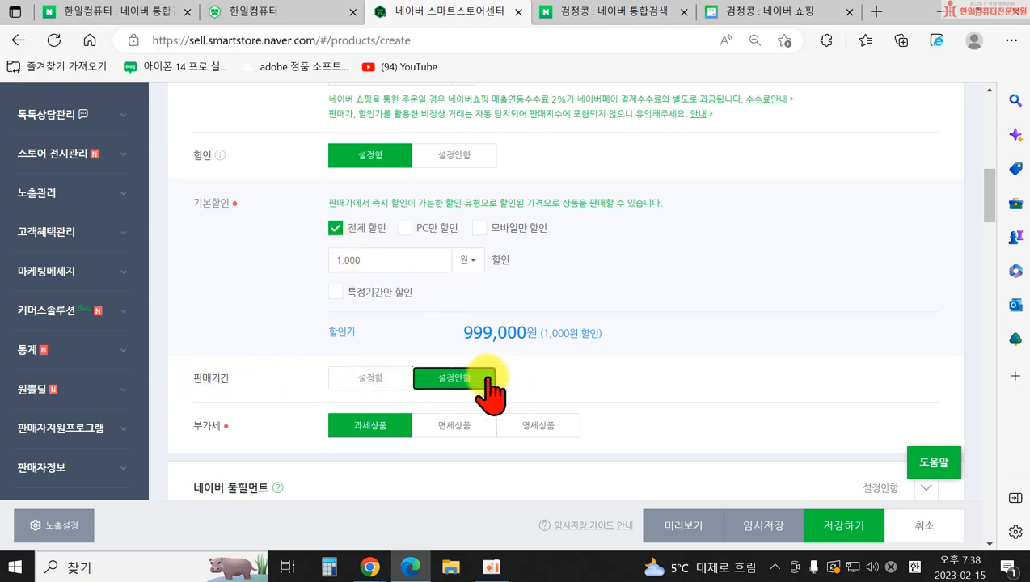
scroll(299, 243, "up", 3)
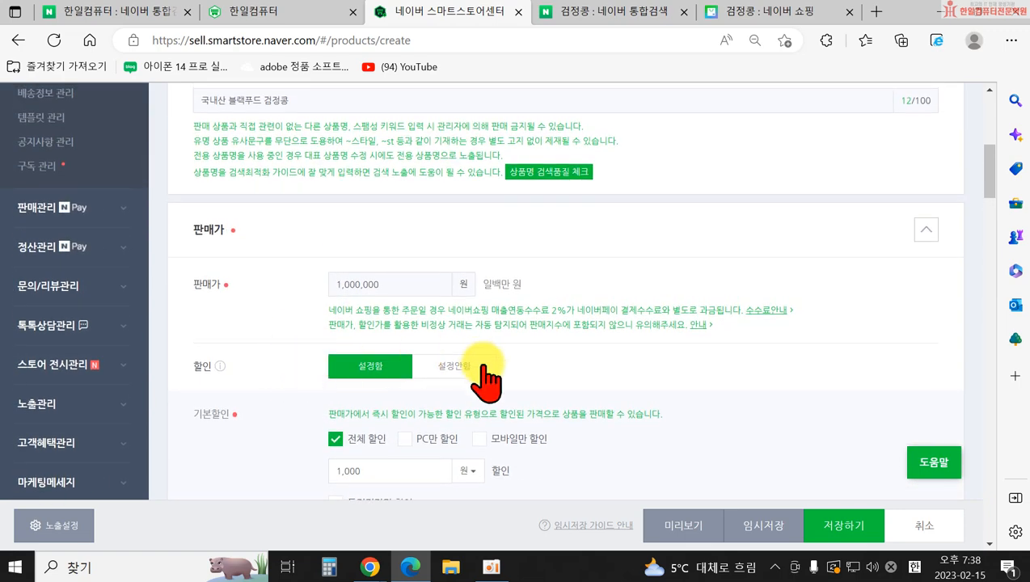
scroll(527, 428, "down", 2)
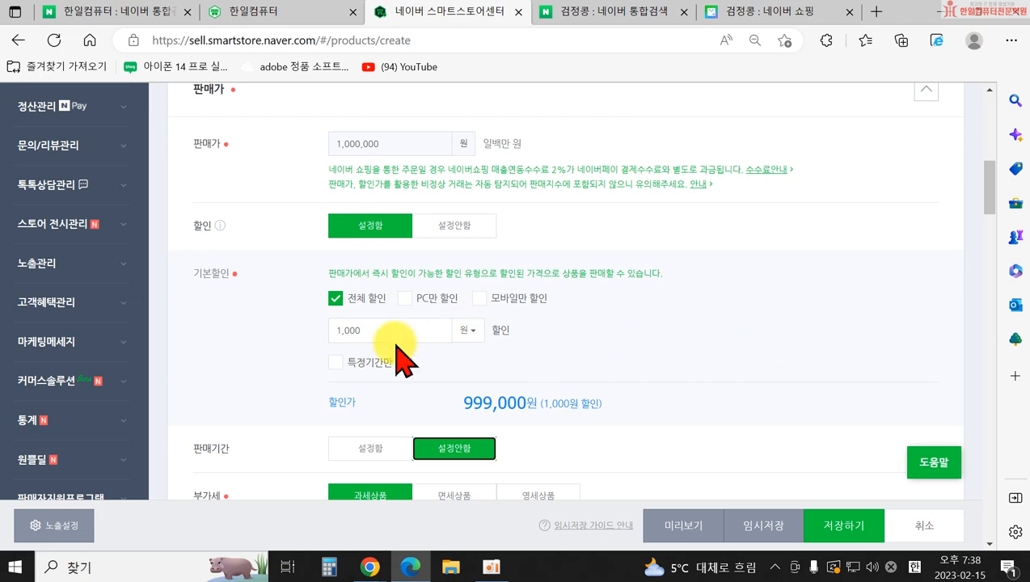
left_click_drag(388, 148, 330, 157)
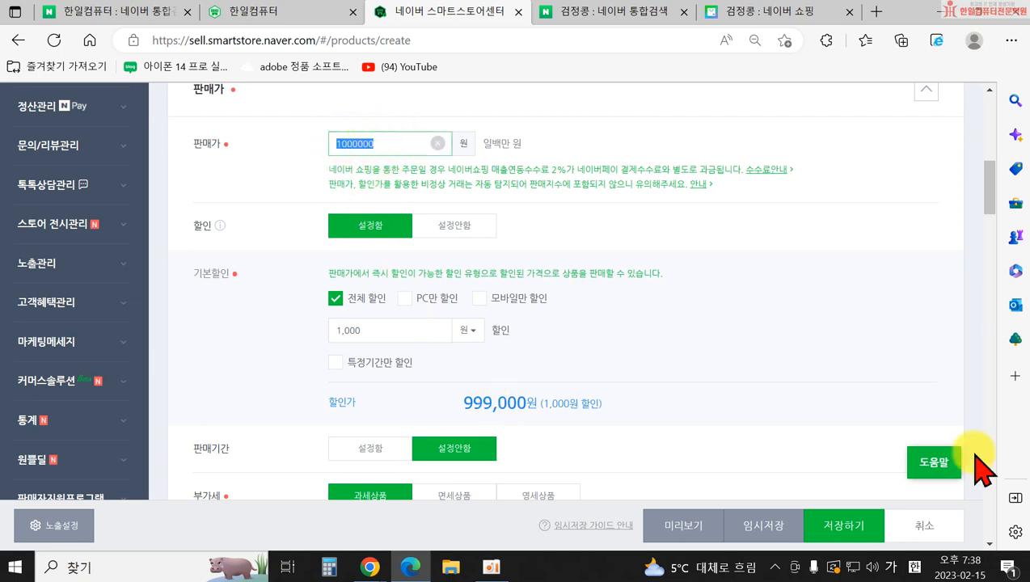
type("101")
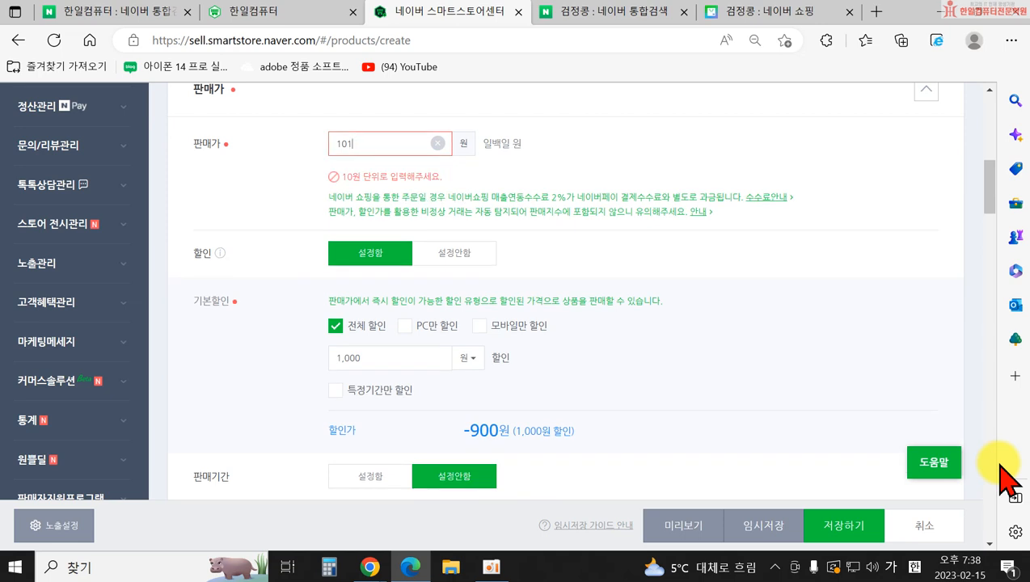
key("BackSpace")
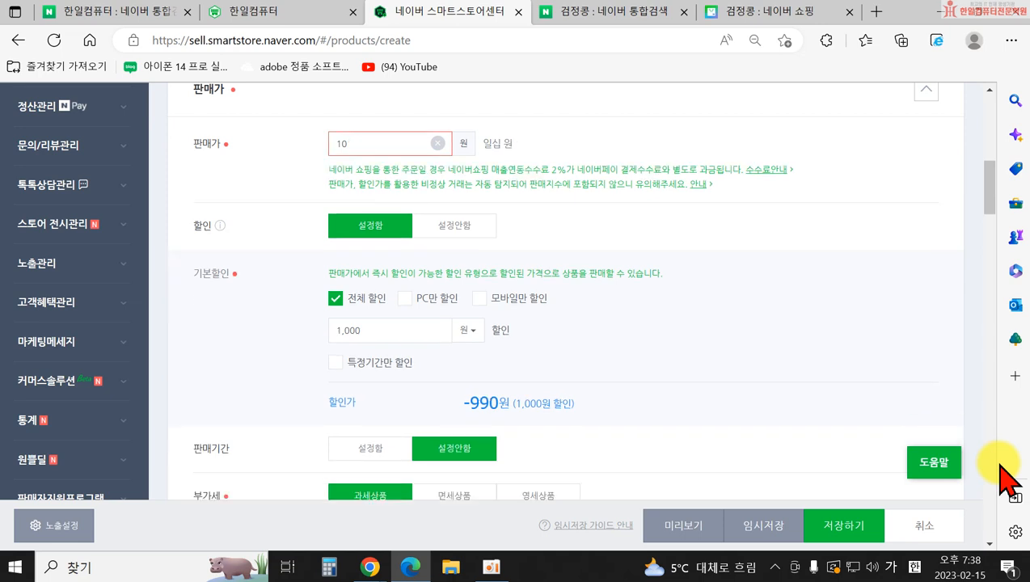
type("01000")
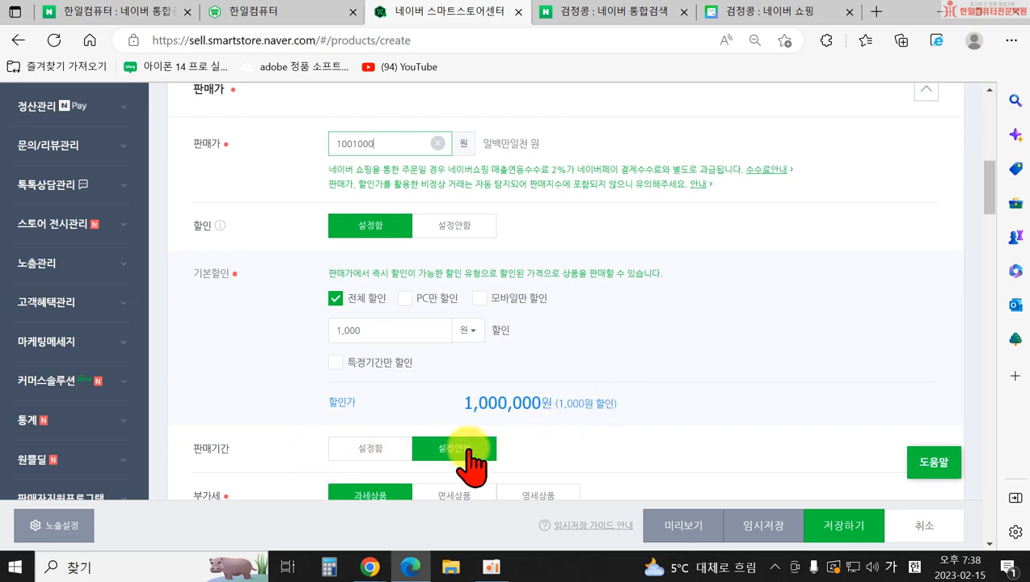
- Set the product's 부가세 type to 면세상품
scroll(485, 429, "down", 1)
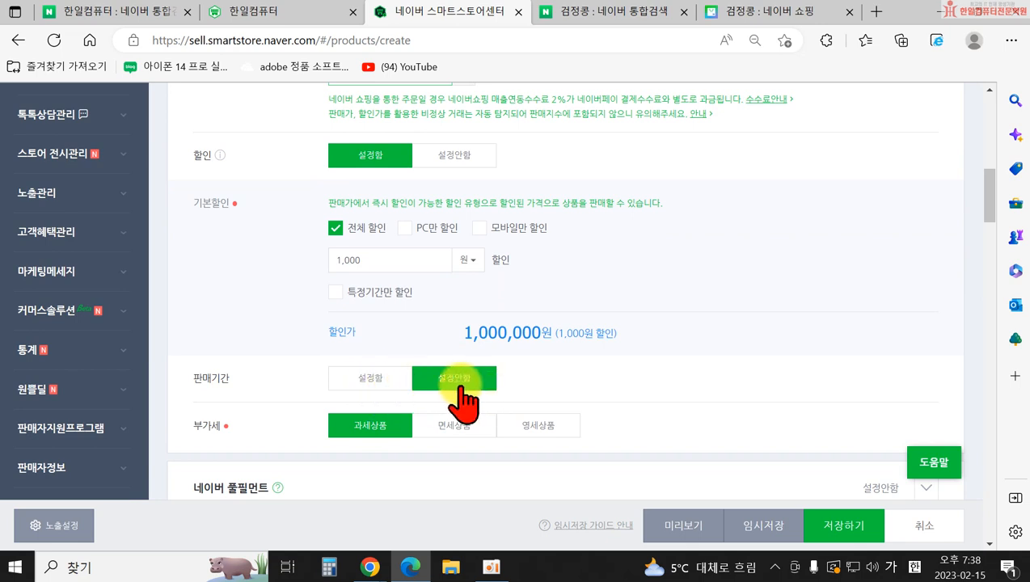
scroll(461, 388, "down", 1)
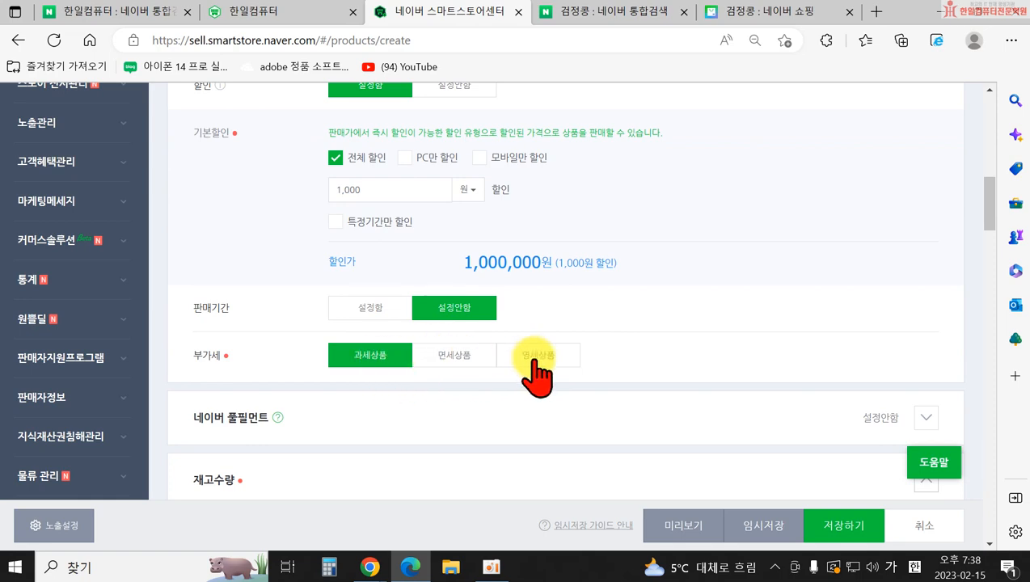
scroll(490, 269, "up", 10)
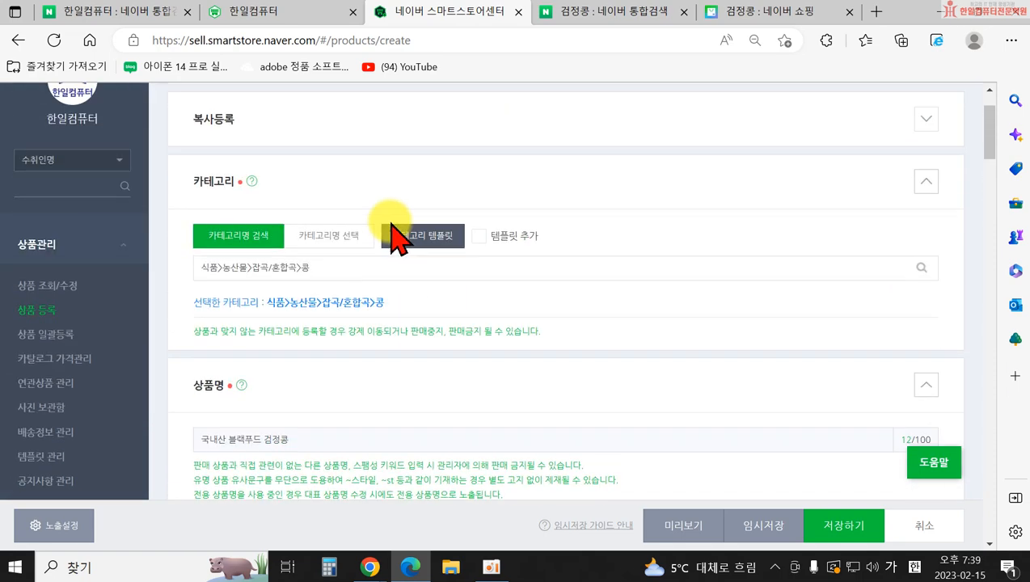
scroll(441, 380, "down", 10)
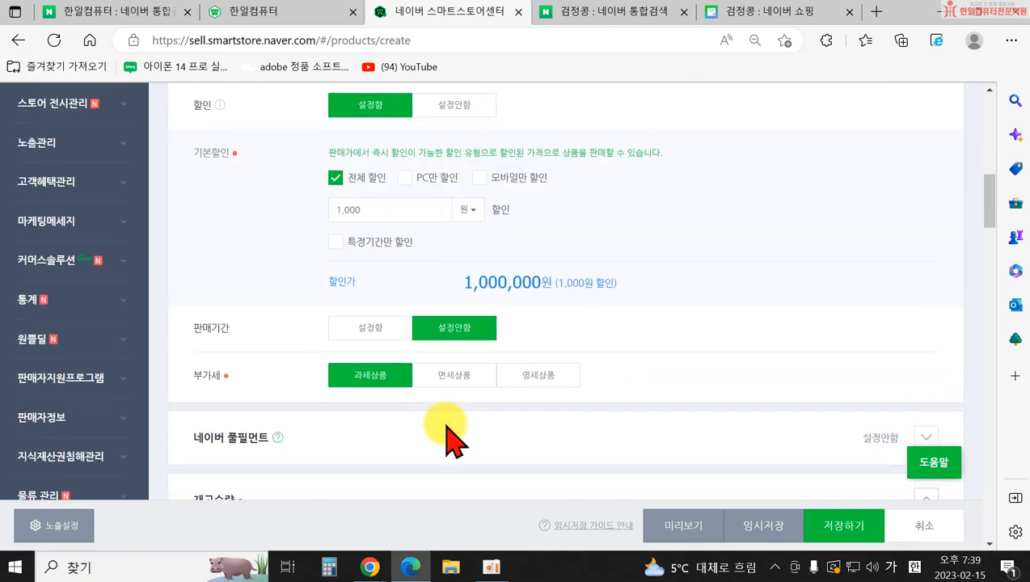
scroll(452, 441, "down", 1)
left_click(446, 358)
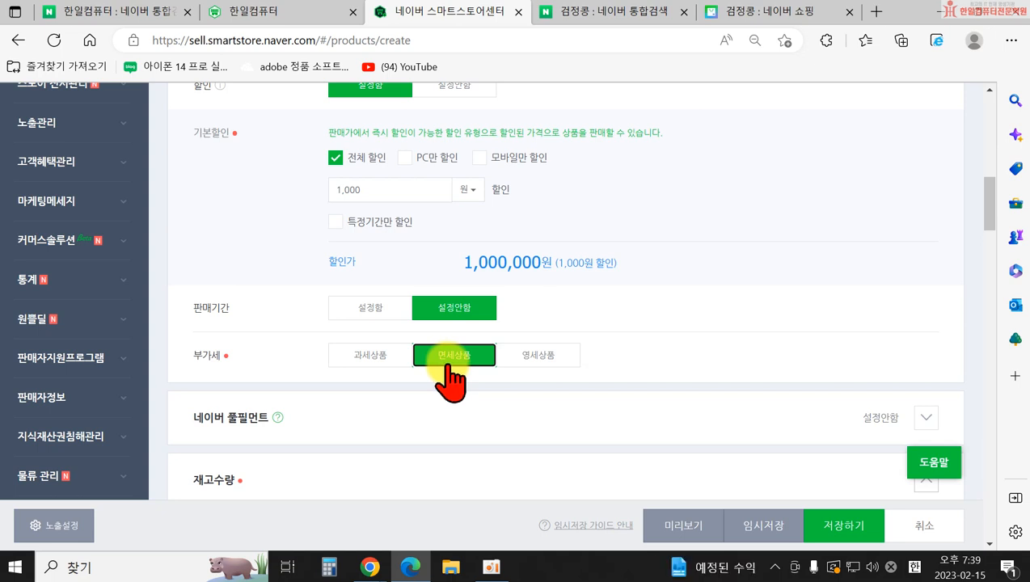
- Open the help article on setting up 네이버 풀필먼트, read through it, and close the help
scroll(364, 360, "down", 1)
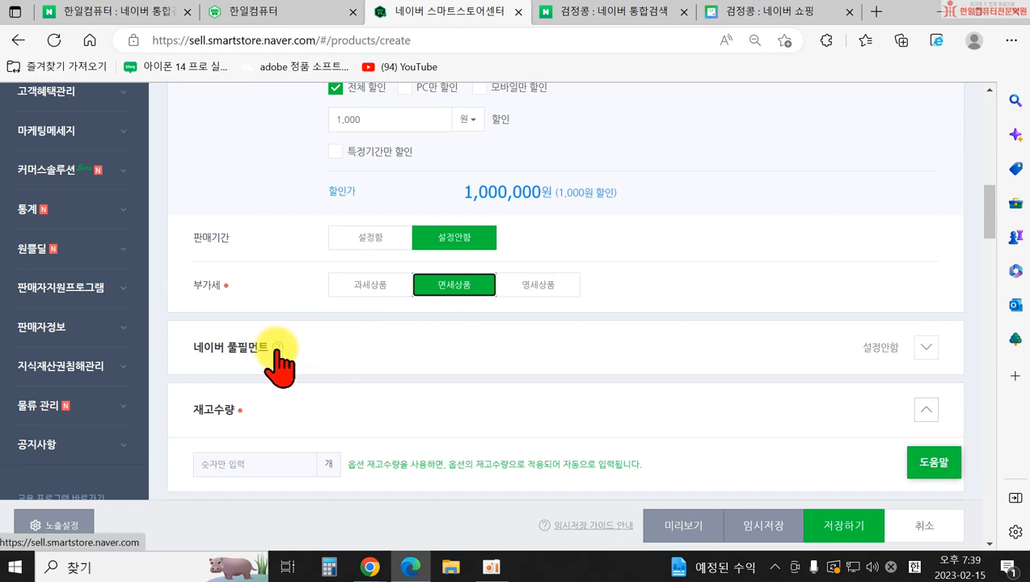
left_click(277, 346)
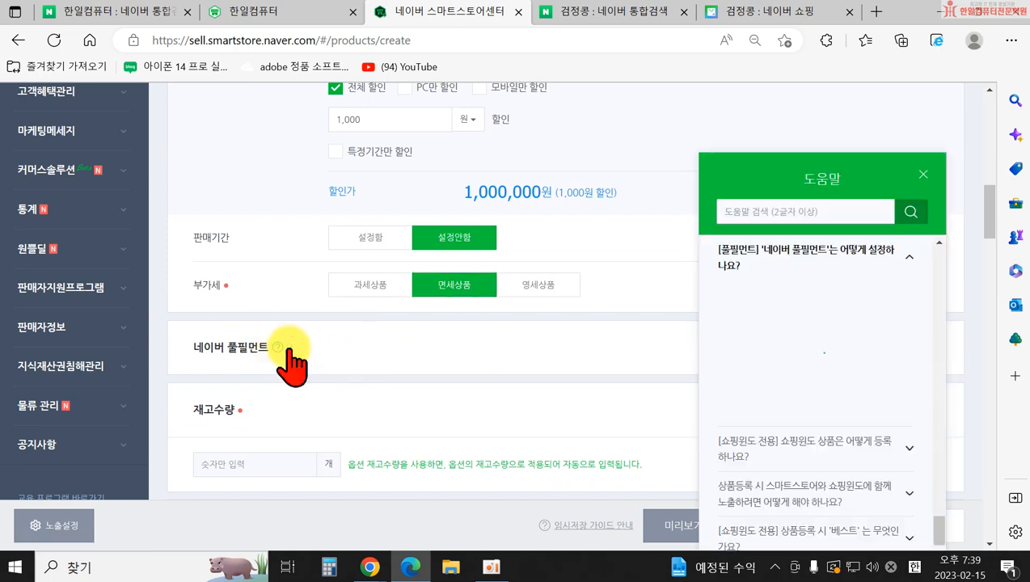
scroll(863, 421, "down", 3)
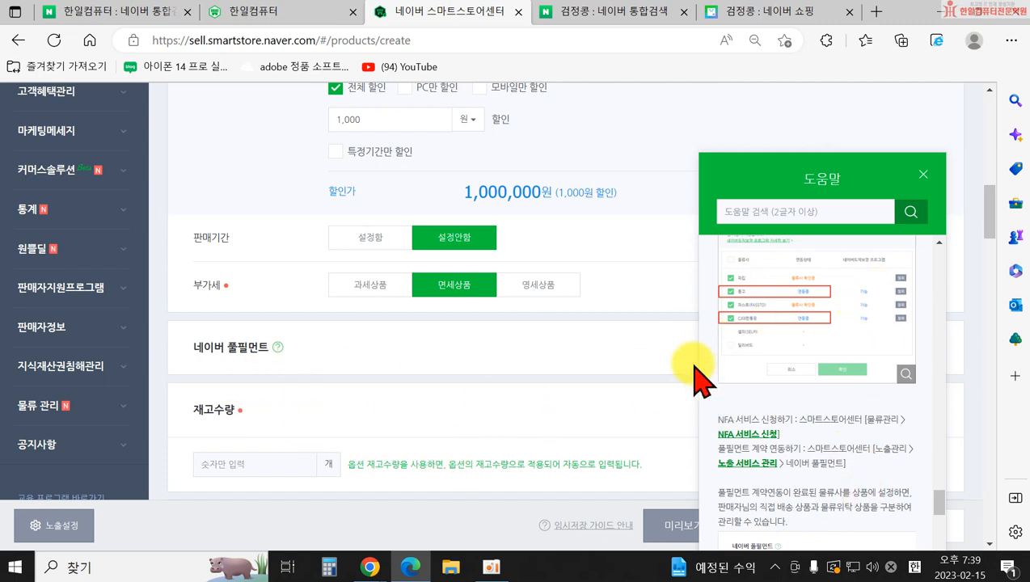
left_click(922, 174)
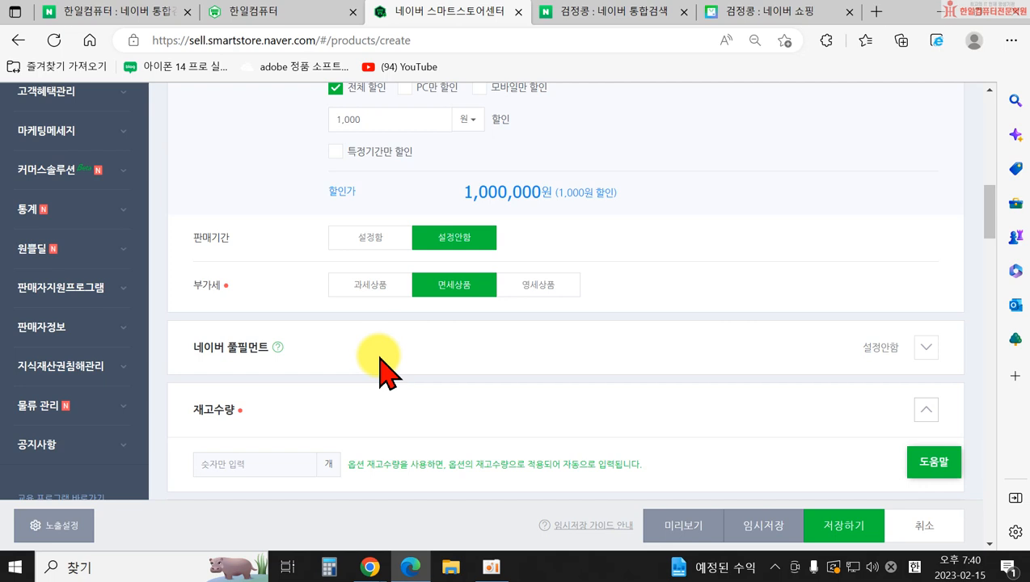
- Enter 1 as the product's 재고수량
scroll(348, 368, "down", 1)
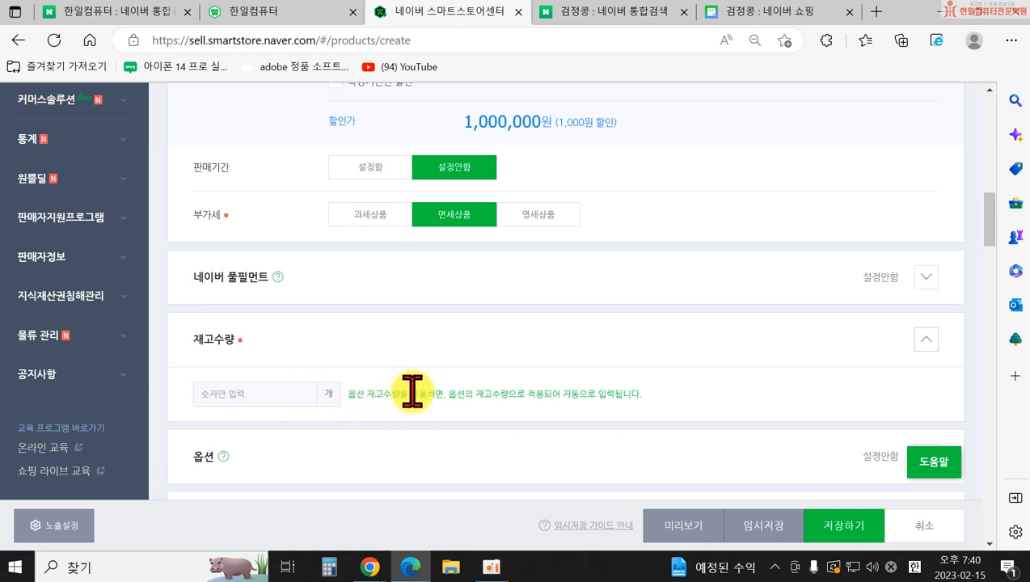
scroll(347, 380, "down", 1)
left_click(229, 326)
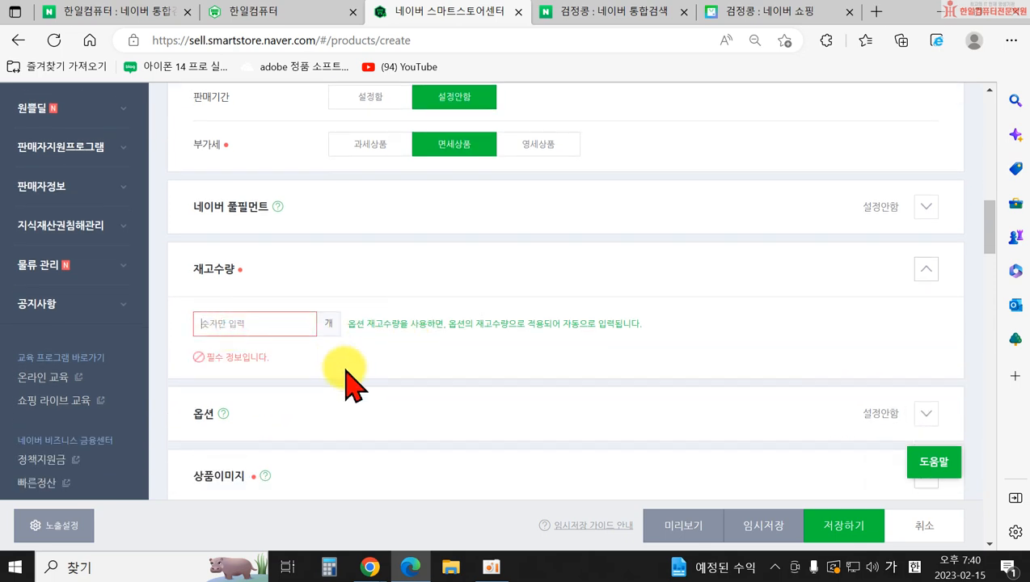
type("1")
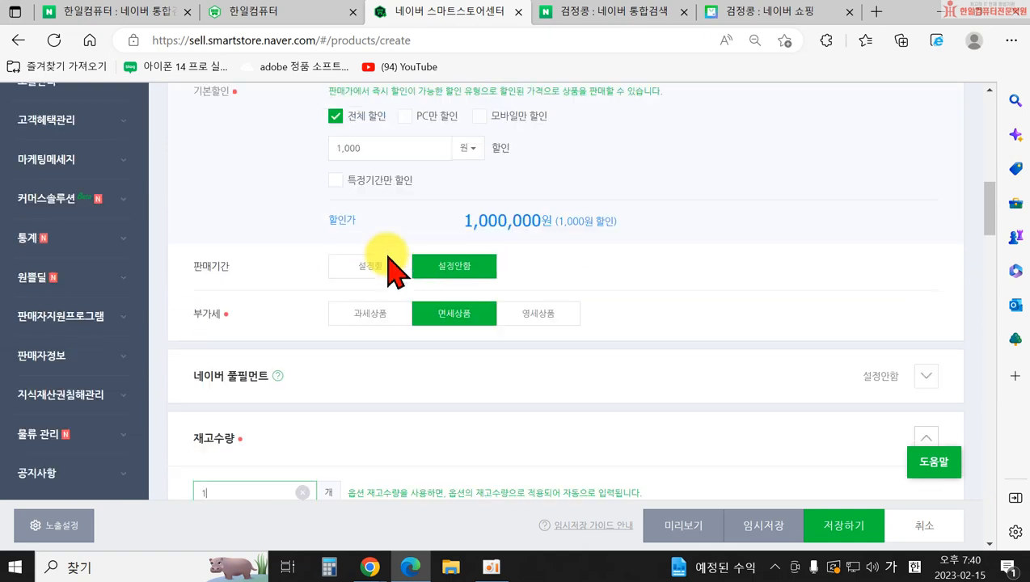
- Review the price and tax settings, and look over the 옵션, 상품이미지, video and 상세설명 sections of the form
scroll(393, 265, "up", 10)
scroll(408, 234, "up", 3)
scroll(472, 340, "down", 8)
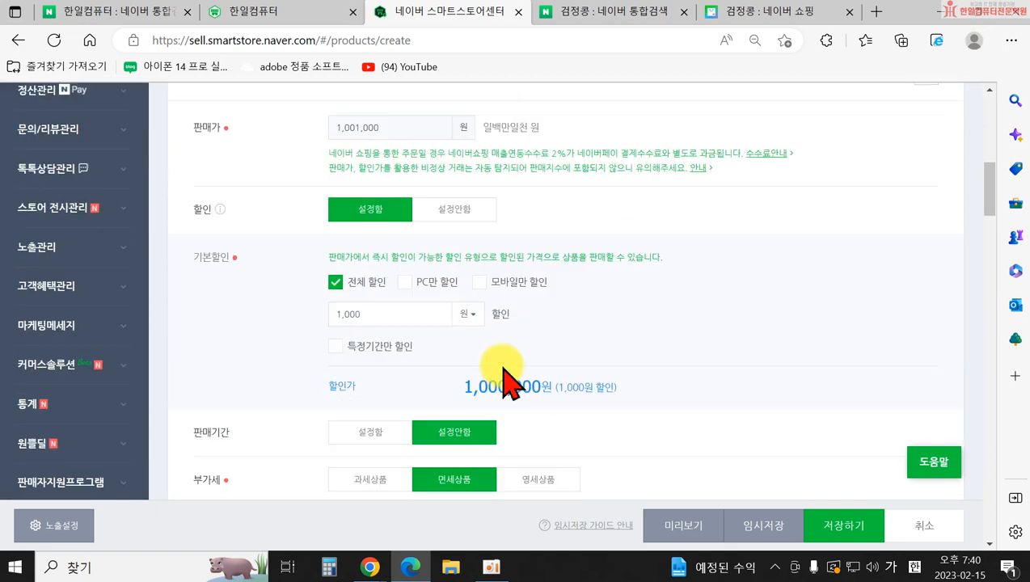
scroll(504, 378, "down", 2)
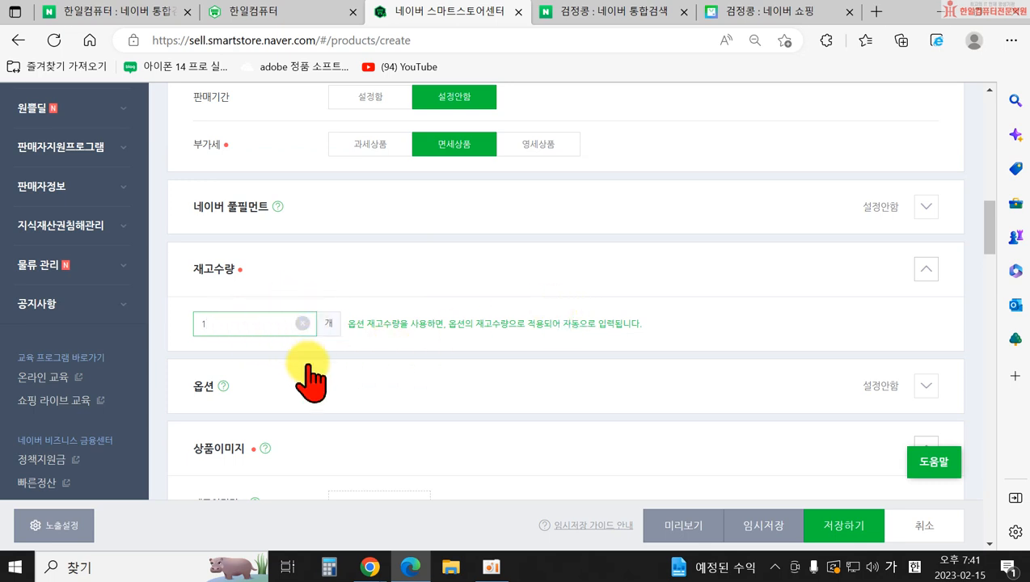
scroll(339, 360, "down", 1)
scroll(267, 291, "down", 1)
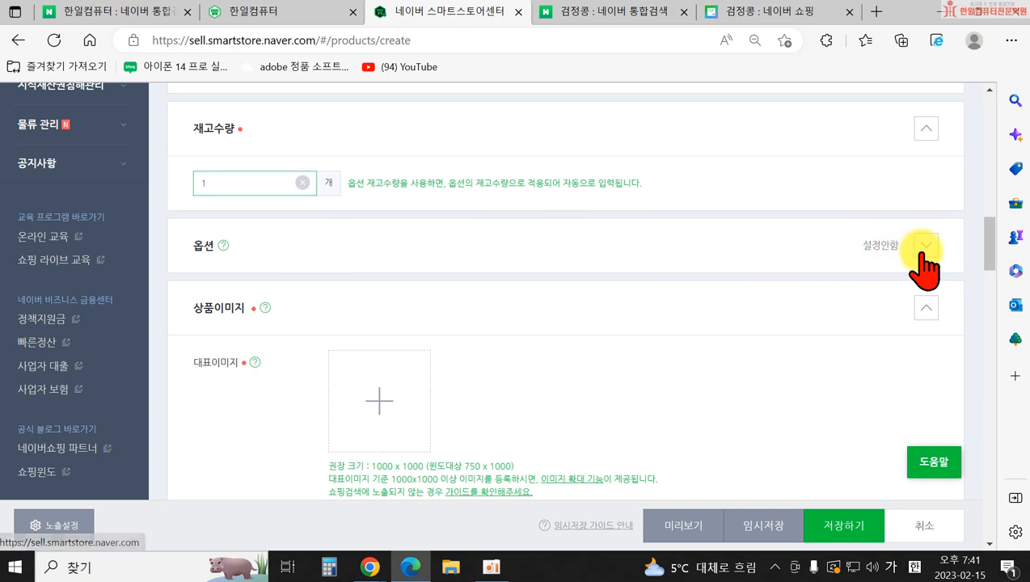
scroll(324, 272, "down", 1)
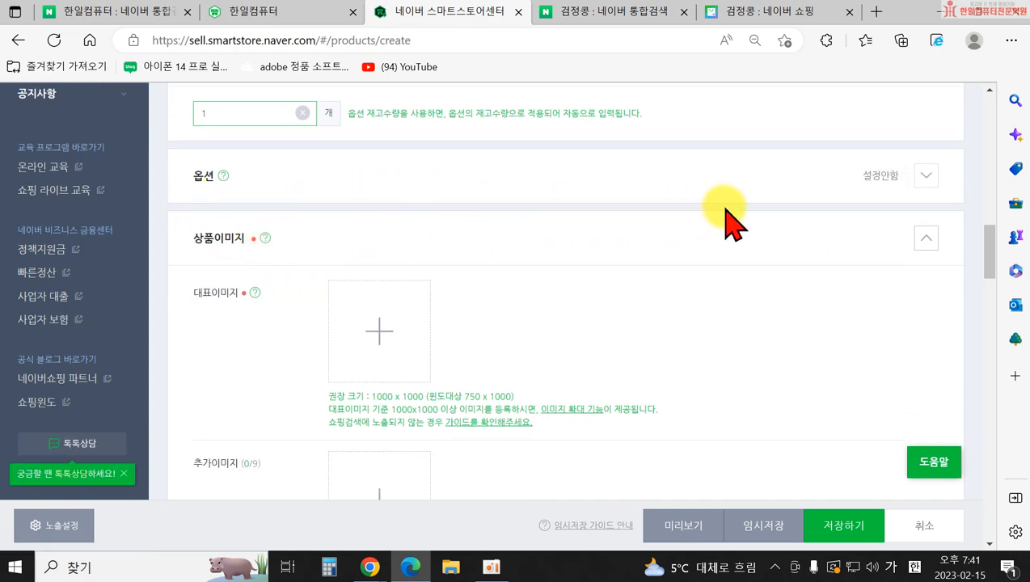
scroll(174, 307, "down", 2)
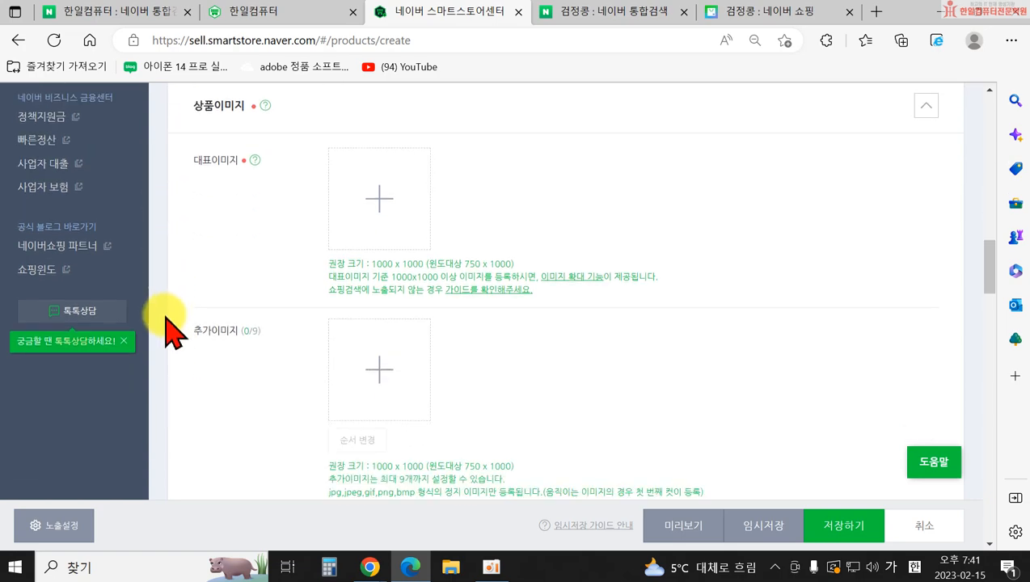
scroll(235, 372, "down", 7)
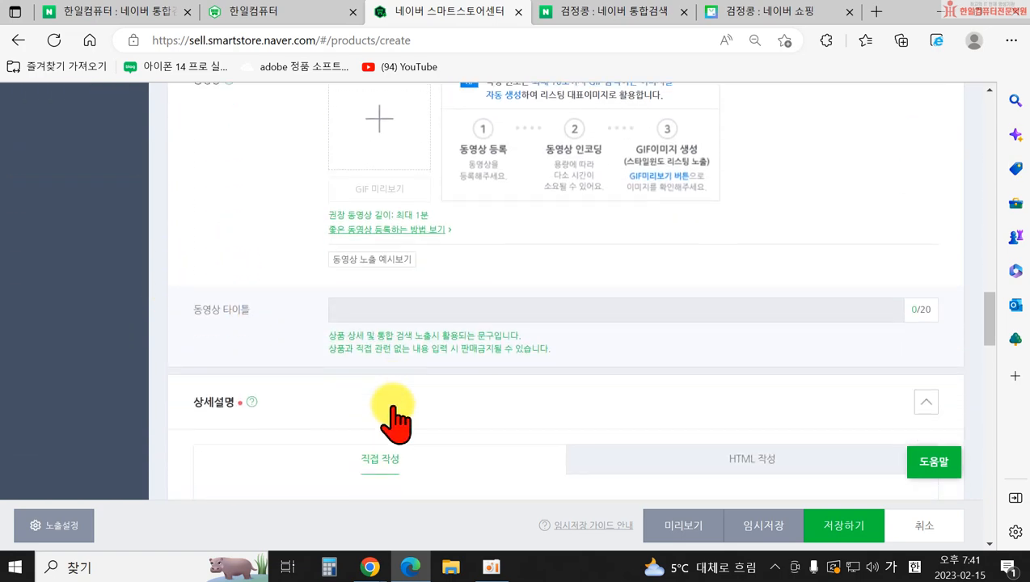
- Reopen the 네이버 풀필먼트 help article and read how to apply for NFA and link a fulfilment contract
scroll(394, 416, "up", 12)
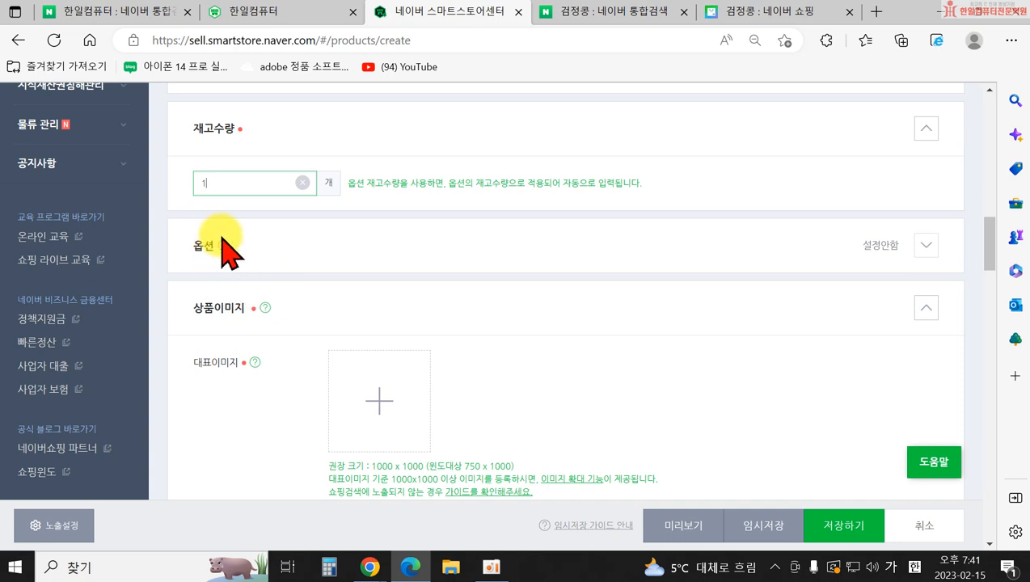
scroll(299, 240, "up", 2)
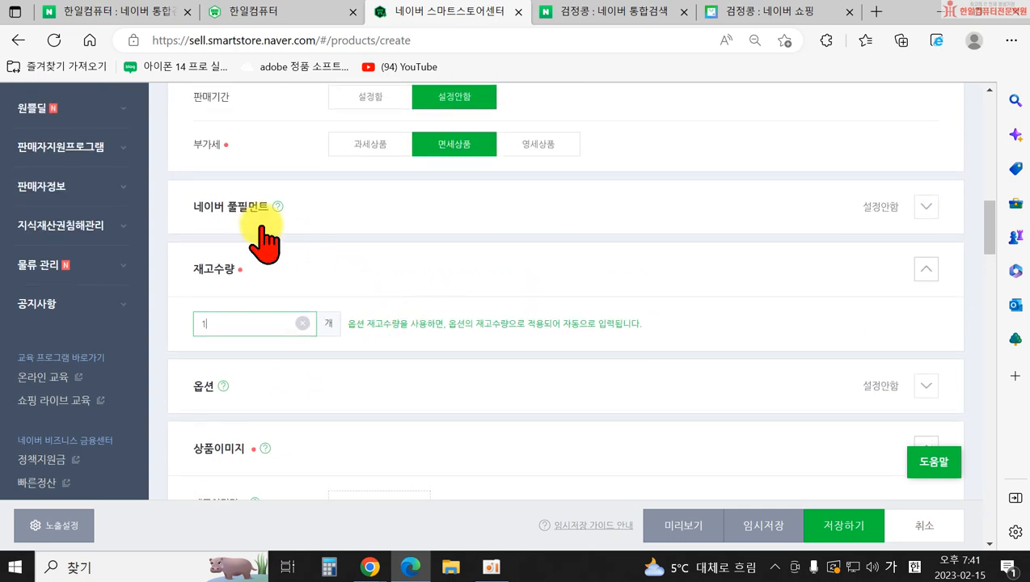
left_click(277, 206)
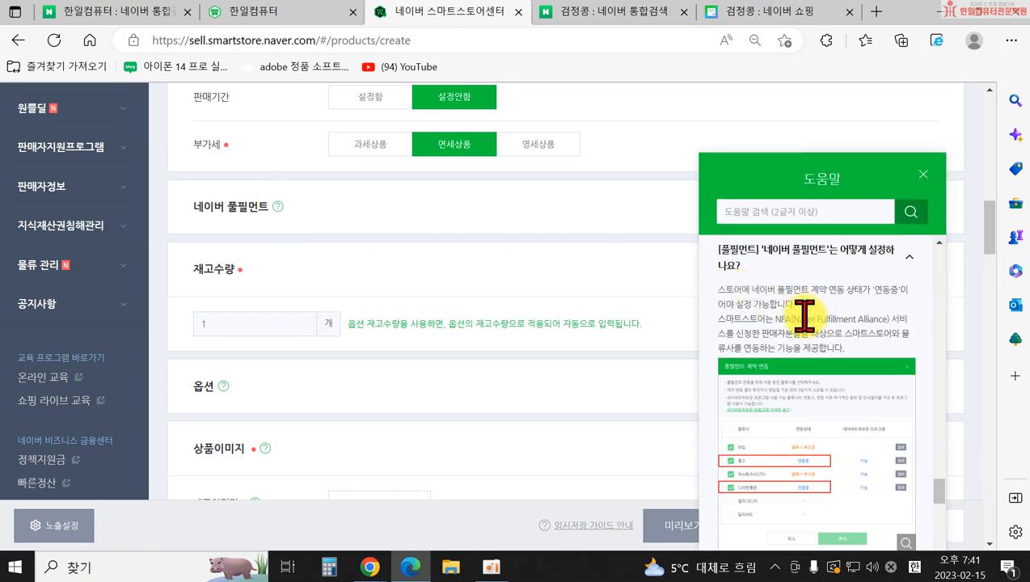
scroll(804, 315, "down", 1)
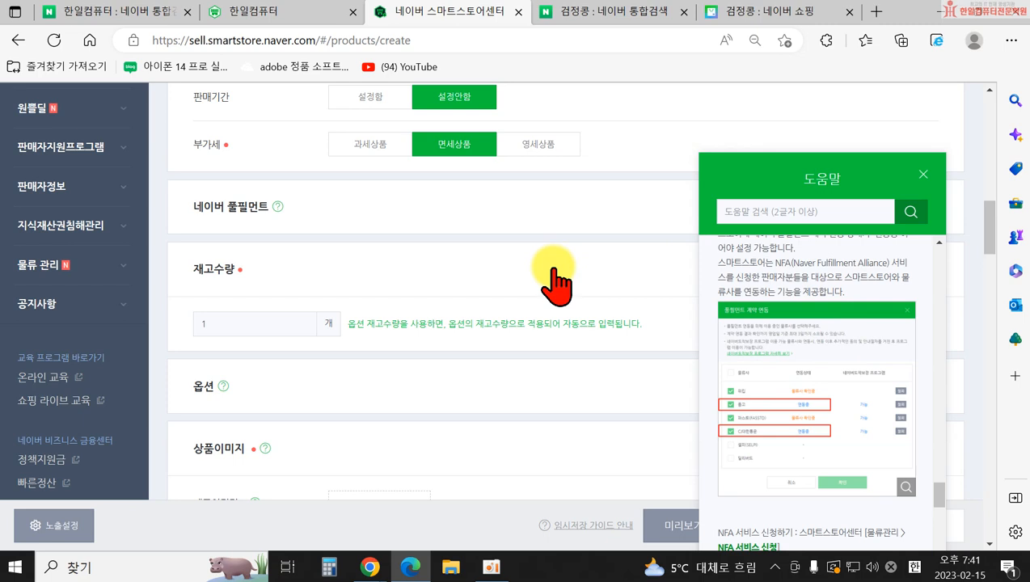
scroll(812, 348, "down", 3)
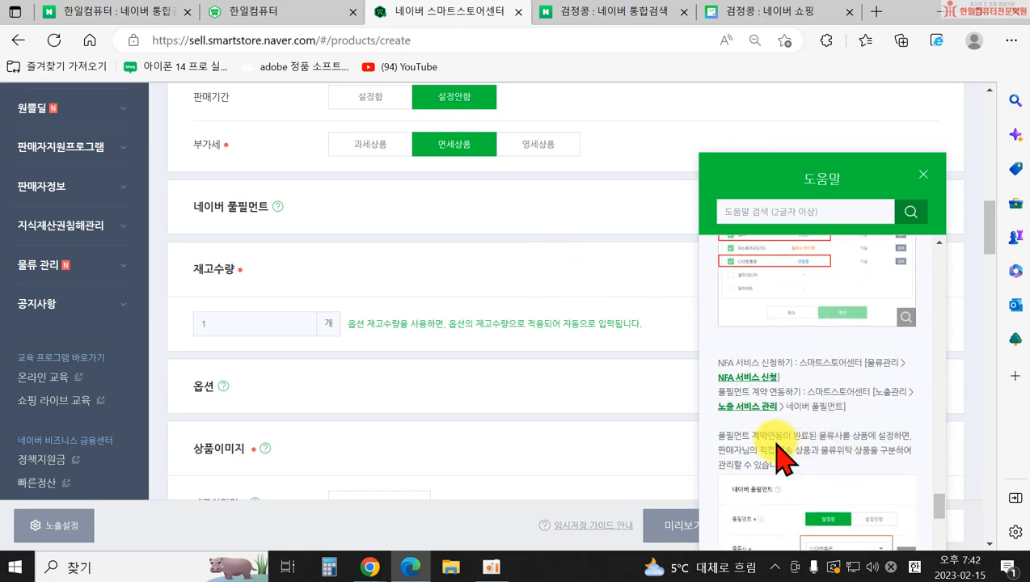
scroll(769, 433, "down", 1)
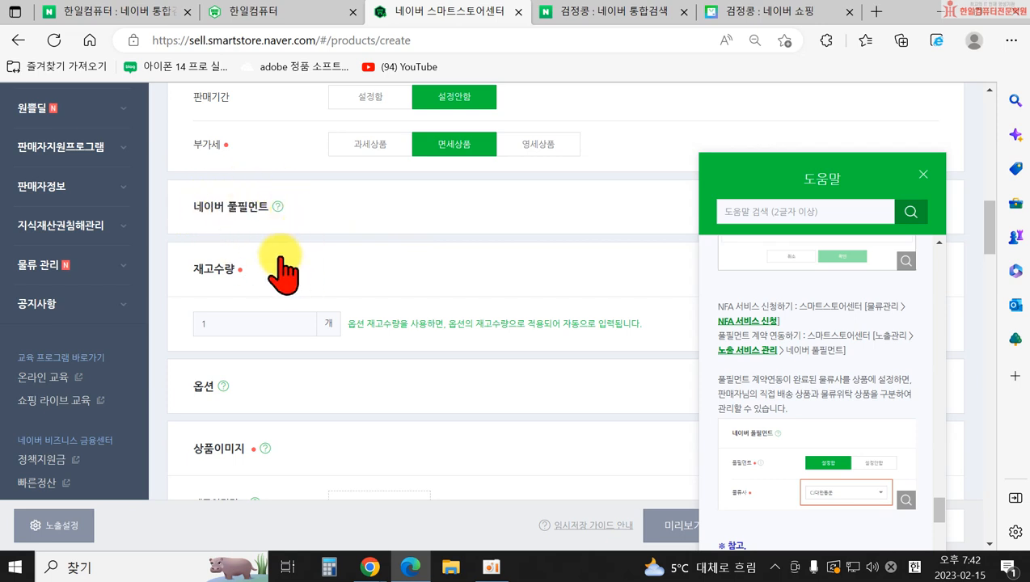
scroll(898, 376, "up", 5)
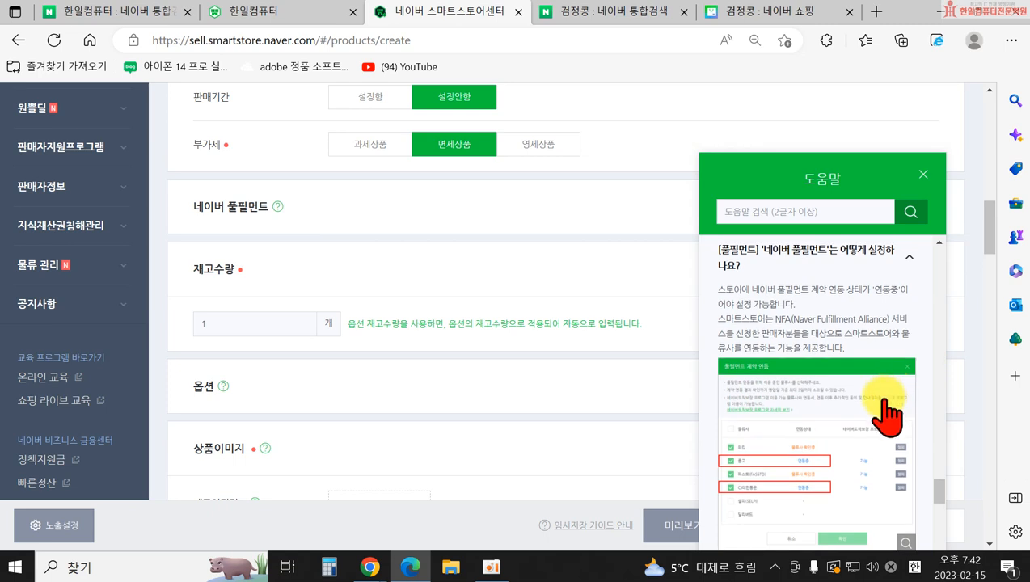
scroll(884, 418, "down", 1)
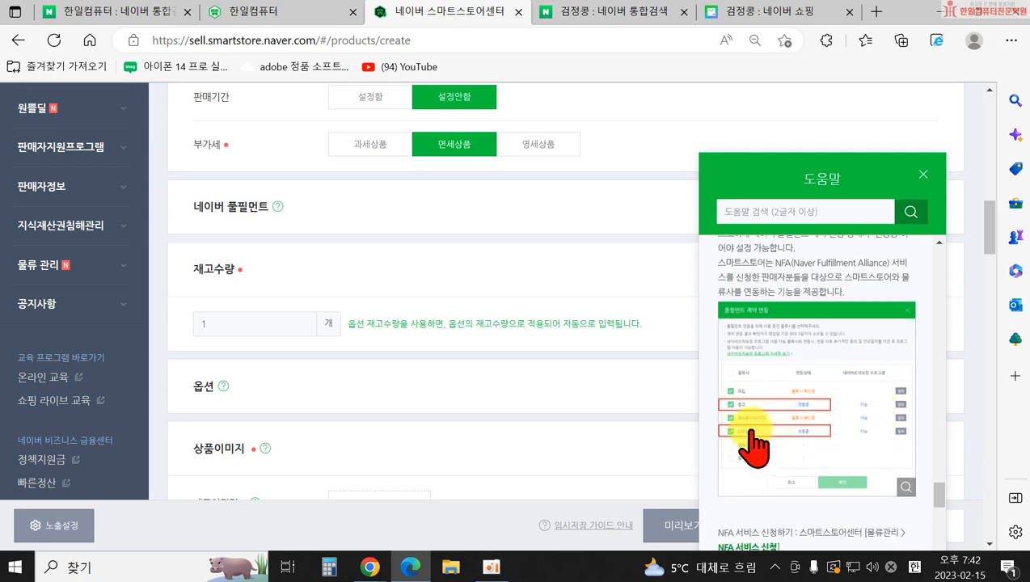
- Read the rest of the 네이버 풀필먼트 help article, including the contract linking and supported logistics companies, and close the help
scroll(764, 425, "down", 2)
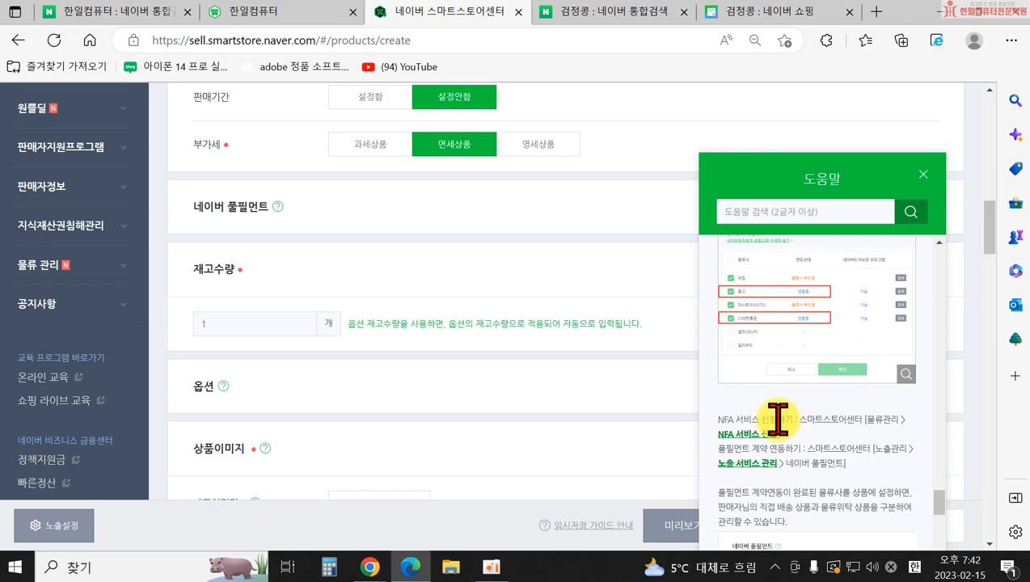
scroll(788, 457, "down", 1)
left_click_drag(752, 439, 845, 437)
left_click(859, 439)
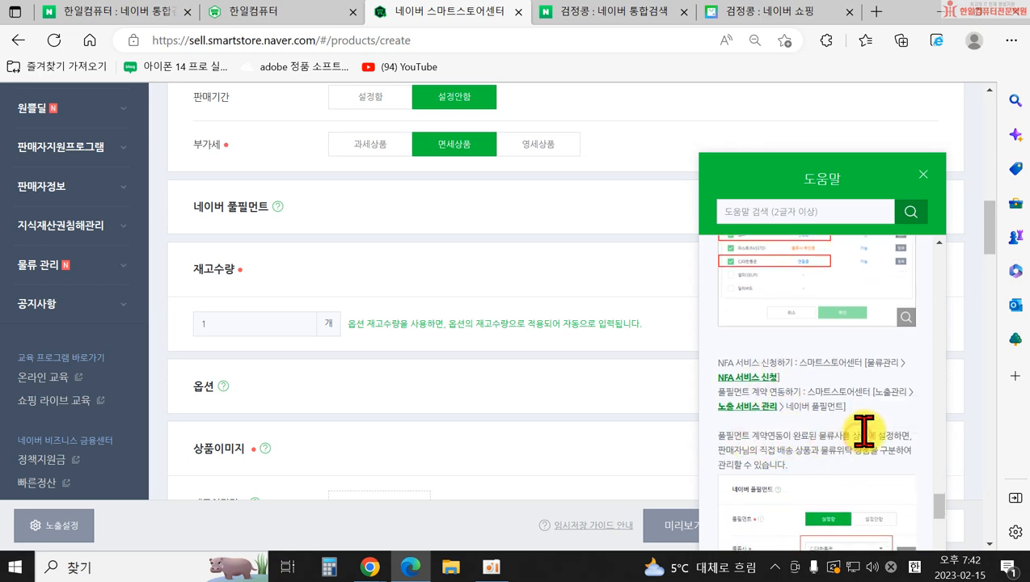
scroll(895, 445, "down", 1)
left_click_drag(769, 398, 870, 414)
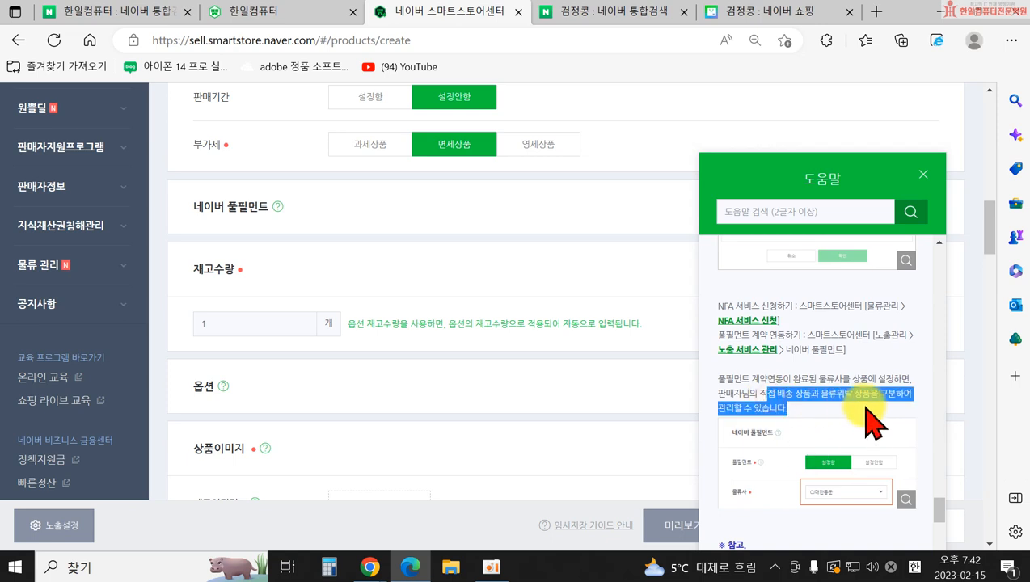
scroll(809, 437, "down", 5)
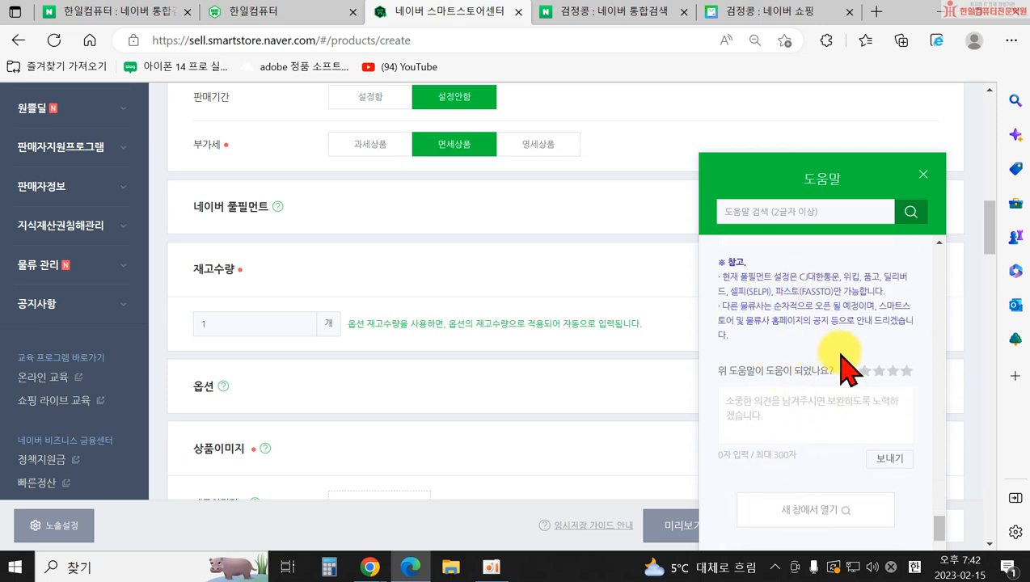
scroll(752, 323, "down", 2)
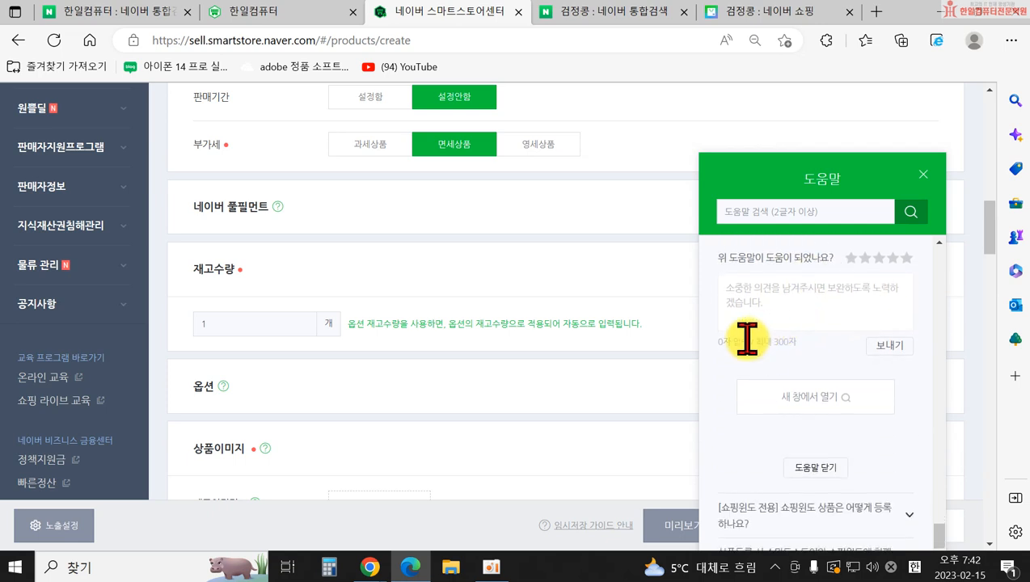
scroll(801, 392, "down", 2)
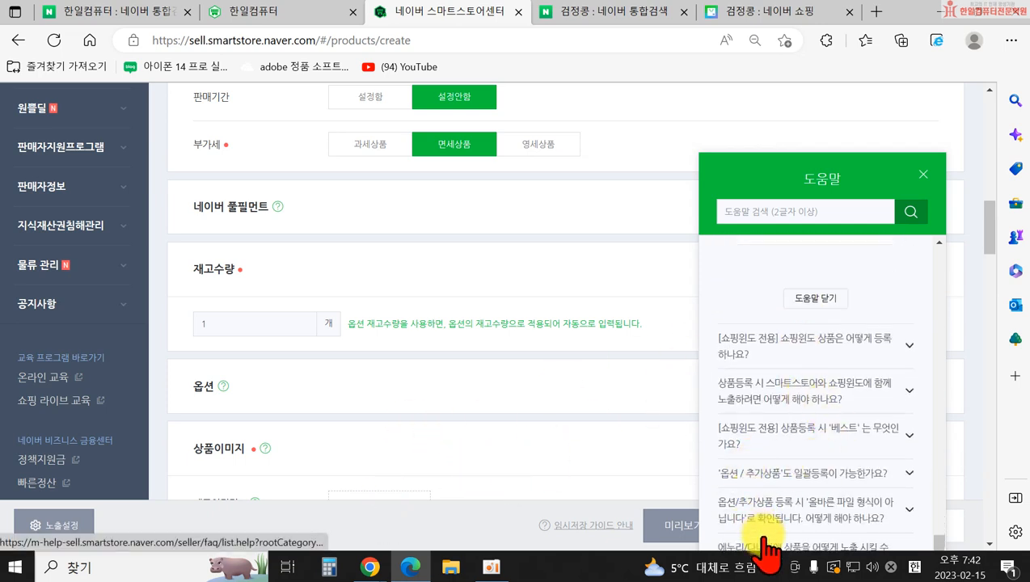
left_click(923, 175)
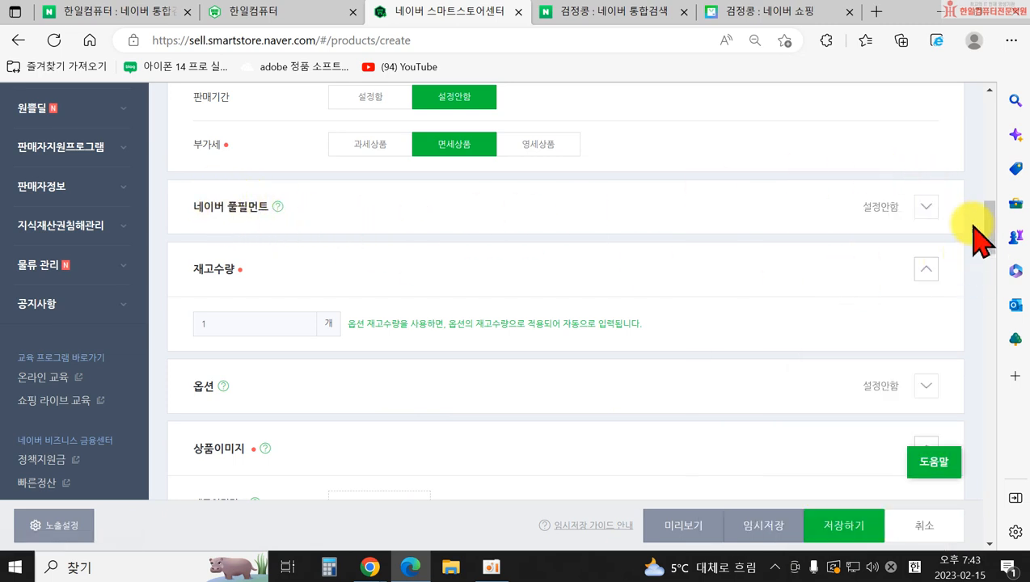
- Expand the 네이버 풀필먼트 section to check its settings, collapse it, and look over the 재고수량 and 옵션 sections
left_click(926, 209)
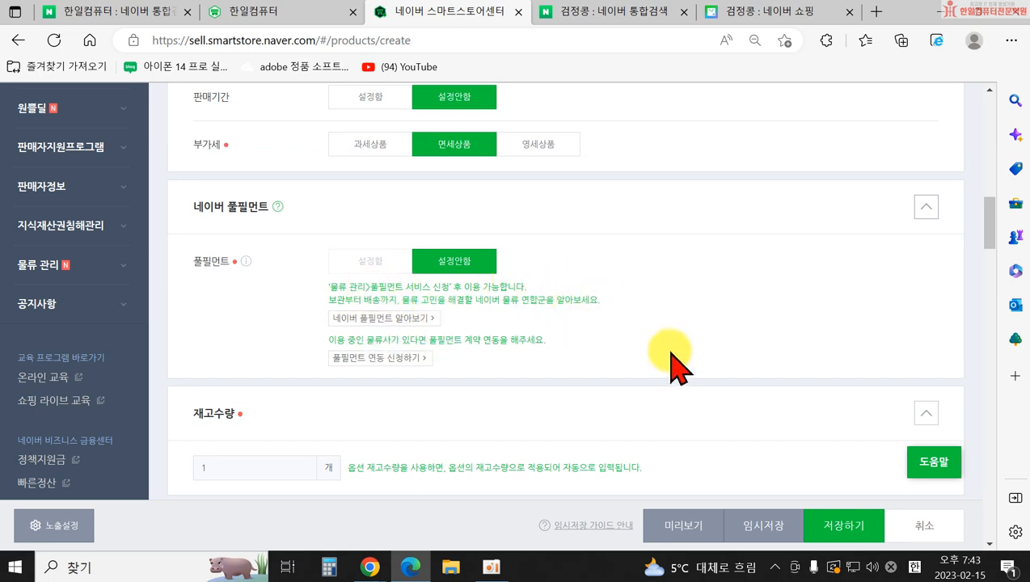
left_click(926, 208)
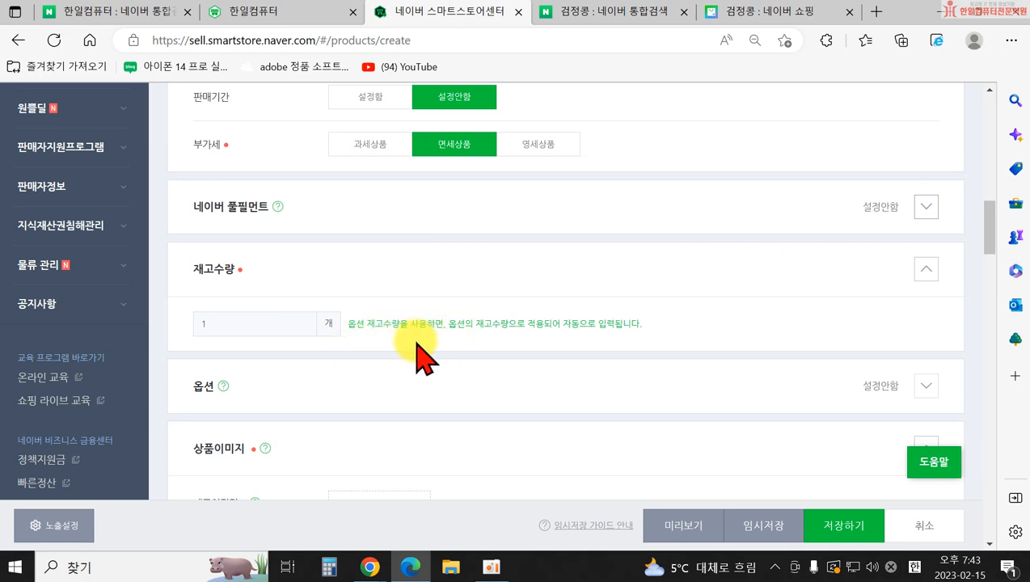
scroll(408, 356, "down", 1)
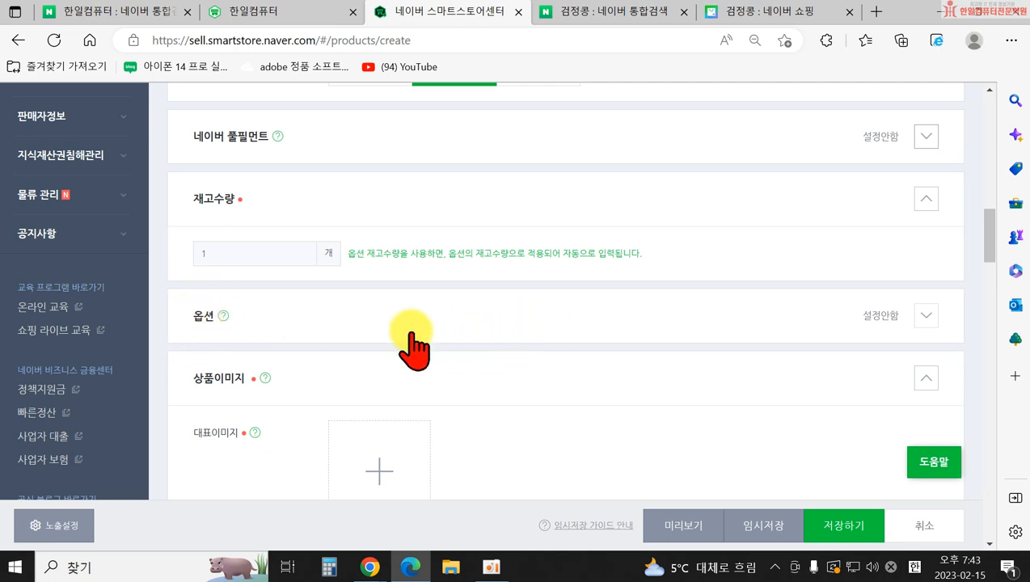
scroll(777, 329, "down", 1)
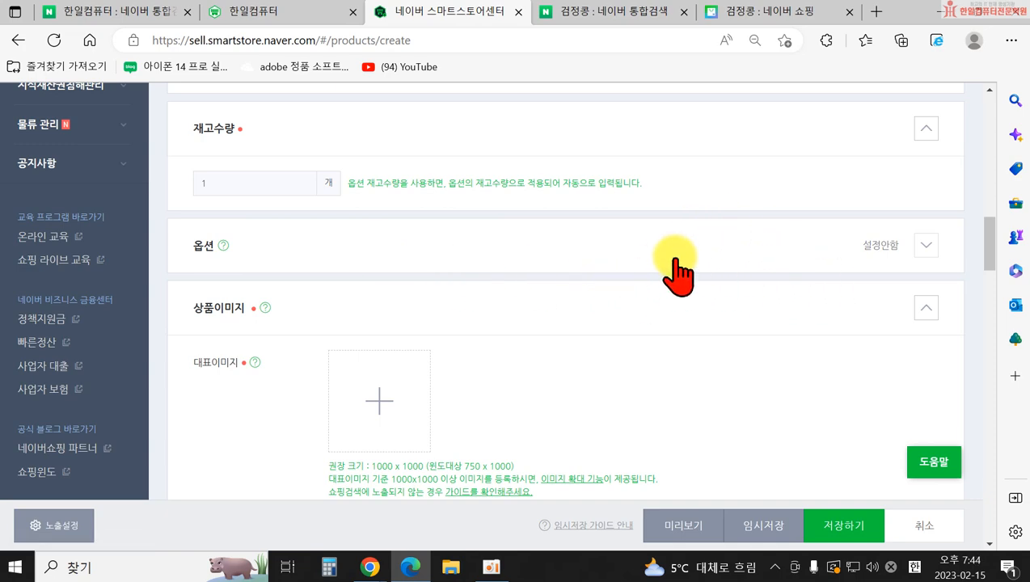
- Review the category, 상품명, 판매가, discount, 판매기간 and 부가세 entries made so far in the product form
scroll(677, 274, "up", 15)
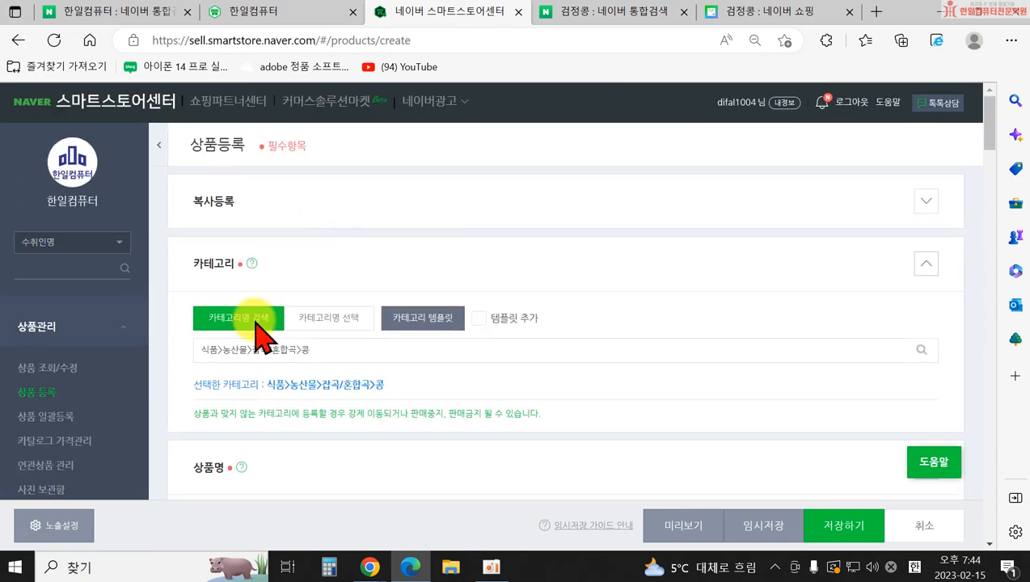
scroll(311, 404, "down", 6)
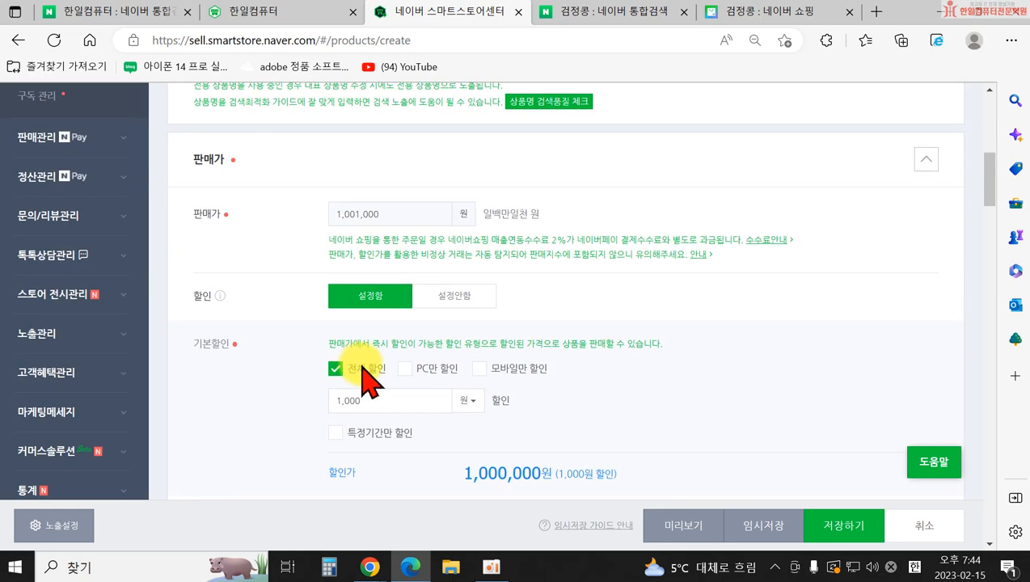
scroll(436, 306, "up", 3)
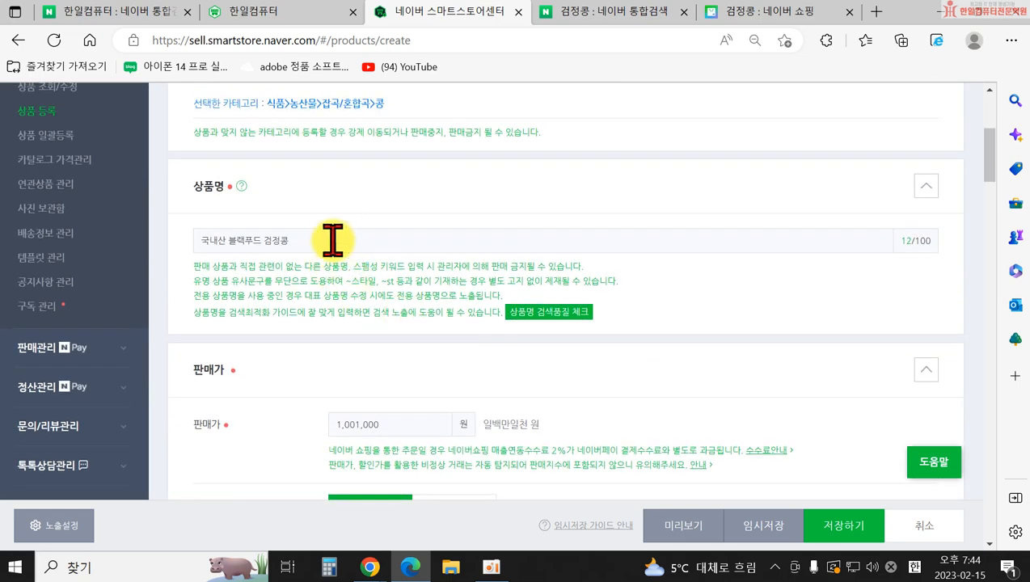
left_click(337, 240)
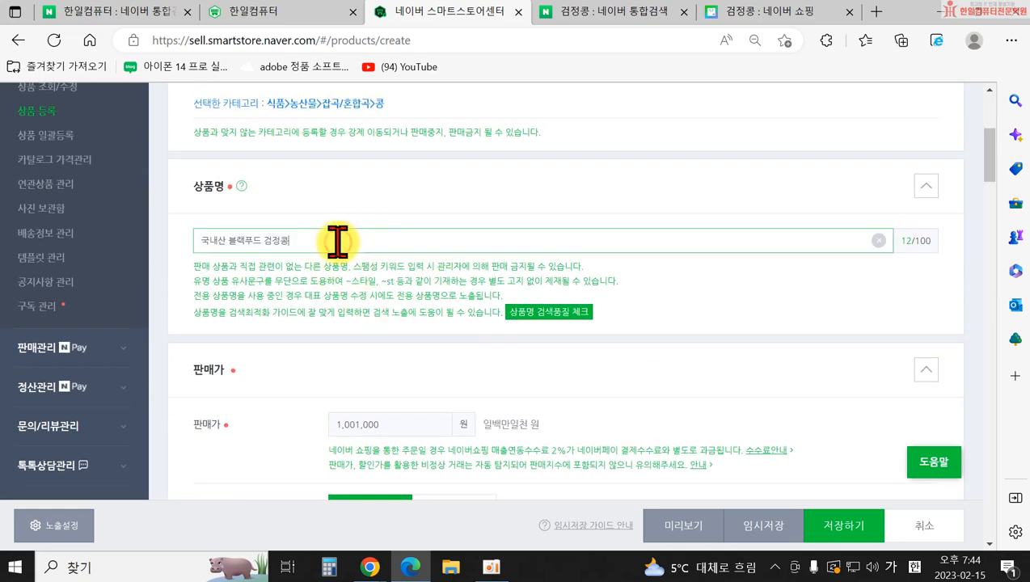
scroll(444, 360, "down", 6)
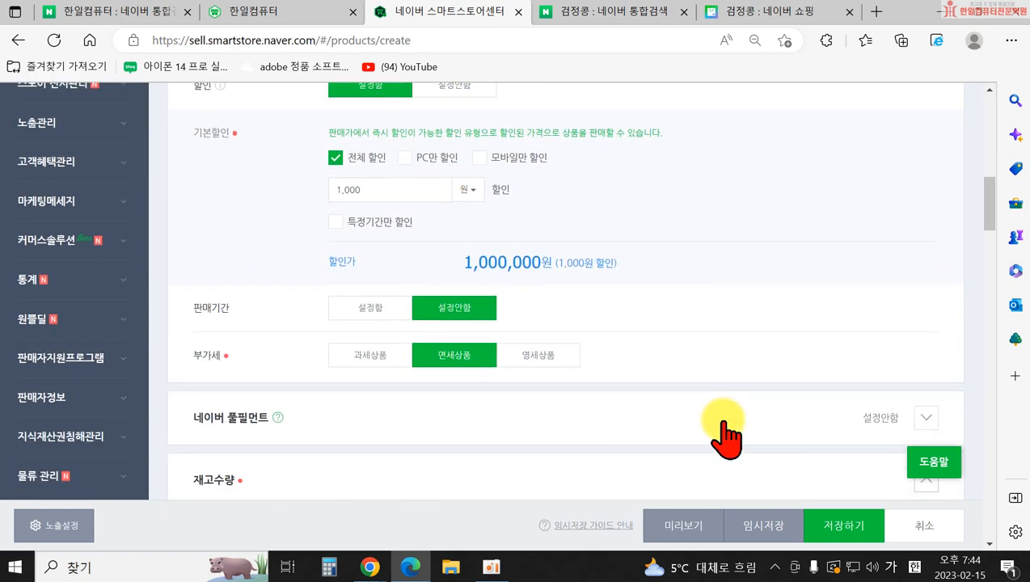
scroll(726, 429, "down", 3)
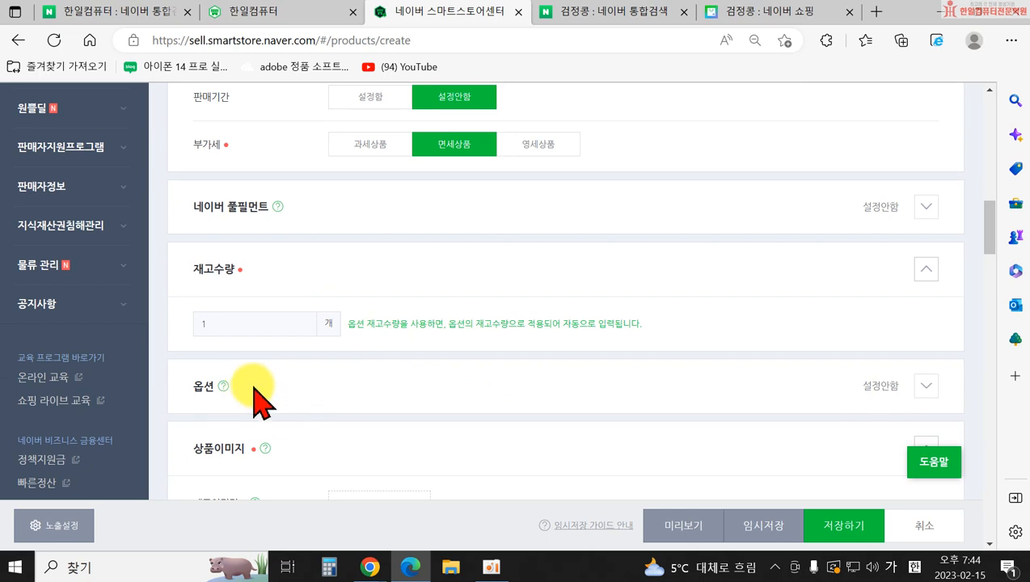
- Expand the 옵션 section with 선택형 set to 설정함, and open the 옵션명 개수 choices
left_click(921, 386)
scroll(758, 357, "down", 5)
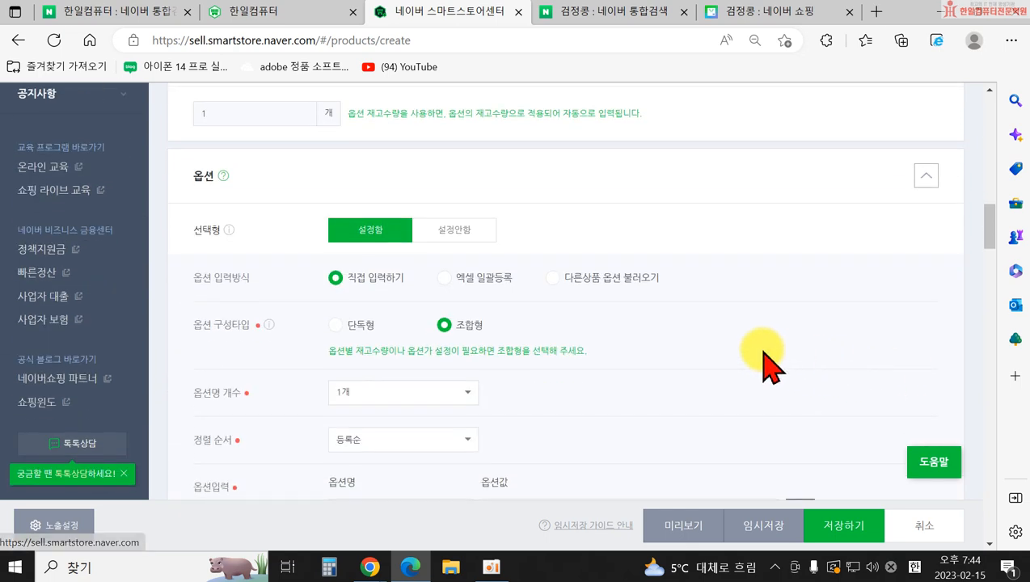
left_click(402, 253)
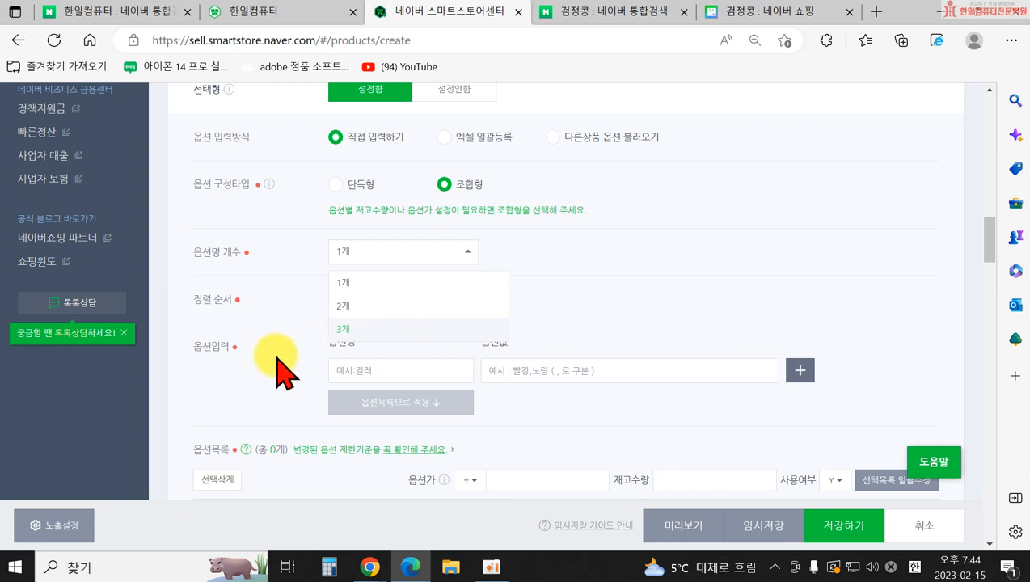
- Switch to the store page, open the pink women's running shoe product, and try its options with 컬러 블랙 and 사이즈 245
left_click(298, 15)
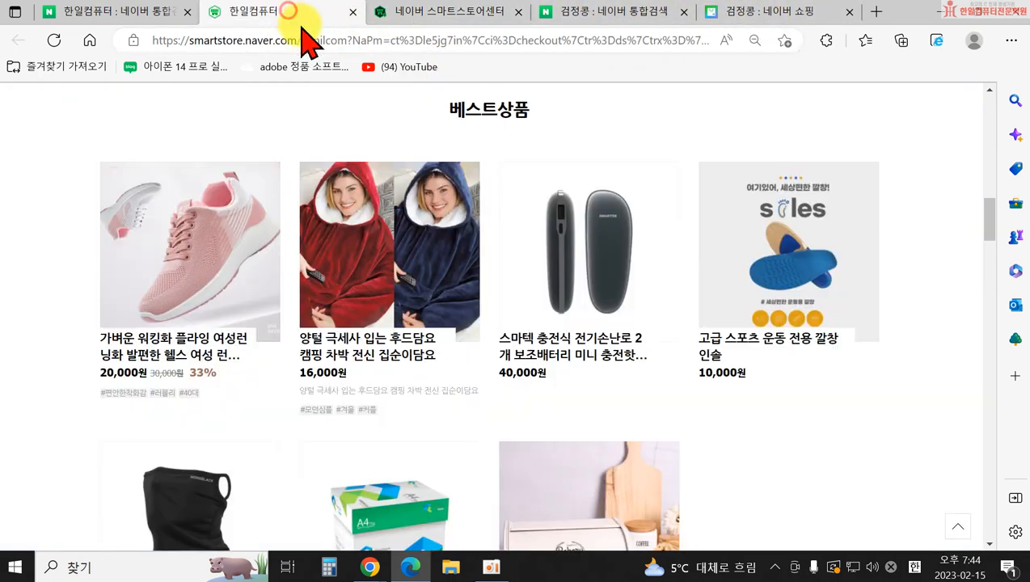
left_click(156, 246)
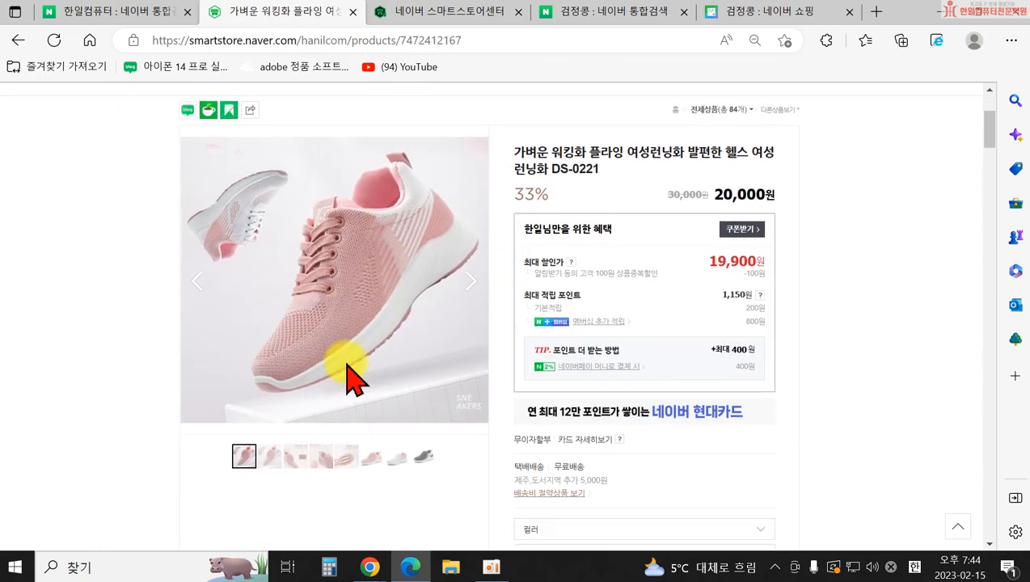
scroll(323, 396, "down", 2)
left_click(564, 439)
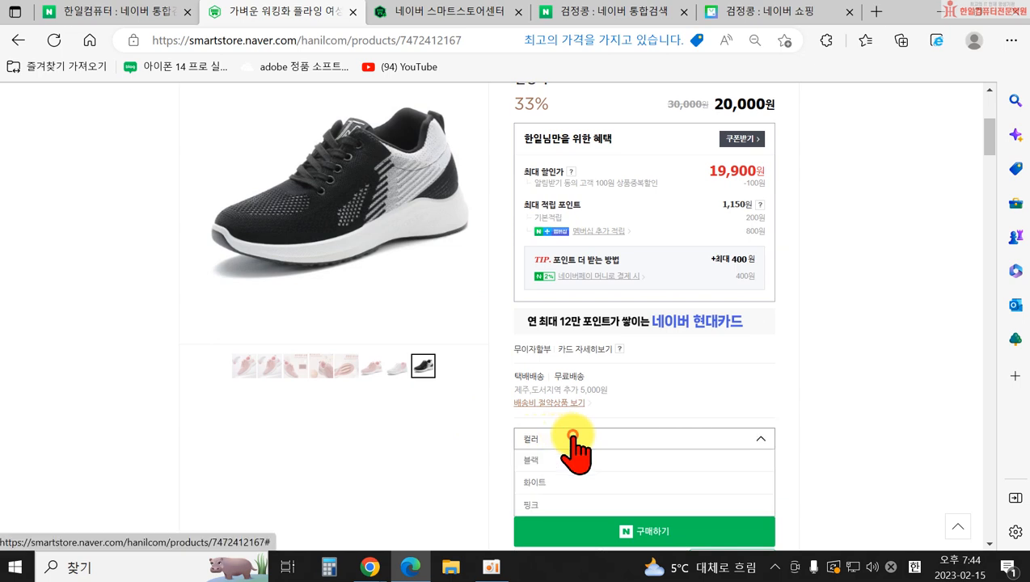
scroll(575, 453, "down", 2)
left_click(469, 332)
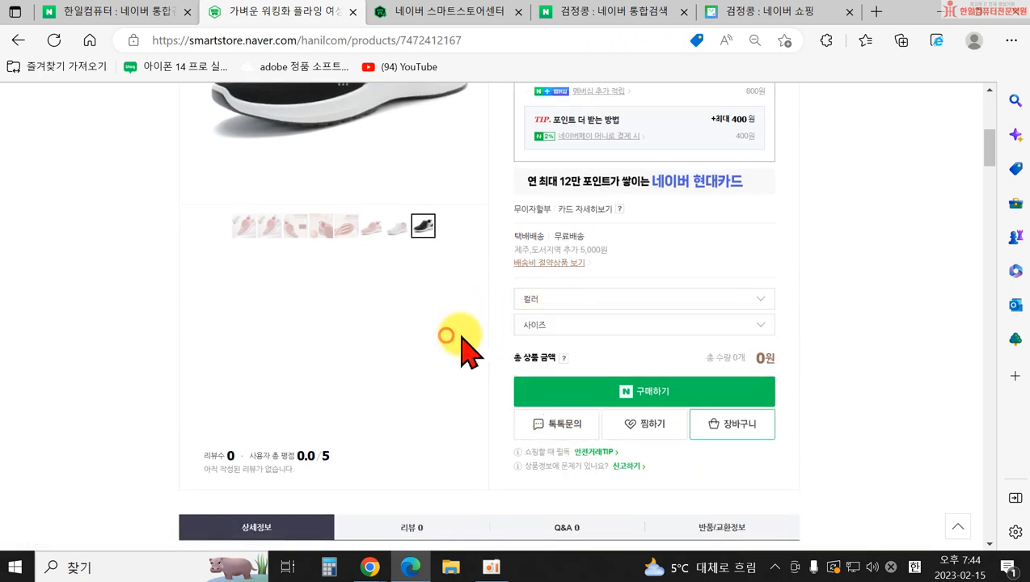
left_click(571, 325)
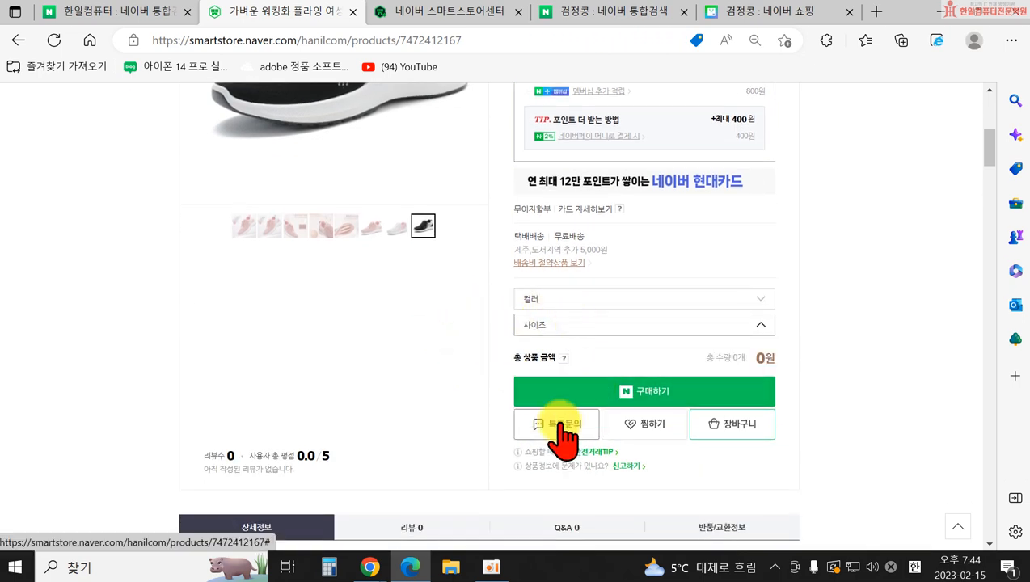
left_click(593, 298)
left_click(556, 324)
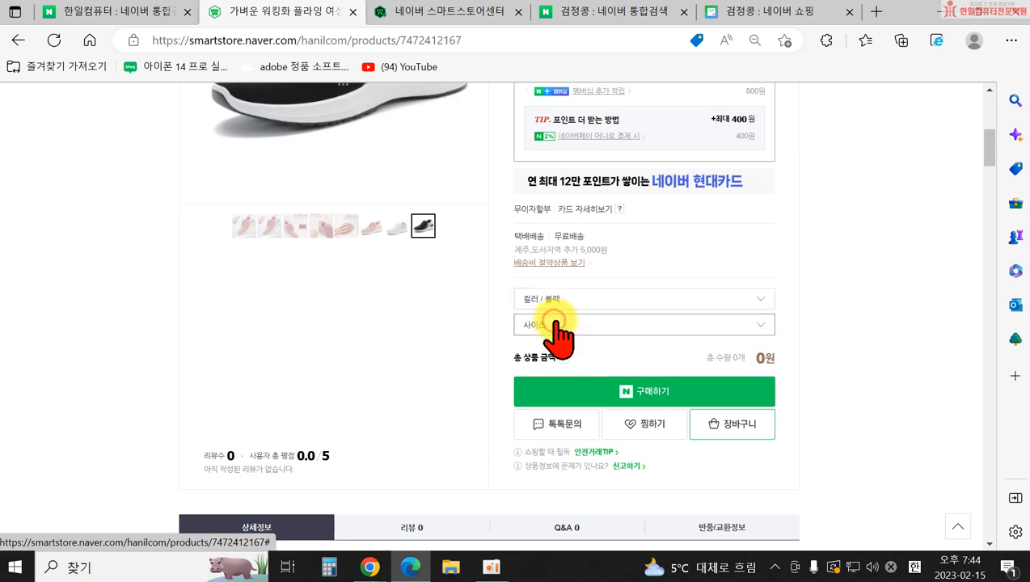
left_click(582, 326)
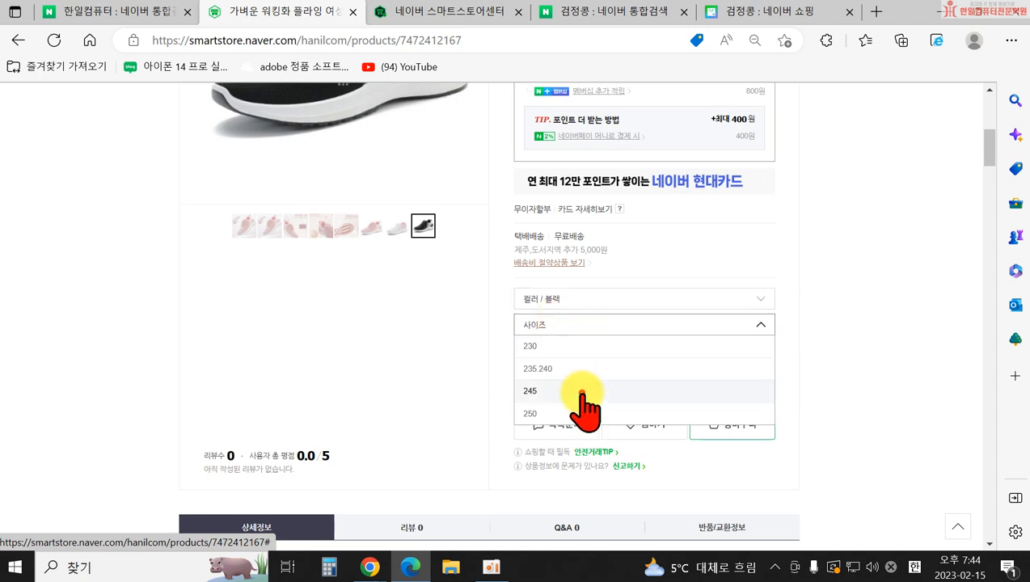
left_click(582, 393)
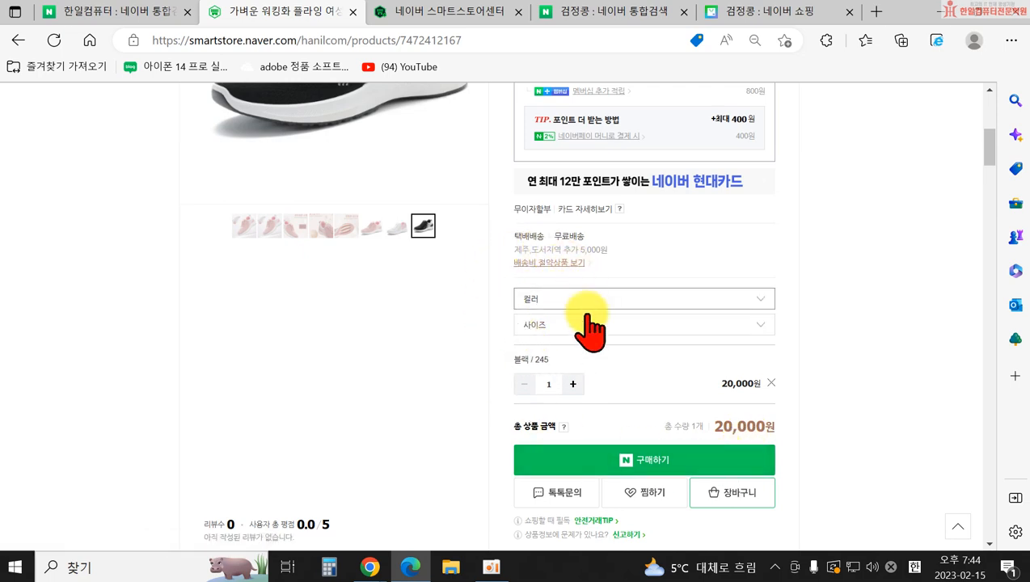
- Compare the 옵션명 개수 choices in the product form with the shoe page's 컬러 and 사이즈 options
left_click(409, 14)
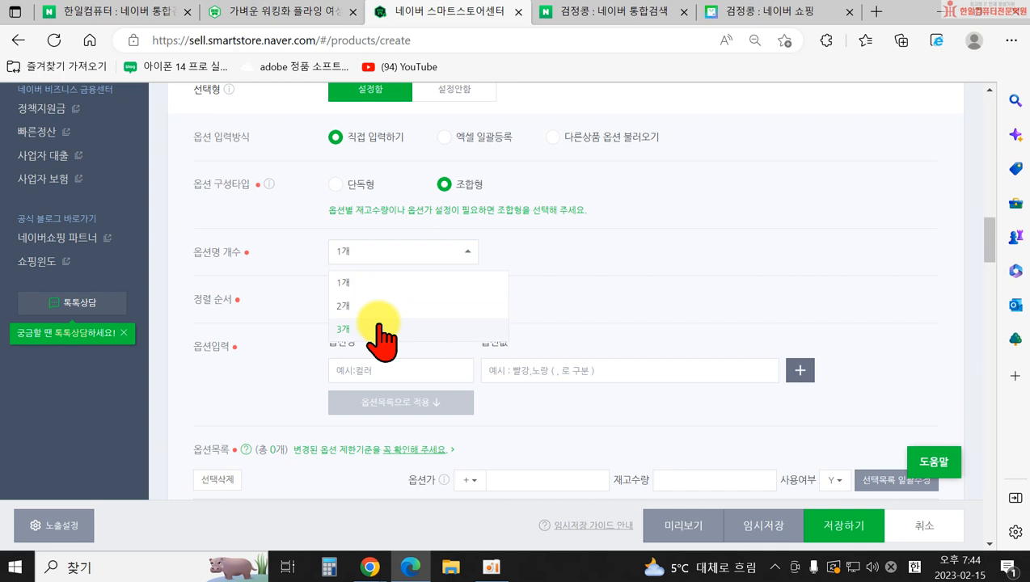
left_click(293, 13)
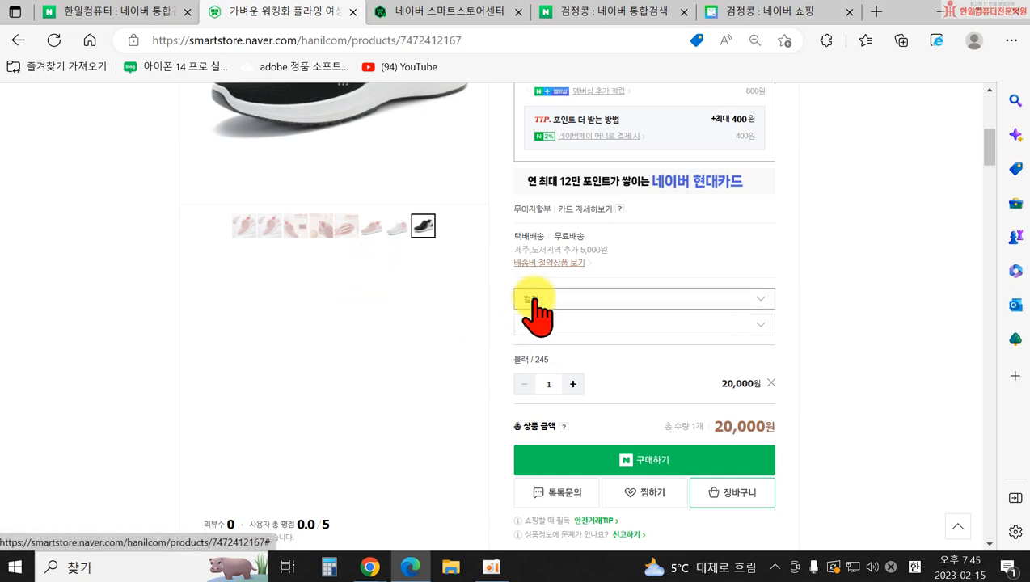
left_click(399, 11)
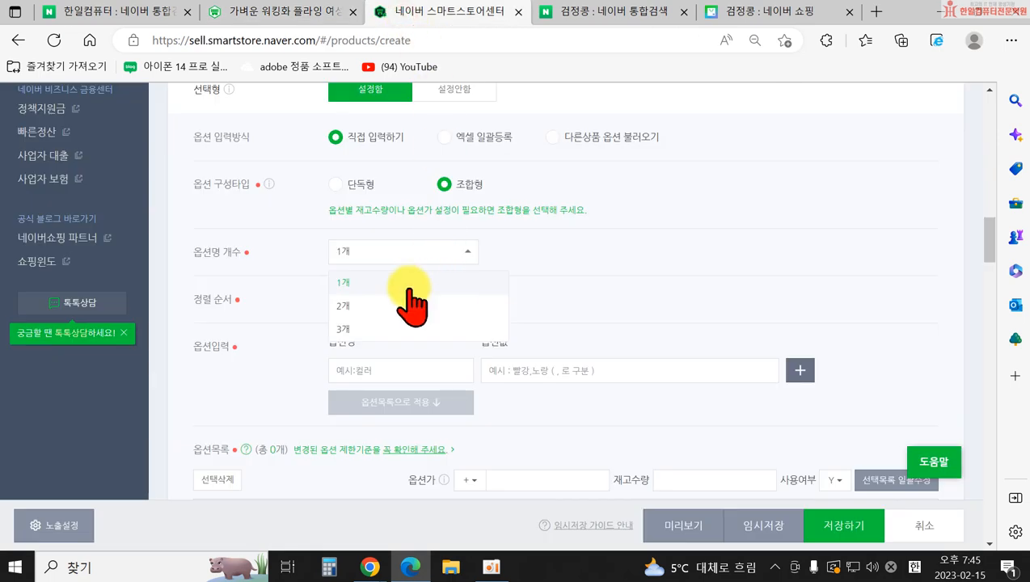
- Set 옵션명 개수 to 1개, enter a 컬러 option with the values 화이트, 블랙, 네이비, and apply it to the 옵션목록
left_click(378, 279)
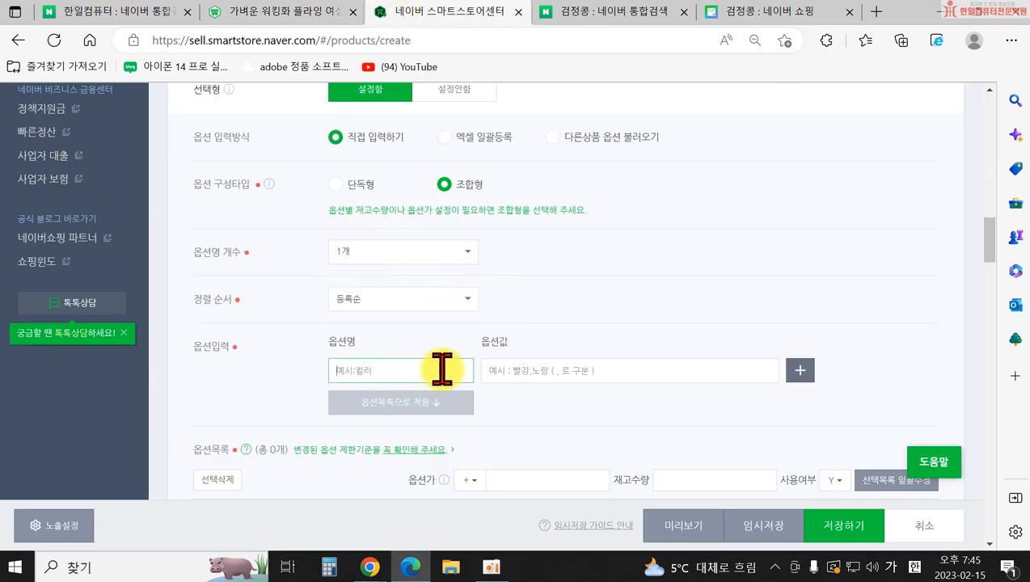
left_click(510, 369)
type("희")
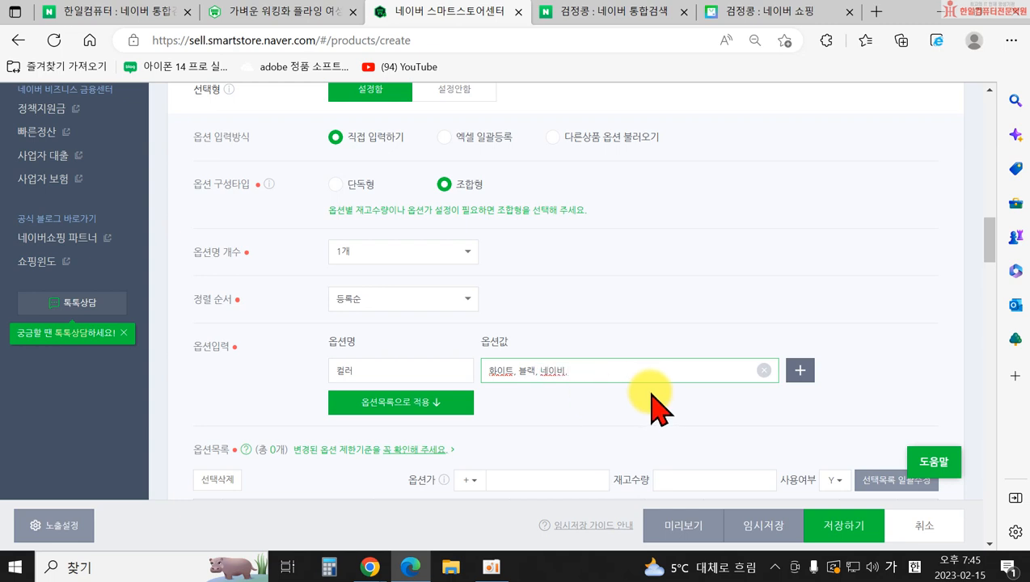
left_click(363, 403)
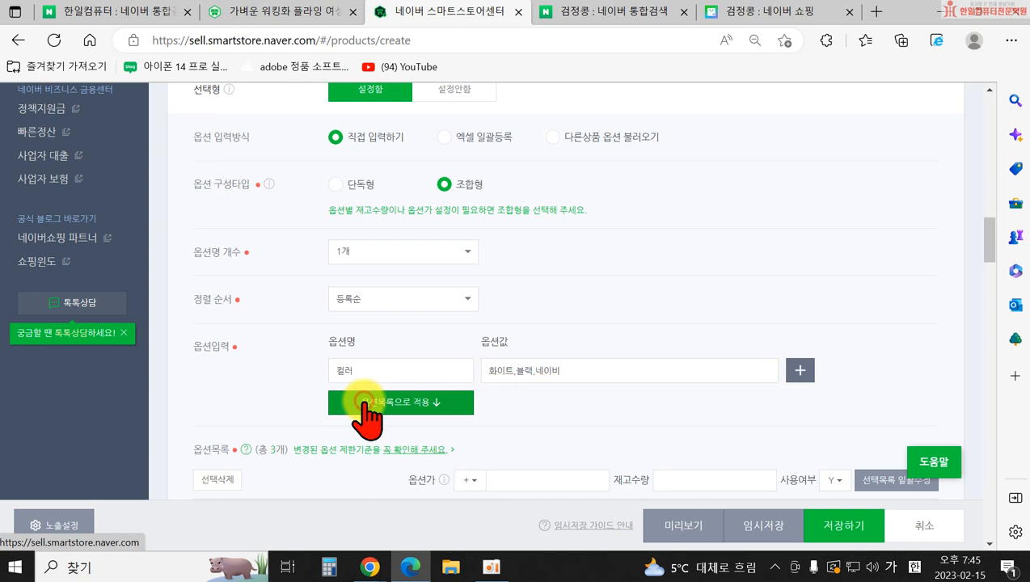
- Select all the 컬러 options (화이트, 블랙, 네이비) in the 옵션목록 and delete them
scroll(380, 465, "down", 2)
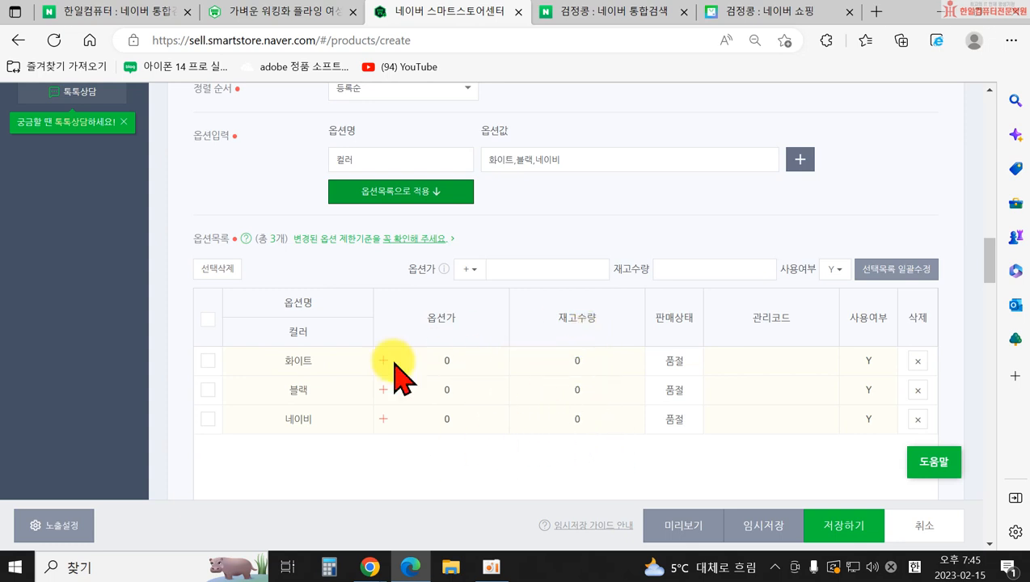
left_click(216, 267)
left_click(510, 194)
left_click(208, 319)
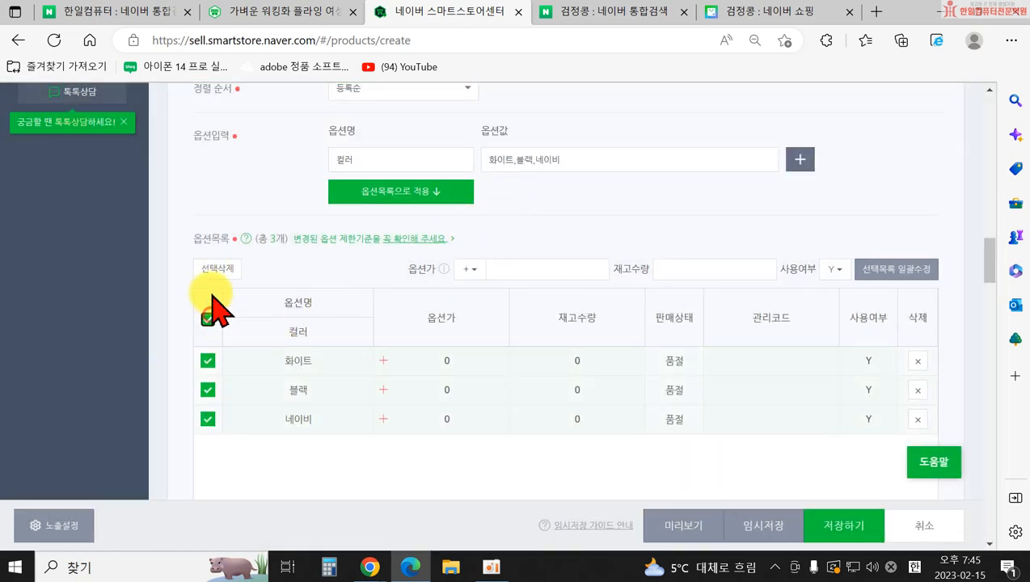
left_click(217, 269)
- Set the 선택형 option to 설정안함 and collapse the 옵션 section
scroll(499, 327, "up", 4)
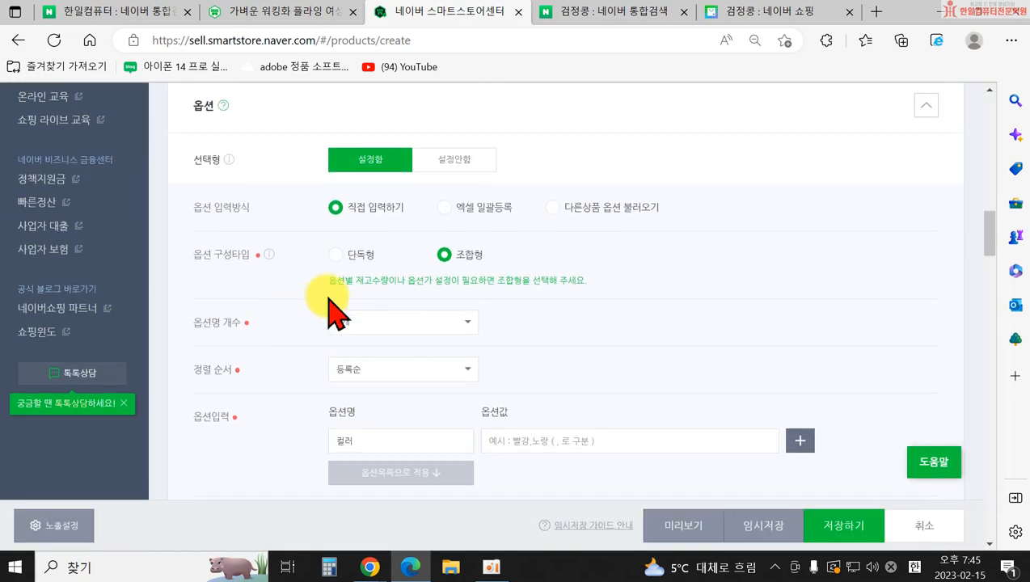
left_click(450, 159)
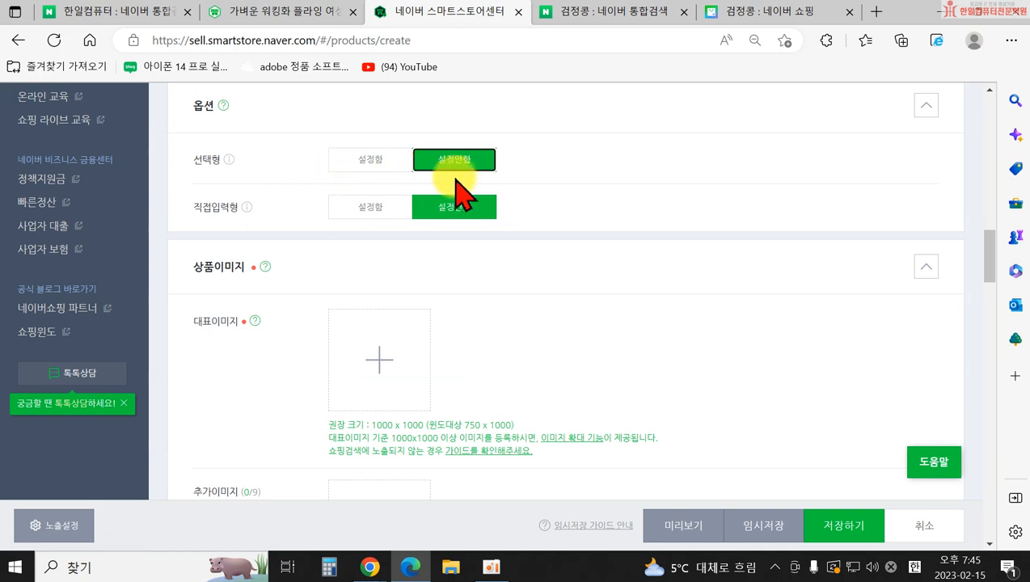
scroll(254, 219, "up", 1)
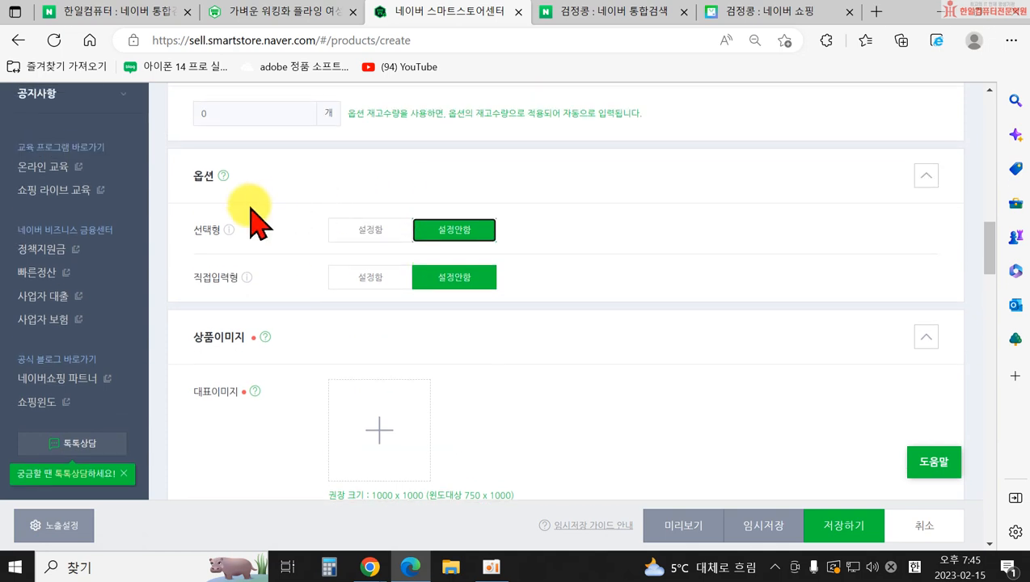
left_click(913, 174)
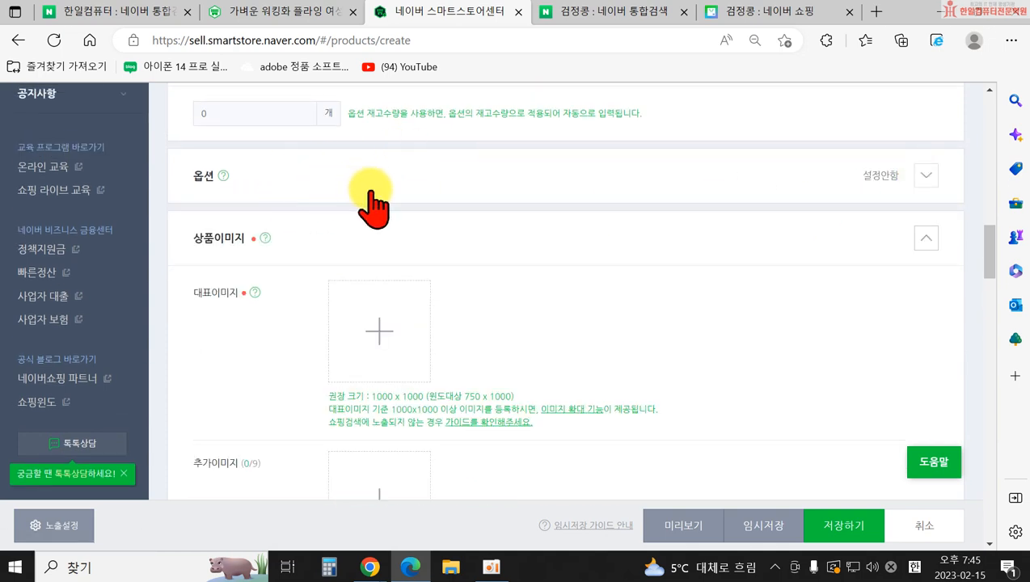
- Set the product's 재고수량 to 1
scroll(368, 207, "up", 1)
left_click(246, 184)
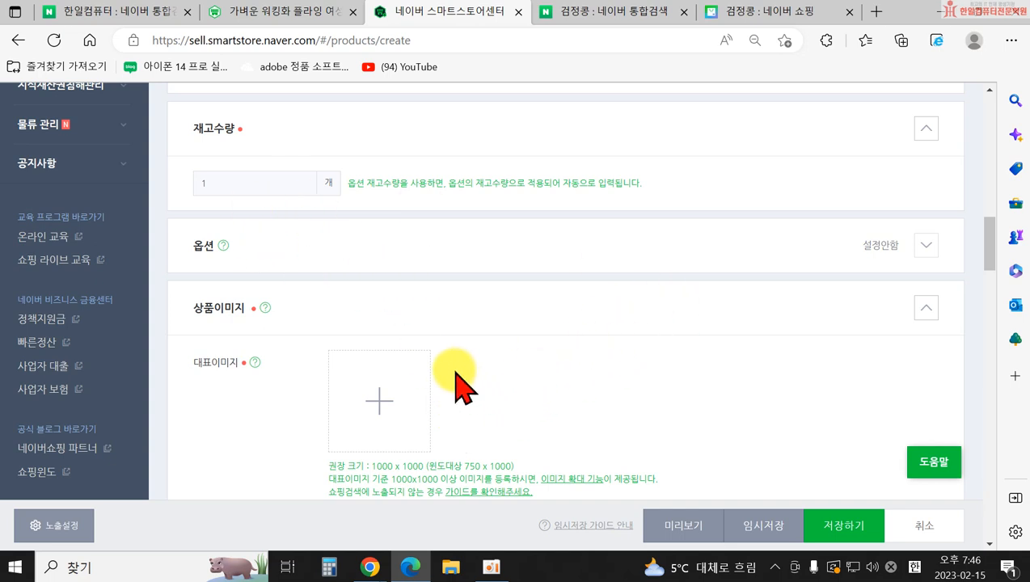
- Check the recommended image size listed for the 대표이미지 in the 상품이미지 section
scroll(453, 380, "down", 1)
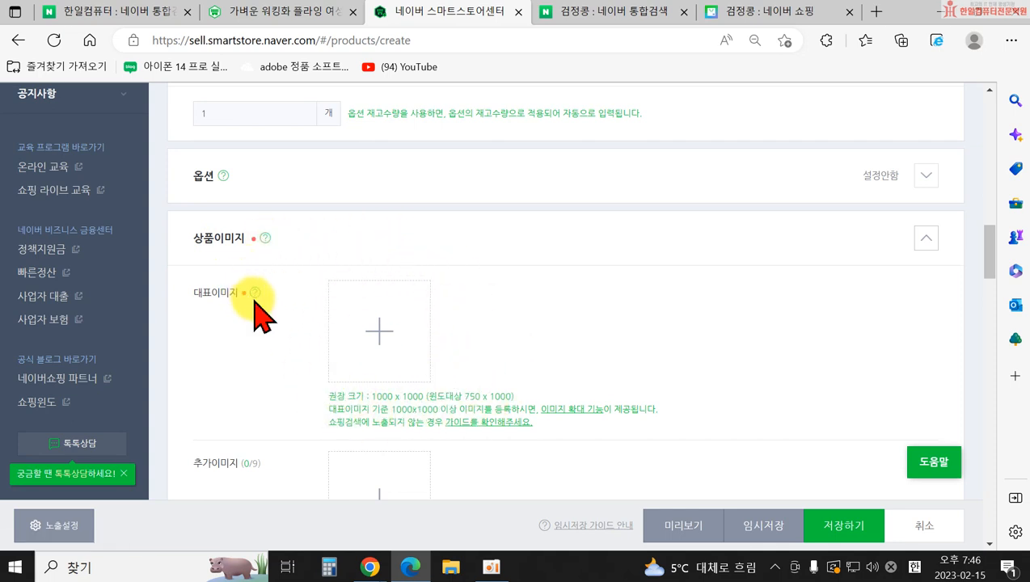
left_click_drag(370, 397, 425, 396)
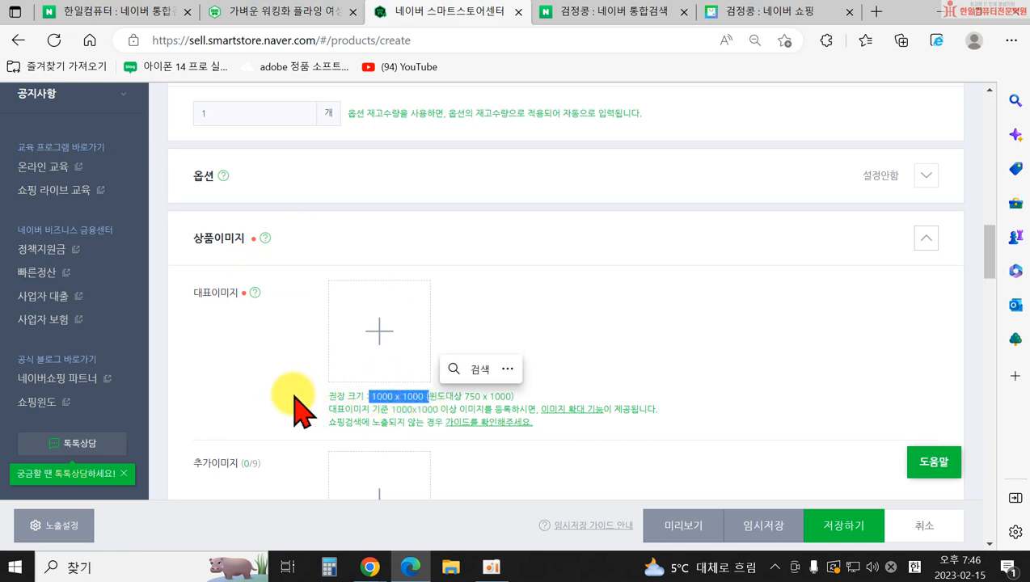
left_click(269, 391)
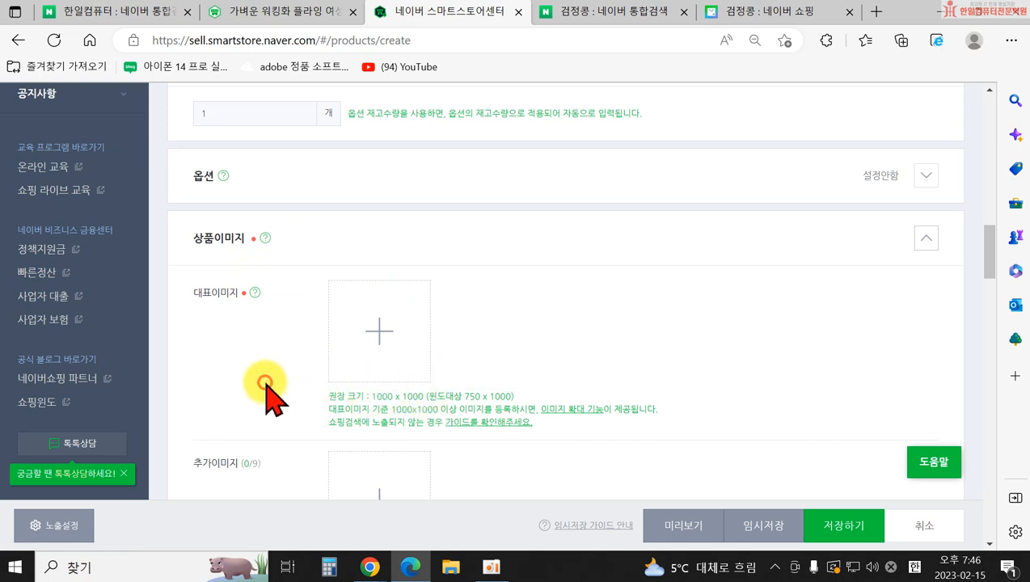
- Upload the photo 건강6 from the 쓱싹스마트스토어 folder in 문서 as the 대표이미지
left_click(380, 336)
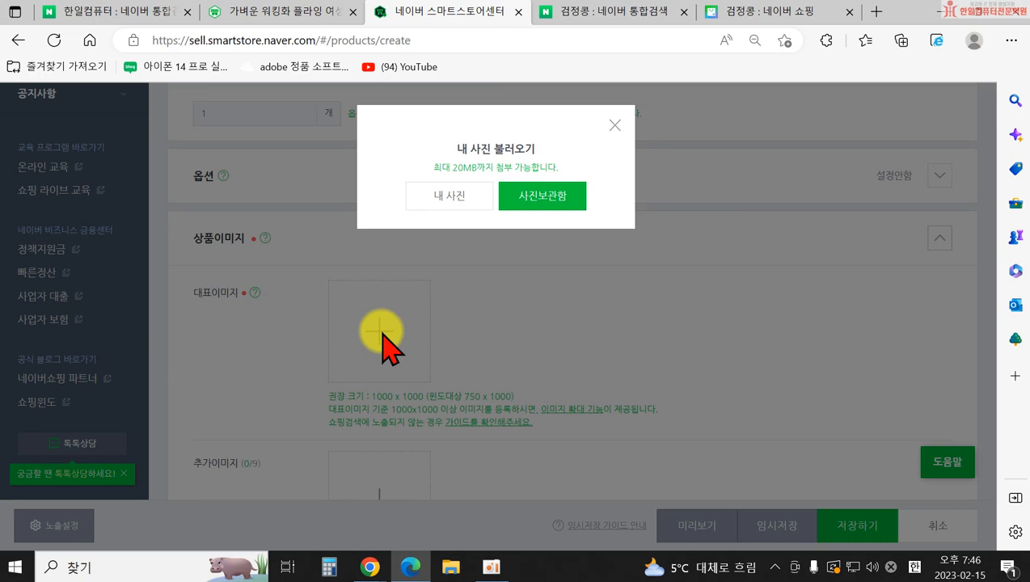
left_click(475, 201)
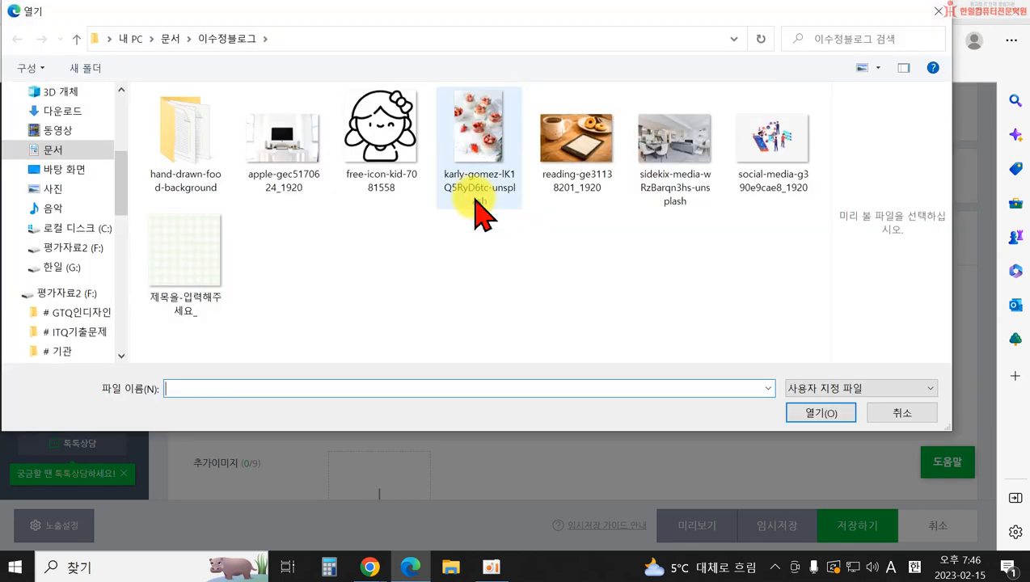
scroll(73, 145, "up", 5)
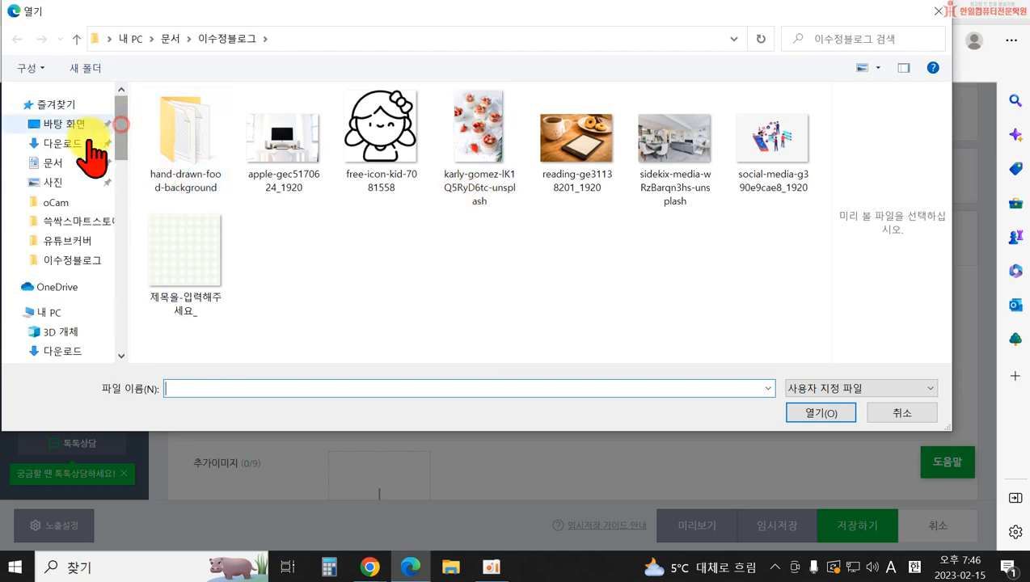
left_click(54, 165)
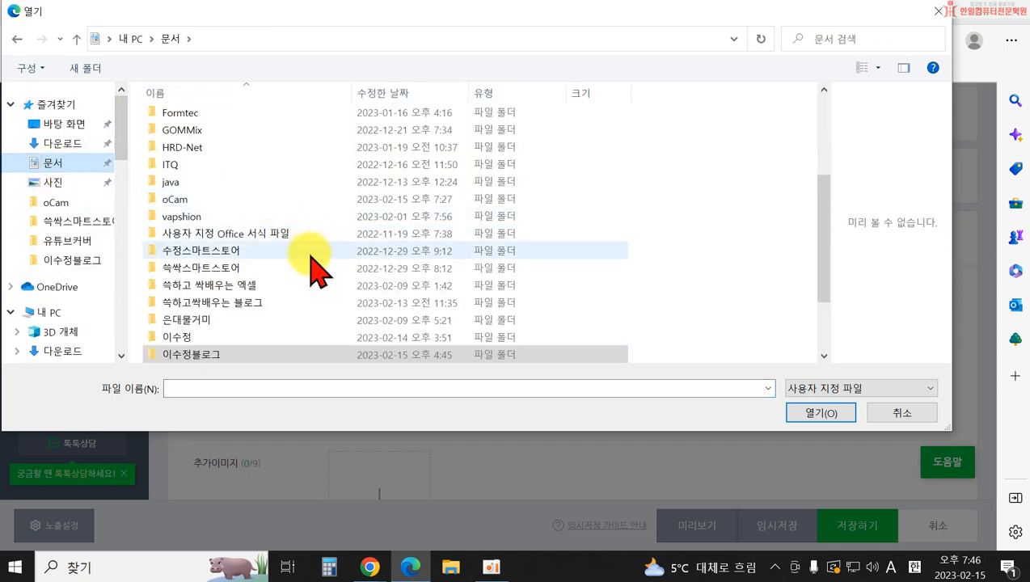
left_click(202, 263)
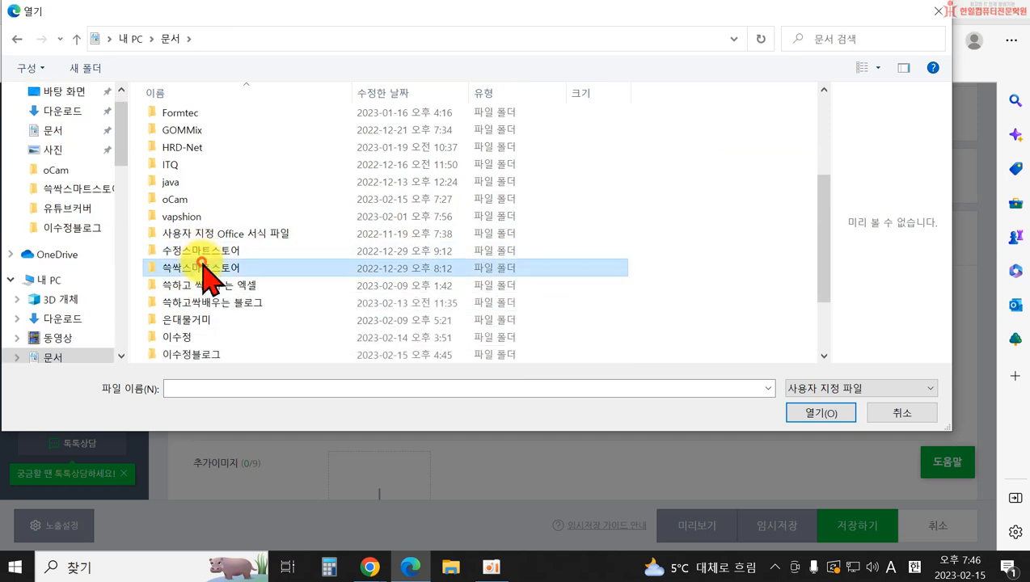
double_click(202, 267)
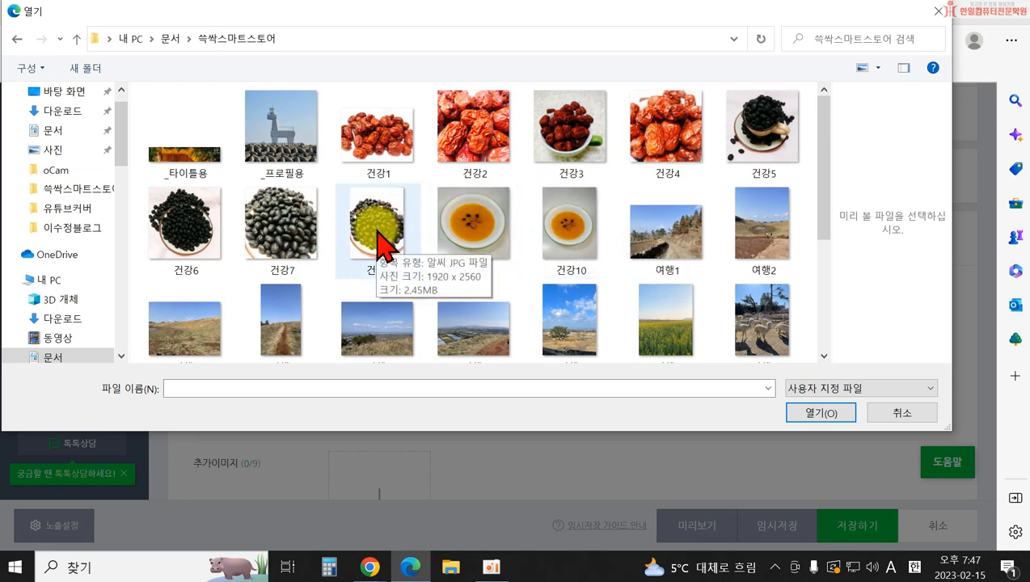
double_click(207, 239)
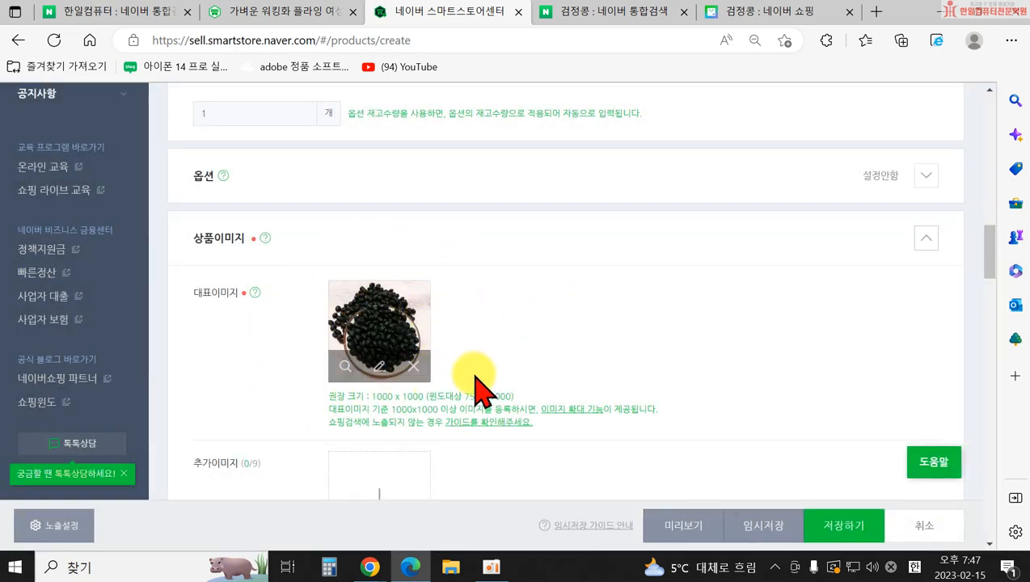
- Switch from the 추가이미지 area to the store's running shoe page and view its first product image
scroll(436, 380, "down", 3)
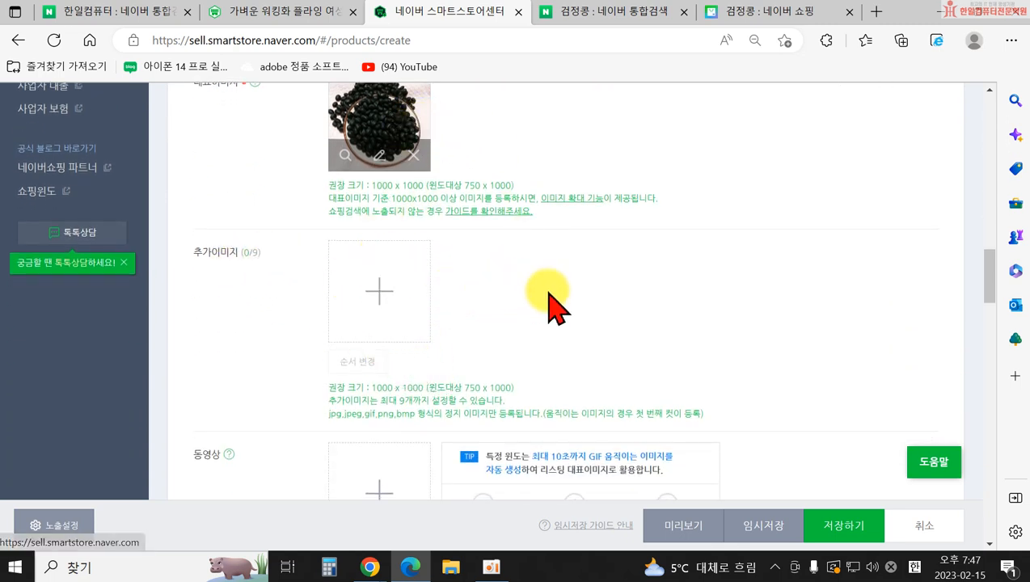
left_click(244, 12)
scroll(424, 327, "up", 3)
scroll(333, 388, "down", 2)
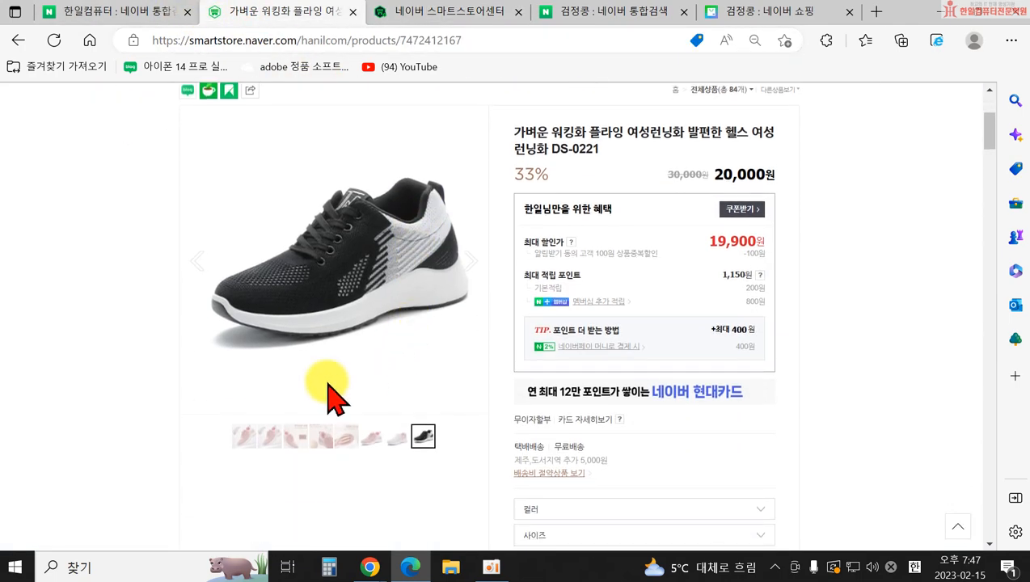
left_click(245, 435)
scroll(242, 295, "up", 3)
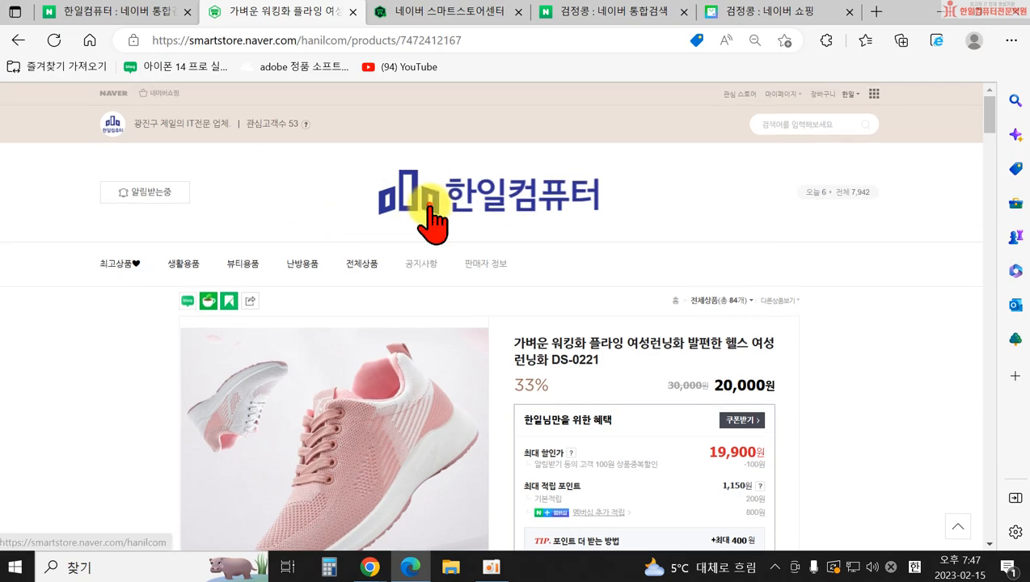
- Go to the store's home page, reopen the pink running shoe from 베스트상품, look through its additional images, and glance at the 검정콩 shopping results
left_click(428, 212)
scroll(291, 417, "down", 10)
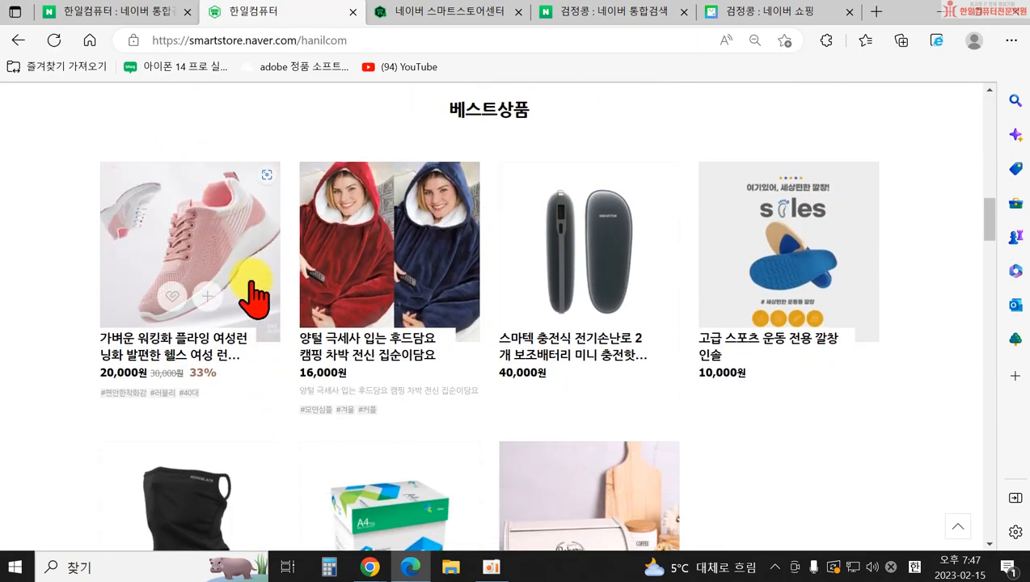
left_click(184, 249)
scroll(211, 323, "down", 3)
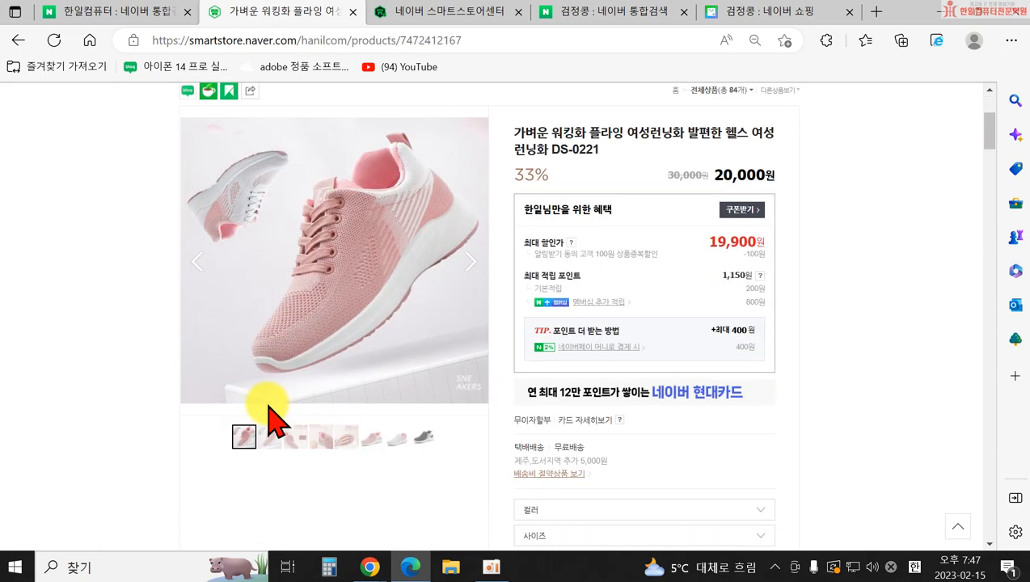
left_click(295, 439)
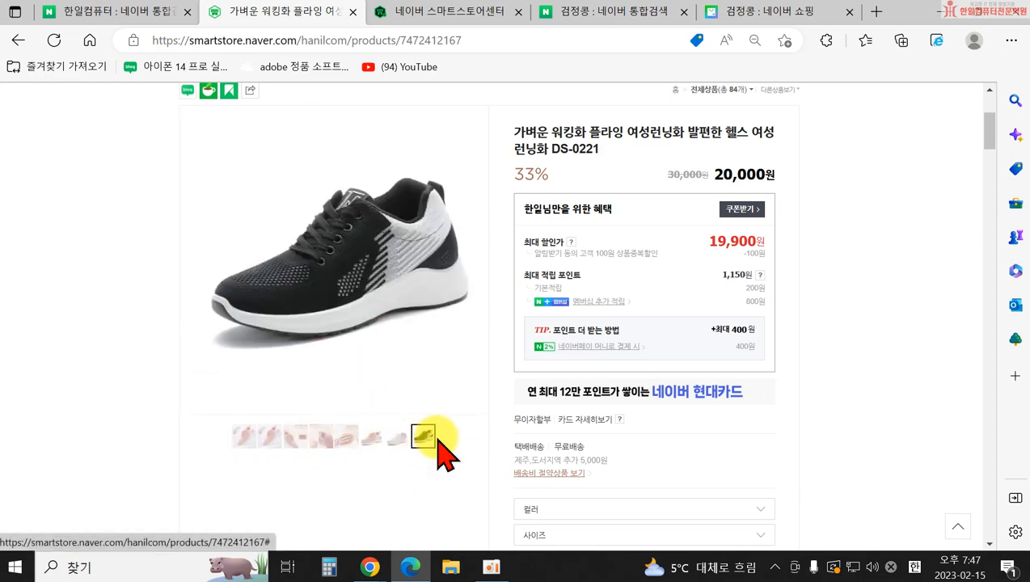
left_click(776, 12)
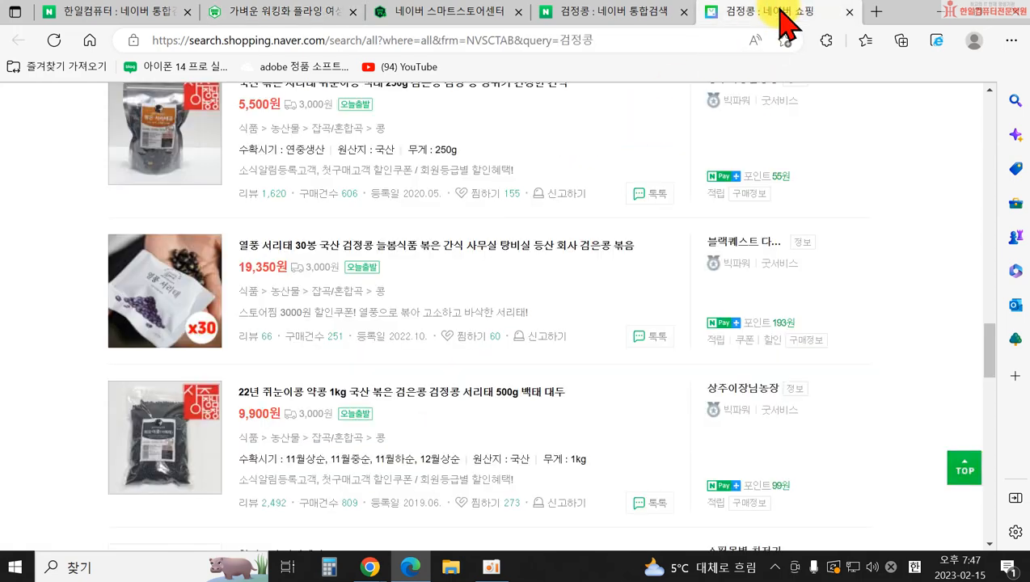
- Return to the product form and upload 건강5, 건강7 and 건강8 from 내 사진 as 추가이미지
left_click(405, 12)
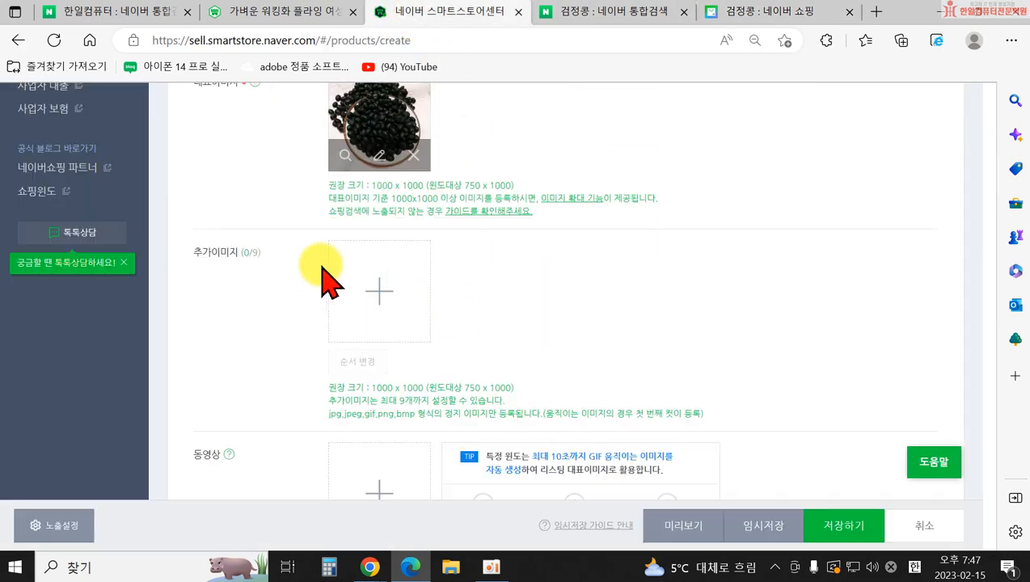
left_click(378, 298)
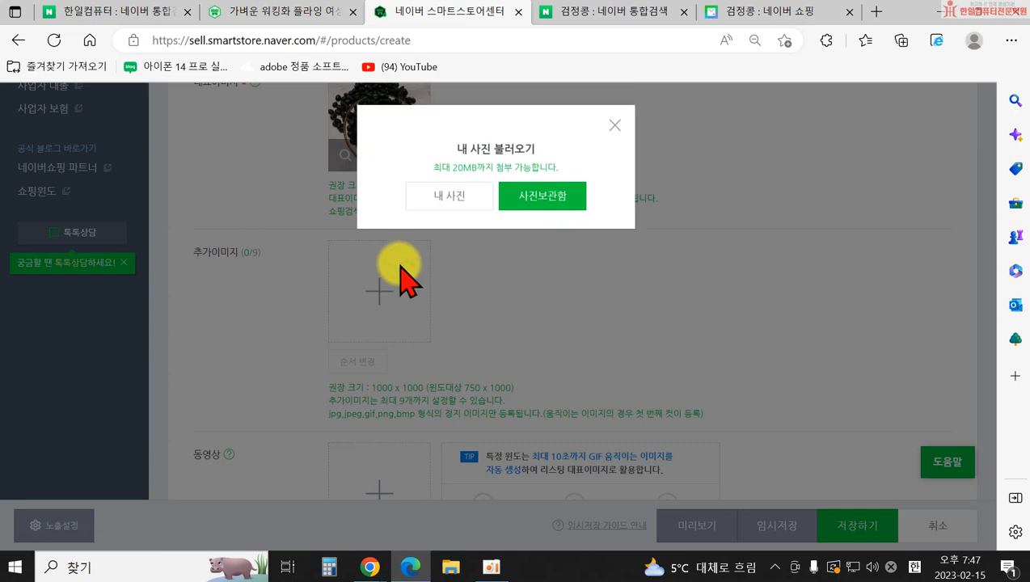
left_click(444, 204)
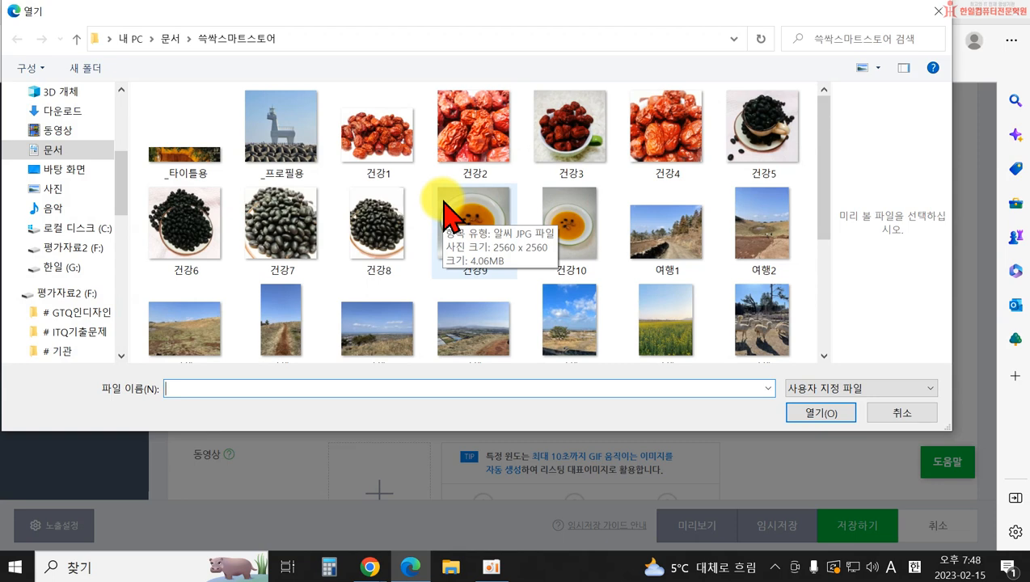
left_click(748, 162)
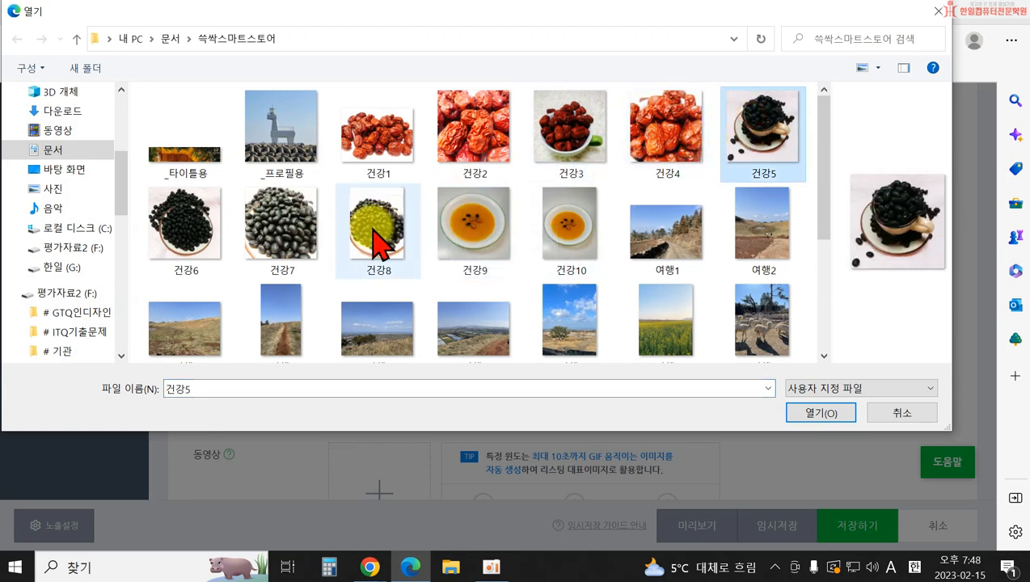
left_click(300, 234, "ctrl")
left_click(376, 243, "ctrl")
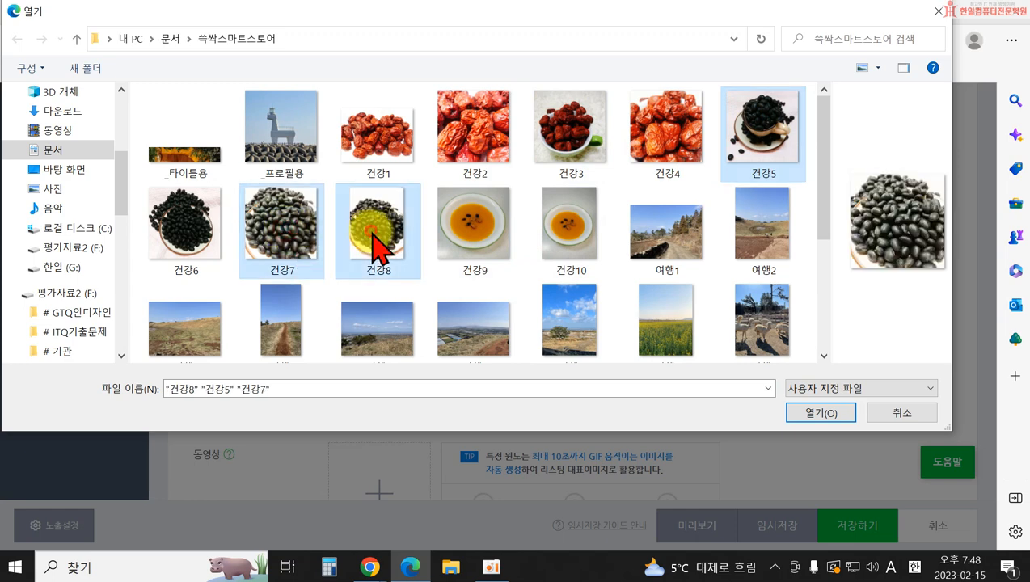
left_click(822, 414)
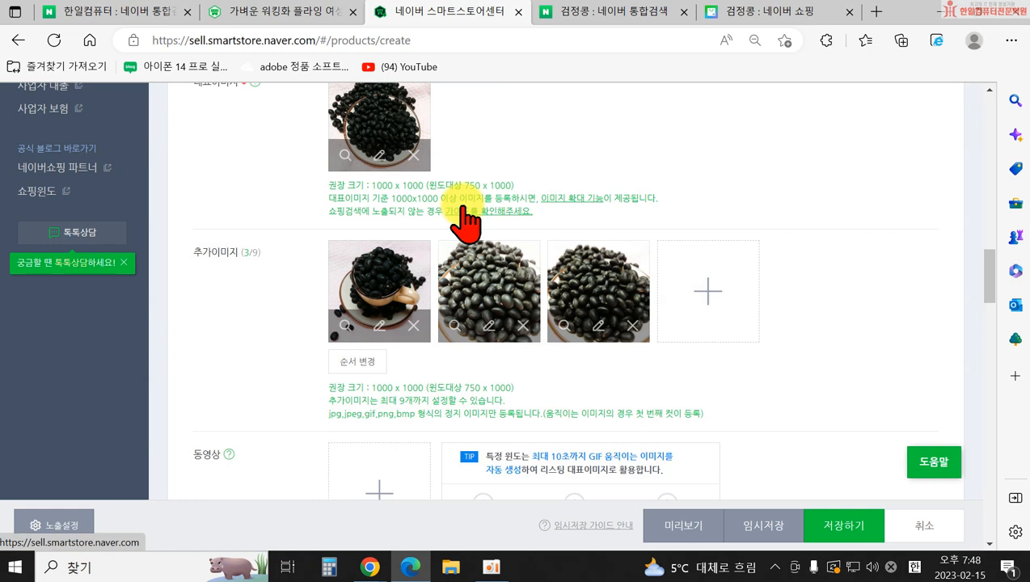
- Look at the 사진보관함 as a source for another 추가이미지, close it without choosing a photo, and review the product images
left_click(689, 300)
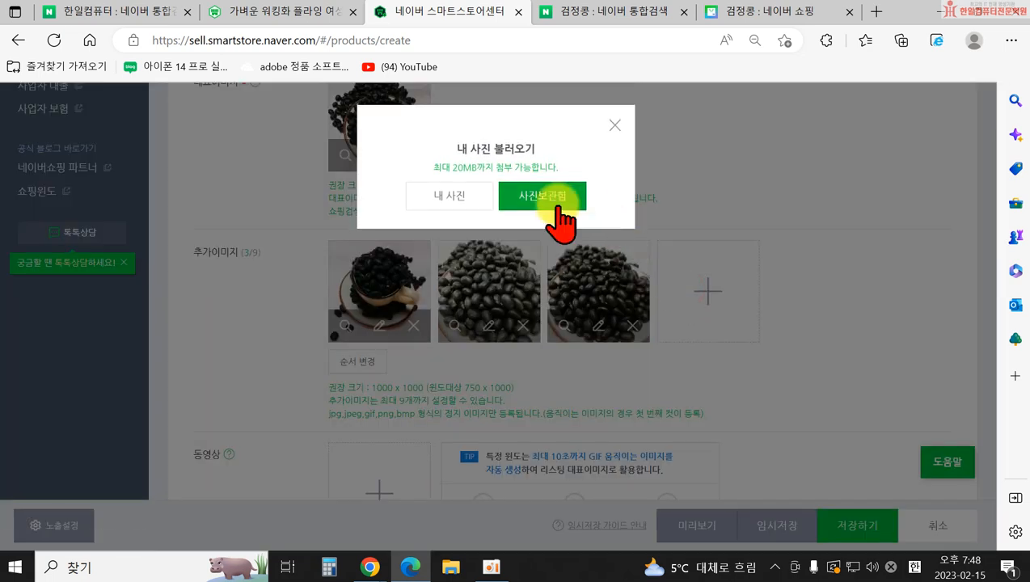
left_click(556, 208)
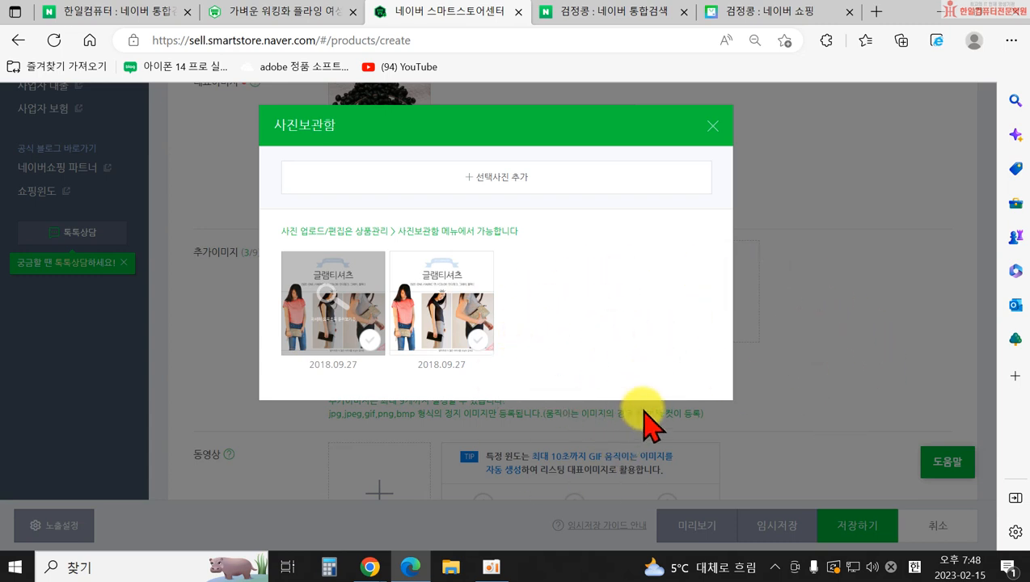
left_click(713, 124)
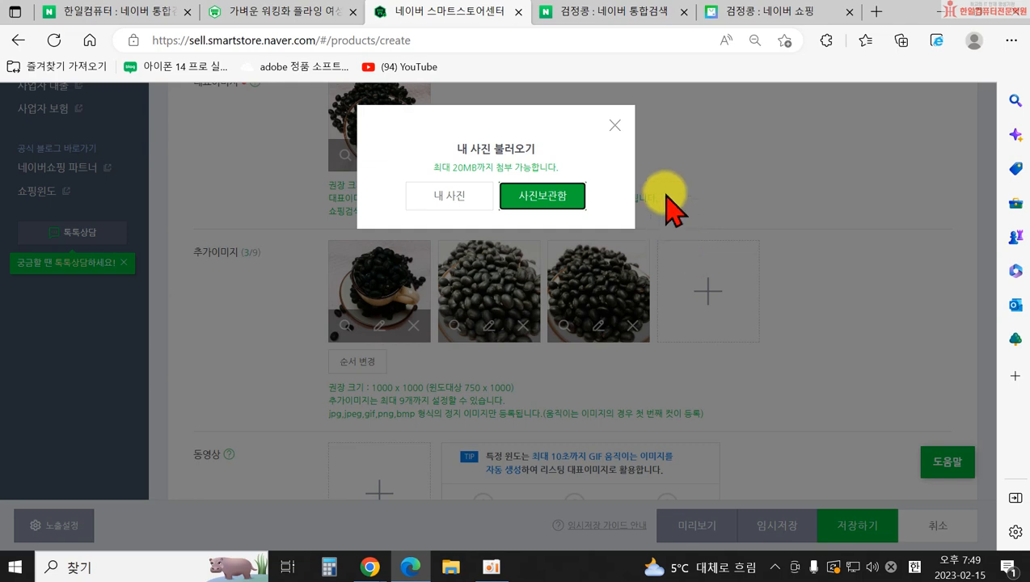
left_click(615, 126)
scroll(738, 207, "up", 2)
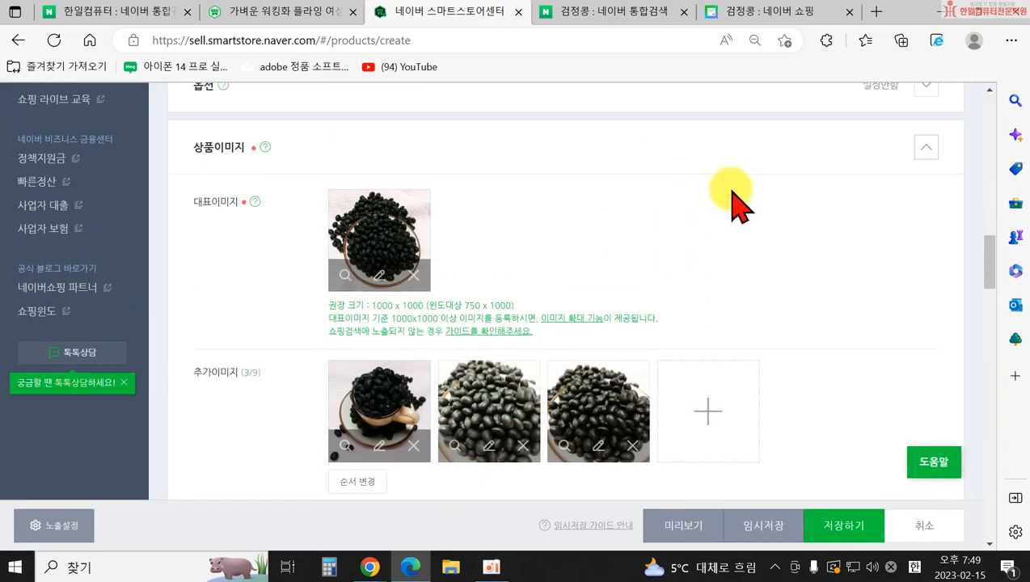
scroll(748, 219, "down", 1)
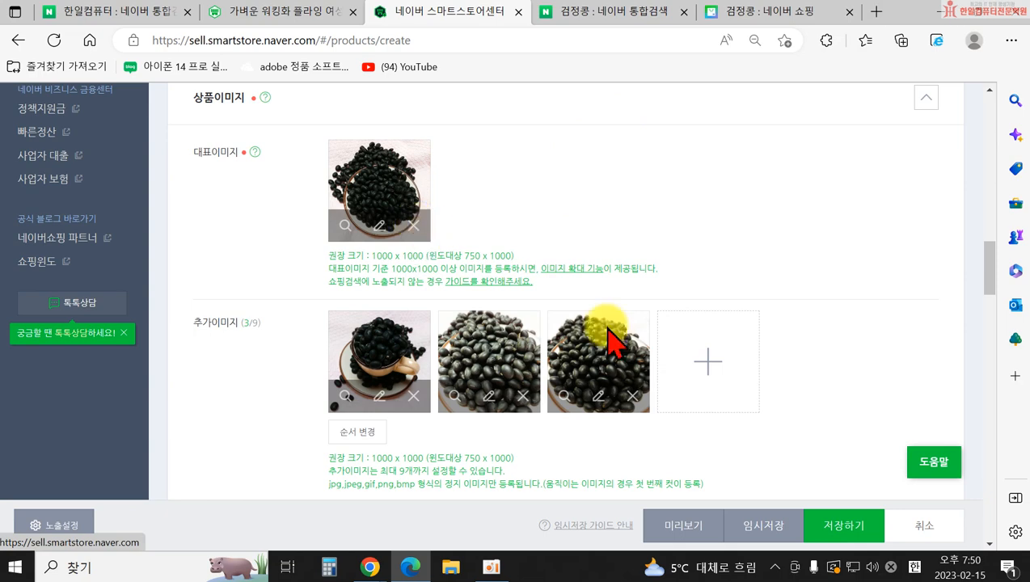
- Save the 검정콩 product form temporarily with 임시저장
left_click(751, 525)
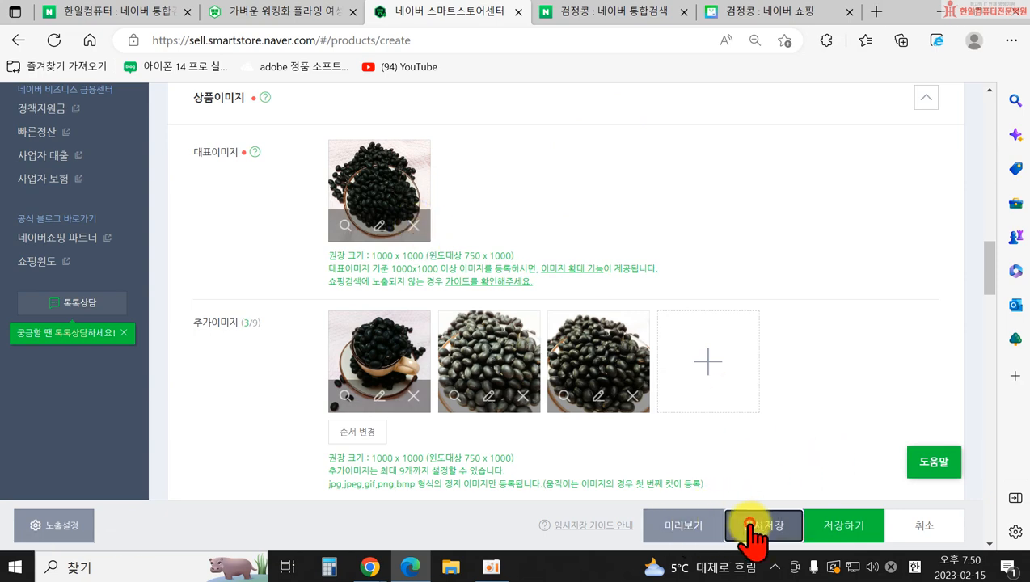
left_click(510, 195)
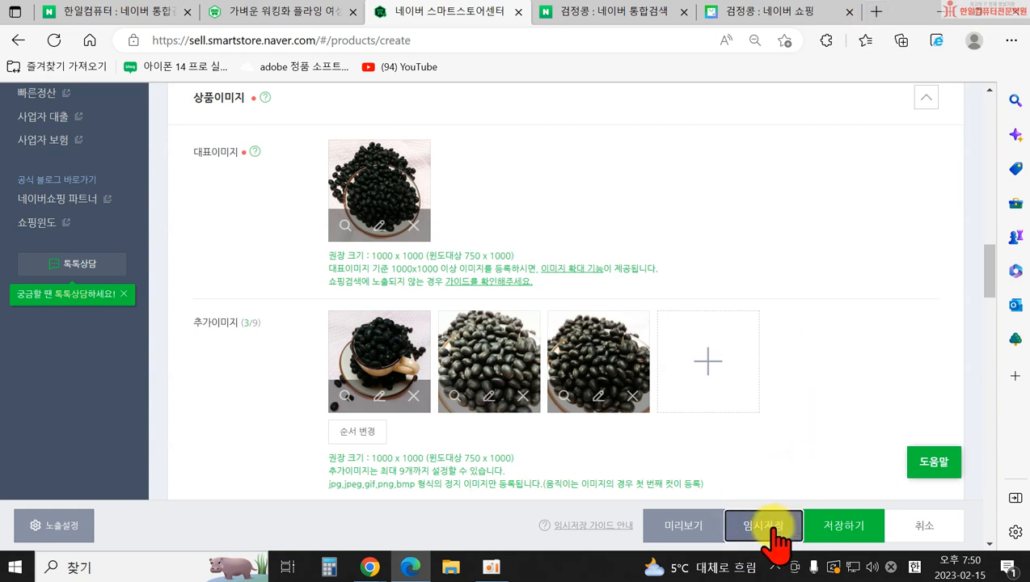
- Open Naver in a new browser tab, search for 영진닷컴, and open the publisher's website from the results
left_click(876, 12)
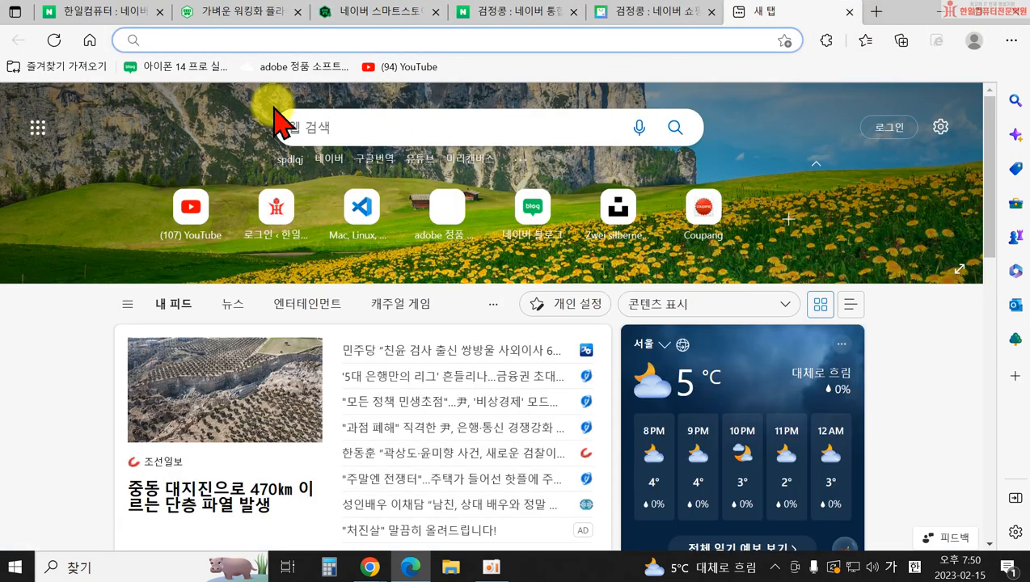
left_click(89, 40)
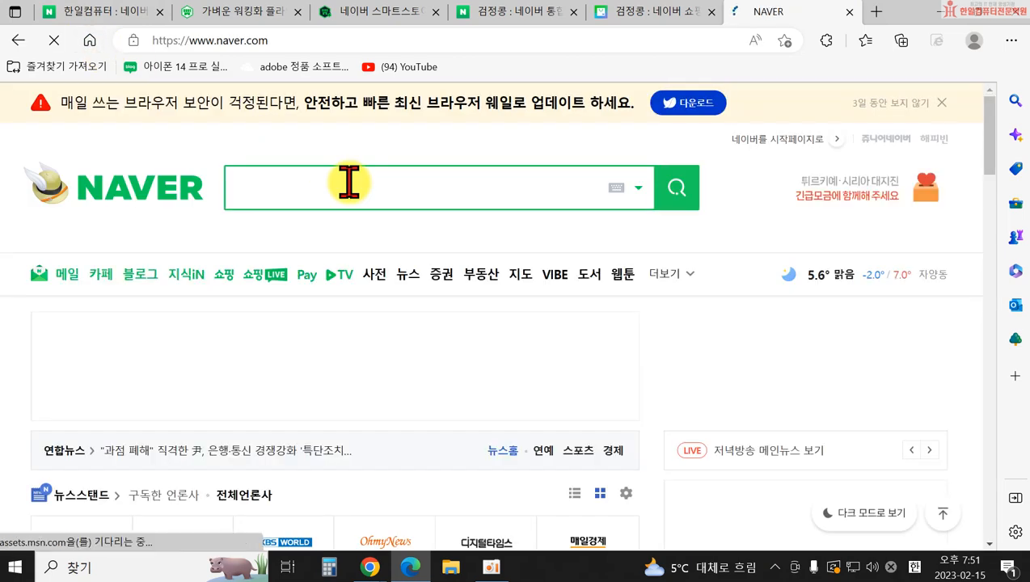
left_click(348, 184)
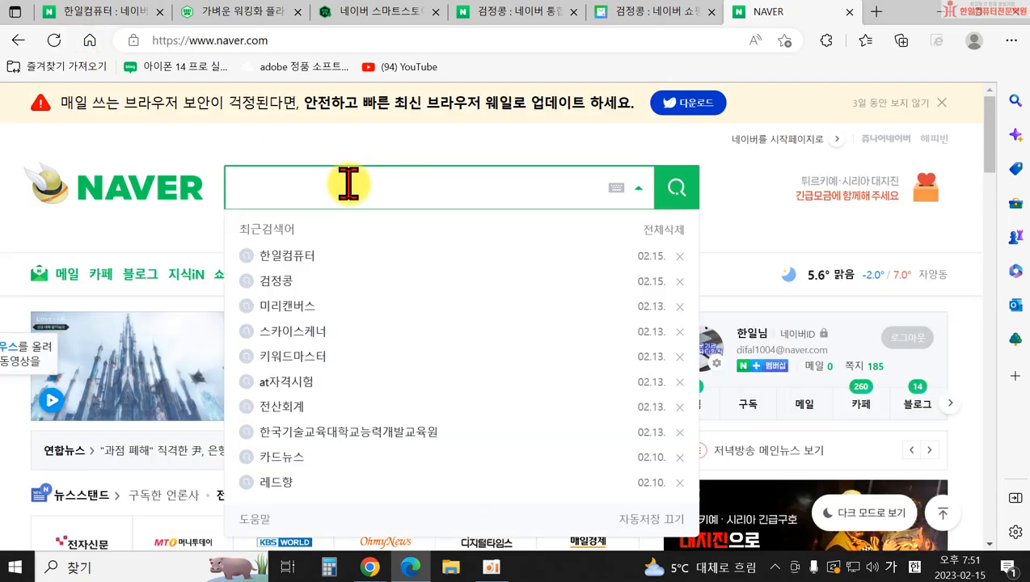
type("영지")
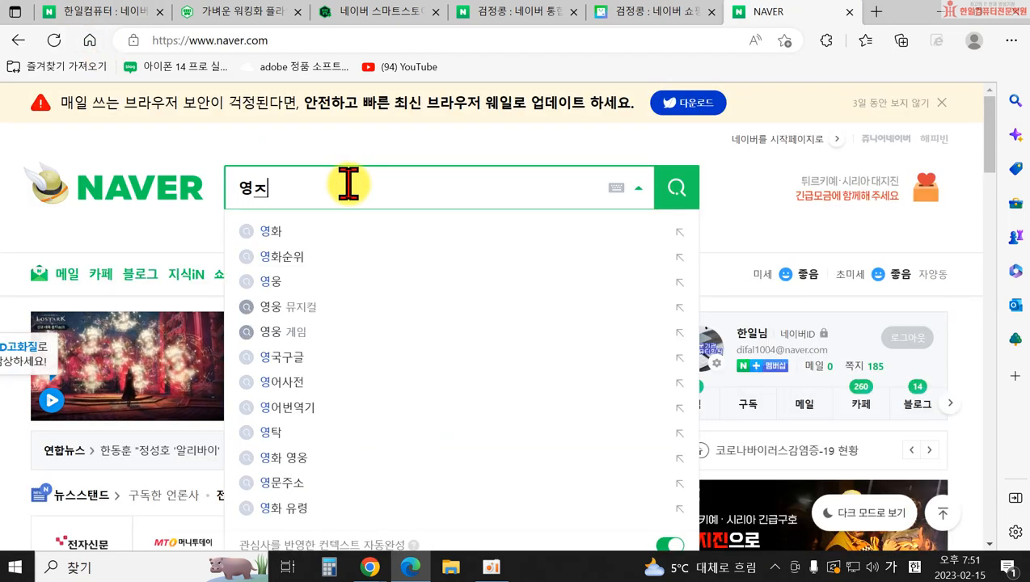
type("진닷컴")
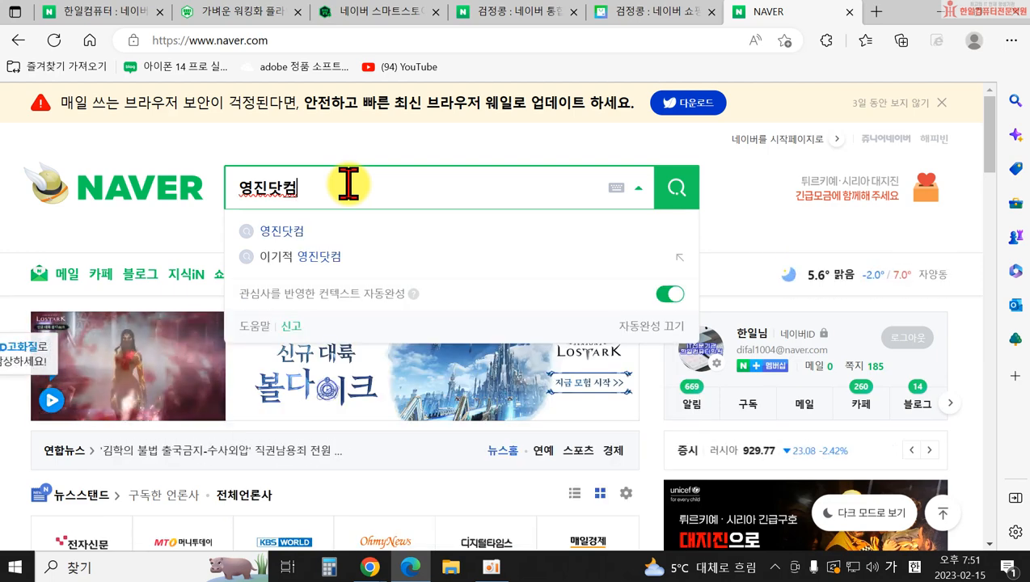
key("Return")
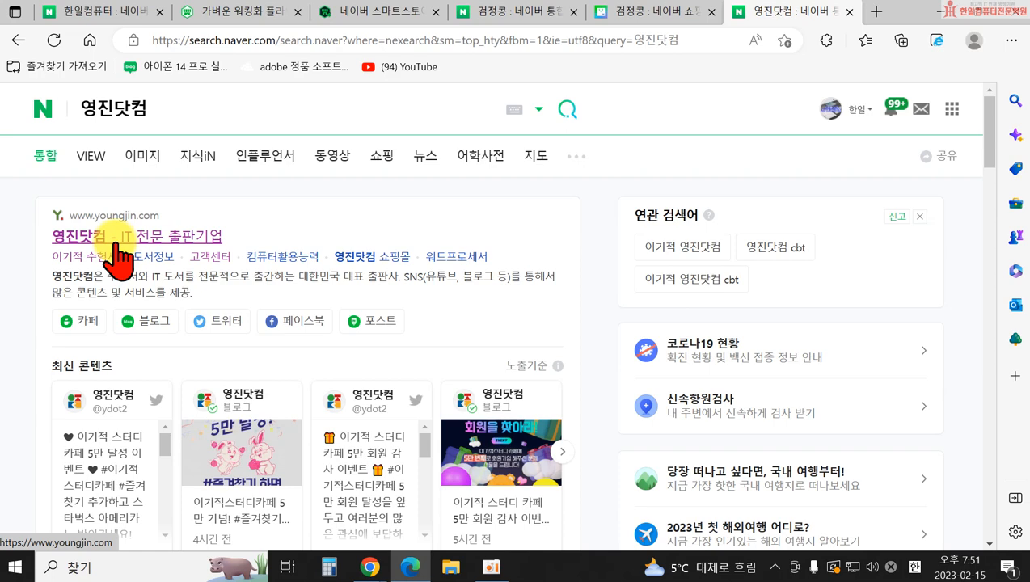
left_click(115, 242)
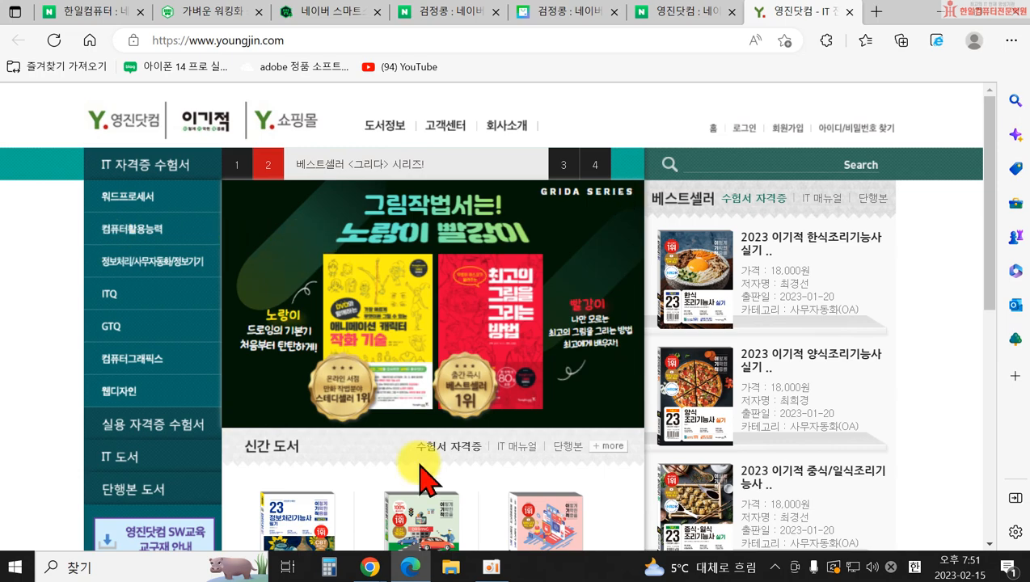
- Open the publisher's 부록 CD 다운로드 page and search its book list for 쓱
scroll(527, 310, "down", 1)
scroll(534, 328, "down", 4)
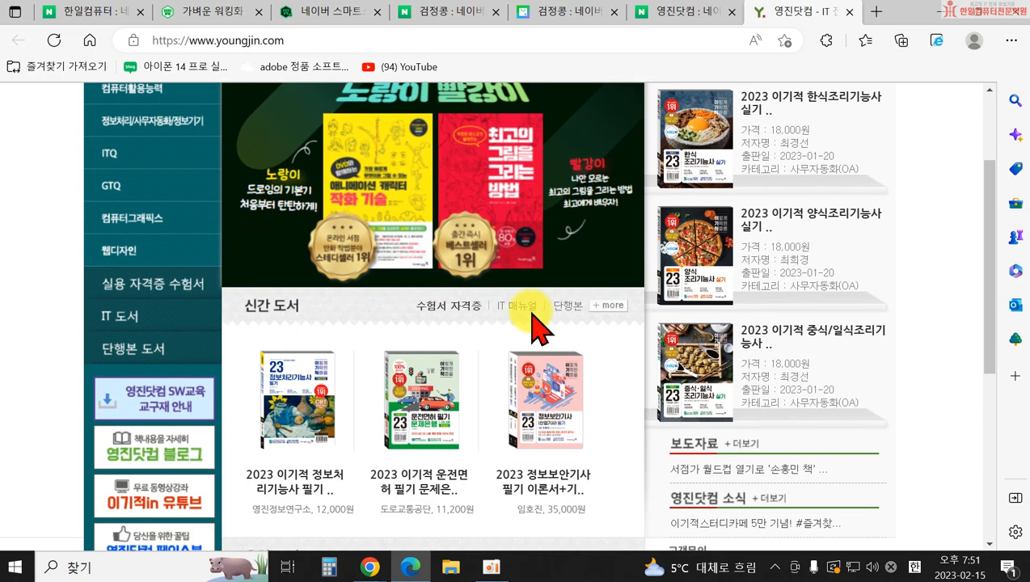
scroll(517, 328, "down", 1)
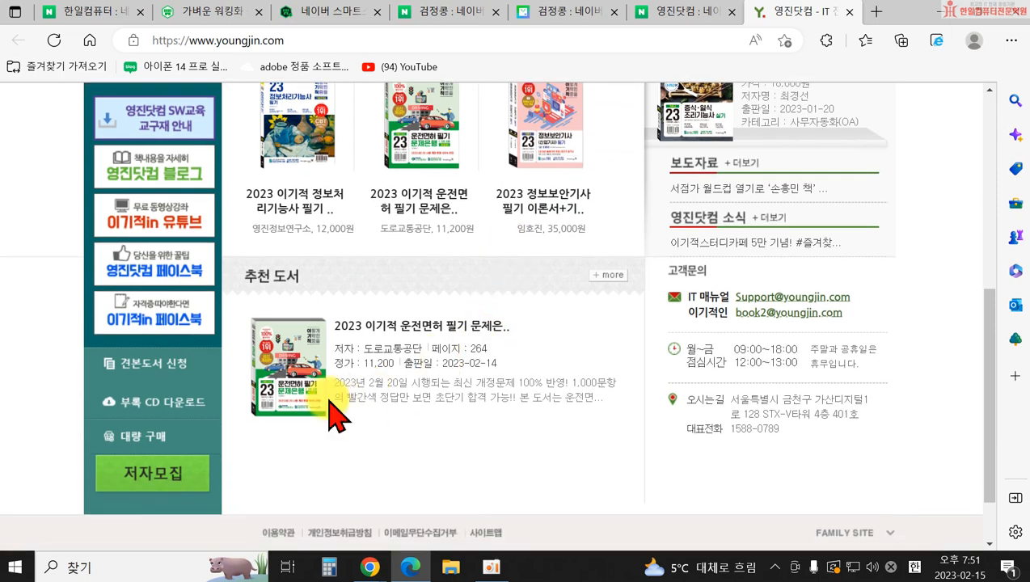
left_click(183, 404)
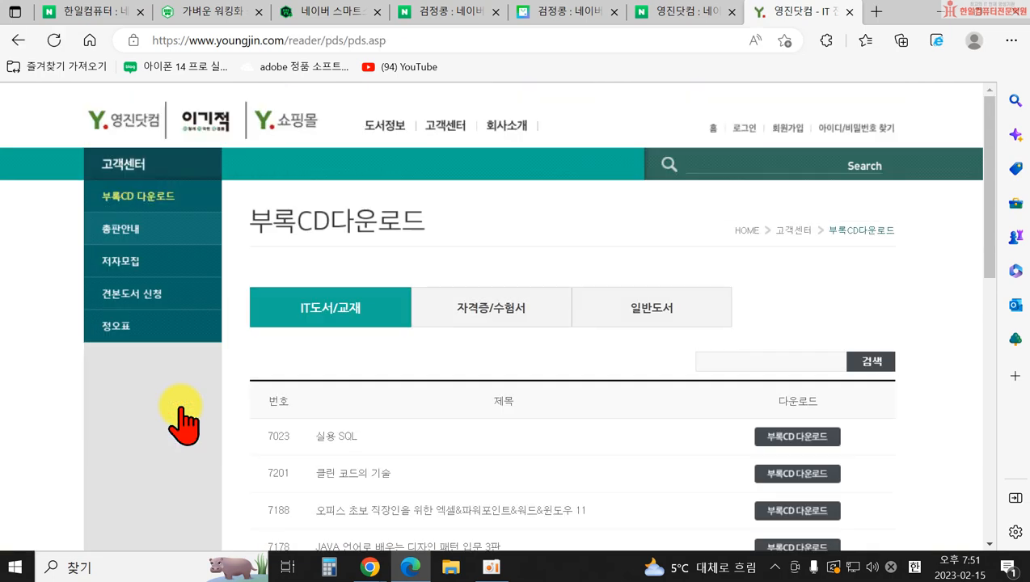
left_click(733, 360)
type("씩")
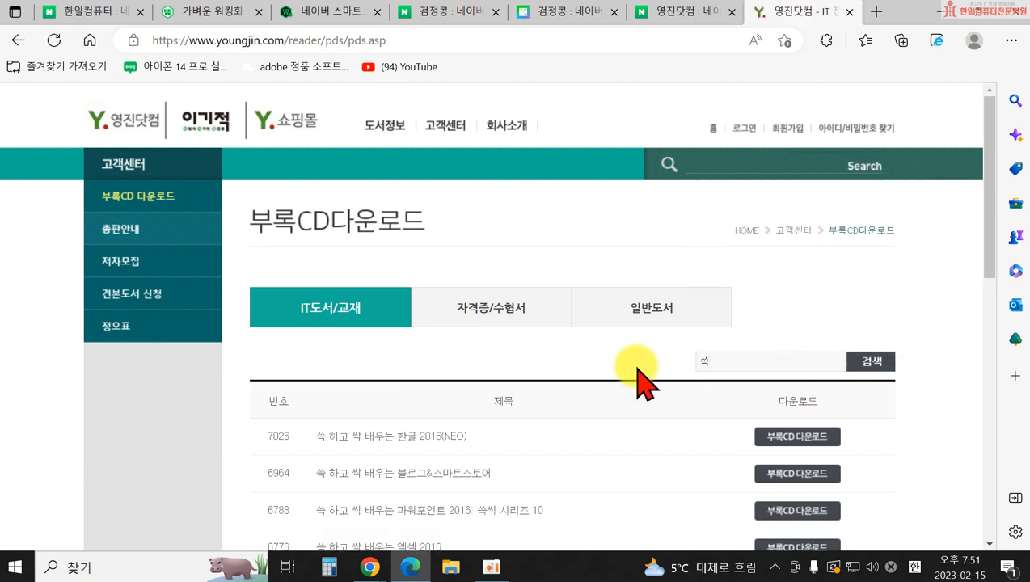
- Open the appendix CD download for 쓱 하고 싹 배우는 블로그&스마트스토어 and download CD1.zip, choosing its save location manually
scroll(614, 420, "down", 2)
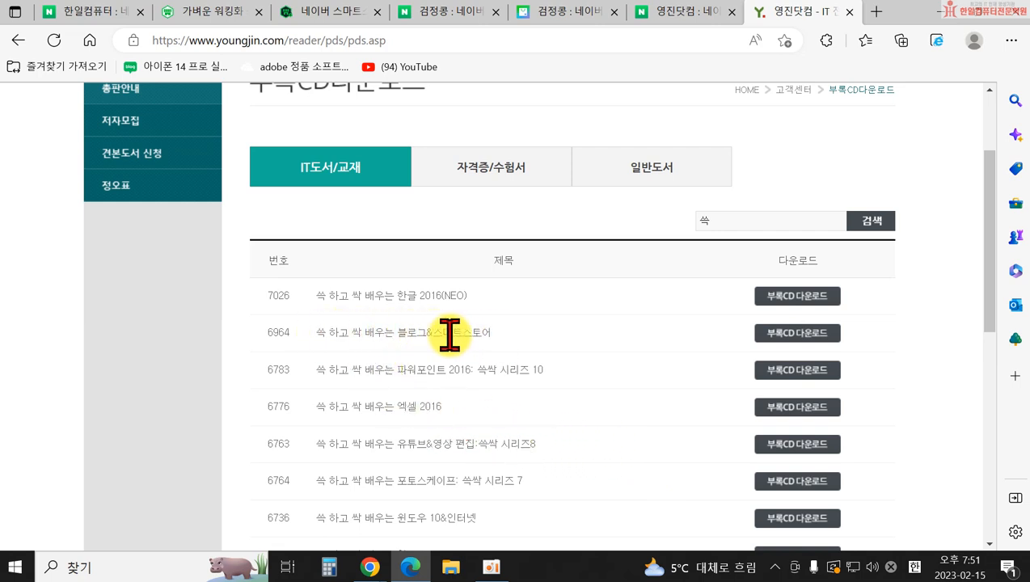
left_click(772, 348)
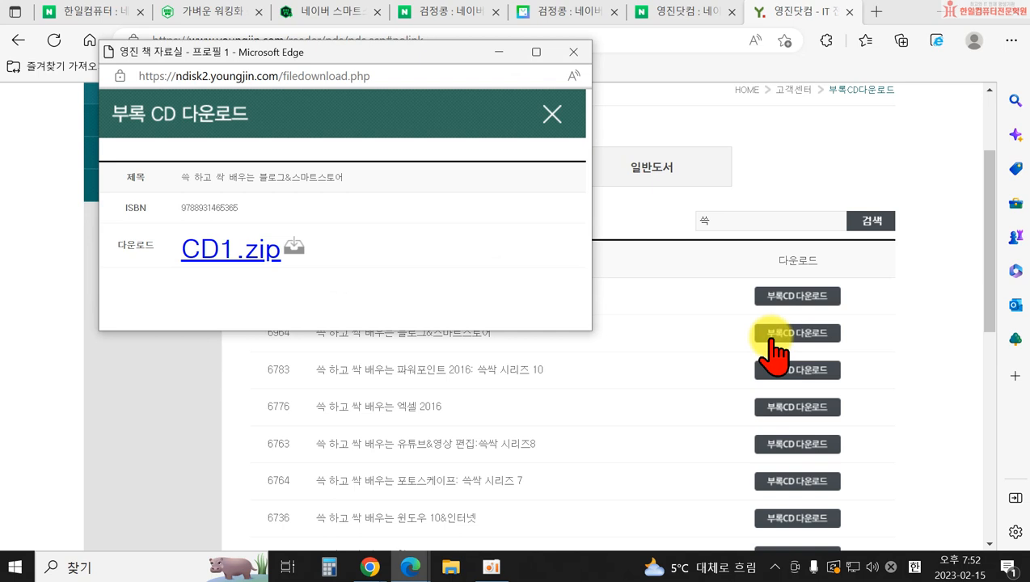
left_click(573, 52)
left_click_drag(314, 333, 491, 332)
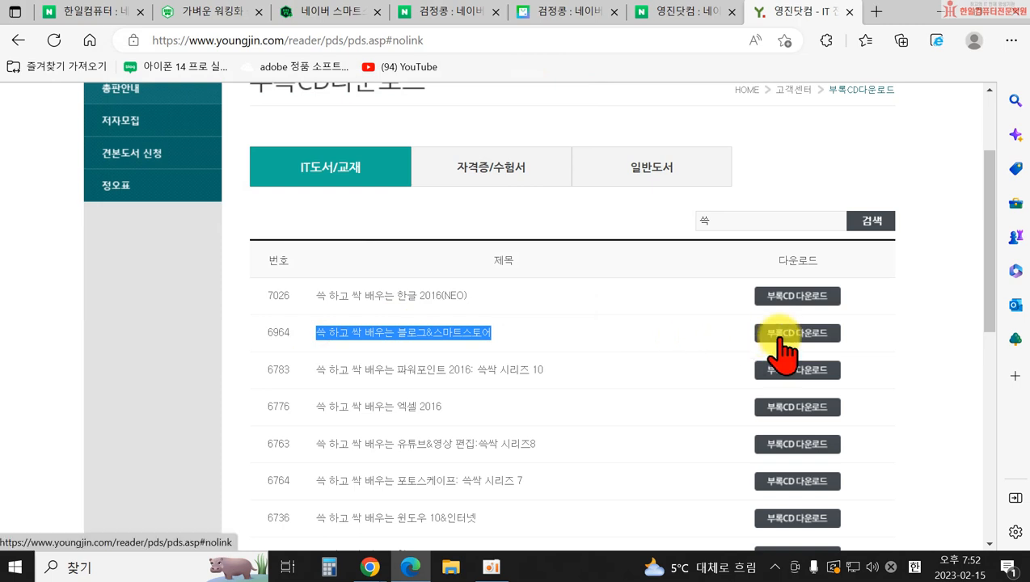
left_click(782, 338)
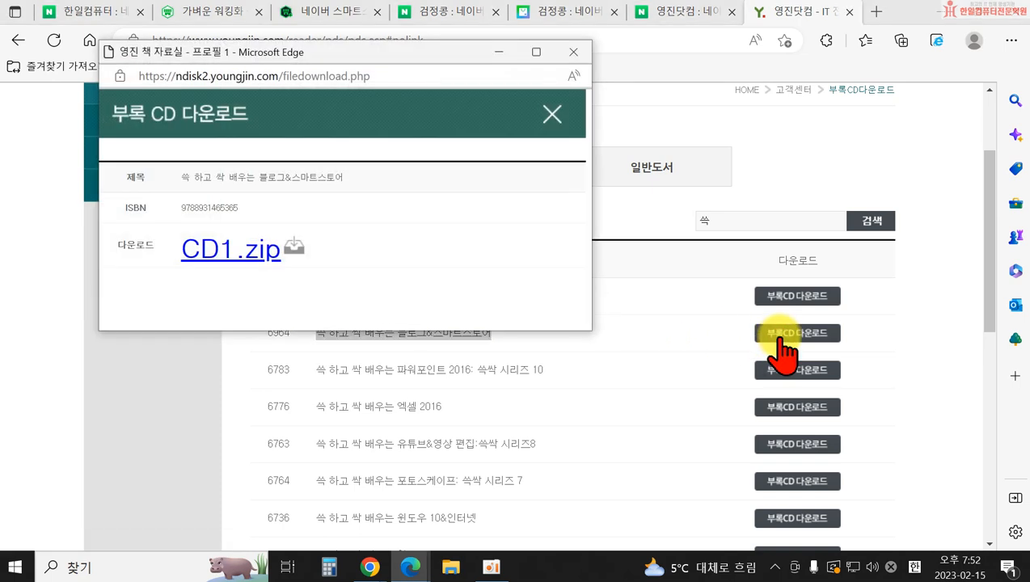
left_click(249, 257)
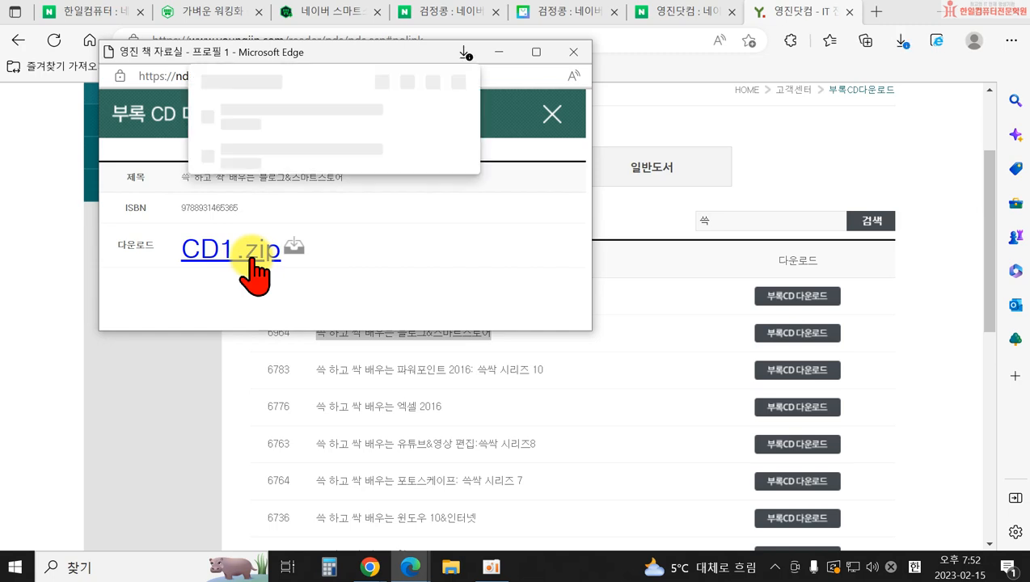
left_click(349, 139)
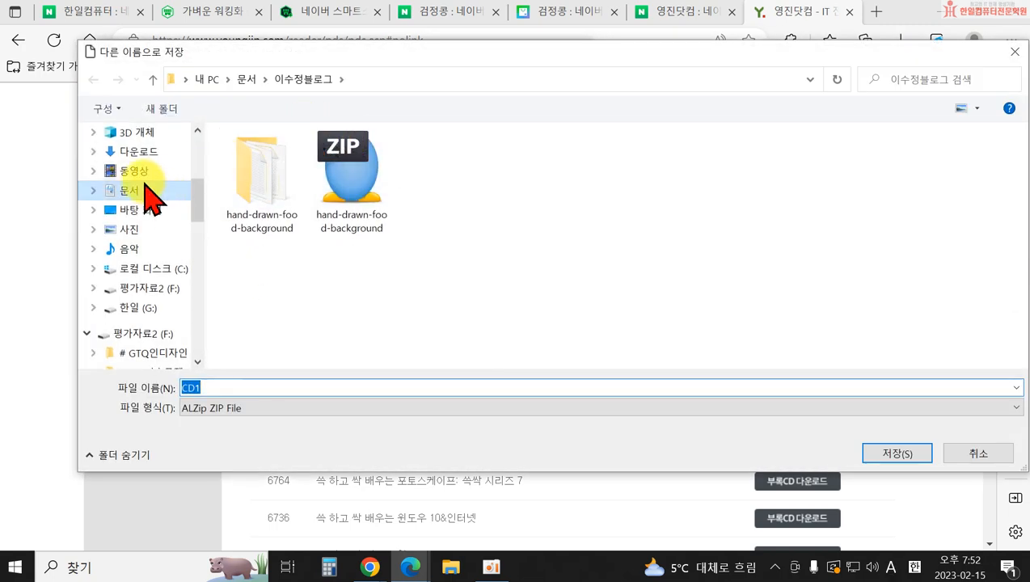
- Save the archive in the 문서 folder under the name 쓱싹 스마트스토어
left_click(142, 190)
double_click(222, 388)
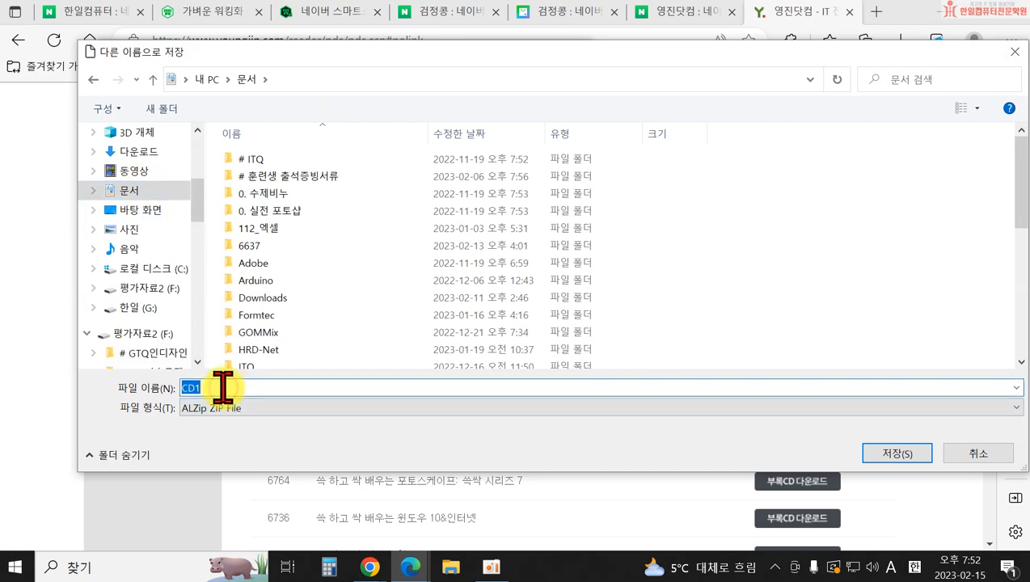
key("Hangul")
type("ㅆ")
type("싹스마트스토어")
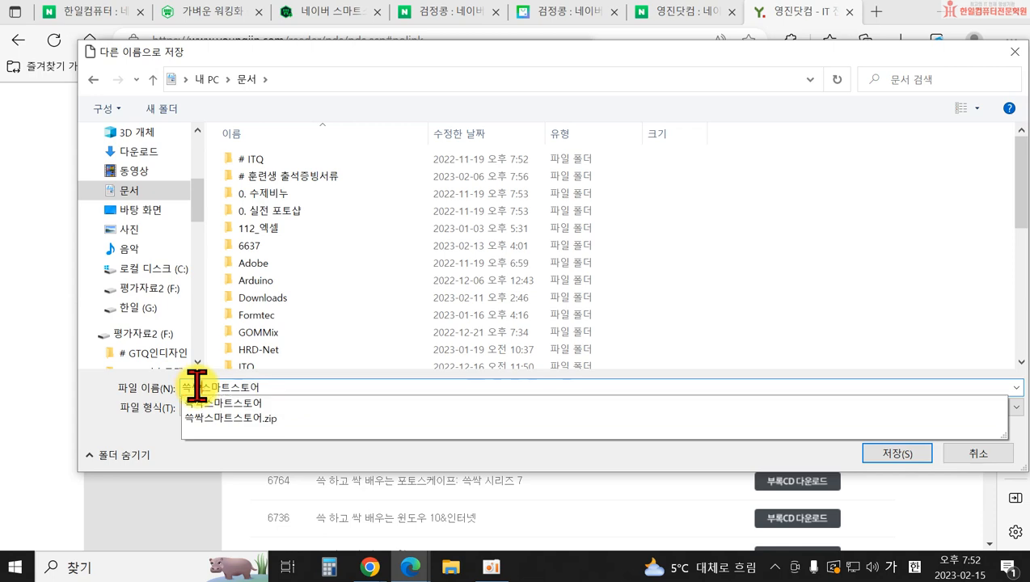
left_click(889, 454)
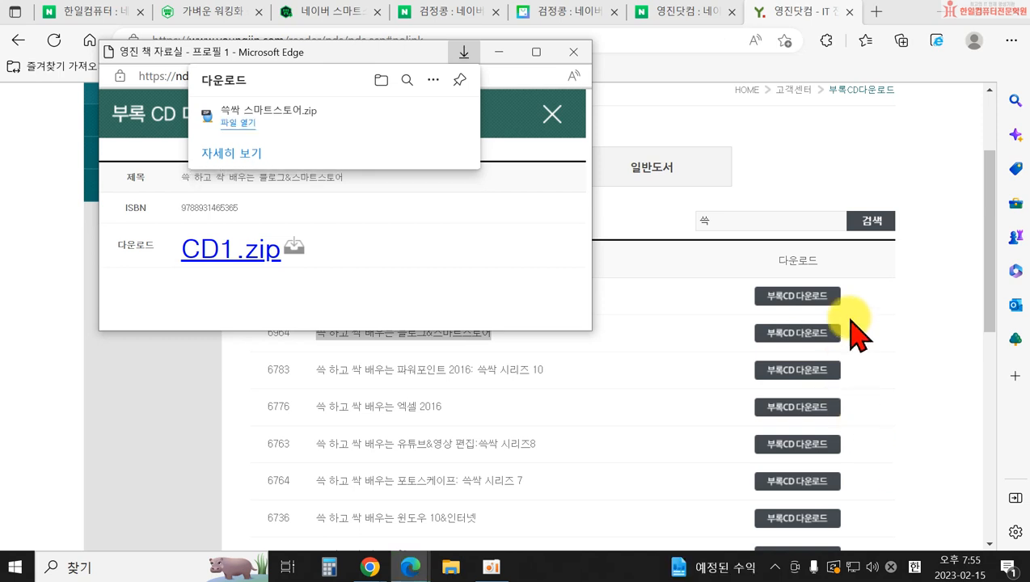
- Close the download window, the 영진닷컴 pages and the 검정콩 shopping page, and return to the product form
left_click(574, 53)
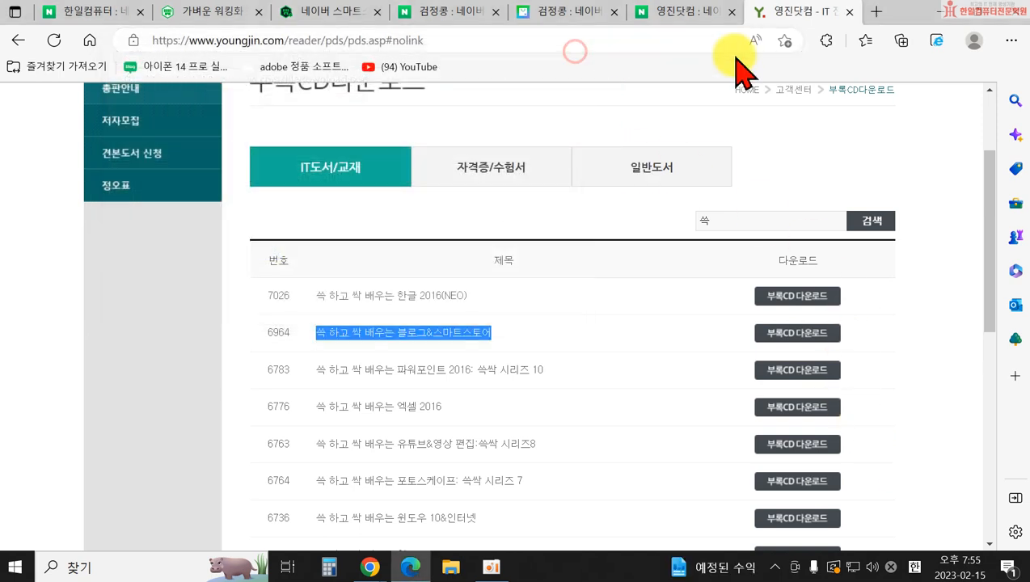
left_click(850, 11)
left_click(849, 11)
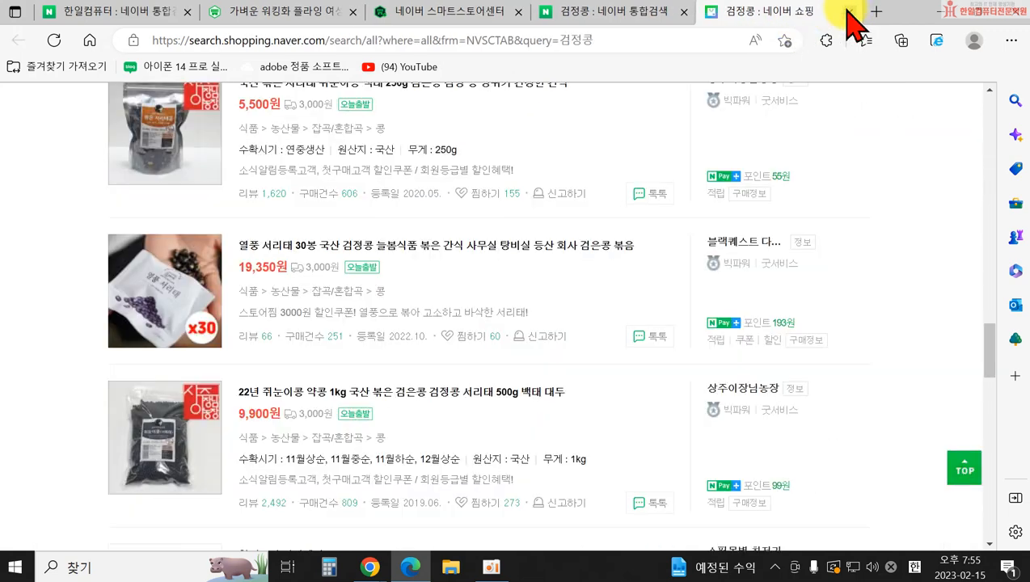
left_click(849, 11)
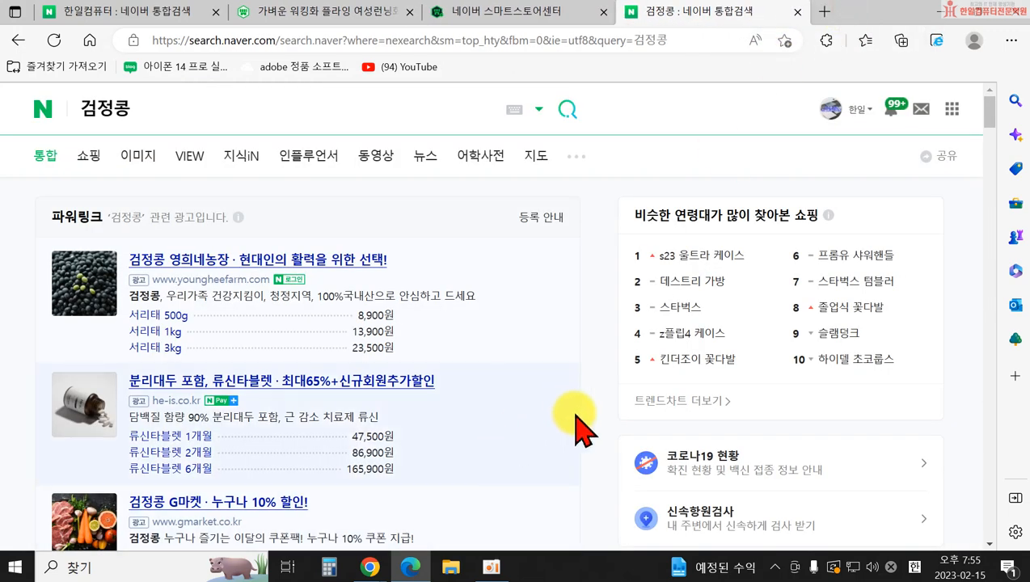
mouse_move(493, 569)
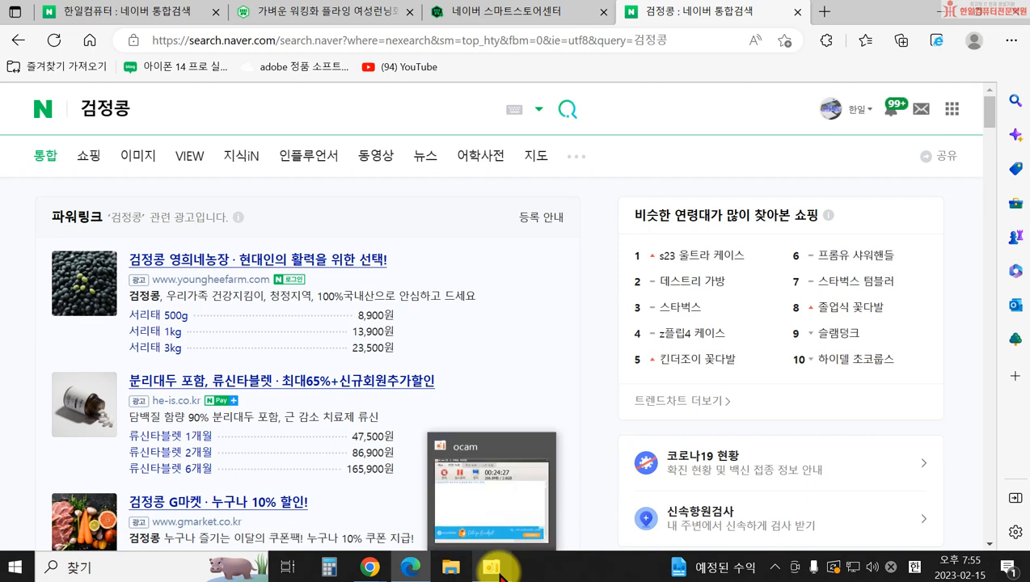
left_click(599, 490)
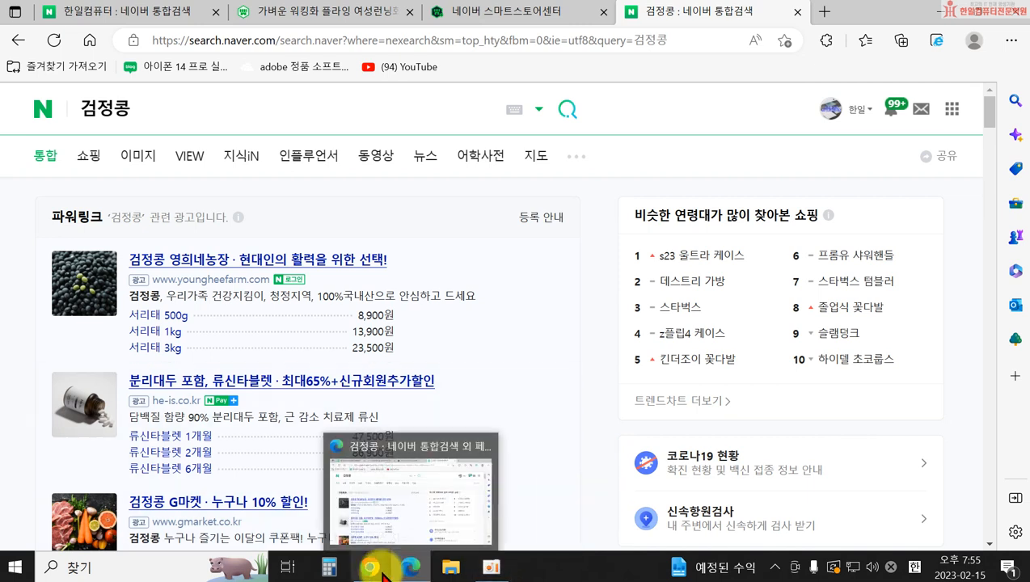
left_click(473, 13)
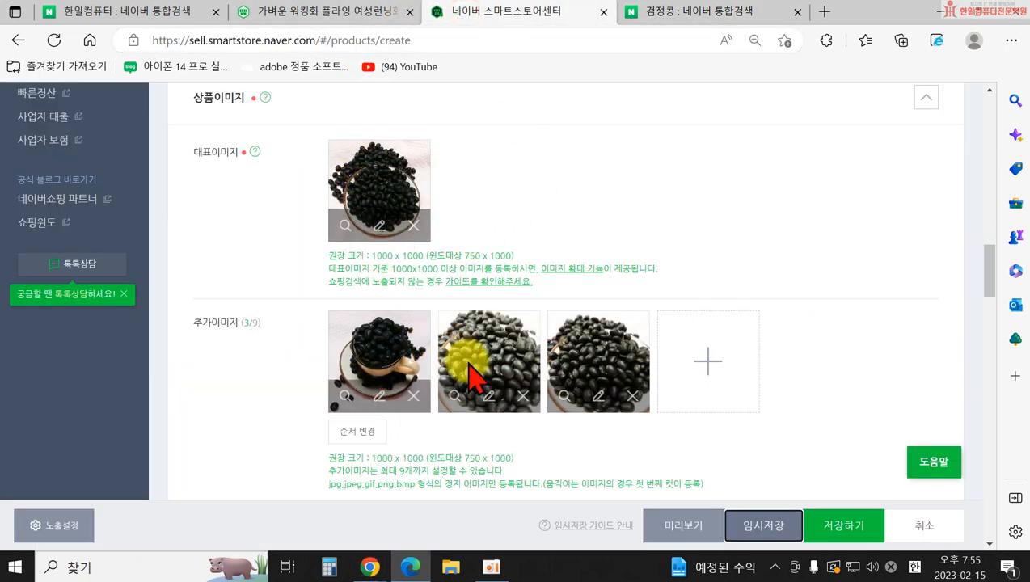
- Examine the 추가이미지 and 동영상 sections of the product form, including the video registration guidance
scroll(799, 392, "down", 2)
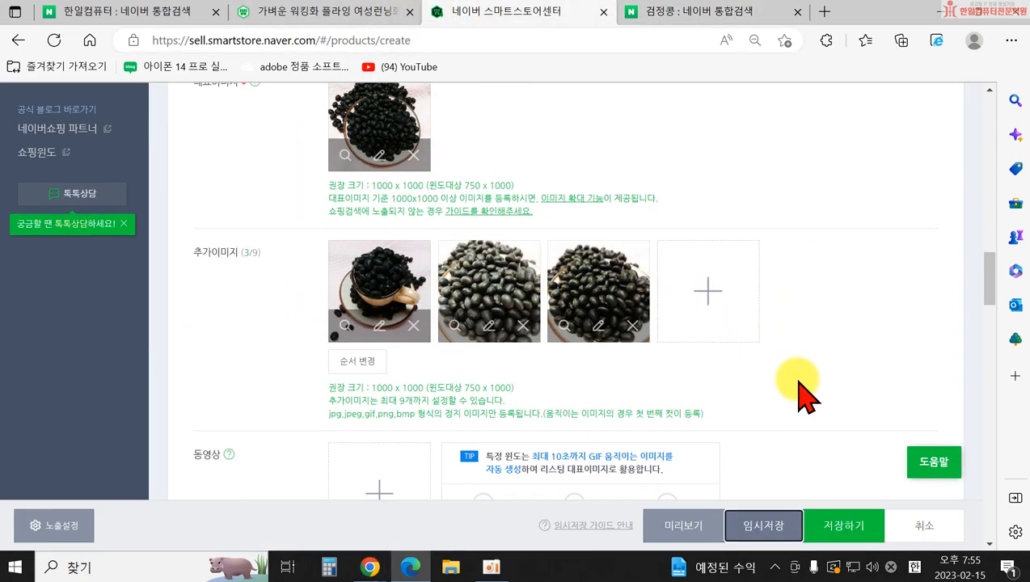
scroll(799, 391, "up", 2)
scroll(688, 381, "down", 1)
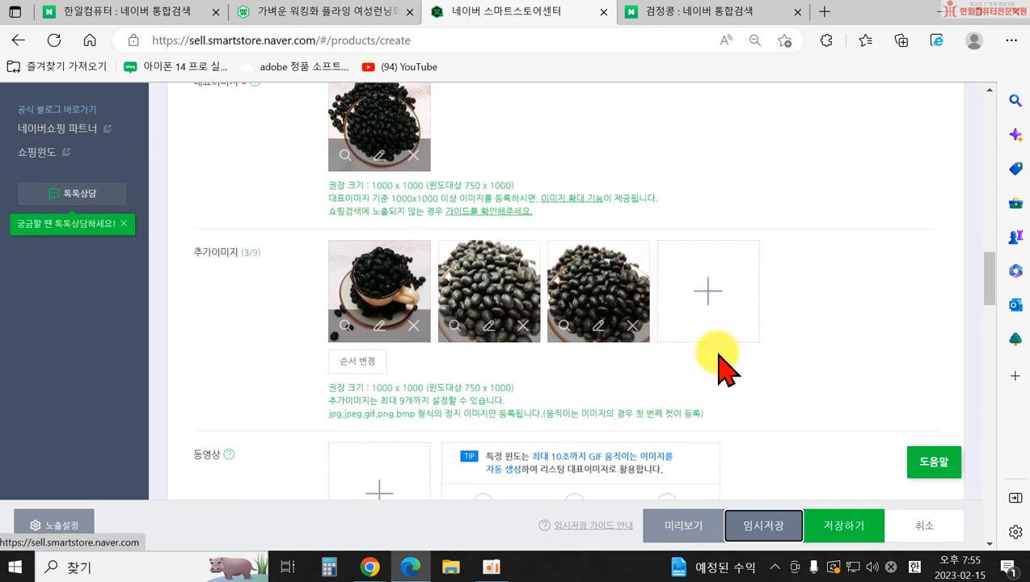
scroll(823, 356, "down", 1)
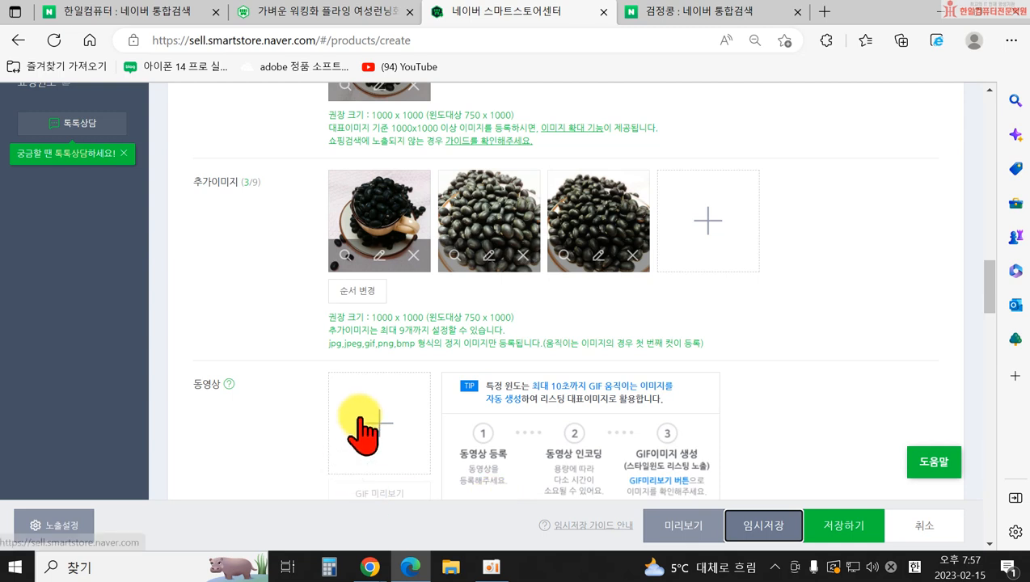
scroll(358, 417, "down", 1)
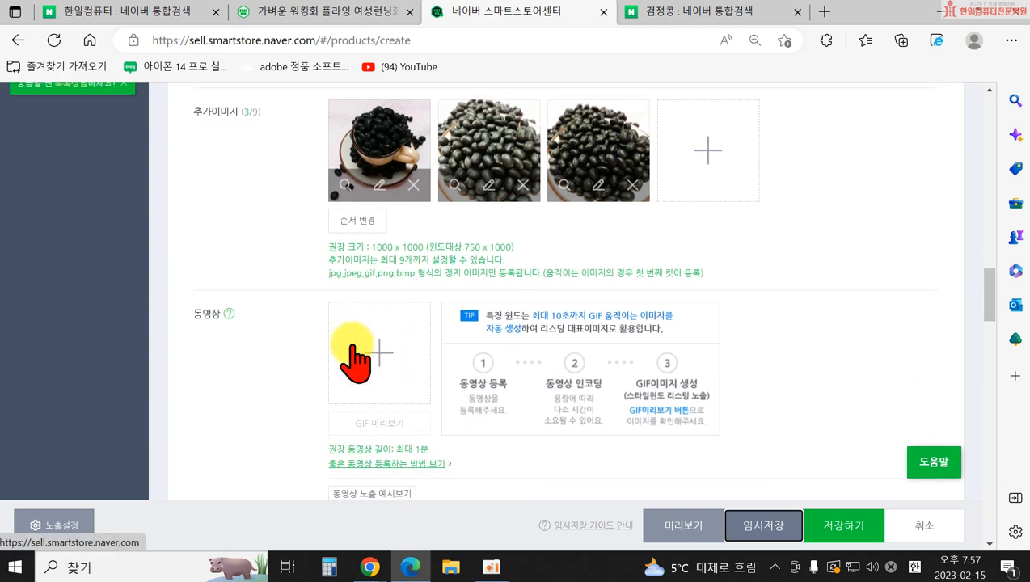
scroll(393, 388, "up", 1)
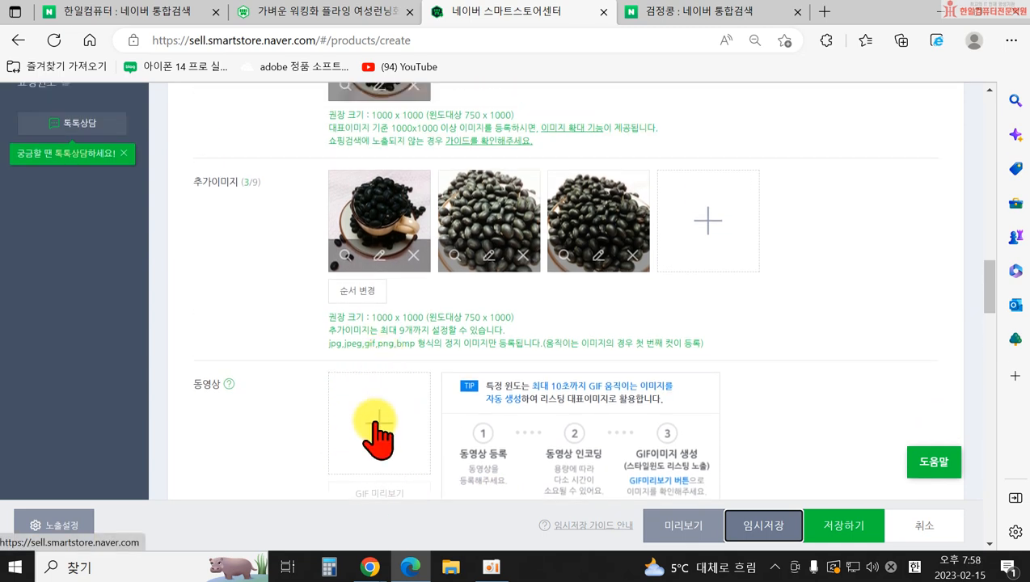
scroll(477, 424, "down", 1)
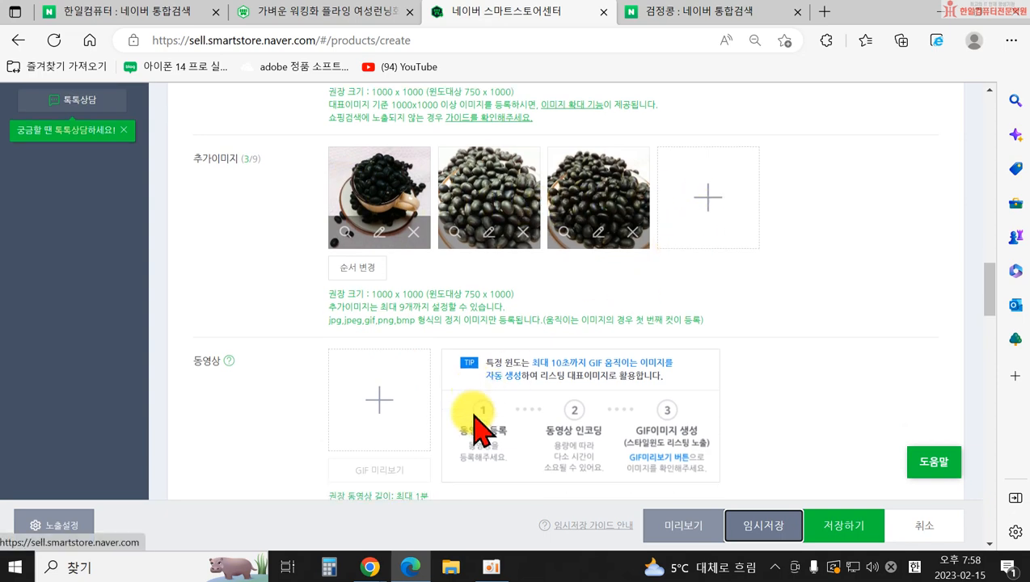
scroll(333, 288, "down", 1)
scroll(357, 253, "up", 2)
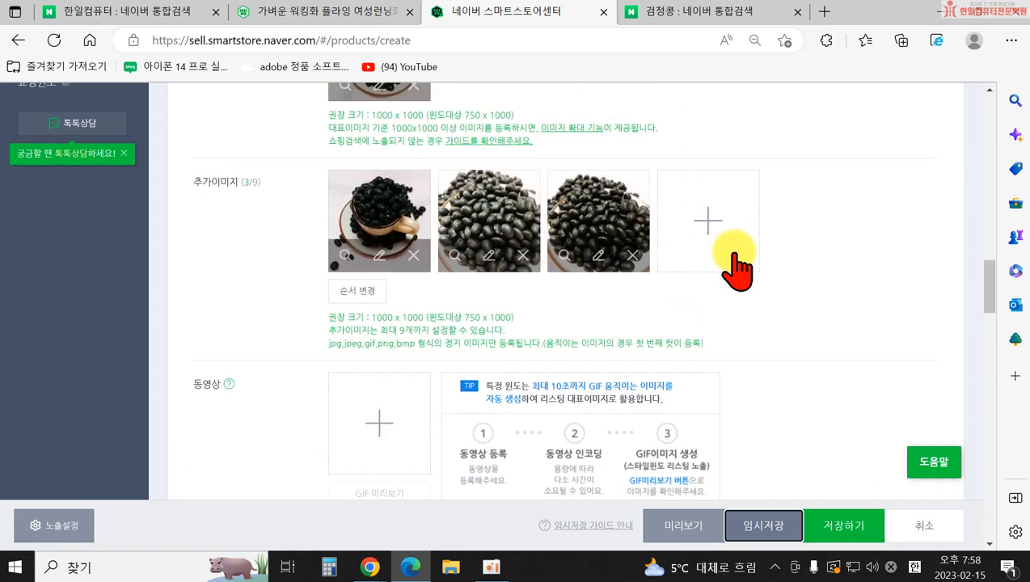
- Open SmartEditor ONE from the 상세설명 section to view the blank editor, and close it to return to the product form
scroll(720, 265, "down", 3)
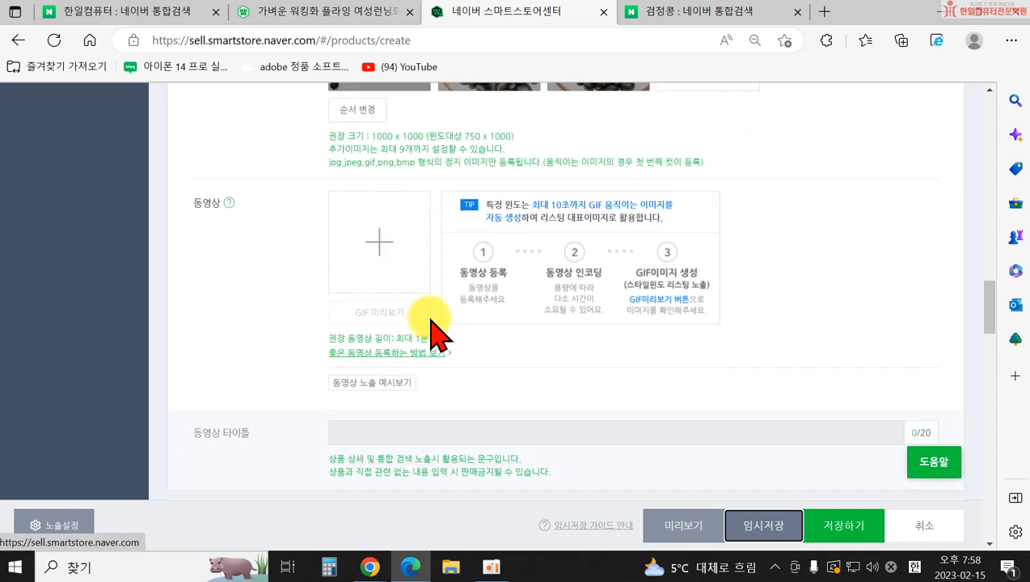
scroll(431, 323, "down", 3)
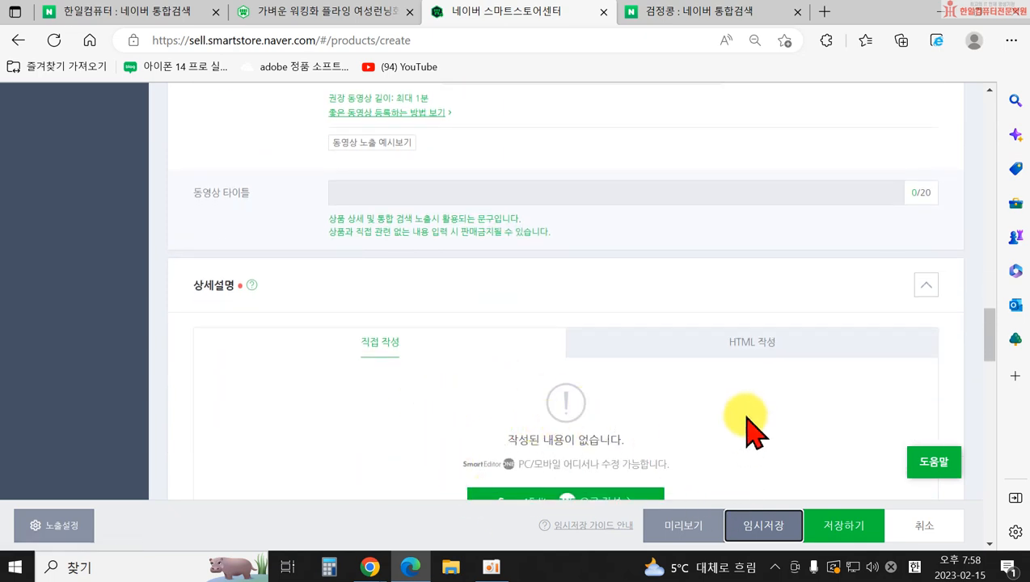
scroll(685, 452, "up", 3)
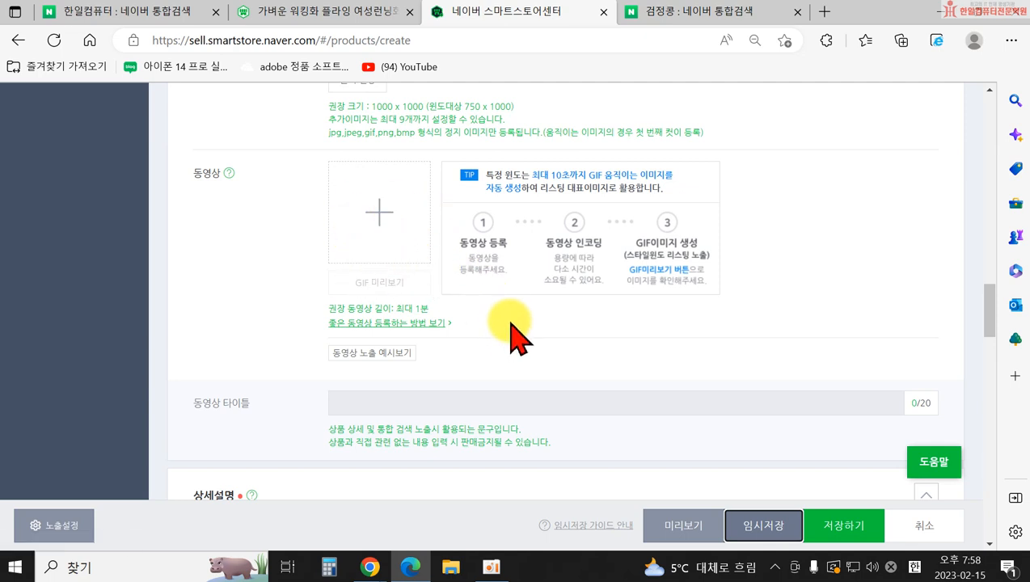
scroll(518, 319, "down", 5)
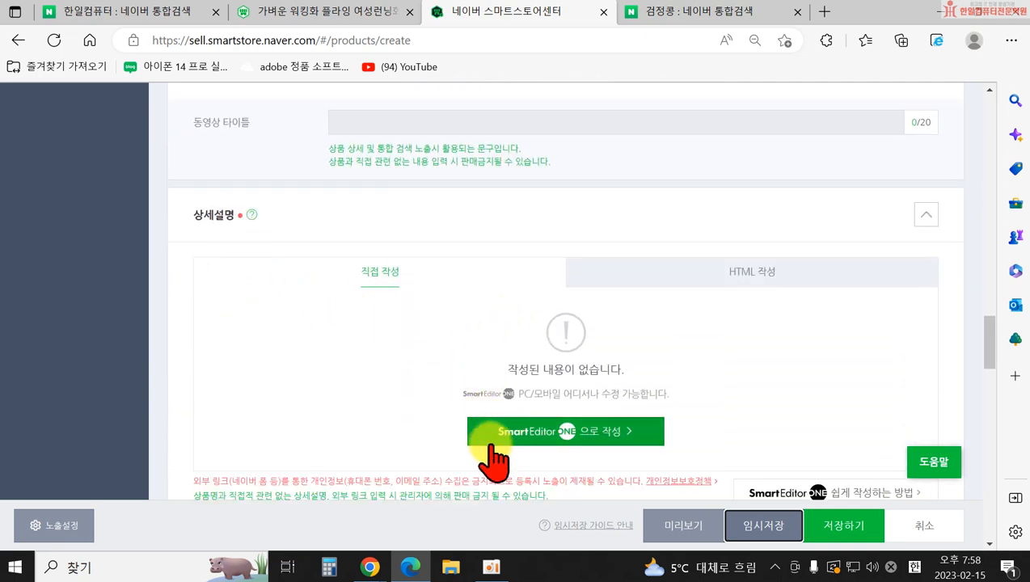
left_click(554, 440)
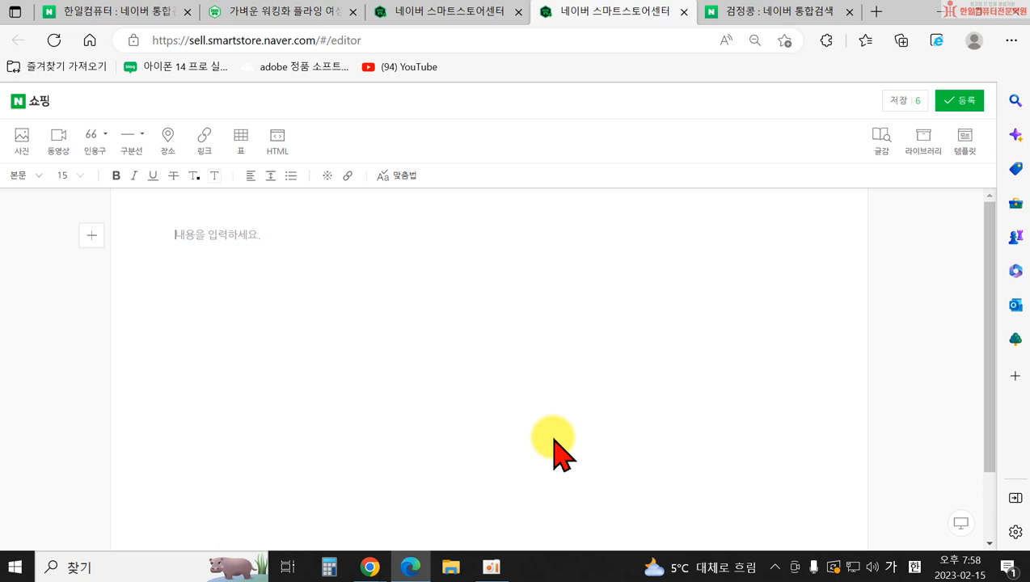
left_click(684, 14)
- Upload 여행비디오 from the 쓱싹스마트스토어 folder in the product's 동영상 section
scroll(402, 329, "up", 5)
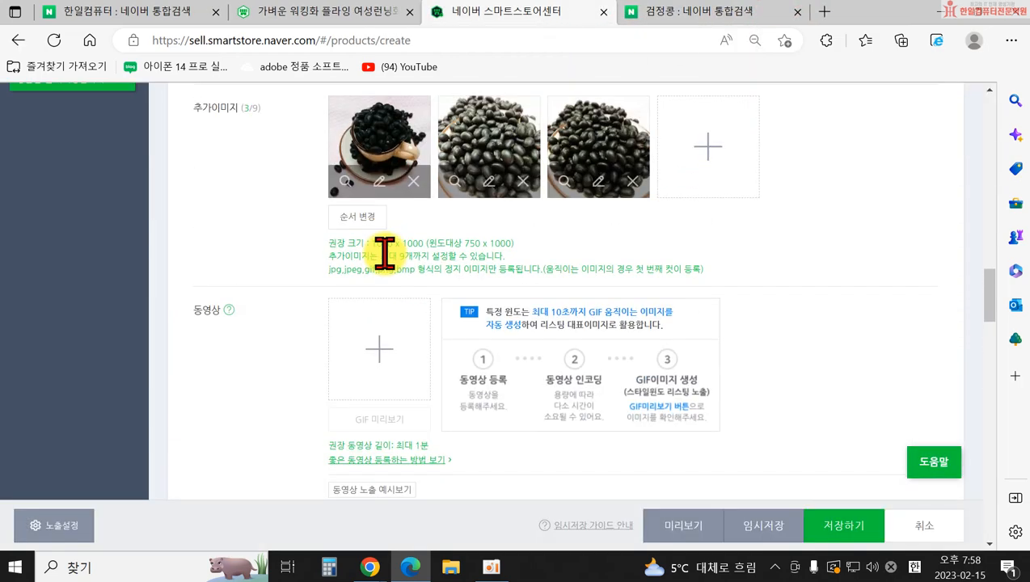
left_click(379, 356)
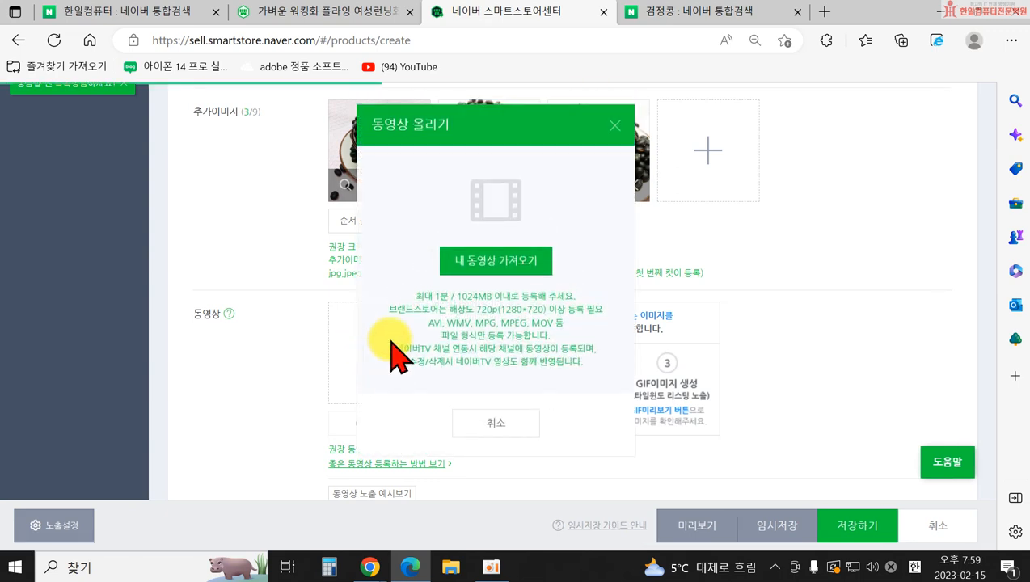
left_click(476, 265)
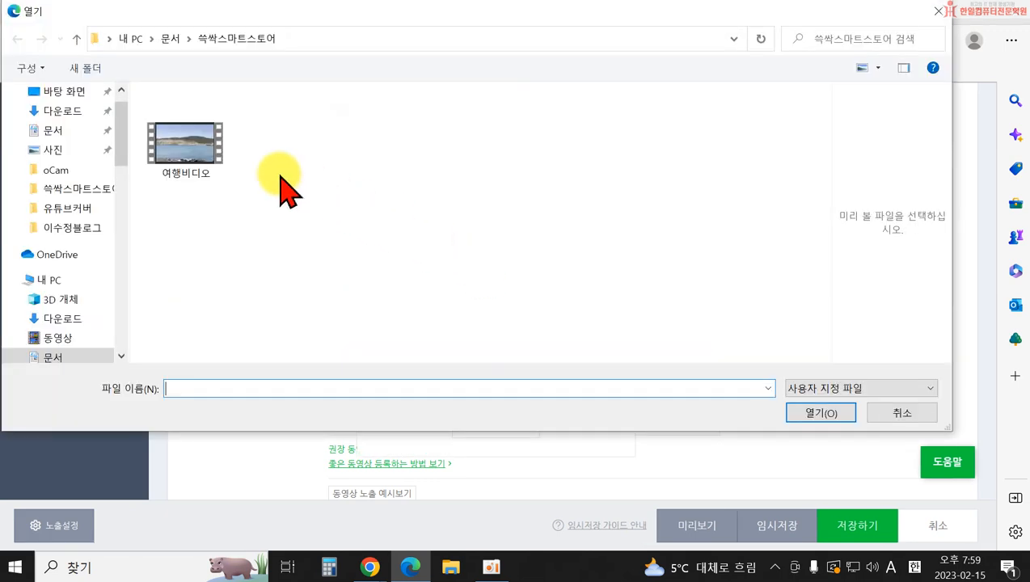
left_click(191, 158)
left_click(801, 414)
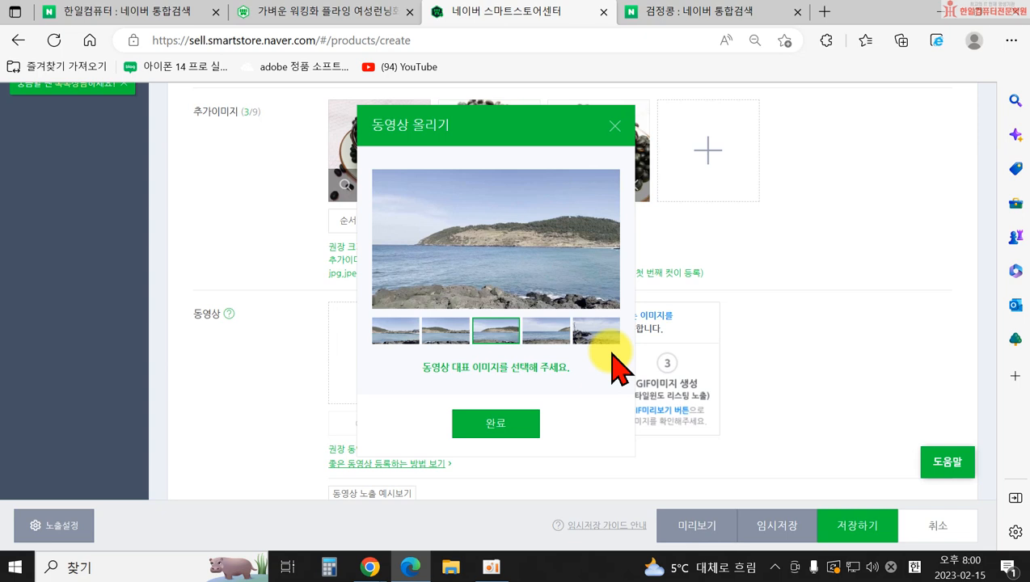
- Search Naver for 도매꾹 and open the 도매꾹 wholesale site
left_click(823, 12)
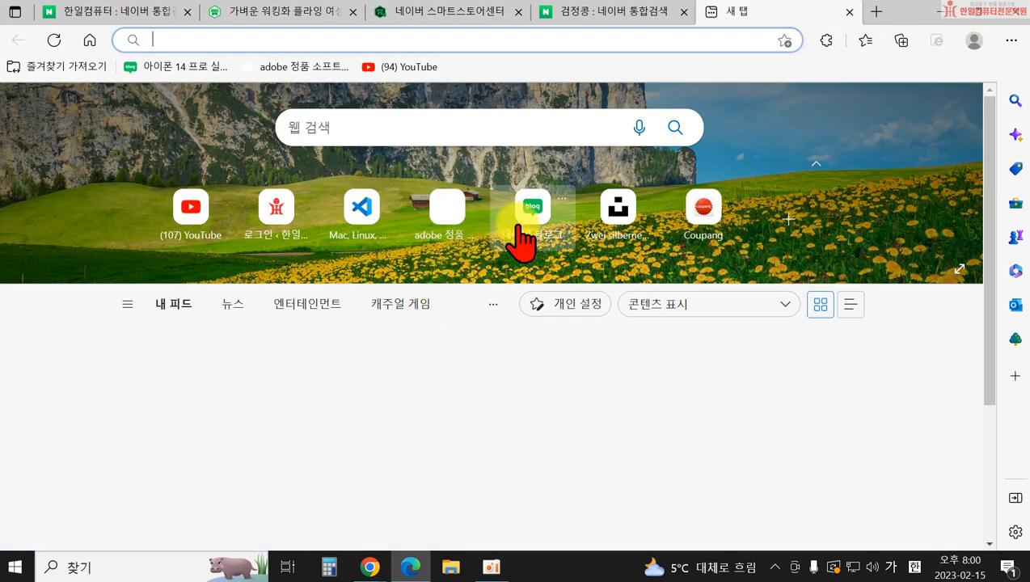
left_click(74, 15)
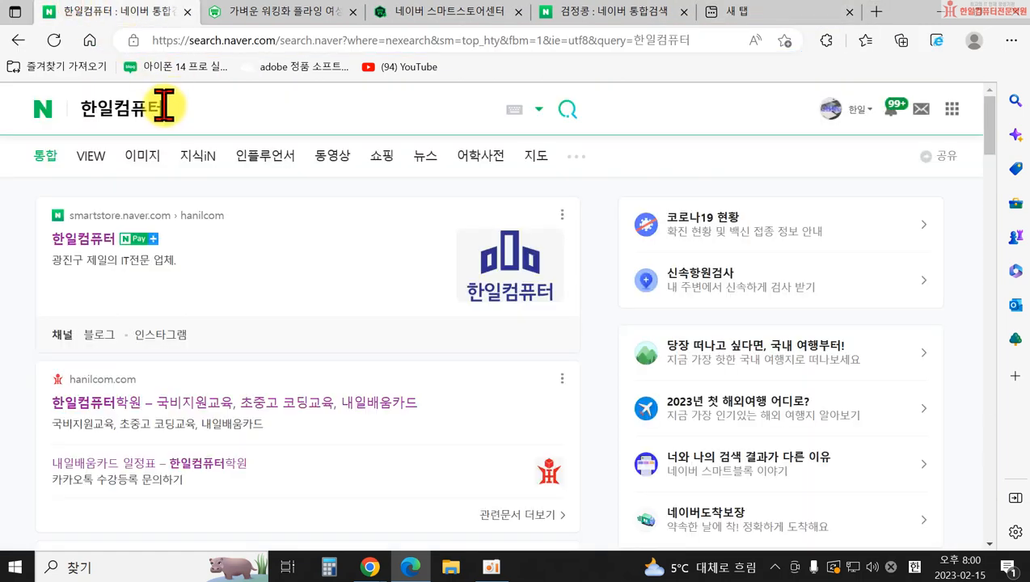
left_click(123, 111)
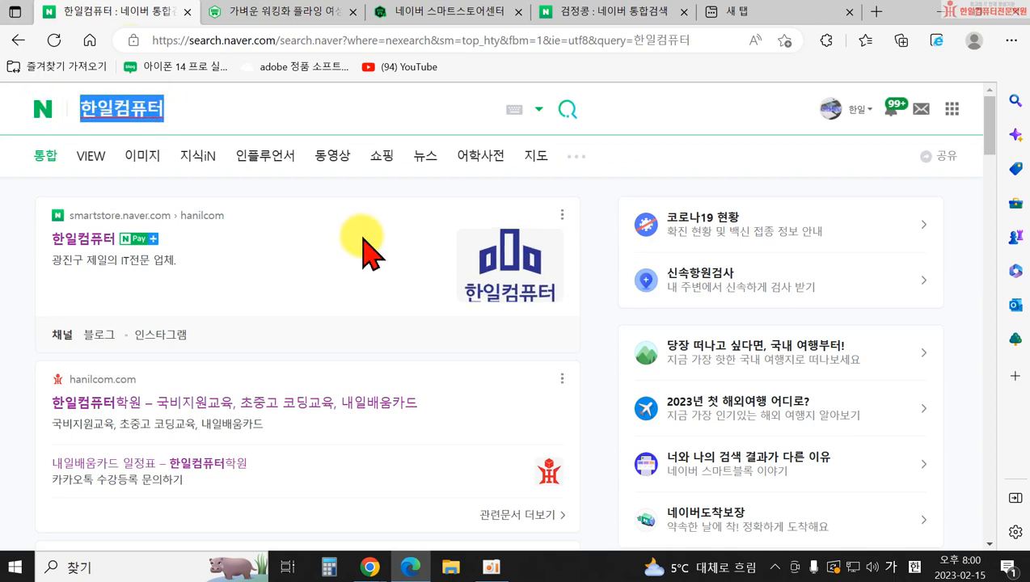
type("도매꾹")
key("Return")
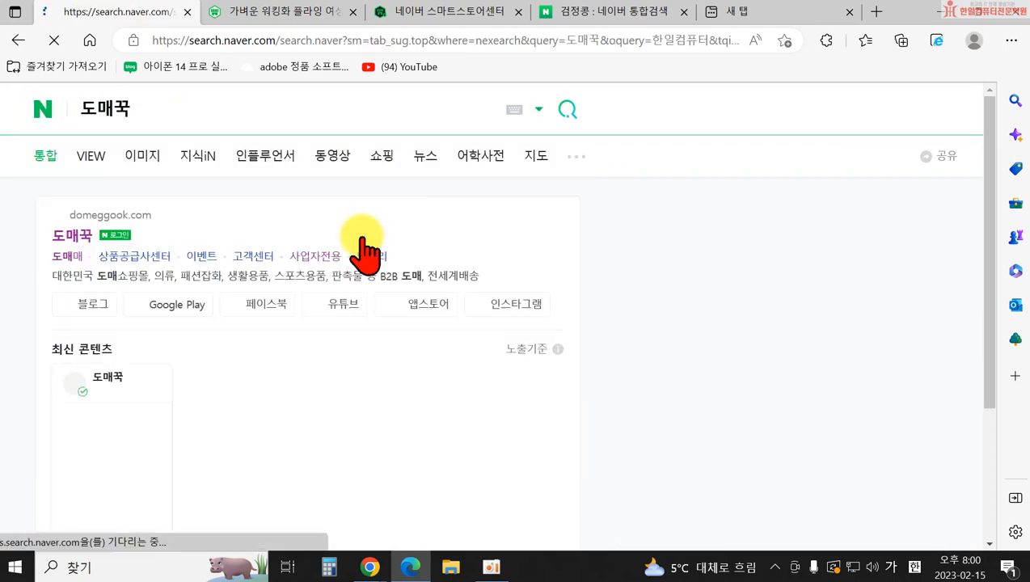
left_click(66, 159)
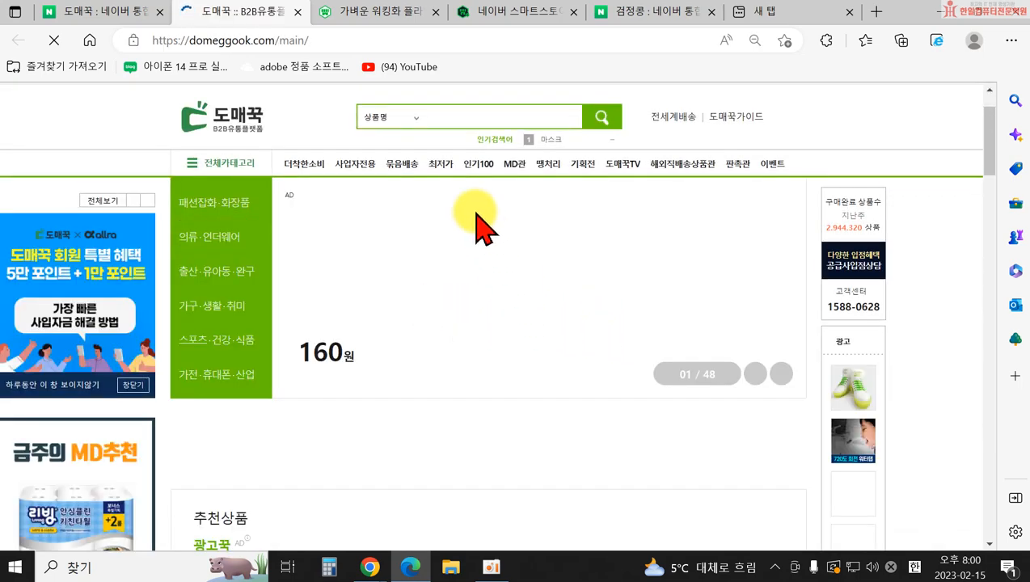
- Open the 인기100 ranking on 도매꾹 and go to the PJ-235 야외 텐트 캠핑 야외 취사 매트 product page
left_click(484, 165)
scroll(526, 379, "down", 3)
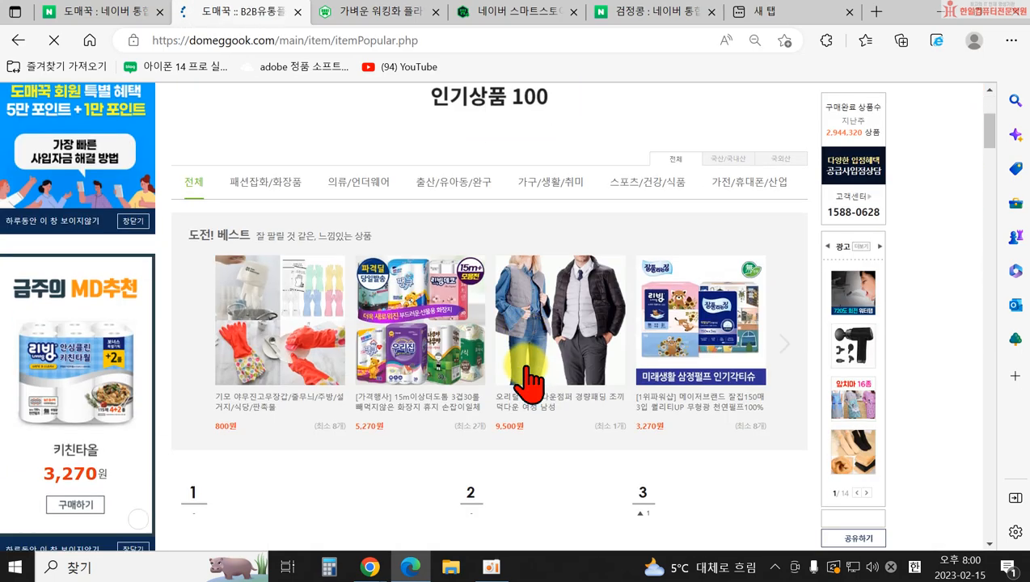
scroll(525, 378, "down", 10)
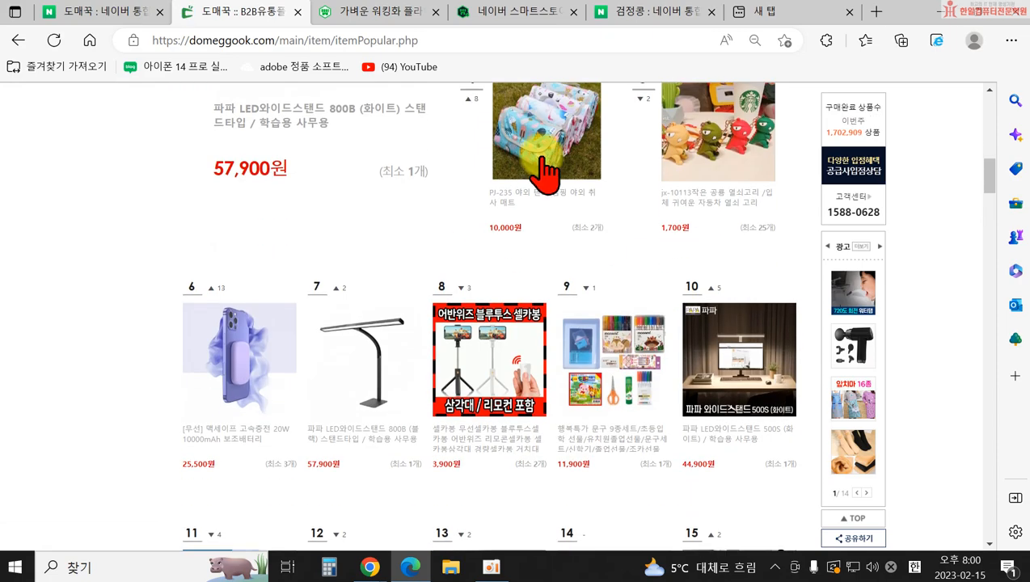
left_click(546, 165)
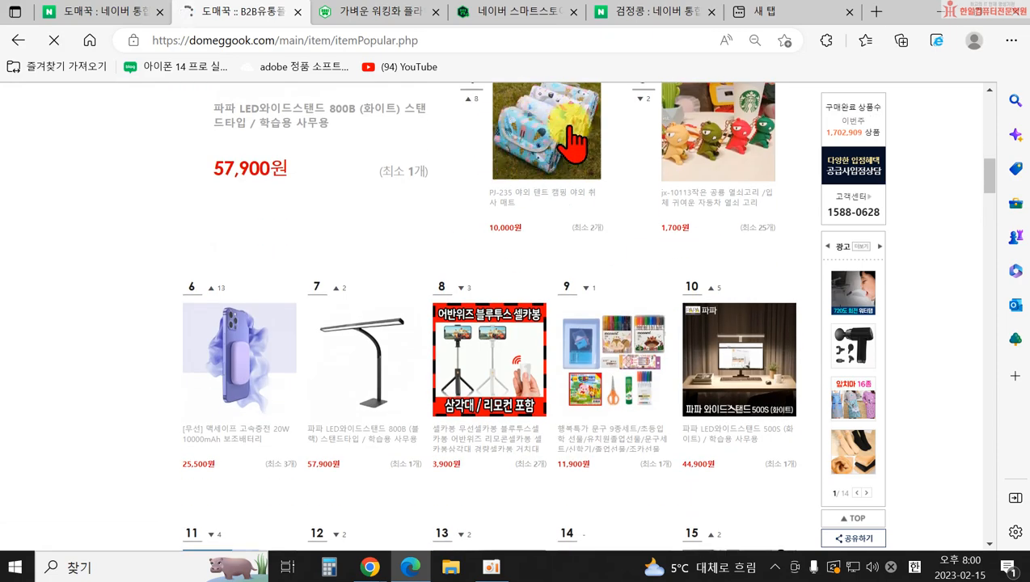
- Examine the mat's 상품정보, including 상세설명 이미지 사용여부 and the detail photos, and return to its price and delivery information
scroll(461, 339, "down", 4)
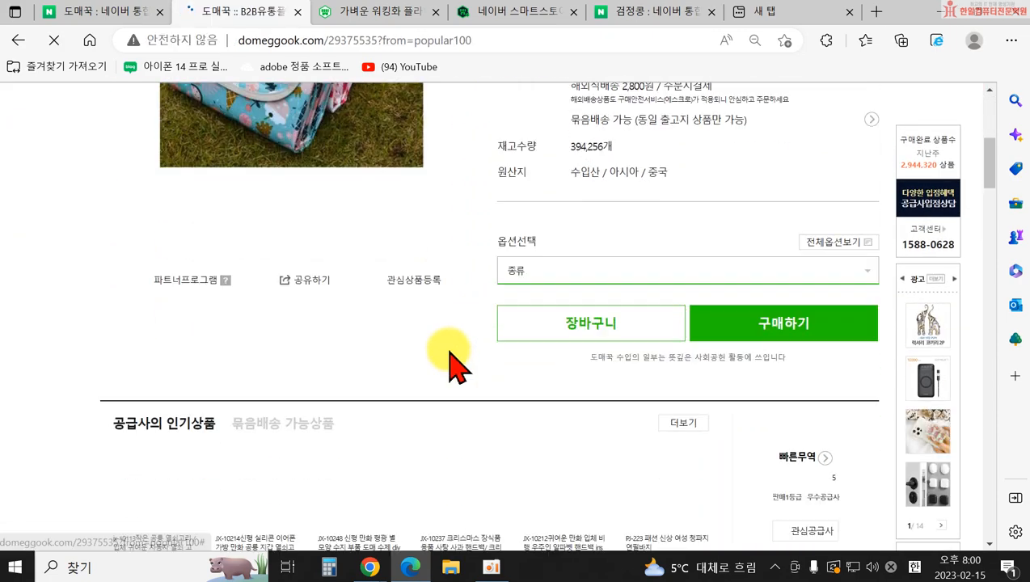
scroll(450, 355, "down", 8)
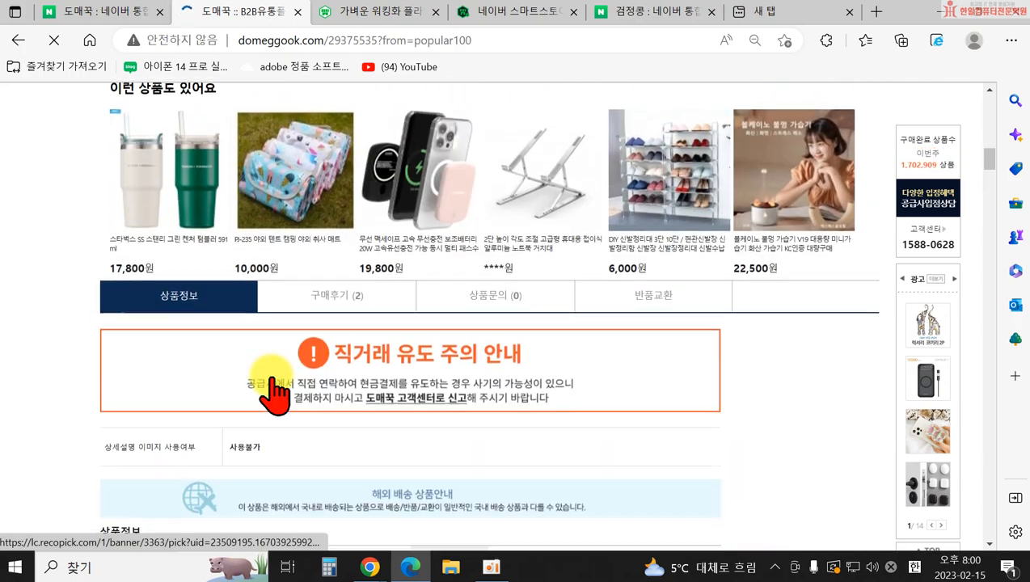
scroll(275, 397, "down", 2)
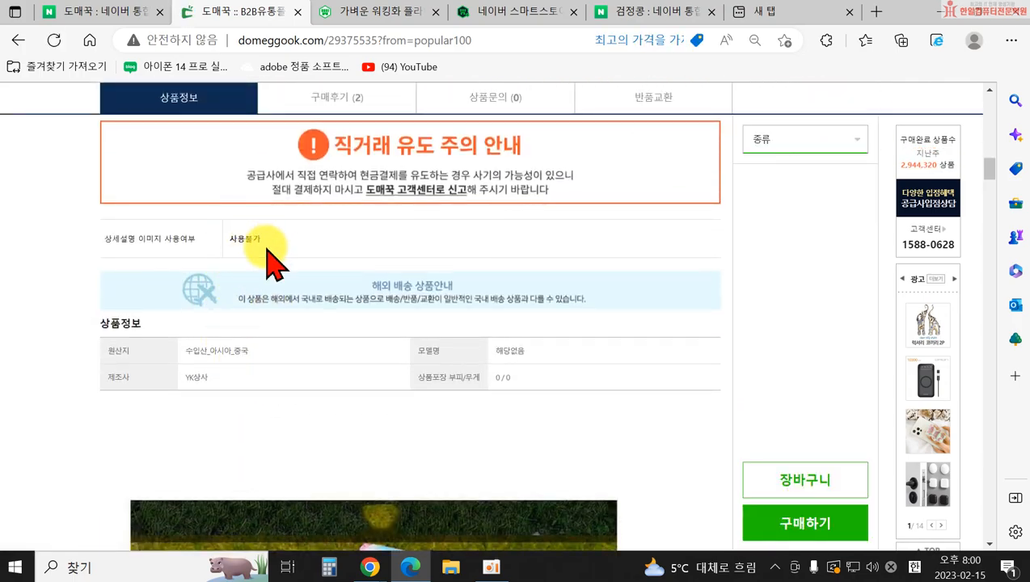
scroll(356, 372, "down", 8)
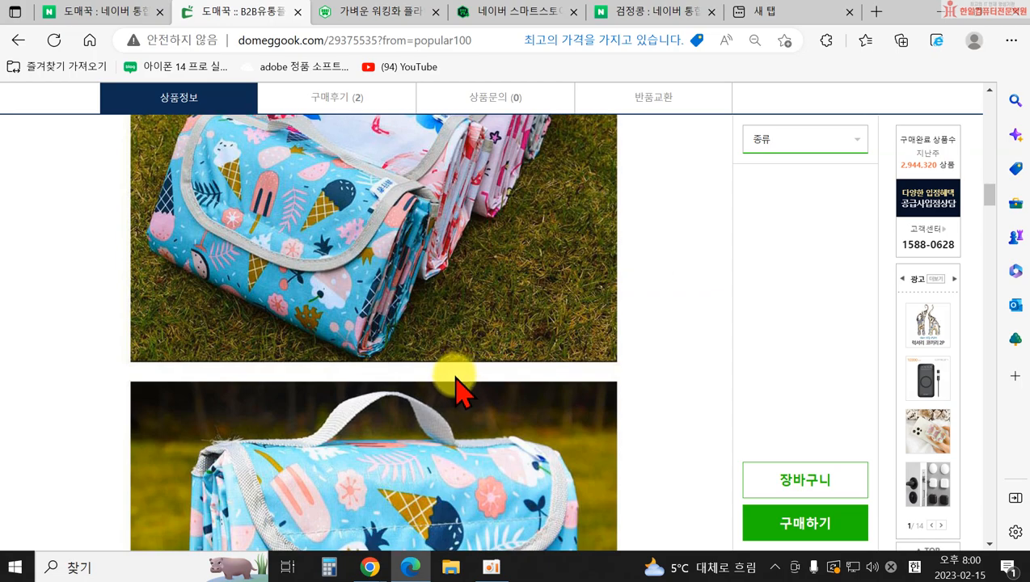
scroll(441, 396, "down", 6)
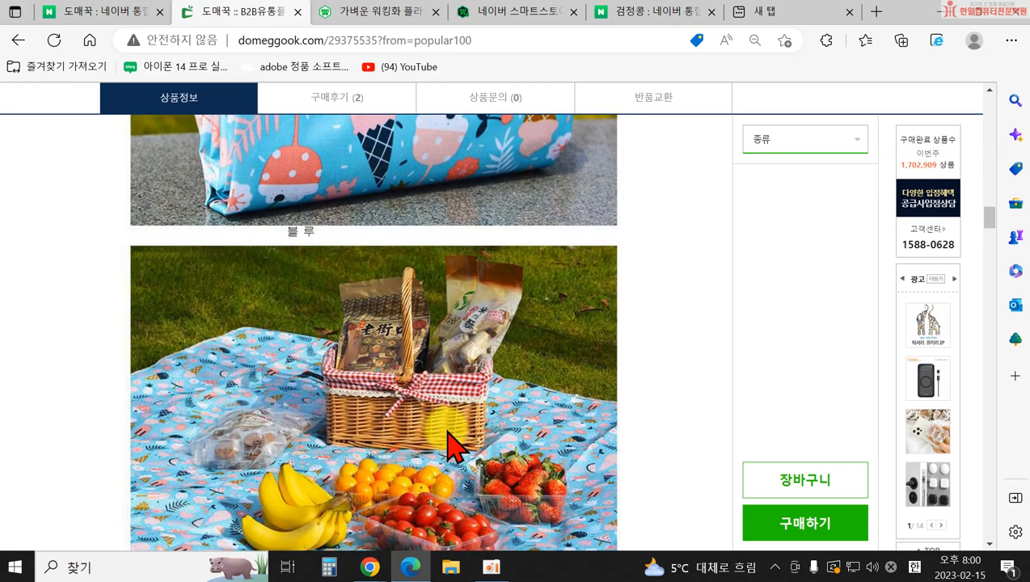
scroll(451, 435, "down", 3)
scroll(404, 380, "down", 7)
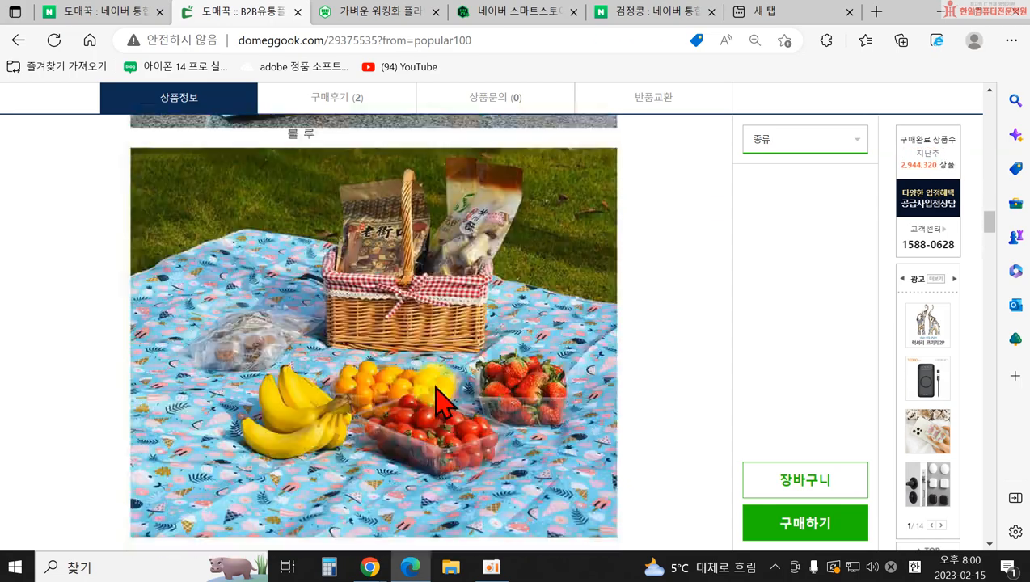
scroll(437, 401, "up", 15)
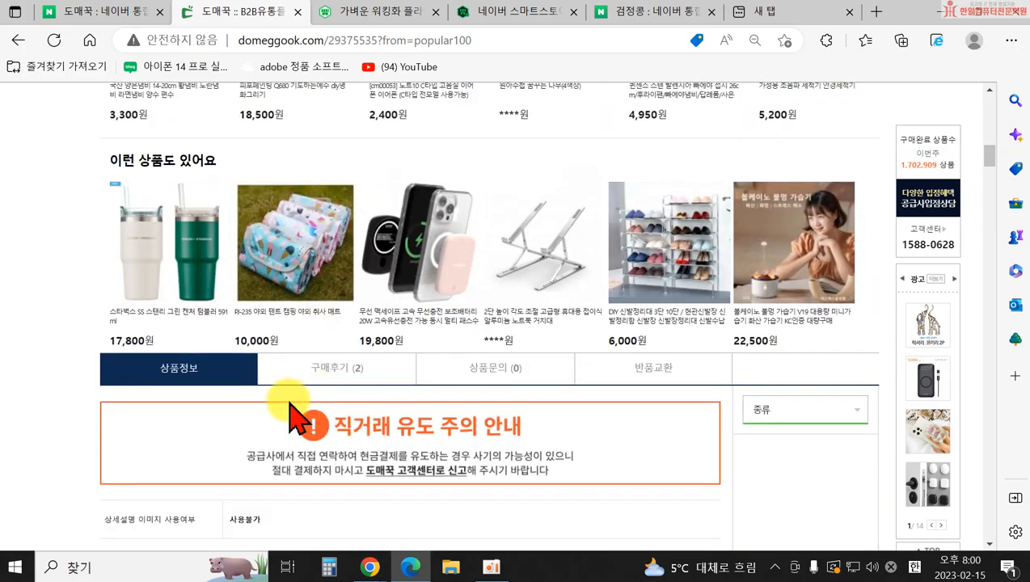
scroll(293, 417, "up", 15)
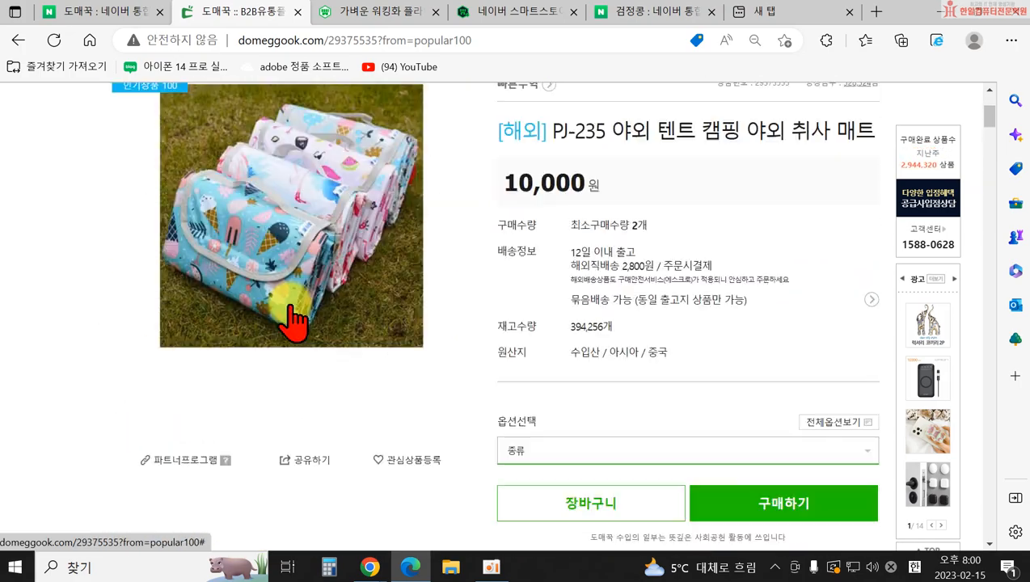
scroll(316, 301, "up", 2)
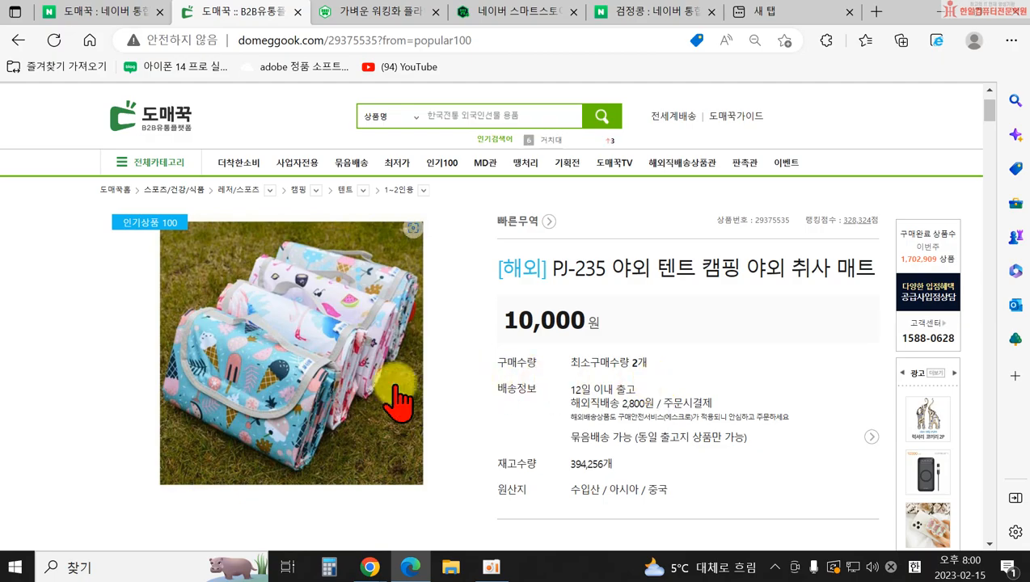
- Examine how the mat's detail description presents each colour variant with folded and picnic photos
scroll(368, 426, "down", 12)
scroll(387, 443, "down", 15)
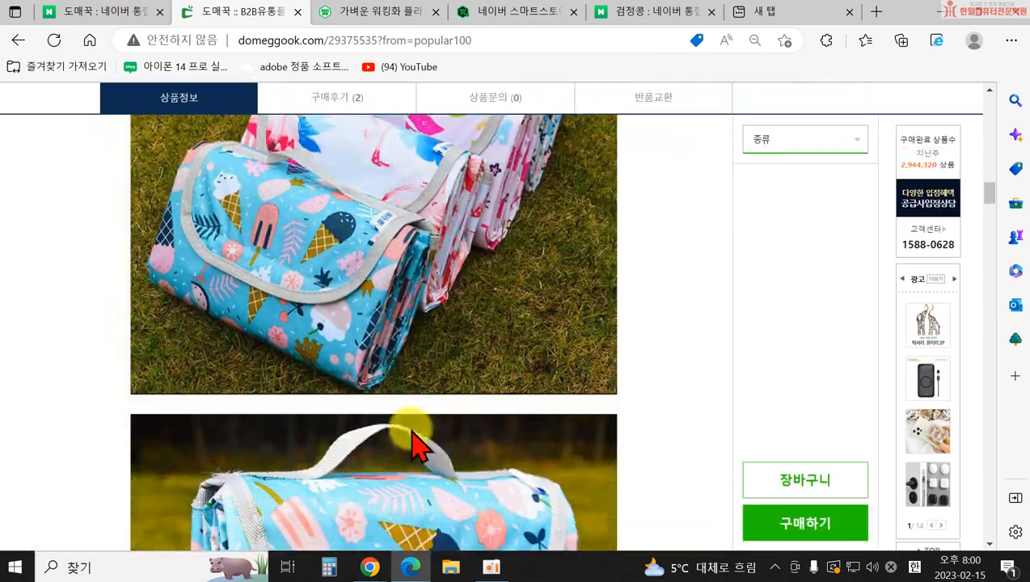
scroll(413, 433, "down", 12)
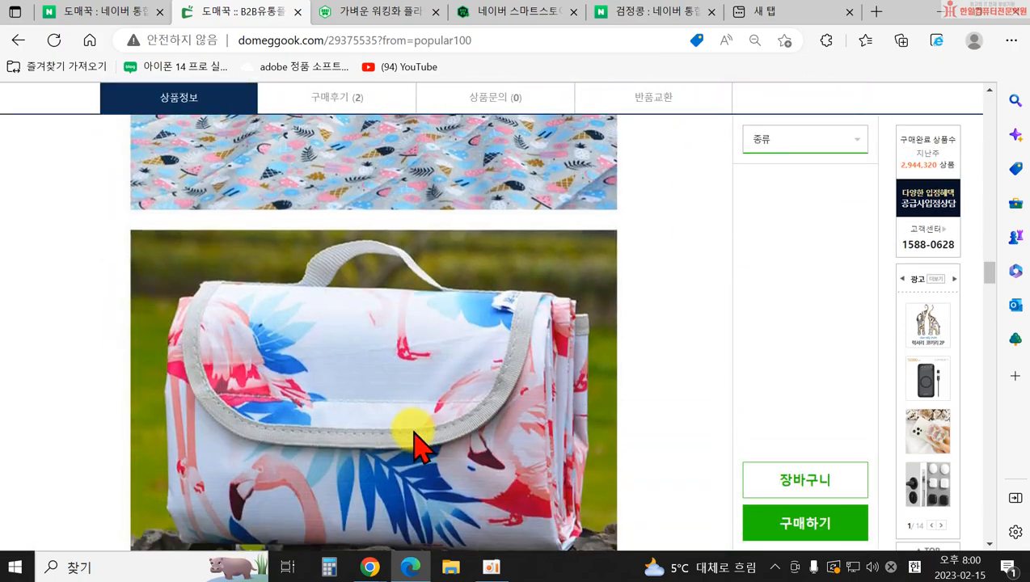
scroll(422, 443, "down", 12)
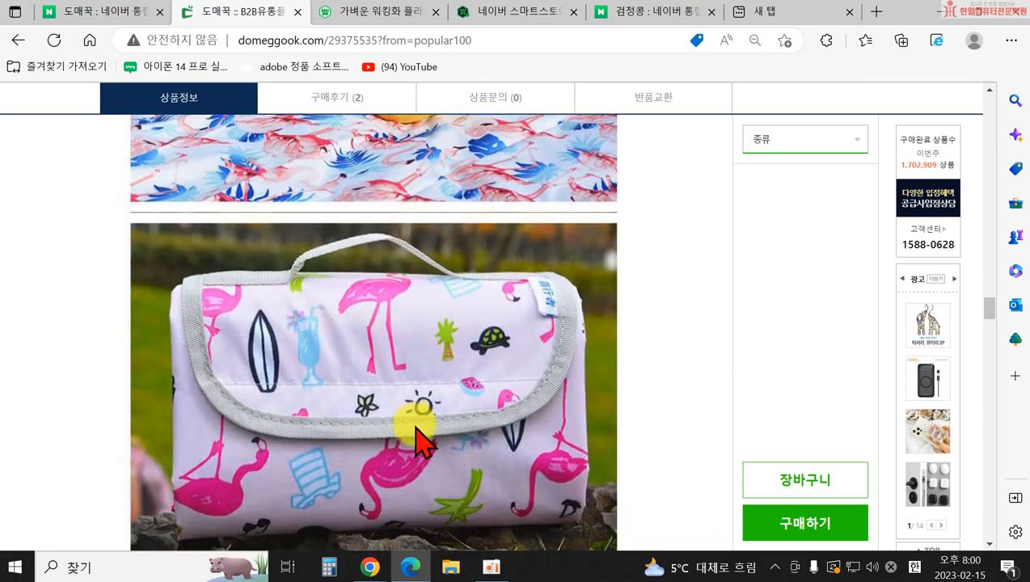
scroll(417, 436, "up", 4)
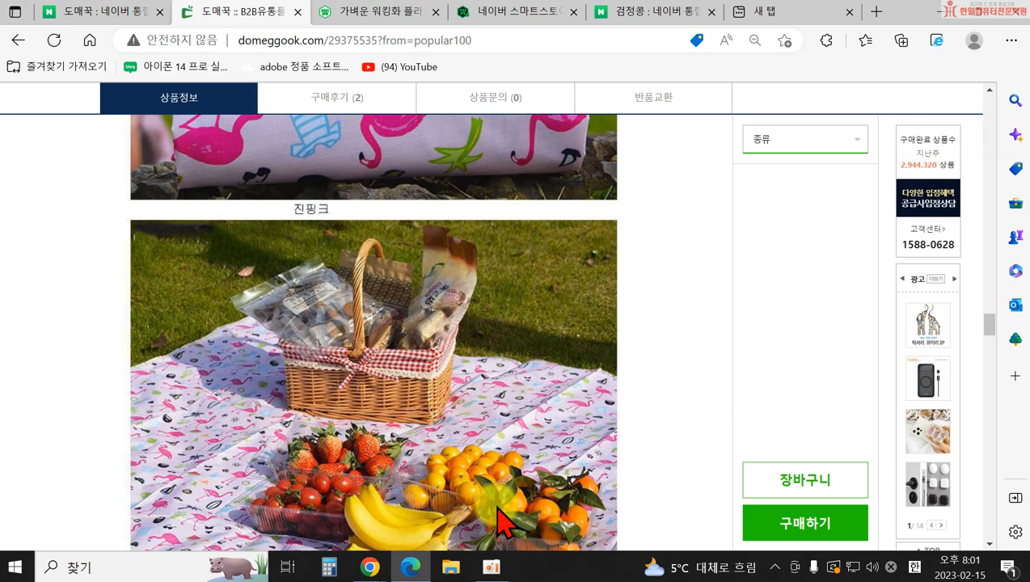
scroll(421, 367, "up", 15)
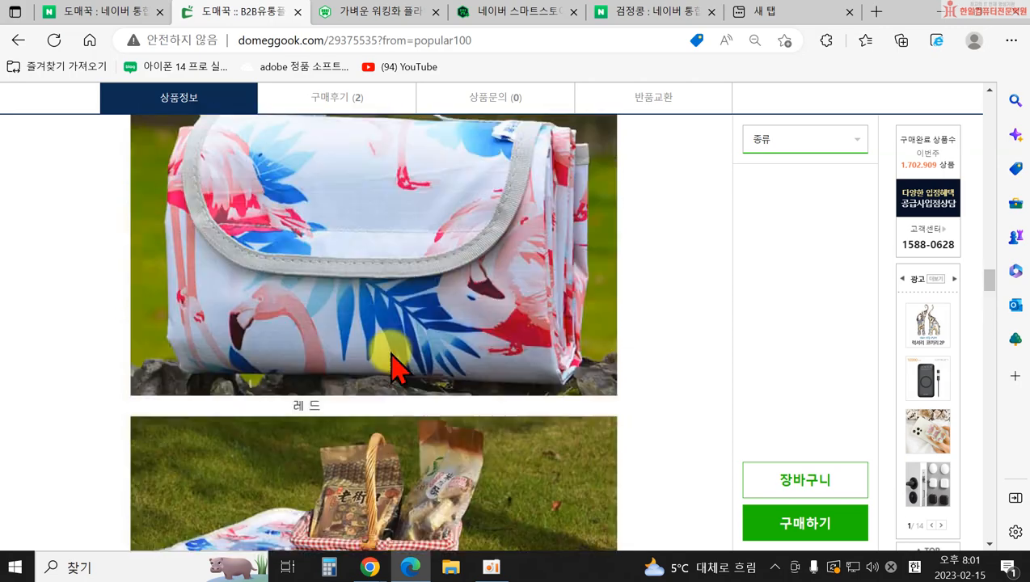
scroll(396, 412, "up", 3)
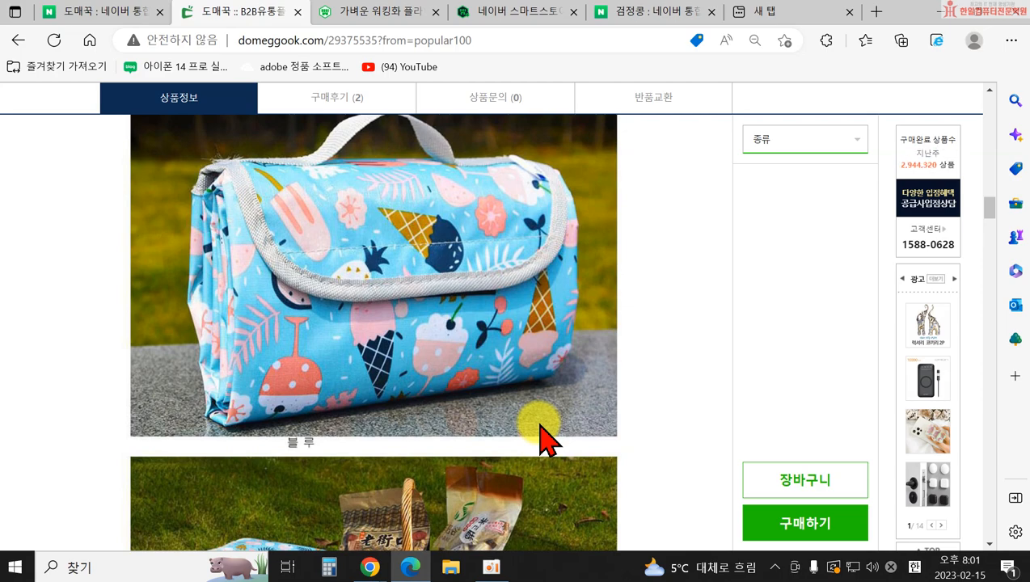
scroll(534, 437, "down", 5)
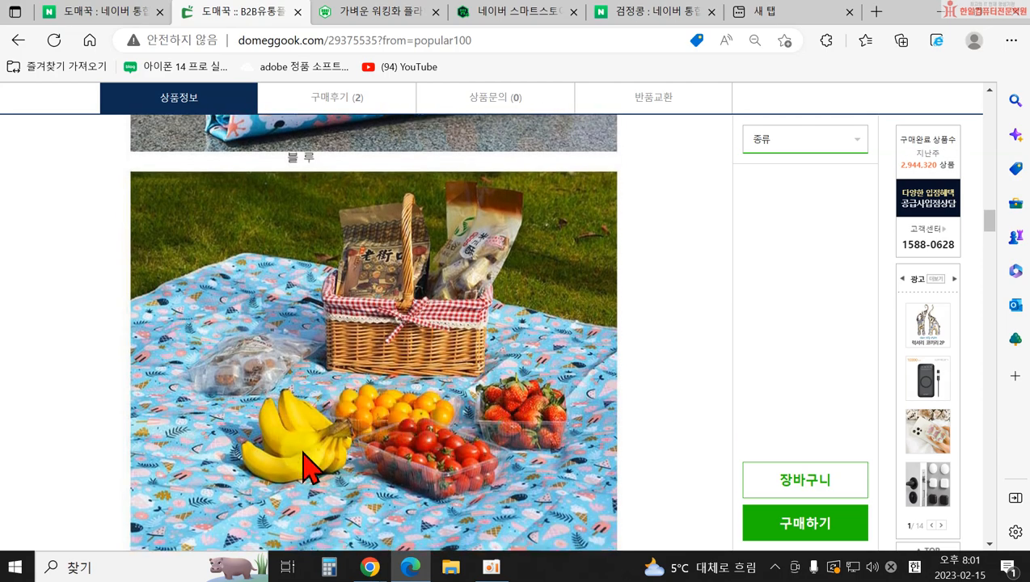
scroll(312, 465, "down", 2)
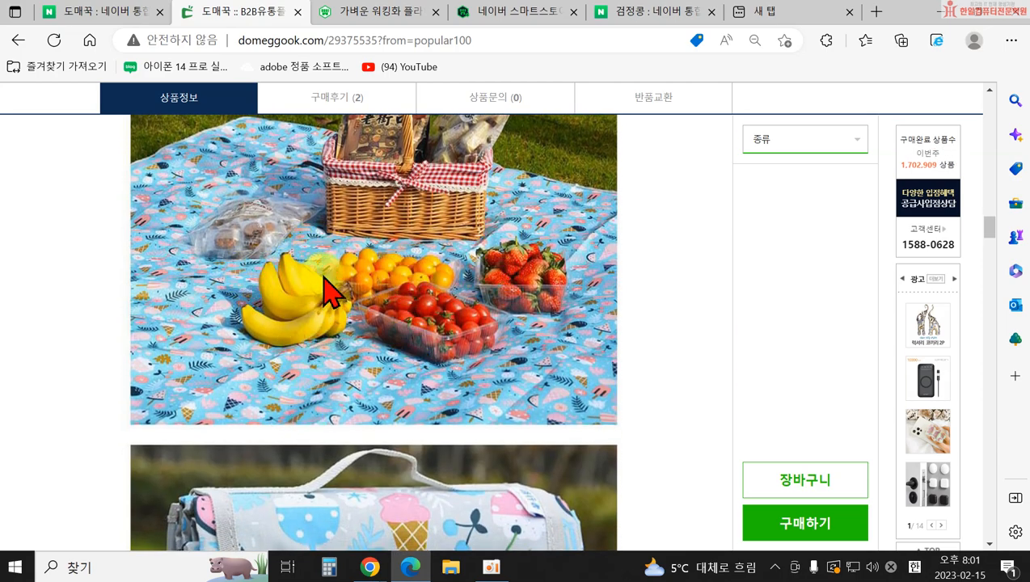
scroll(471, 421, "down", 5)
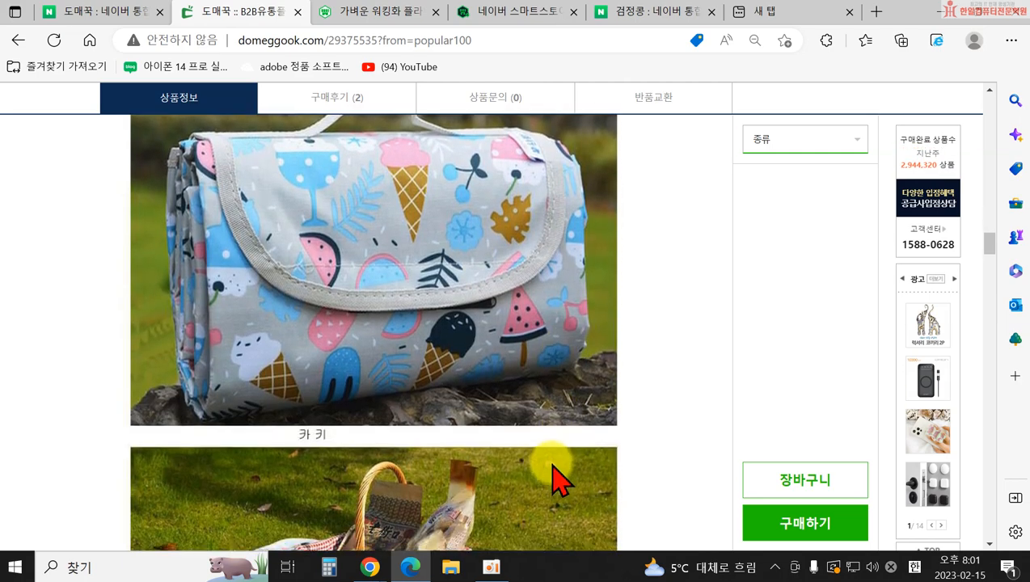
- Look through the mat's 카키 photos and the flamingo-pattern photos that follow in the detailed description
scroll(558, 477, "down", 2)
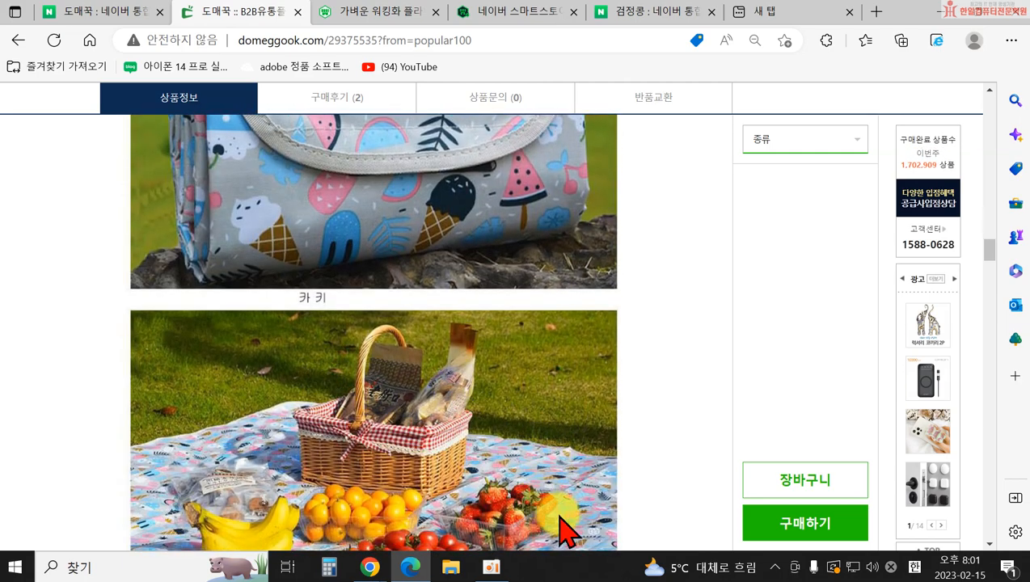
scroll(566, 529, "down", 1)
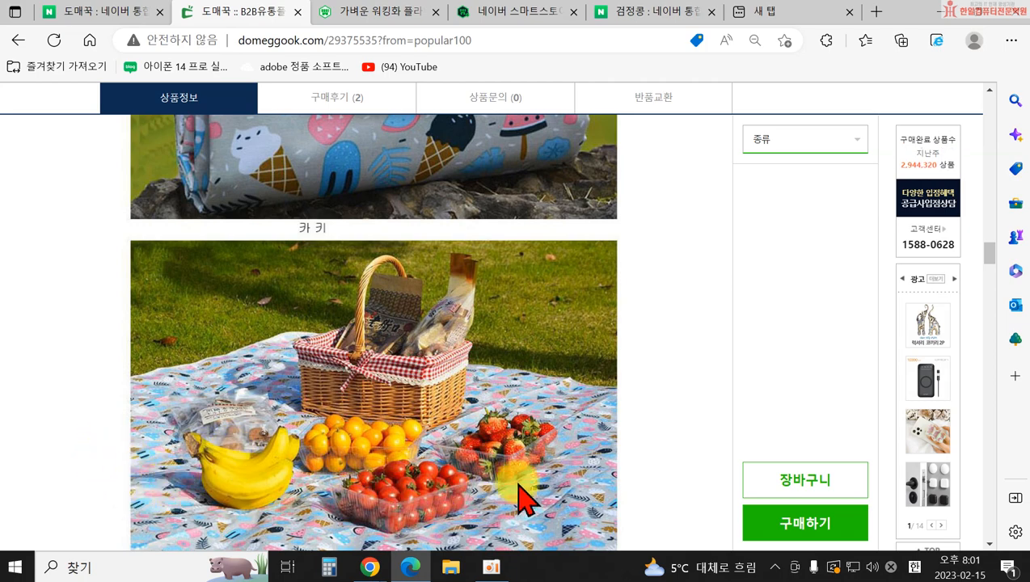
scroll(579, 495, "down", 2)
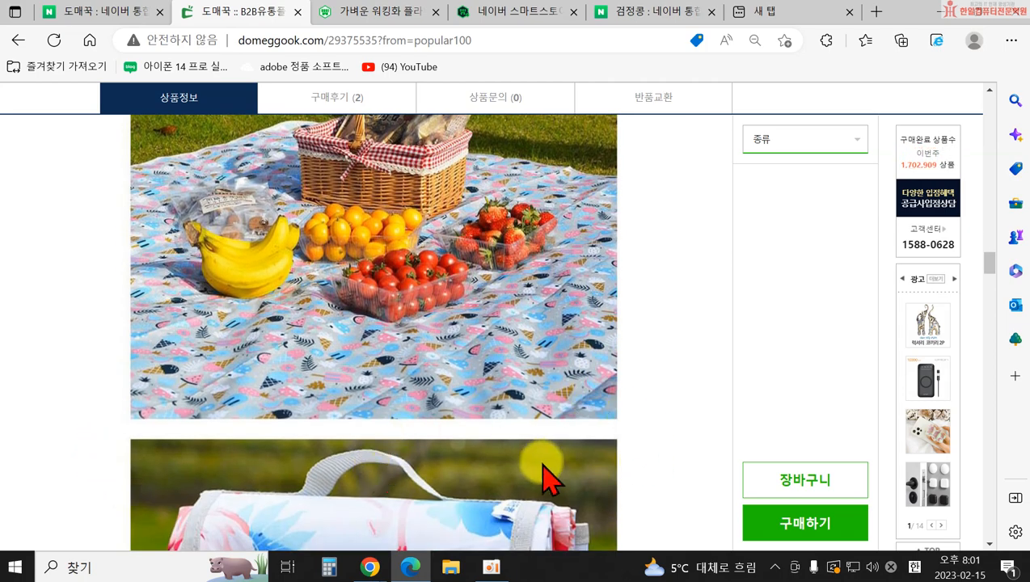
scroll(639, 485, "down", 2)
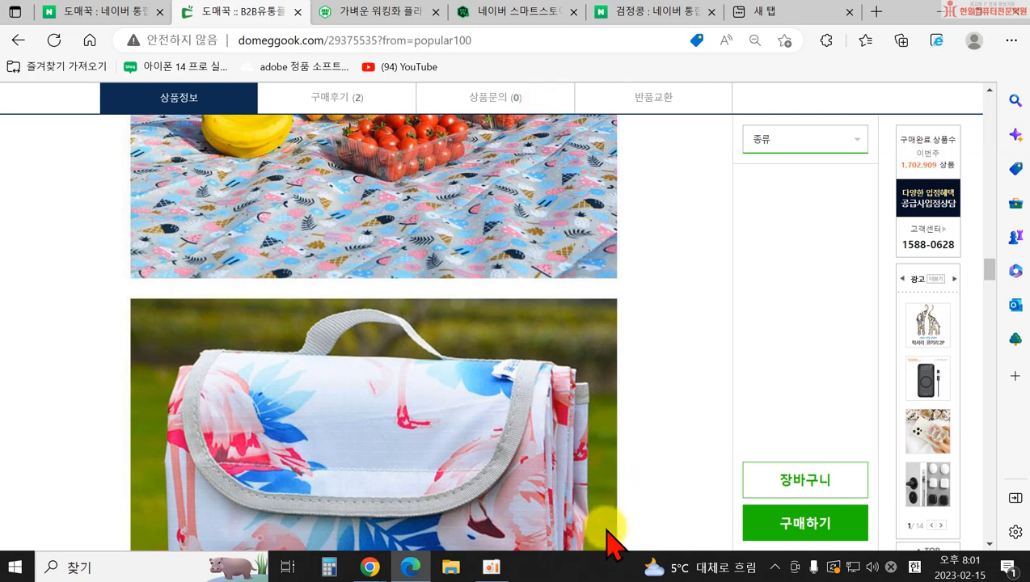
scroll(580, 483, "down", 1)
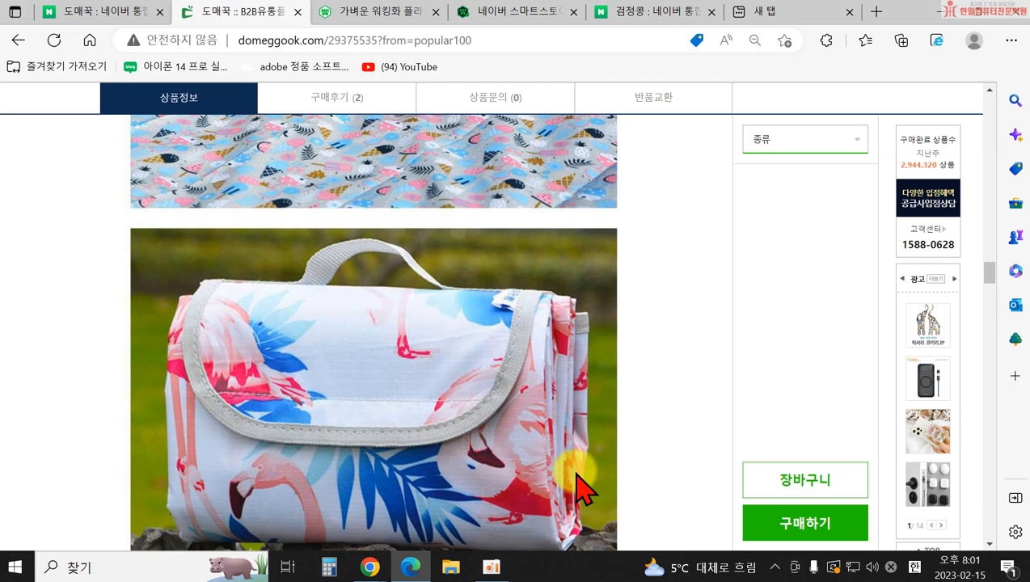
- Review the mat's delivery and option details and its 상품정보 section with the 상세설명 이미지 사용여부 entry
scroll(489, 455, "up", 10)
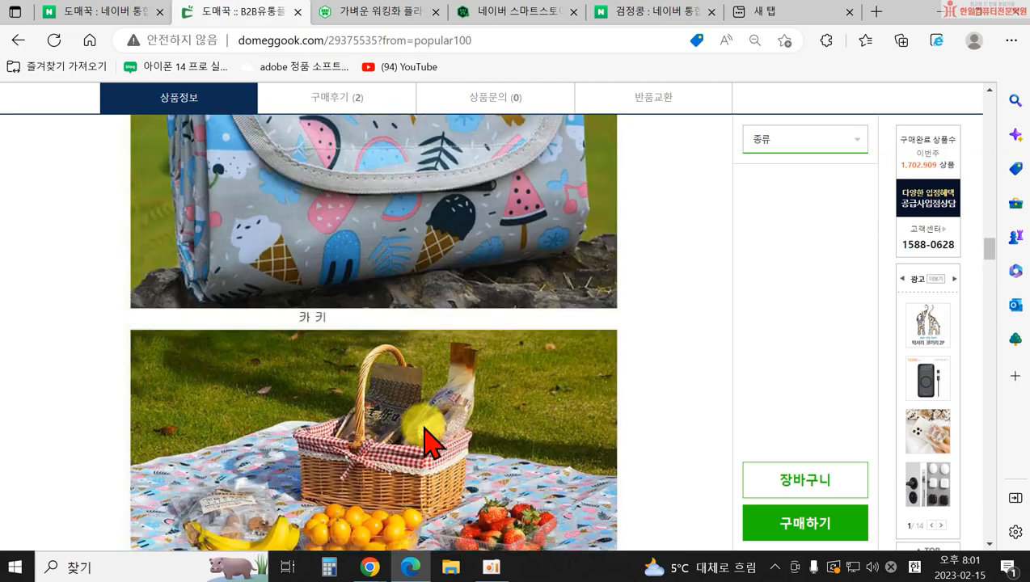
scroll(460, 457, "up", 5)
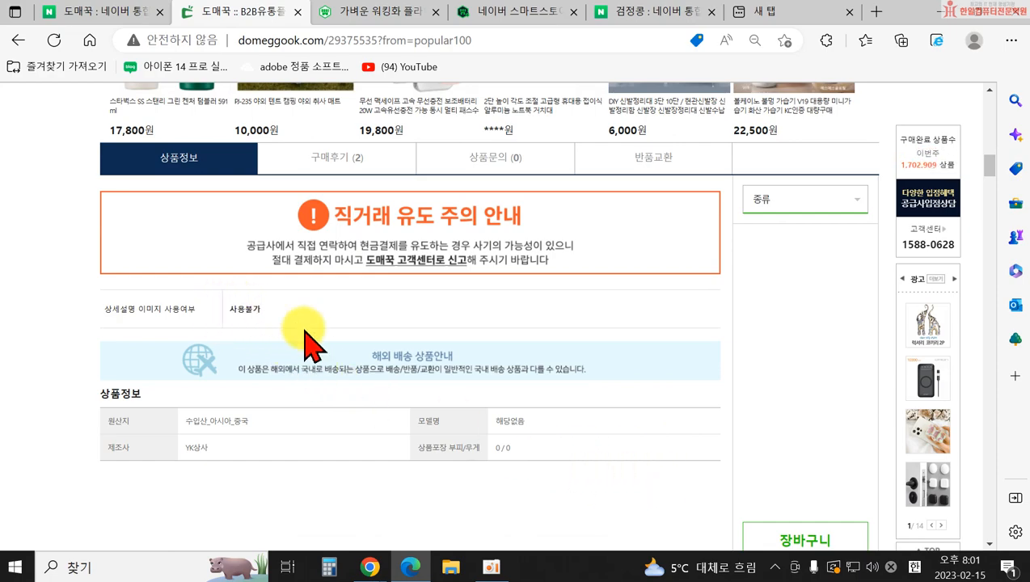
scroll(534, 453, "up", 3)
scroll(522, 506, "up", 8)
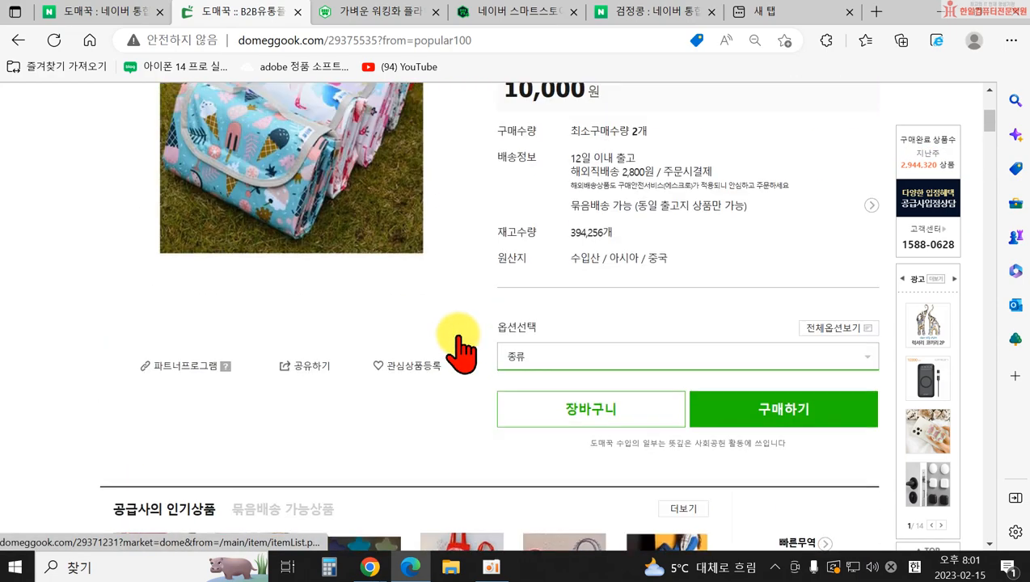
scroll(670, 481, "down", 2)
scroll(615, 483, "down", 6)
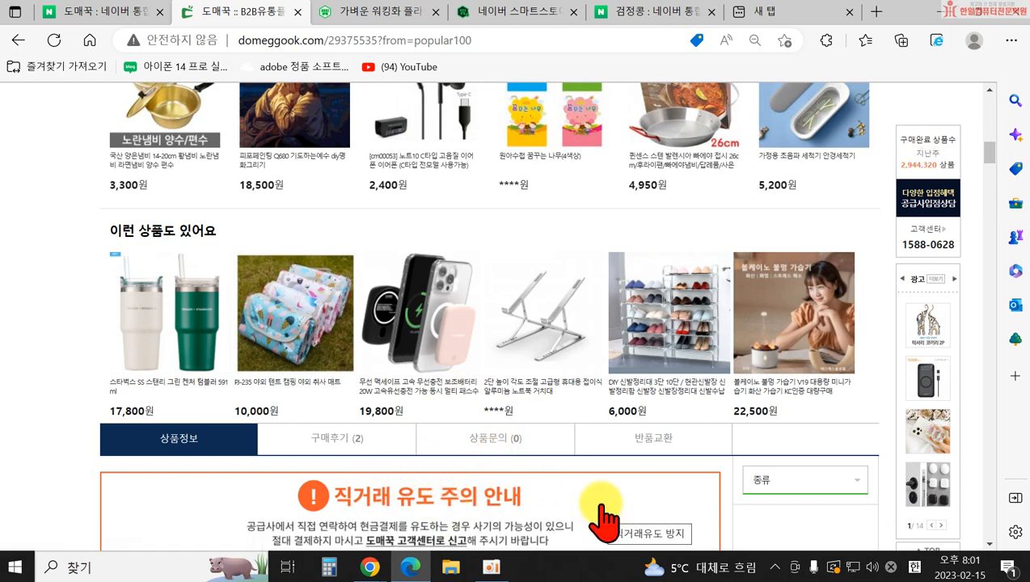
left_click(153, 433)
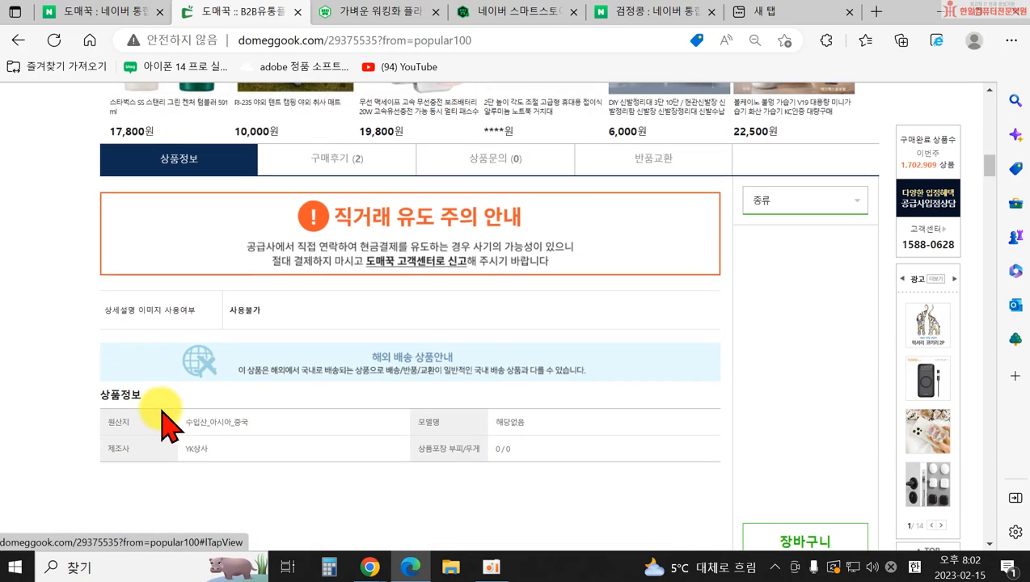
scroll(234, 312, "up", 2)
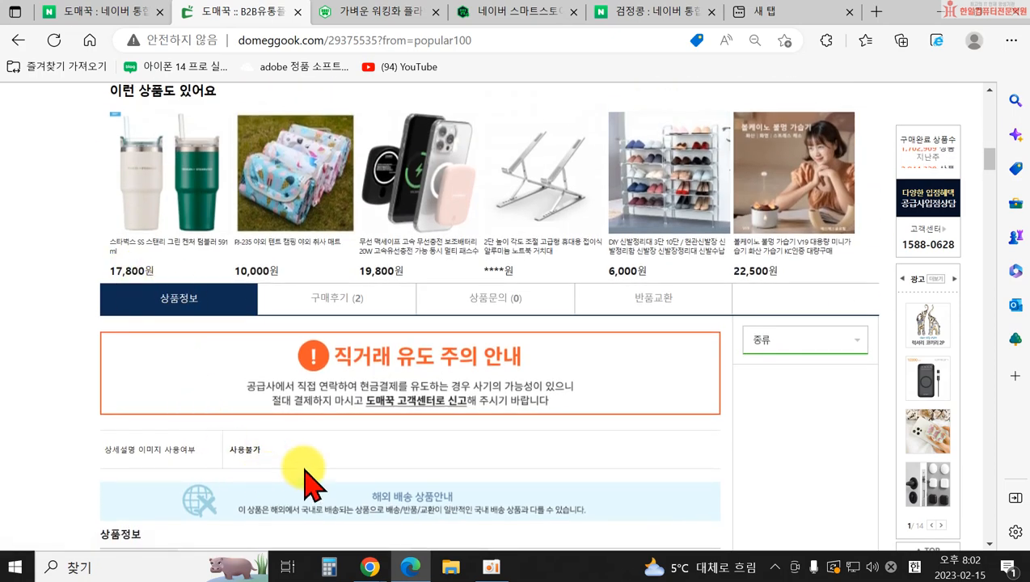
scroll(299, 475, "down", 3)
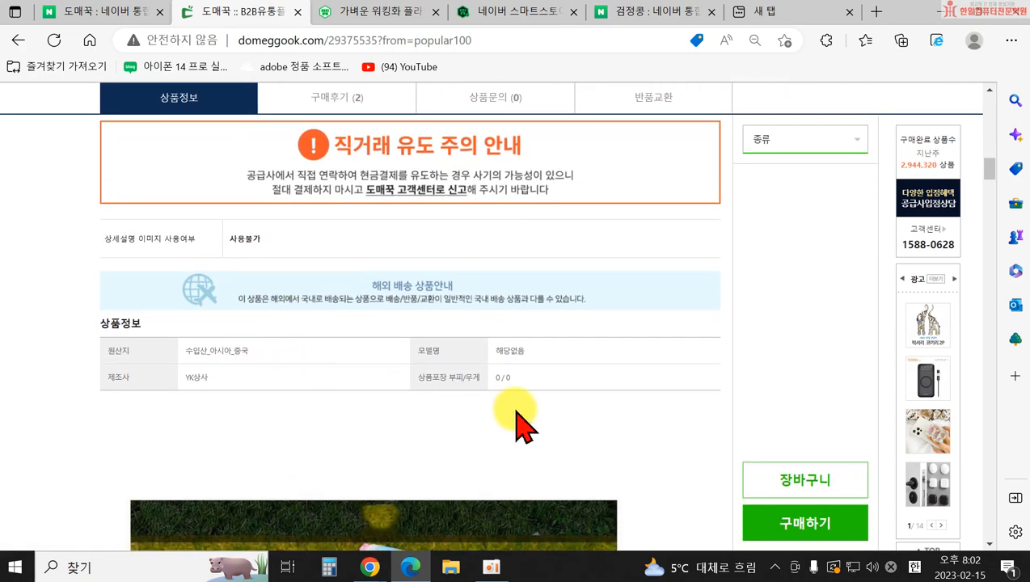
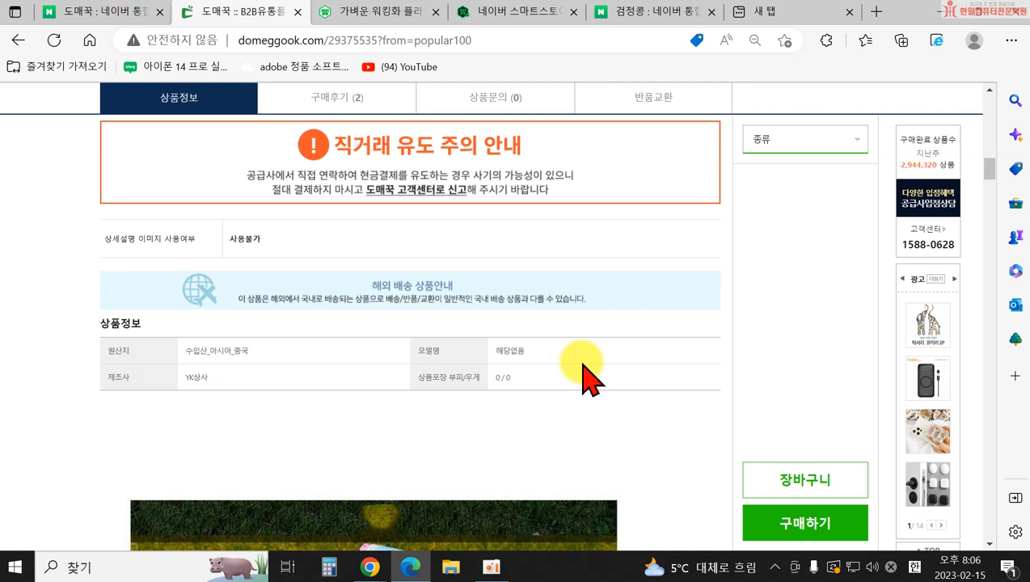
- Return to the 검정콩 search, open its shopping results and browse the black bean product listings
left_click(667, 13)
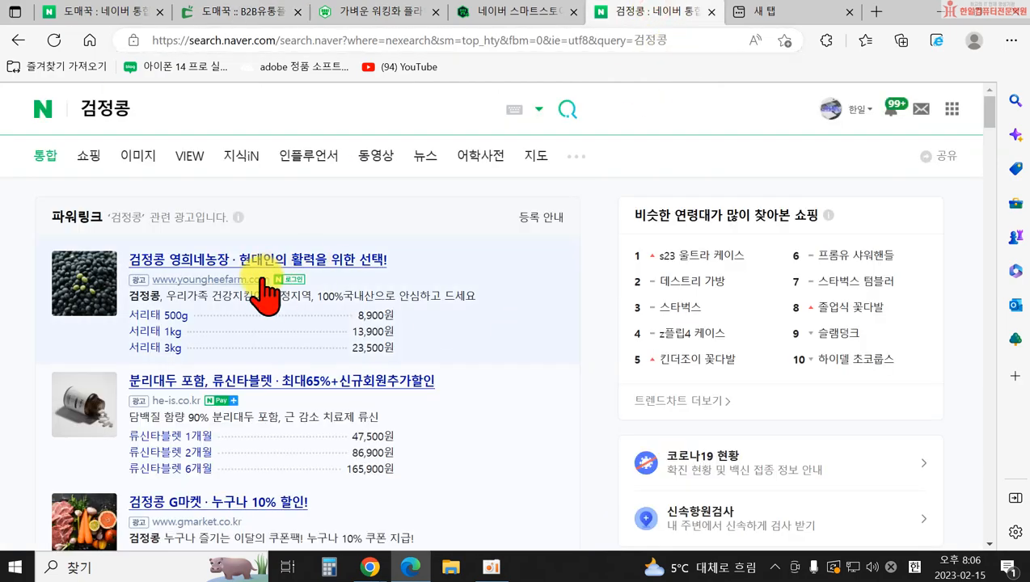
left_click(87, 156)
scroll(632, 409, "down", 5)
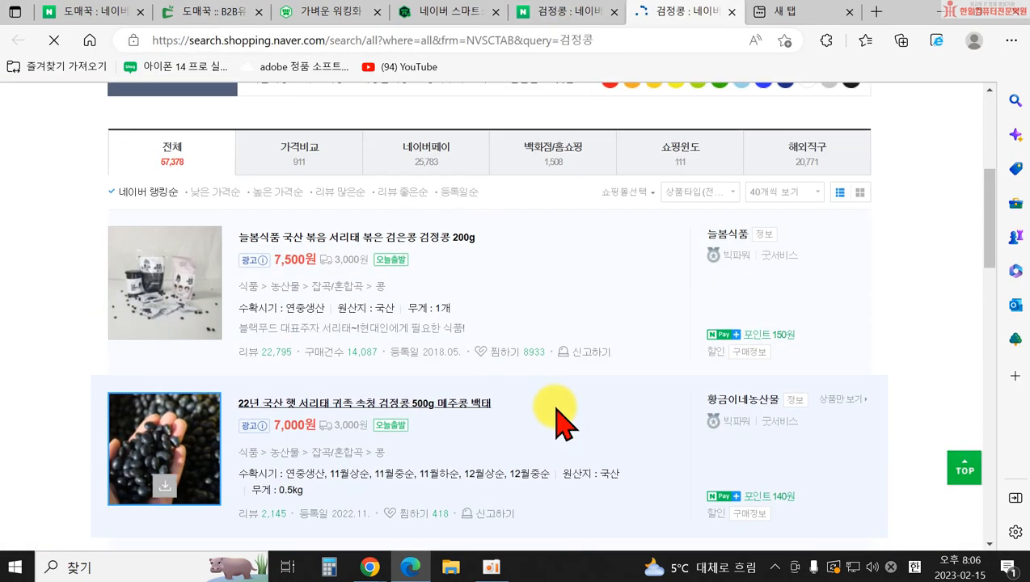
scroll(576, 348, "down", 5)
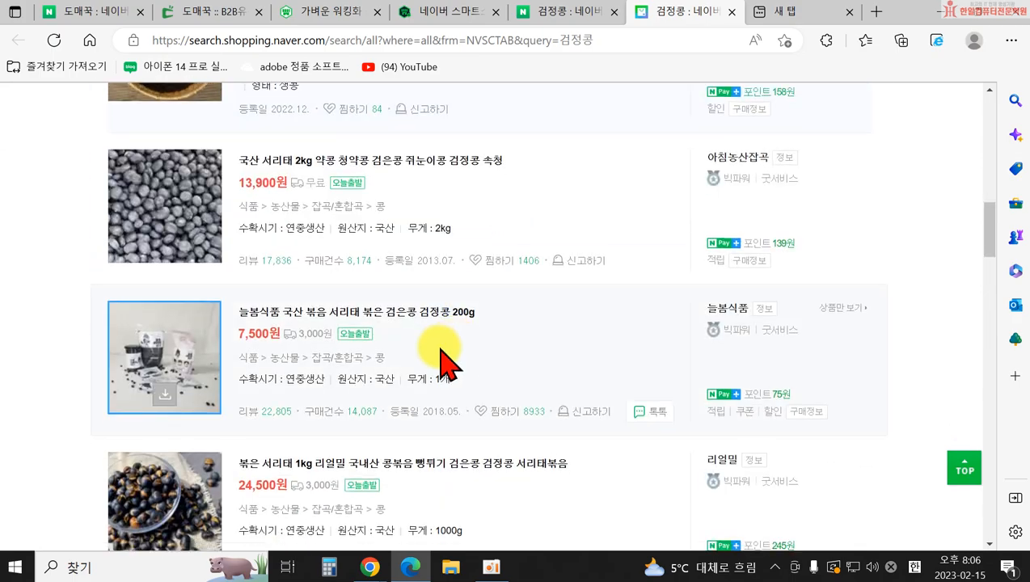
scroll(197, 404, "down", 5)
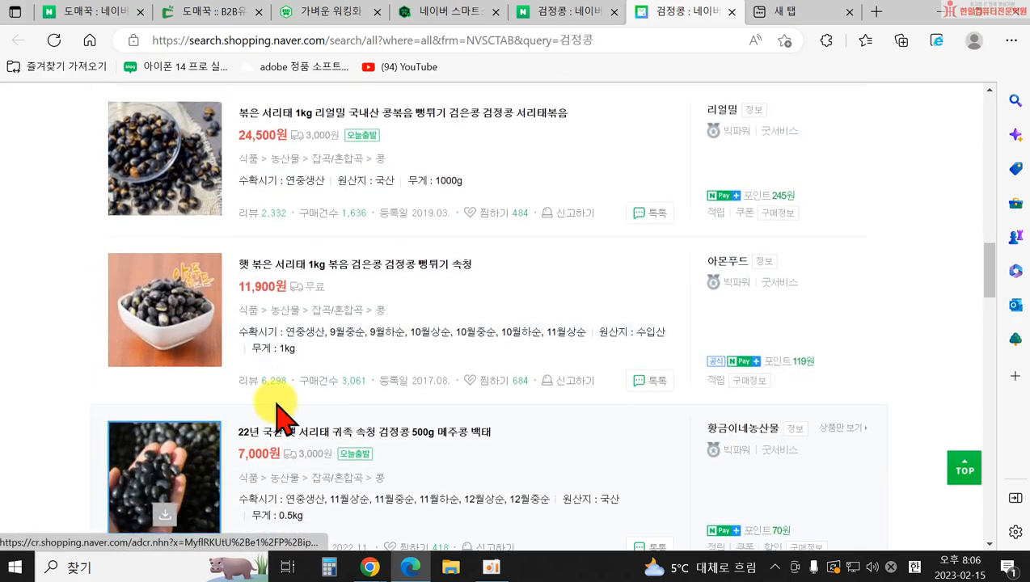
scroll(186, 366, "down", 3)
scroll(194, 356, "down", 10)
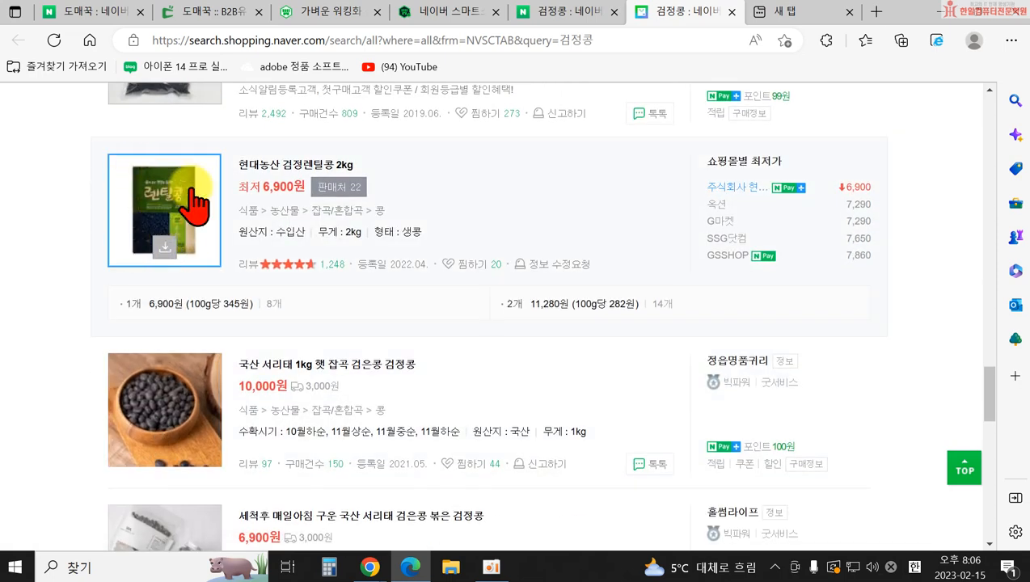
scroll(226, 218, "up", 1)
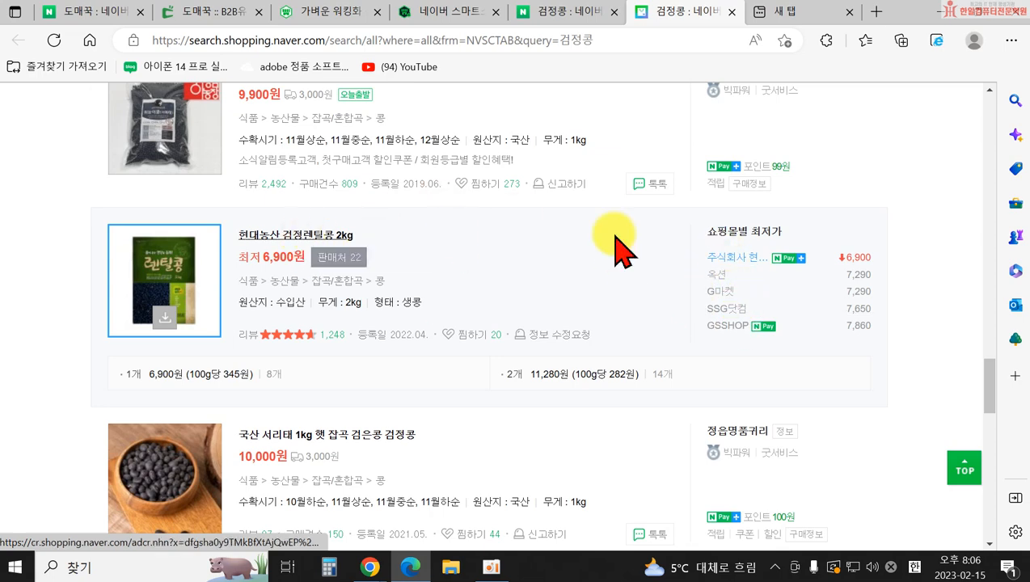
- Open the 현대농산 검정렌틸콩 2kg price comparison and check the 옥션 and SSG.COM product pages, closing each one
left_click(280, 236)
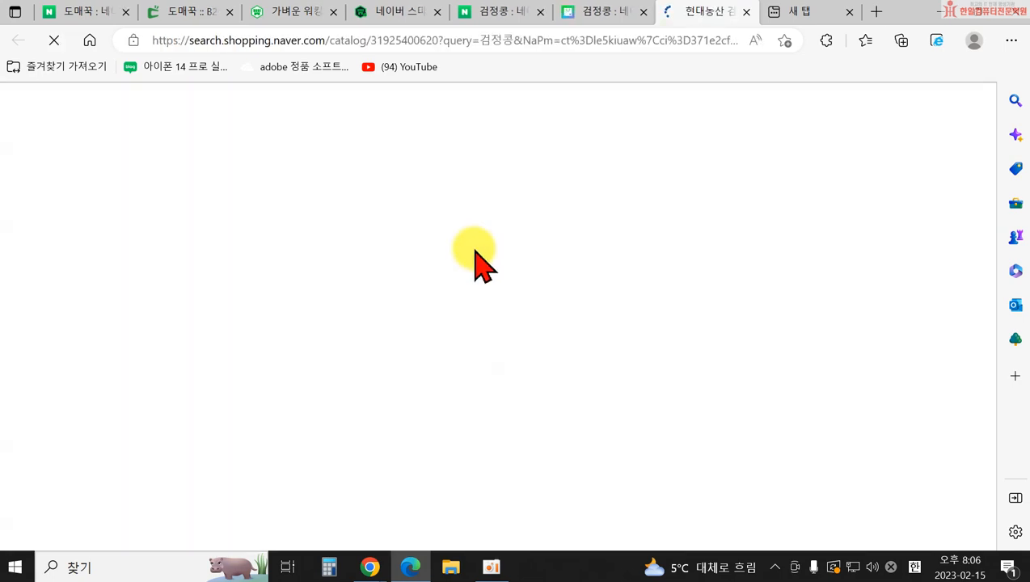
scroll(302, 276, "down", 3)
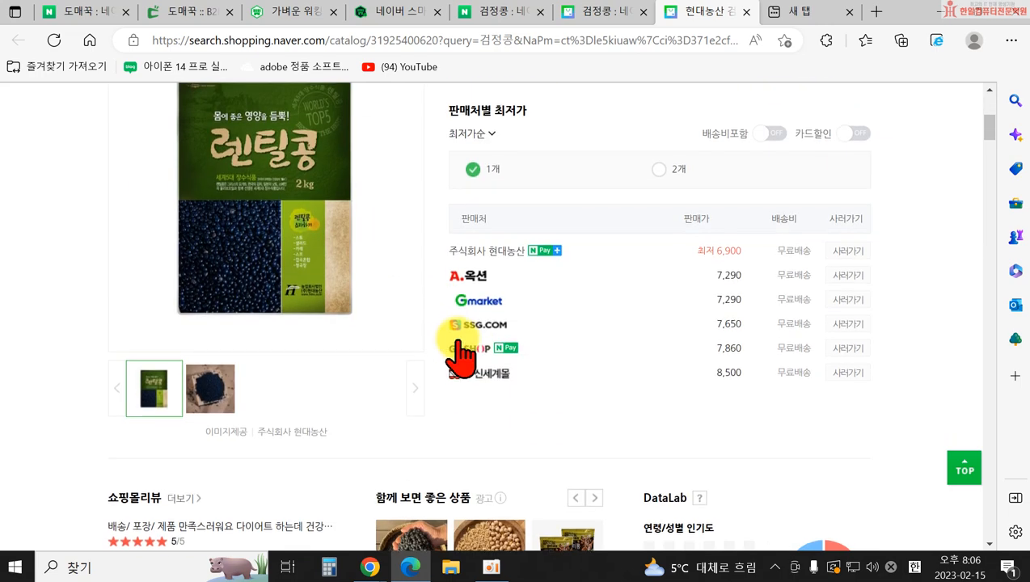
left_click(475, 279)
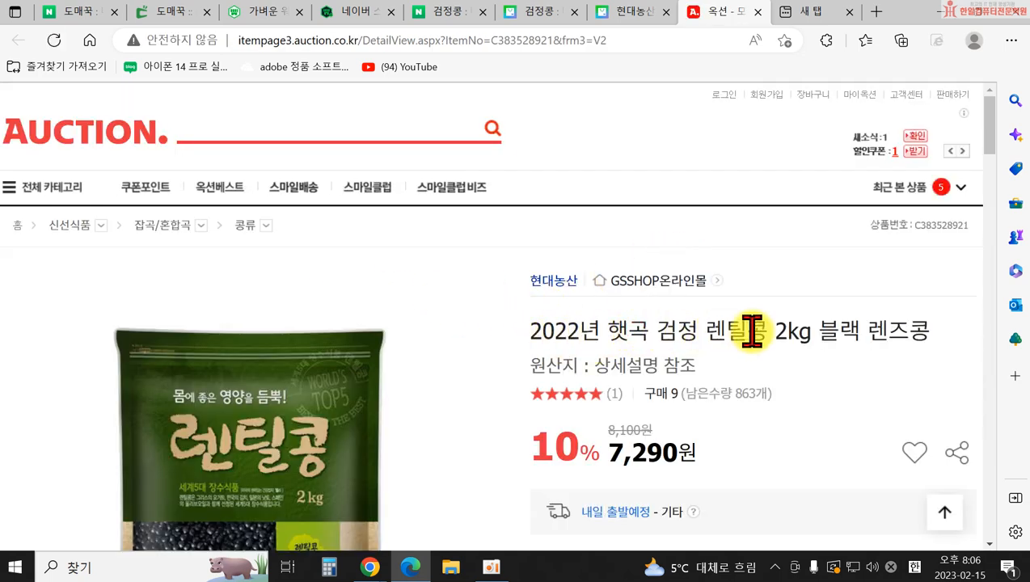
left_click(761, 11)
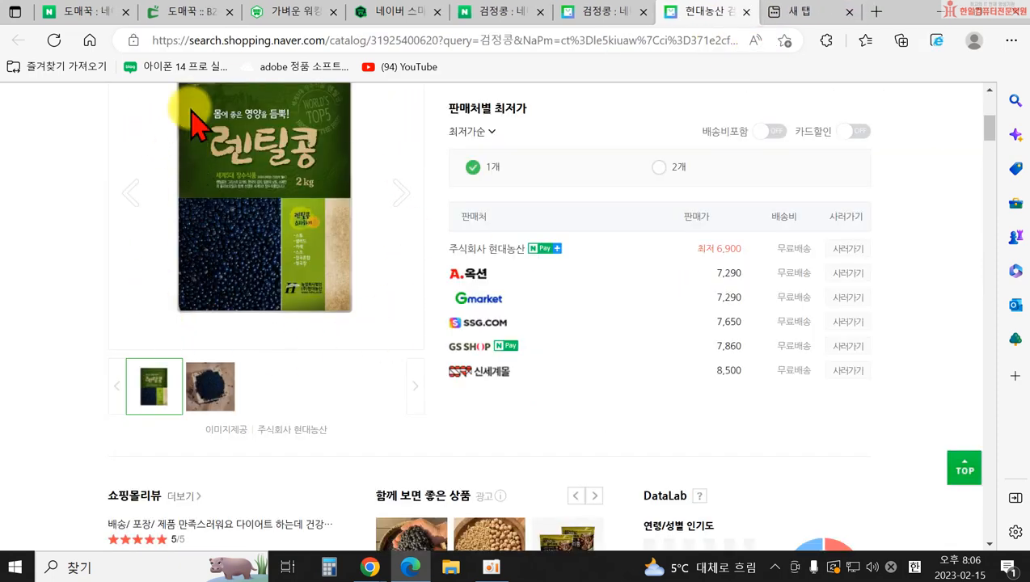
left_click(476, 327)
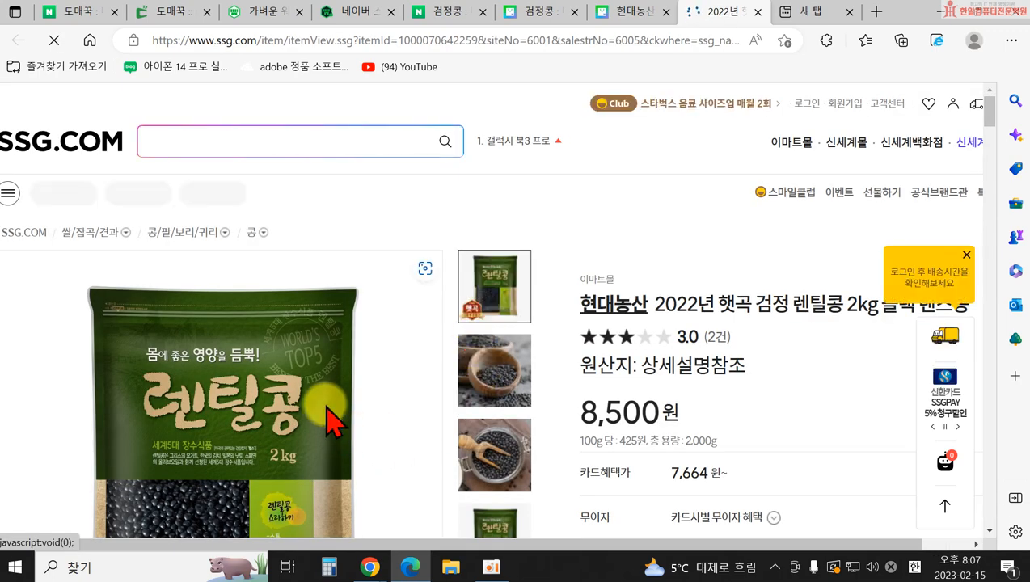
scroll(267, 484, "down", 2)
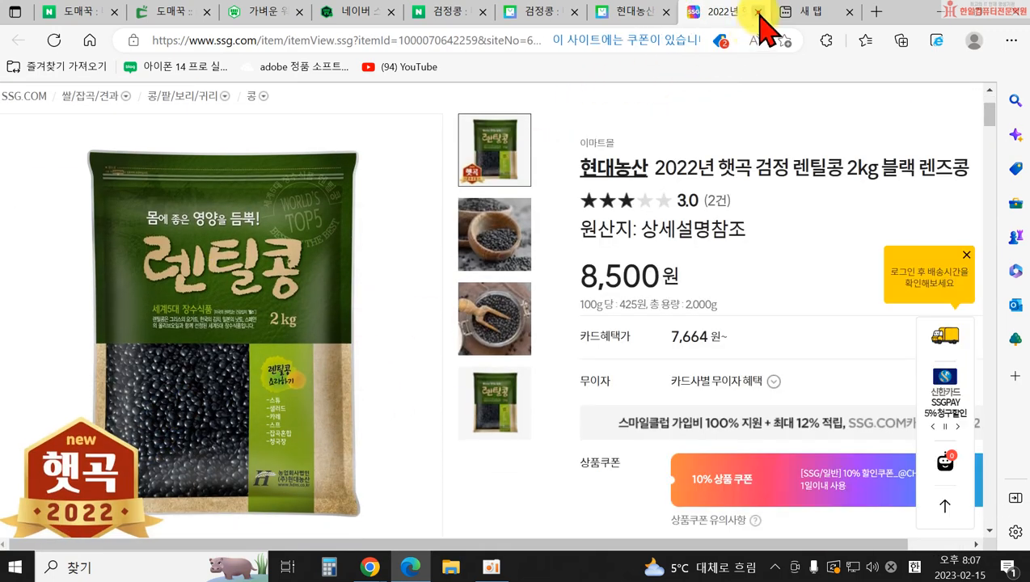
left_click(757, 11)
scroll(266, 277, "up", 1)
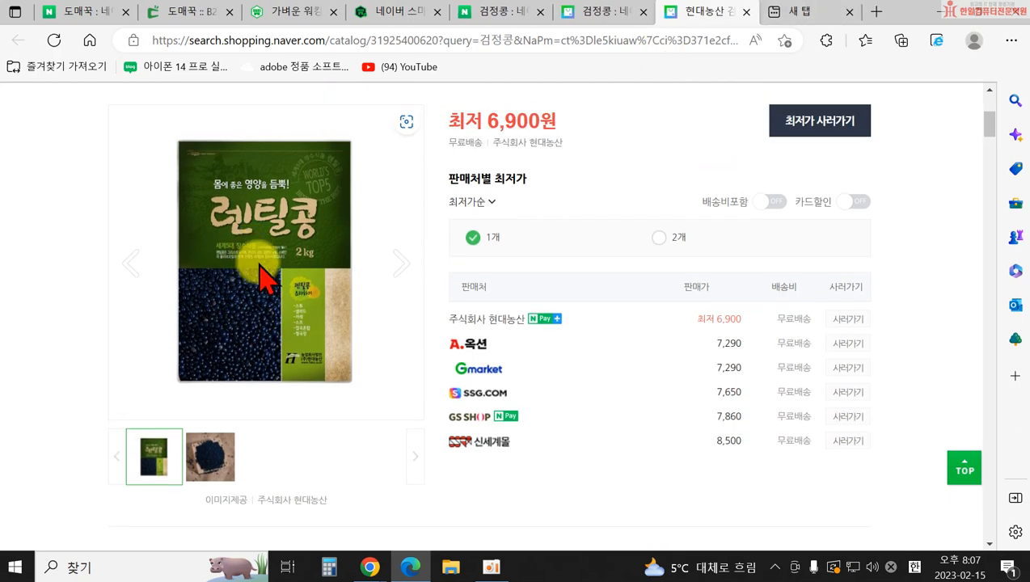
- Open the 주식회사 현대농산 smart store page for the lentils and open the browser's DevTools on it
left_click(488, 320)
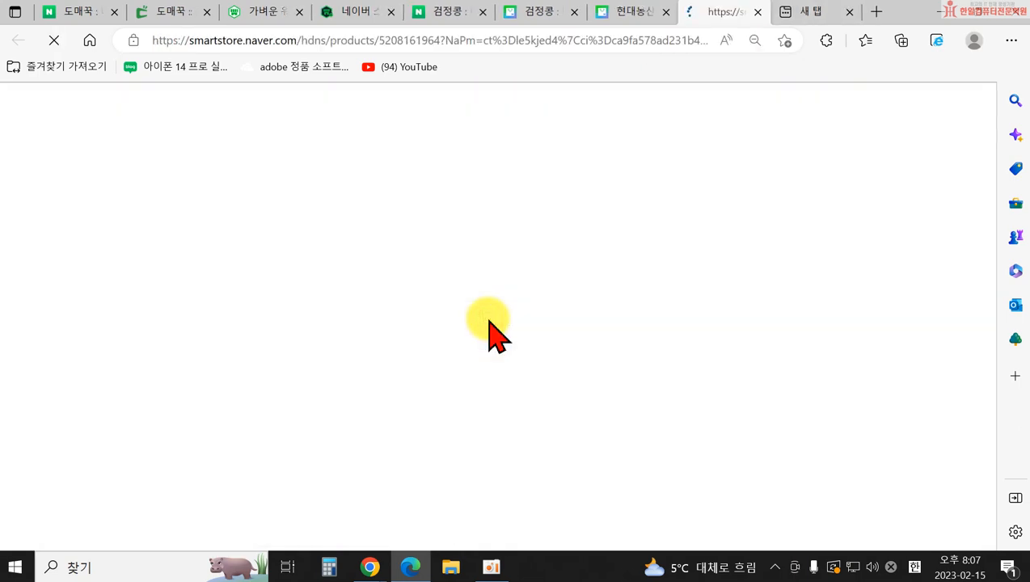
scroll(465, 344, "down", 2)
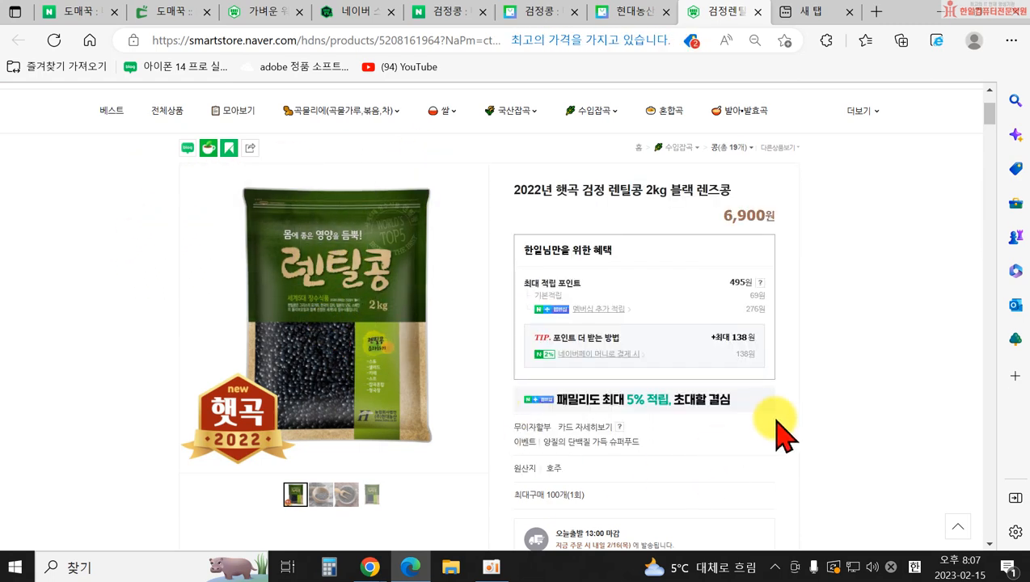
key("F12")
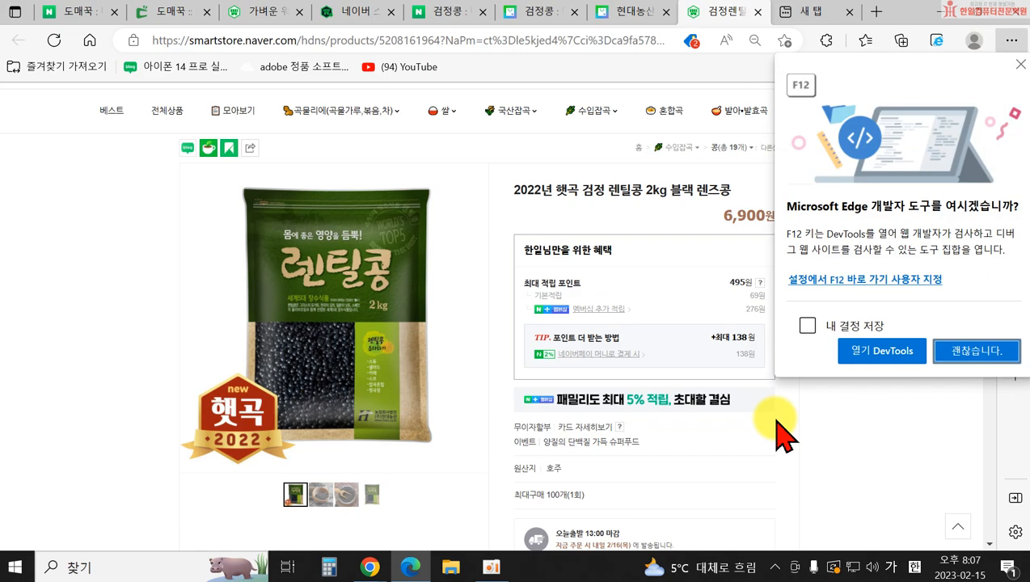
left_click(895, 356)
scroll(874, 373, "down", 3)
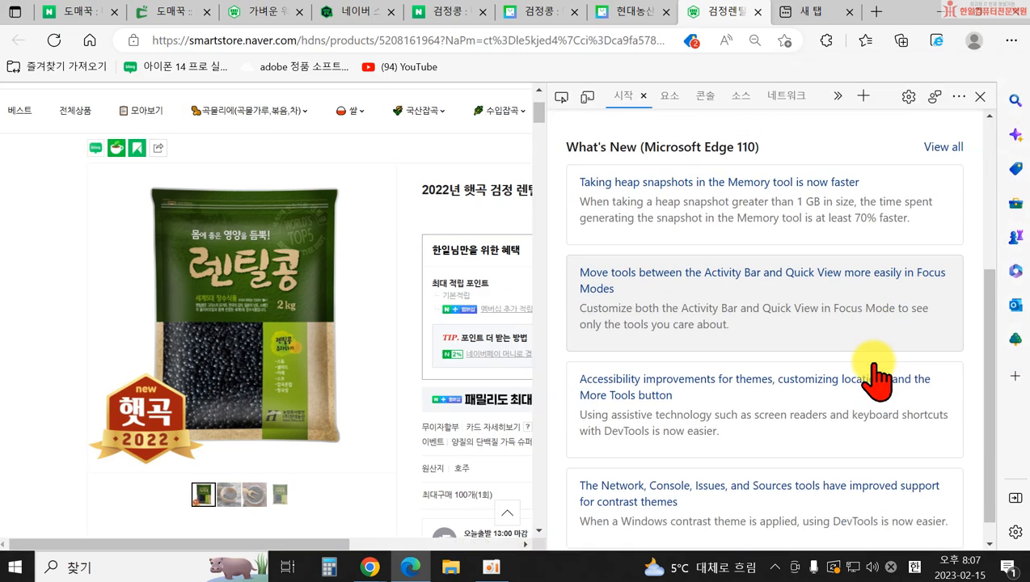
scroll(918, 275, "up", 3)
scroll(916, 279, "up", 1)
- Enable JavaScript 사용 안 함 in the DevTools settings and check the context options over the lentil product photo
left_click(907, 99)
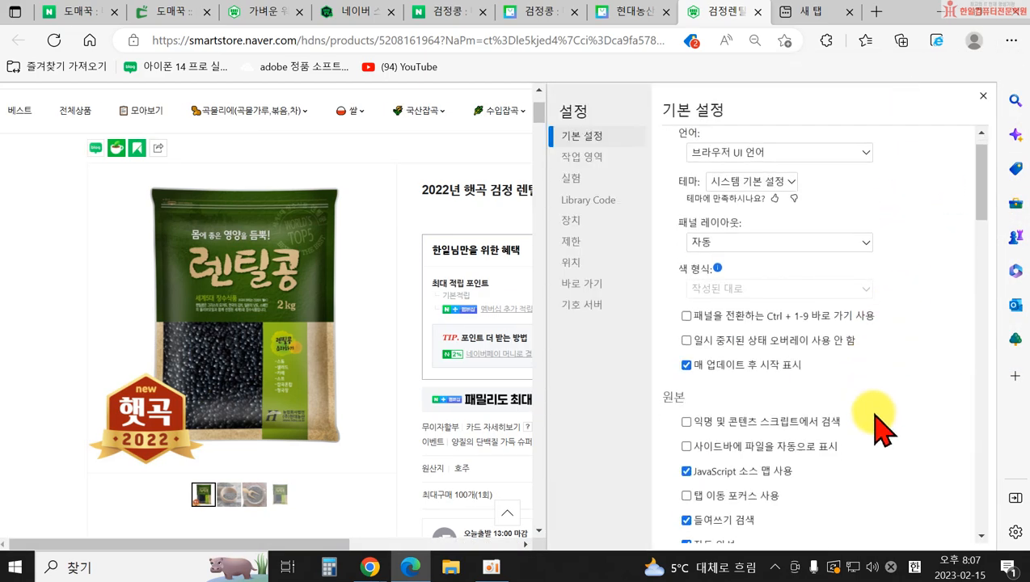
scroll(880, 426, "down", 10)
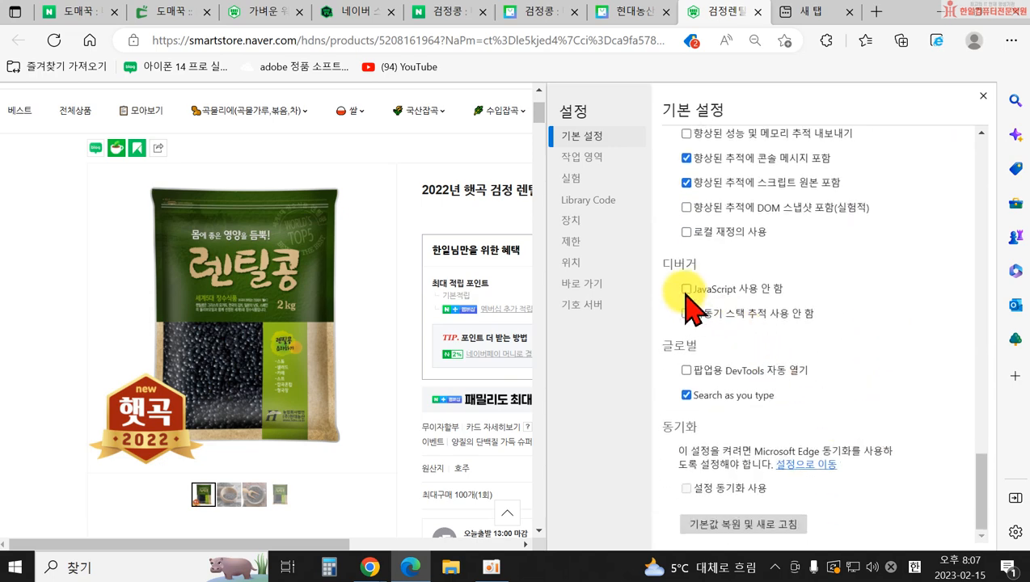
left_click(686, 289)
right_click(286, 323)
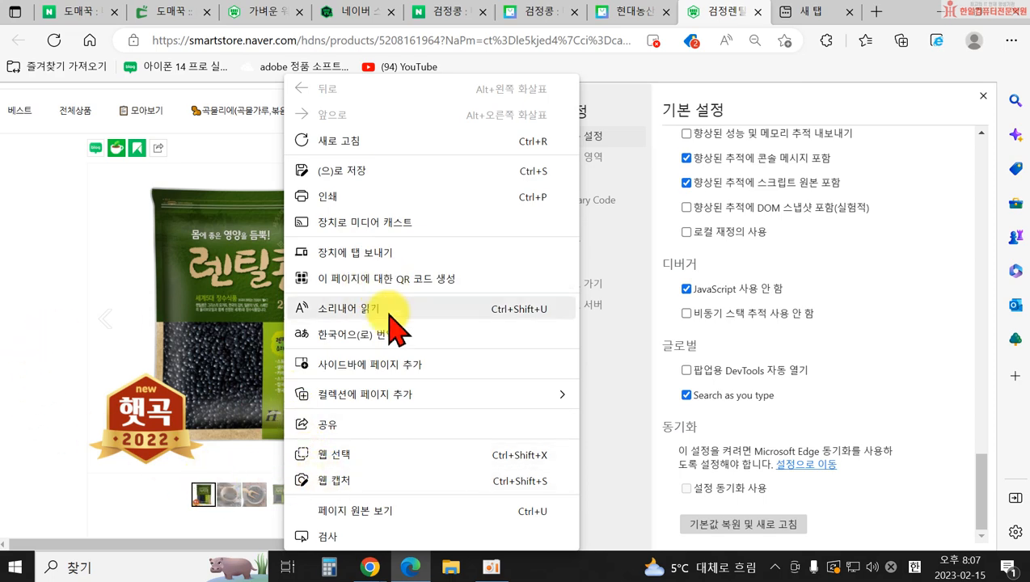
left_click(53, 261)
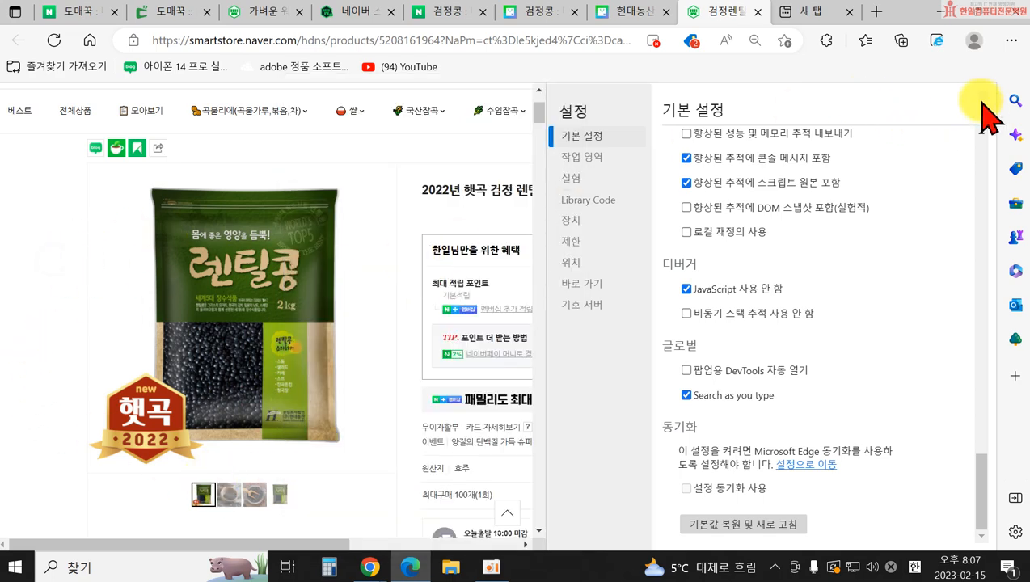
left_click(982, 102)
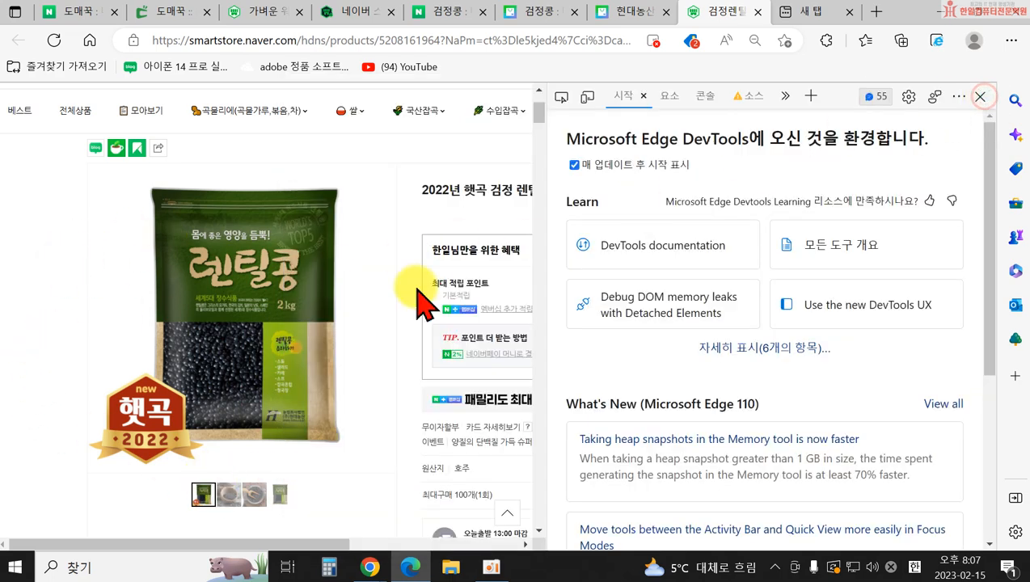
- Close the DevTools on the 현대농산 lentil product page and keep the browser window maximized
left_click(980, 98)
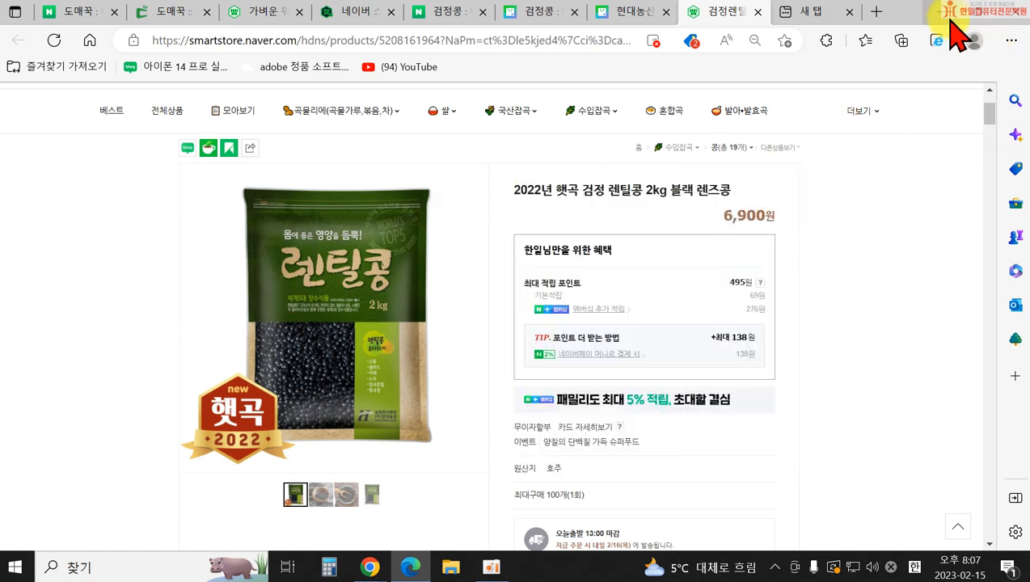
left_click(977, 13)
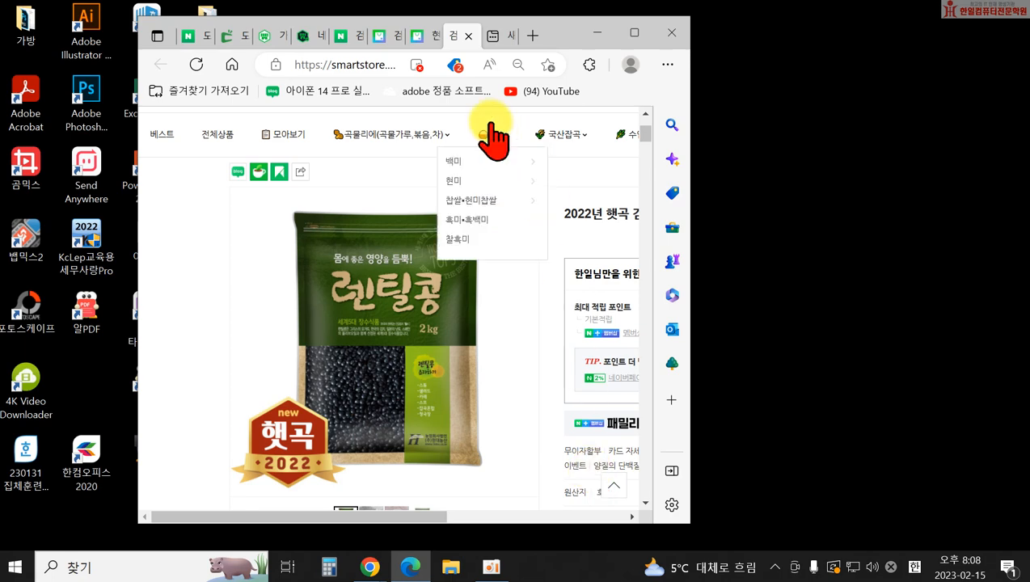
left_click(634, 34)
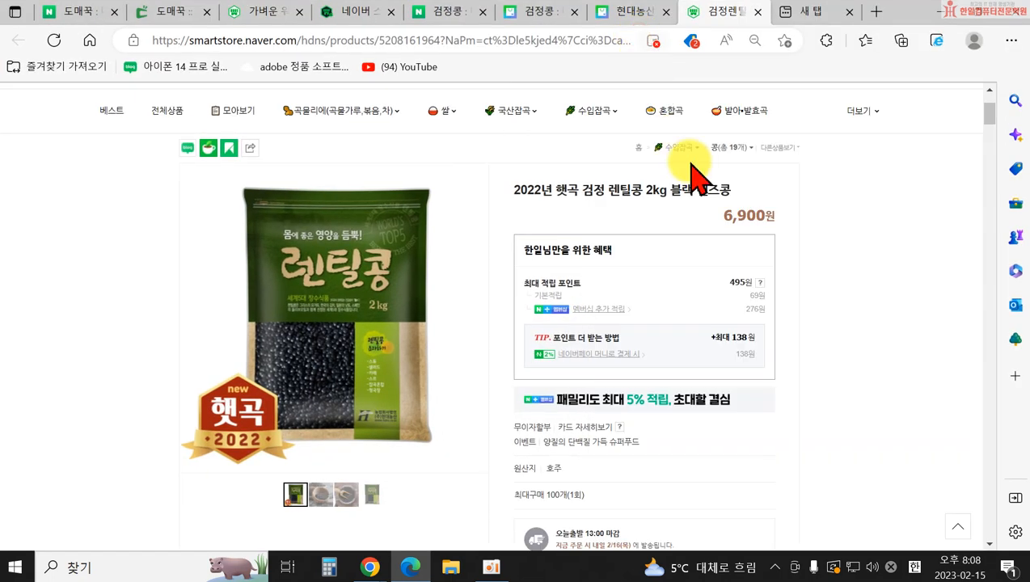
- Open the GS SHOP offer from the 현대농산 검정렌틸콩 price comparison, dismiss the pop-up notice, view its product images and close the page
left_click(651, 13)
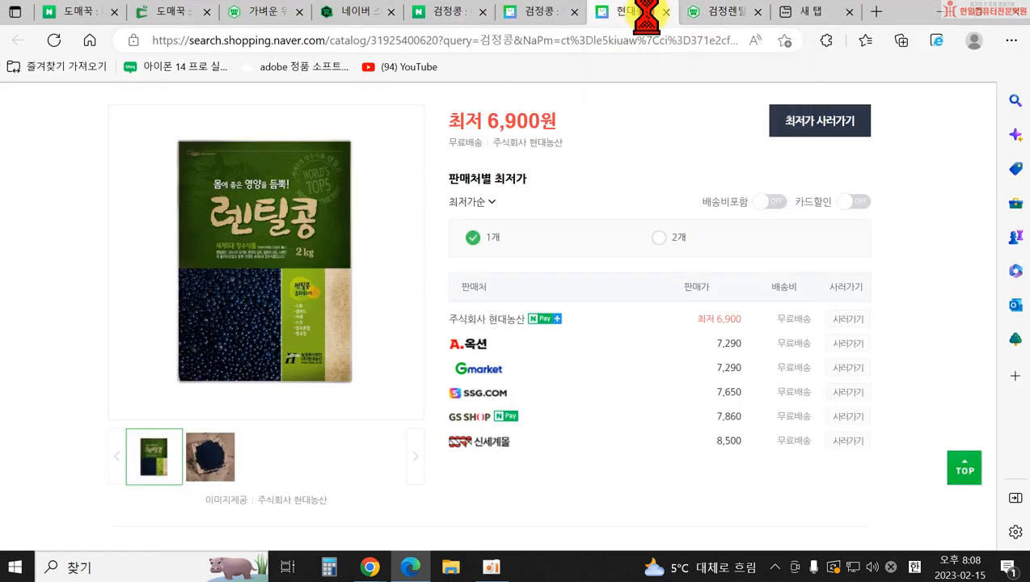
left_click(489, 427)
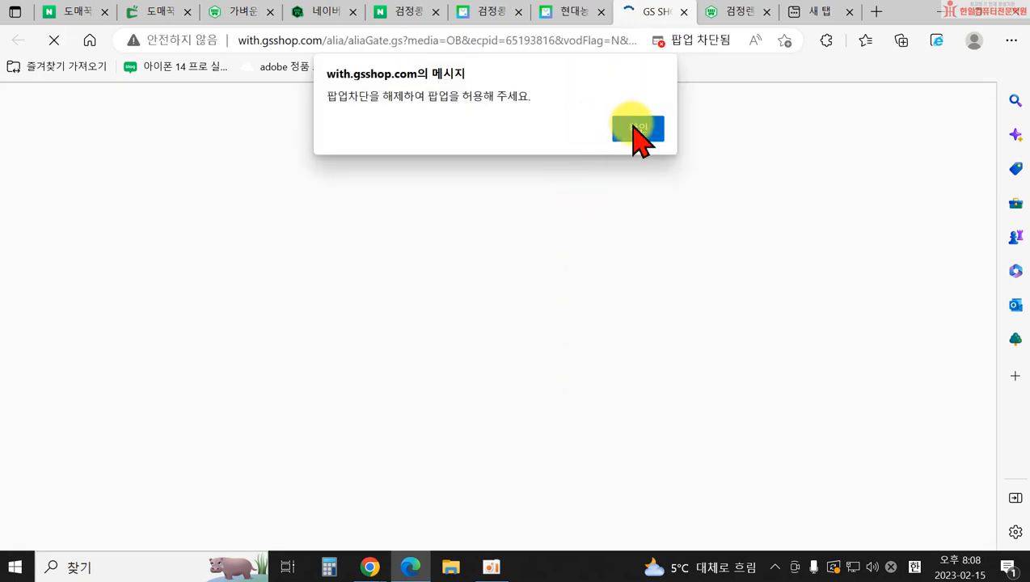
left_click(641, 127)
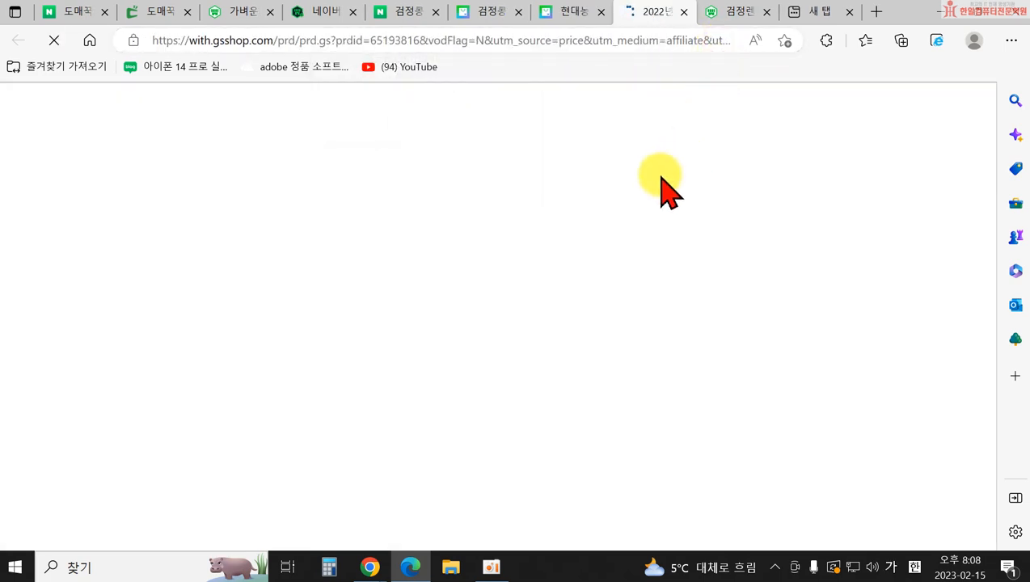
scroll(638, 300, "down", 3)
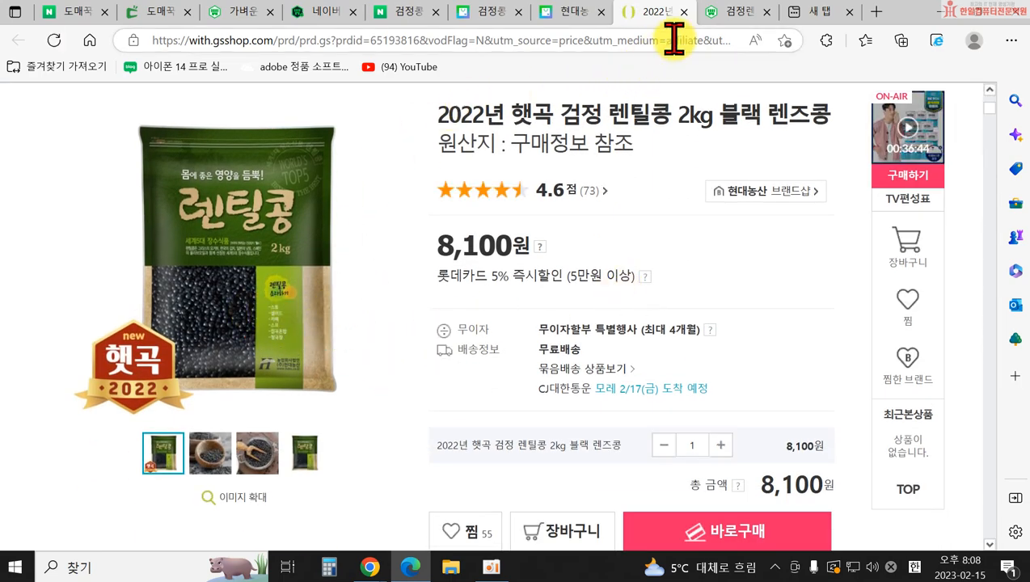
left_click(683, 12)
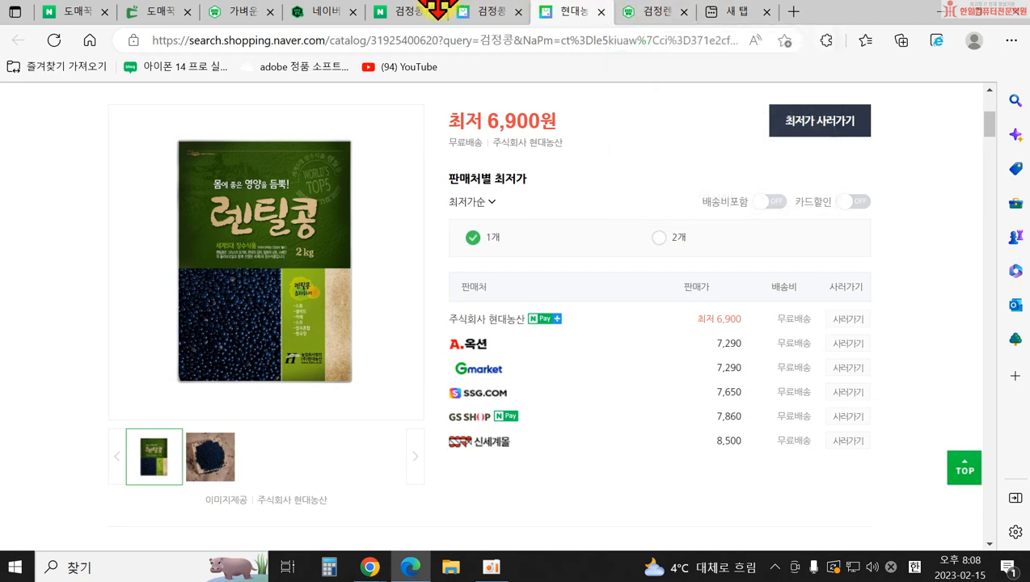
- Return to the product registration form and complete the video upload with the third thumbnail as its representative image
left_click(365, 11)
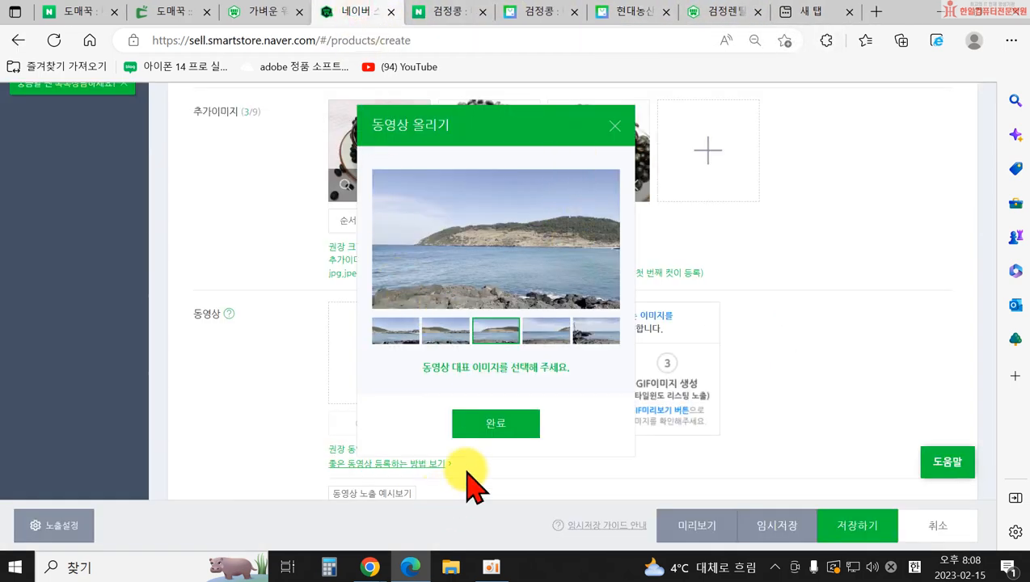
left_click(490, 427)
- Examine the recommended image size and enlargement note under the main product image in the 상품이미지 section
scroll(525, 364, "up", 3)
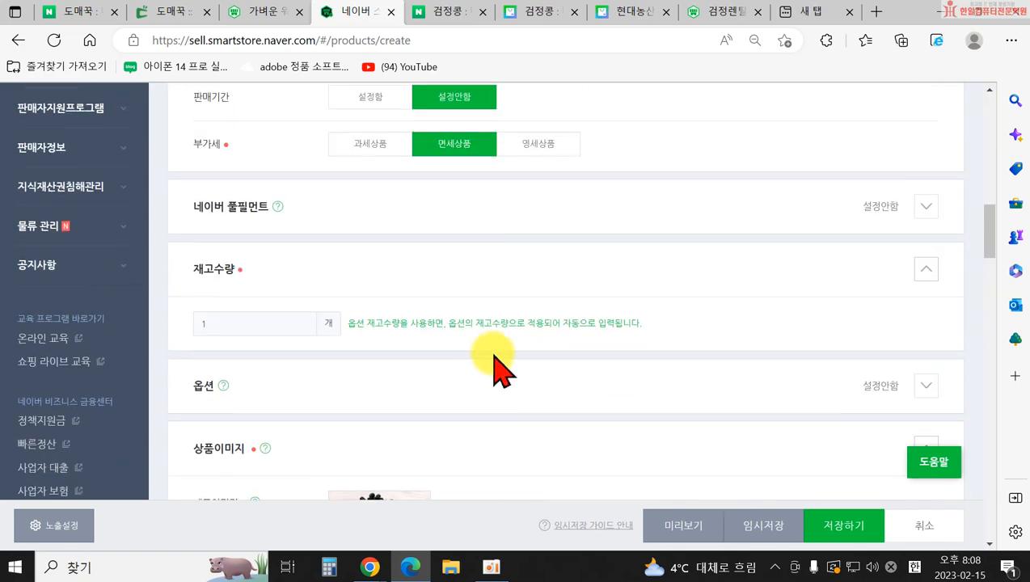
scroll(470, 390, "down", 4)
left_click_drag(372, 326, 425, 326)
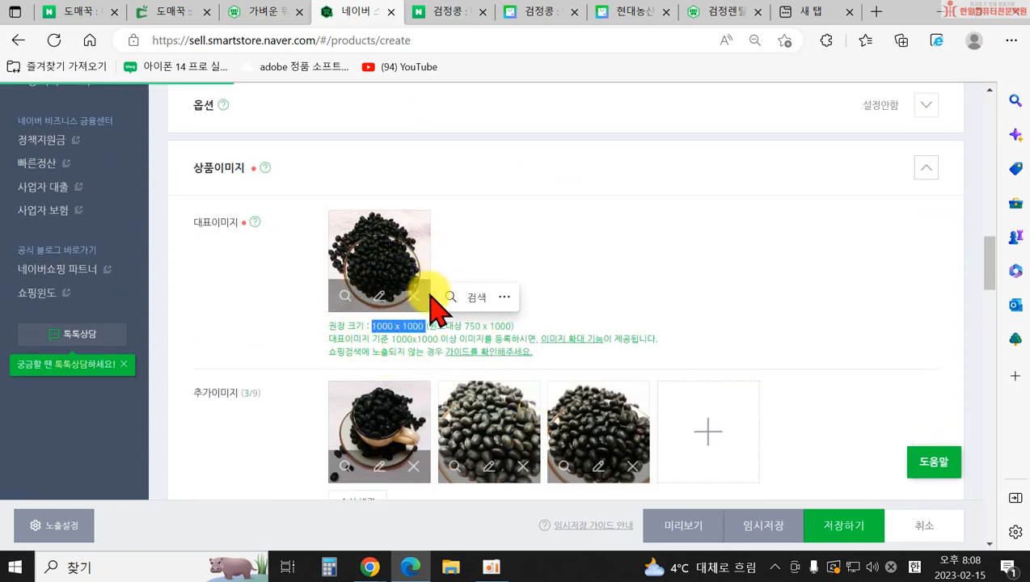
left_click_drag(540, 339, 673, 340)
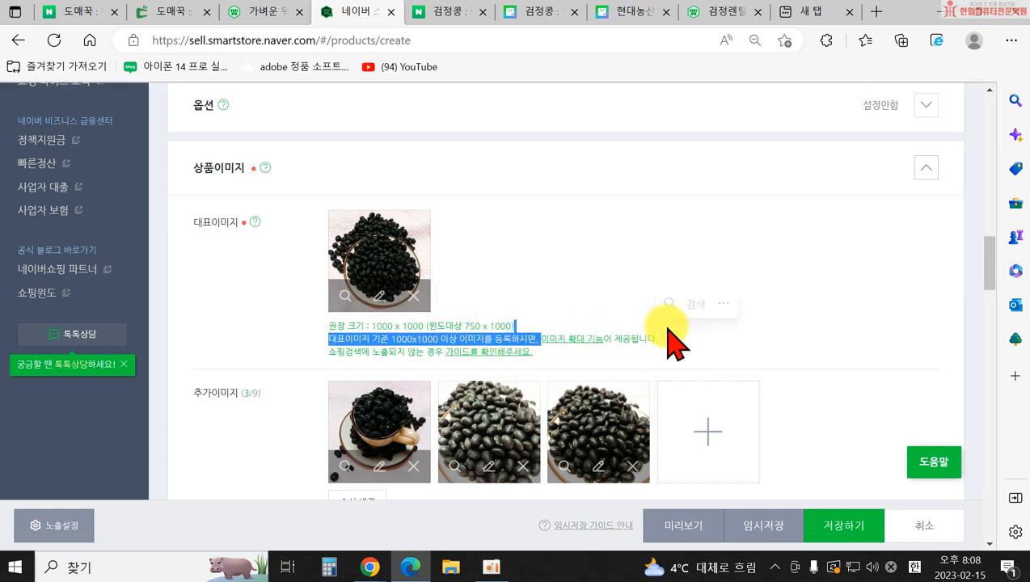
left_click(679, 349)
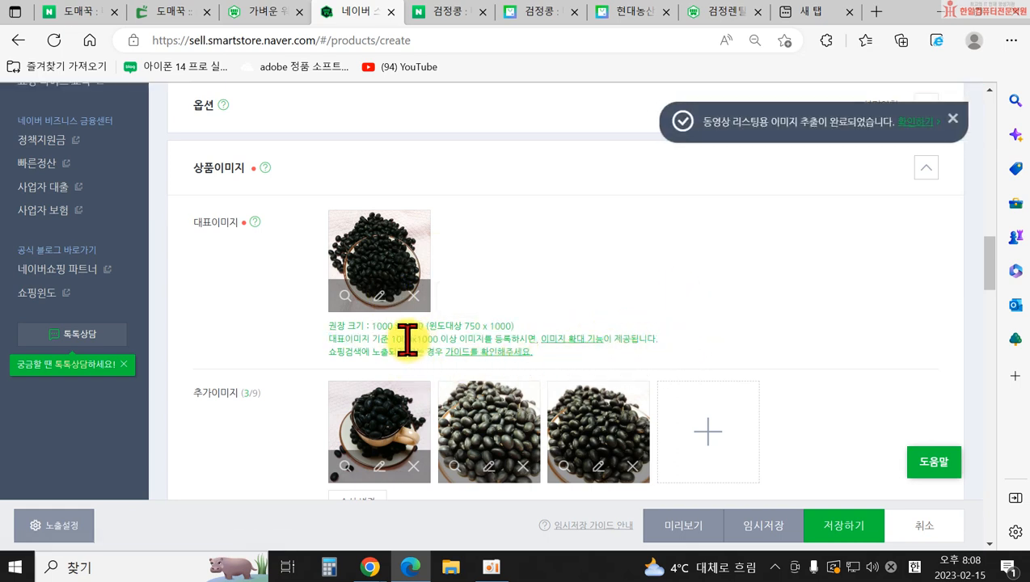
left_click_drag(441, 338, 441, 339)
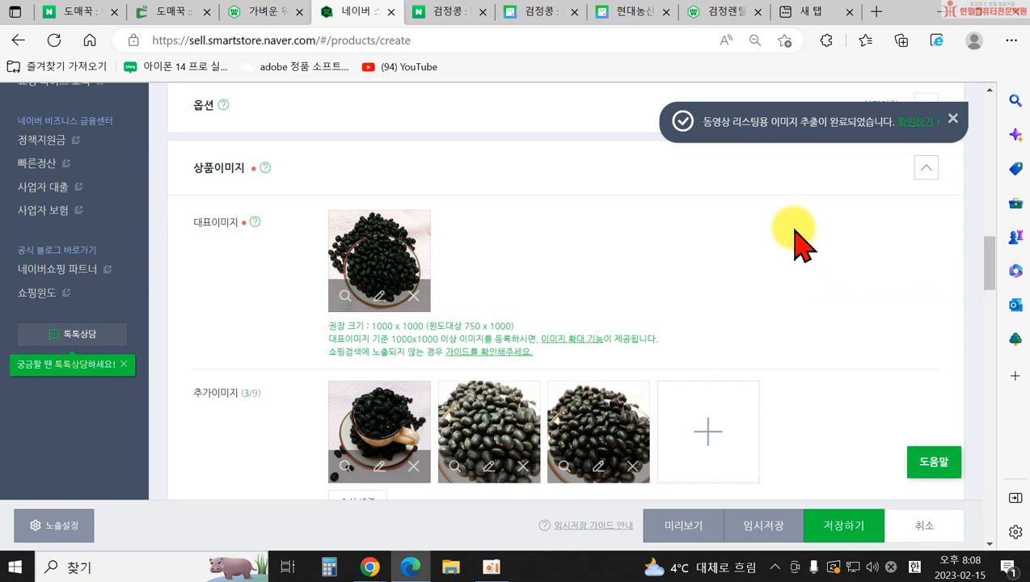
- Open the 신세계몰 offer from the 현대농산 lentil price comparison and look over its product images and details
left_click(639, 12)
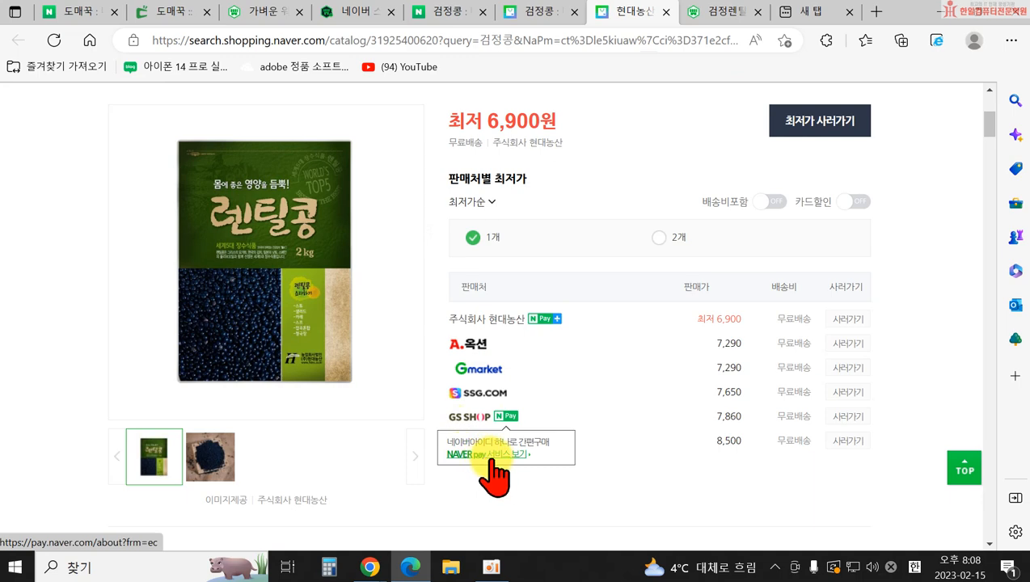
left_click(476, 443)
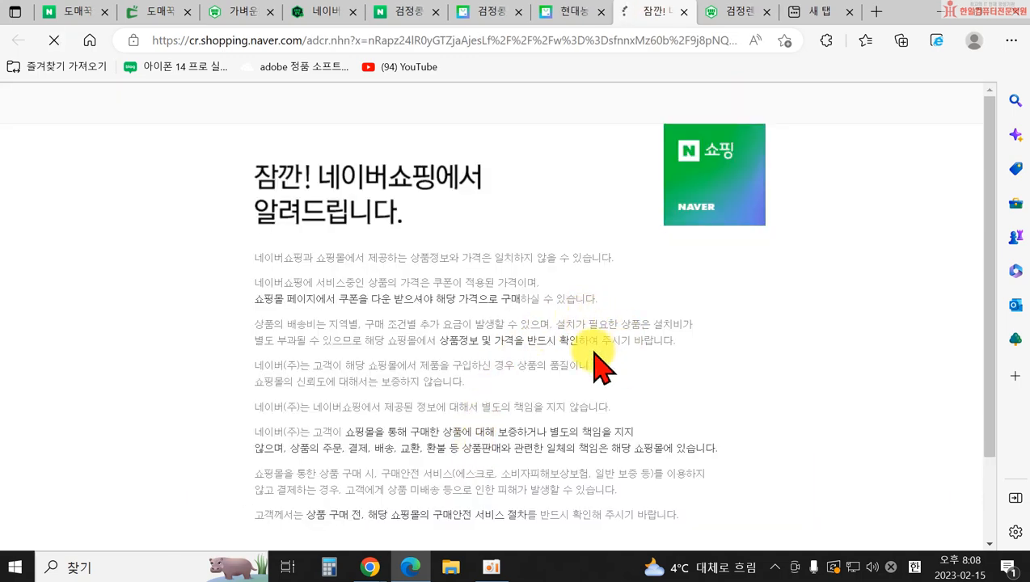
scroll(627, 372, "down", 4)
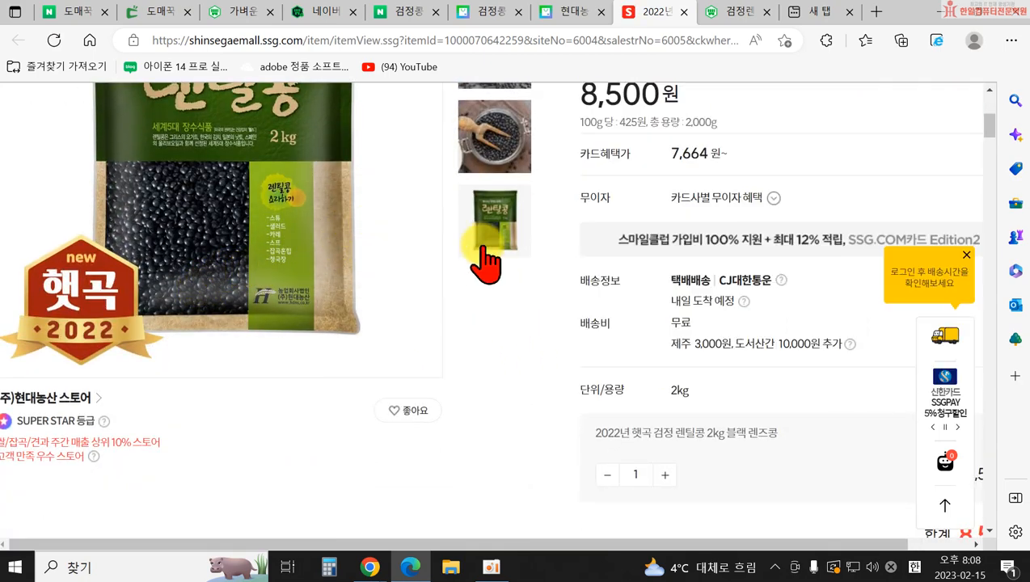
scroll(485, 266, "up", 3)
scroll(736, 360, "down", 1)
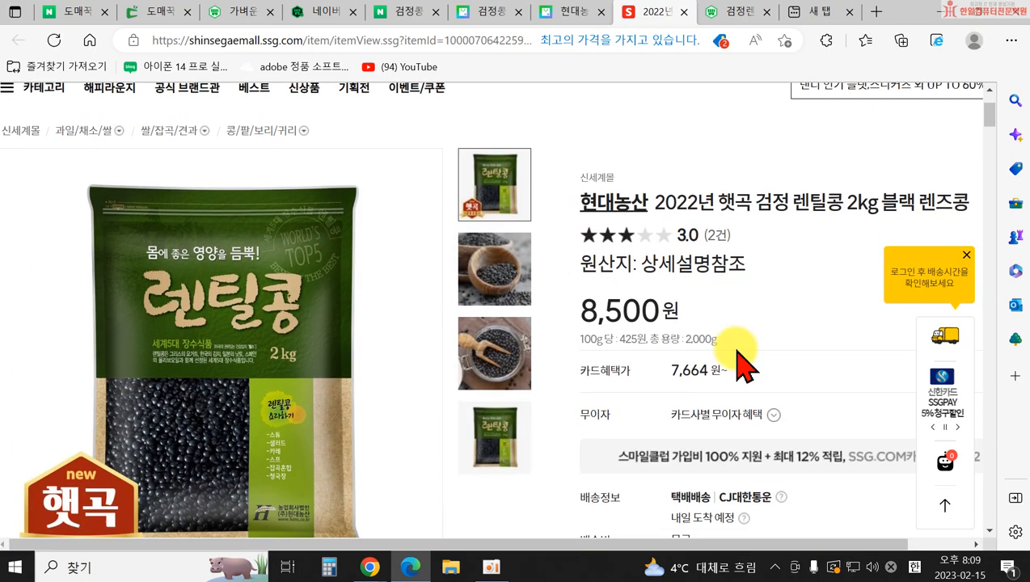
scroll(736, 366, "down", 1)
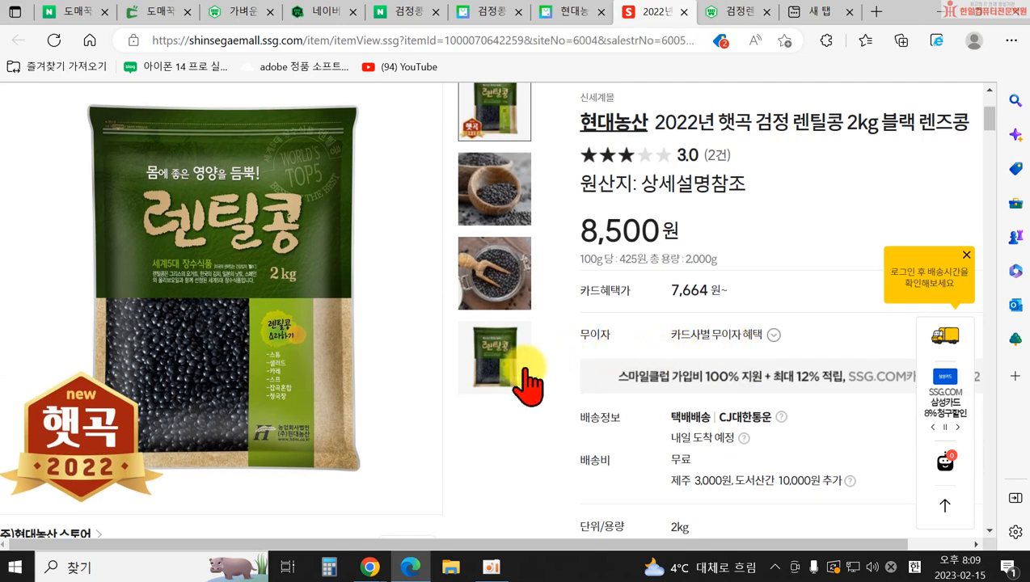
scroll(426, 170, "up", 3)
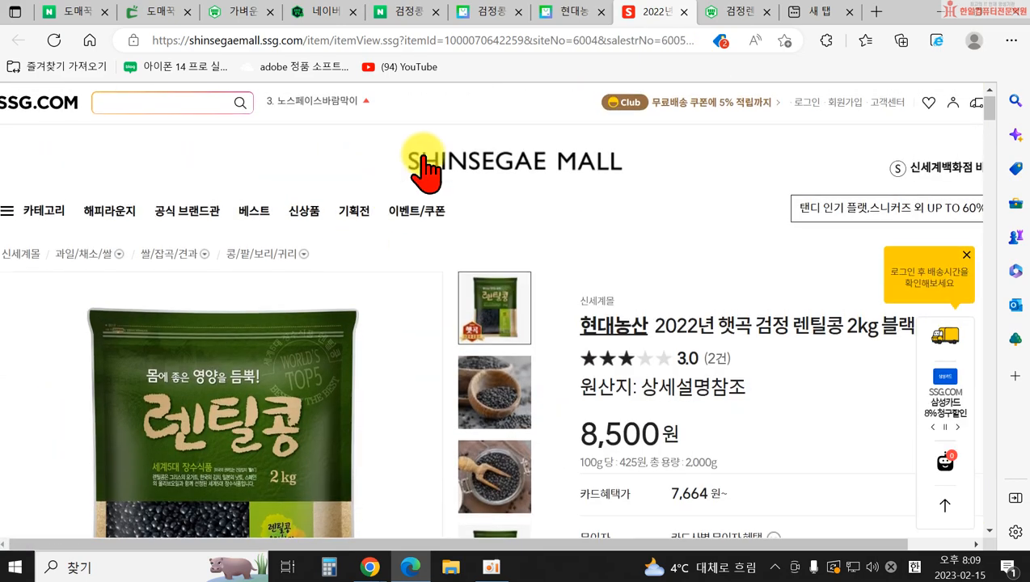
- Close the 신세계몰 product page, the lentil price comparison and the 현대농산 smart store page
left_click(684, 12)
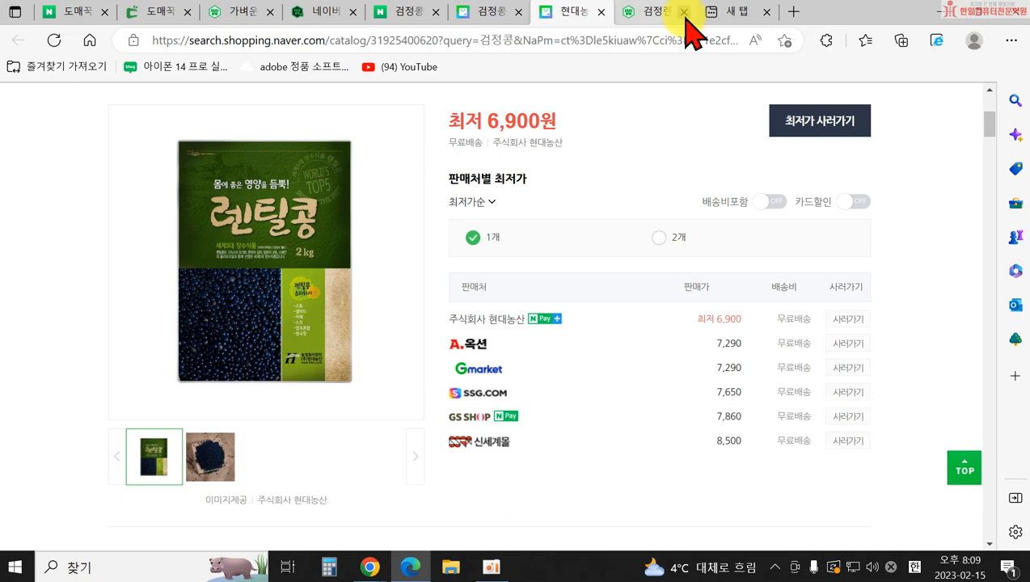
left_click(601, 12)
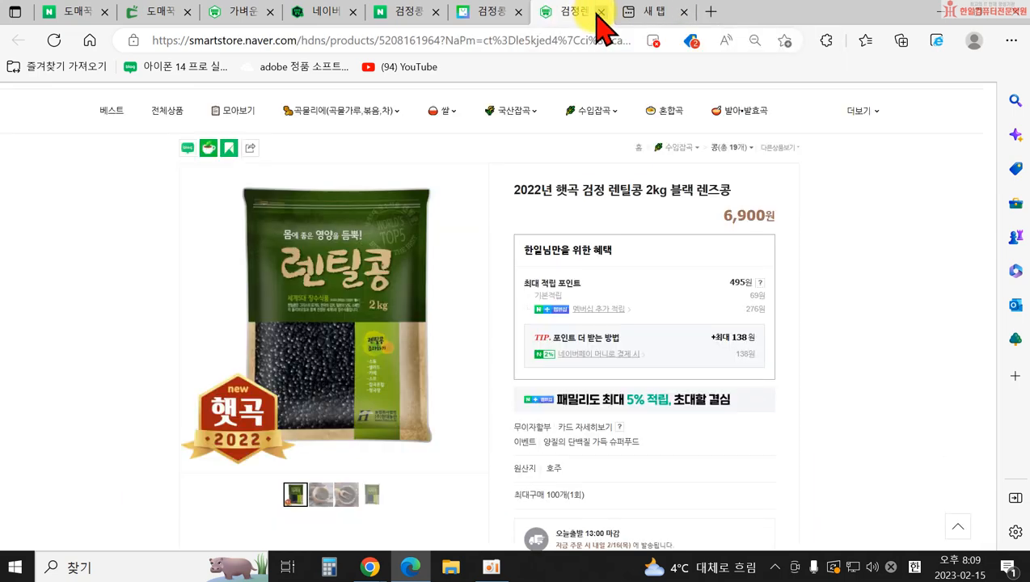
left_click(601, 13)
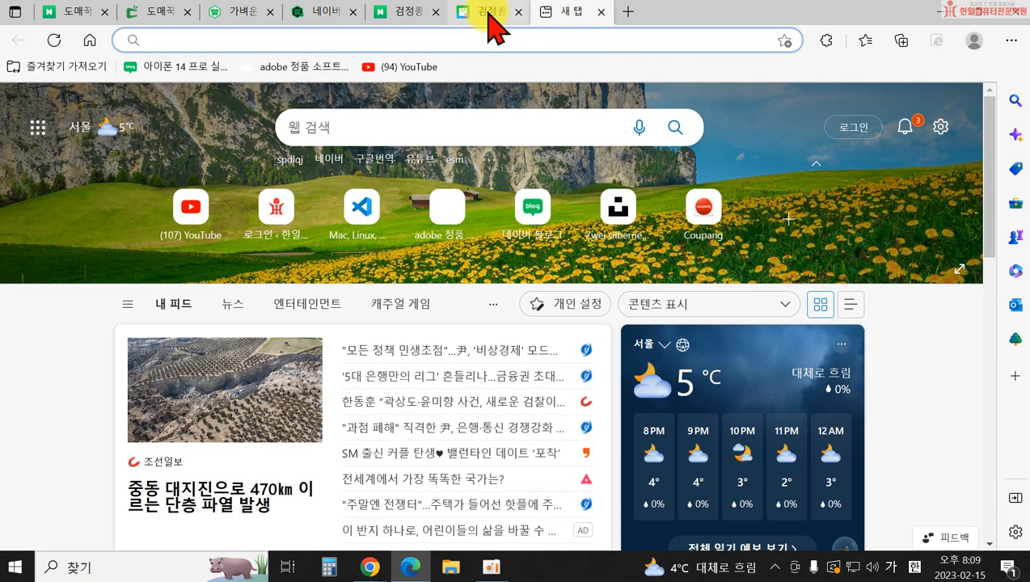
- Return to the 검정콩 shopping results and browse the product listings down to the end of the first page
left_click(489, 15)
scroll(473, 348, "down", 3)
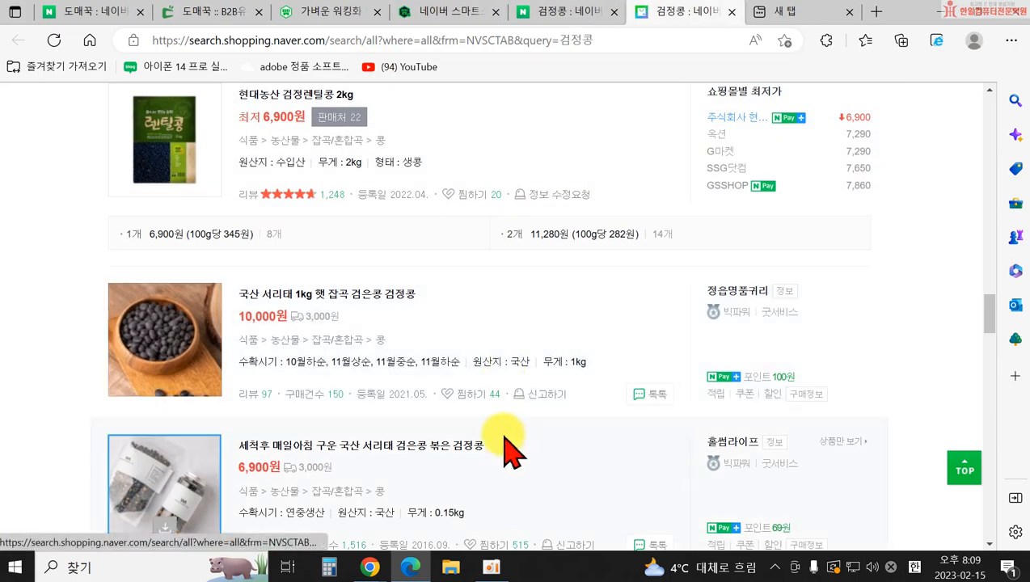
scroll(503, 452, "down", 10)
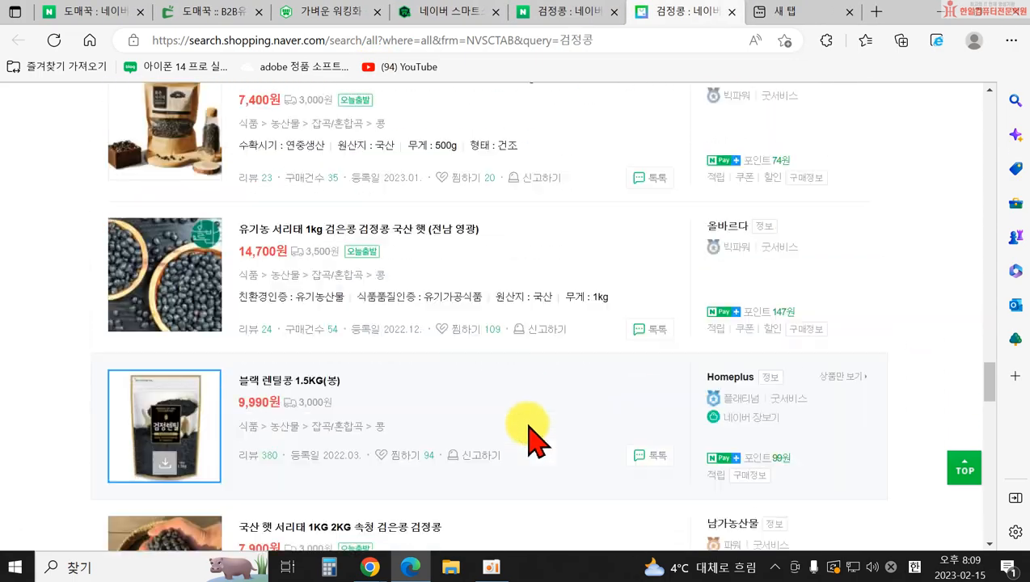
scroll(535, 440, "down", 9)
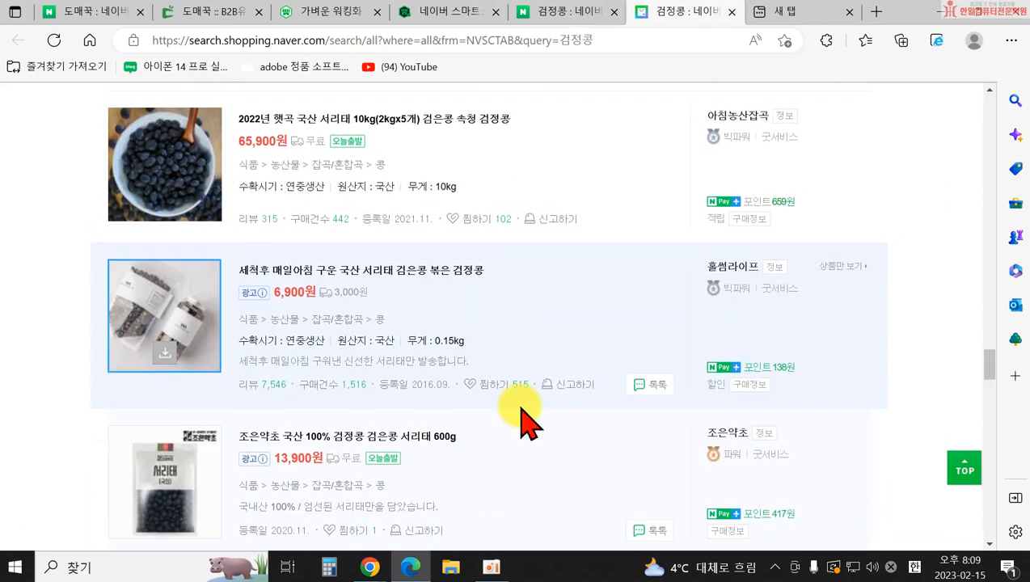
scroll(523, 420, "down", 4)
scroll(134, 355, "down", 4)
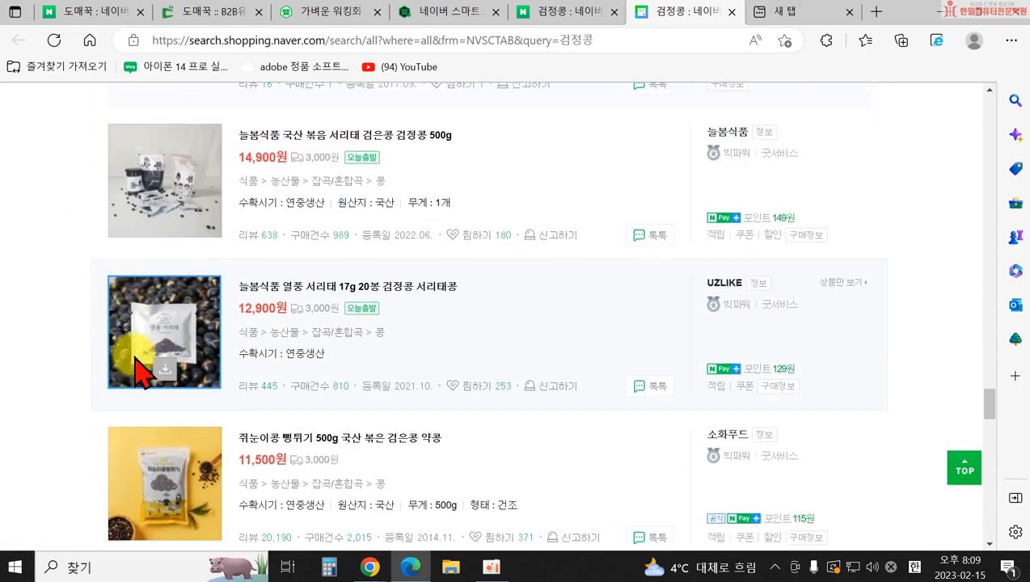
scroll(135, 372, "down", 5)
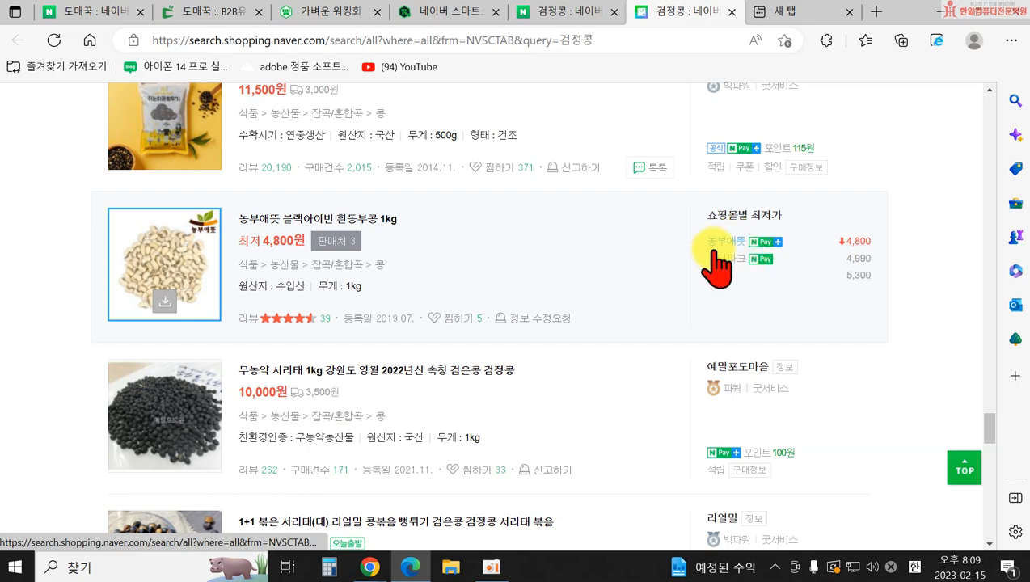
scroll(715, 267, "down", 8)
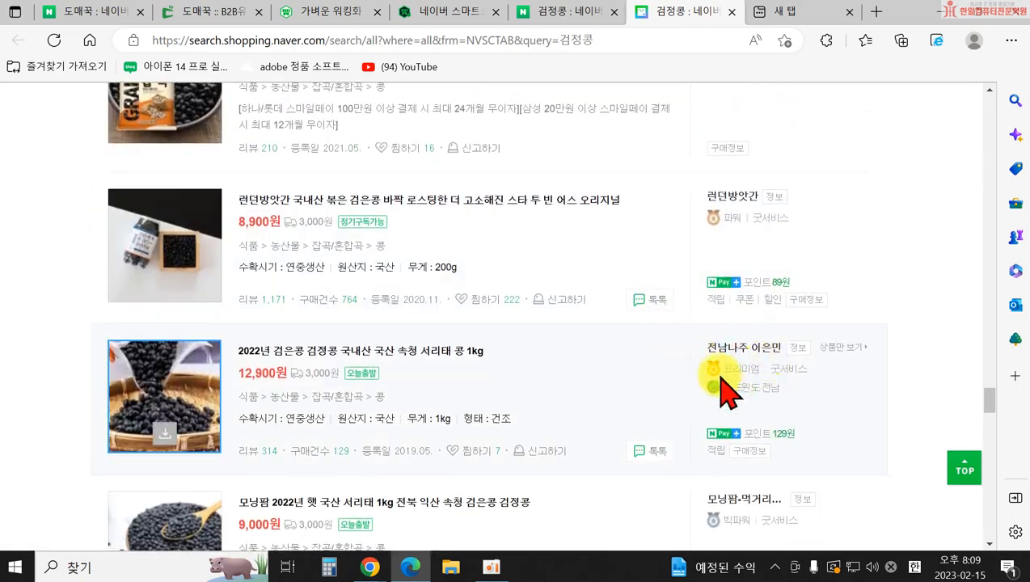
scroll(728, 391, "down", 10)
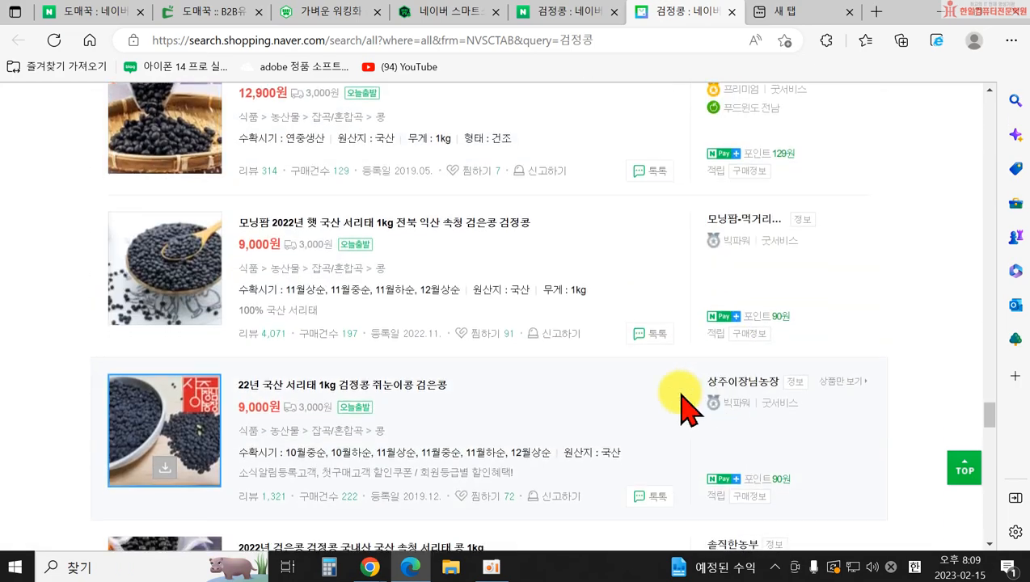
scroll(764, 405, "down", 16)
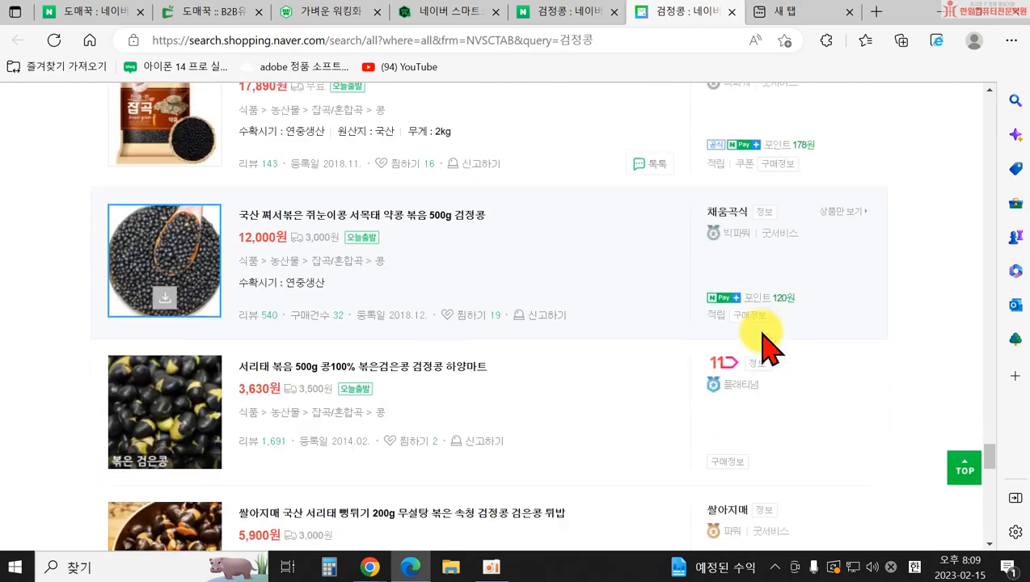
scroll(752, 392, "down", 1)
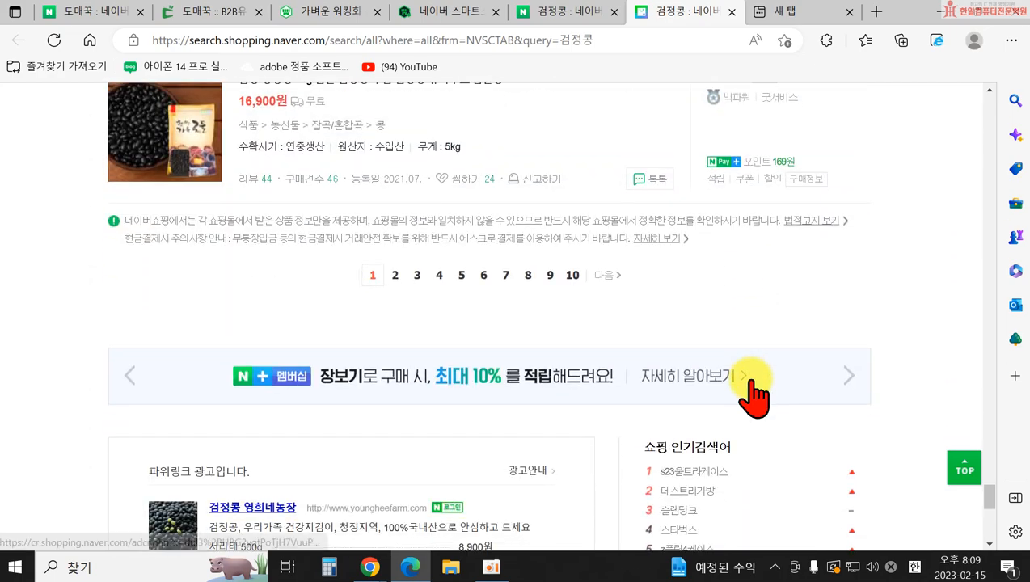
- Open page 2 of the 검정콩 shopping results, skim its listings and close the results
left_click(395, 277)
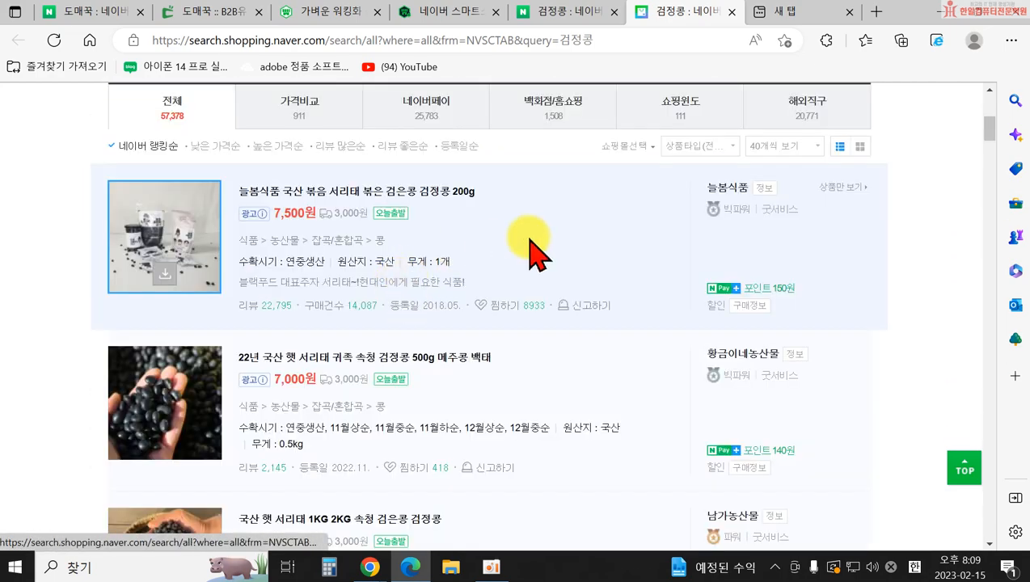
scroll(533, 368, "down", 3)
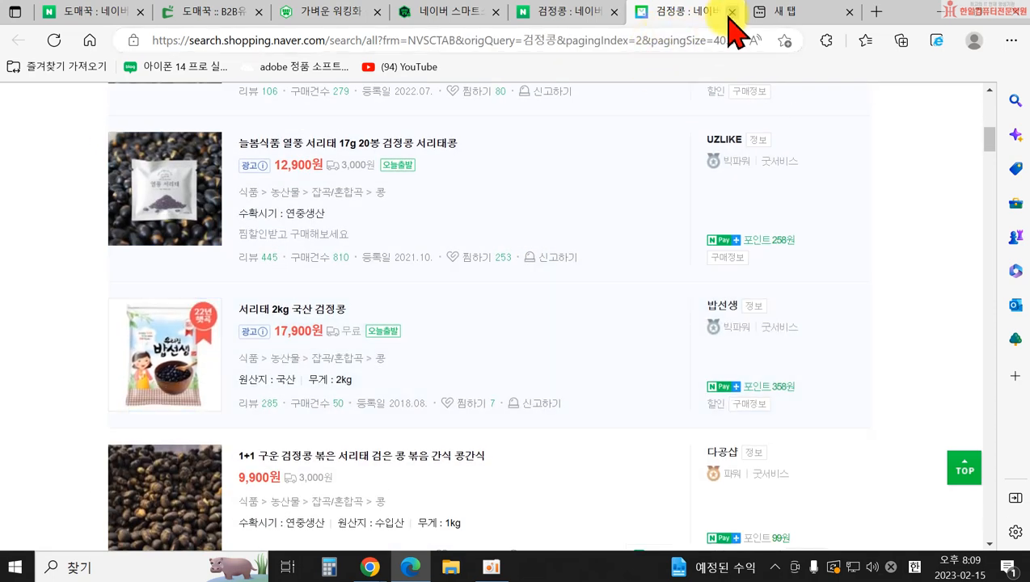
left_click(727, 12)
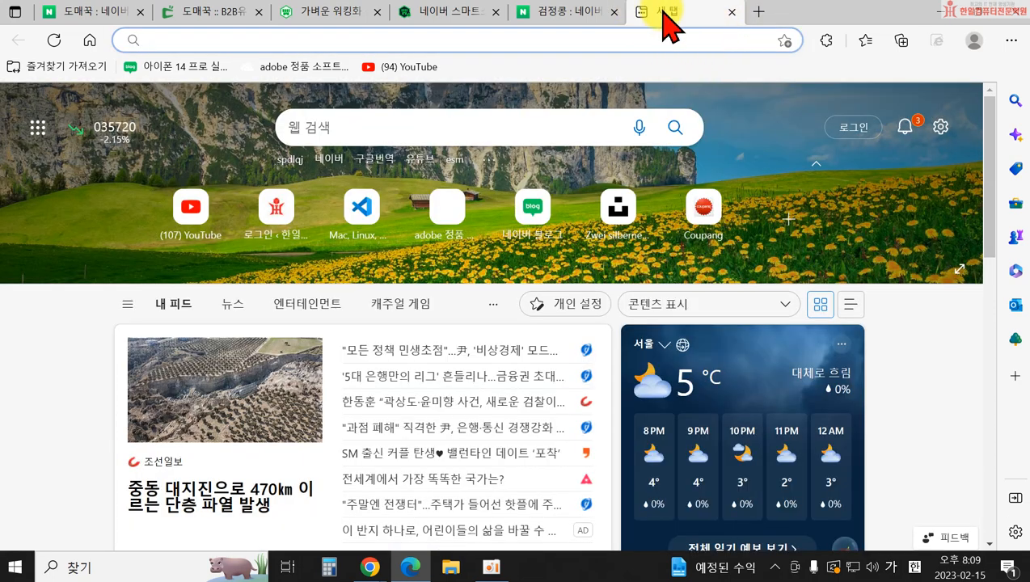
- Close the blank page and the leftover 검정콩 search page, then dismiss the video image extraction notice on the product registration form
left_click(732, 12)
left_click(849, 12)
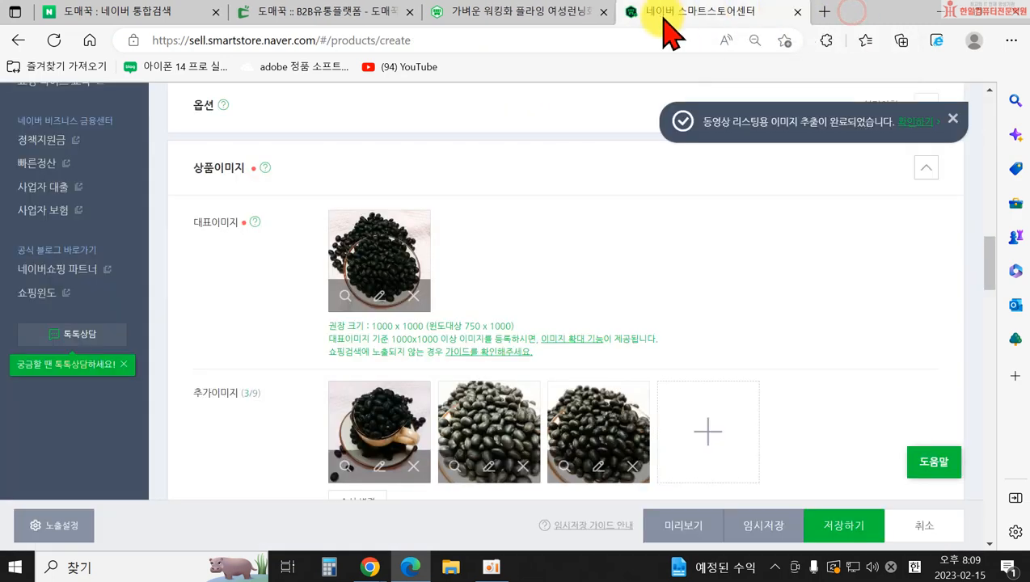
scroll(782, 260, "down", 1)
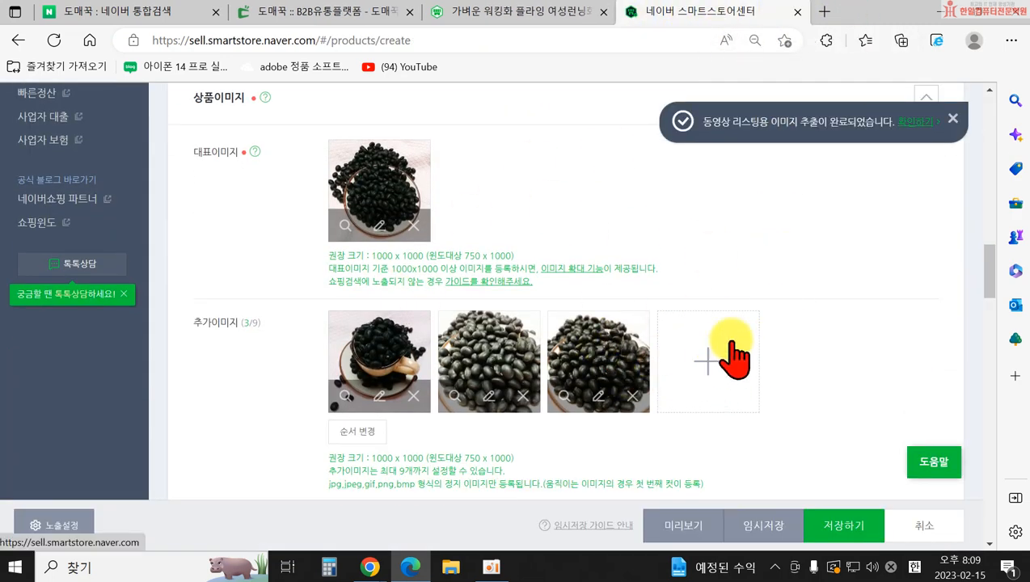
left_click(954, 118)
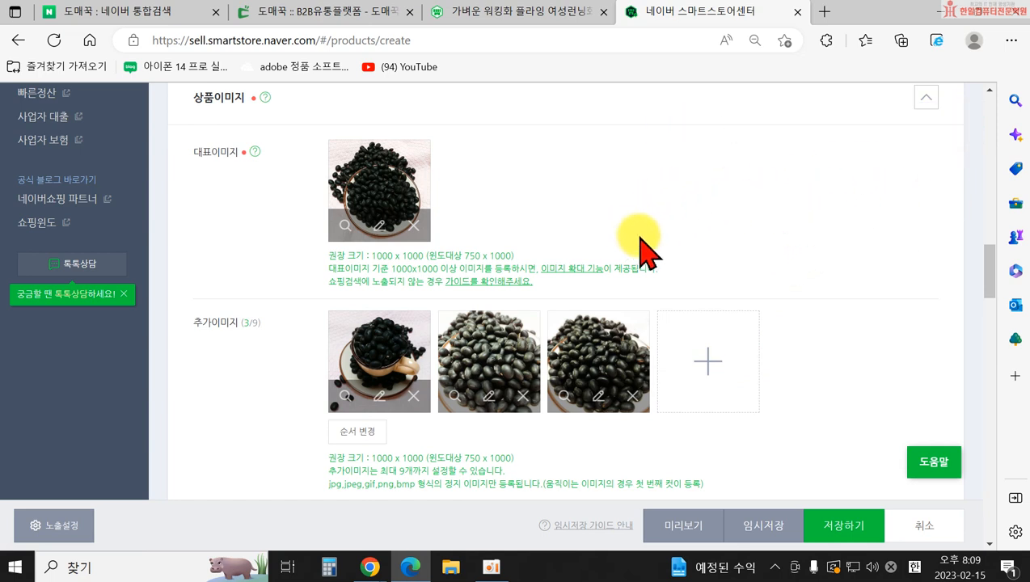
- Open SmartEditor ONE for the product's 상세설명 and enter "국내산 블랙푸드 검정콩" as the first line
scroll(731, 242, "down", 2)
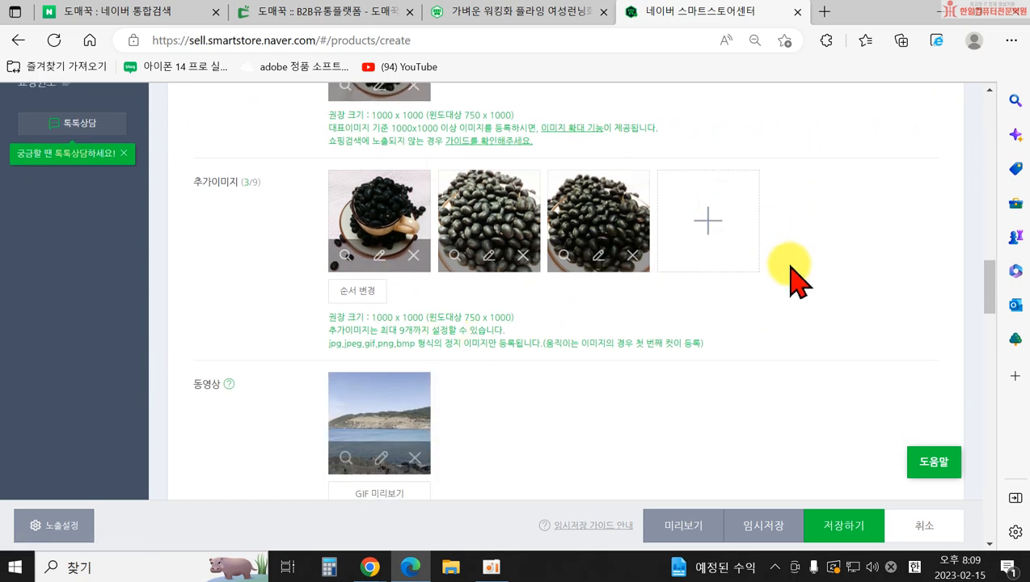
scroll(631, 348, "down", 1)
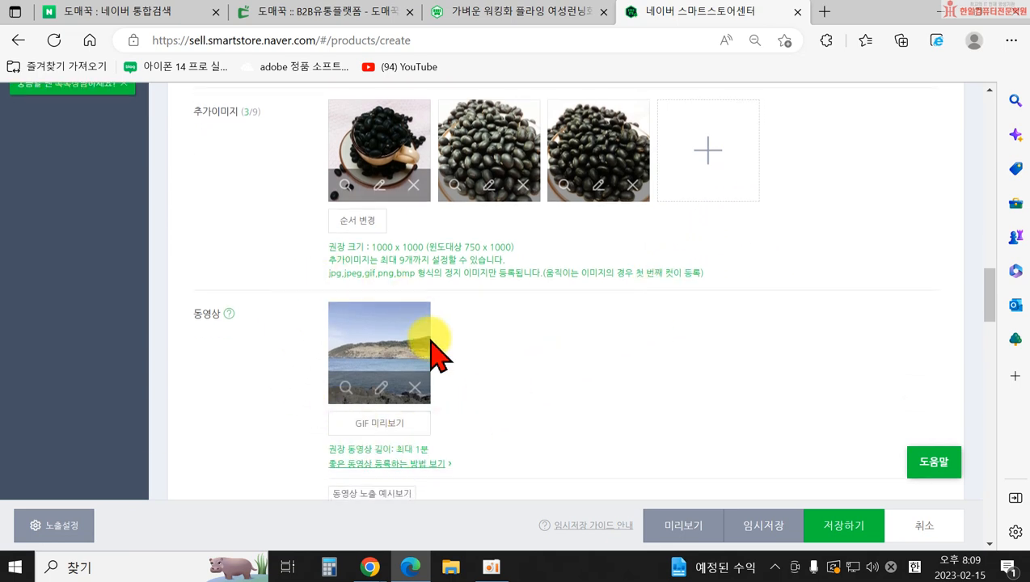
scroll(405, 323, "down", 6)
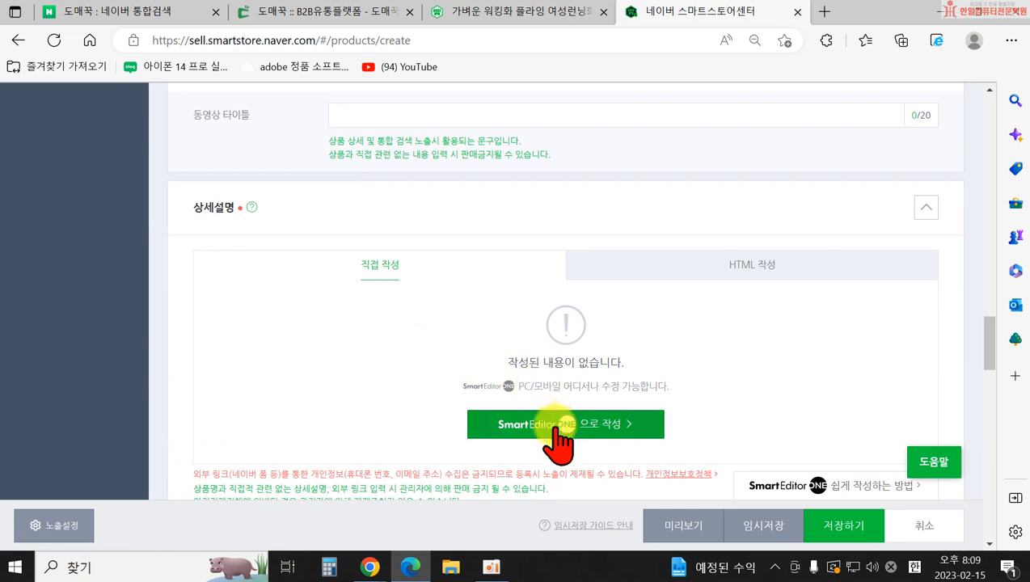
scroll(501, 437, "down", 1)
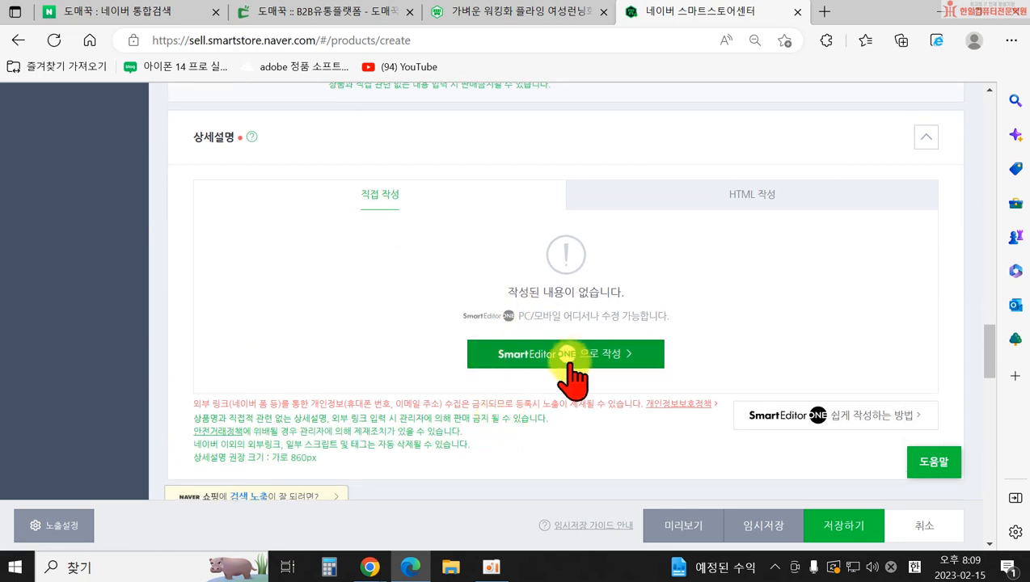
left_click(570, 362)
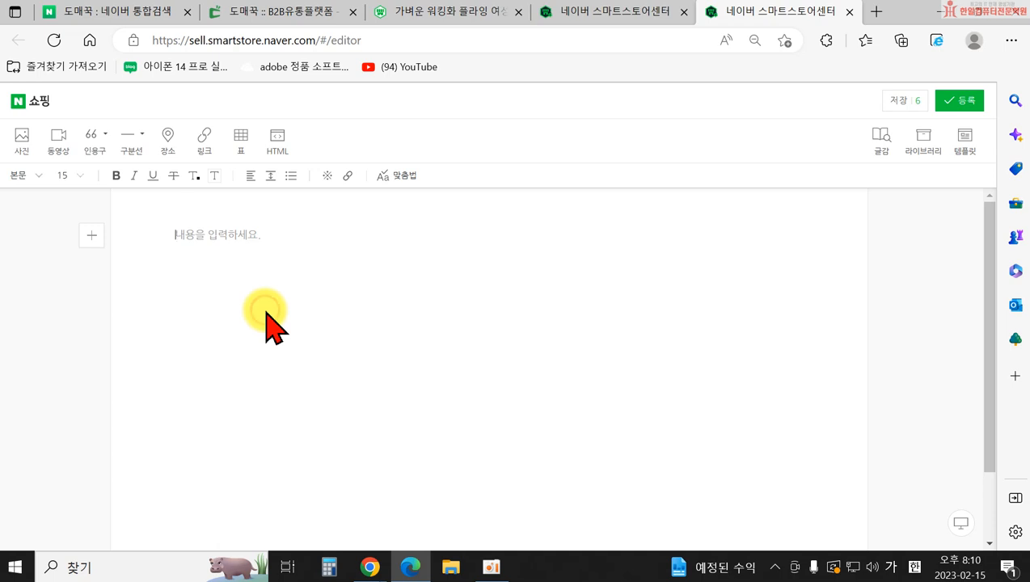
type("국내산 블랙푸디")
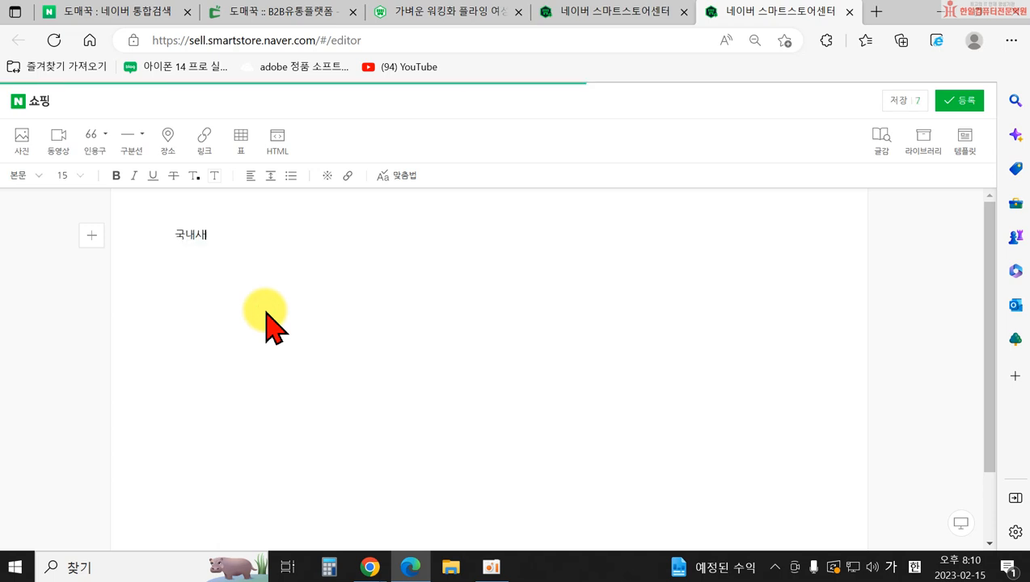
type(" 검정콩")
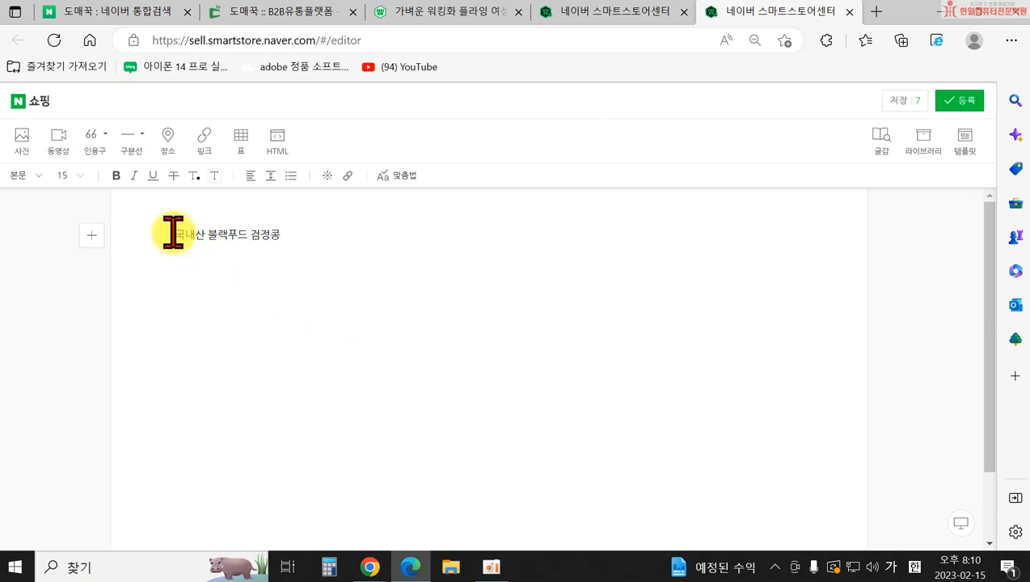
- Format the title "국내산 블랙푸드 검정콩" as 28-point bold text and centre it
left_click_drag(176, 233, 280, 230)
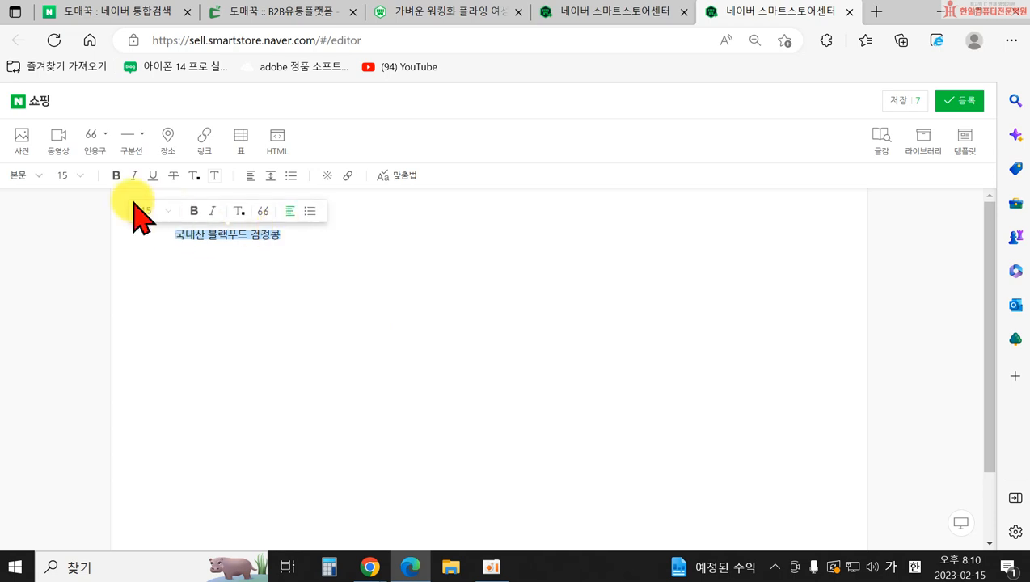
left_click(65, 175)
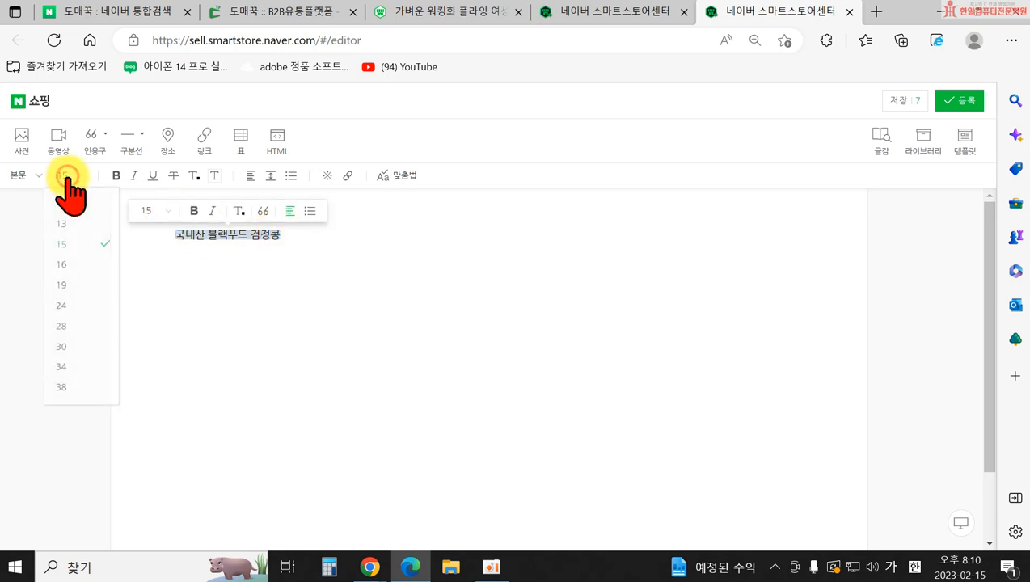
left_click(70, 307)
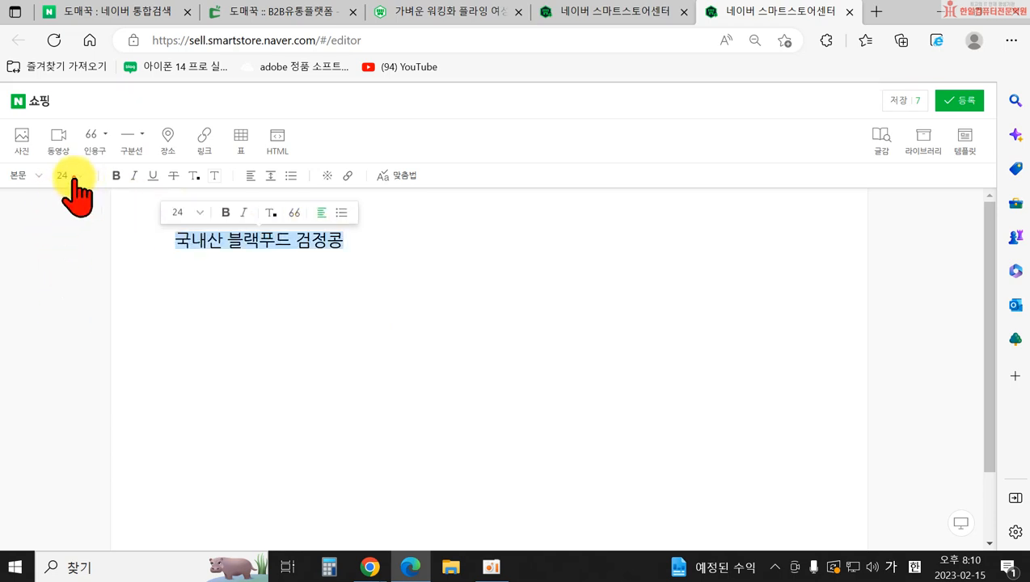
left_click(74, 179)
left_click(71, 327)
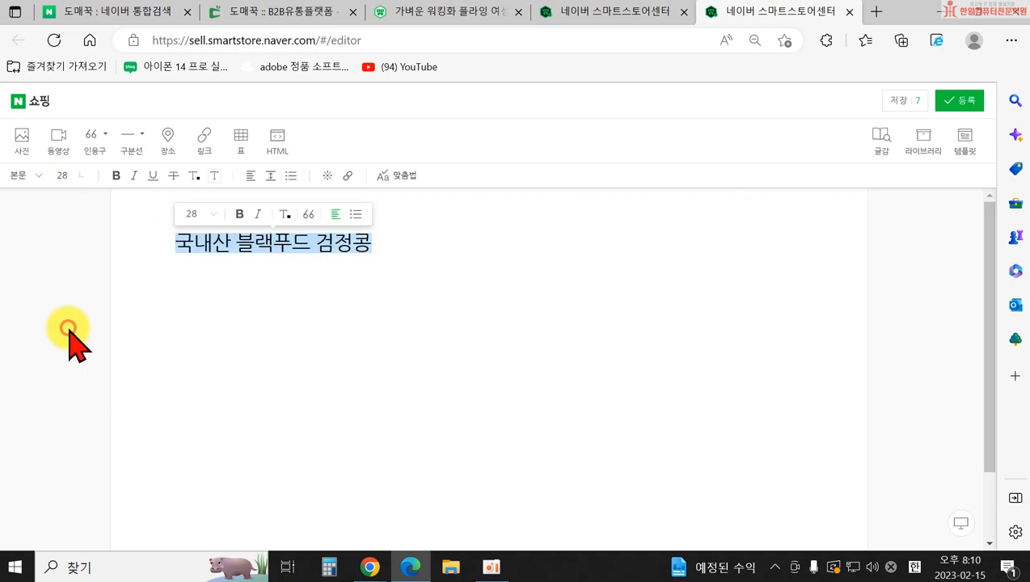
left_click(116, 176)
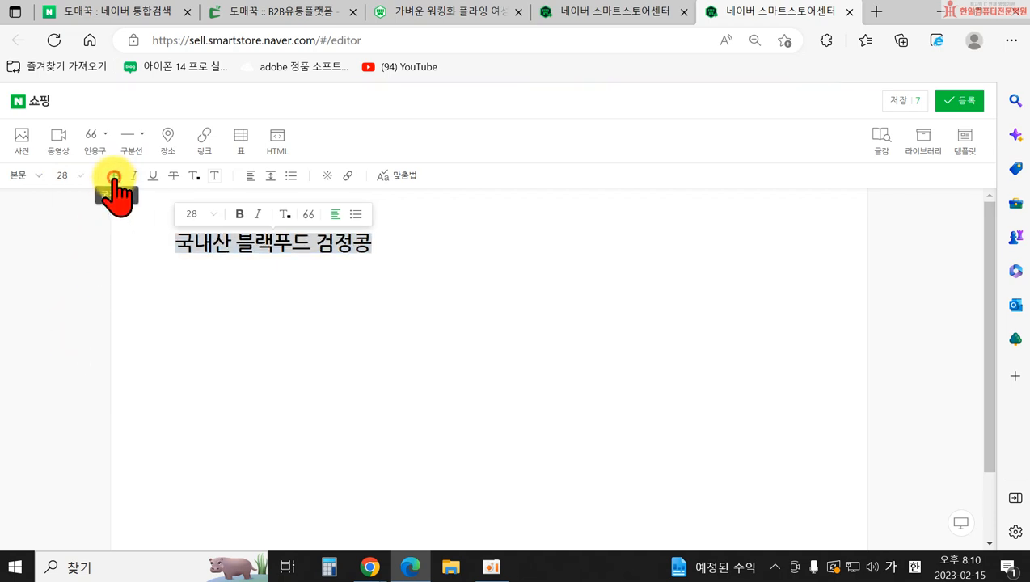
left_click(250, 178)
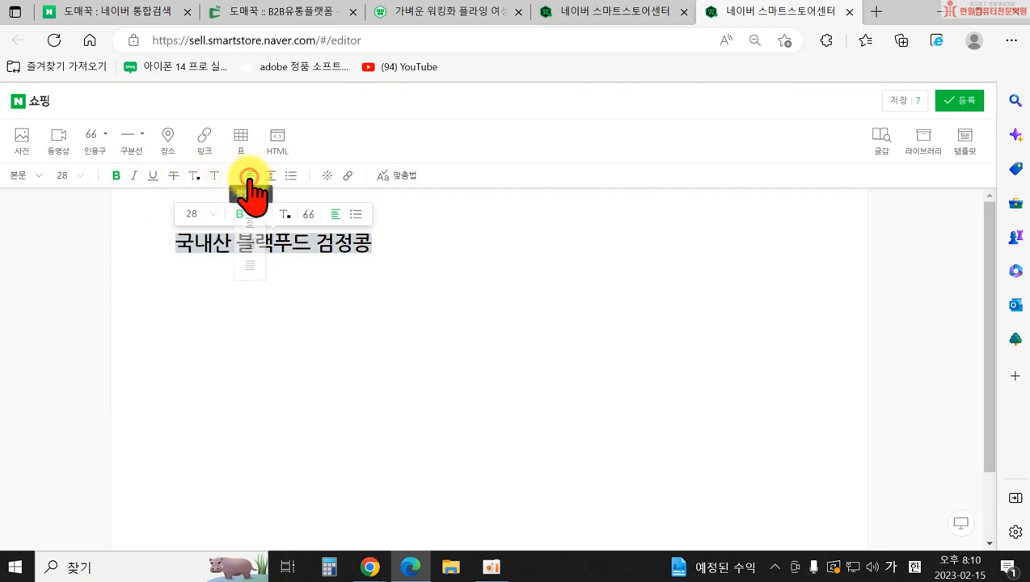
- Insert a quotation-mark (따옴표) quote below the title, with "신장을 다스리고 부종을 없애며," as its first line
left_click(539, 362)
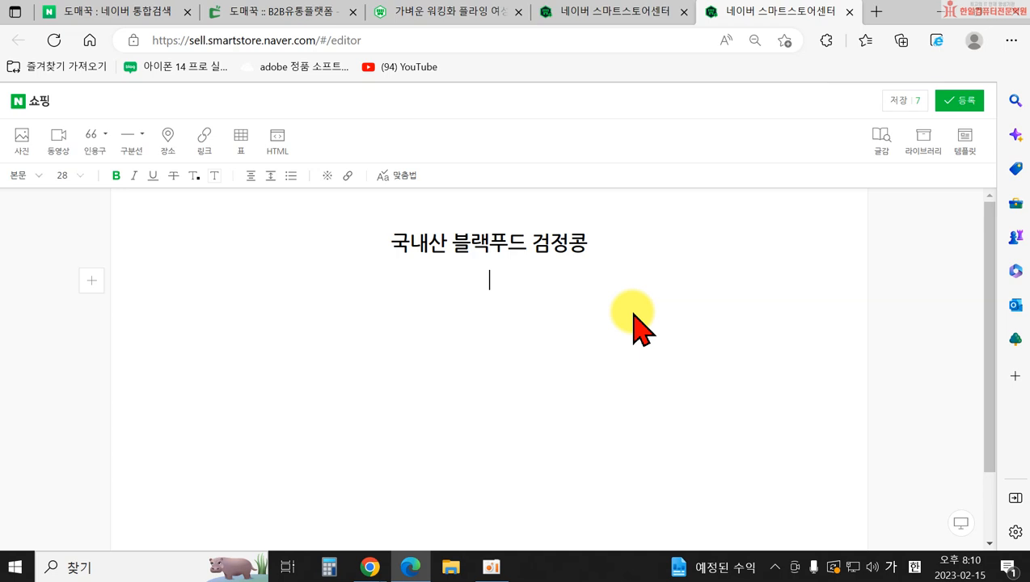
key("Return")
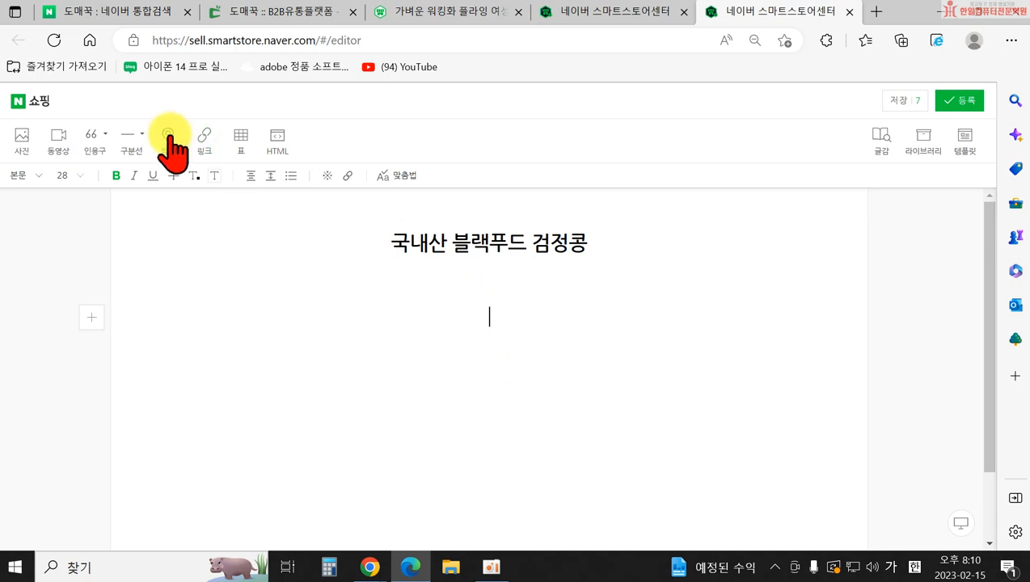
left_click(101, 138)
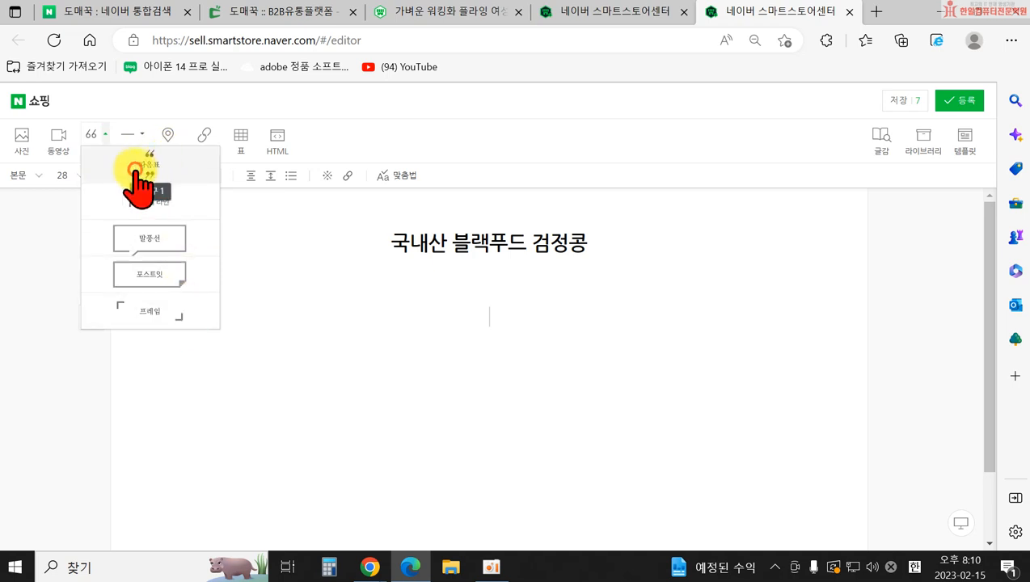
left_click(136, 167)
type("시ㄴ젛")
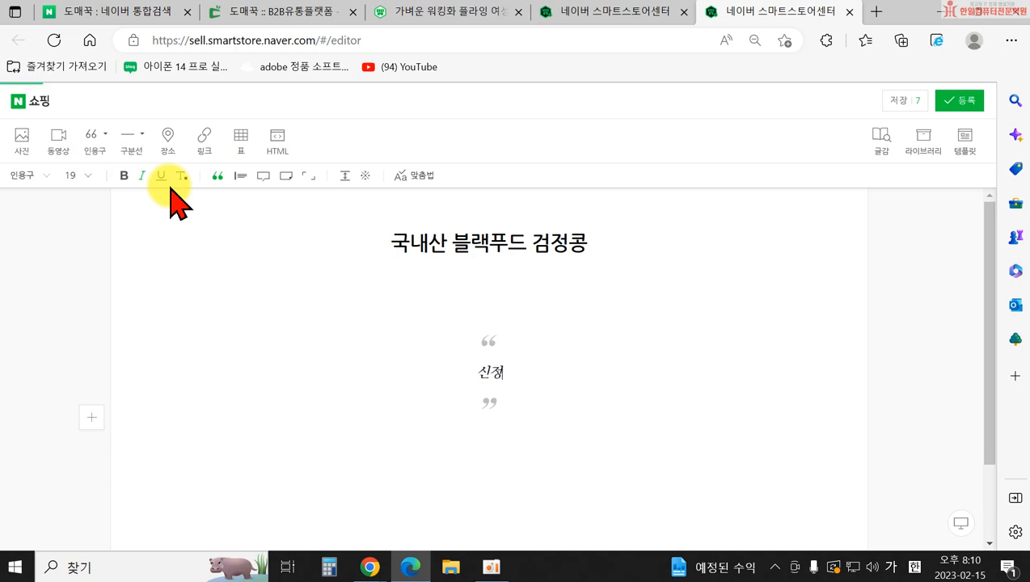
key("BackSpace")
type("장을 대")
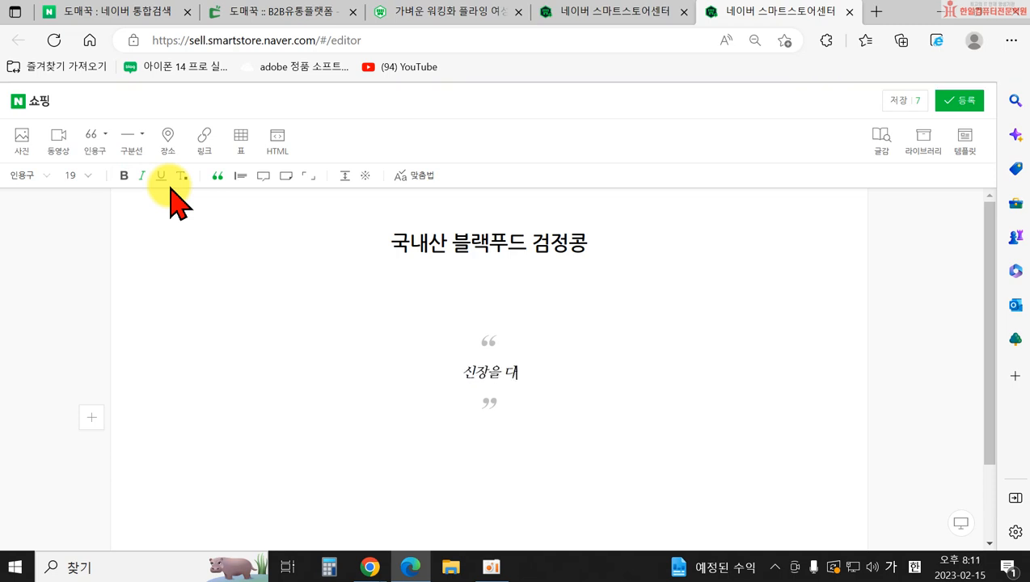
key("BackSpace")
type("다스리고 부종의")
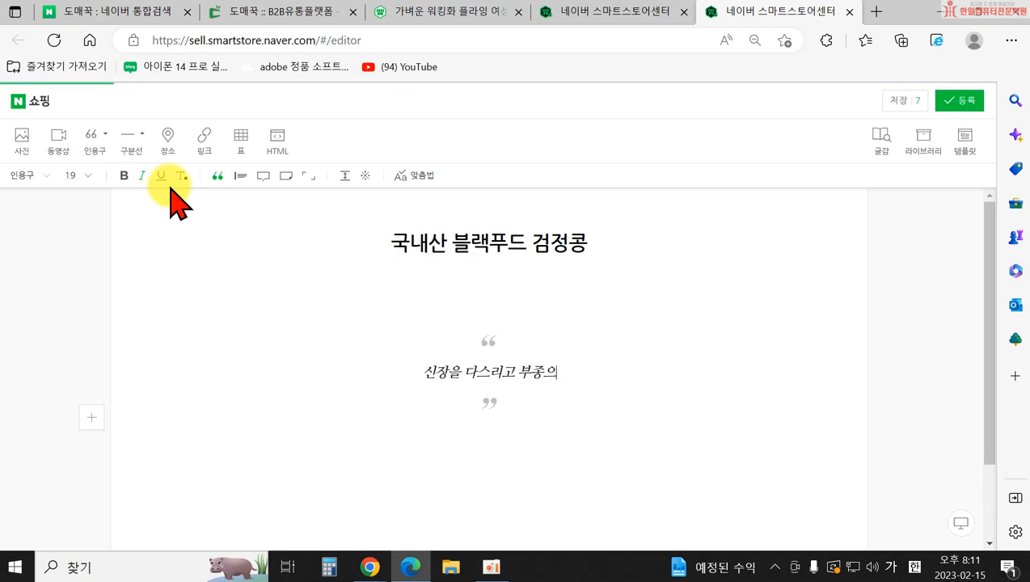
type("ㄹ 없애며,")
key("Return")
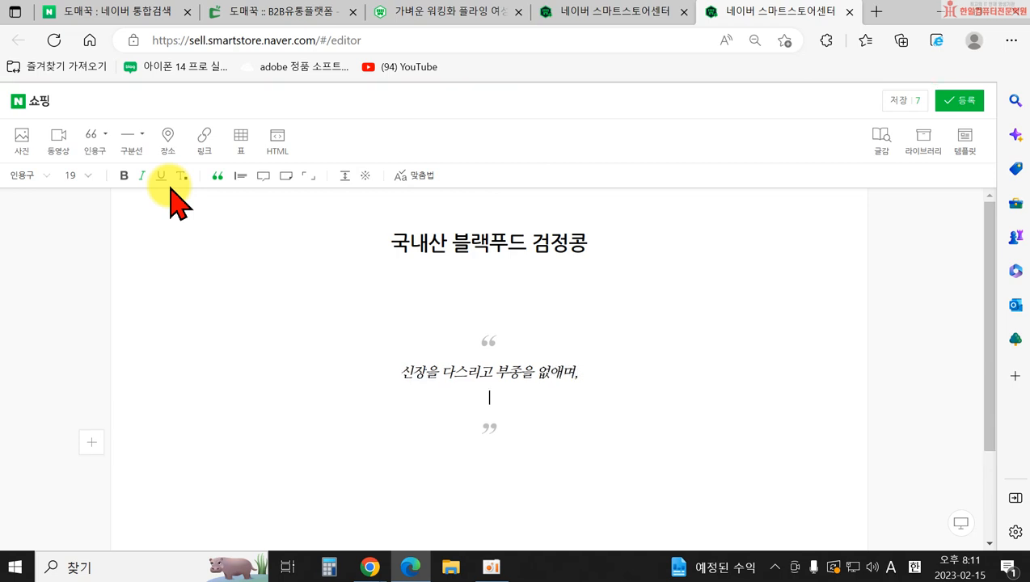
- Add "혈액 순환을 활발하게 하여 모든 약의 독을 풀어준다." as the second line of the quote
type("gufdor t")
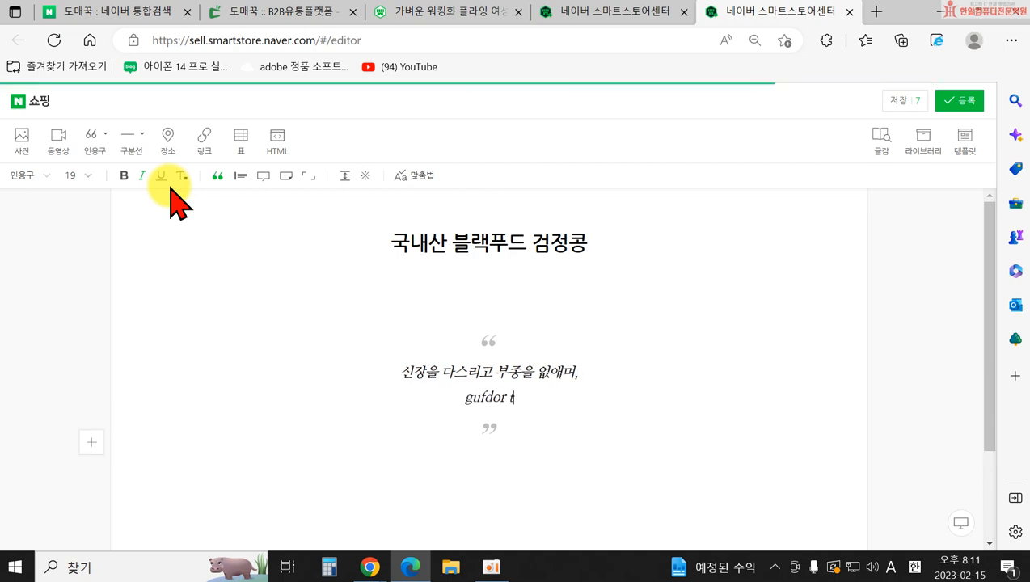
key("BackSpace")
key("BackSpace")
key("Hangul")
type("혈액 순환")
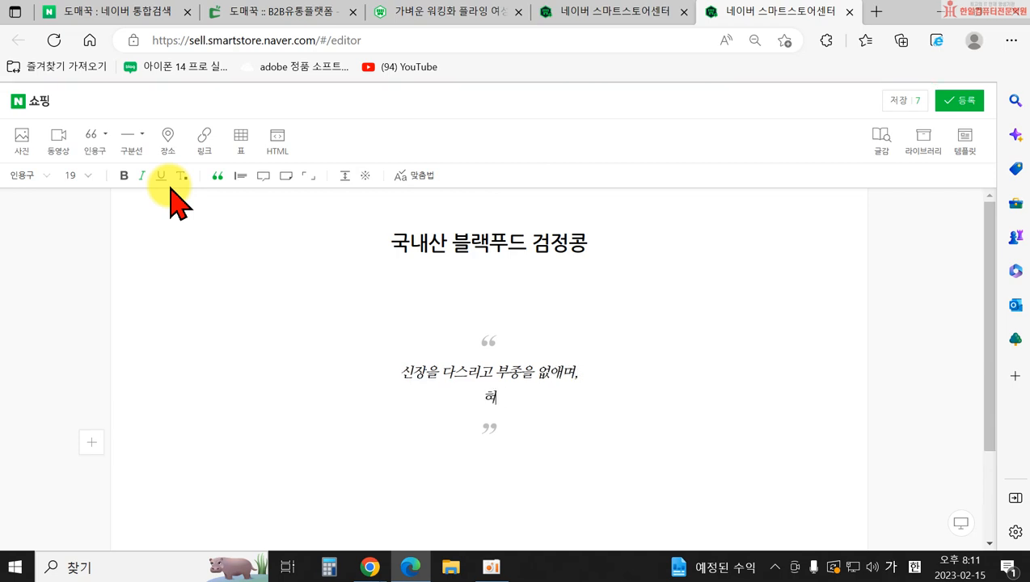
type("을")
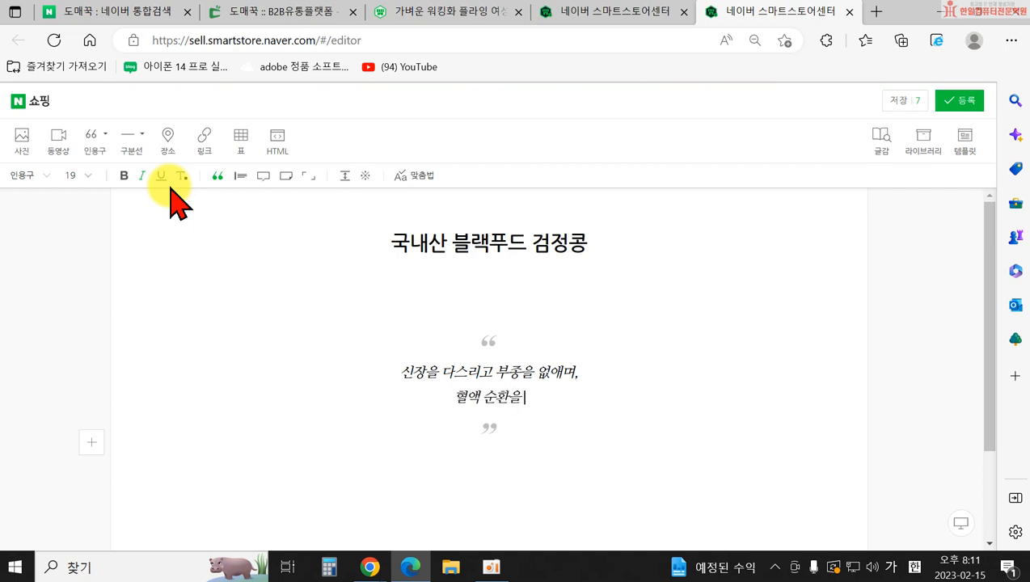
type(" 활발하게 하여")
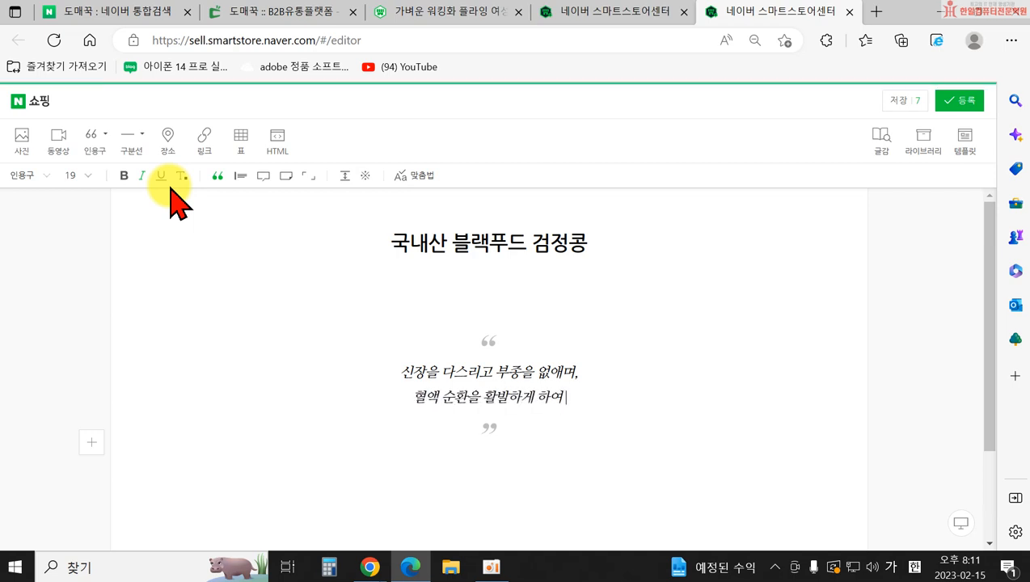
type(" 디든 약")
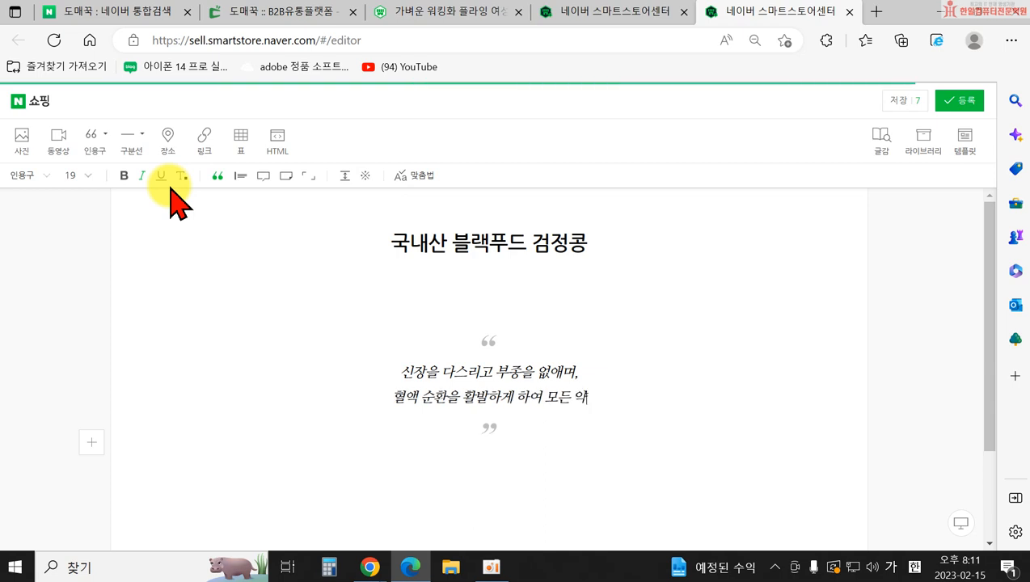
type("의 독을 풀어준다.")
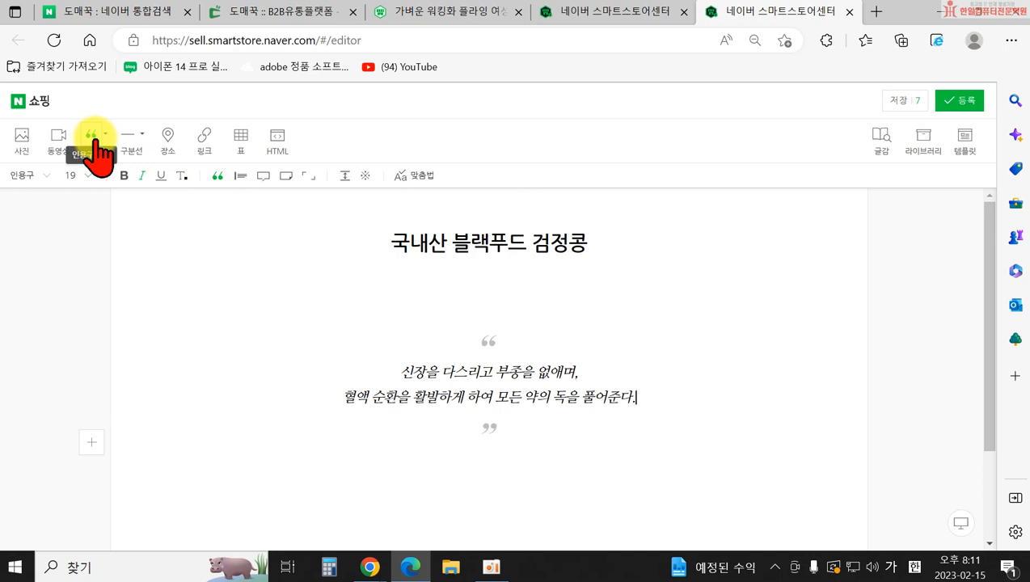
- Insert the black bean photo 건강7 from the computer below the quote and close the photo library
left_click(494, 458)
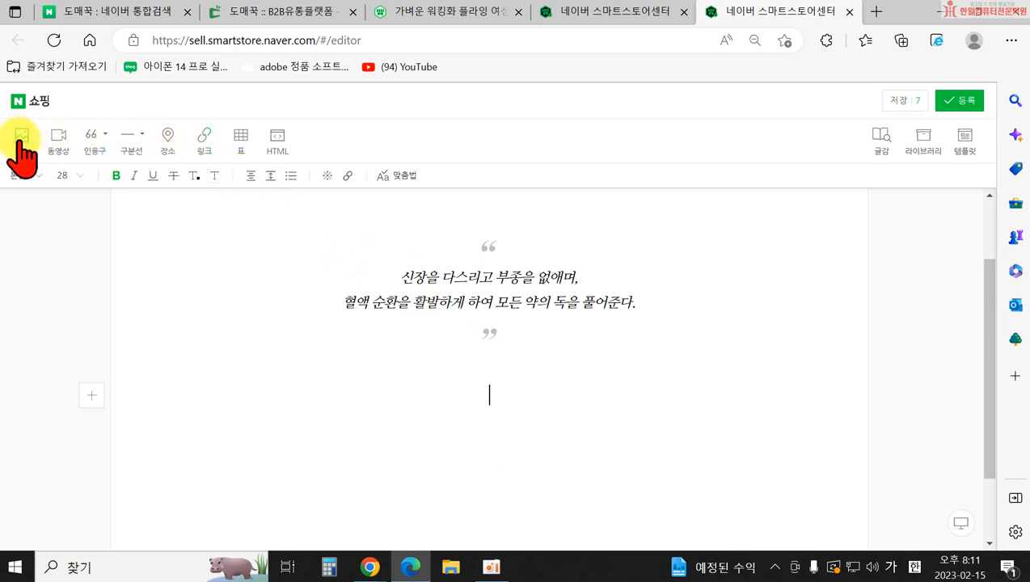
left_click(91, 395)
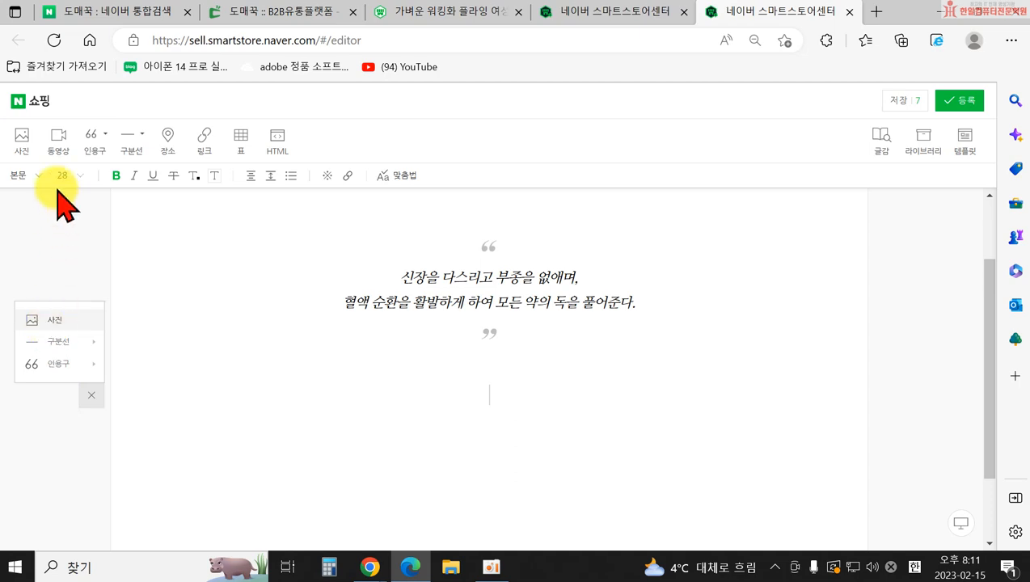
left_click(22, 144)
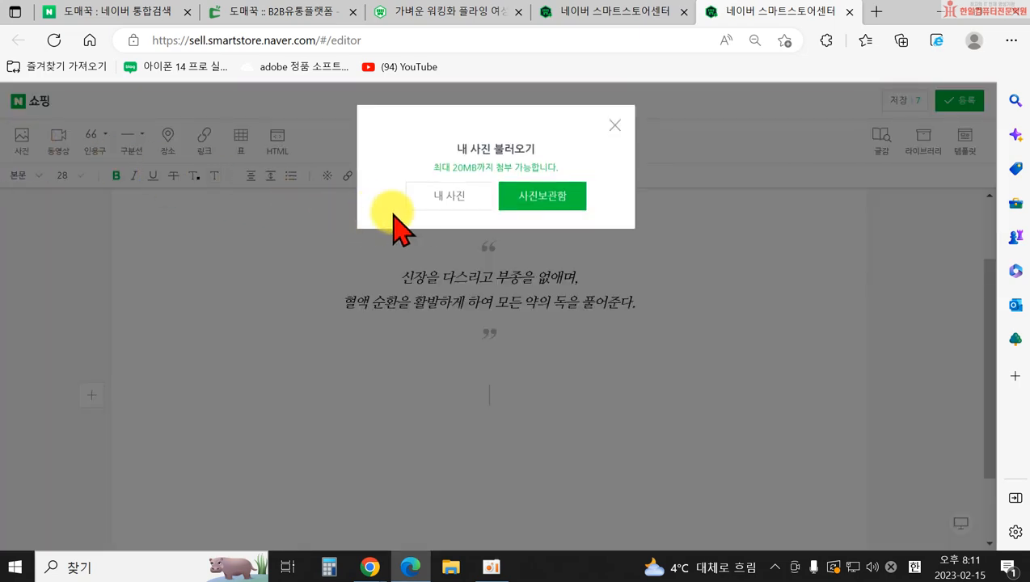
left_click(446, 200)
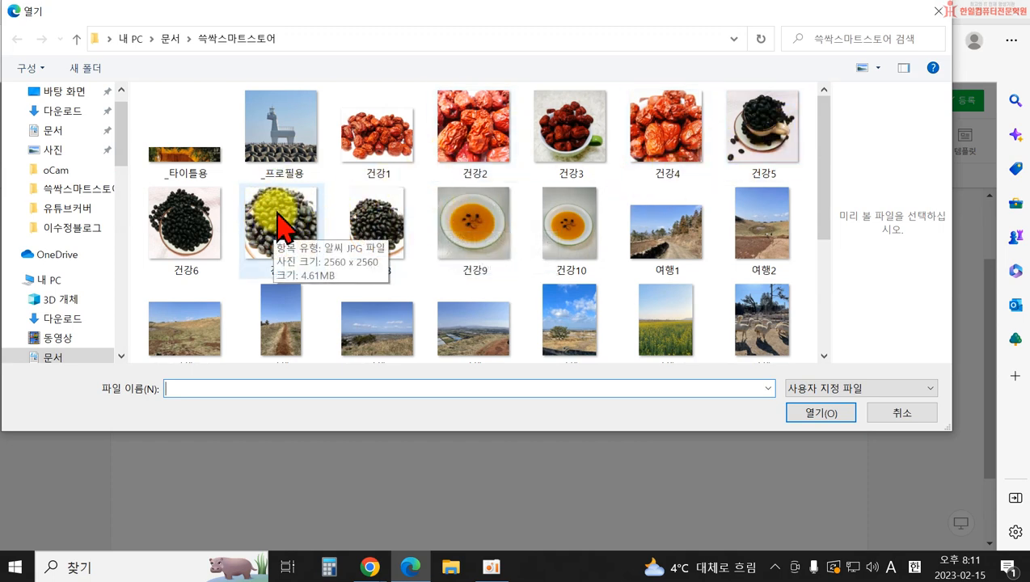
left_click(277, 226)
left_click(842, 414)
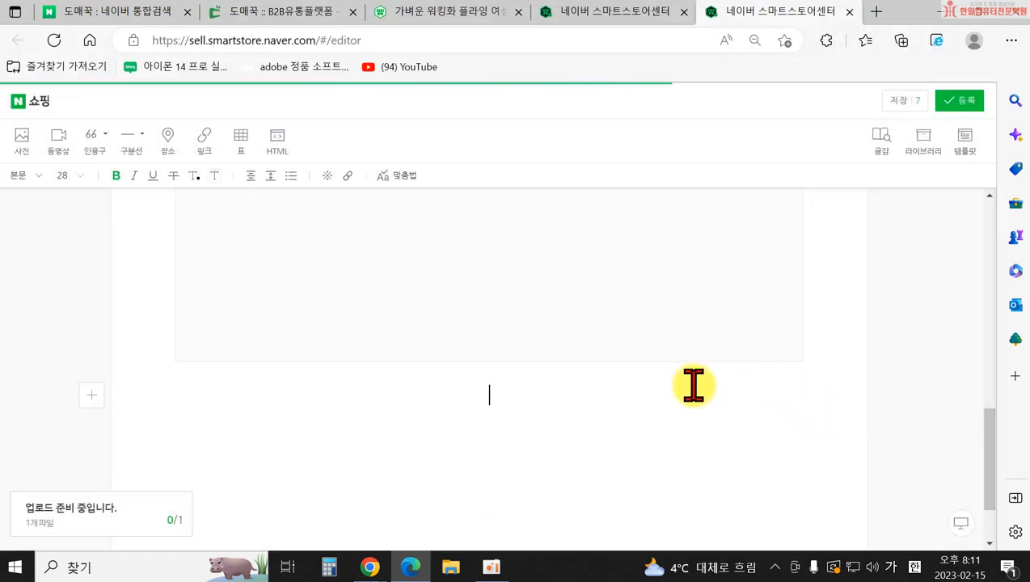
scroll(629, 334, "up", 2)
scroll(639, 368, "down", 5)
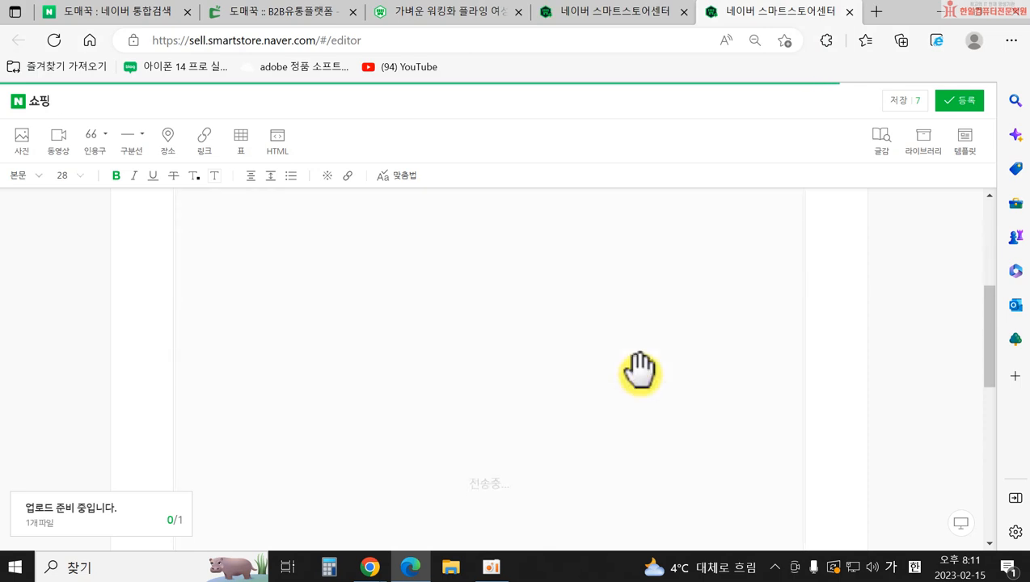
scroll(639, 372, "down", 1)
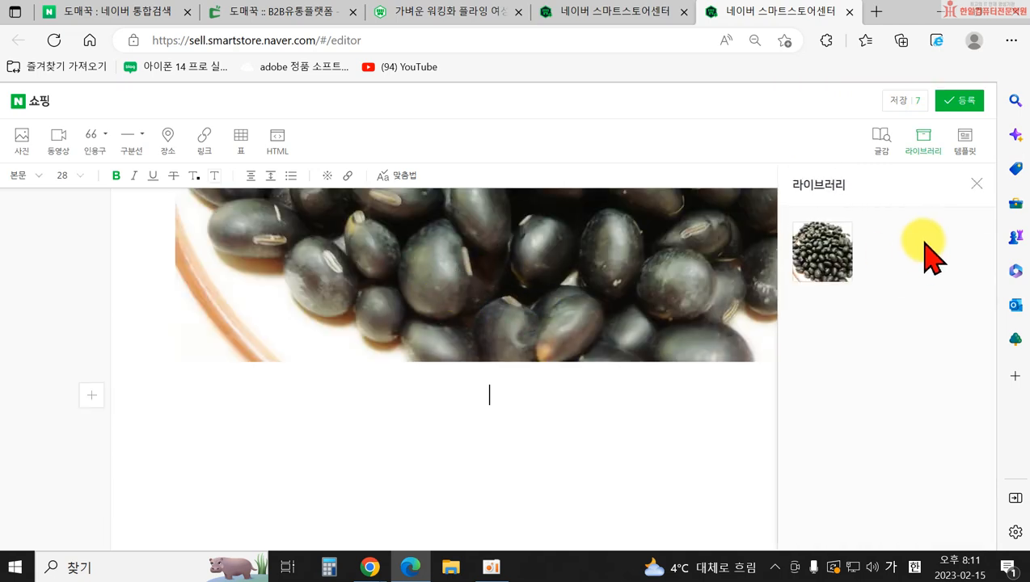
left_click(973, 185)
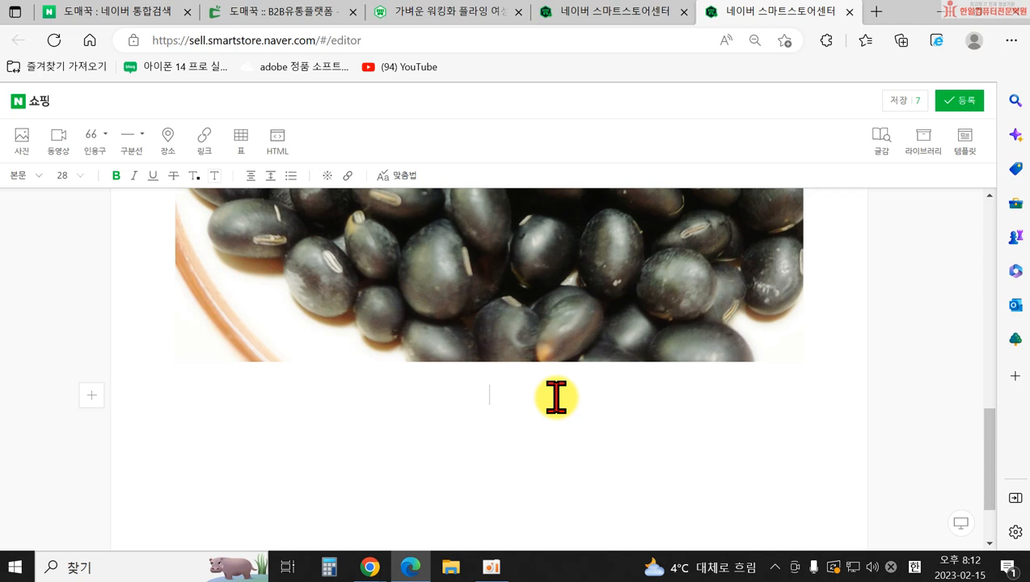
- Insert a vertical-line (버티컬 라인) quote below the photo with the text "검정콩의 효능"
left_click(106, 134)
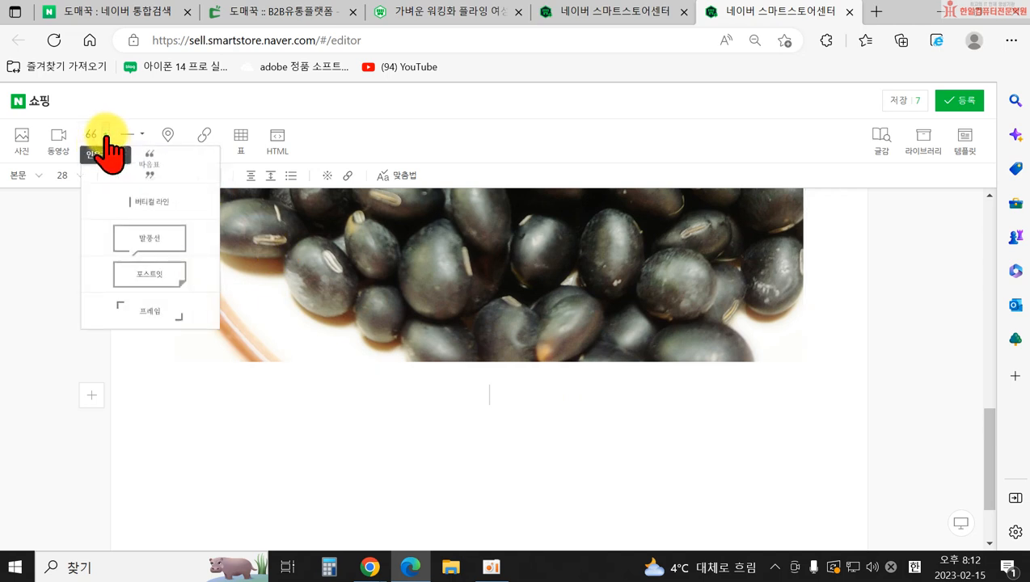
left_click(123, 210)
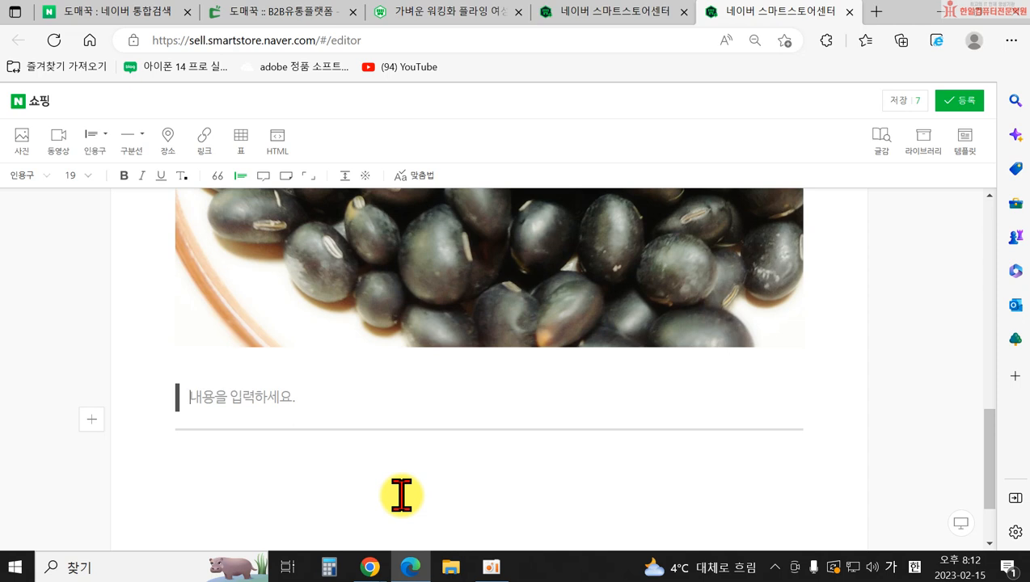
type("검정콩의 흰")
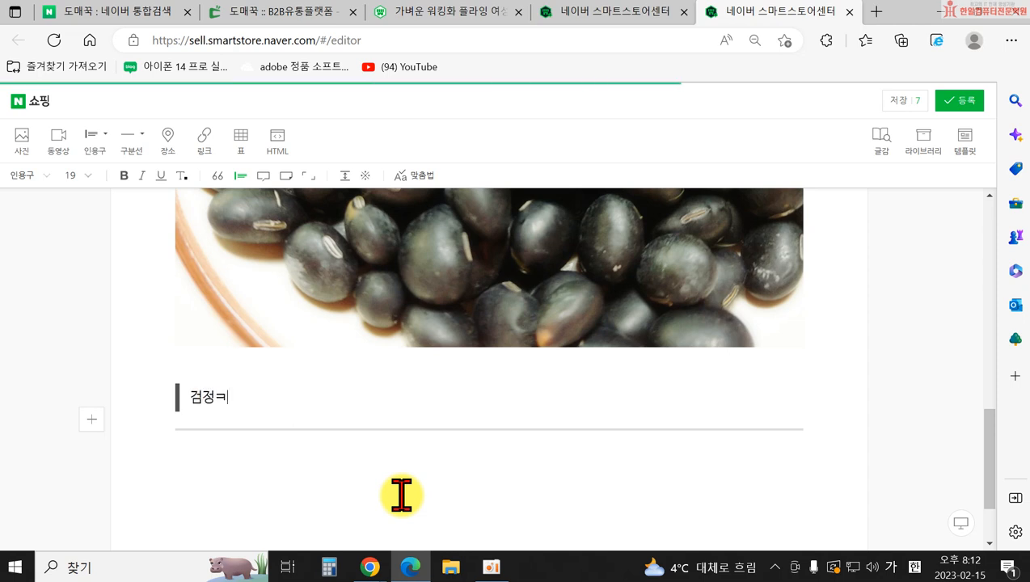
type("능")
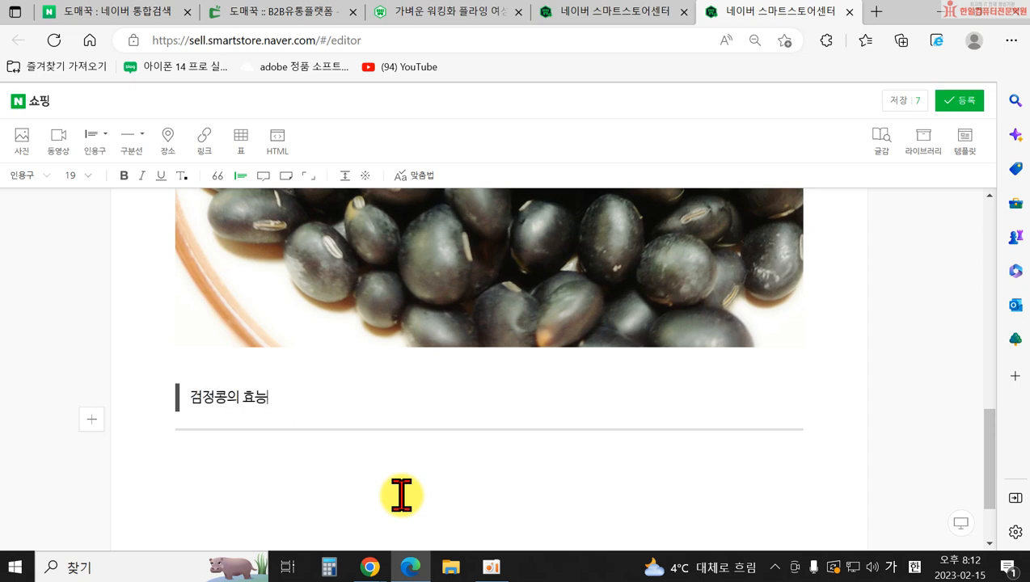
- Left-align the empty paragraph below the "검정콩의 효능" quote and set its font size to 19
left_click(185, 459)
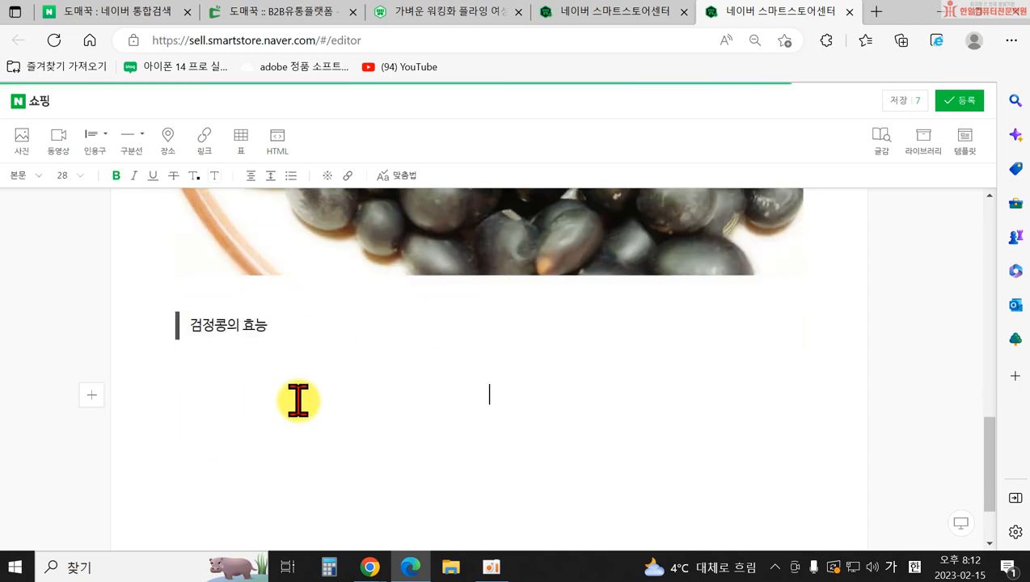
left_click(249, 175)
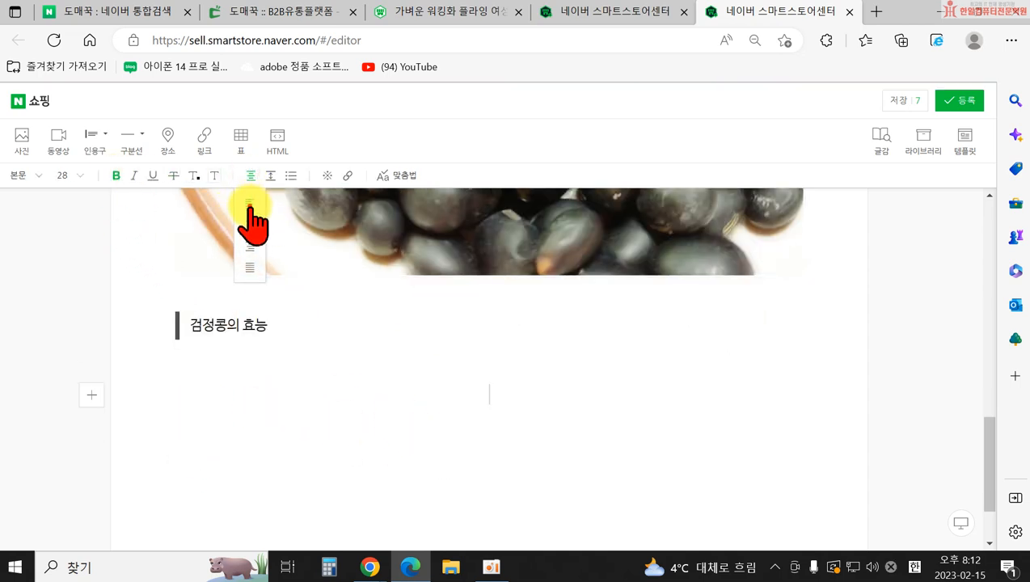
left_click(249, 203)
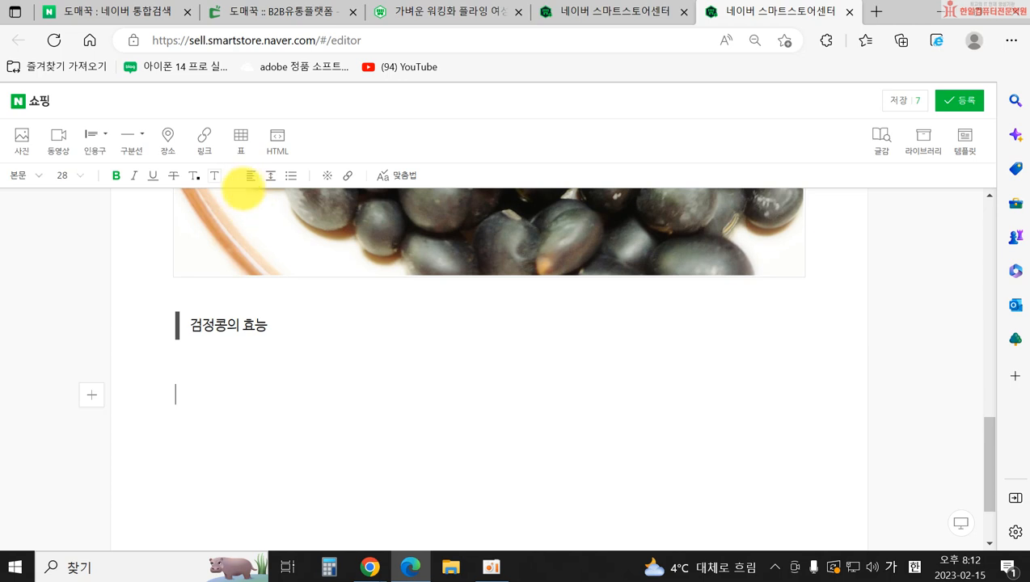
left_click(68, 175)
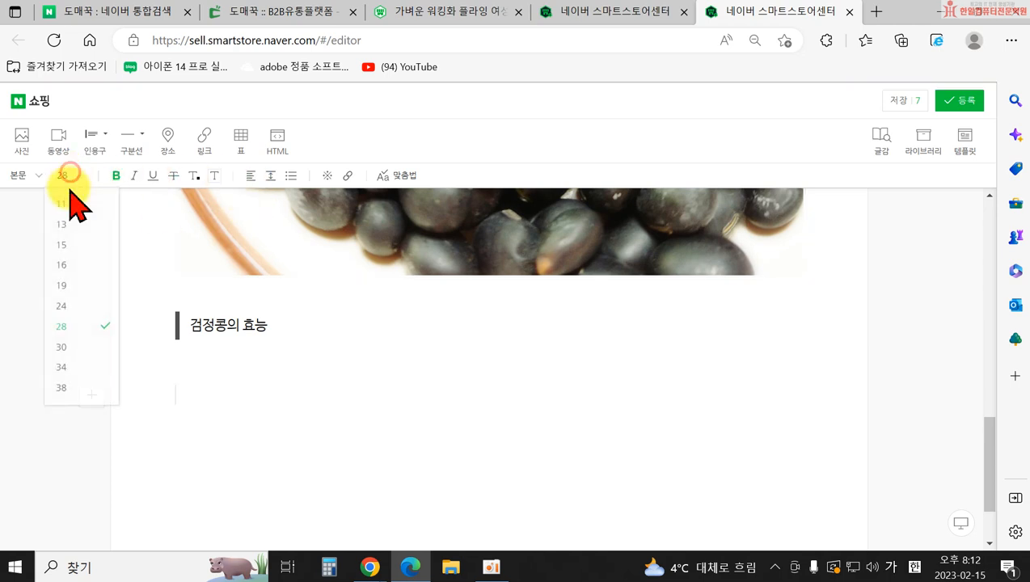
left_click(64, 287)
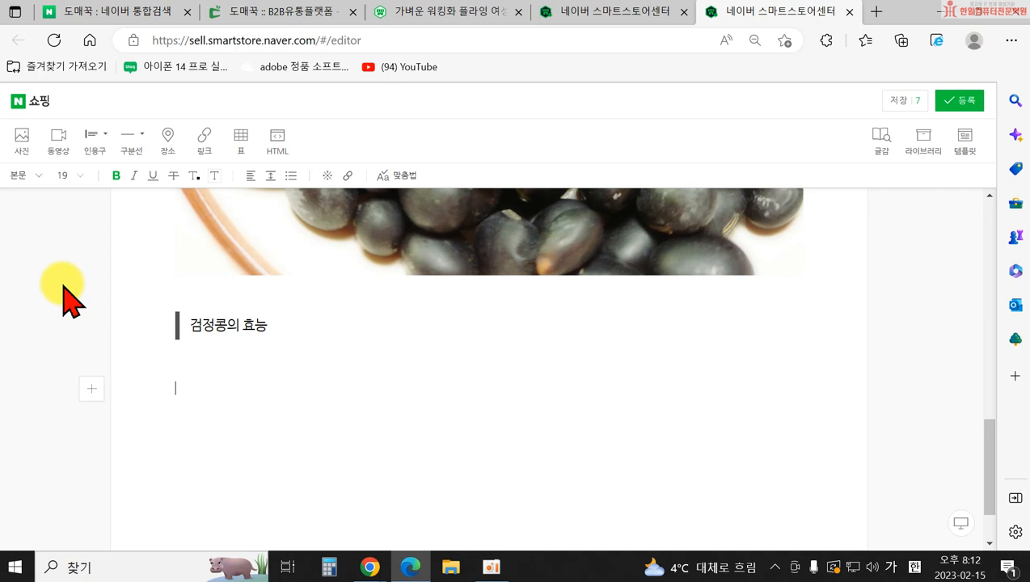
- Start a numbered list below the quote with "일반 콩과 비교하여 영양소의 함량은 비슷하지만 노화방지 성분이 4배나 많다." as item 1
left_click(291, 178)
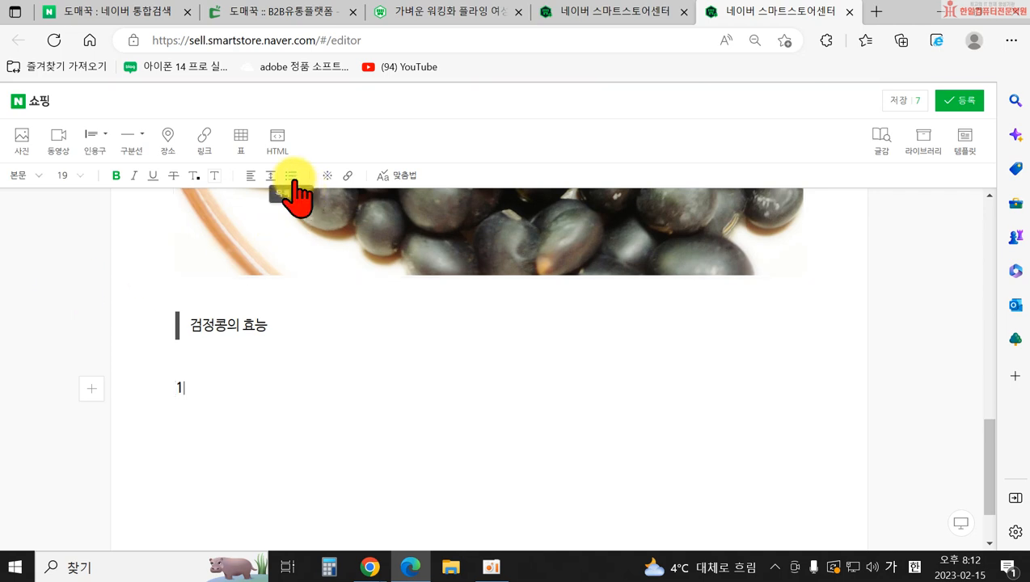
type(".")
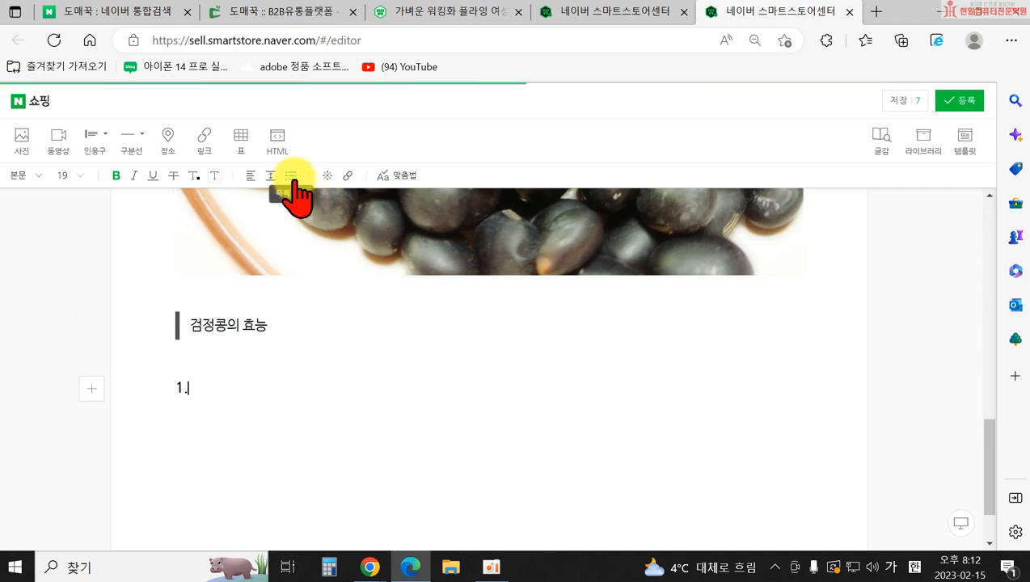
type(" 일반 콩과")
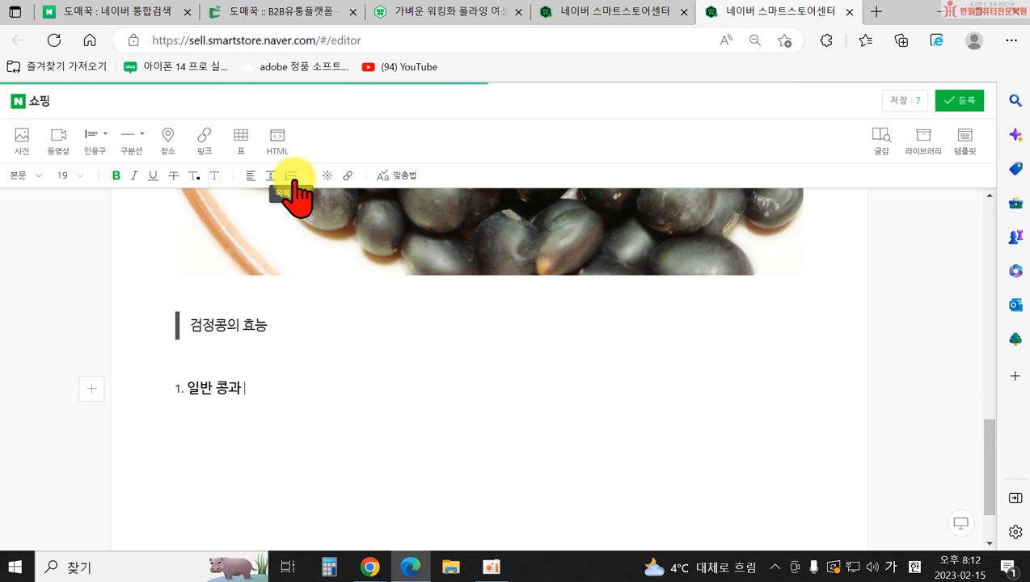
type(" 비교하여 영양소의 함")
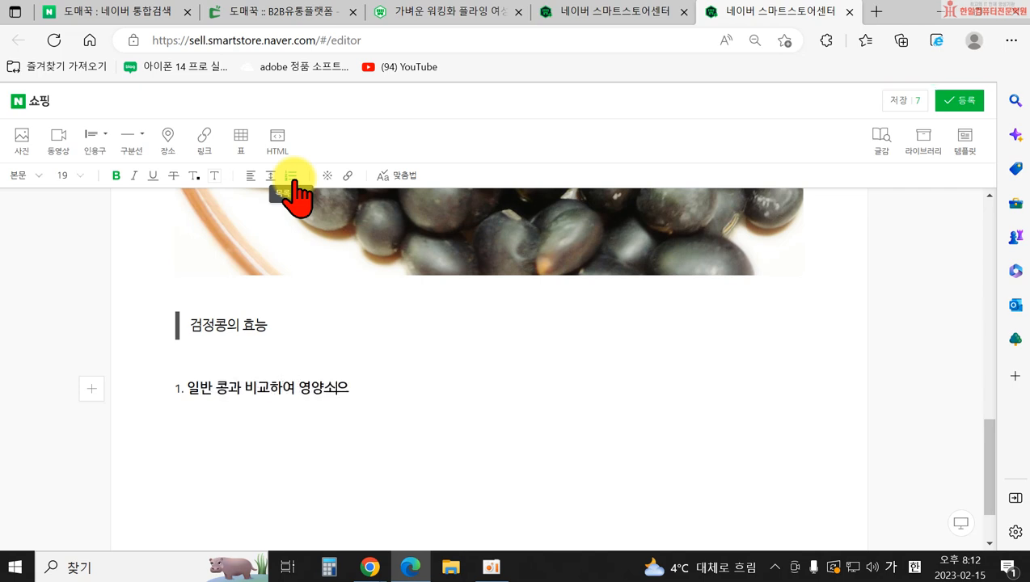
type("량은 비슷하나")
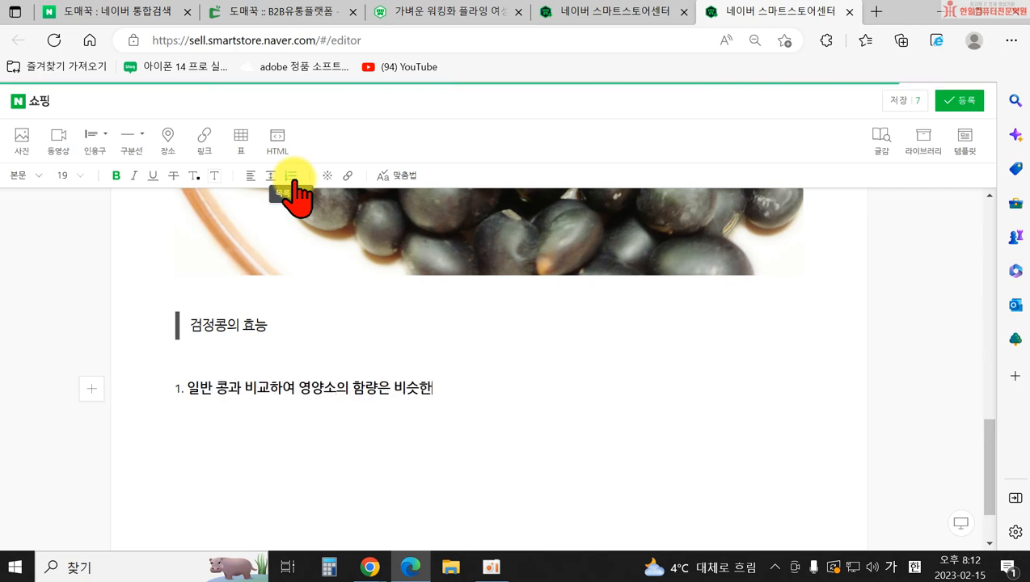
key("BackSpace")
key("BackSpace")
type("하지만 노화방")
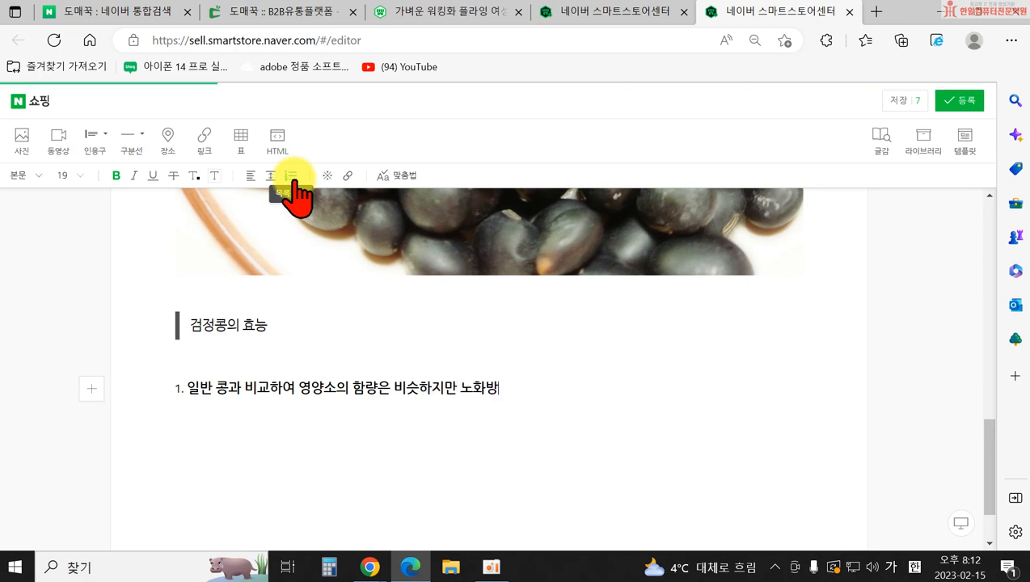
type("지 성분이 4배내")
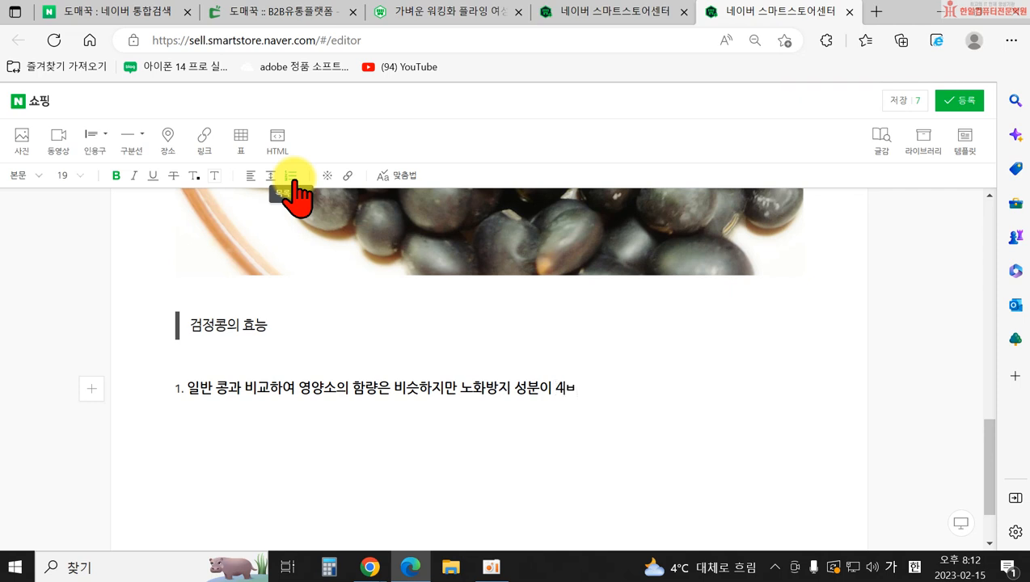
type(" 많다.")
key("Return")
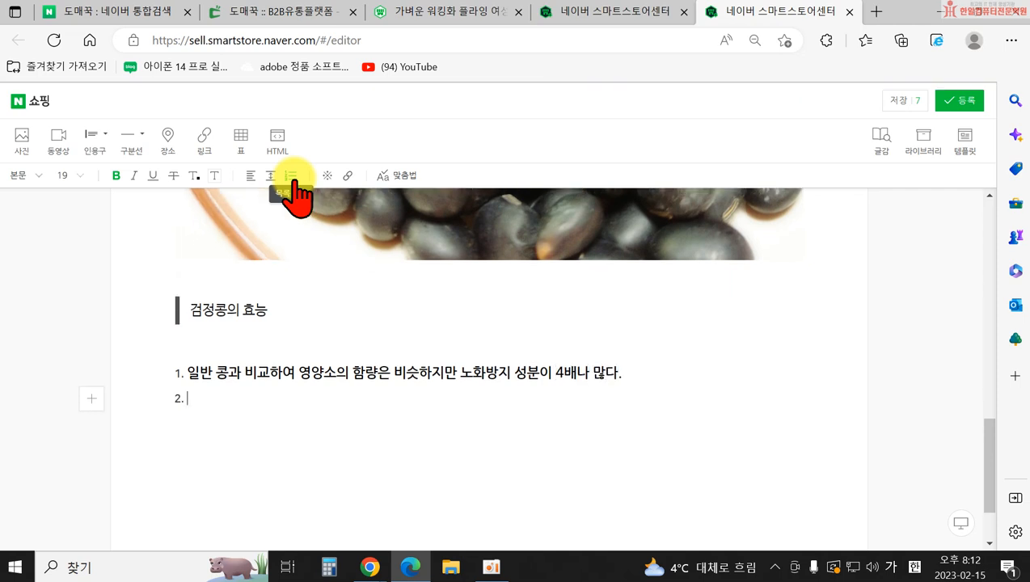
- Add "성인병 예방과 다이어트에 효과가 있다." and "탈모를 방지하는 데도 효과가 있다." as list items 2 and 3
type("성인베 ")
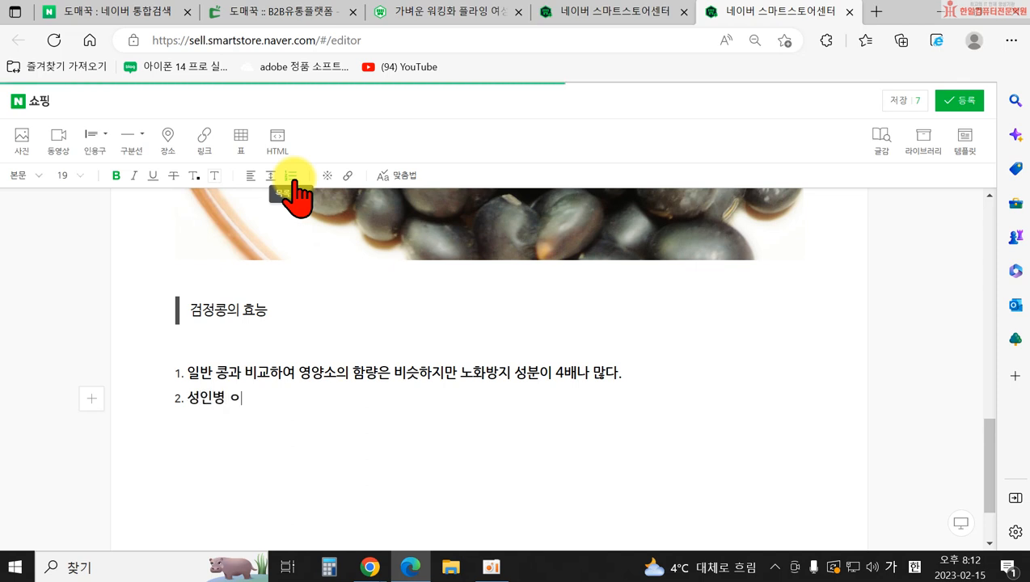
type("예방과 다이어트에")
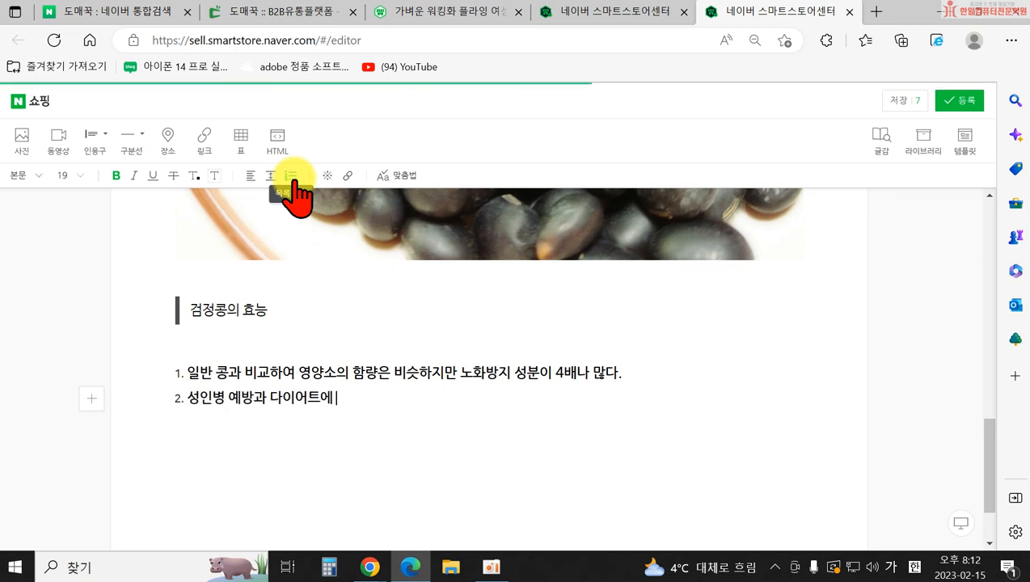
type(" 효고가 있다.")
key("Return")
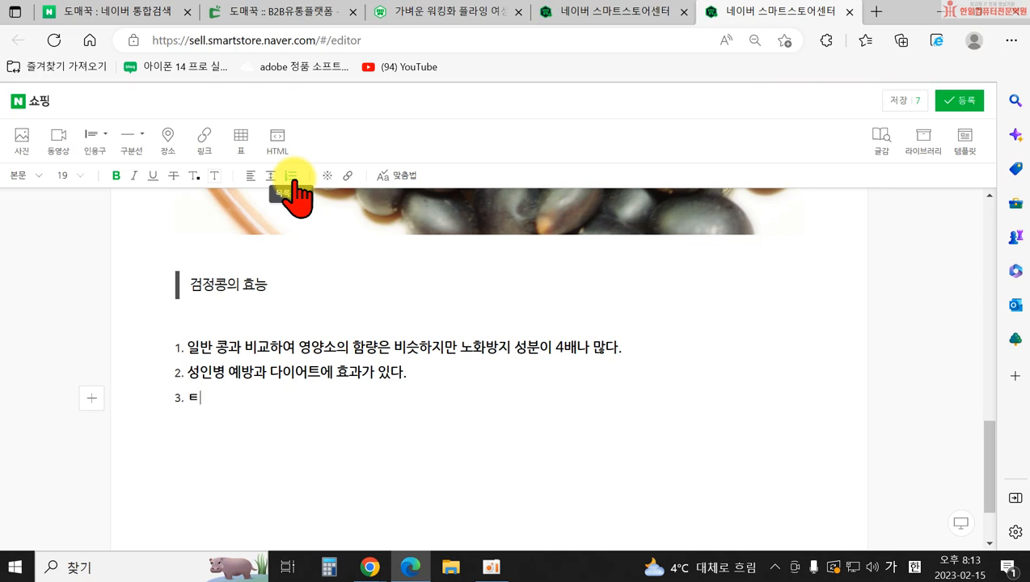
type("탈모를 방지하는 데")
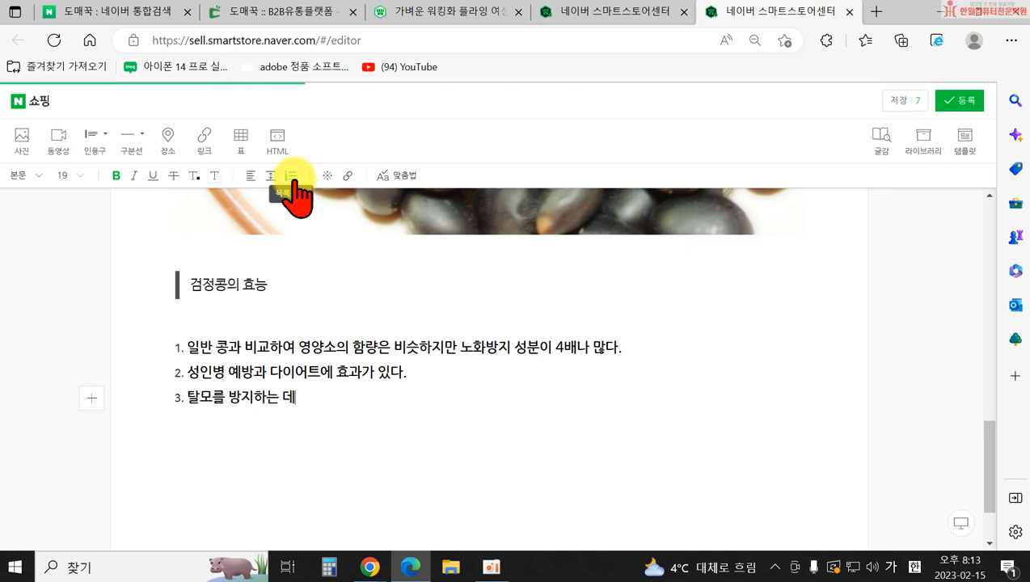
type("도 효과가 있다.")
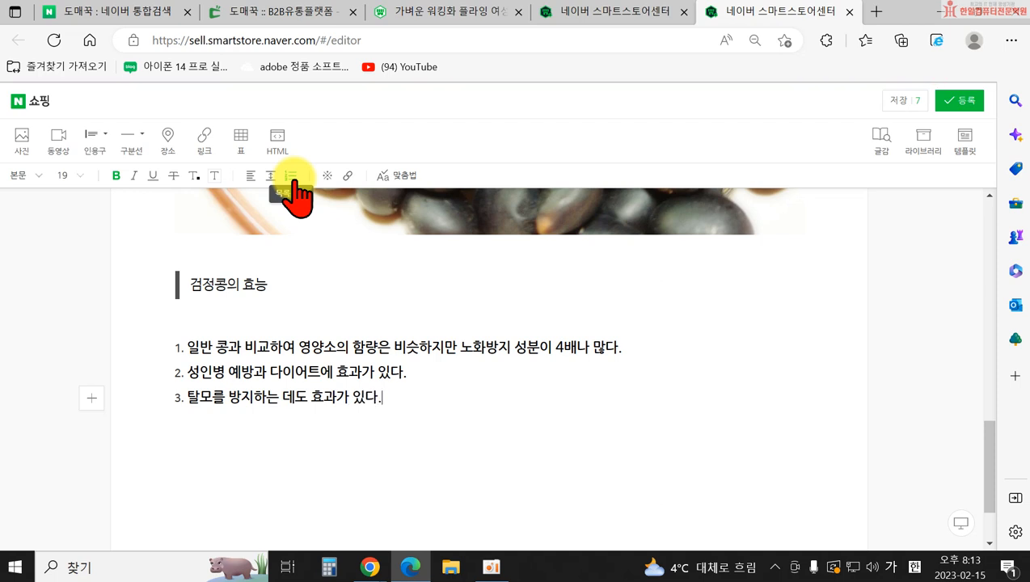
key("Return")
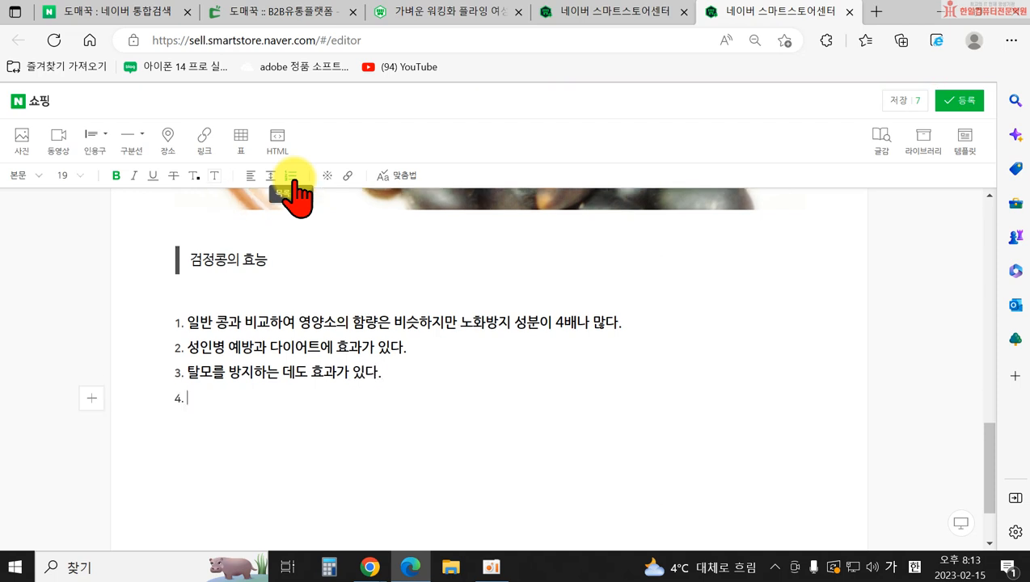
- Add "신장과 방광의 기능을 원활하게 해준다." as list item 4 and end the list with an empty paragraph
type("신장과 뱅ㄱ")
type("의")
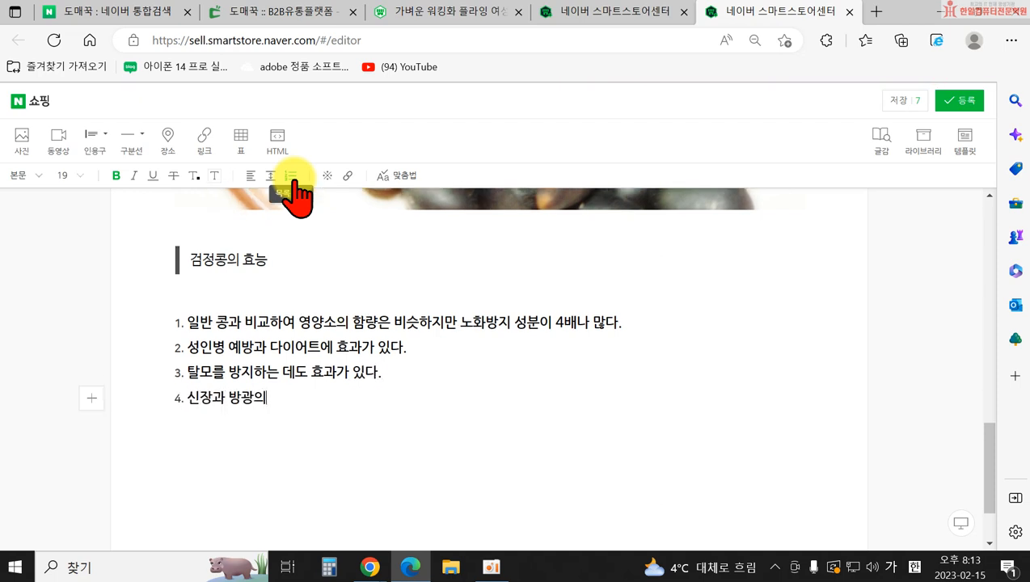
type(" 기능을 원활하")
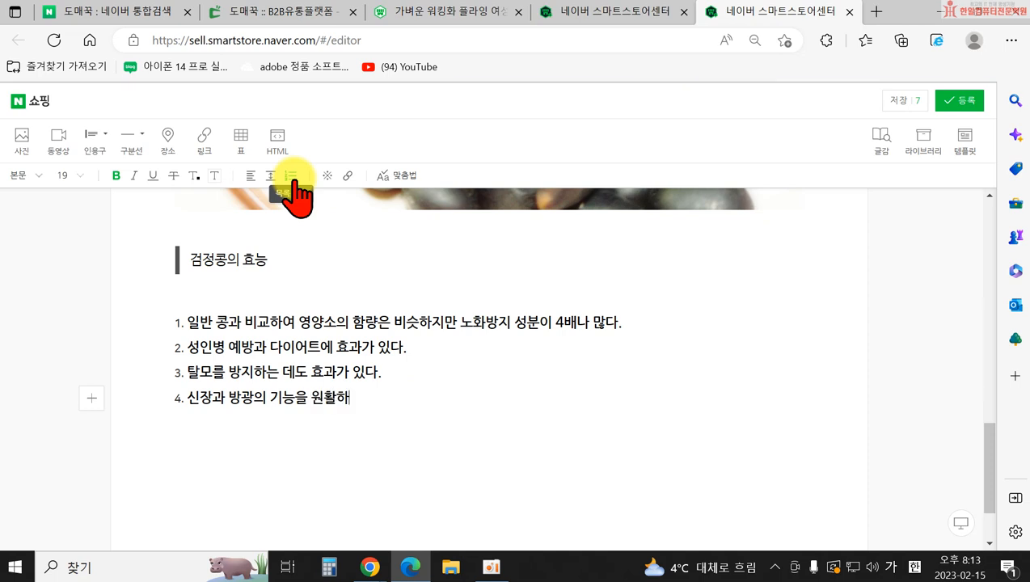
type("게 한대")
type("해준다.")
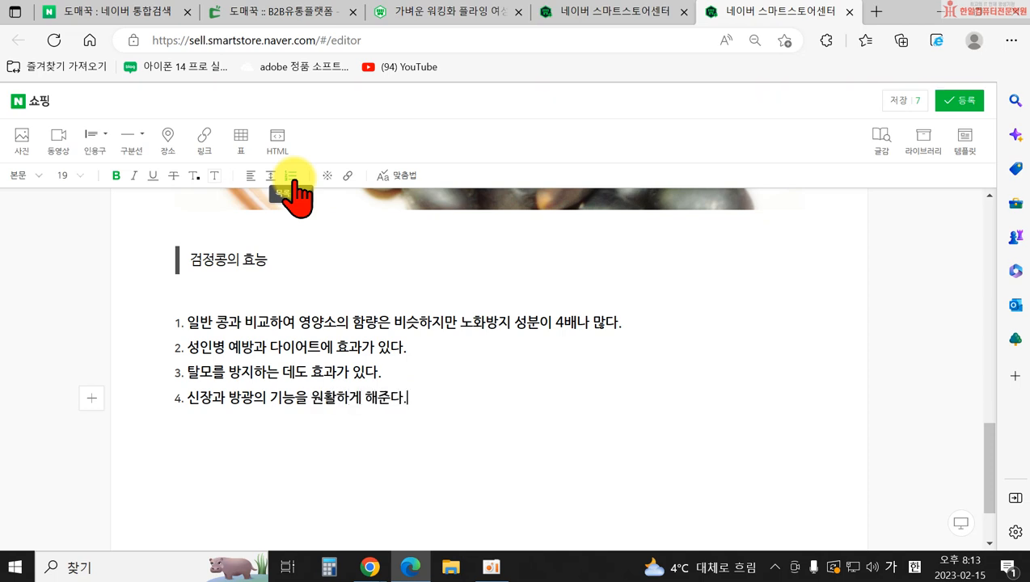
key("Return")
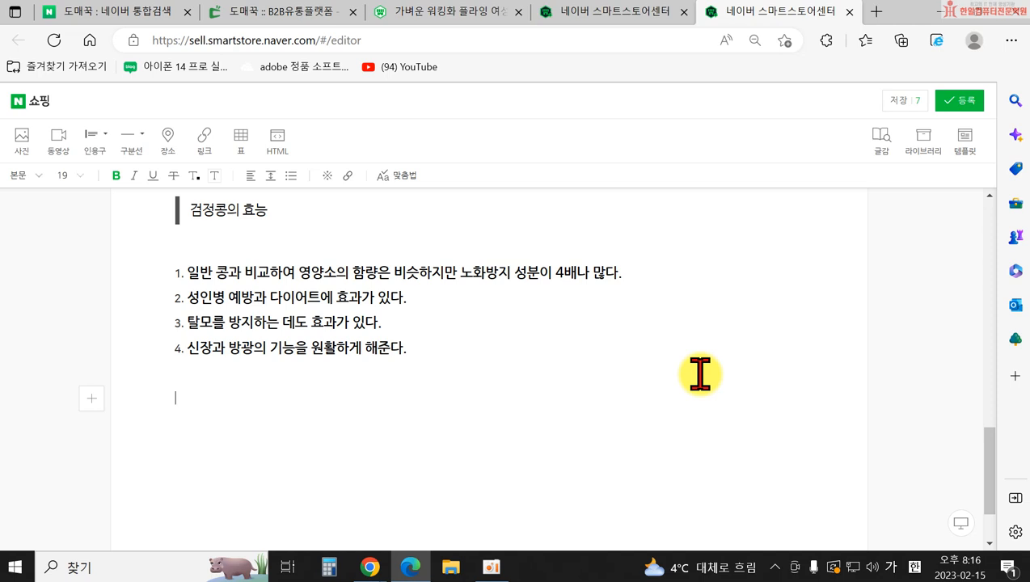
- Insert the black bean photos 건강5 and 건강6 from the computer below the numbered list
left_click(24, 141)
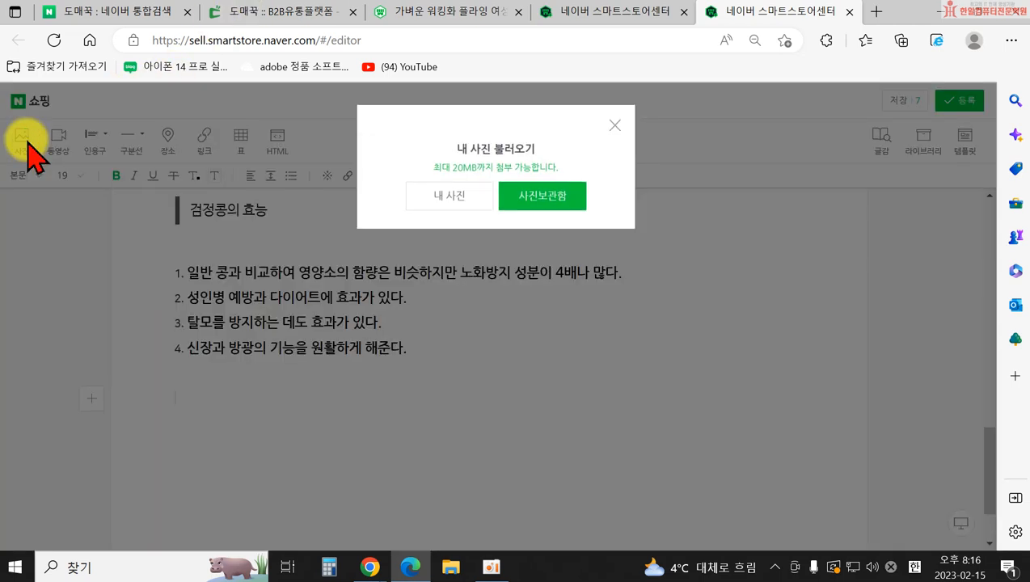
left_click(449, 199)
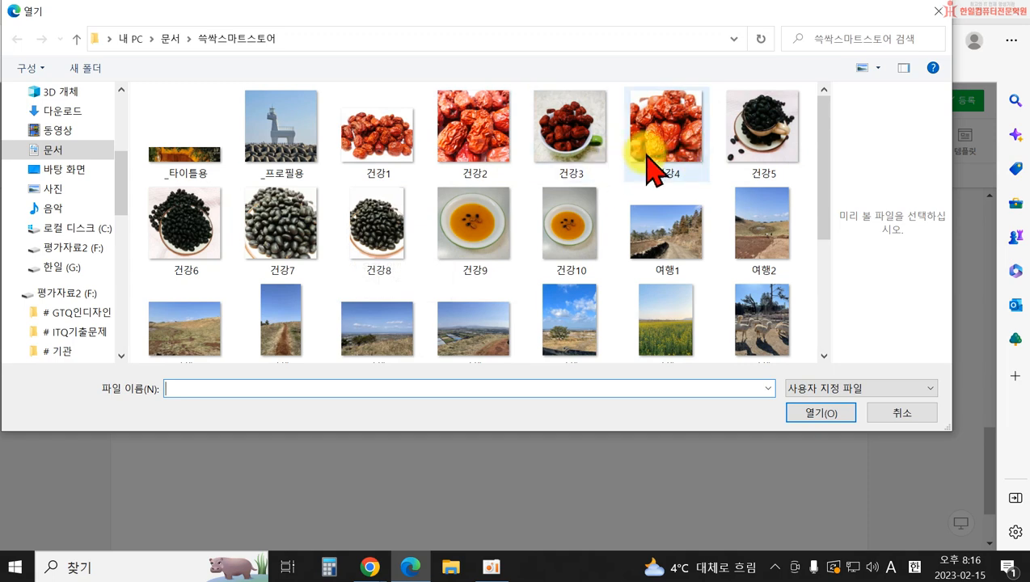
left_click(740, 139)
left_click(196, 235, "ctrl")
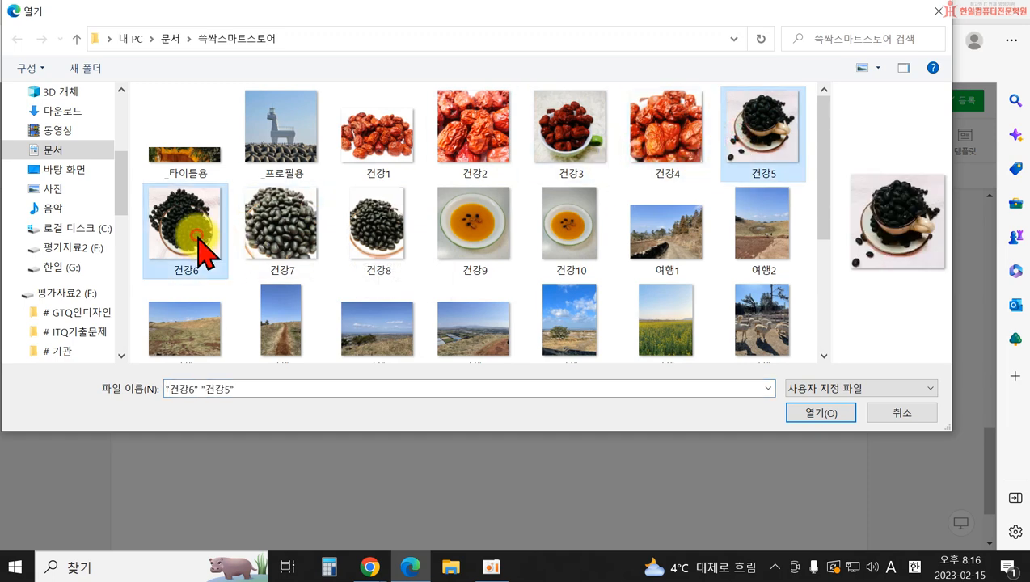
left_click(808, 415)
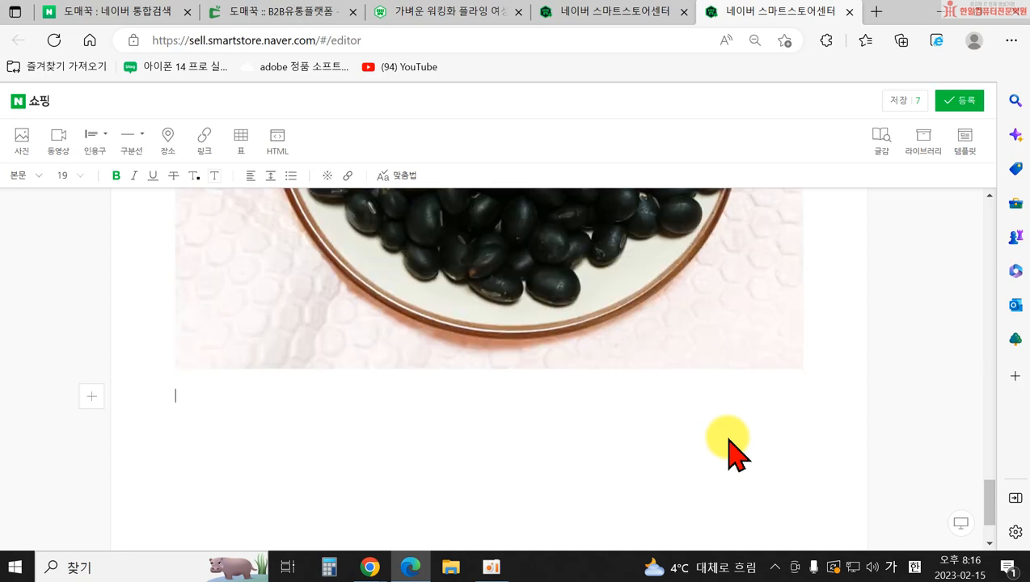
- Place the plate photo to the right of the cup photo so the two sit side by side in one row
scroll(664, 414, "up", 3)
scroll(577, 391, "down", 3)
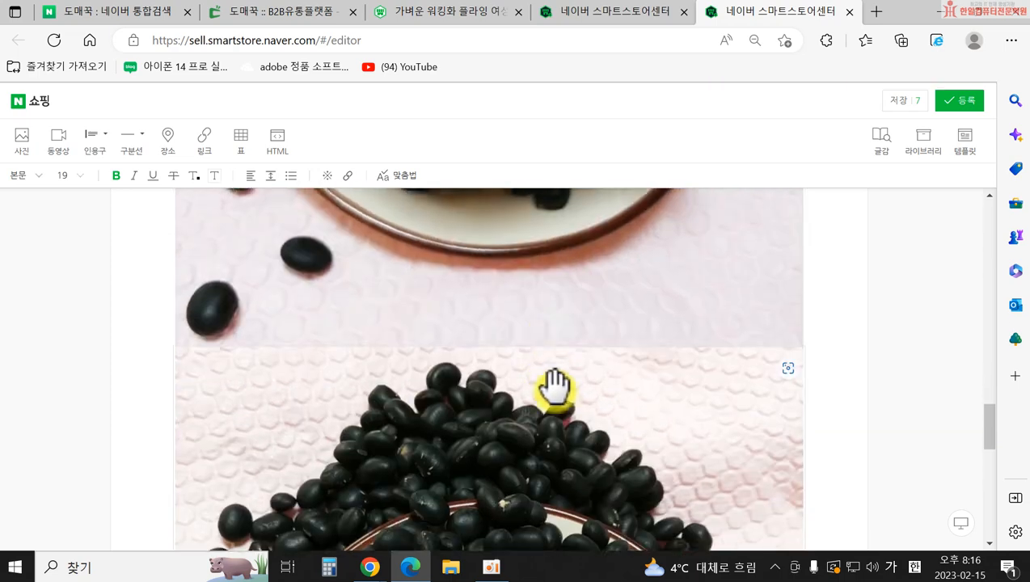
scroll(651, 442, "up", 1)
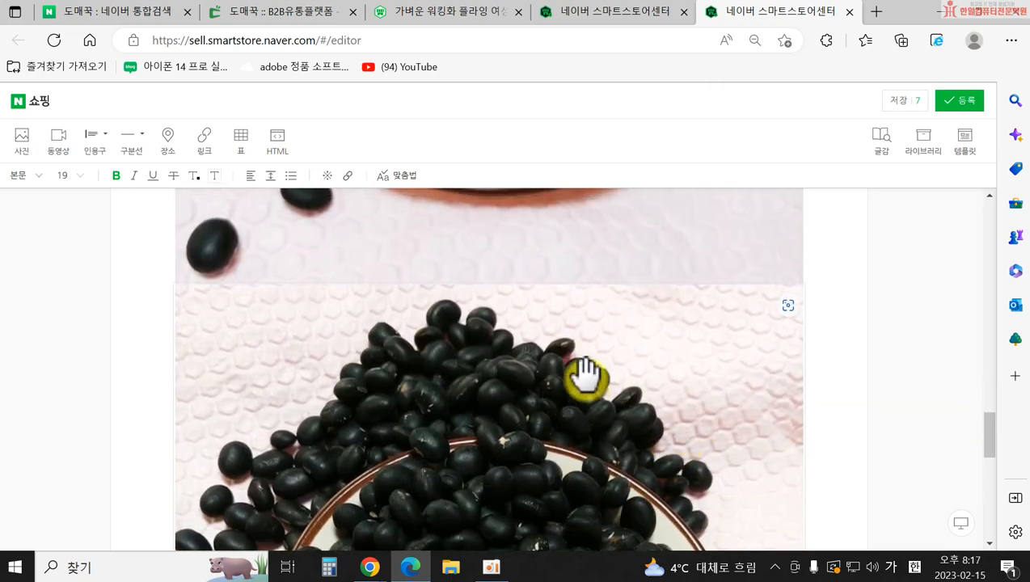
left_click_drag(585, 373, 803, 335)
scroll(727, 380, "up", 5)
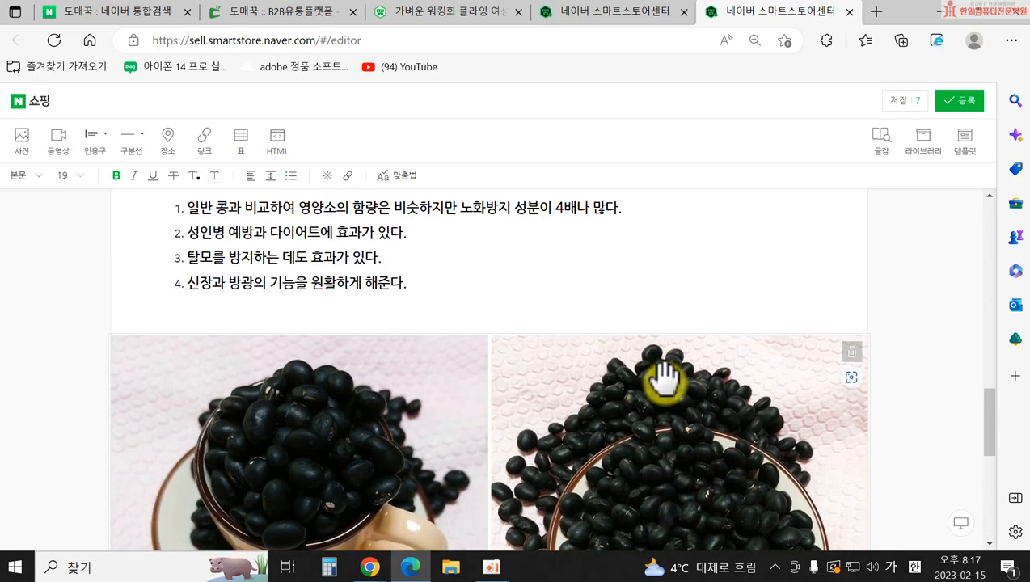
scroll(660, 390, "down", 3)
left_click(414, 499)
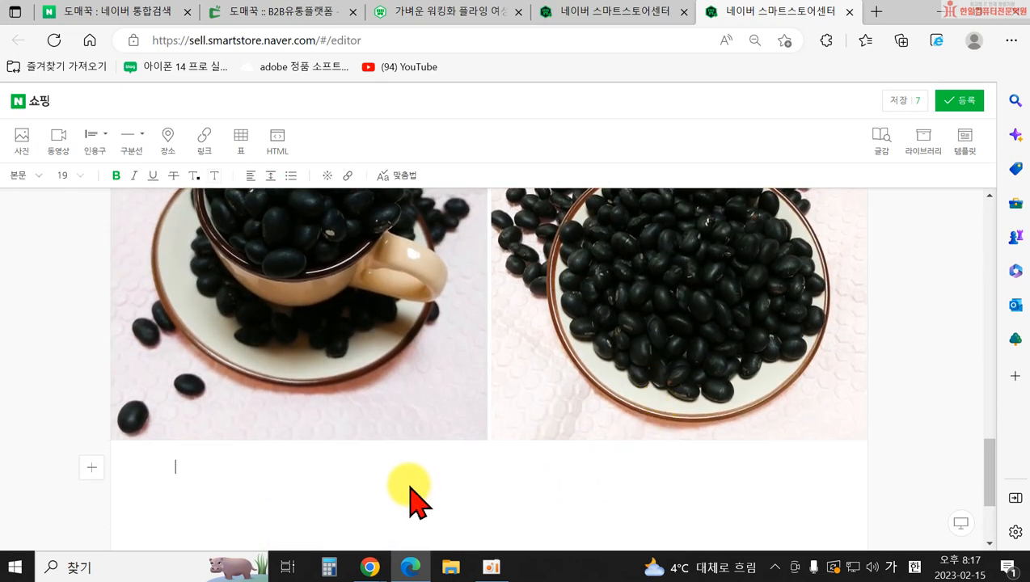
- Try the side-by-side photo pair at the text-column width and return it to the full page width
scroll(408, 477, "up", 1)
scroll(410, 461, "up", 1)
left_click(416, 419)
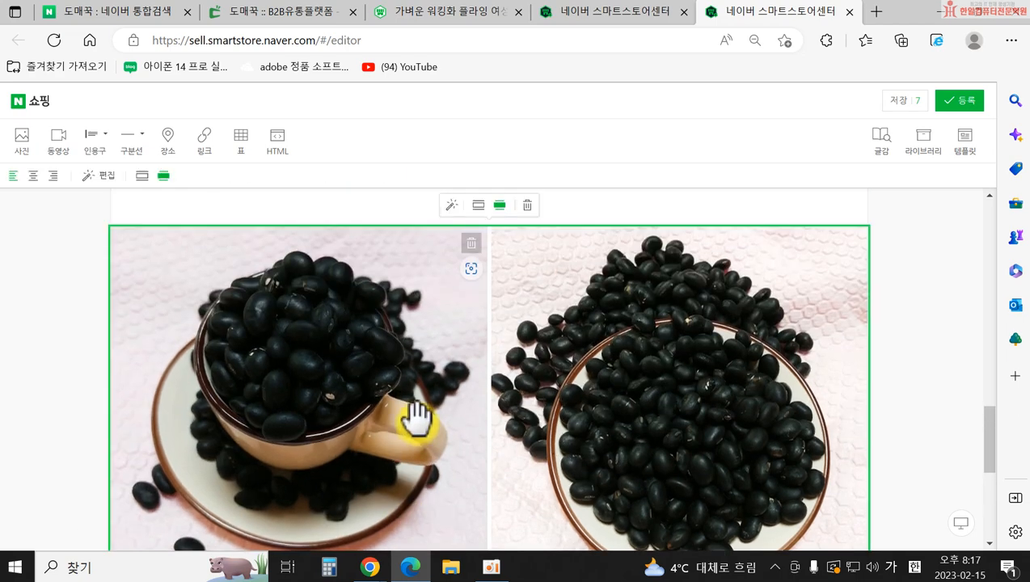
scroll(482, 375, "up", 3)
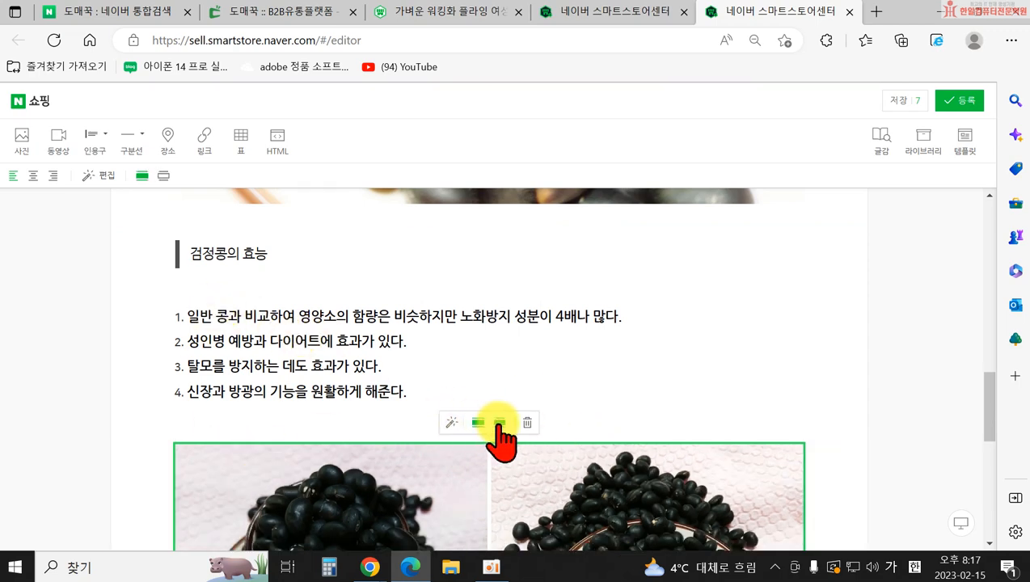
left_click(480, 422)
left_click(499, 421)
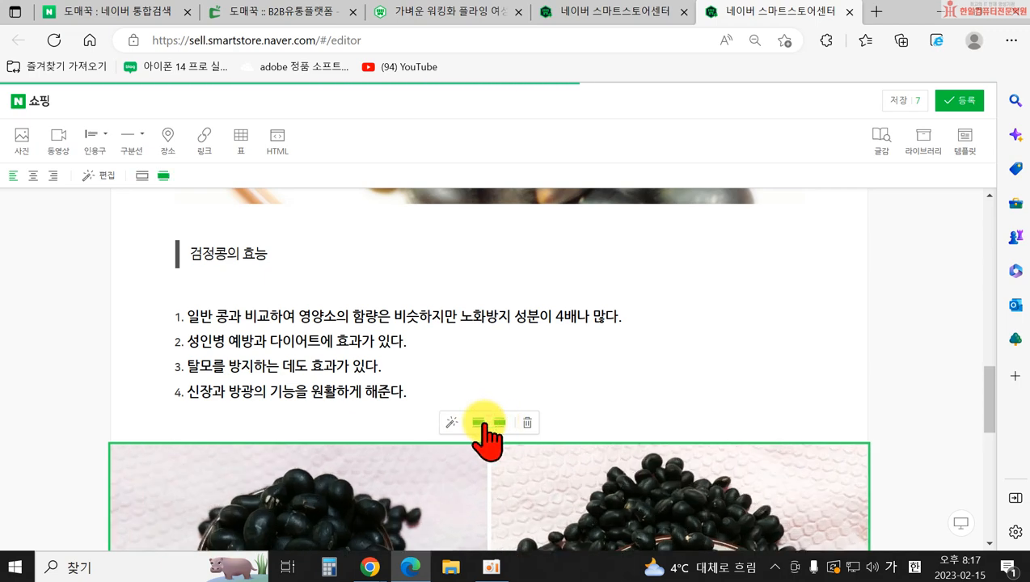
left_click(480, 422)
left_click(499, 422)
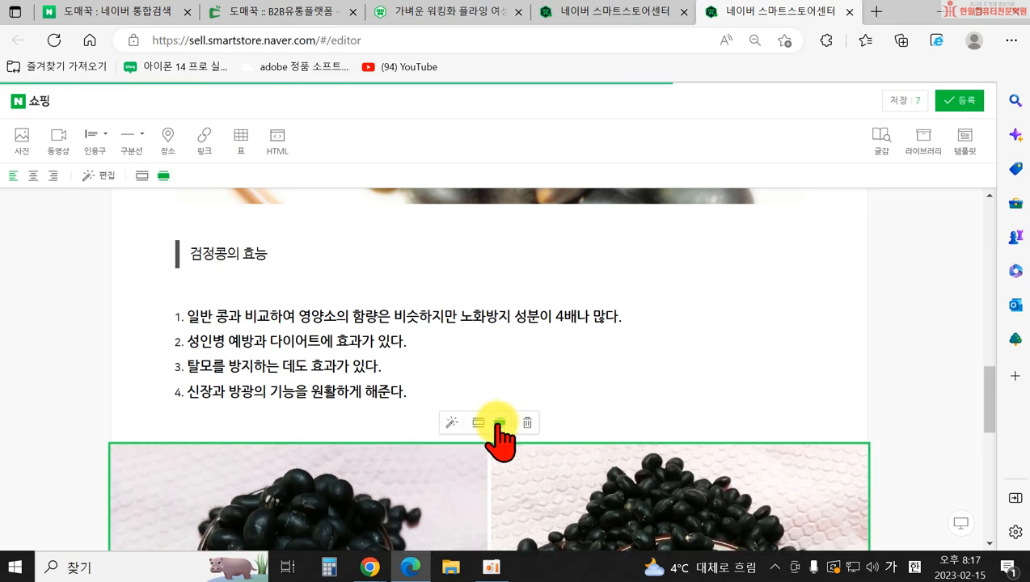
- Split the plate photo out of the side-by-side pair into its own row, and rejoin it to the right of the cup photo
scroll(522, 420, "down", 3)
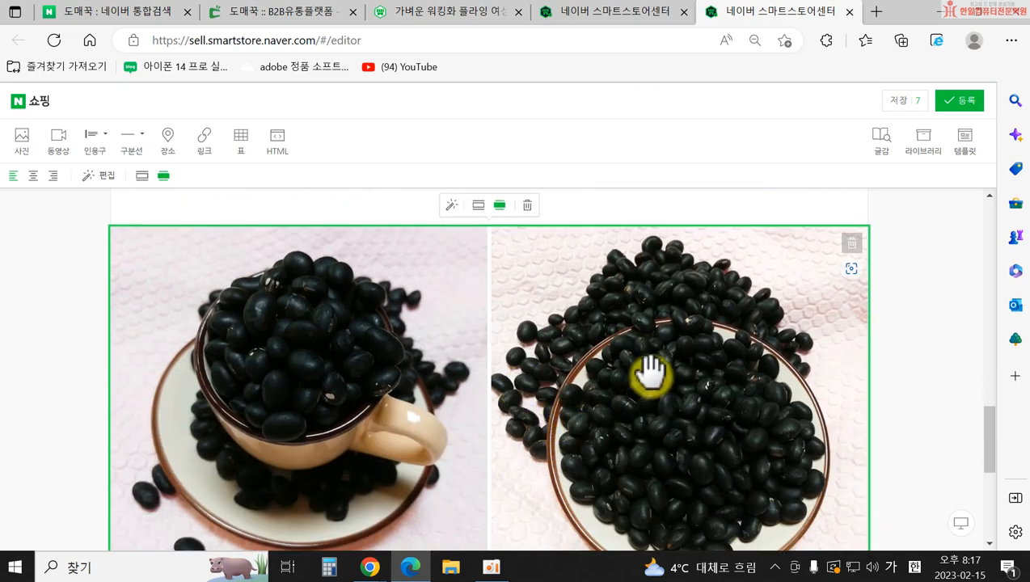
left_click(653, 370)
left_click_drag(654, 370, 288, 438)
scroll(594, 445, "down", 5)
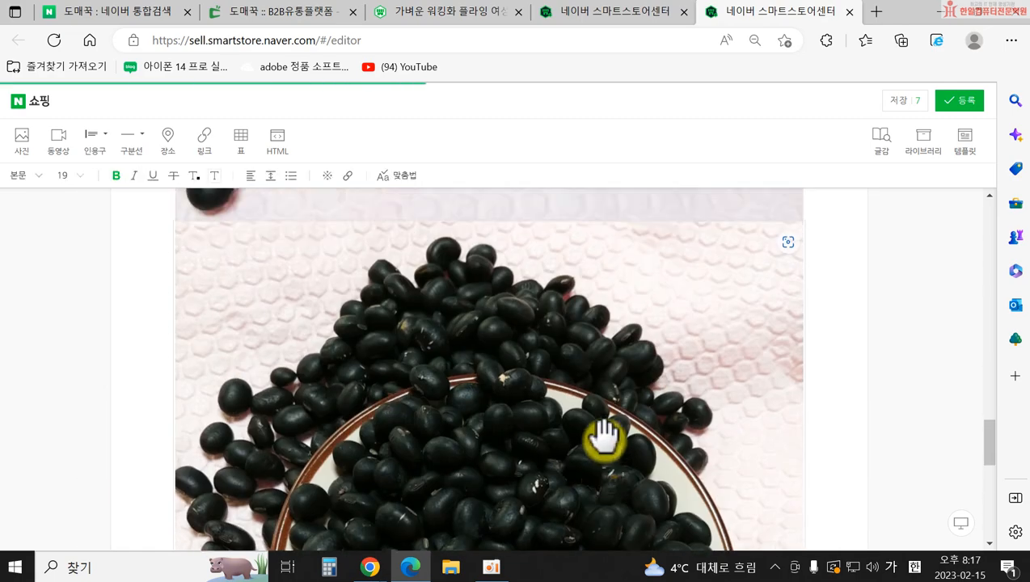
scroll(603, 434, "up", 3)
scroll(608, 439, "down", 2)
left_click(662, 357)
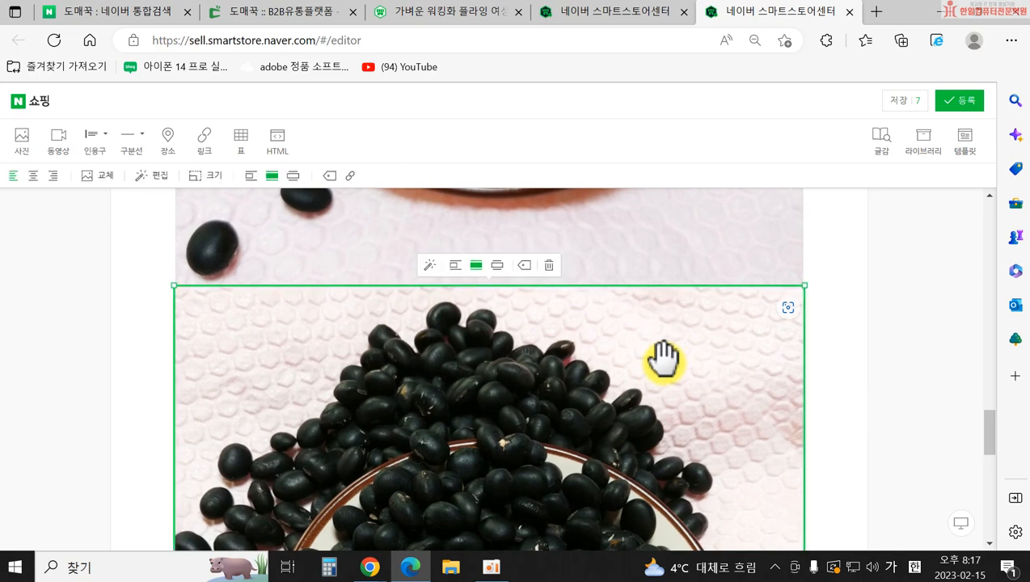
left_click_drag(662, 357, 808, 304)
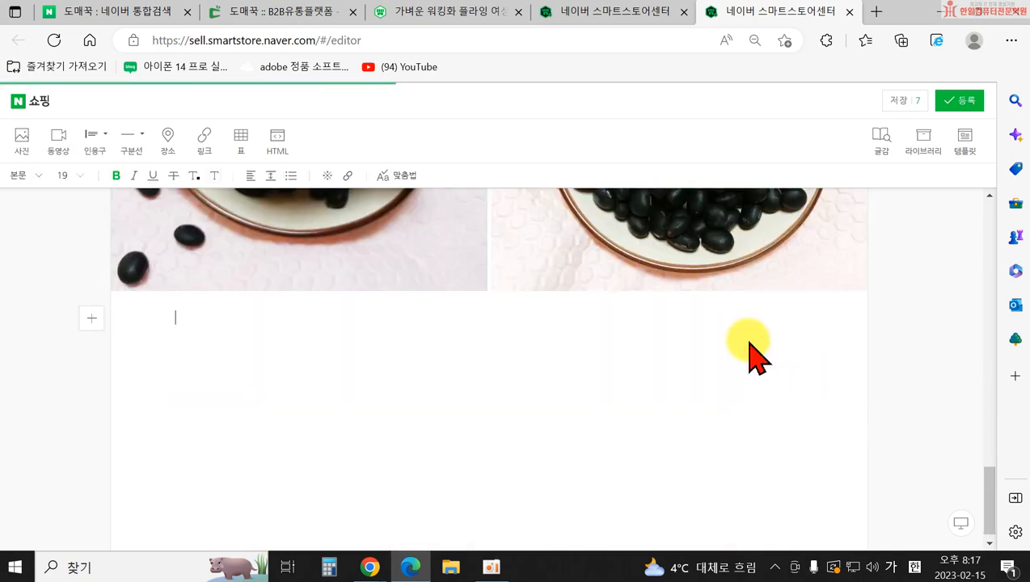
- Repeat moving the plate photo below the cup photo and placing it back beside the cup photo in one row
left_click(569, 237)
scroll(501, 264, "up", 4)
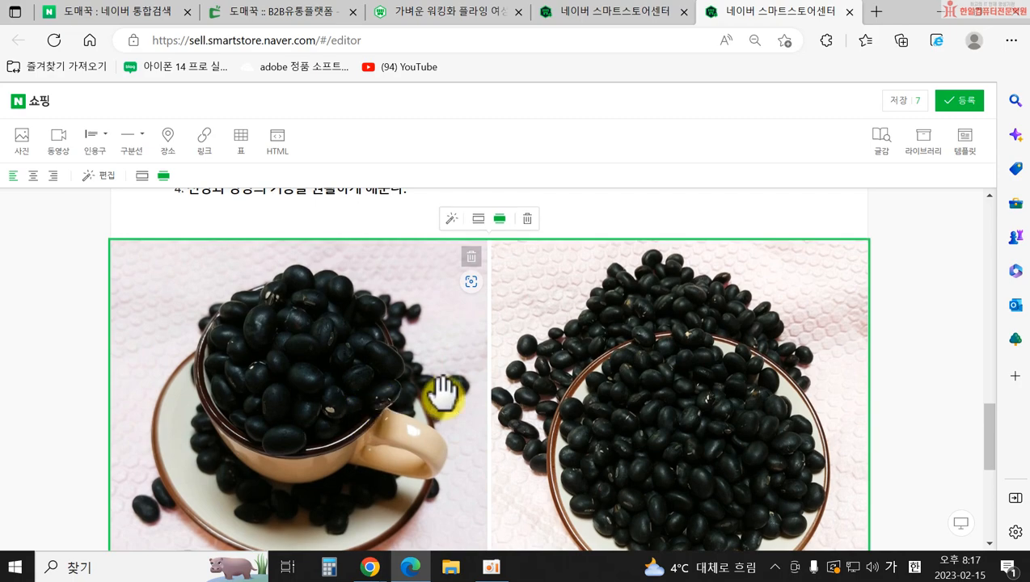
scroll(443, 394, "down", 1)
left_click(616, 350)
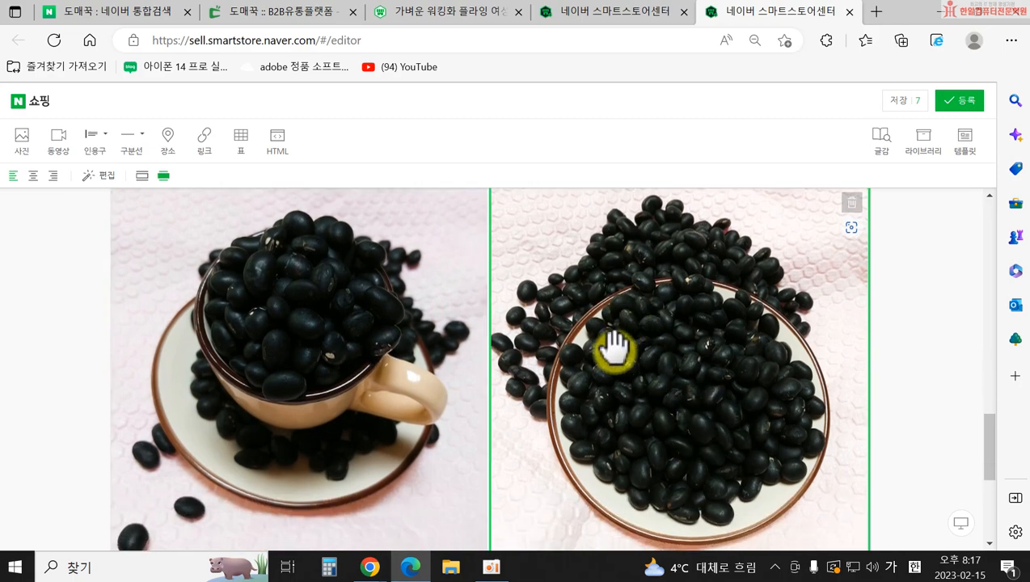
scroll(616, 350, "down", 2)
left_click_drag(575, 318, 316, 392)
scroll(686, 394, "up", 3)
scroll(695, 397, "down", 4)
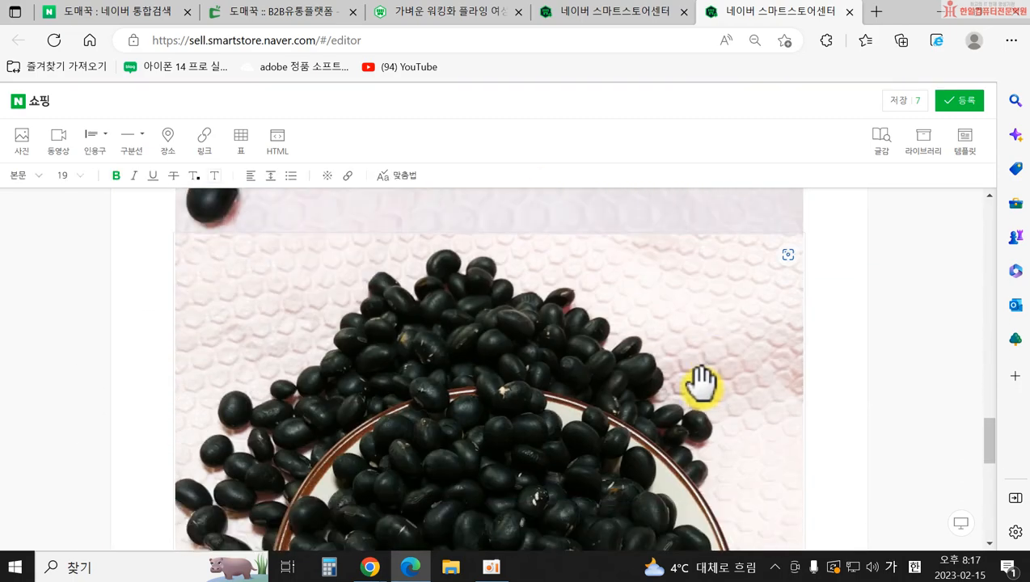
scroll(696, 381, "up", 2)
left_click_drag(671, 464, 690, 403)
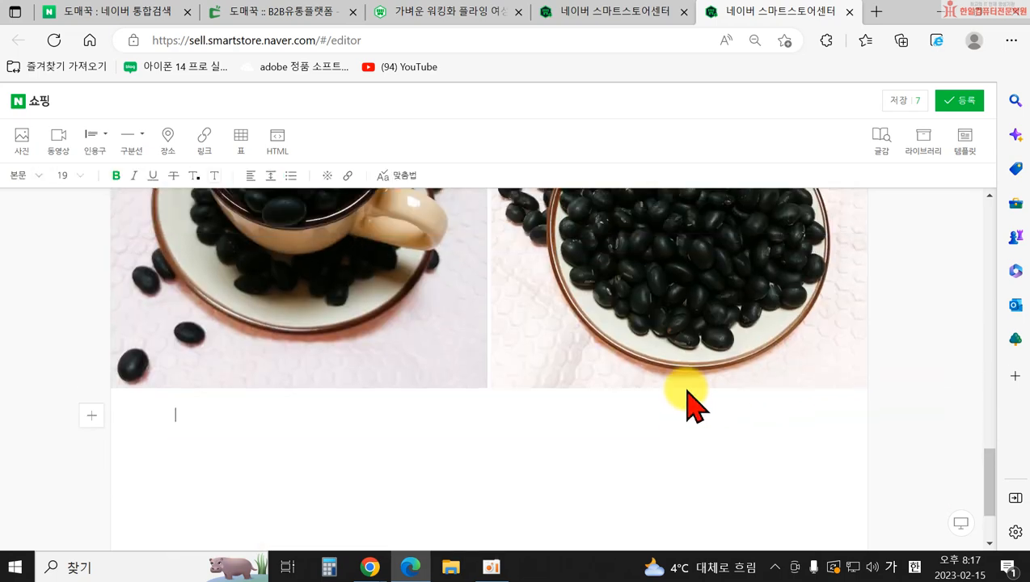
scroll(547, 466, "down", 2)
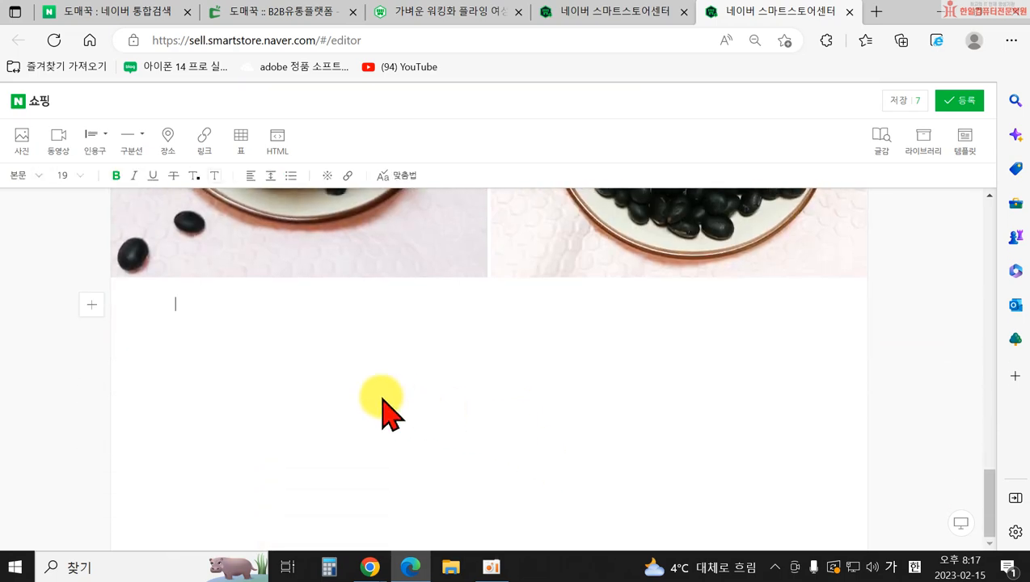
- Set the side-by-side photo pair to the text-column width
scroll(387, 408, "up", 4)
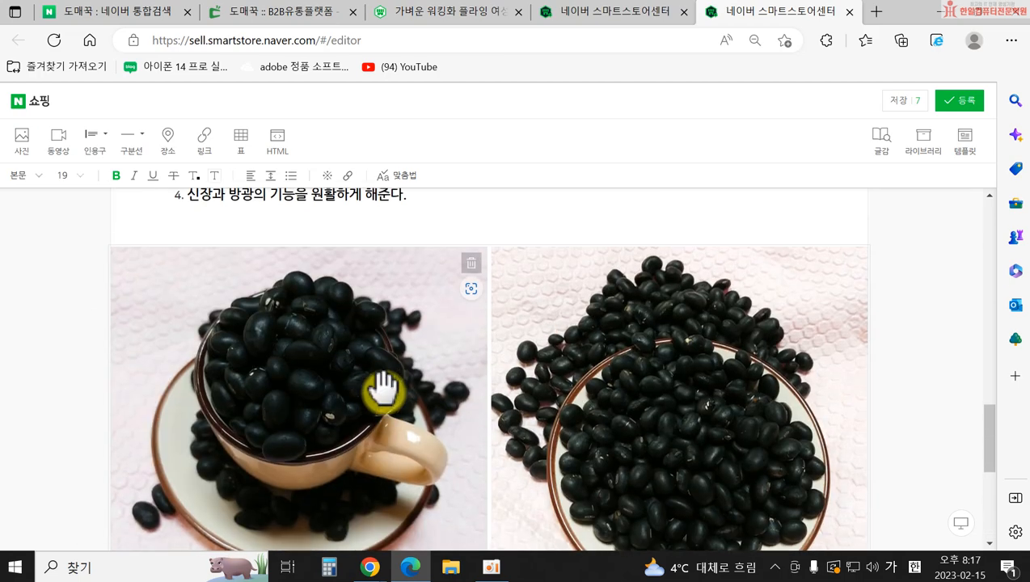
left_click(387, 387)
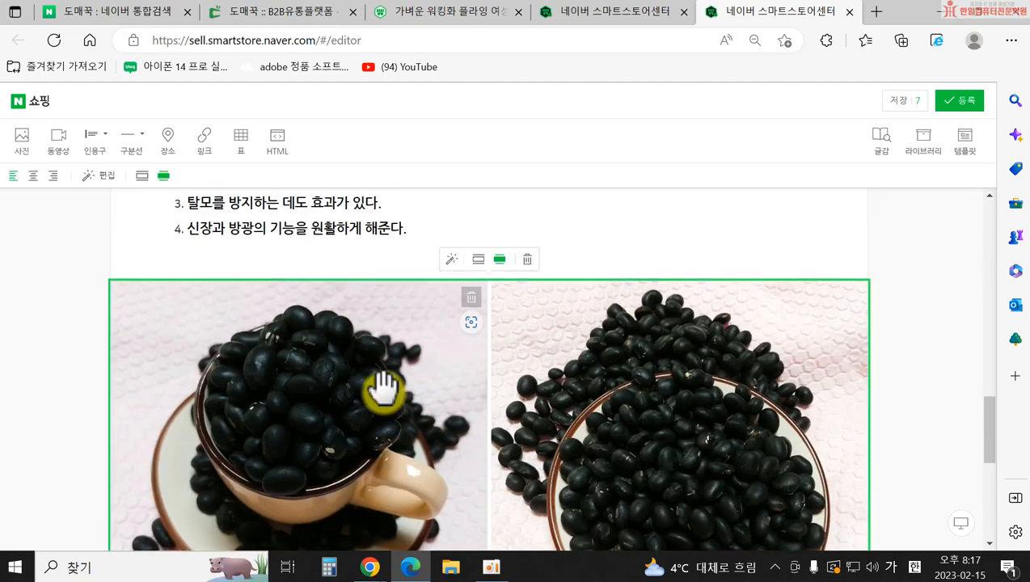
left_click(478, 261)
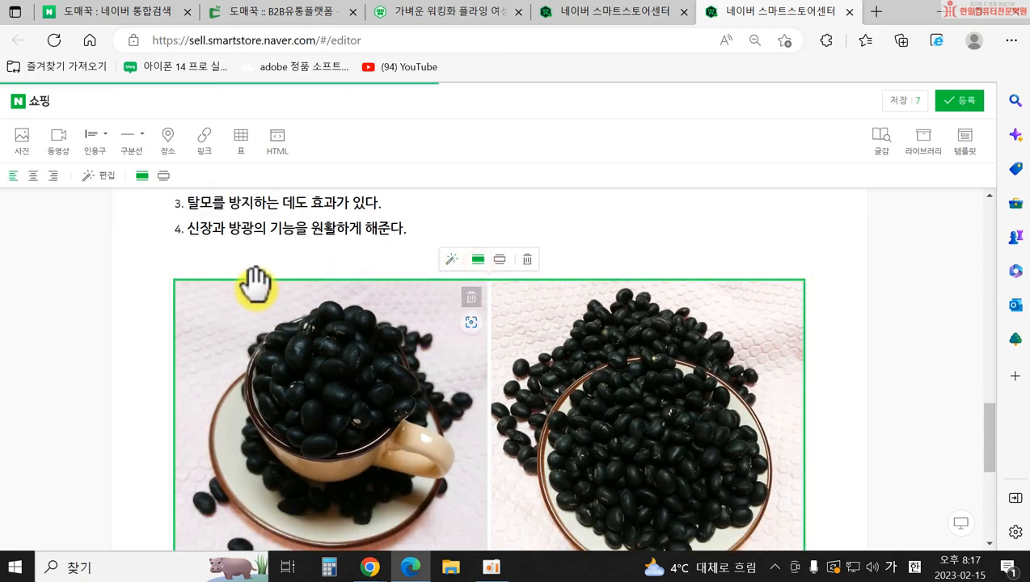
- Insert a vertical-line quote reading "검정콩 이렇게 먹어요" below the photo pair
scroll(731, 306, "down", 1)
scroll(731, 306, "down", 3)
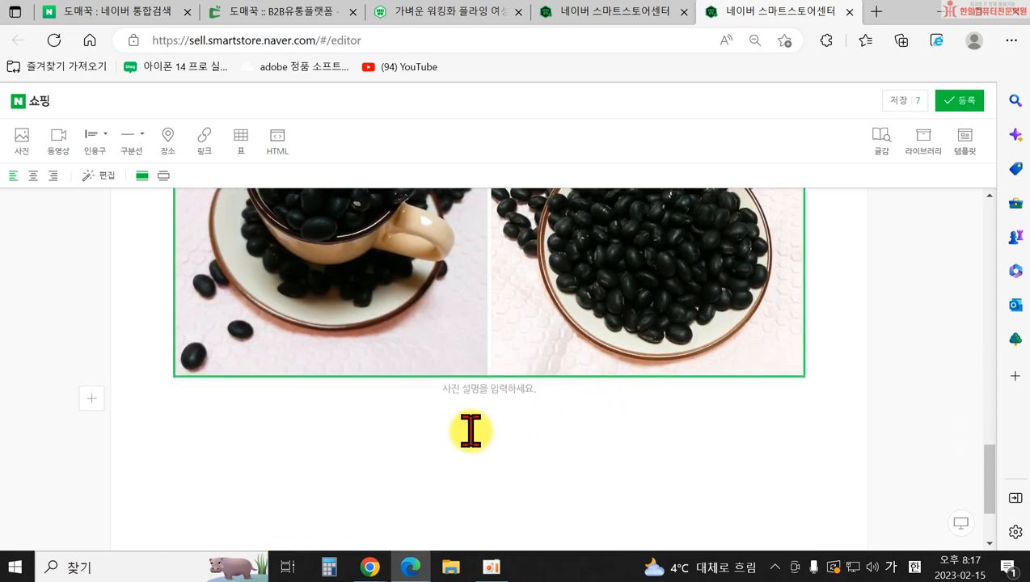
left_click(197, 421)
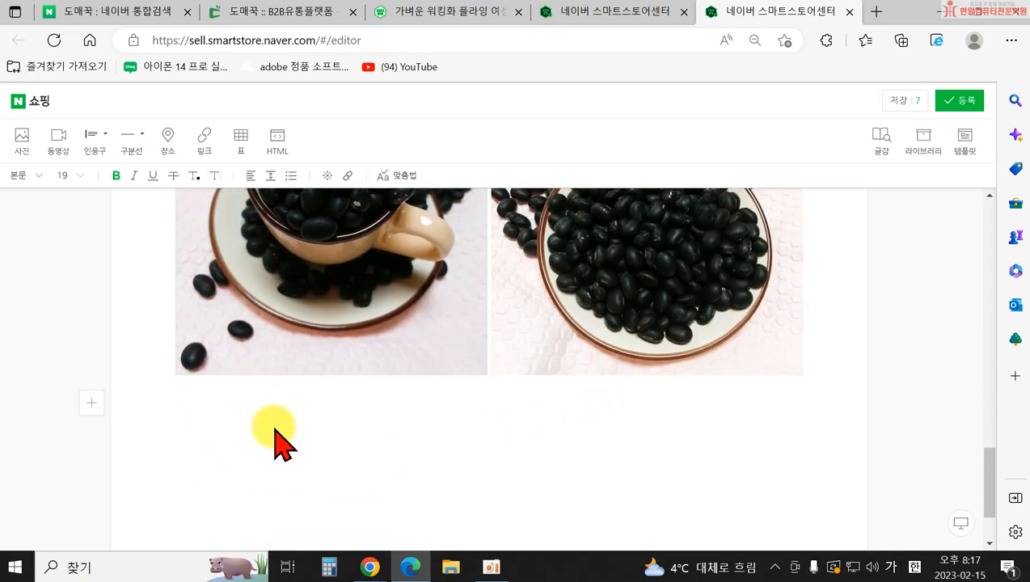
scroll(275, 441, "down", 1)
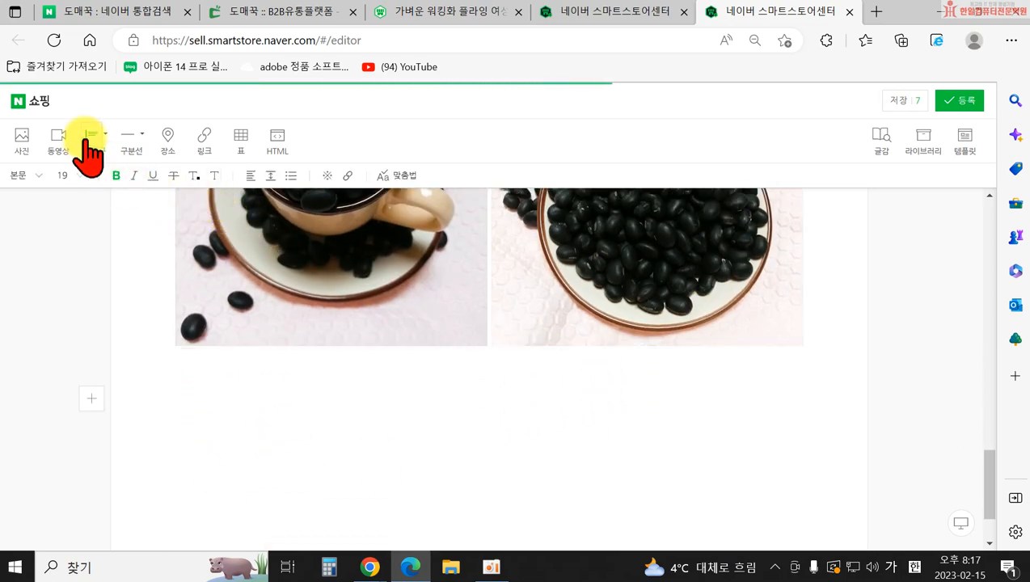
left_click(86, 136)
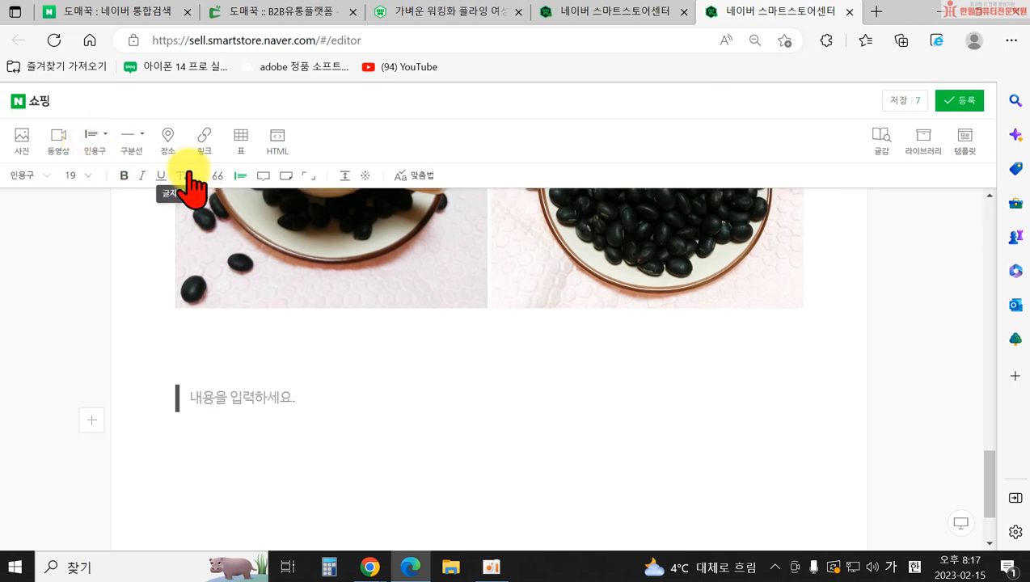
type("검정ㅋ 이렇게 미")
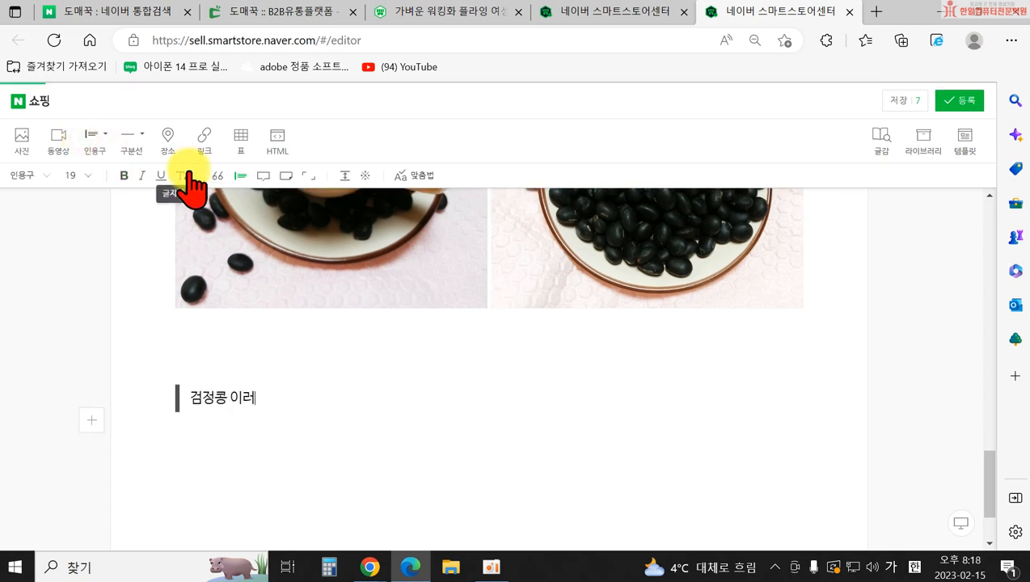
type("어요")
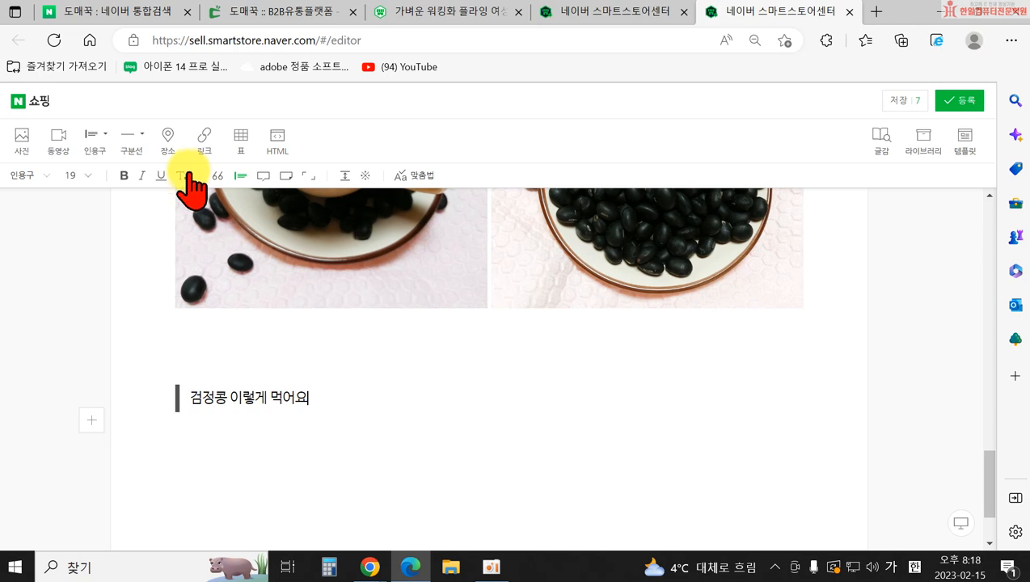
- Start a numbered list below the quote with item 1 "검정콩은 그냥 먹는 것보다는 볶아서 먹으면 건강에 더 효과가 있다."
left_click(221, 447)
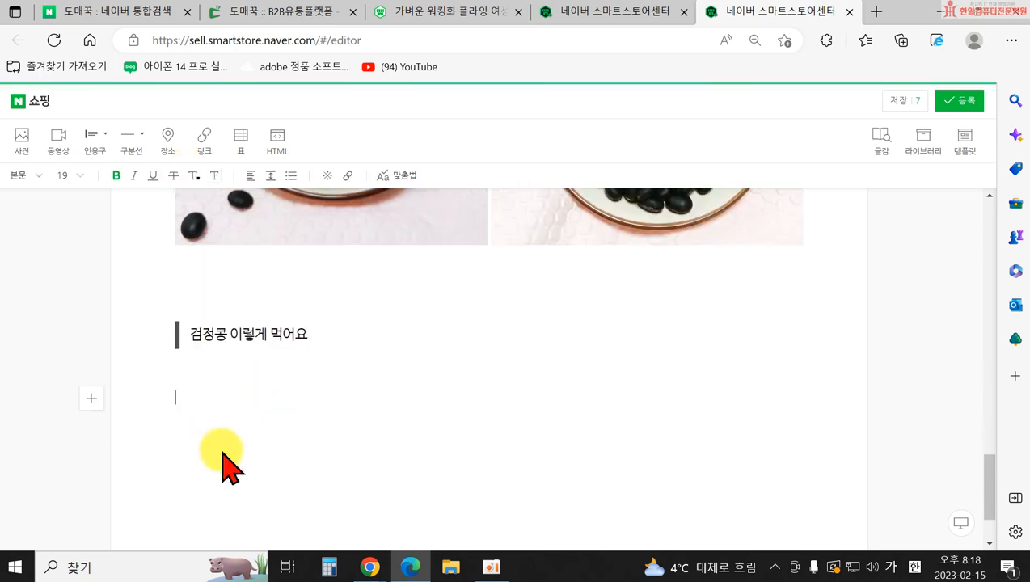
type("1. 검제")
type("콩은")
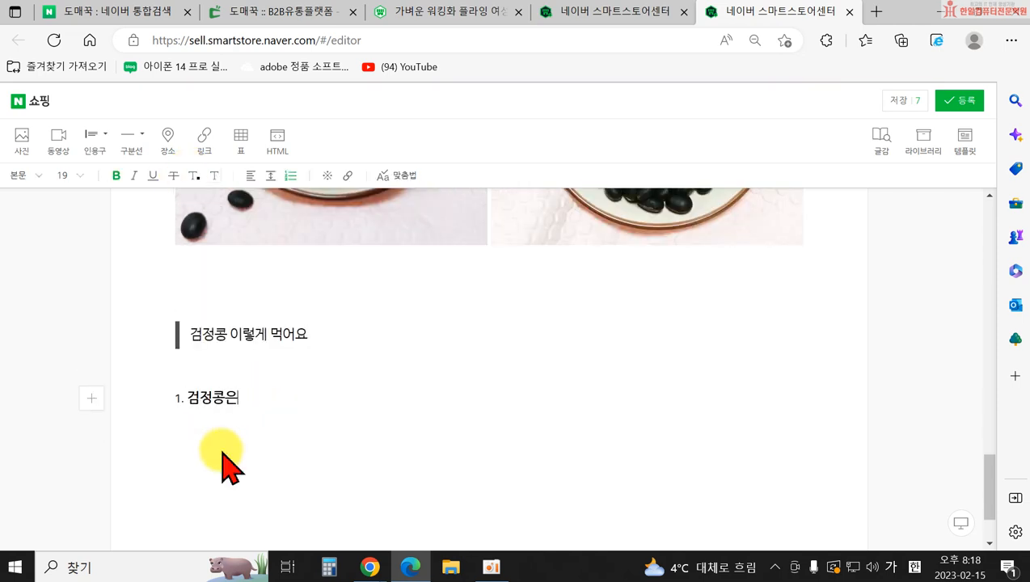
type(" 그냥 먹는 것")
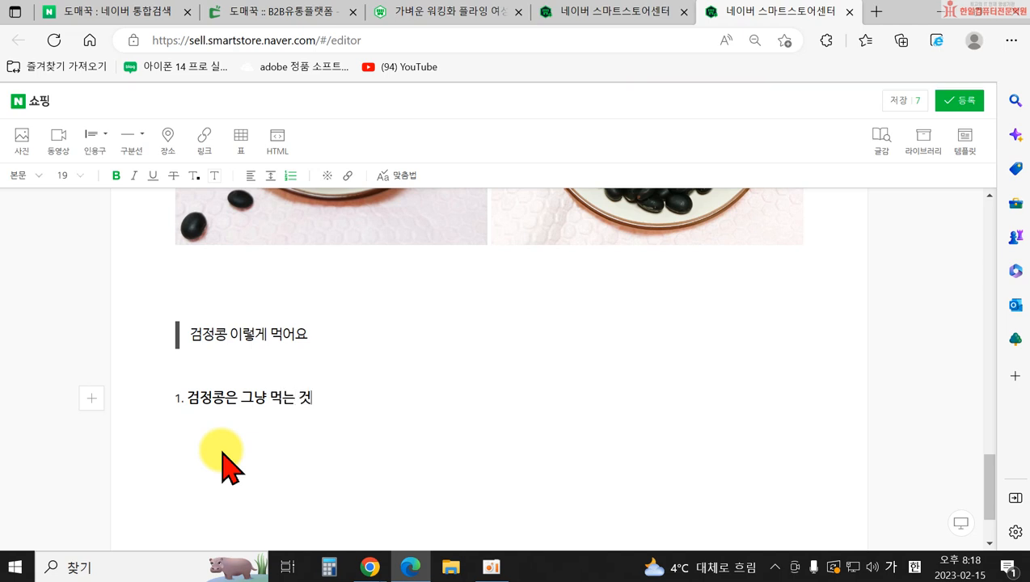
type("보다는 뵈아서 먹")
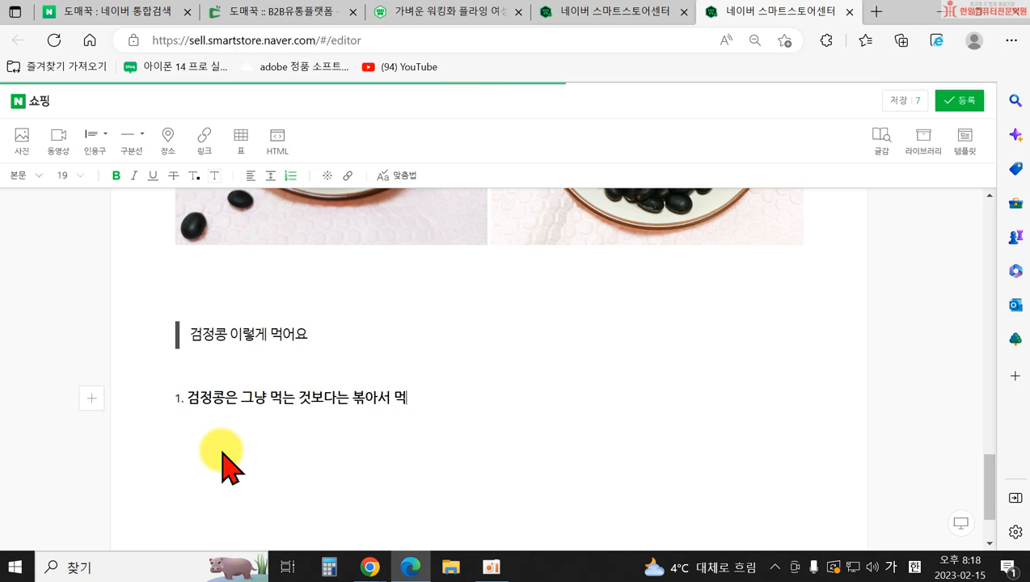
type("으면 ")
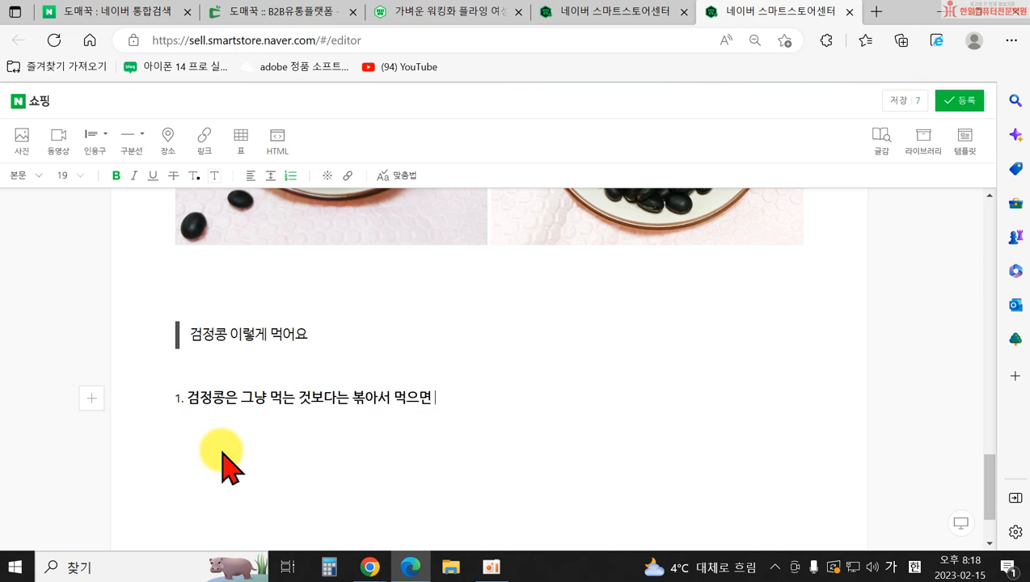
type("건강에 더 효과가")
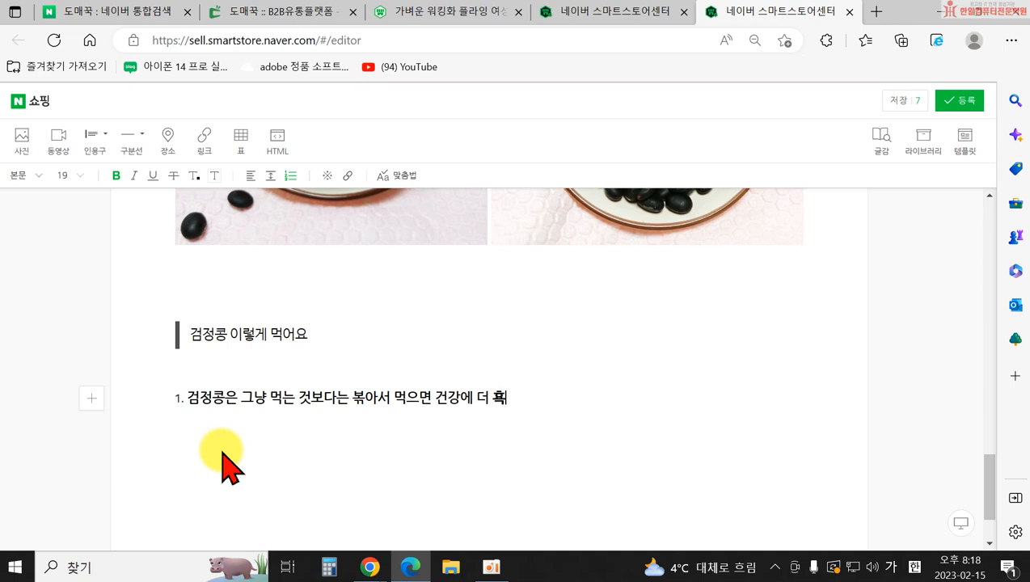
type(" 이있다.")
key("Return")
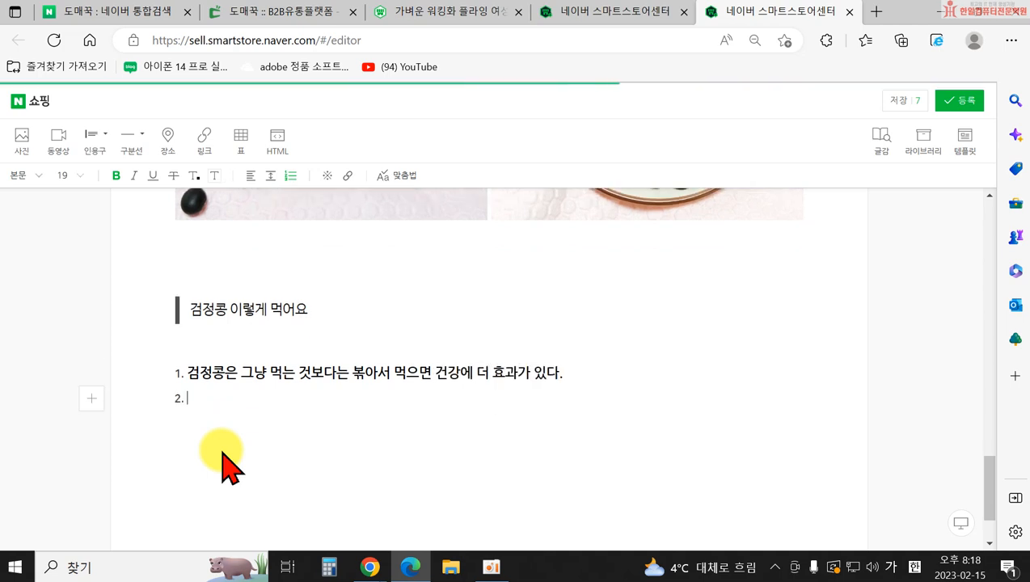
- Begin list item 2 with "볶은 검정콩은 하루에 10알씩 수시로 먹되,"
type("볶은 검정콩은")
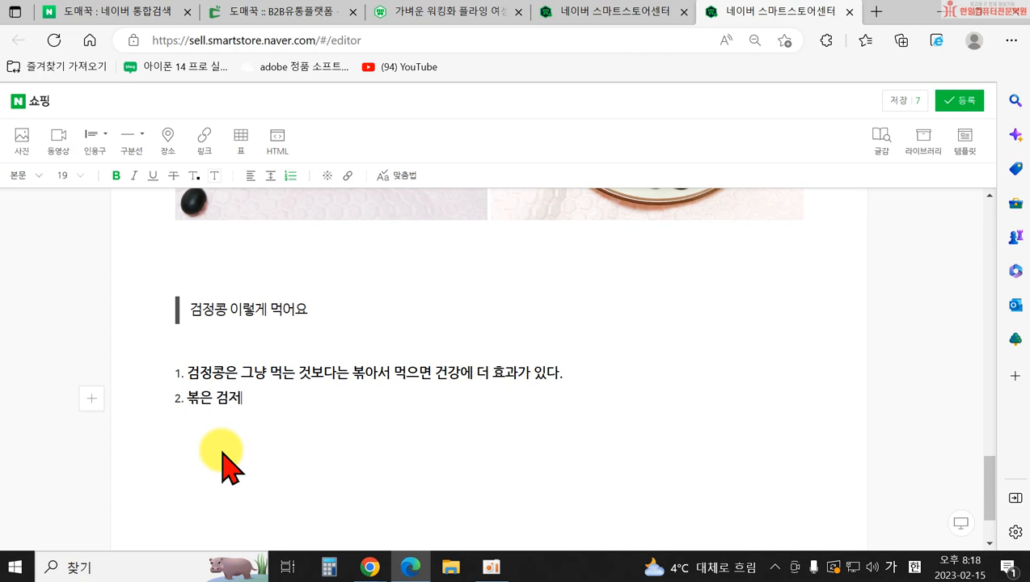
type(" 하루에 10")
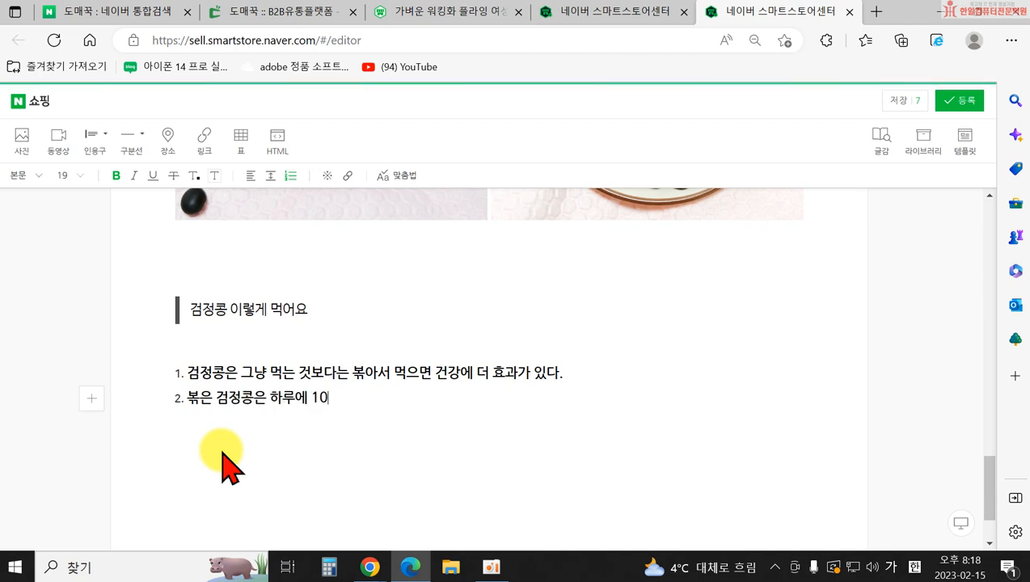
type("일씨ㄱ 쉬")
key("BackSpace")
key("BackSpace")
key("BackSpace")
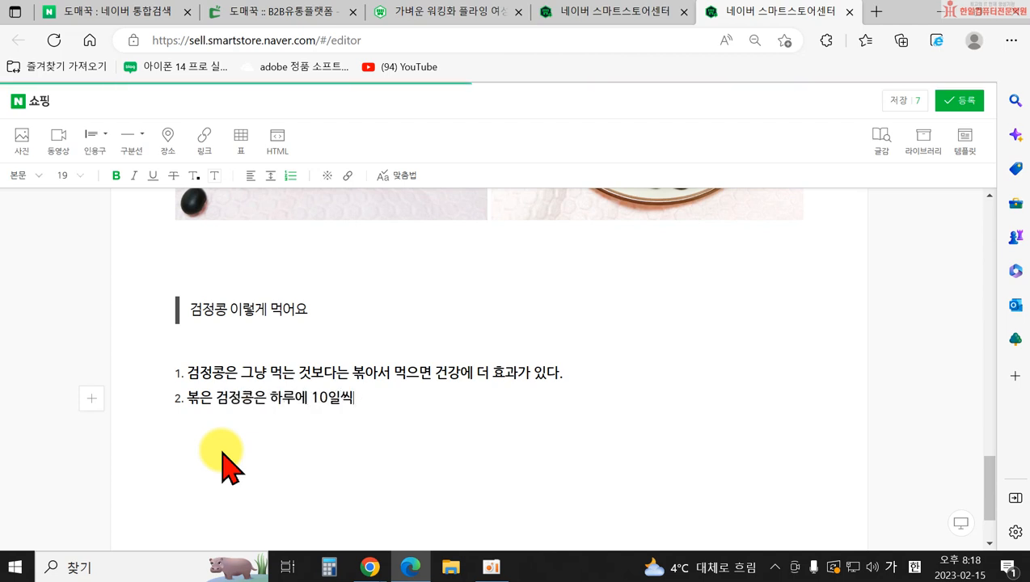
key("BackSpace")
key("BackSpace")
type("이ㄹ씨ㄱ 수시로 먹되,")
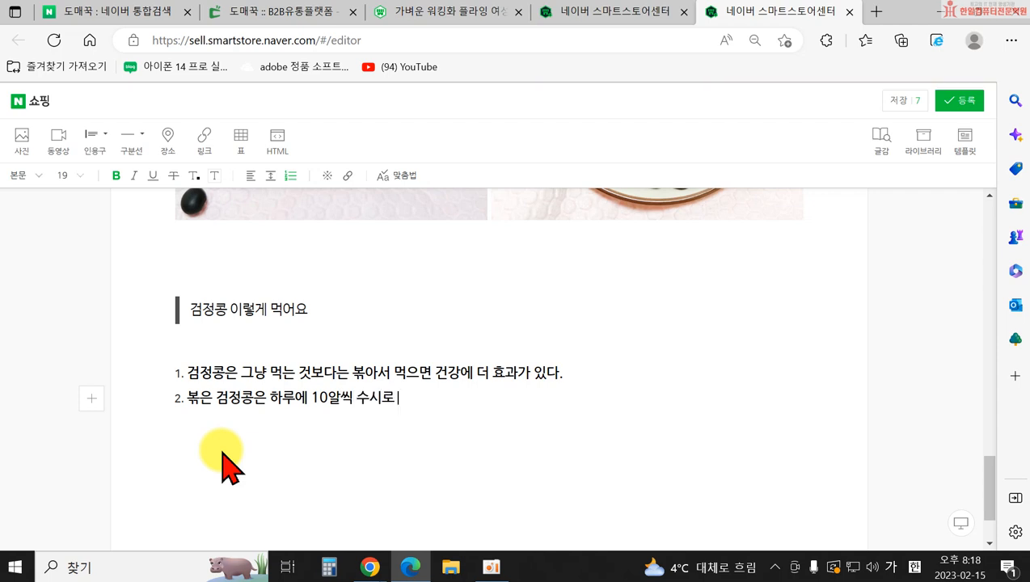
- Complete list item 2 with "한 번 볶은 것은 1주일 안에 모두 먹는것이 좋다." and end the list with an empty paragraph
type(" 한버")
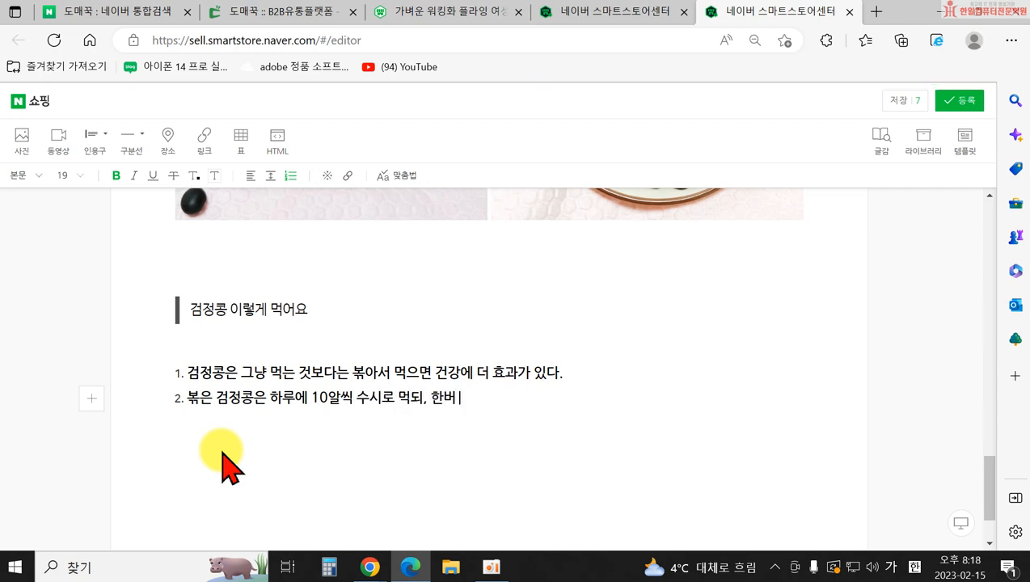
key("BackSpace")
key("BackSpace")
type("베ㄴ 볶은 거ㅅ은 1주일 안에 ")
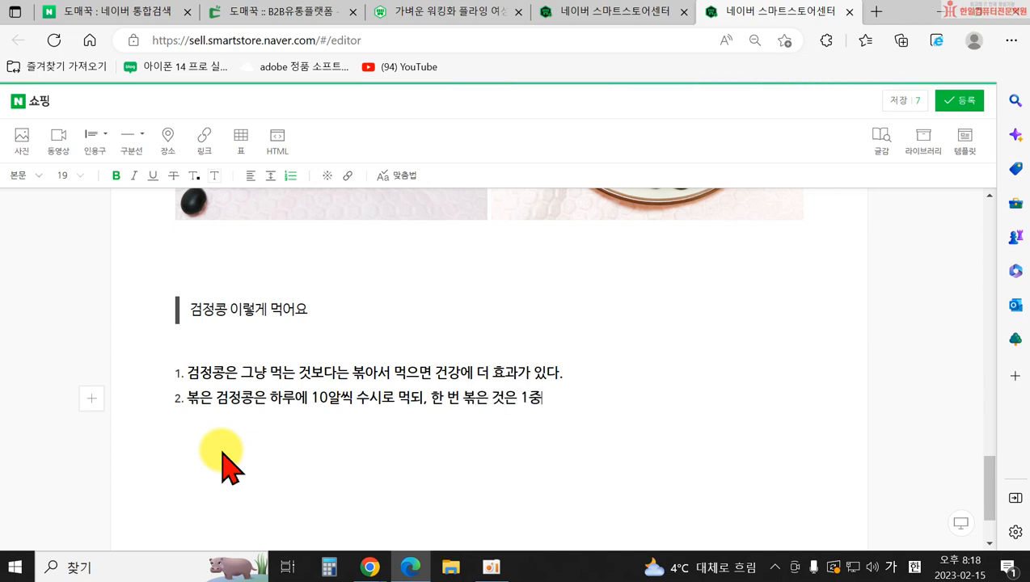
type("몯")
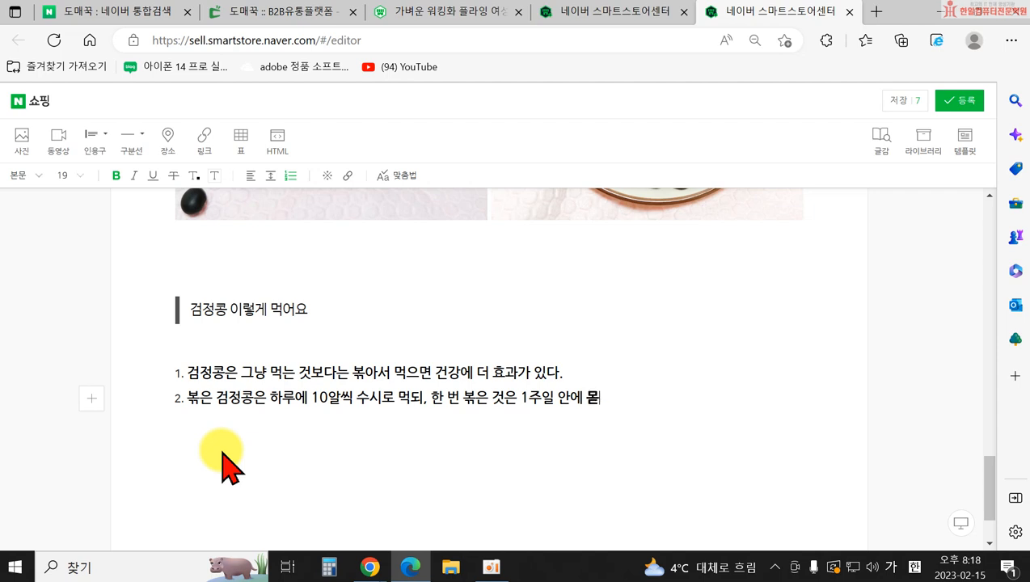
type("ㅜ 먹는것이 좋다.")
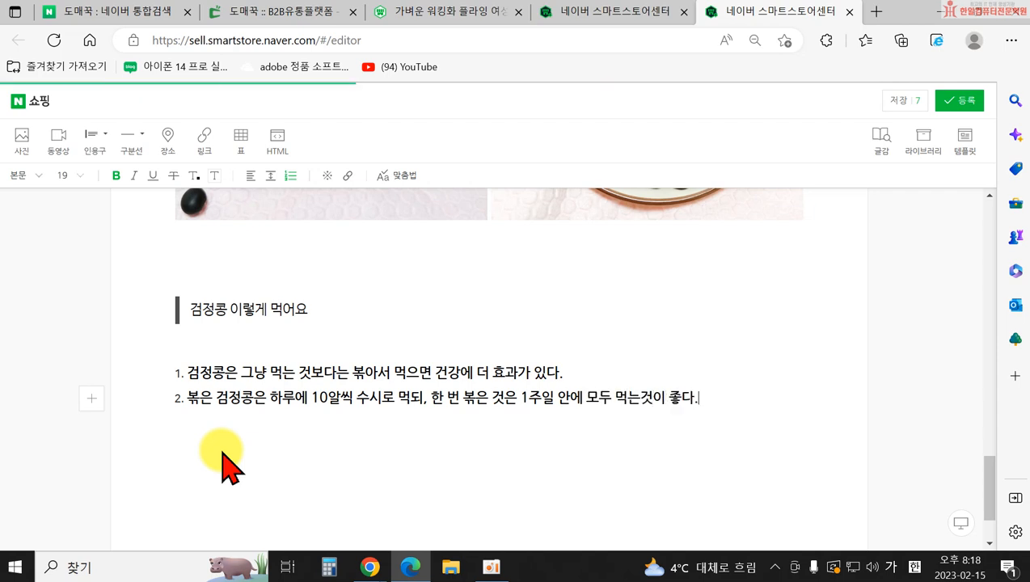
key("Return")
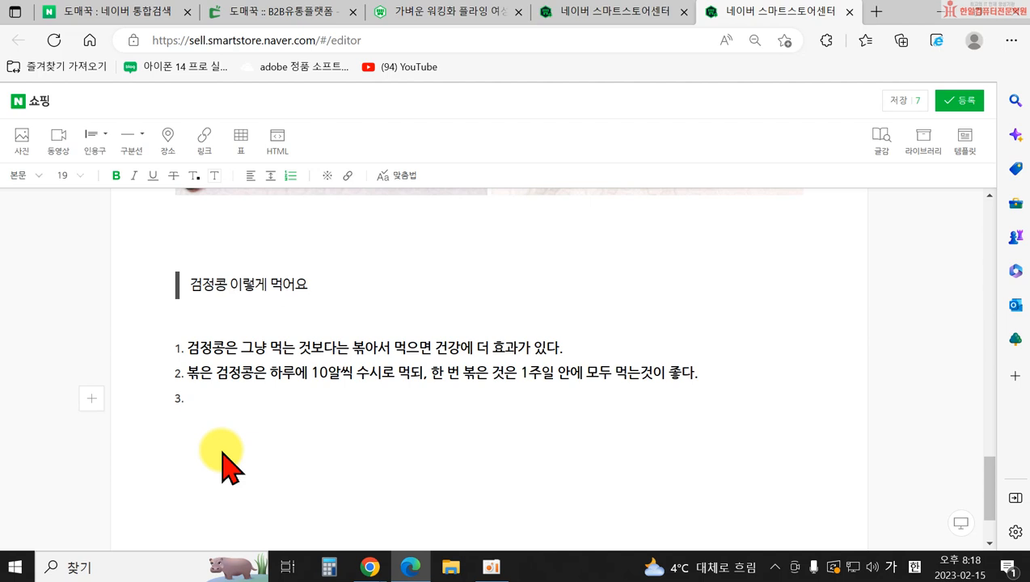
key("Return")
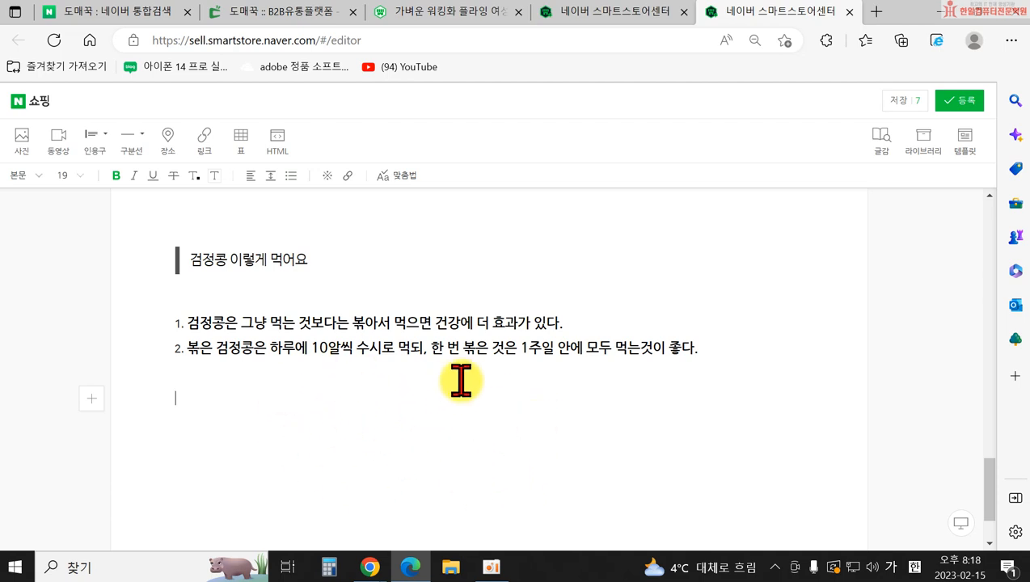
- Insert a photo from the computer's 쓱싹스마트스토어 folder below the numbered eating-tips list
left_click(22, 136)
left_click(441, 198)
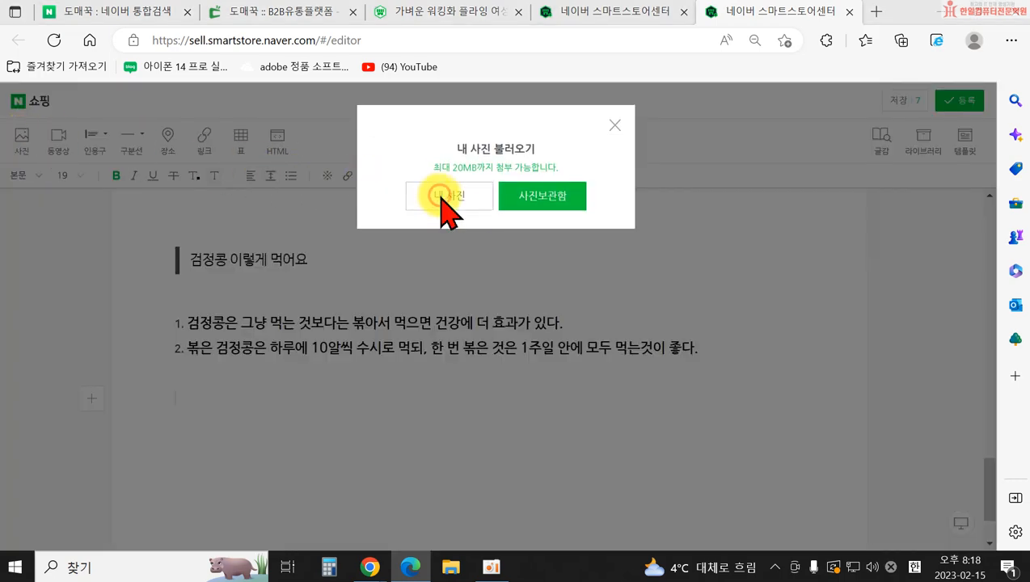
scroll(526, 263, "down", 3)
scroll(575, 276, "up", 3)
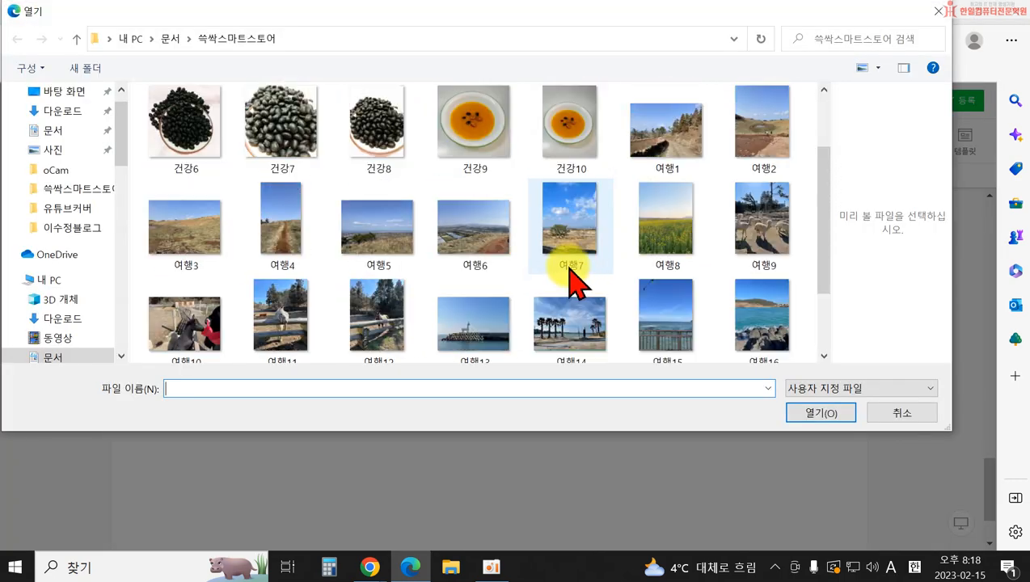
left_click(476, 233)
left_click(805, 414)
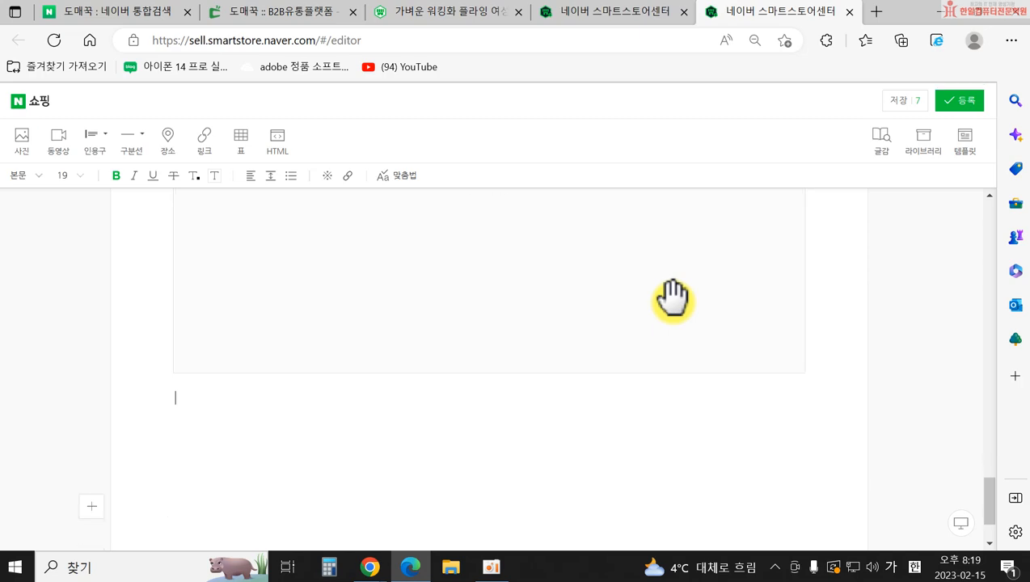
- Register the finished detail description and reopen it in SmartEditor ONE for editing
scroll(656, 311, "up", 10)
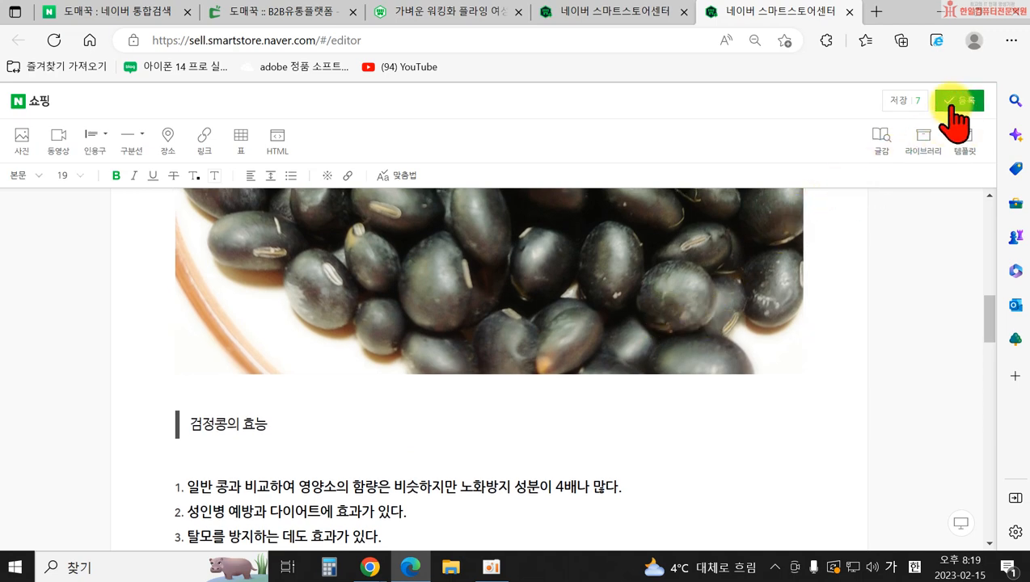
left_click(954, 110)
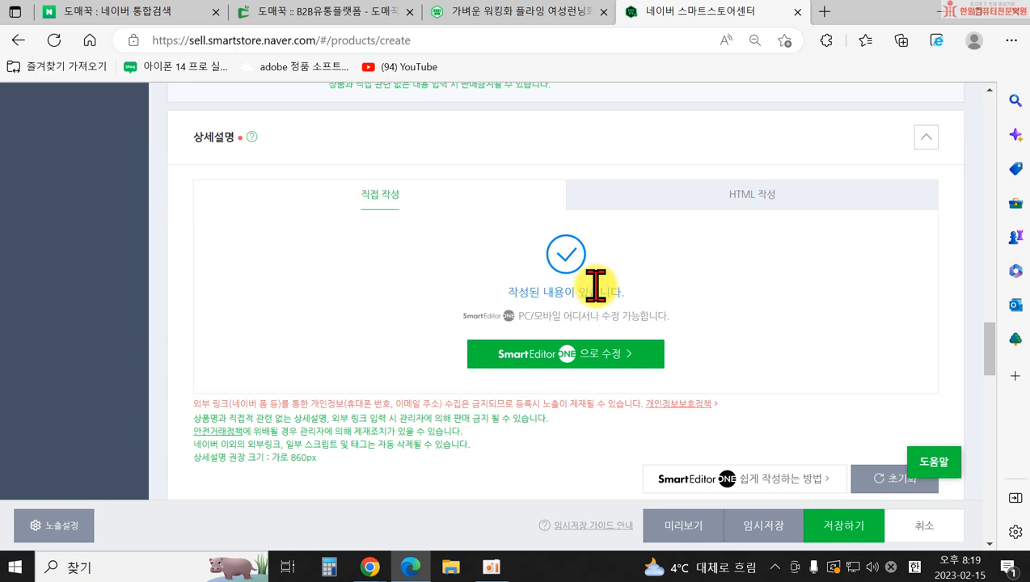
left_click(575, 355)
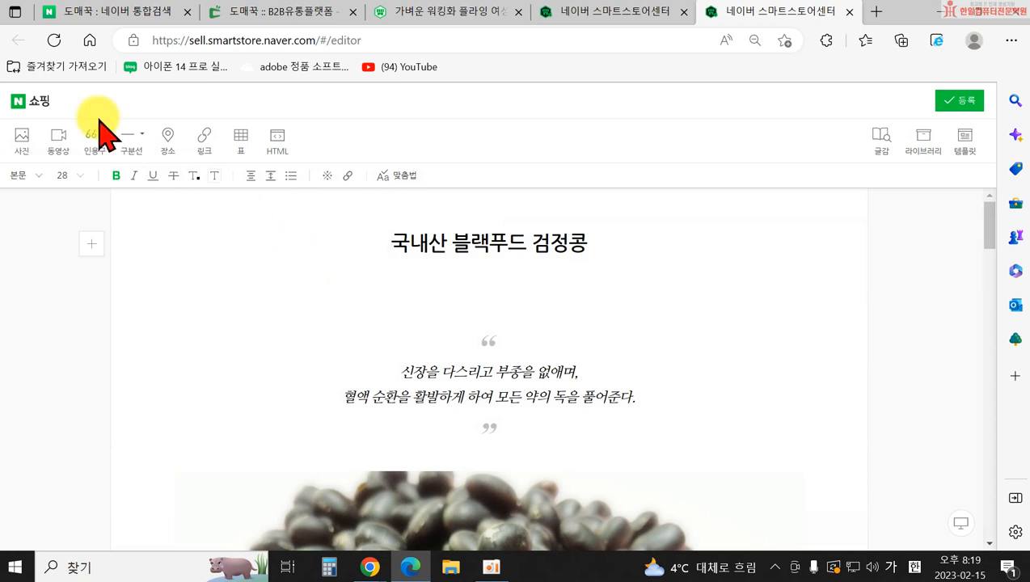
- Examine the photo source options and the video upload limits without adding any media
left_click(27, 142)
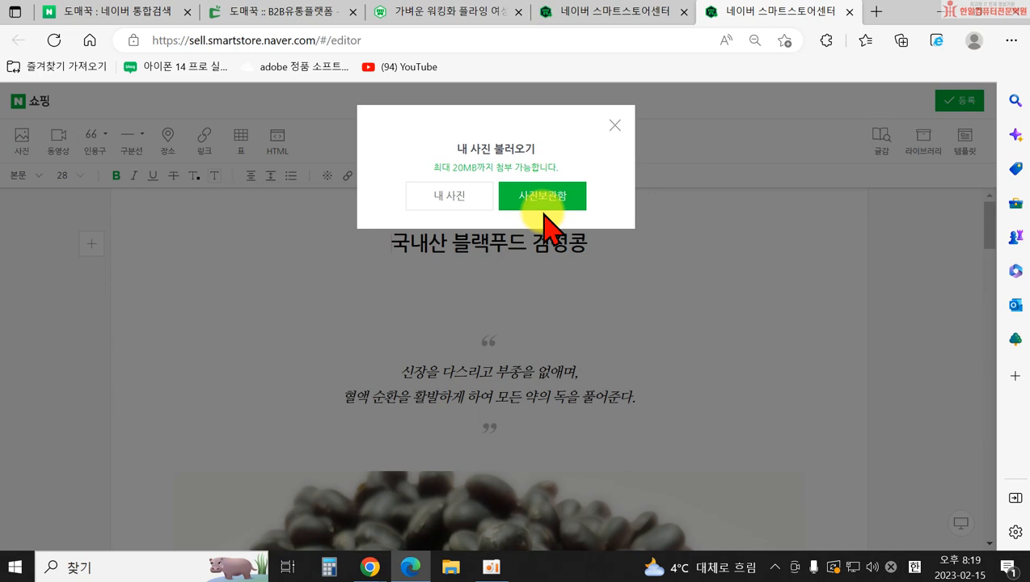
left_click(614, 126)
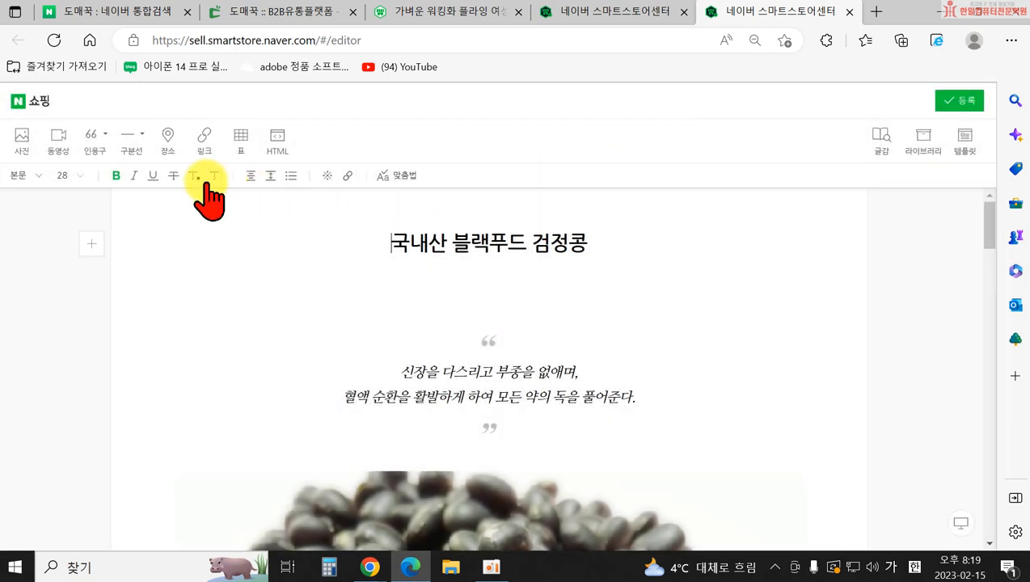
left_click(58, 139)
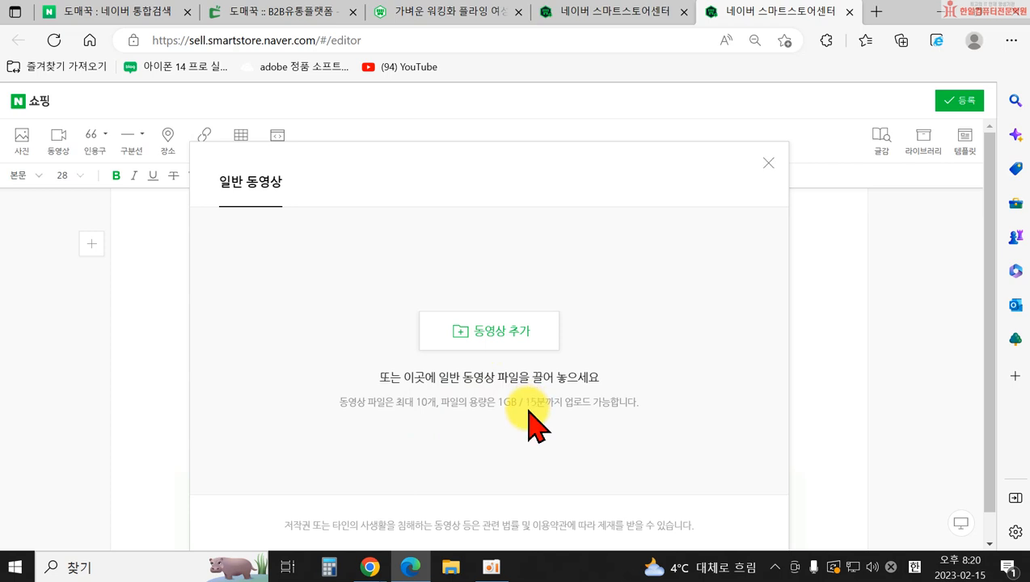
left_click(769, 163)
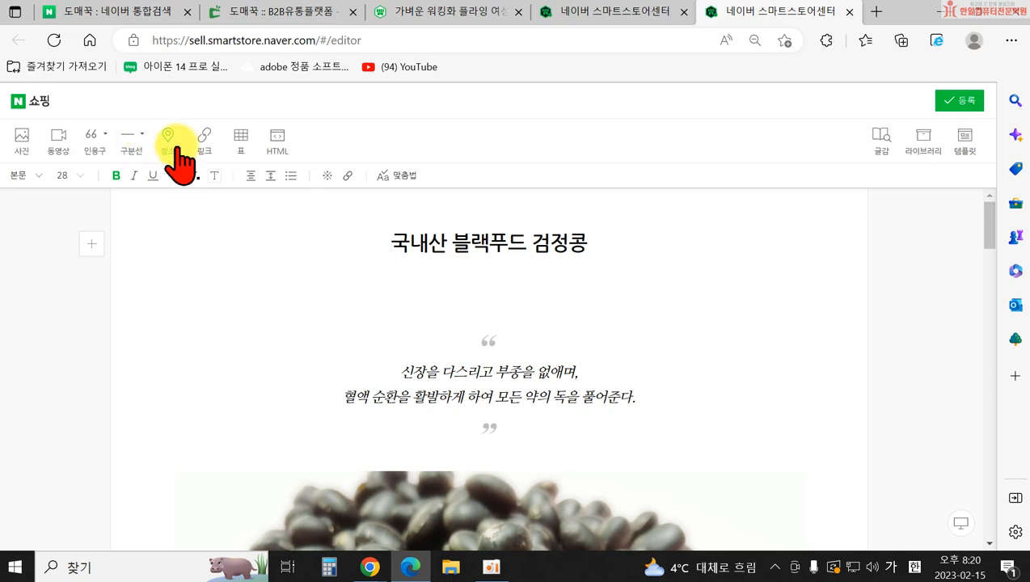
- Insert a dotted divider above the "검정콩의 효능" quote and delete it
scroll(467, 329, "down", 7)
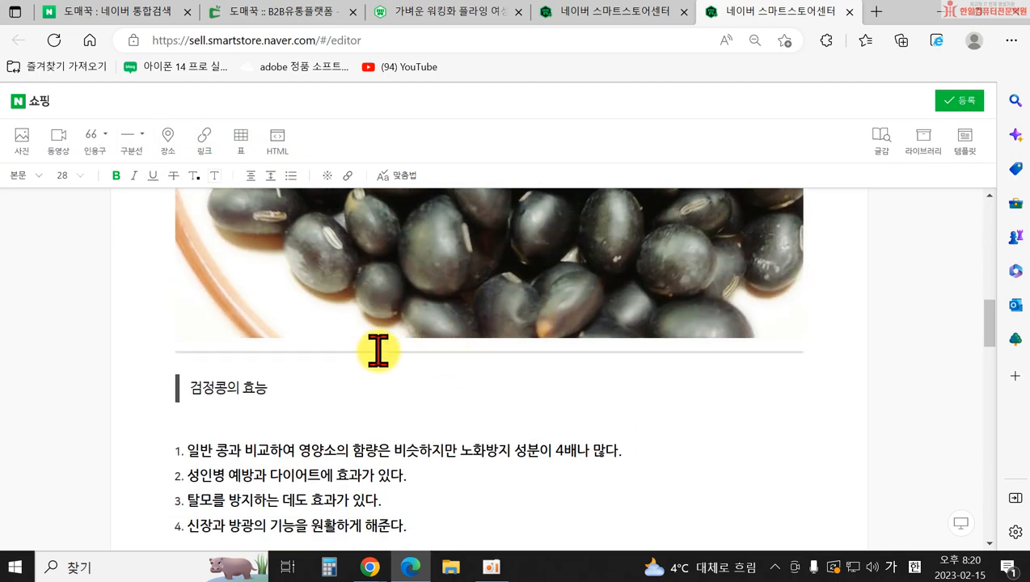
left_click(377, 356)
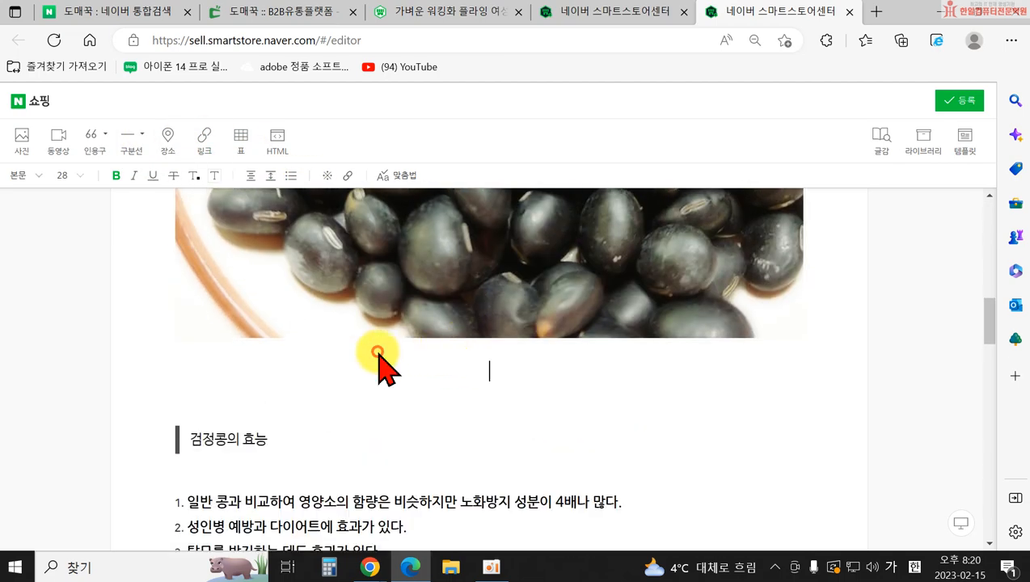
left_click(141, 134)
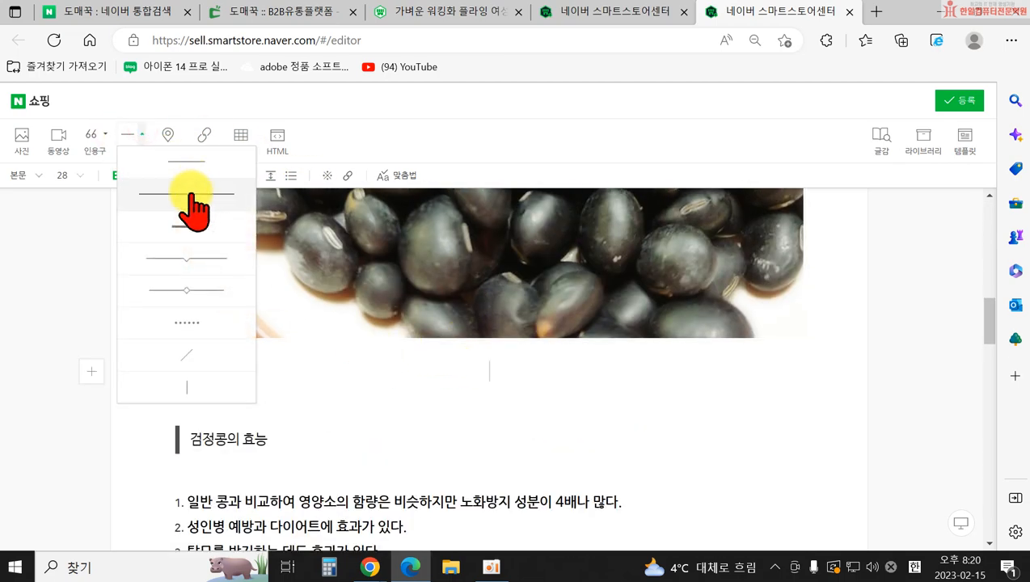
left_click(185, 324)
left_click(636, 435)
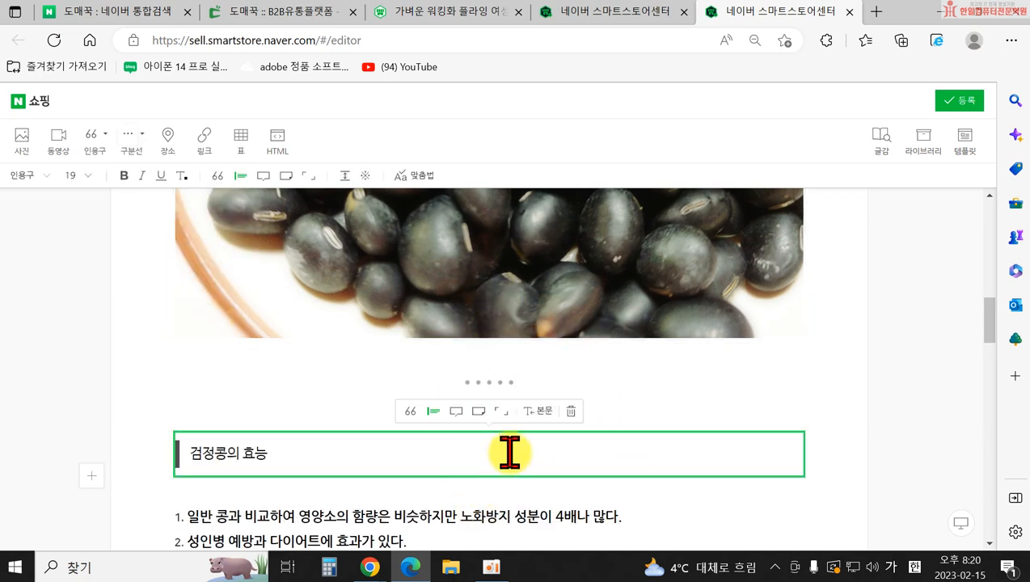
left_click(490, 379)
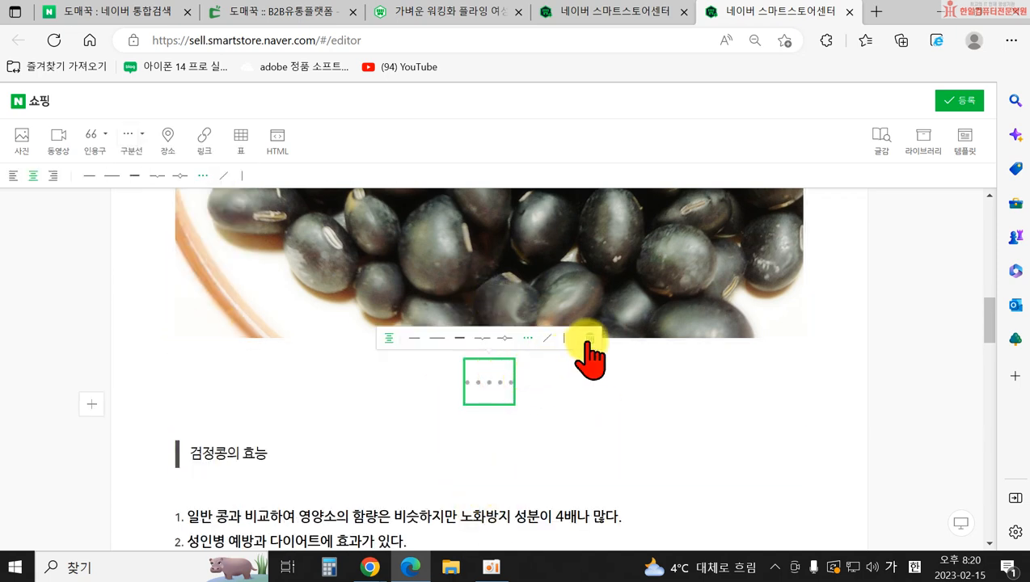
left_click(589, 338)
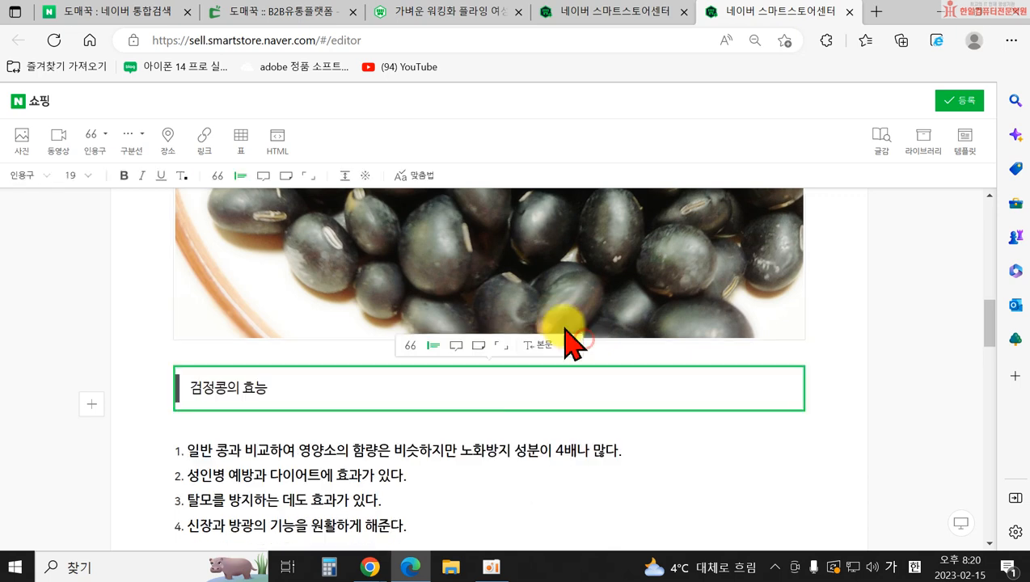
- Examine the place search map and the link dialog for the page's end, allowing clipboard access for the site
left_click(167, 141)
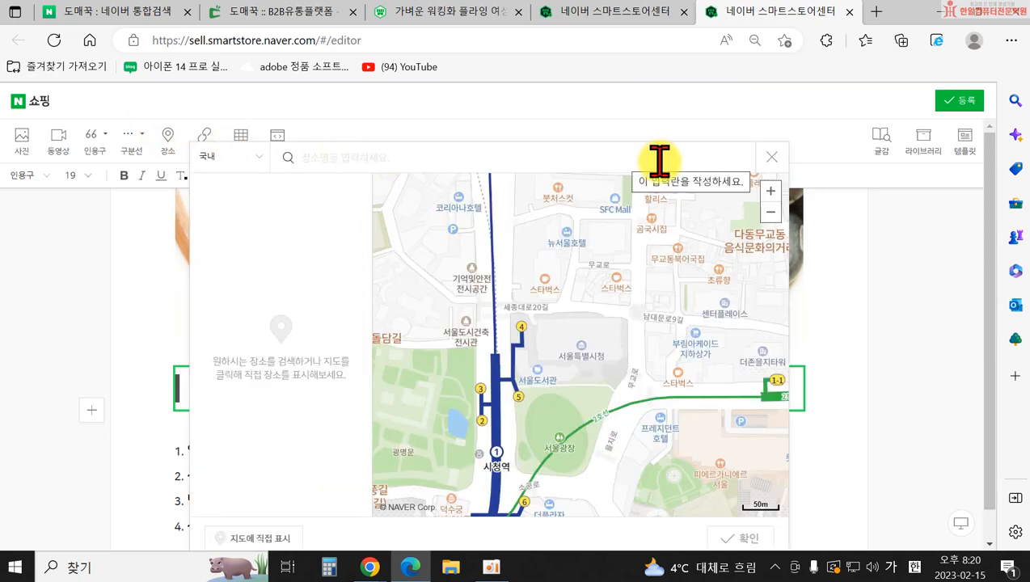
left_click(773, 159)
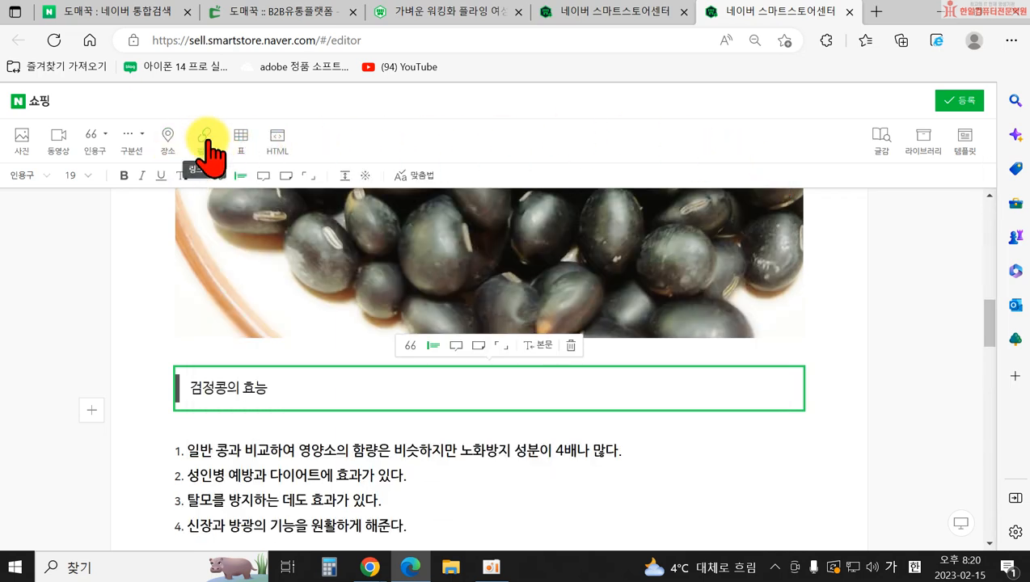
scroll(299, 287, "down", 15)
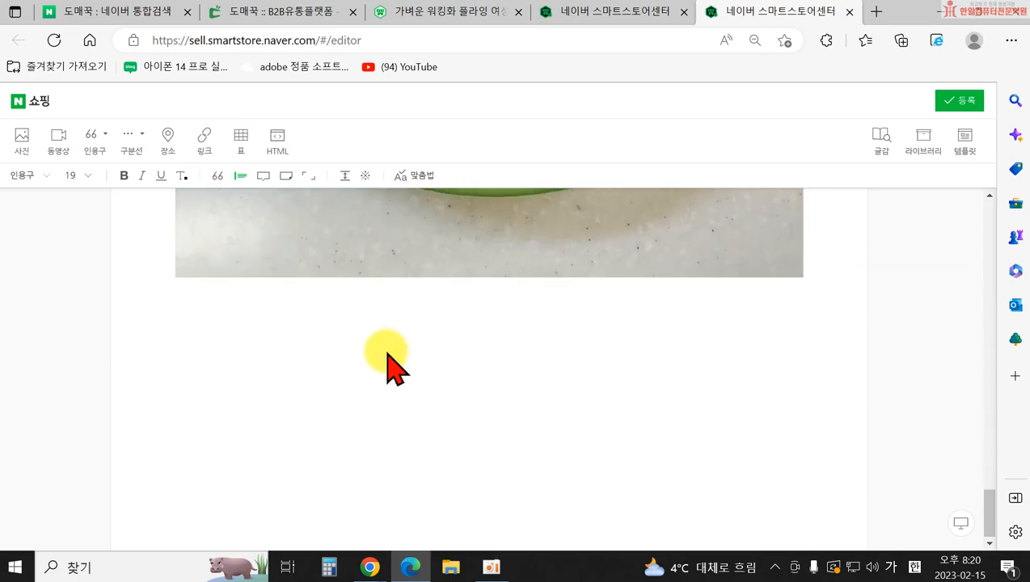
left_click(371, 333)
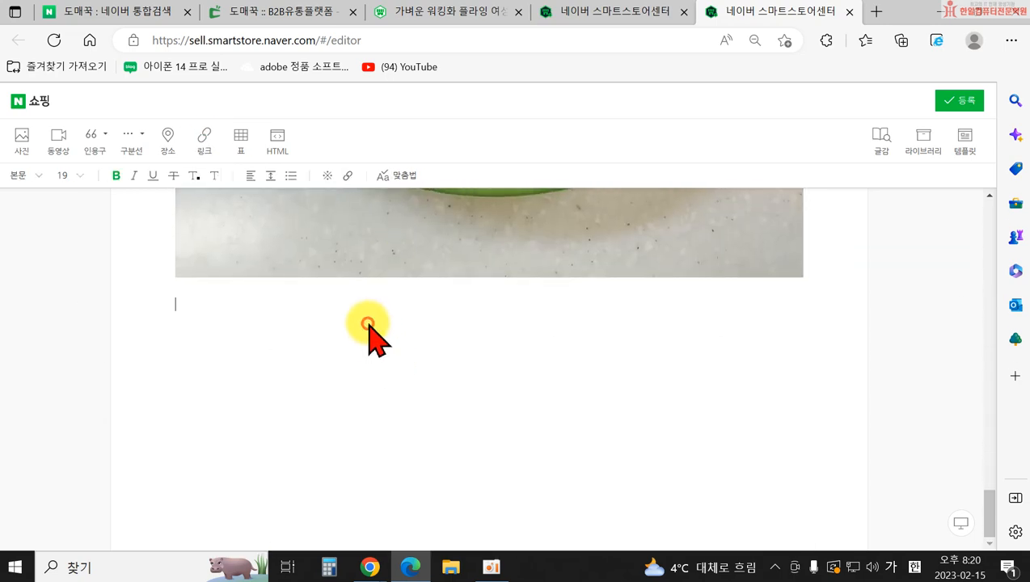
left_click(208, 142)
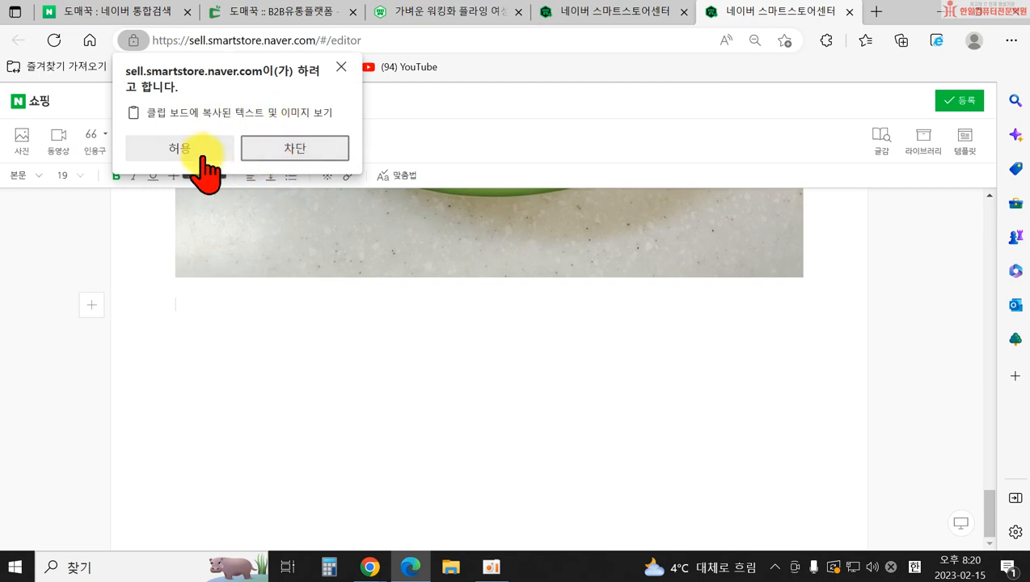
left_click(197, 148)
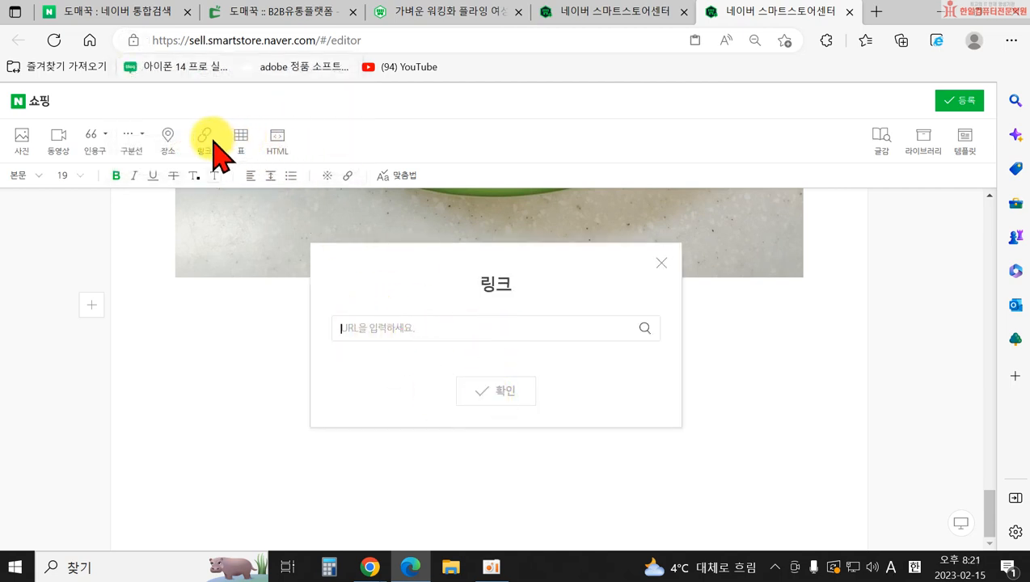
left_click(659, 267)
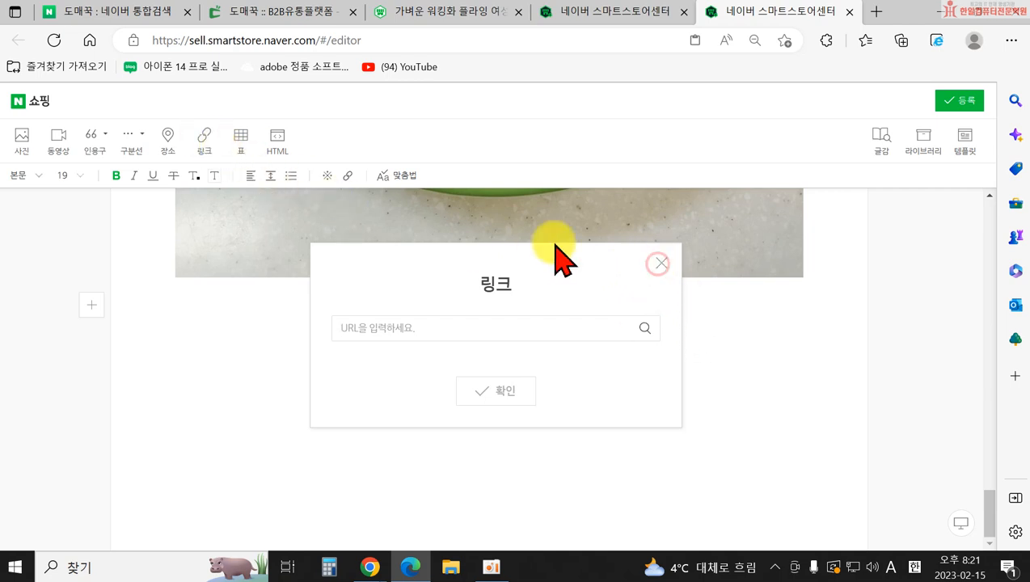
- Insert a 3×3 table below the last photo, and add a column after its first column and delete it
left_click(245, 137)
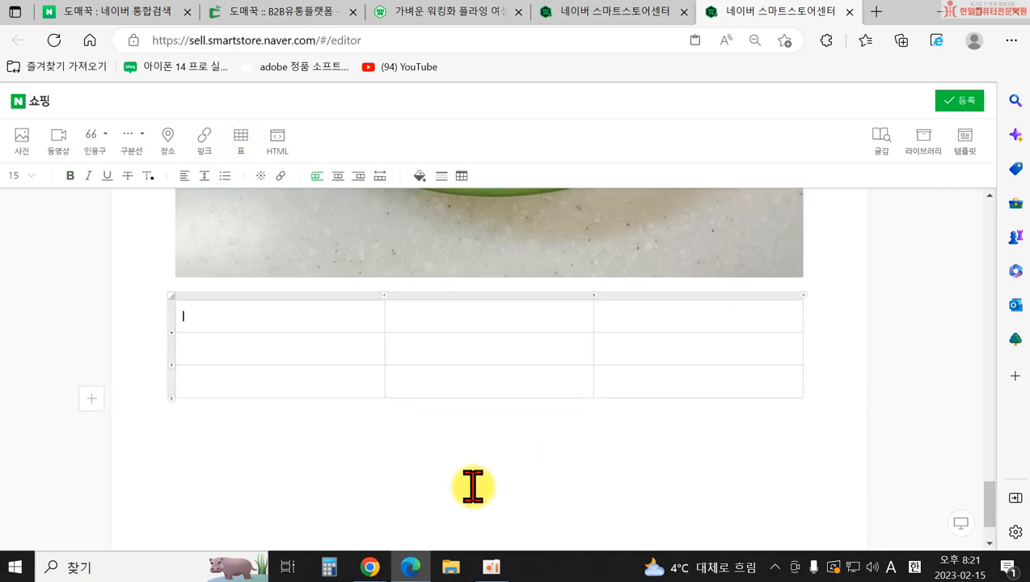
left_click(384, 294)
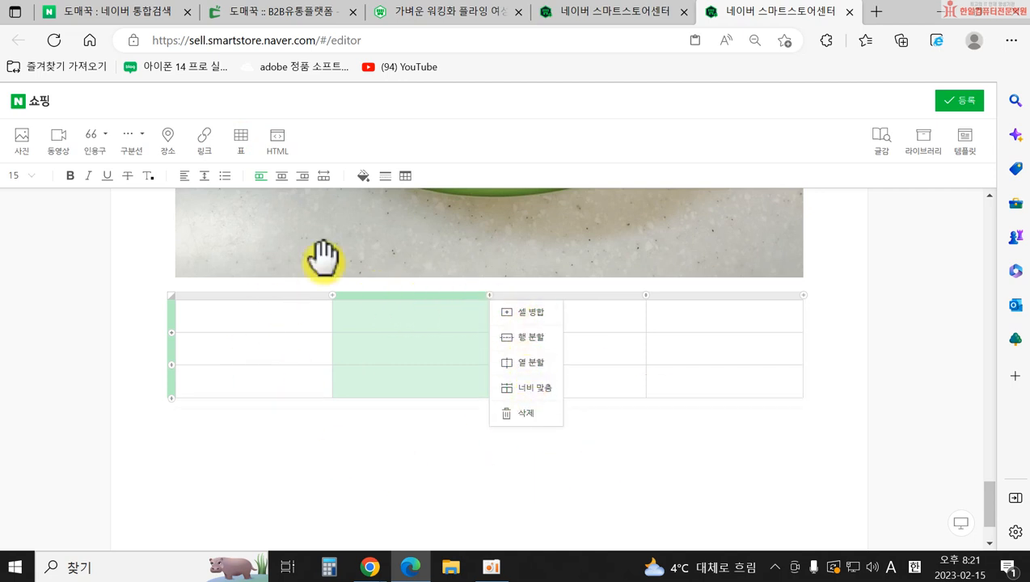
left_click(526, 415)
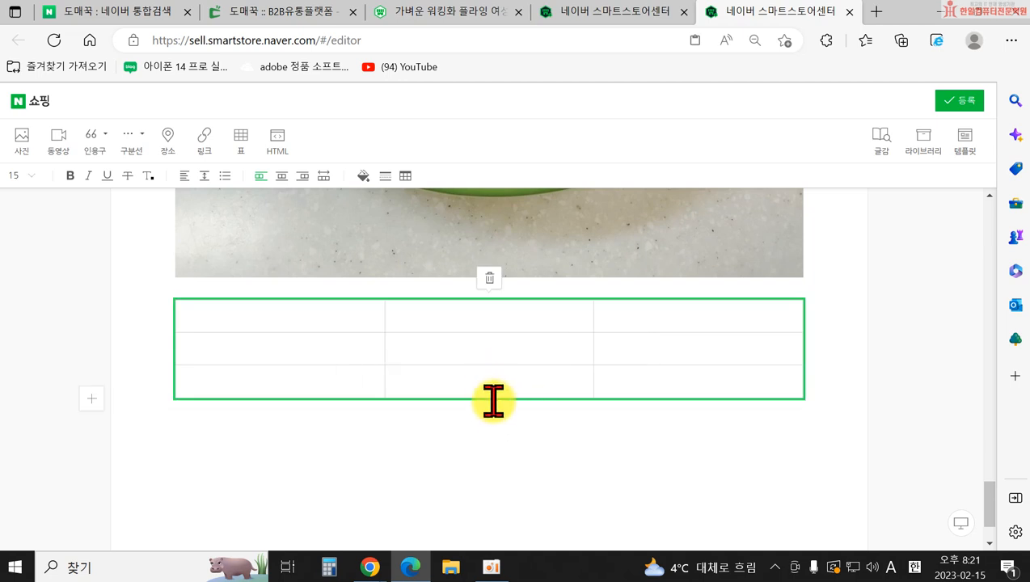
- Delete the whole empty table below the last photo
left_click(499, 401)
left_click(476, 344)
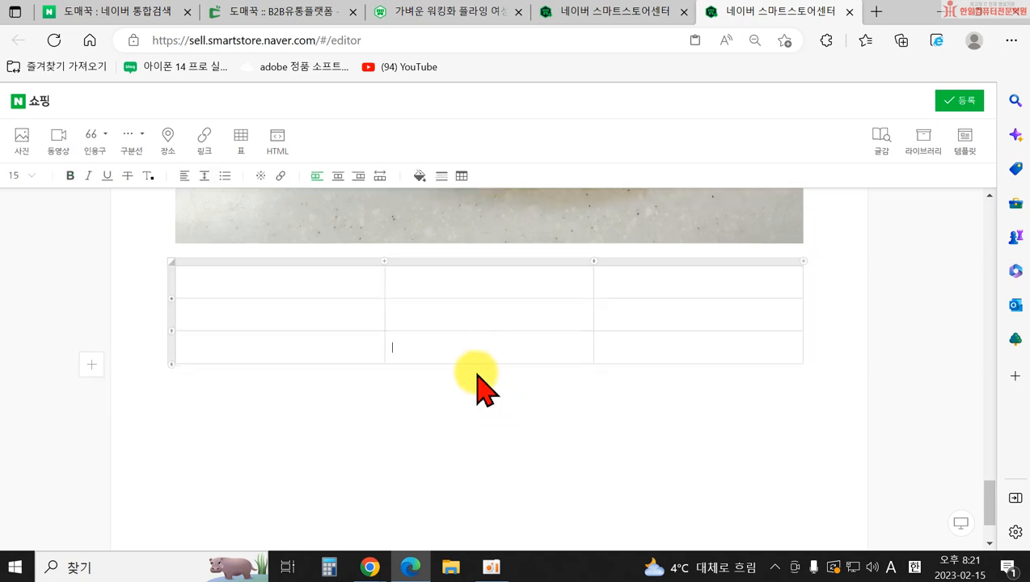
left_click(160, 270)
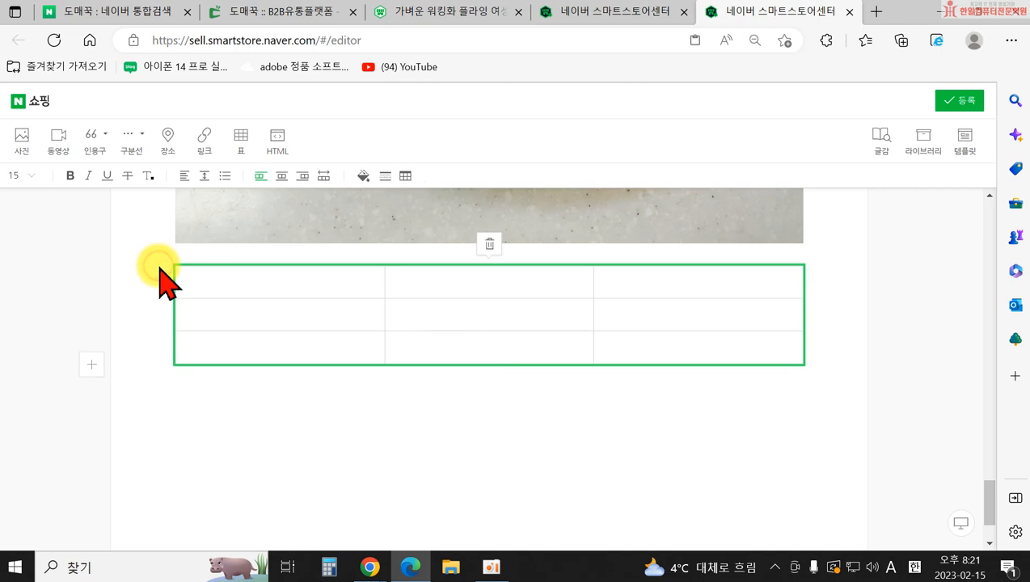
left_click(489, 244)
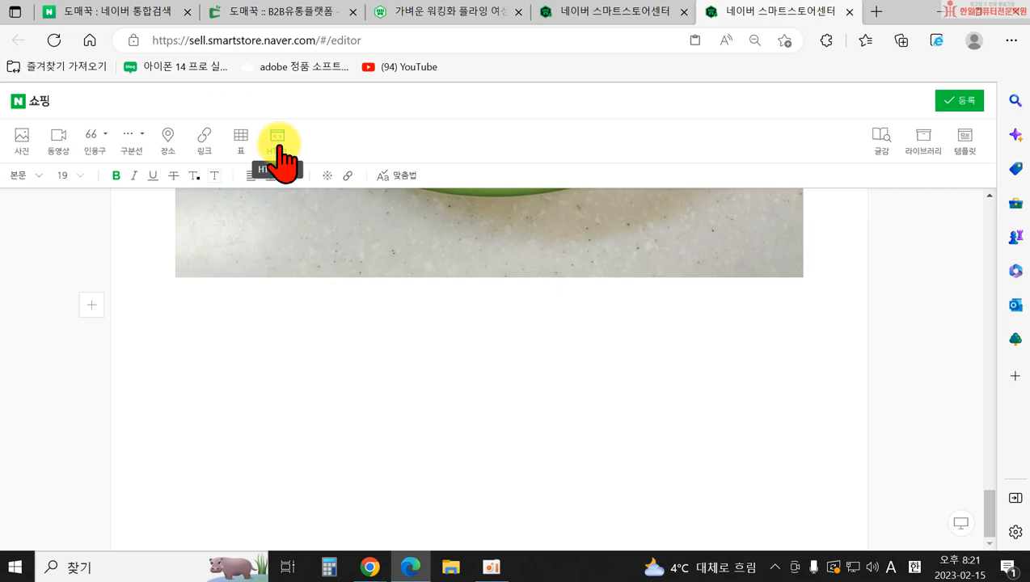
- Search the shopping materials for "포도비누" and insert the product card "테스트용 천연 수제 약산성비누 포도비누 100g" below the last photo
left_click(881, 139)
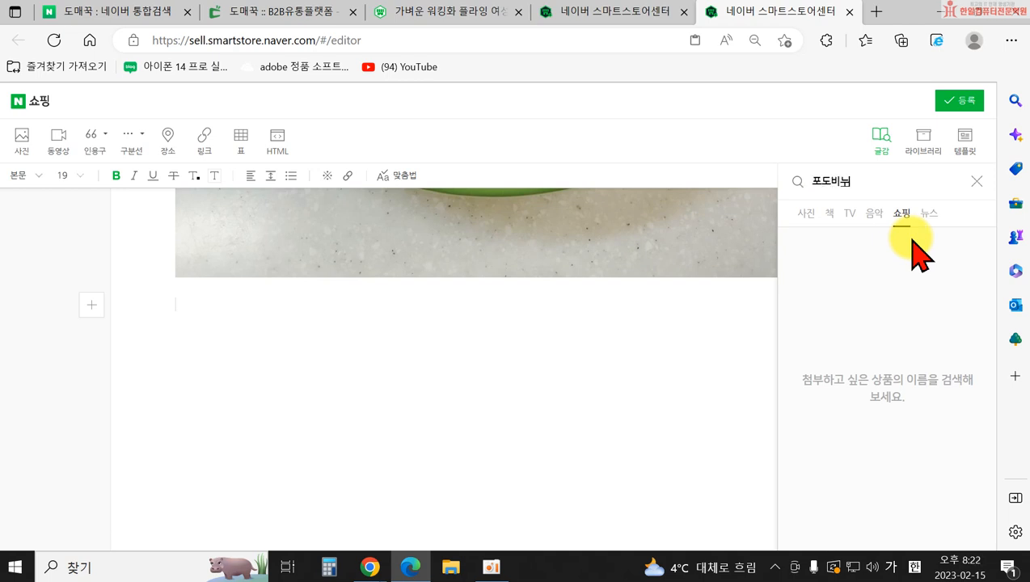
key("Return")
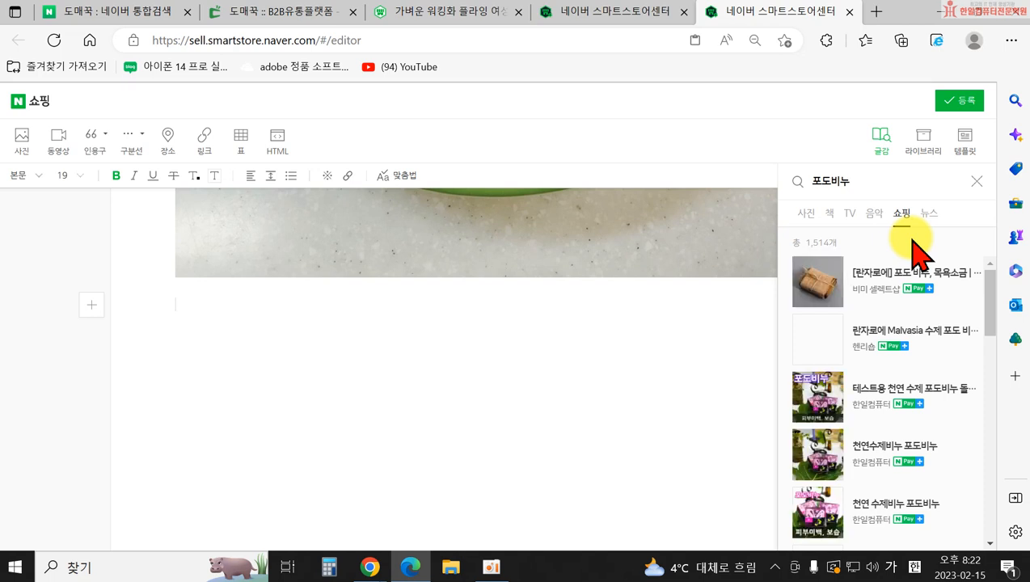
scroll(886, 340, "down", 3)
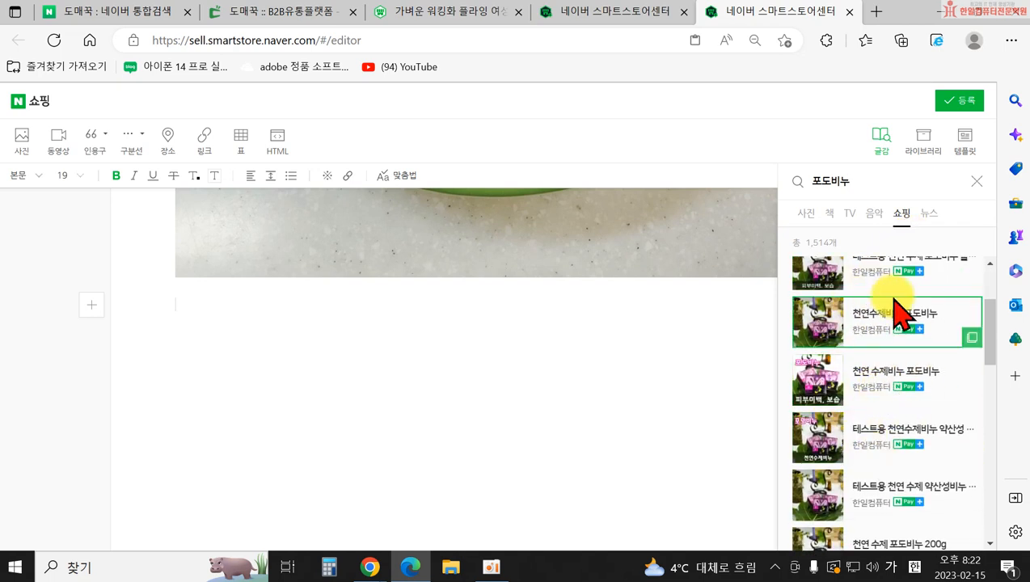
scroll(906, 481, "down", 2)
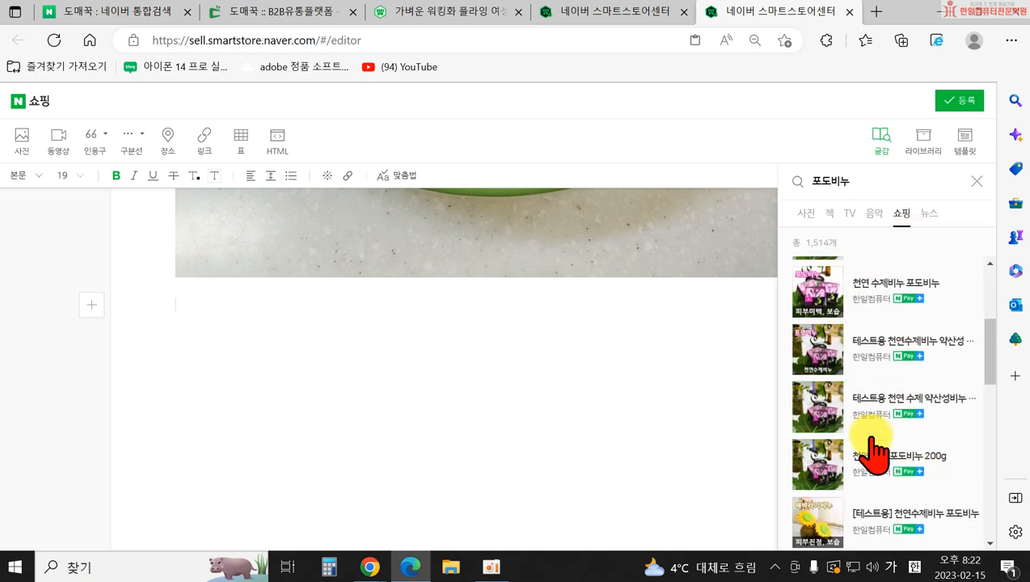
left_click(821, 432)
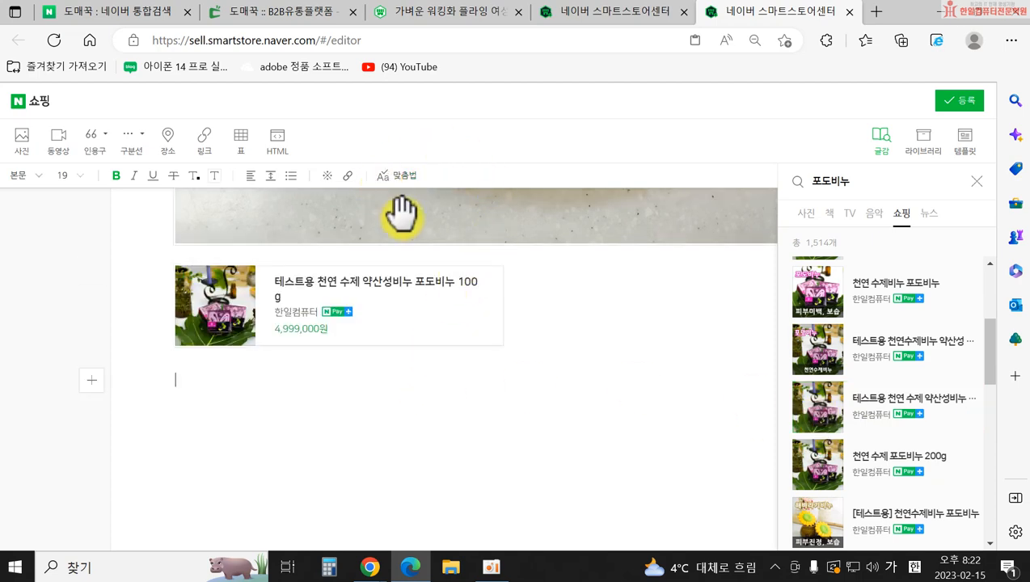
scroll(372, 331, "up", 5)
scroll(378, 257, "down", 5)
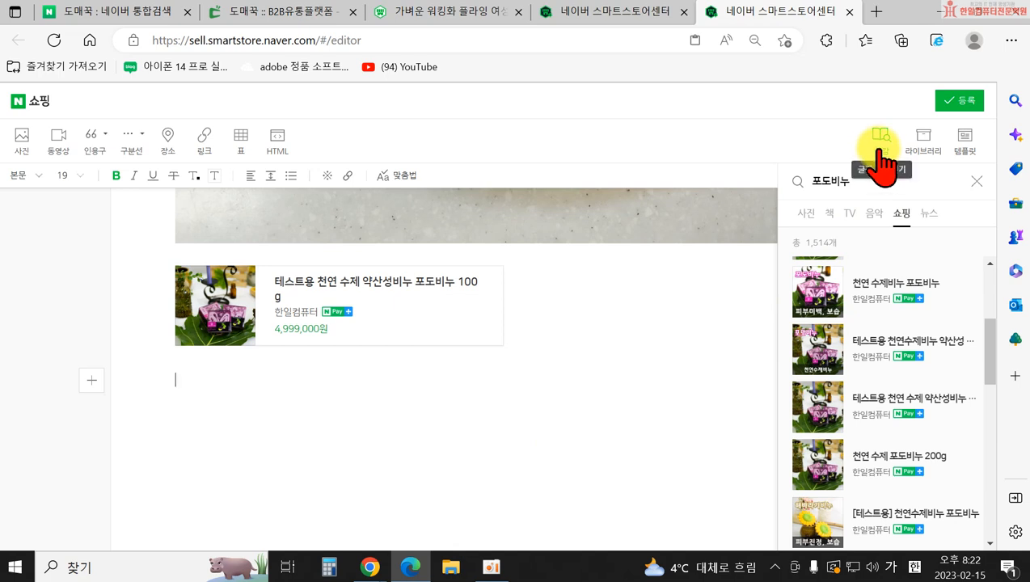
- Close the product search results and examine the library of photos used in the detail page
left_click(976, 182)
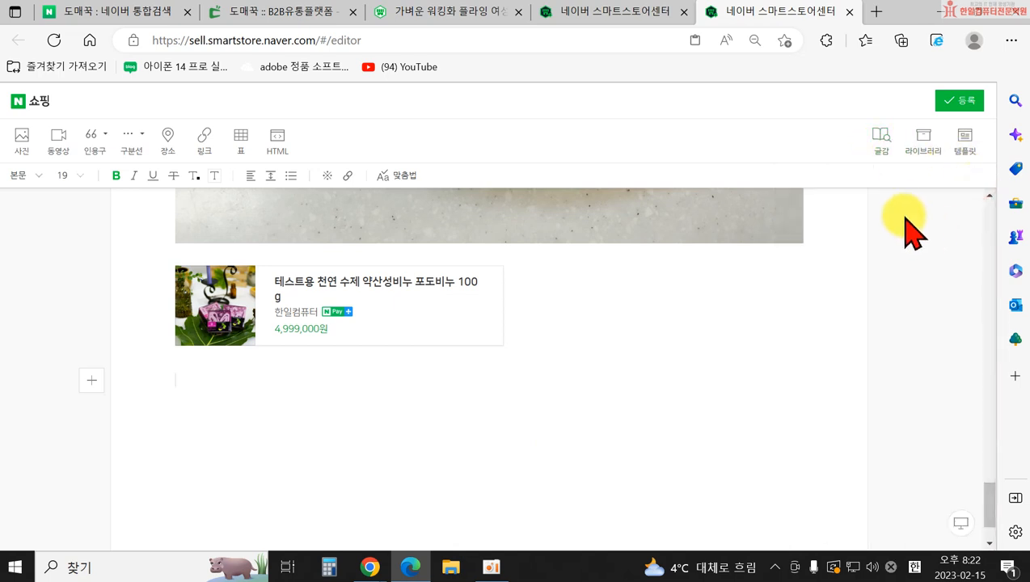
scroll(821, 241, "up", 3)
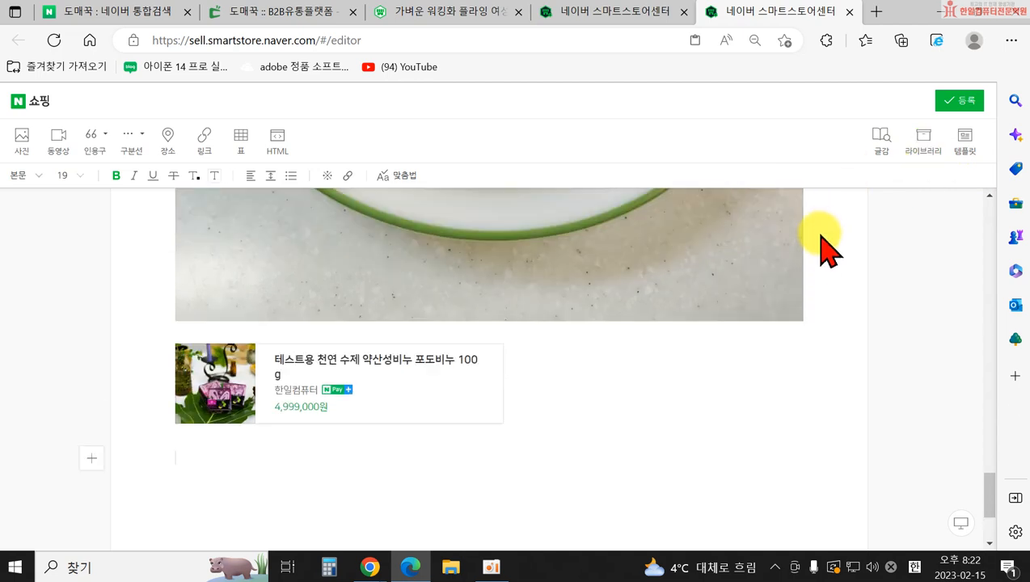
left_click(926, 161)
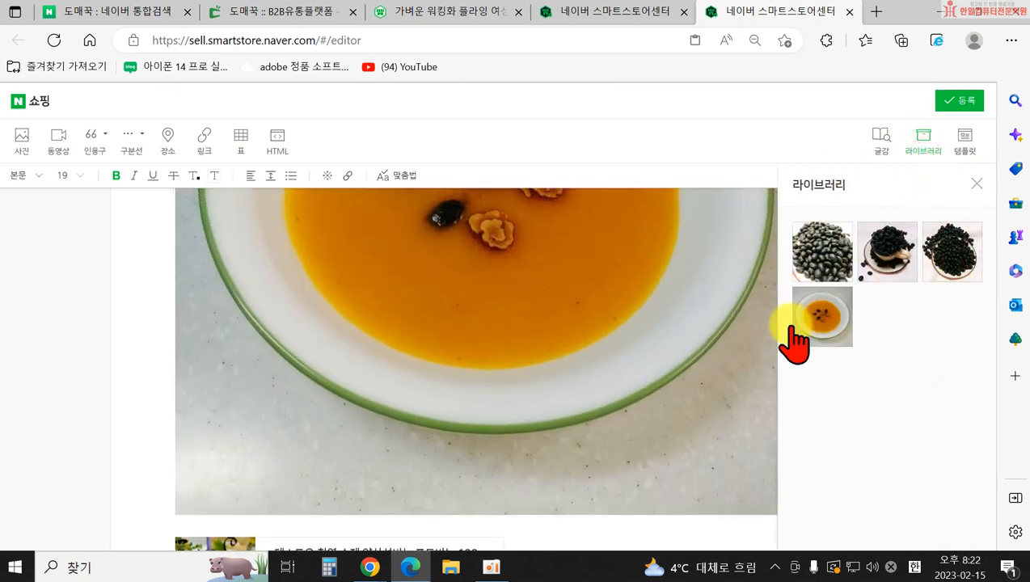
left_click(977, 183)
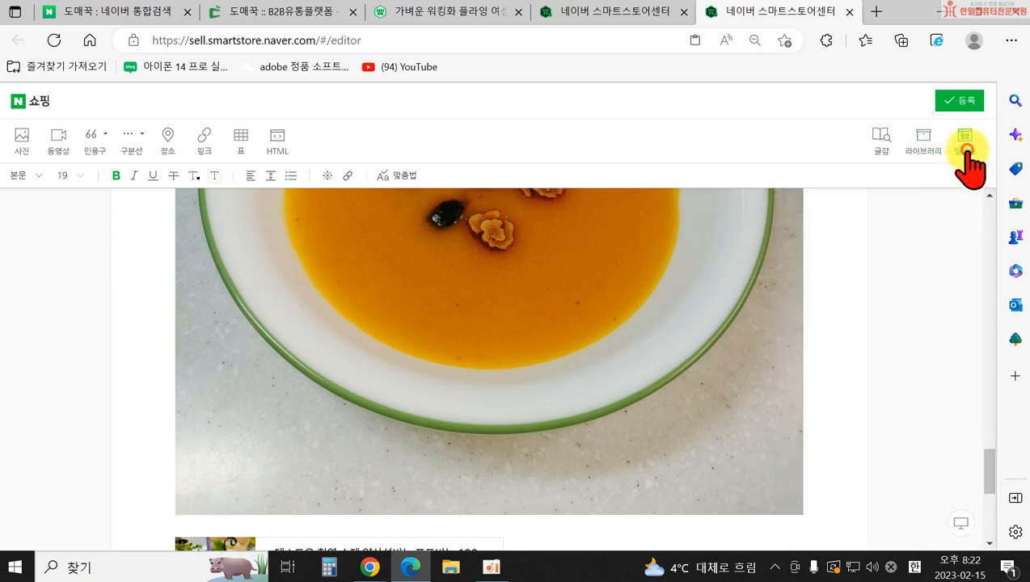
- Examine the recommended templates, the saved templates under 내 템플릿, and the paragraph style options
left_click(967, 152)
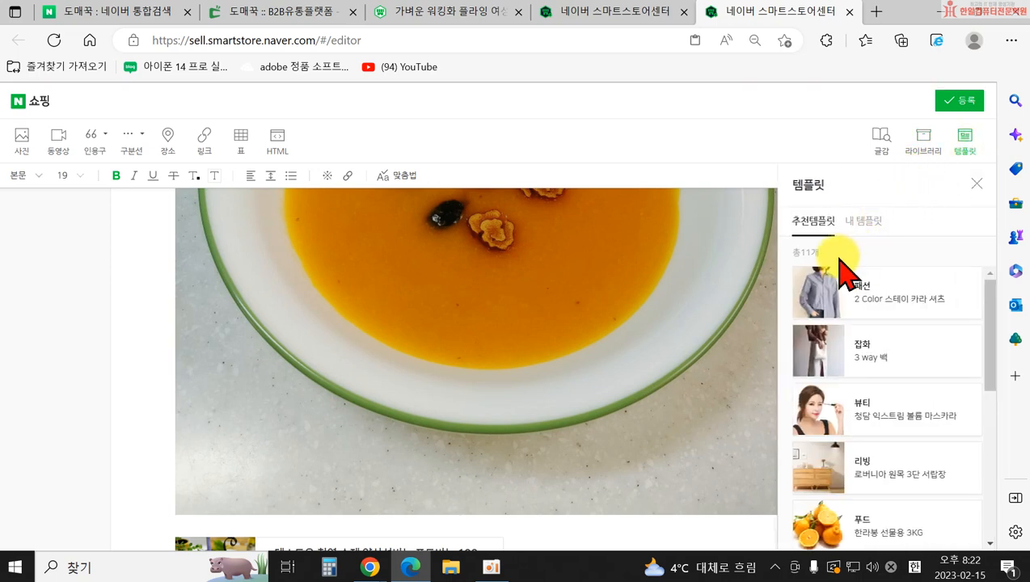
scroll(890, 426, "down", 1)
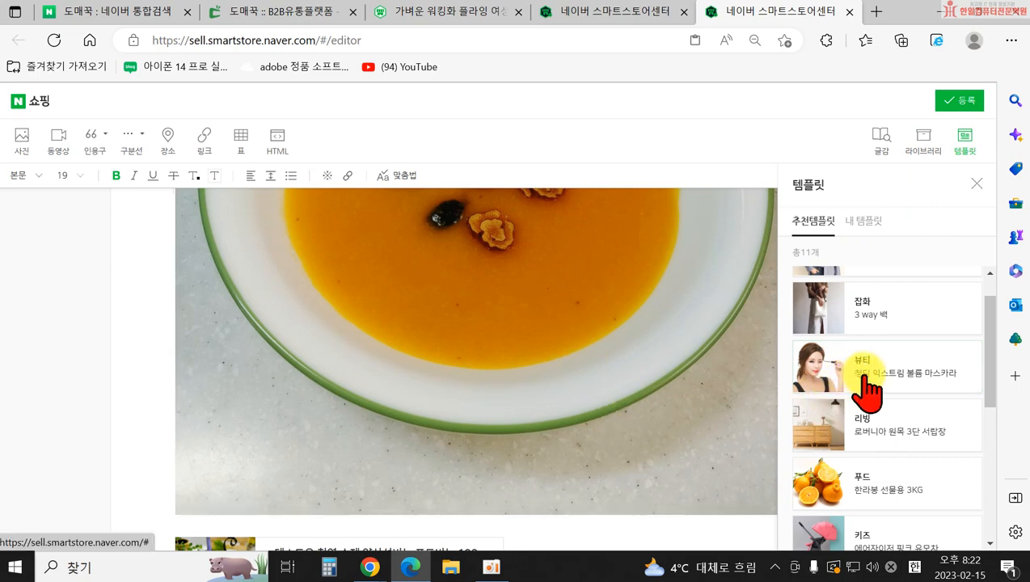
scroll(918, 525, "down", 1)
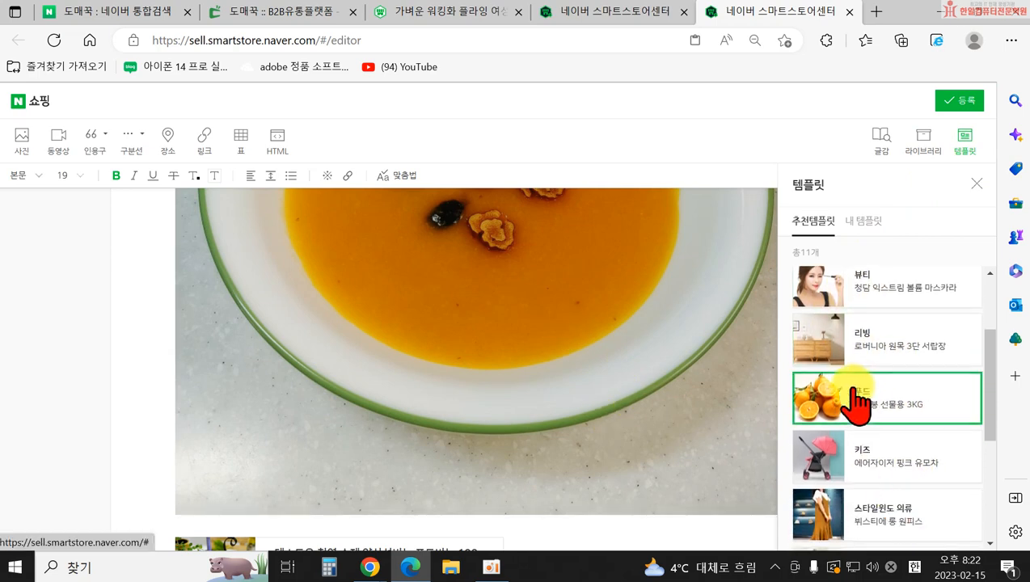
scroll(849, 358, "up", 2)
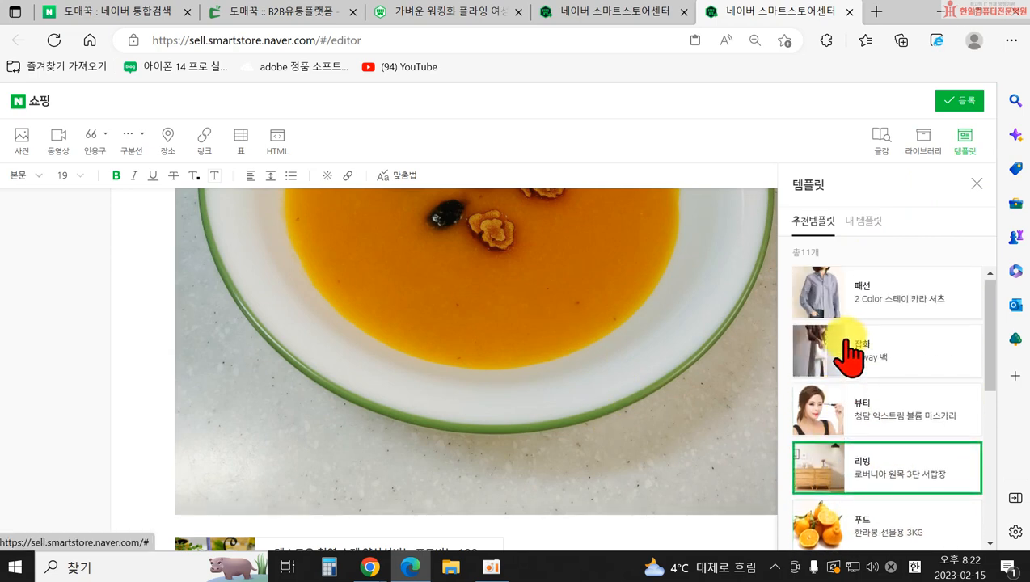
left_click(824, 294)
left_click(615, 127)
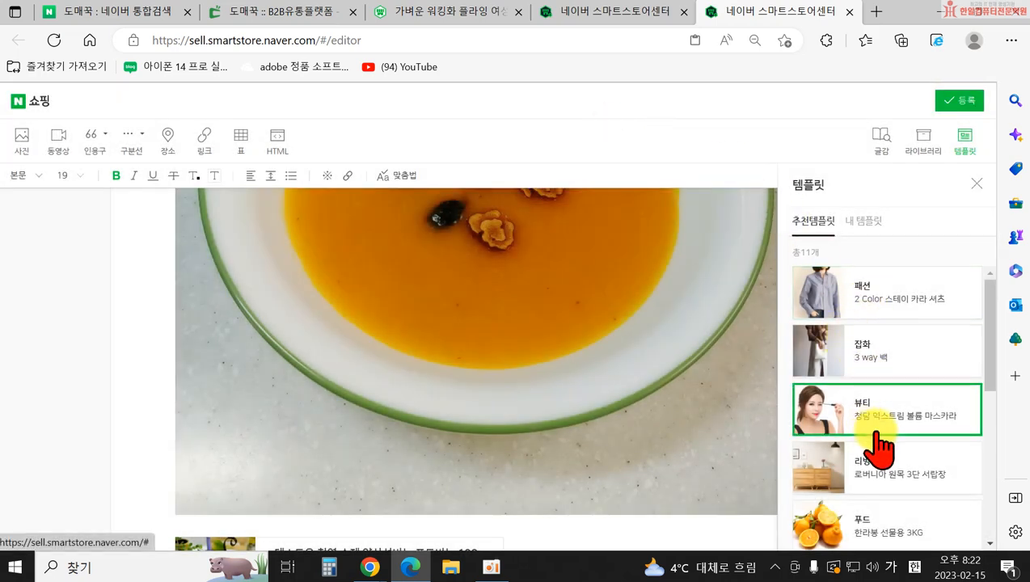
scroll(882, 473, "down", 5)
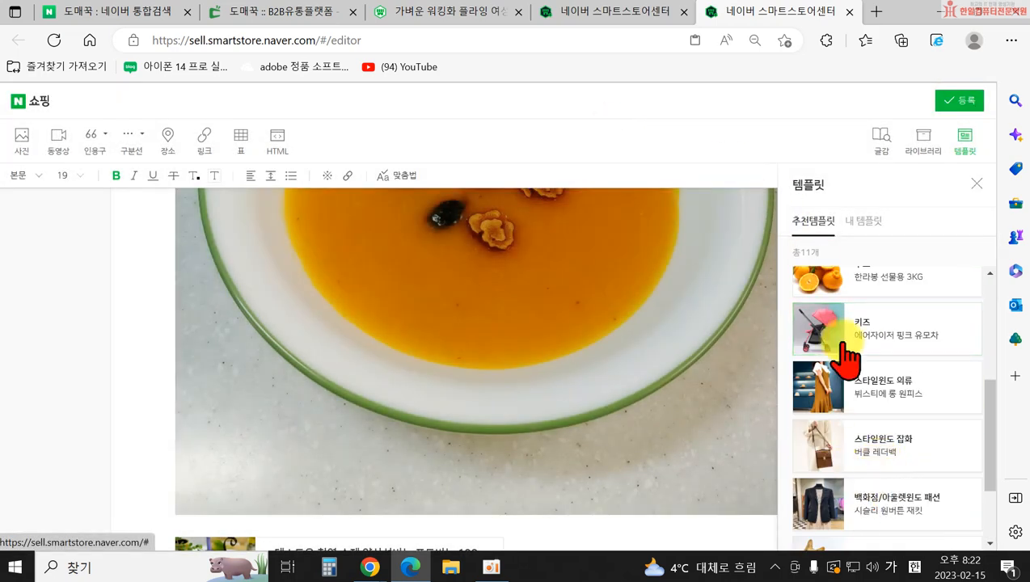
scroll(883, 482, "up", 3)
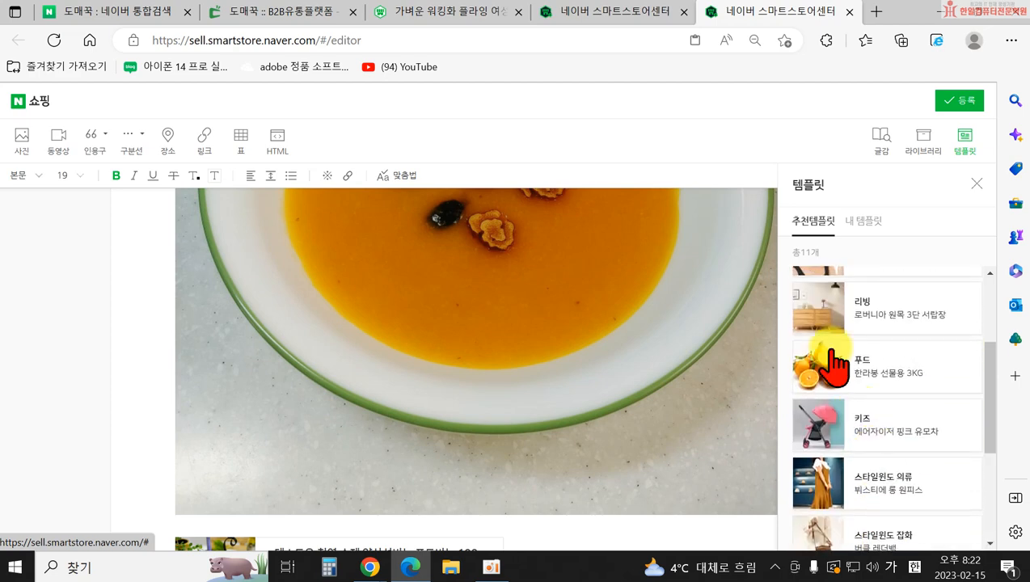
left_click(862, 227)
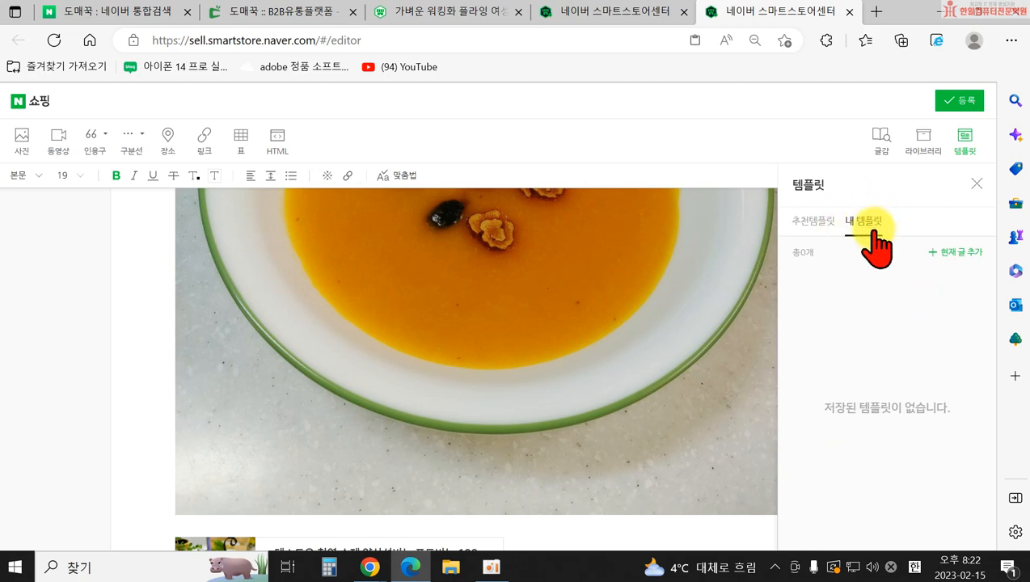
left_click(974, 186)
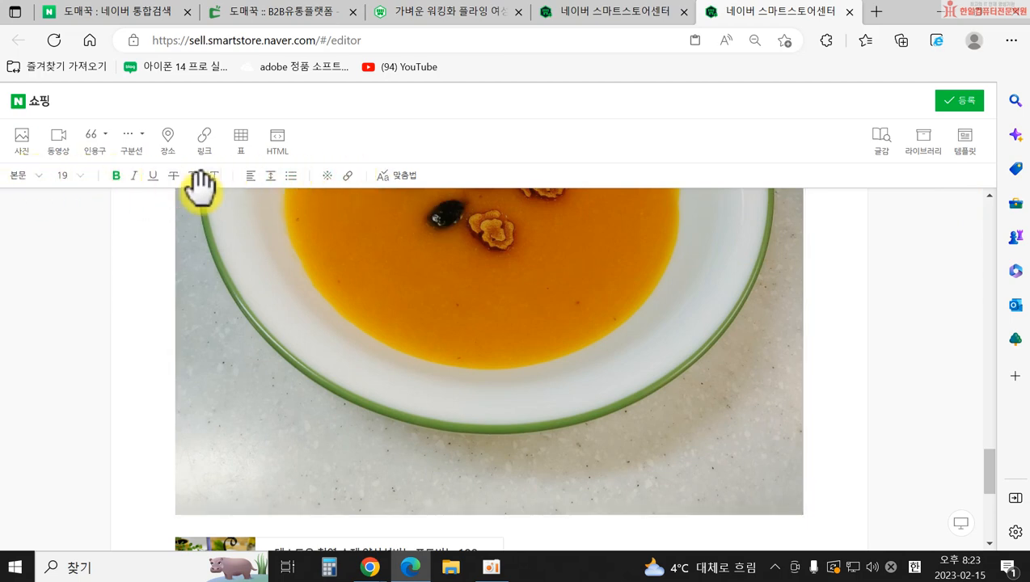
left_click(20, 175)
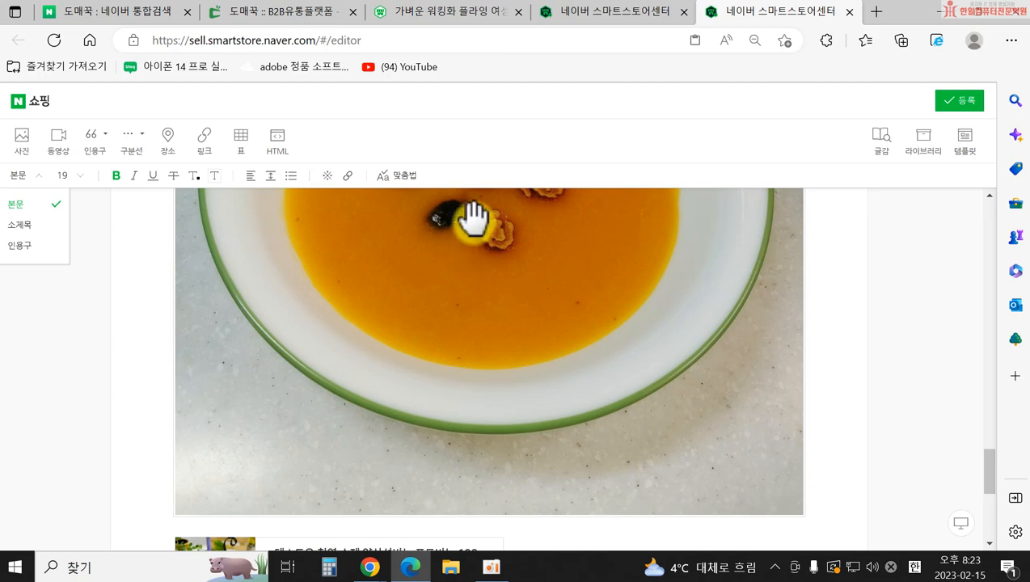
- Try cropping the soup photo's lower and upper edges and levelling it with 자동 수평, and discard the crop
left_click(448, 311)
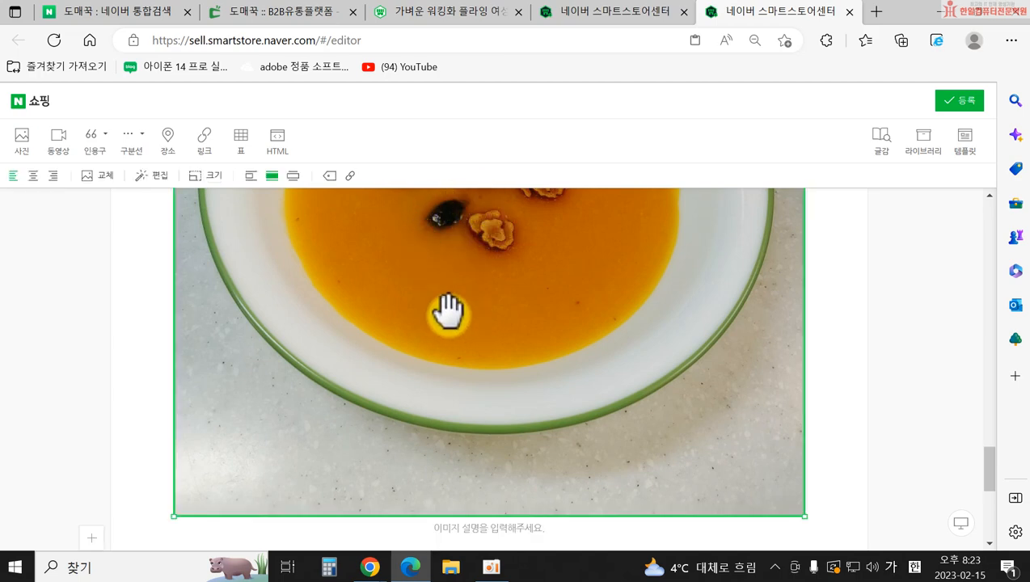
double_click(448, 311)
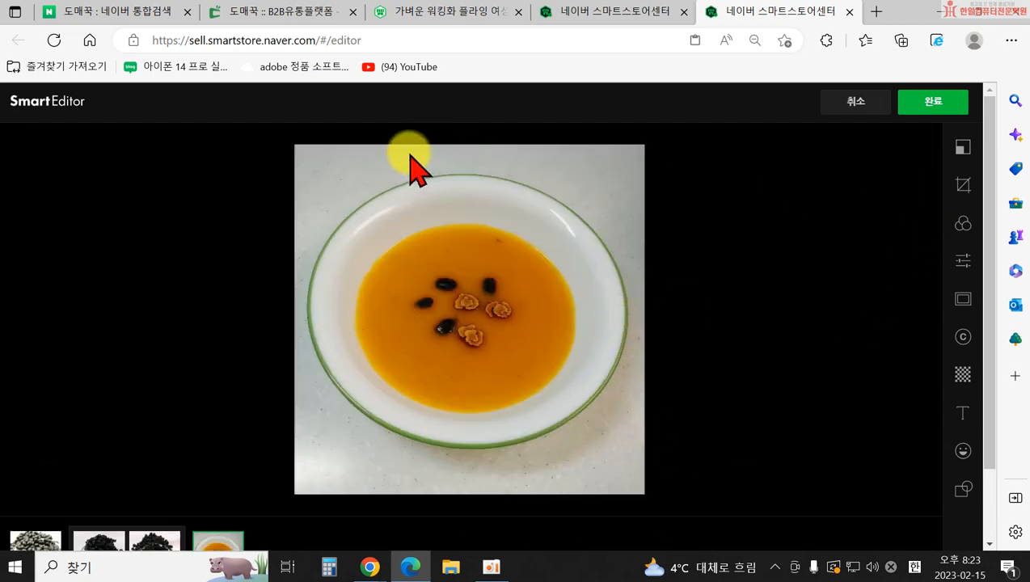
left_click(963, 185)
left_click_drag(386, 494, 389, 468)
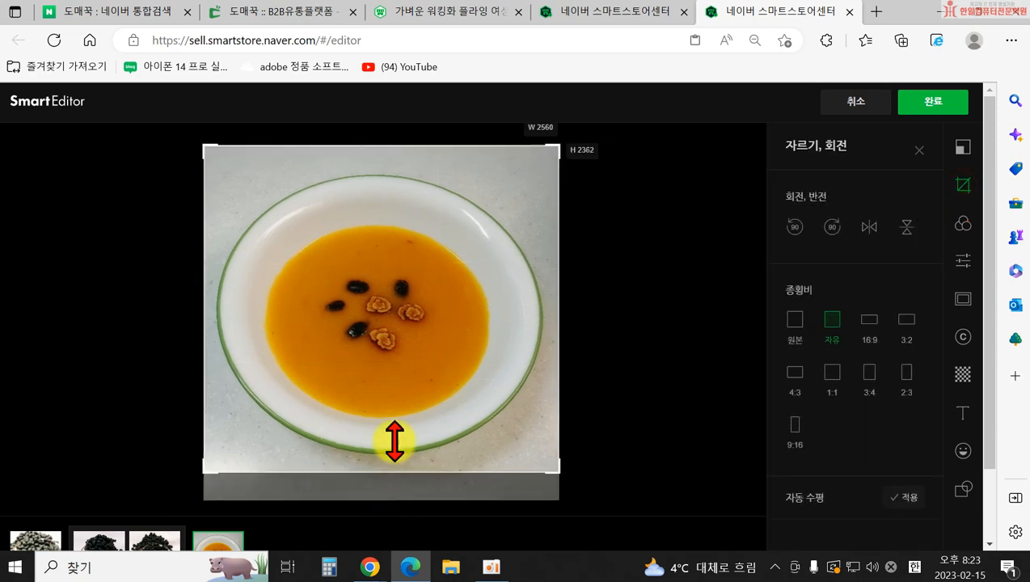
left_click_drag(433, 144, 428, 158)
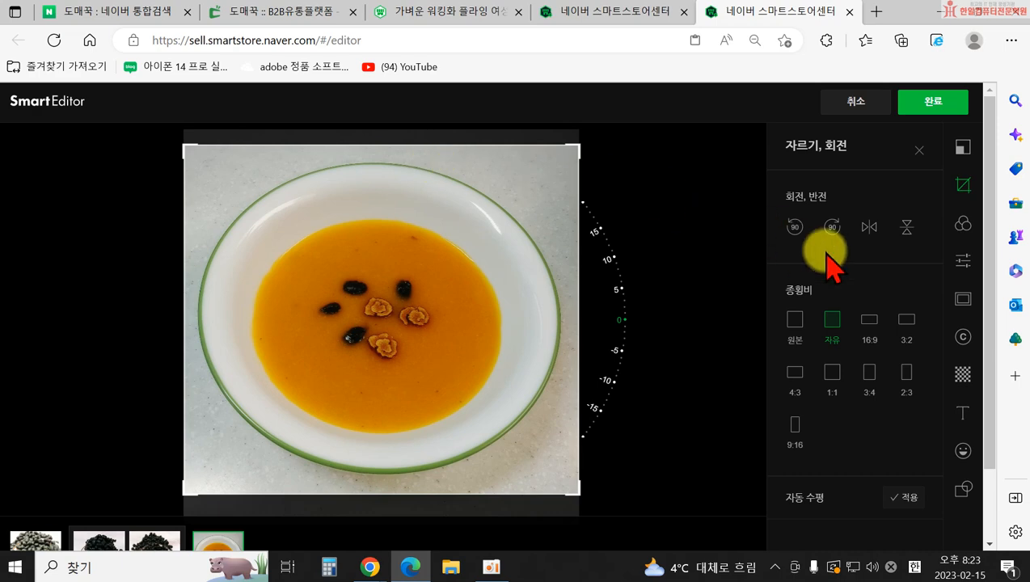
left_click(902, 497)
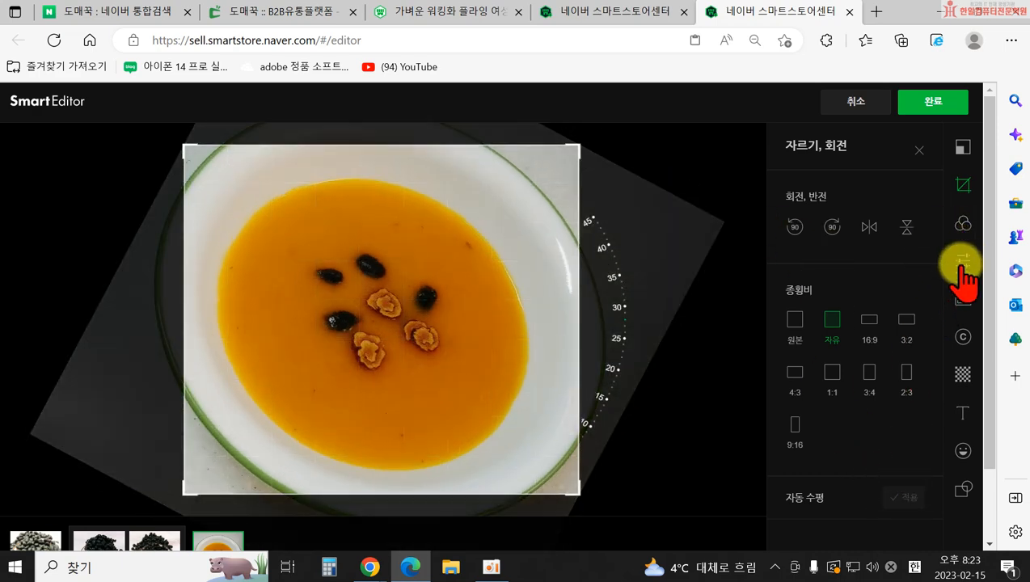
left_click(963, 226)
left_click(517, 396)
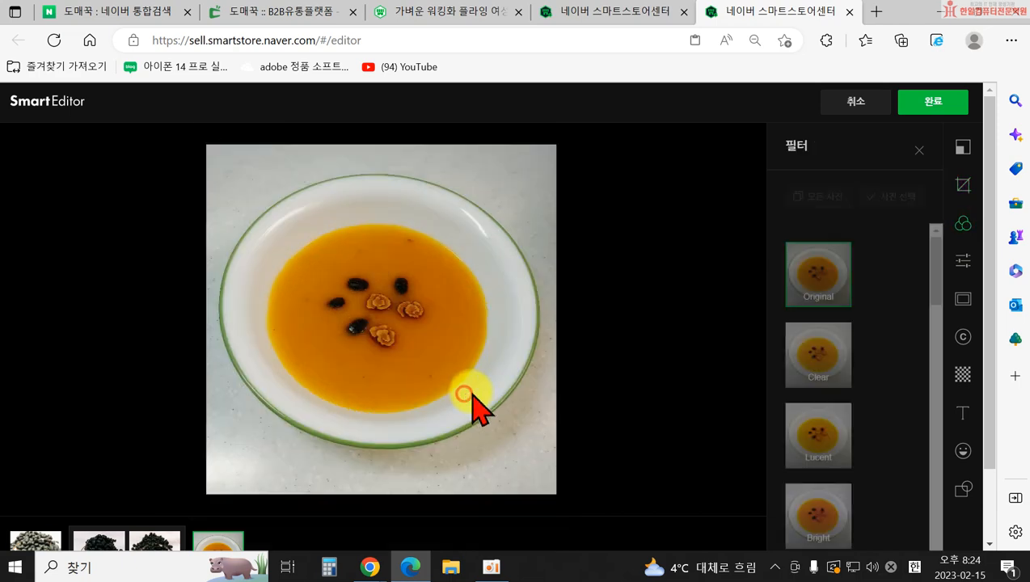
- Try the Clear and Lucent filters on the soup photo, with brightness (밝기) 16 and saturation (채도) 10
left_click(832, 376)
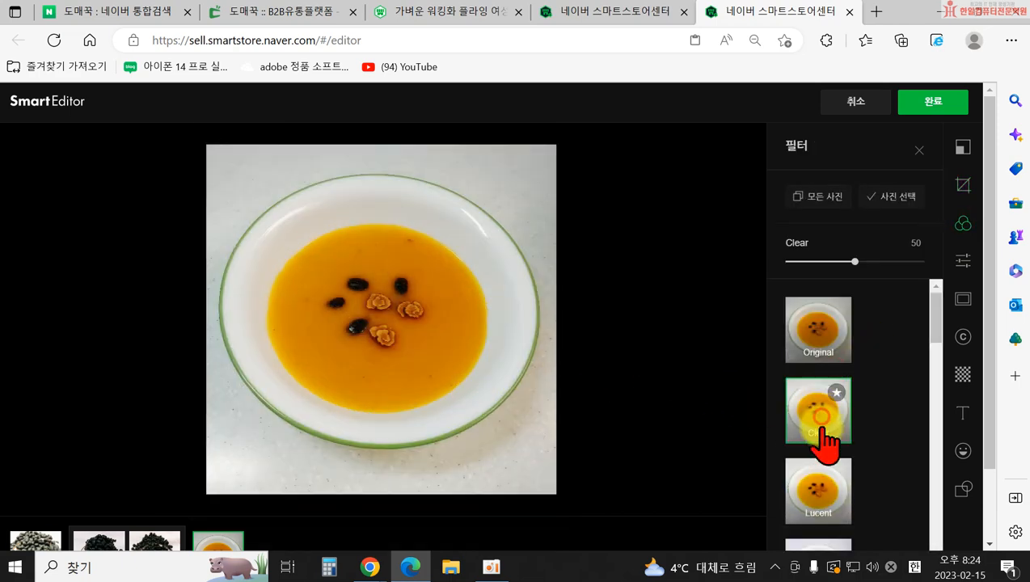
left_click(820, 488)
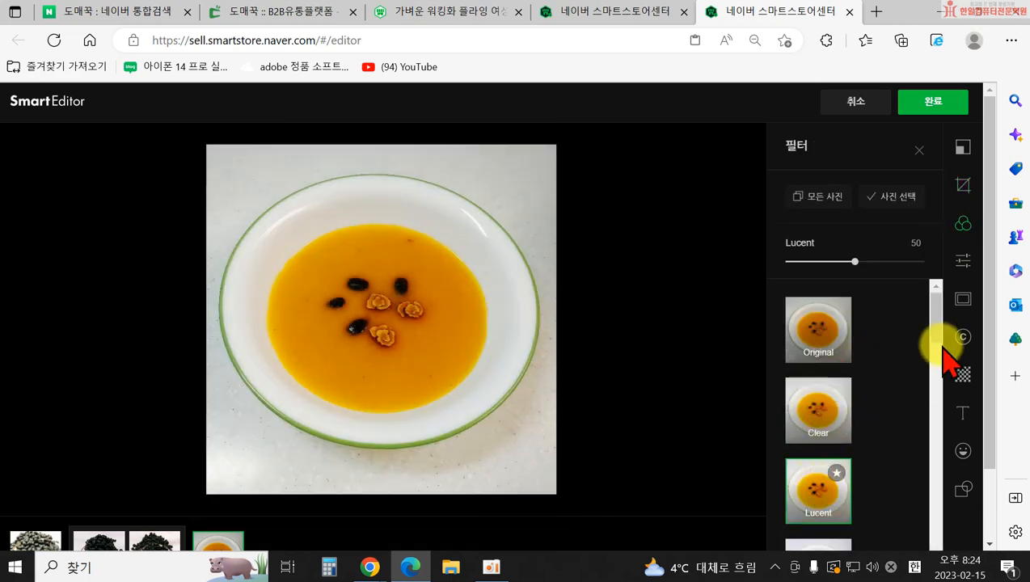
left_click(967, 265)
left_click_drag(849, 258, 866, 259)
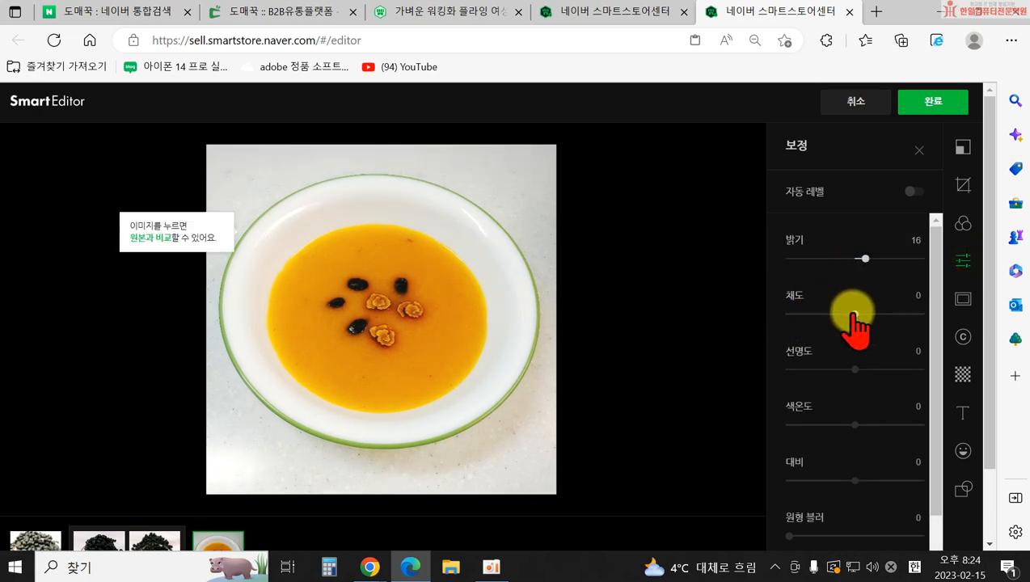
left_click_drag(854, 314, 862, 314)
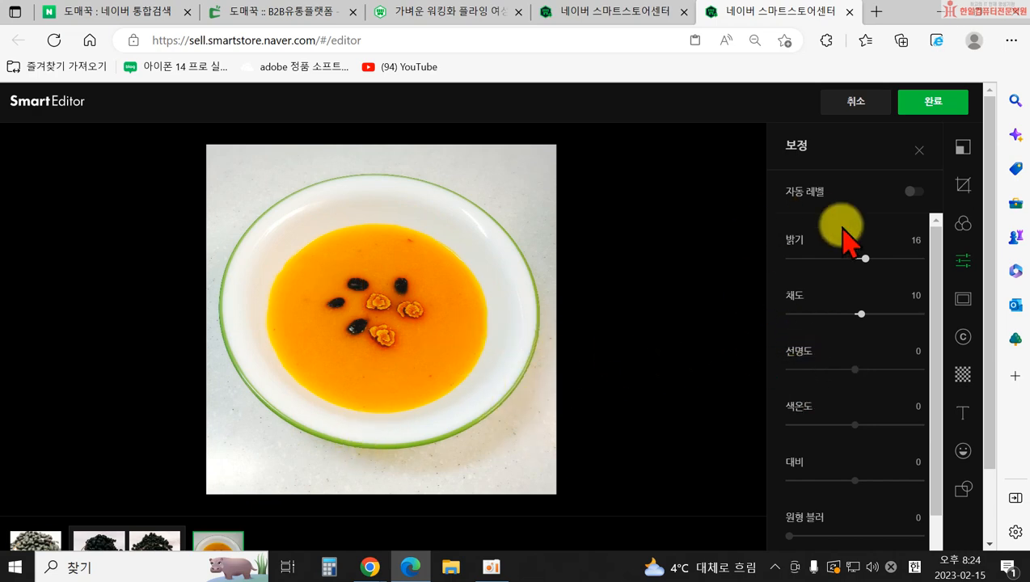
- Discard all edits to the soup photo and leave the image editor
left_click(864, 103)
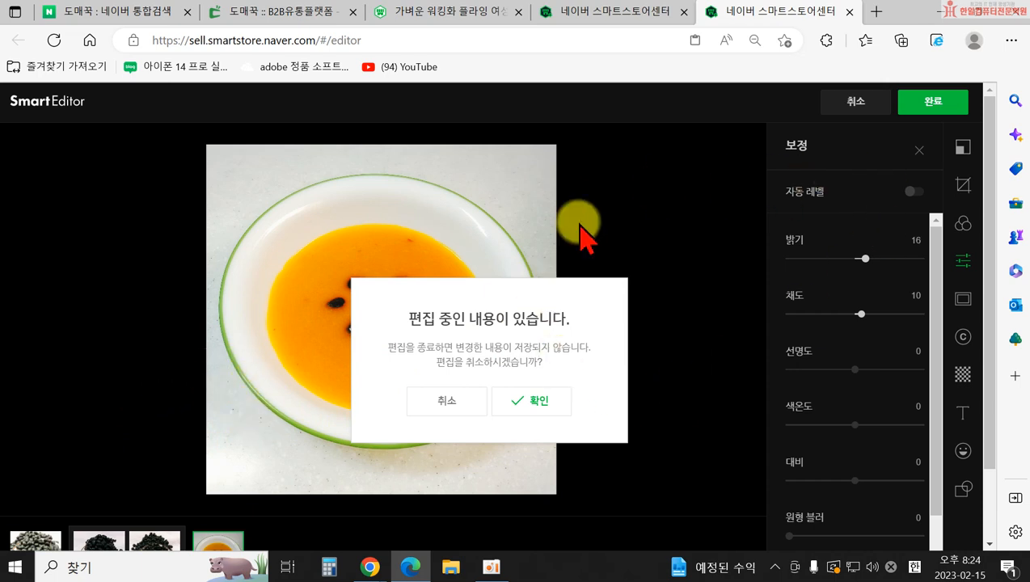
left_click(448, 408)
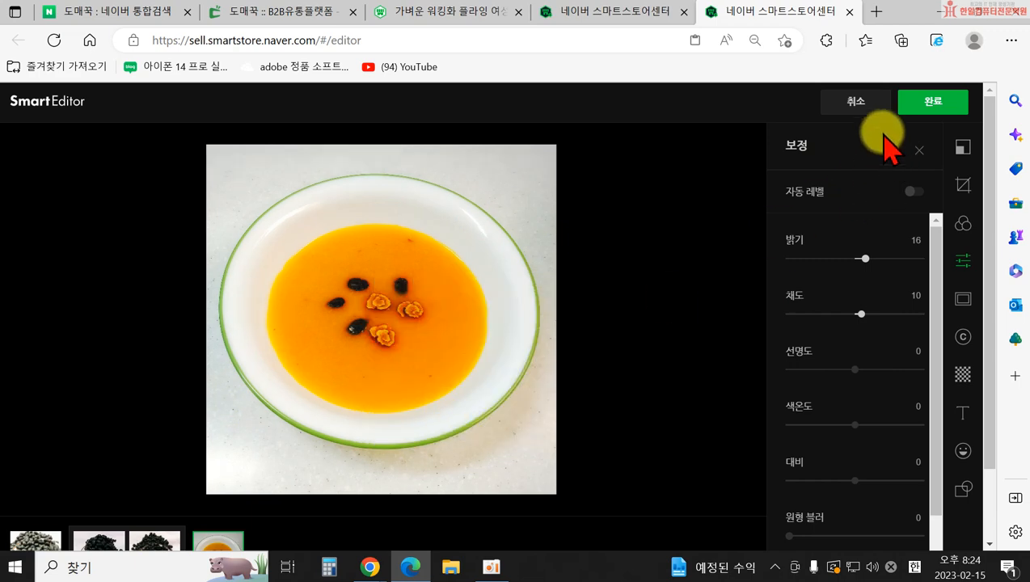
left_click(860, 98)
left_click(562, 402)
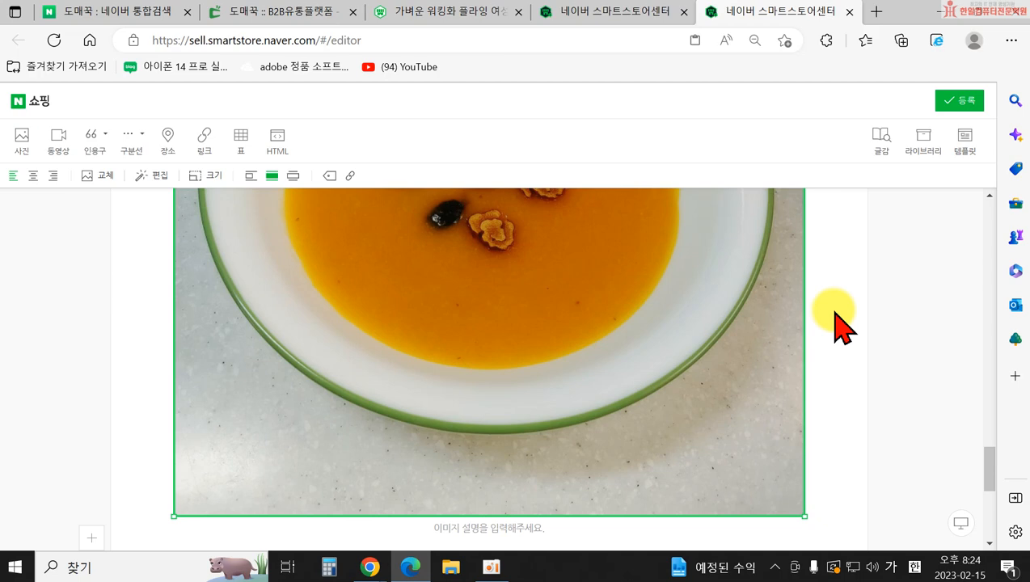
- Register the written detail page and expand the 상품 주요정보 section of the product form
left_click(938, 110)
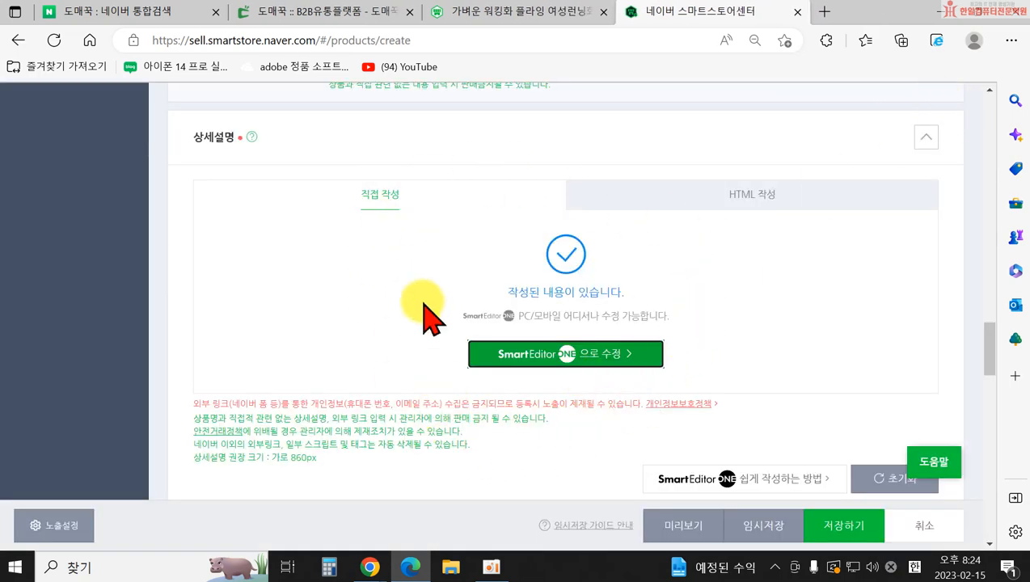
scroll(668, 279, "down", 1)
scroll(668, 279, "down", 1)
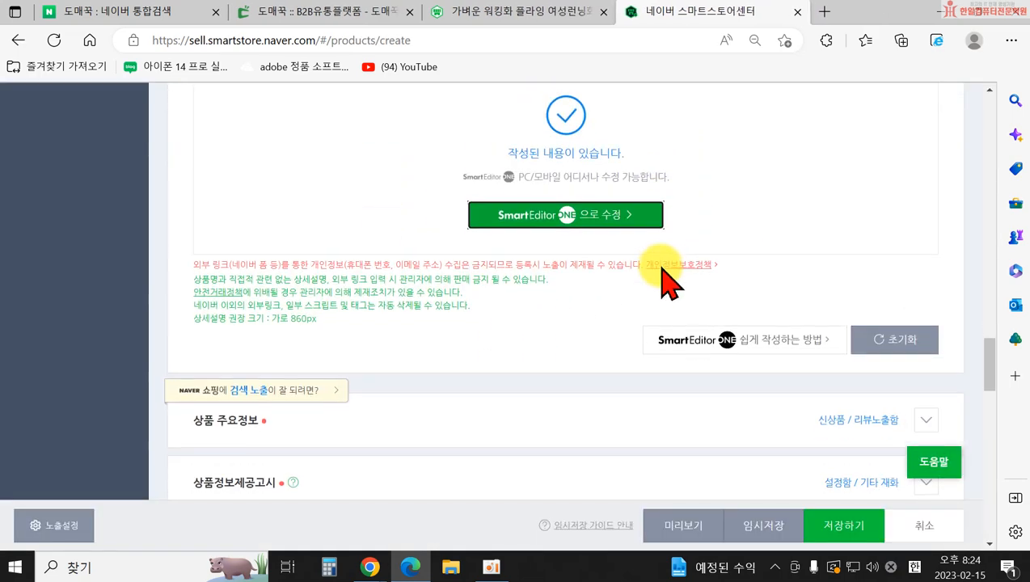
scroll(577, 295, "down", 1)
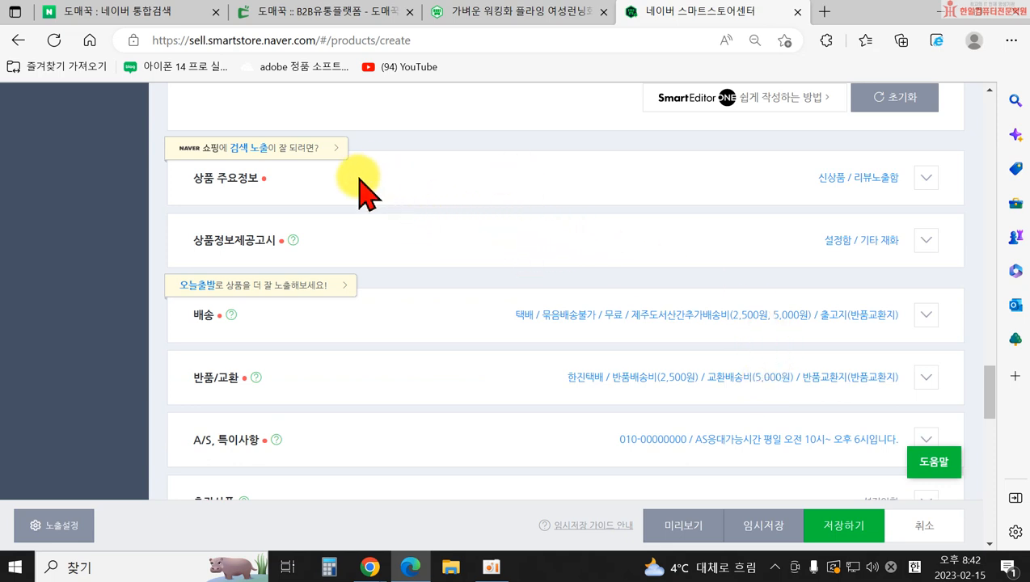
left_click(926, 177)
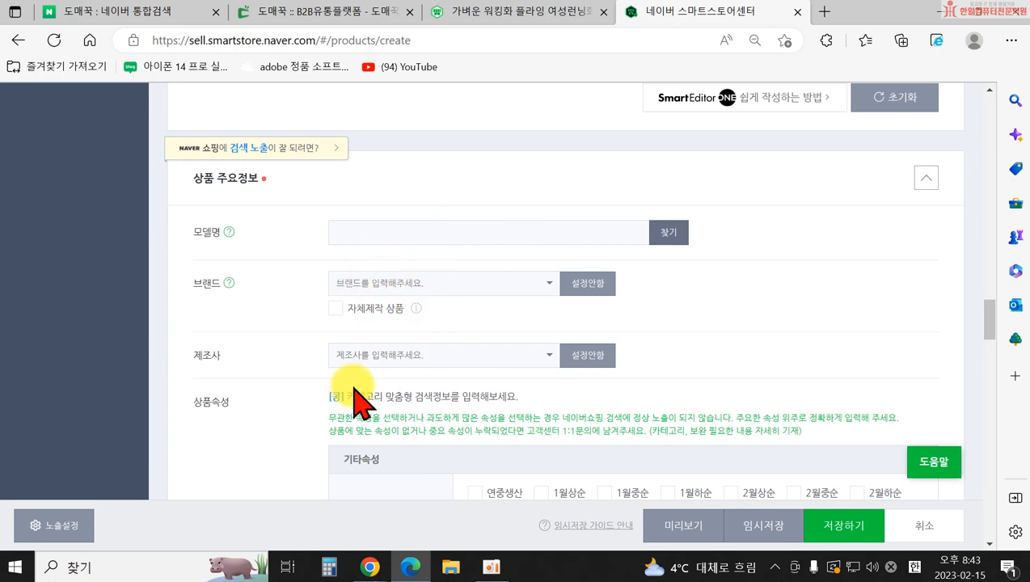
- Examine the brand, manufacturer and bean attribute fields, including 수확시기, 원산지, 무게 and 형태
scroll(566, 424, "down", 1)
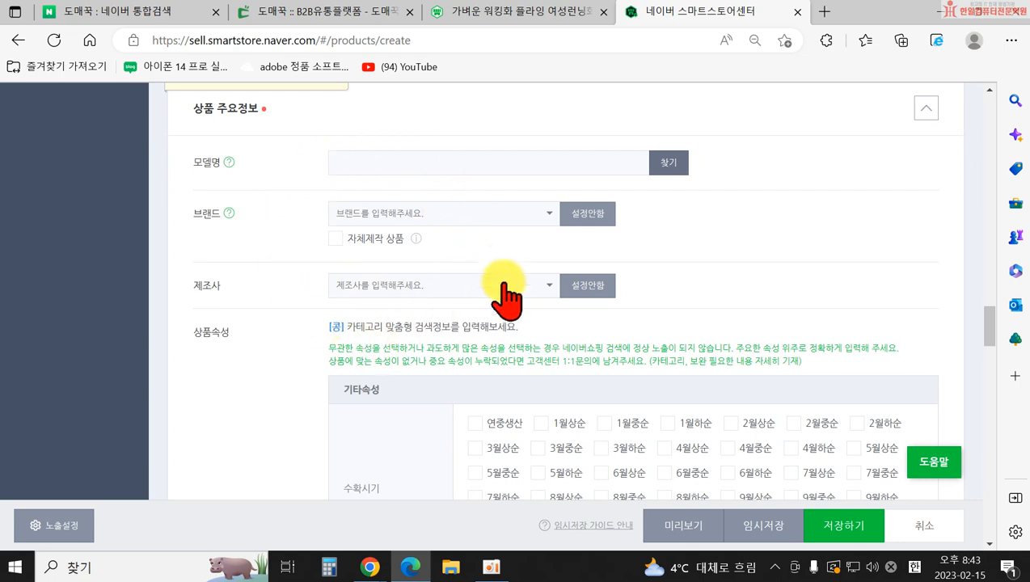
scroll(506, 307, "down", 1)
scroll(380, 267, "down", 1)
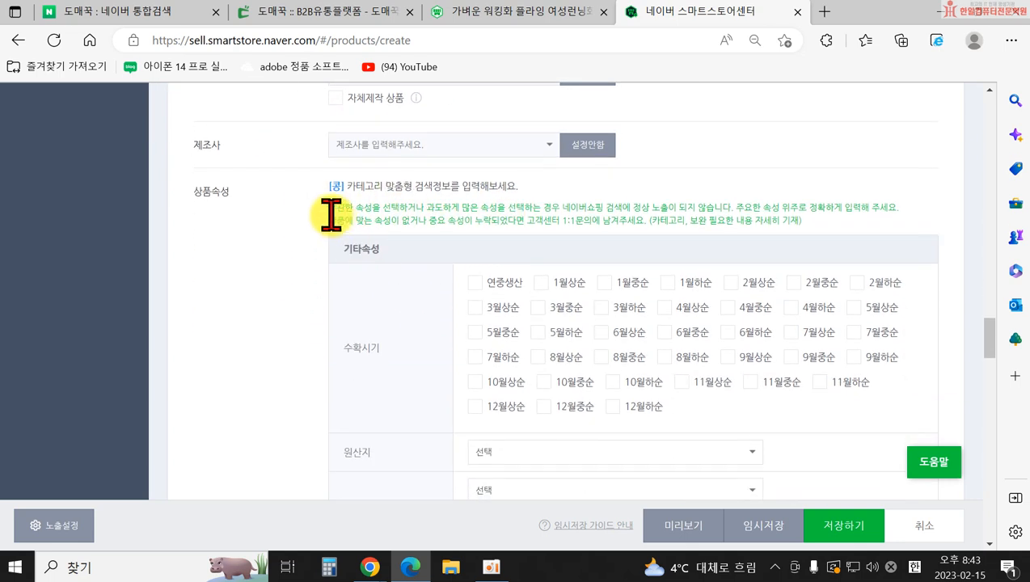
scroll(413, 374, "down", 2)
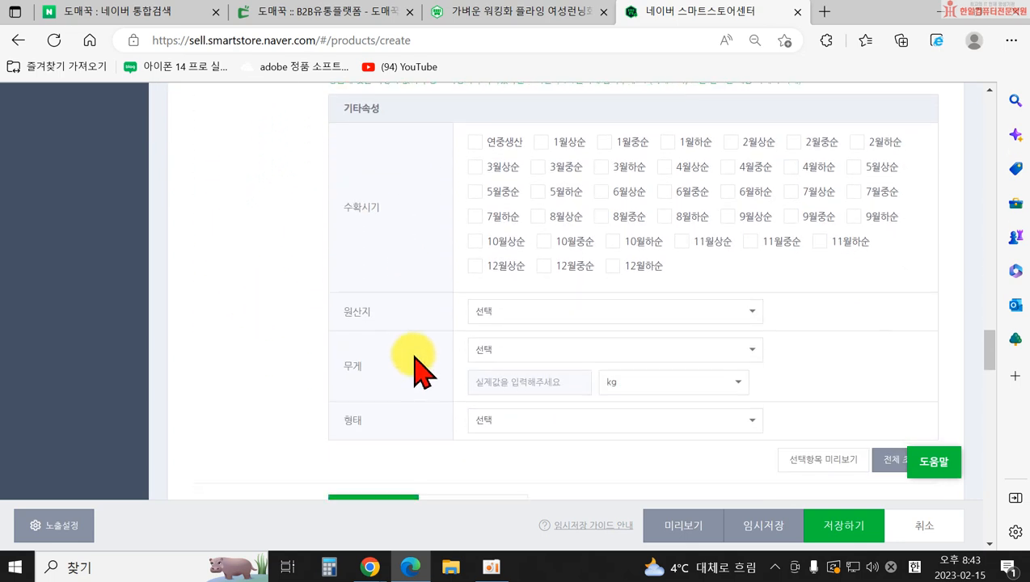
scroll(412, 373, "up", 1)
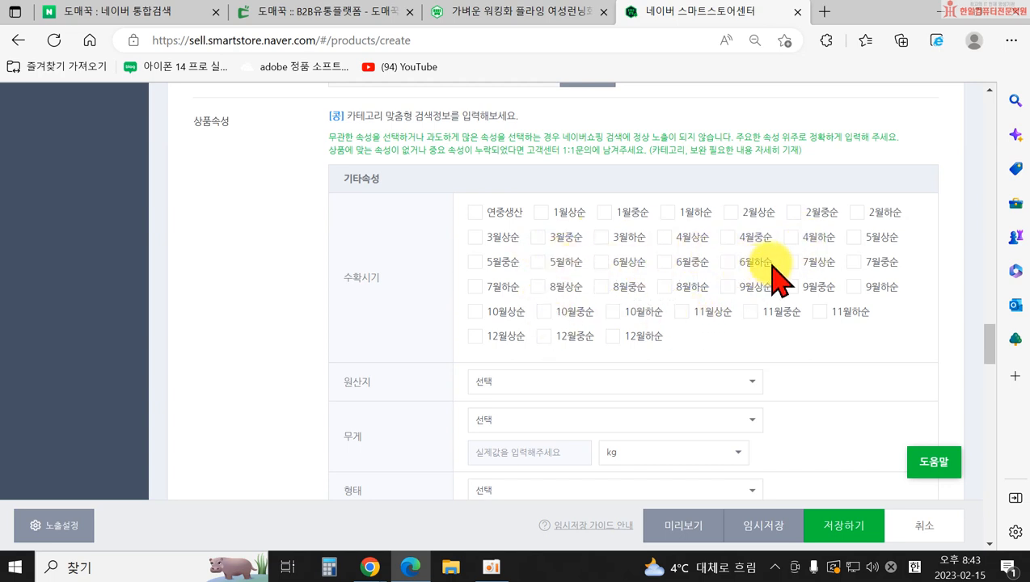
- Set the bean's harvest time (수확시기) to 11월상순 and 11월중순 and its origin attribute (원산지) to 국산
left_click(682, 311)
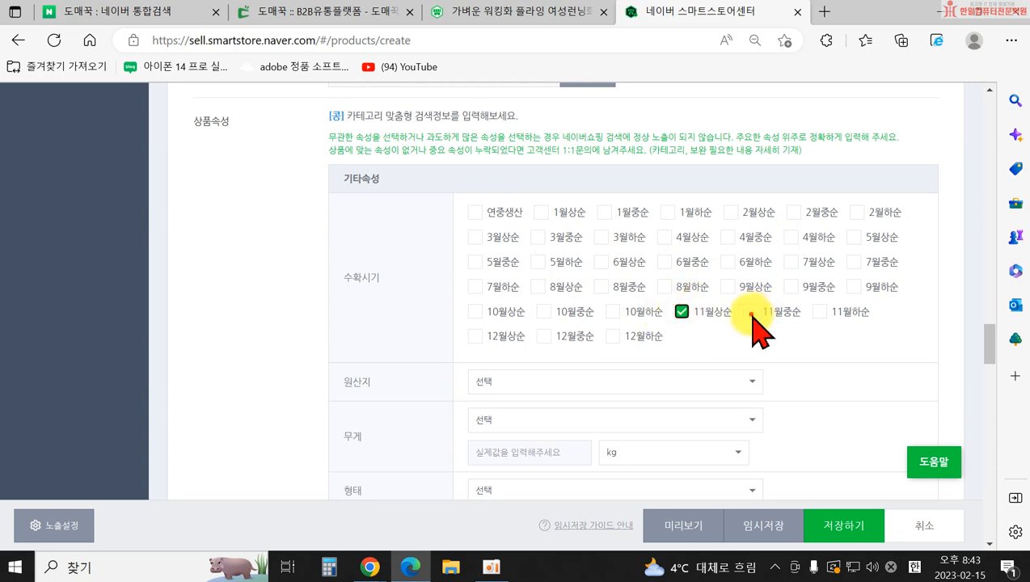
left_click(750, 313)
scroll(736, 333, "down", 1)
left_click(562, 312)
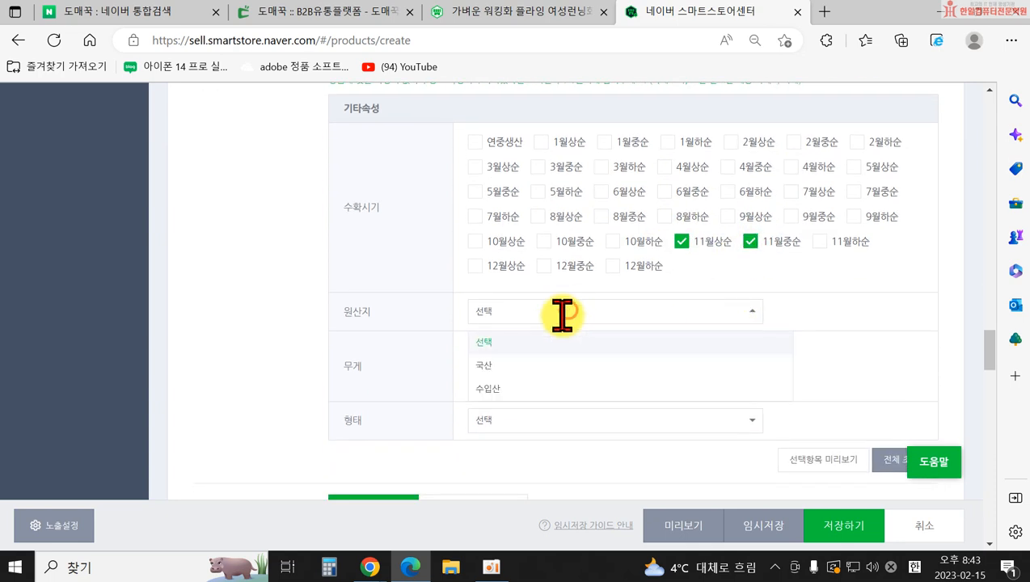
left_click(522, 366)
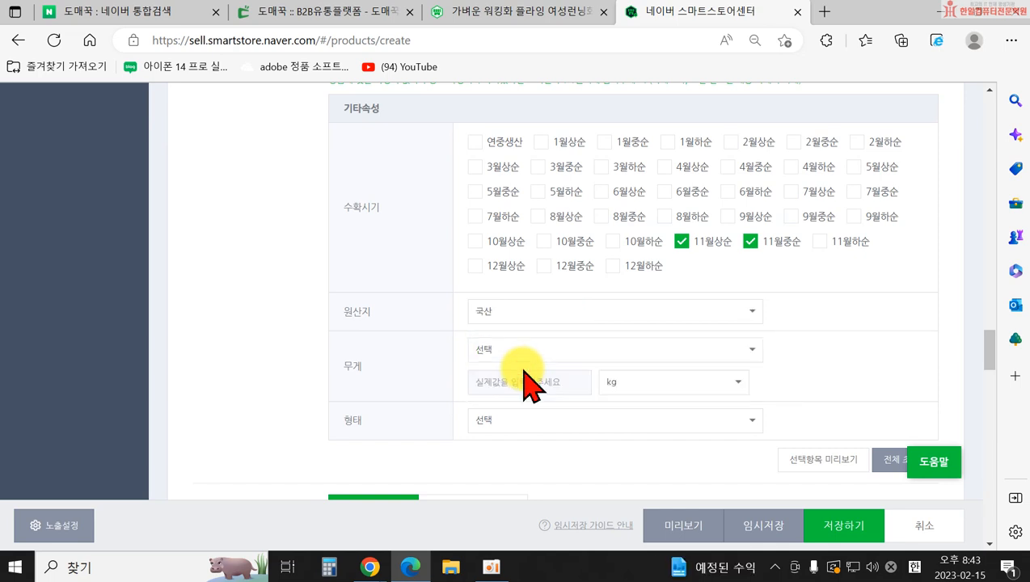
- Set the weight attribute (무게) to the 3.5kg ~ 5kg range with an actual value of 5 kg
left_click(510, 349)
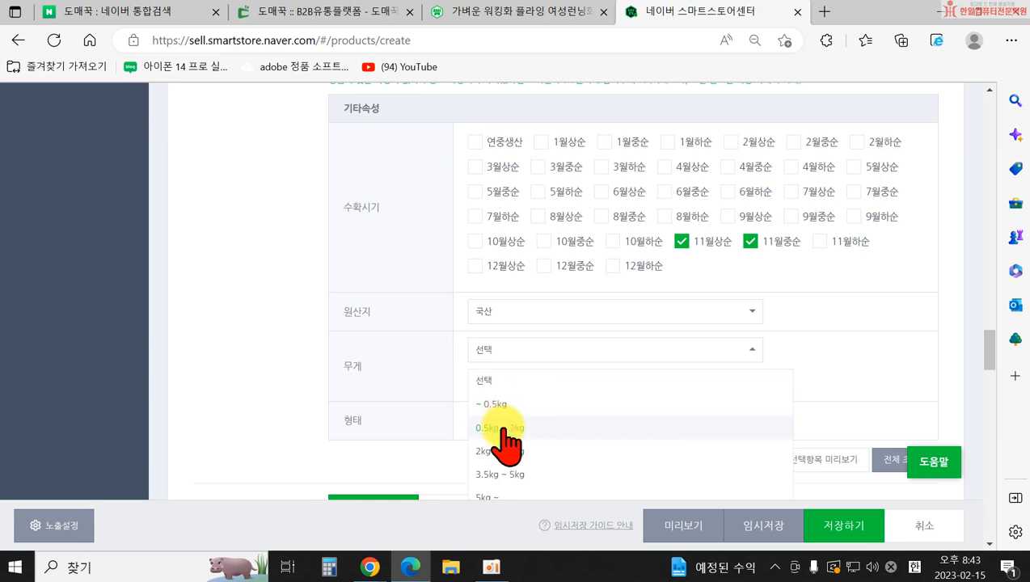
scroll(501, 436, "down", 1)
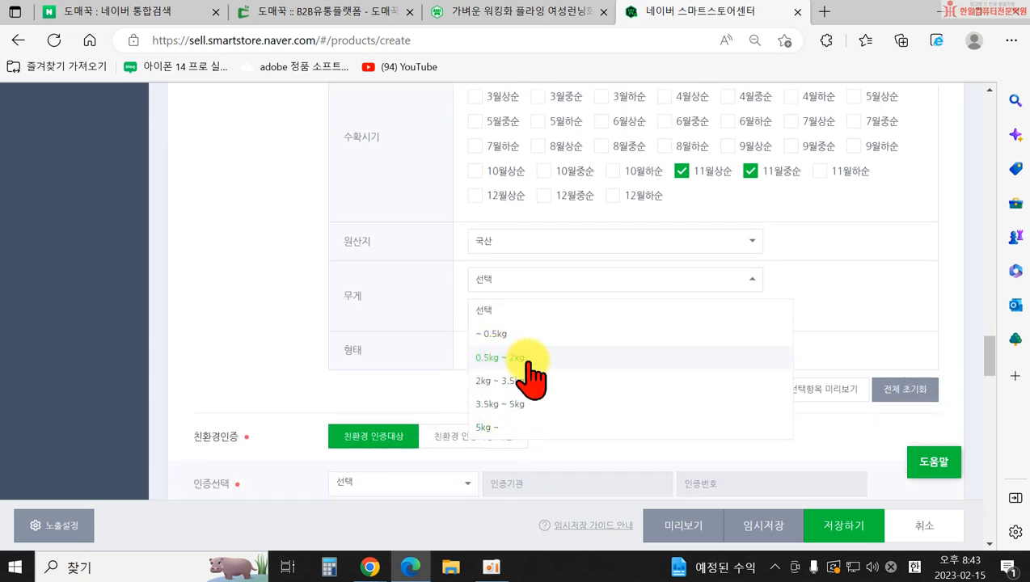
left_click(493, 405)
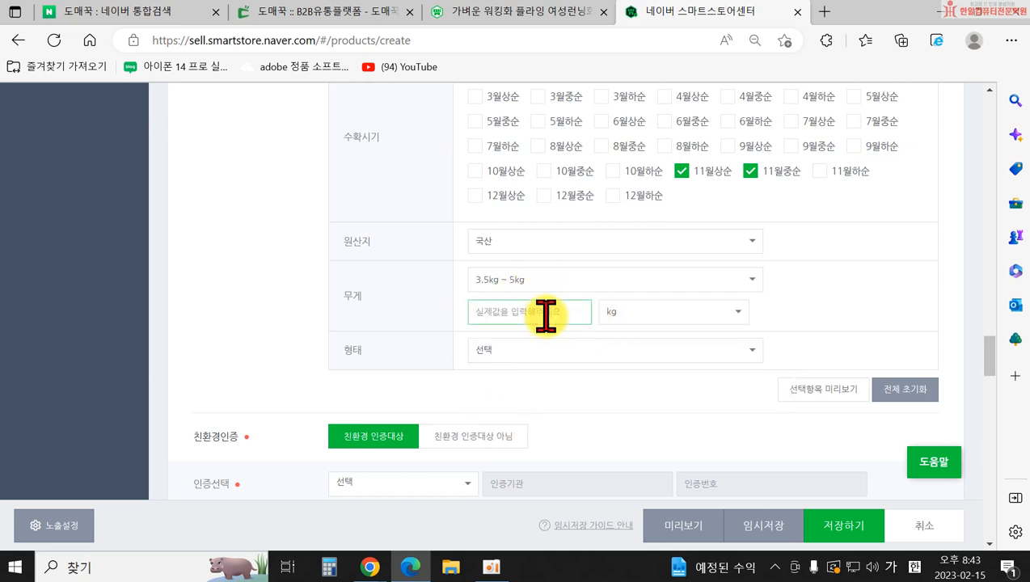
left_click(402, 356)
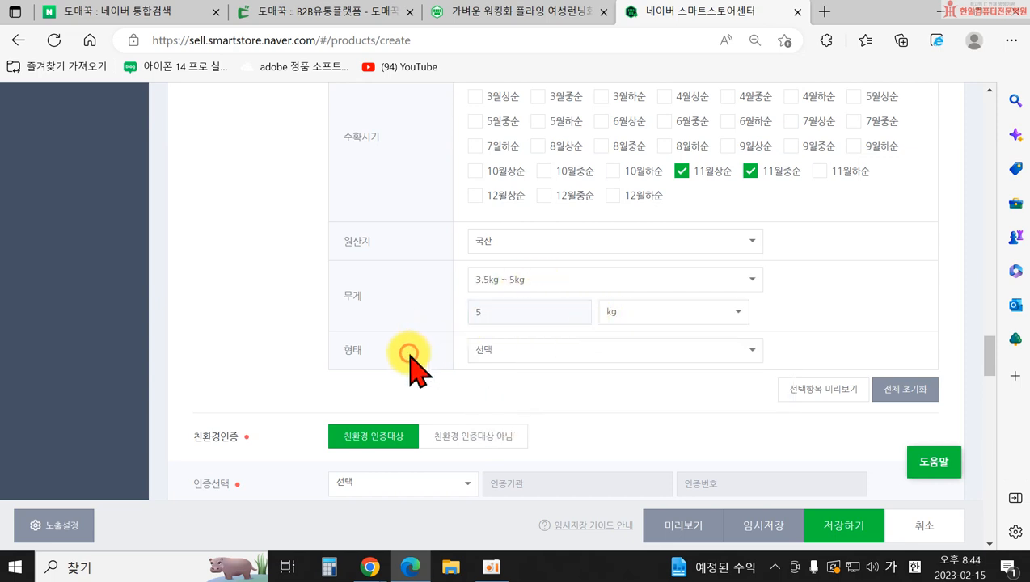
- Set the weight attribute (무게) to the 0.5kg ~ 2kg range with an actual value of 1 kg, and the form (형태) to 건조
left_click(515, 283)
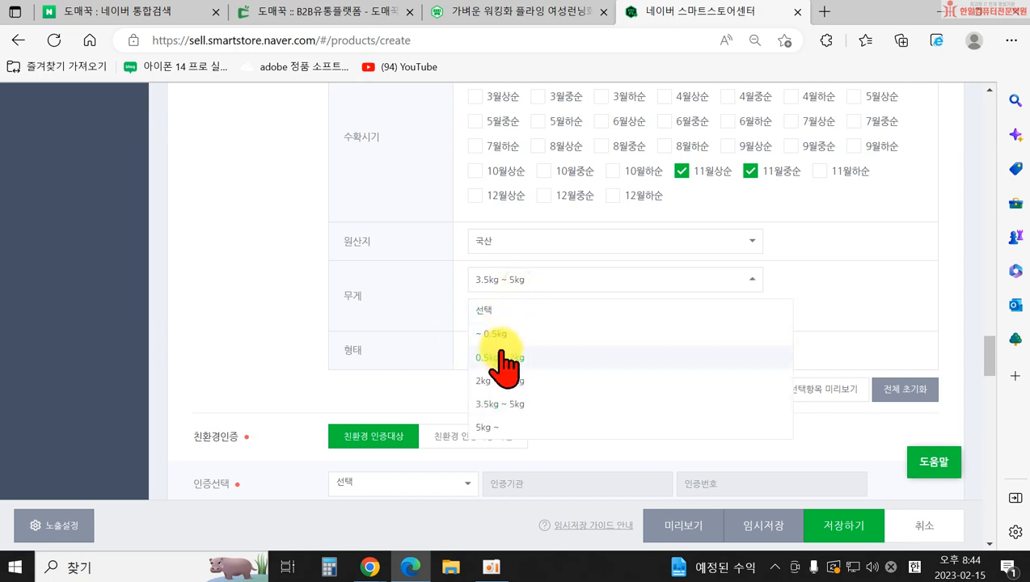
left_click(495, 356)
double_click(497, 312)
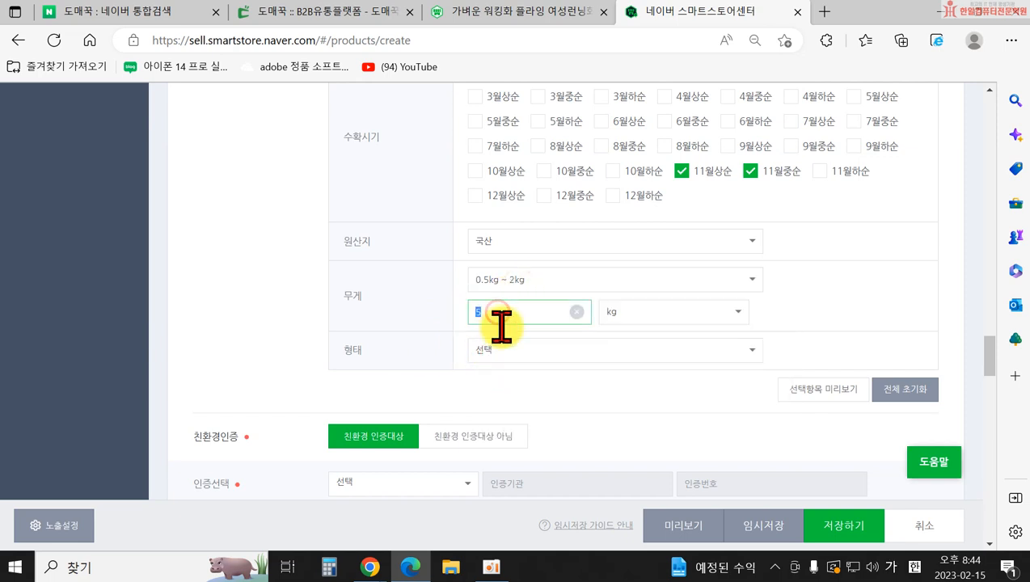
left_click(536, 354)
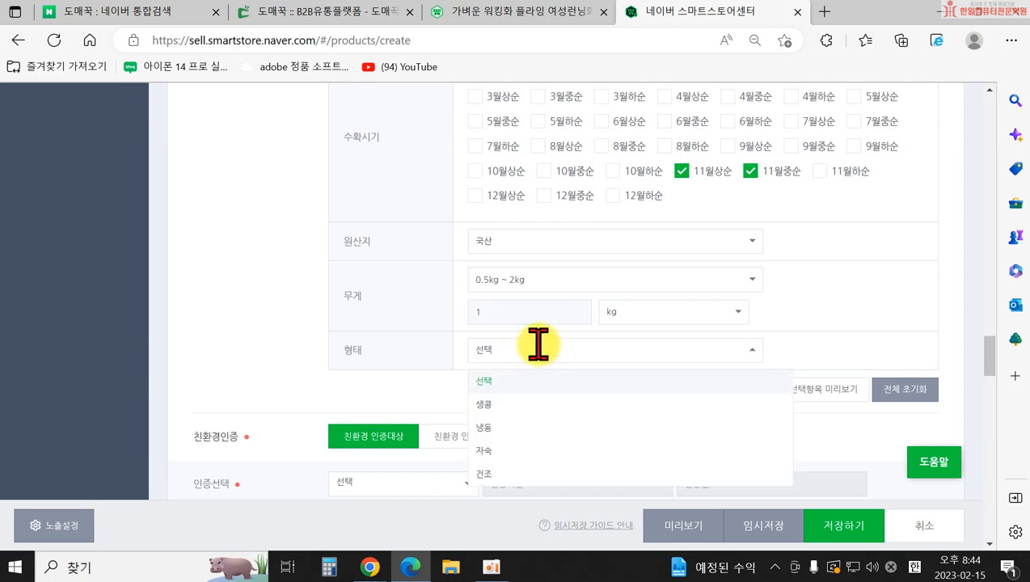
left_click(533, 474)
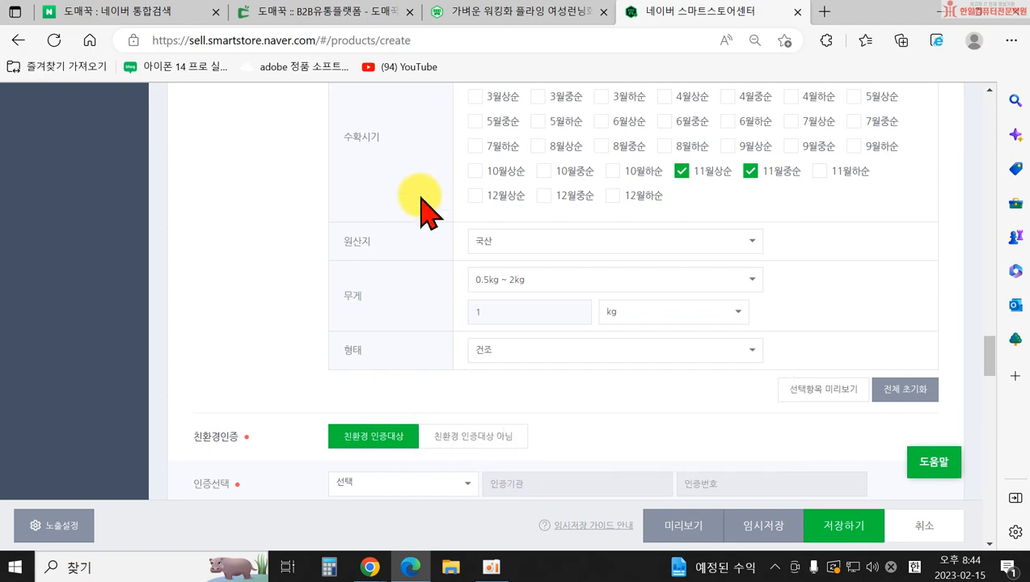
- Mark the product as not subject to eco-friendly certification (친환경 인증대상 아님)
scroll(444, 368, "up", 5)
scroll(317, 234, "down", 5)
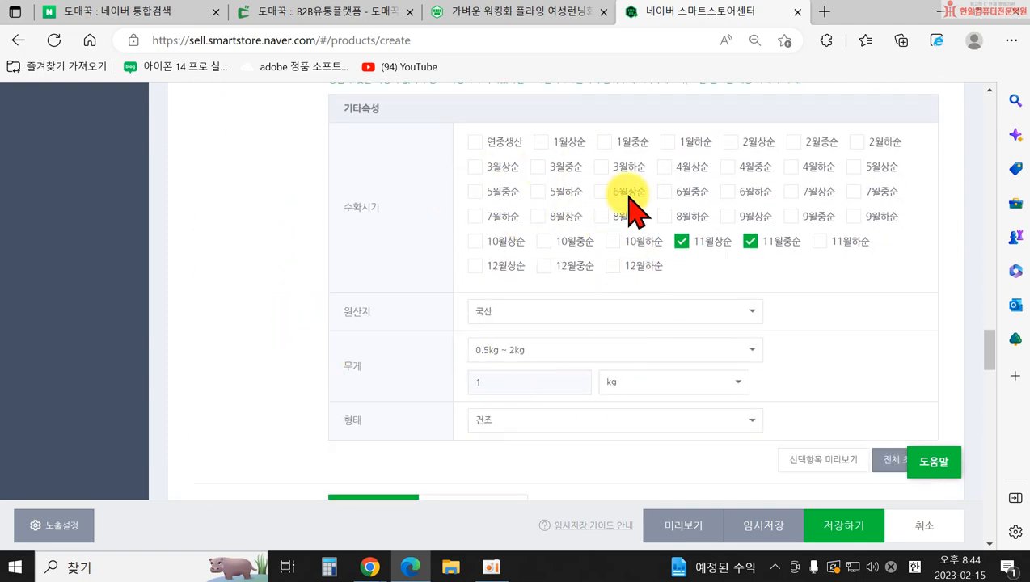
scroll(647, 234, "down", 2)
scroll(586, 234, "down", 1)
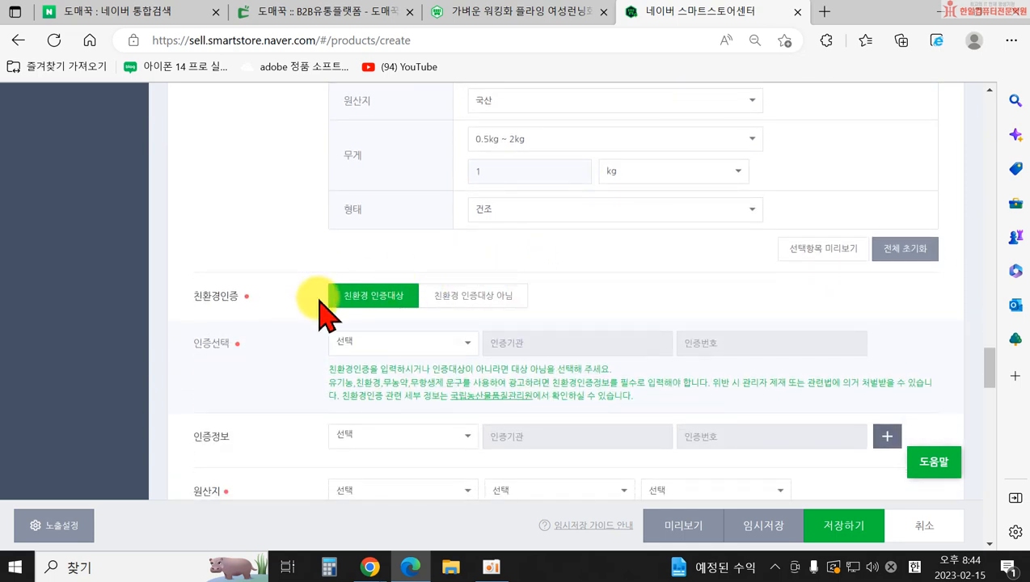
left_click(455, 296)
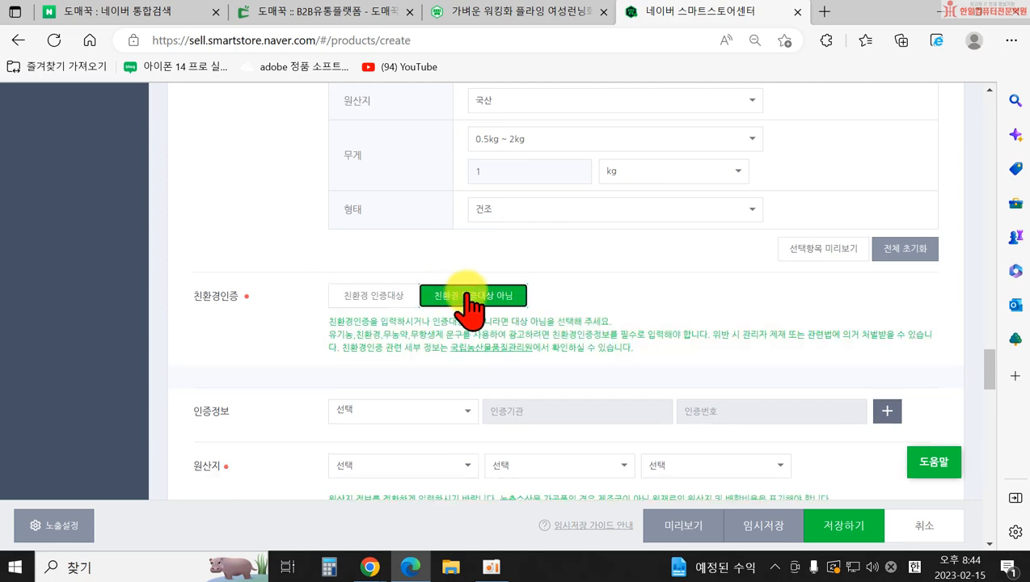
- Set the first level of the required 원산지 field to 국산
scroll(468, 296, "down", 1)
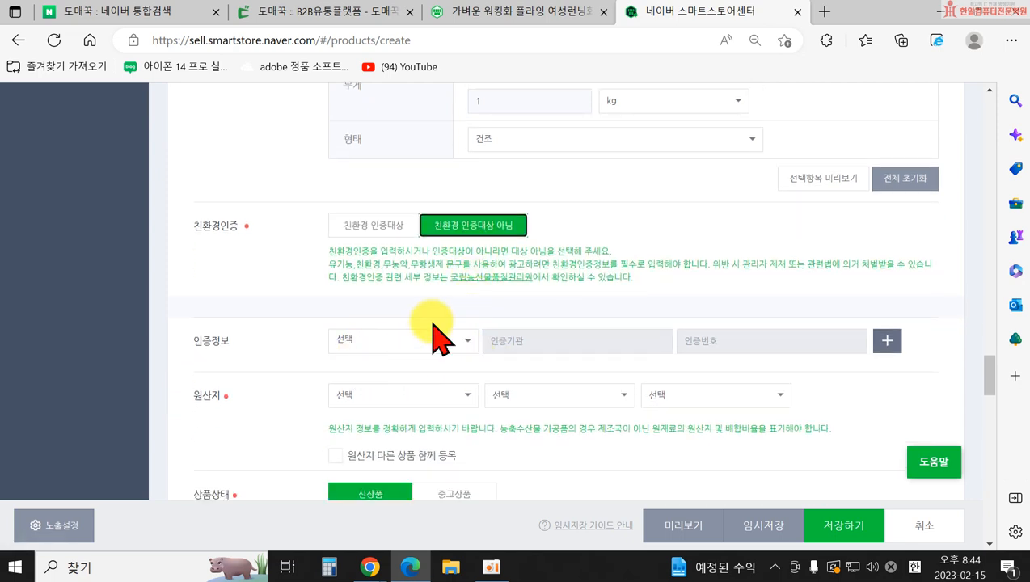
left_click(400, 396)
scroll(368, 437, "down", 3)
left_click(352, 236)
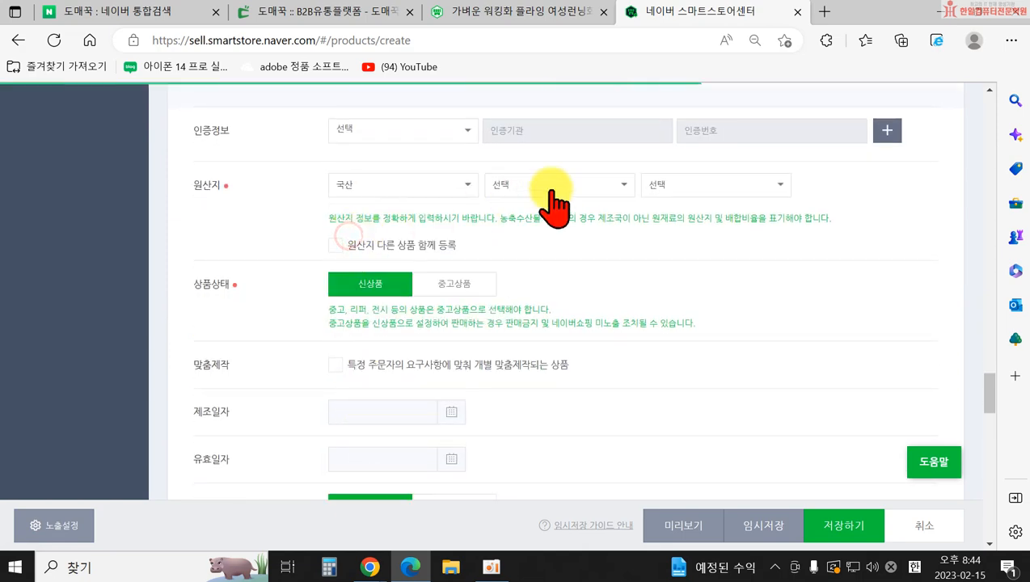
- Set the region of the required 원산지 field to 서울특별시 and its district to 강남구
left_click(558, 185)
scroll(530, 277, "down", 3)
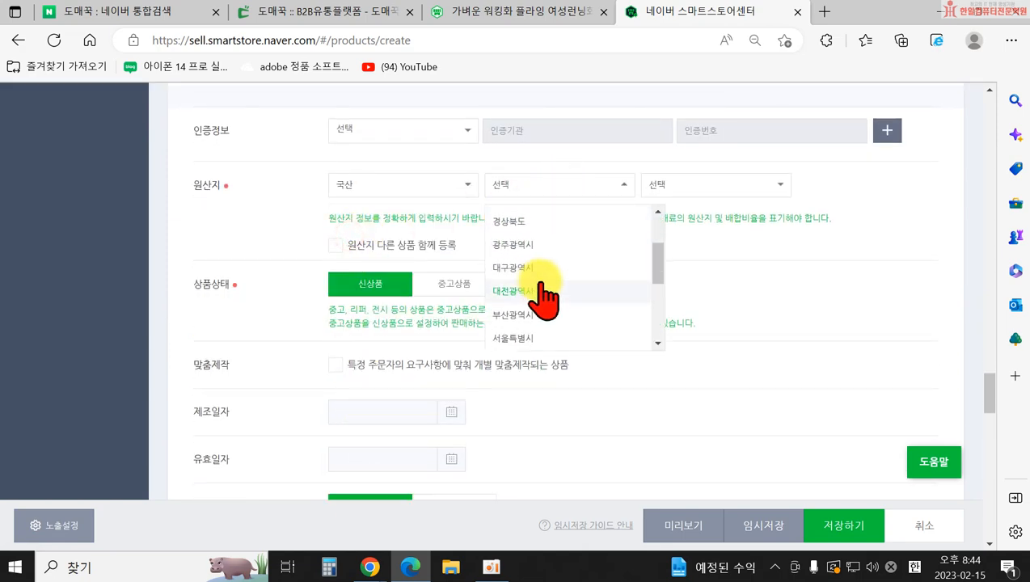
scroll(542, 299, "down", 2)
scroll(541, 307, "down", 3)
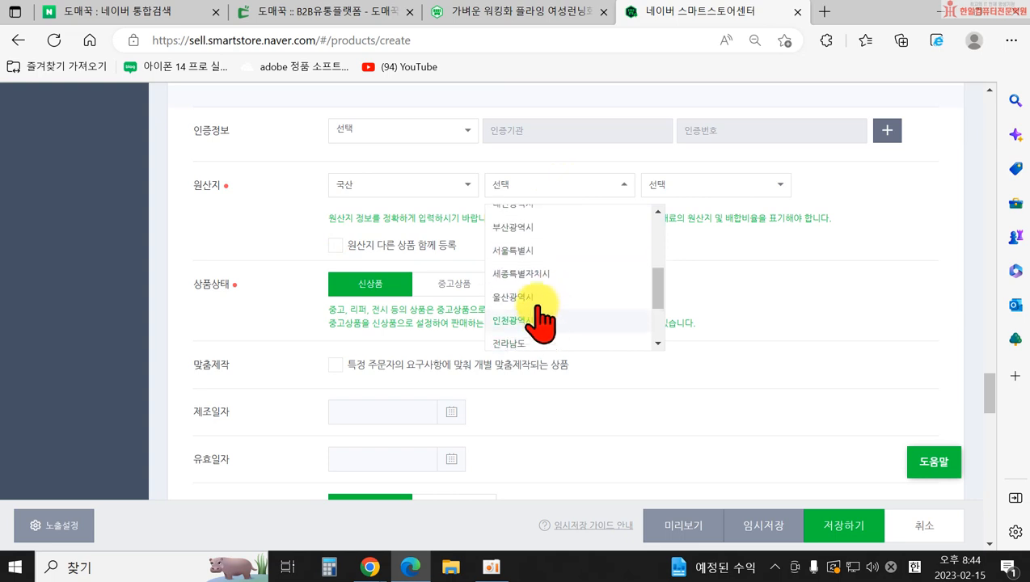
scroll(541, 287, "up", 1)
left_click(540, 251)
left_click(688, 185)
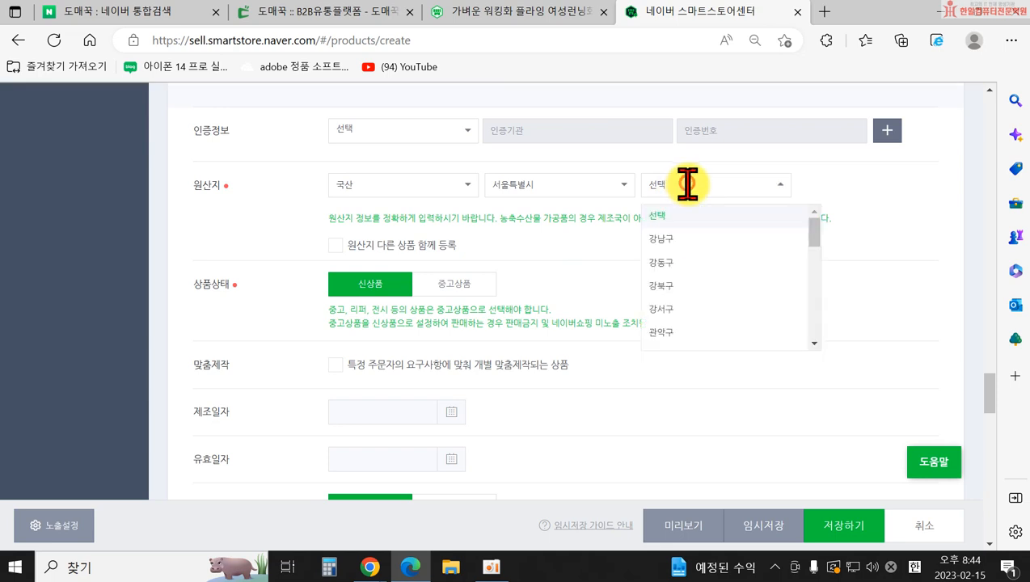
left_click(677, 237)
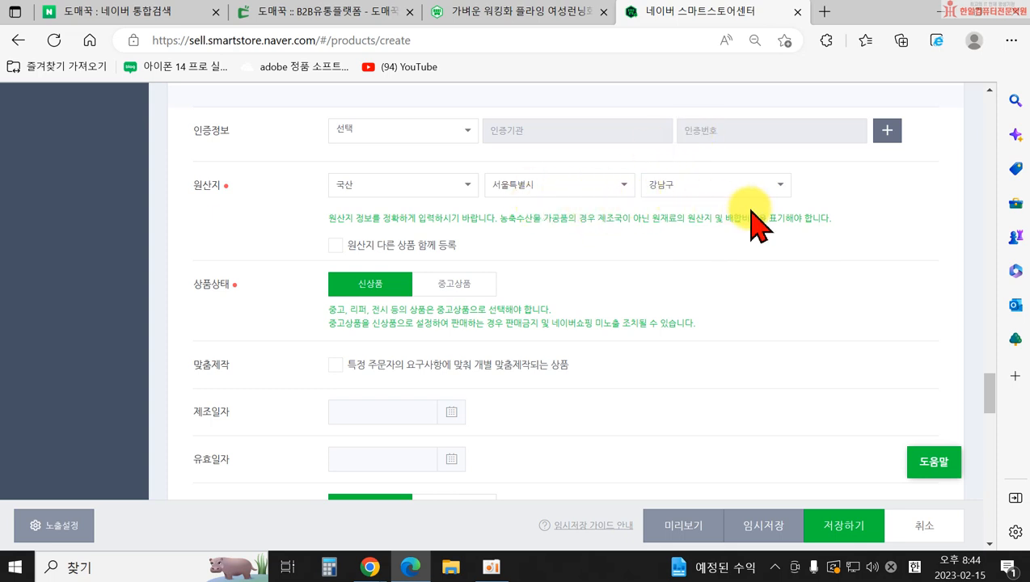
- Set the region of the required 원산지 field to 전라북도 and its city to 군산시
left_click(600, 188)
left_click(519, 301)
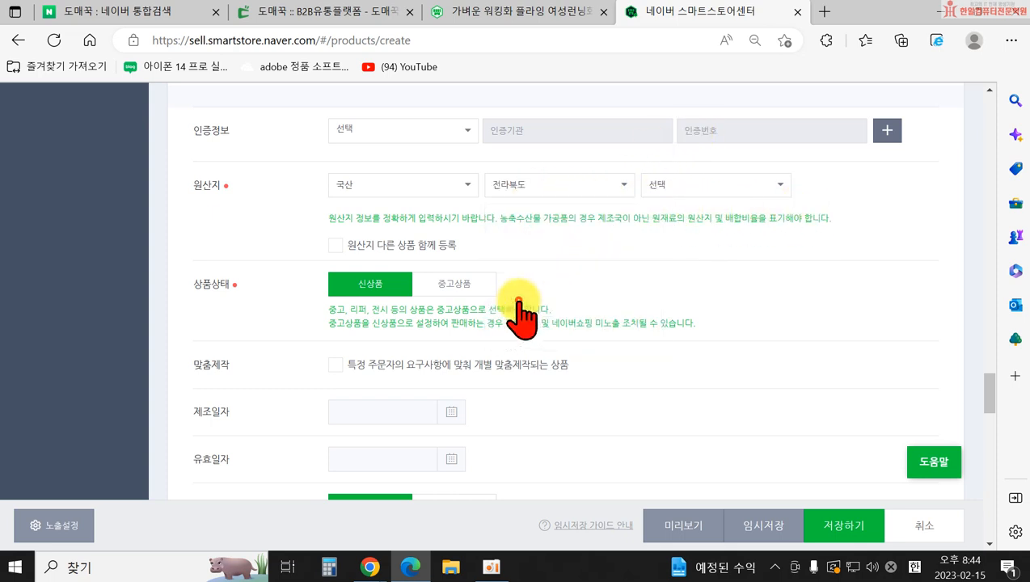
left_click(700, 186)
left_click(694, 261)
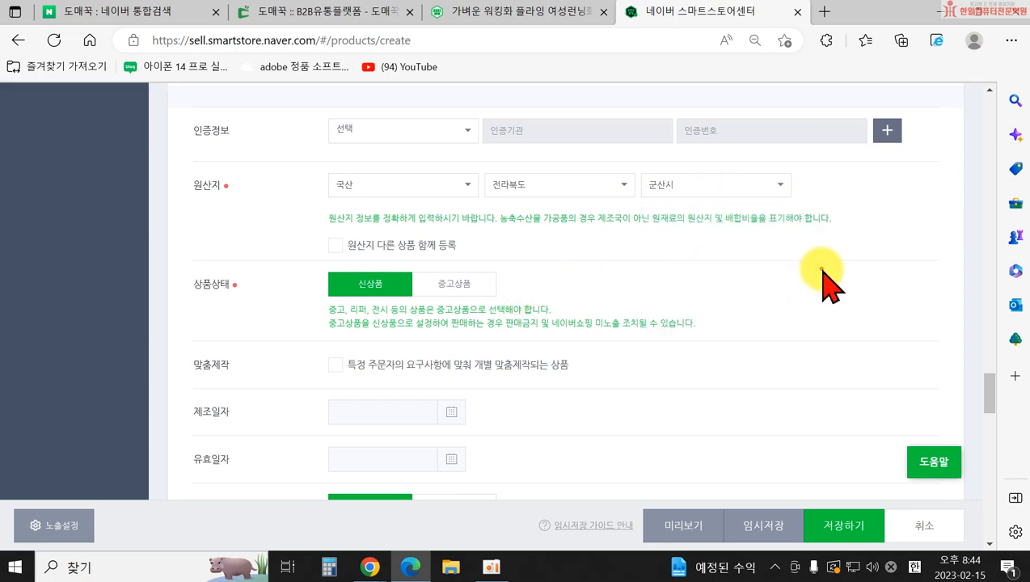
- Expand the 상품정보제공고시 section and set its product group (상품군) to 식품(농.축.수산물)
scroll(377, 308, "down", 1)
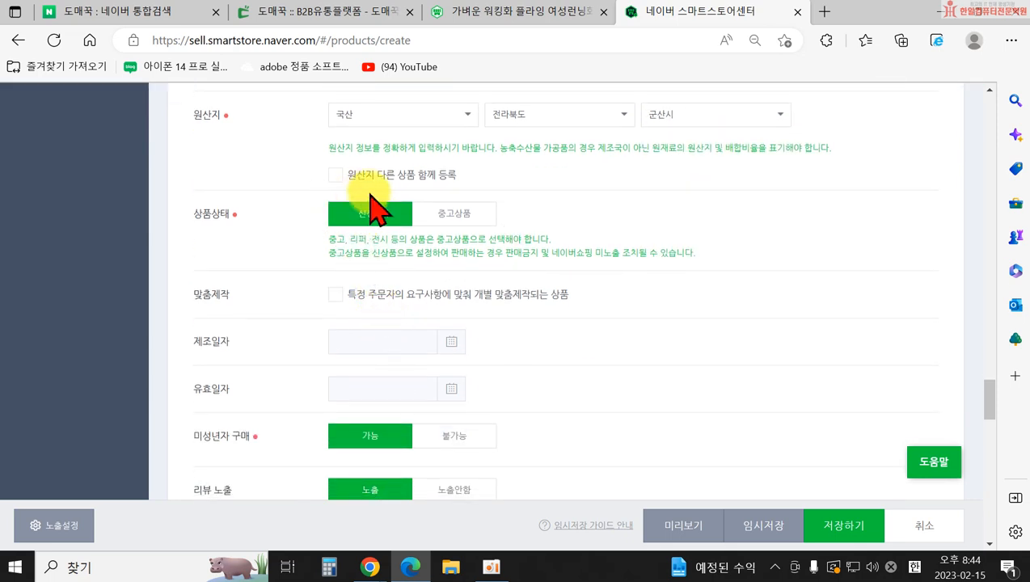
scroll(379, 242, "down", 1)
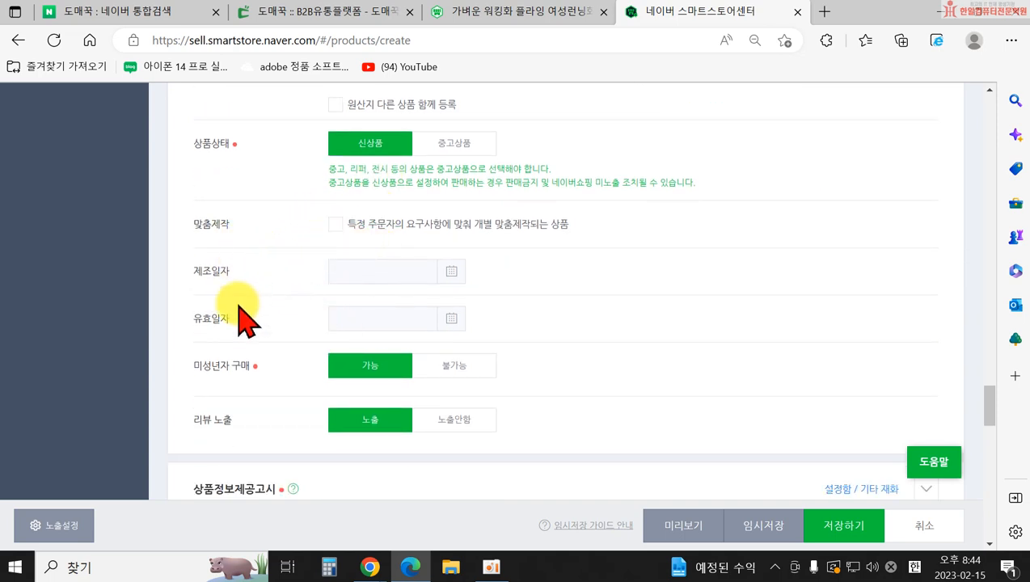
scroll(441, 400, "down", 2)
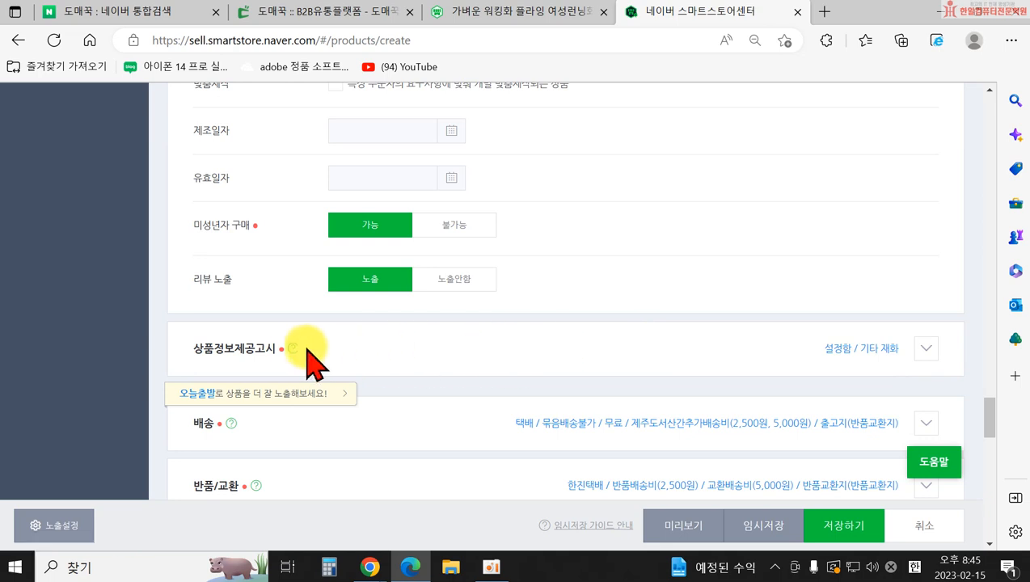
left_click(929, 346)
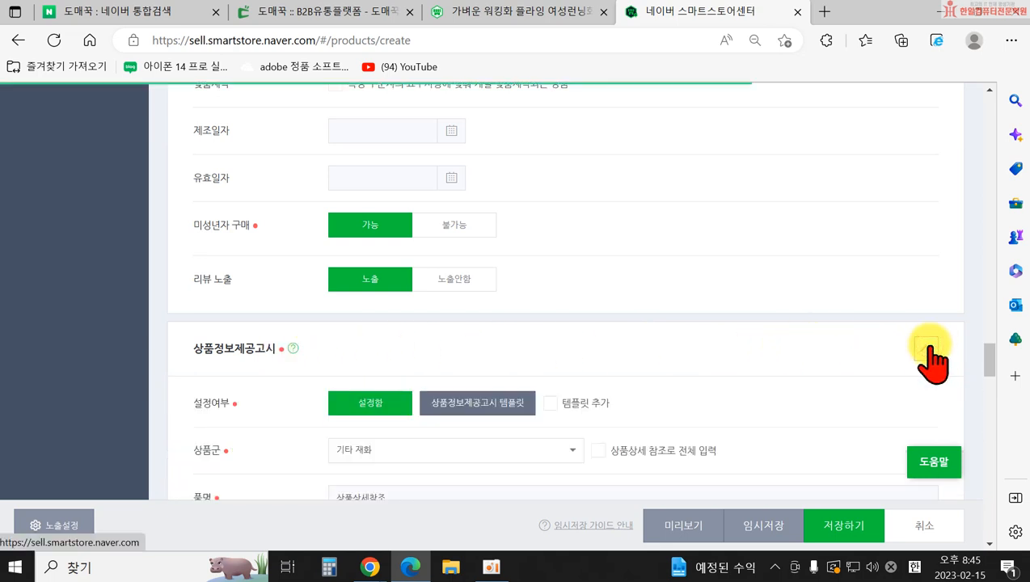
scroll(926, 347, "down", 2)
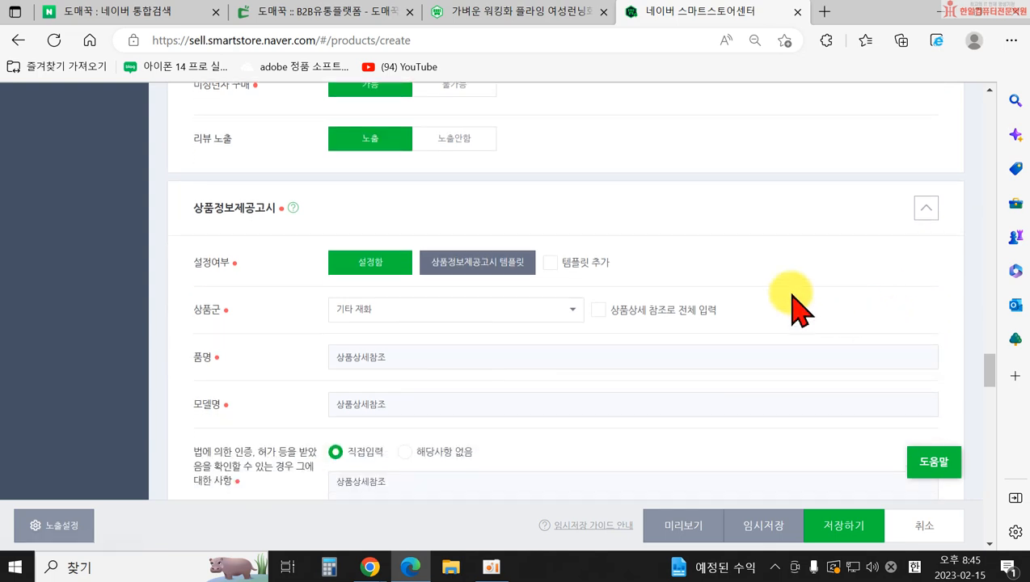
left_click(384, 313)
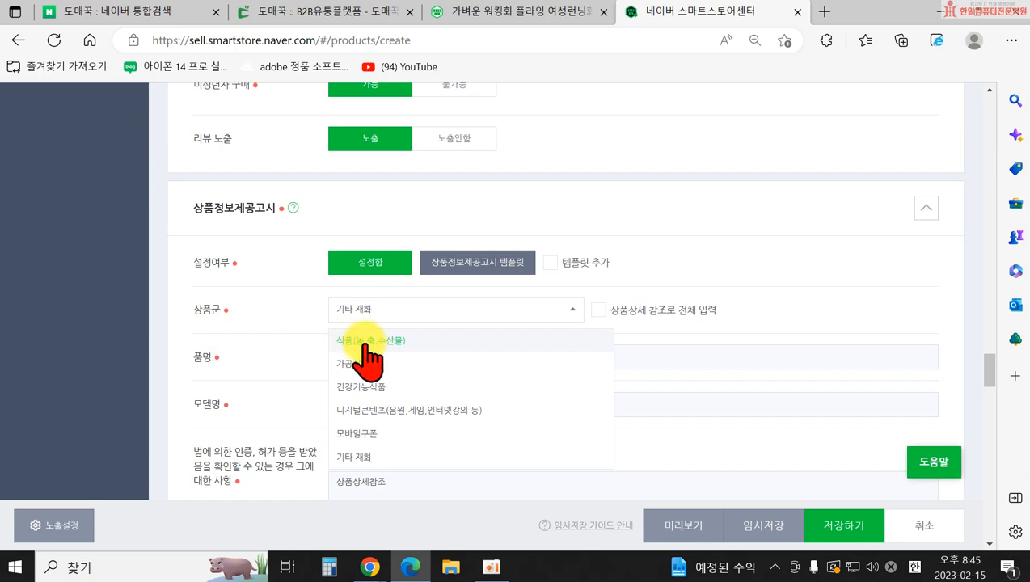
left_click(370, 341)
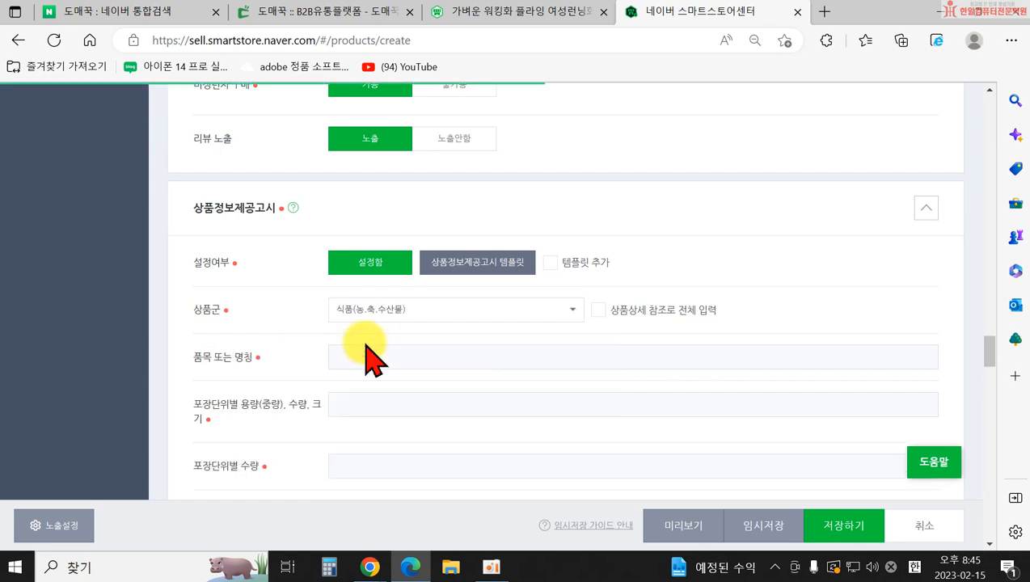
- Fill all the product information notice fields with 상품상세참조 through the 상품상세 참조로 전체 입력 option and review them
scroll(366, 356, "down", 1)
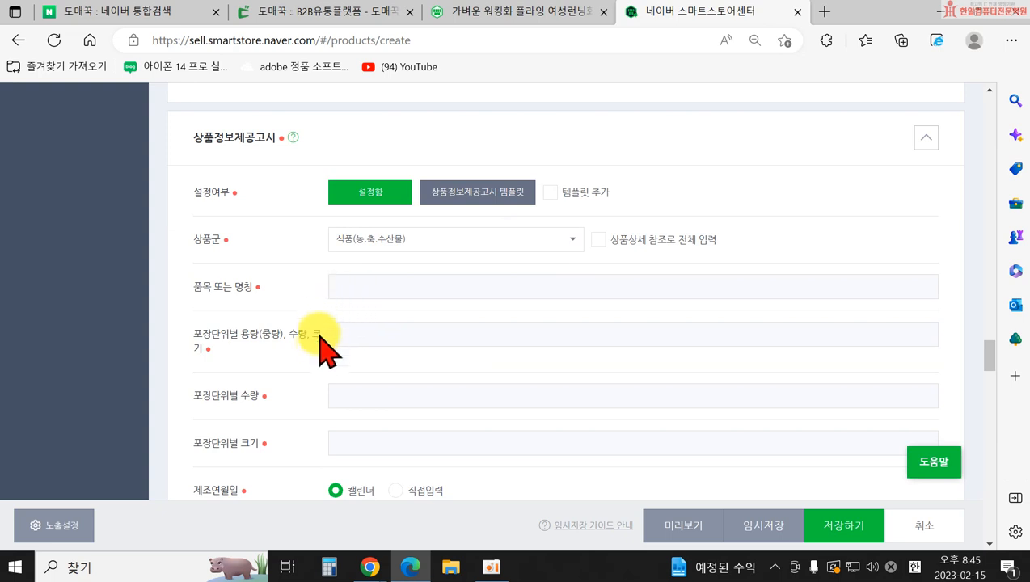
scroll(344, 394, "down", 1)
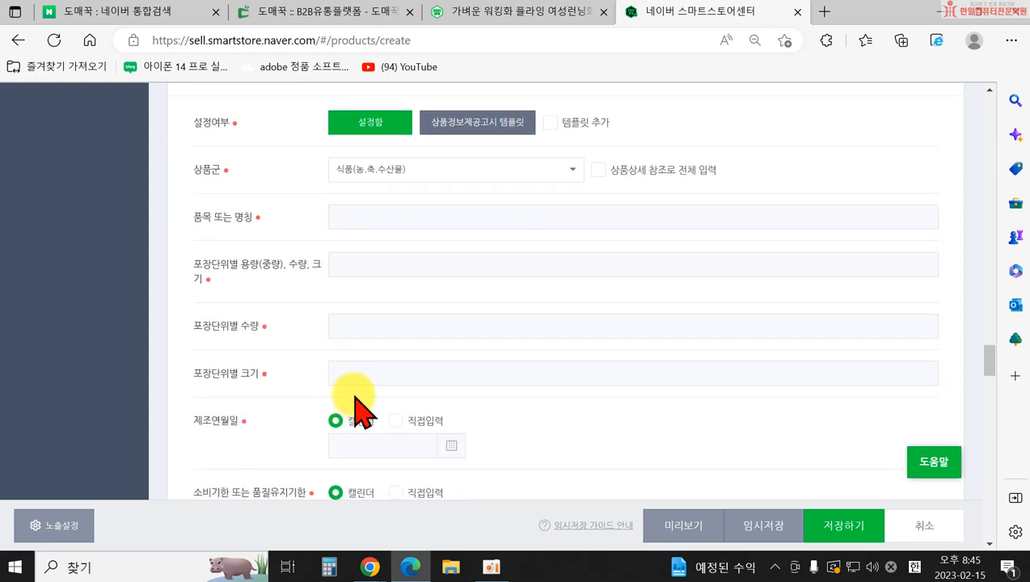
scroll(430, 384, "up", 1)
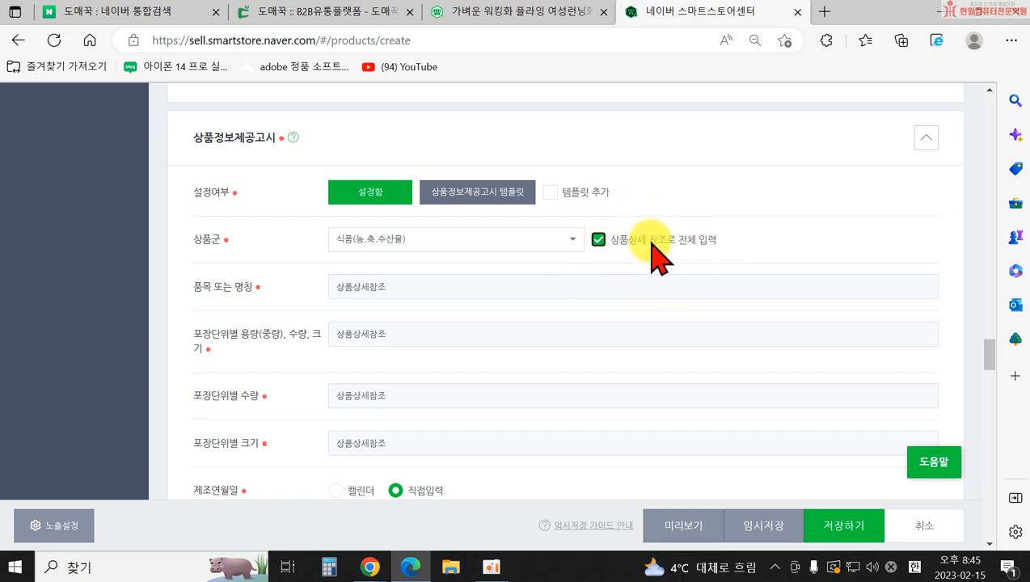
scroll(583, 279, "down", 2)
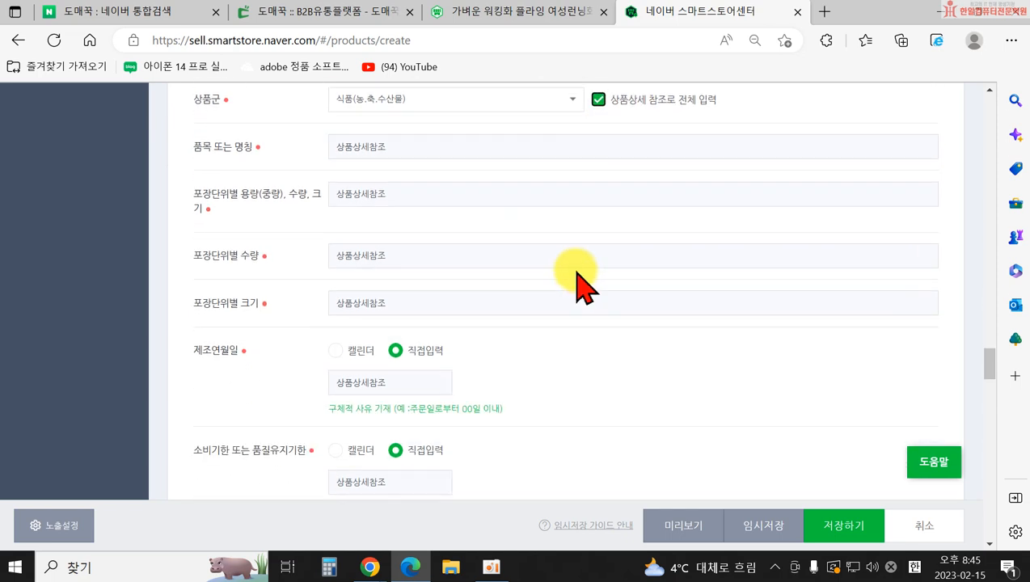
scroll(562, 283, "down", 2)
scroll(539, 293, "down", 1)
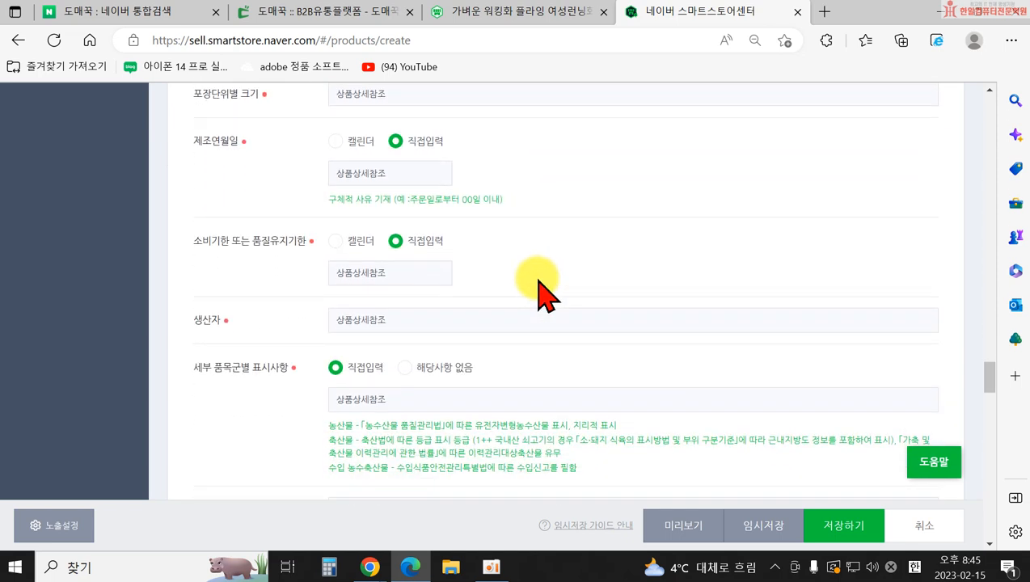
scroll(541, 287, "down", 3)
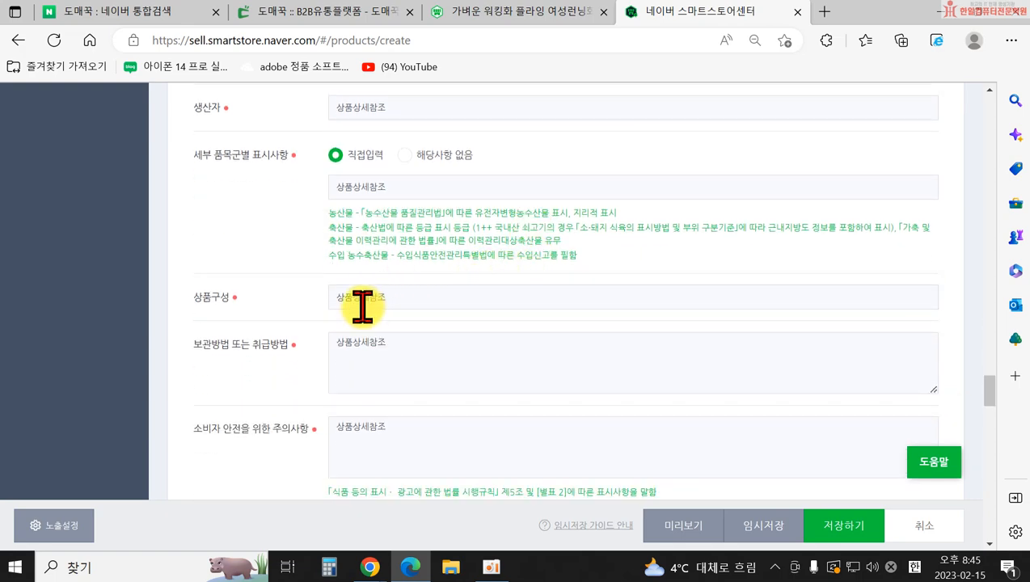
- Expand the 배송 section below the product information notice, then switch 배송여부 to 배송없음 and back to 배송
scroll(352, 306, "down", 2)
scroll(380, 324, "down", 3)
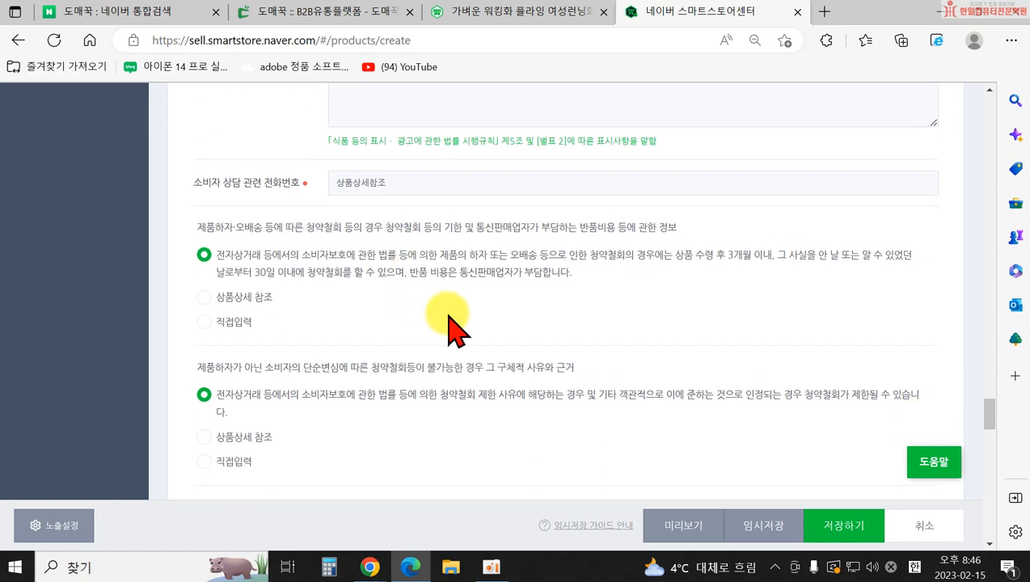
scroll(447, 317, "down", 1)
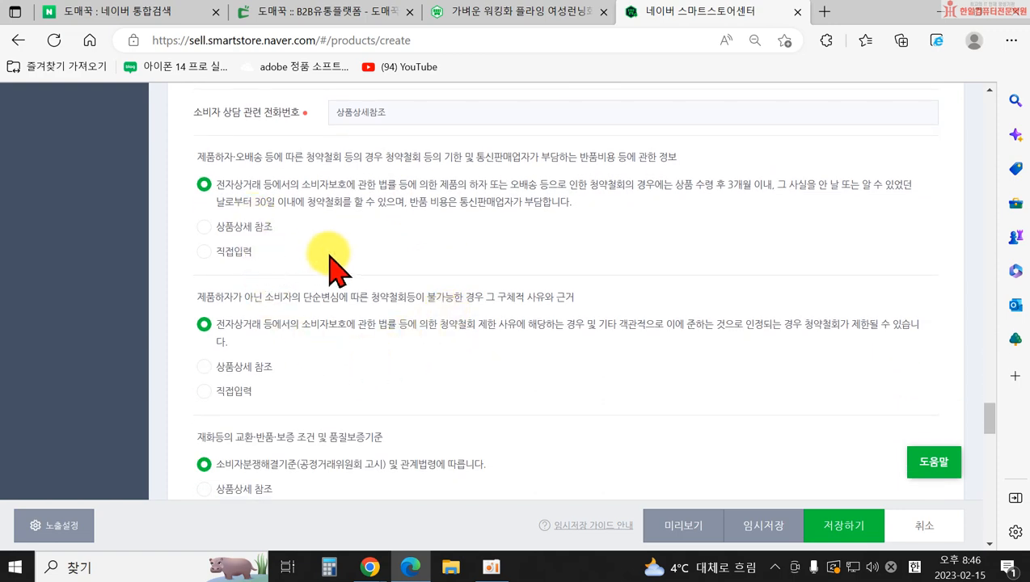
scroll(334, 322, "down", 3)
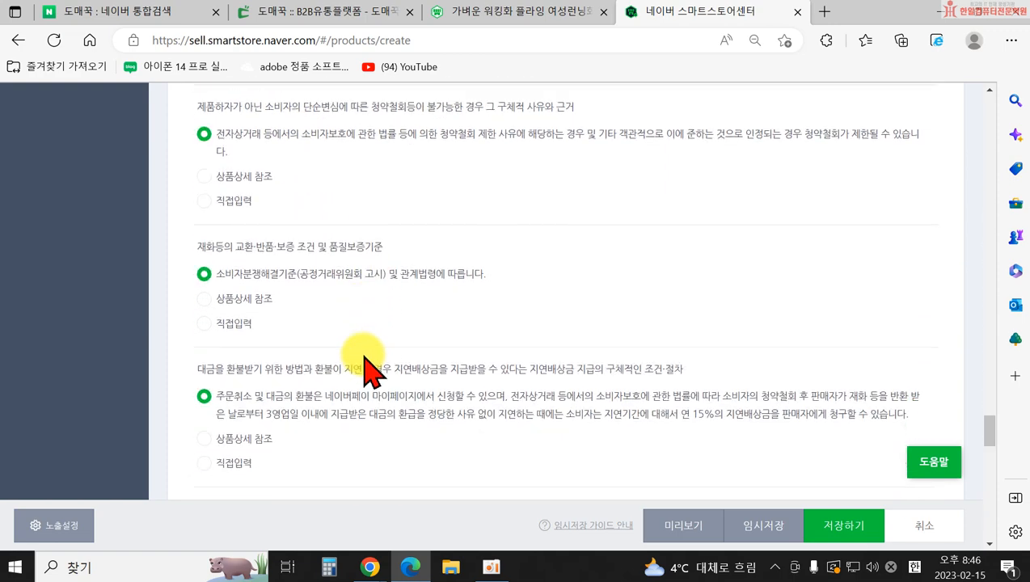
scroll(340, 285, "down", 2)
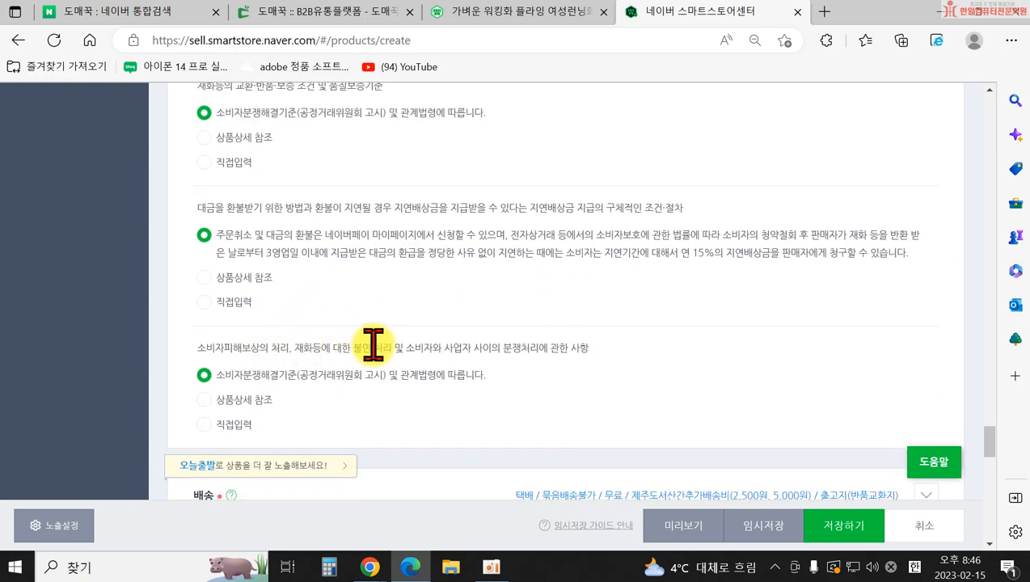
scroll(407, 344, "down", 3)
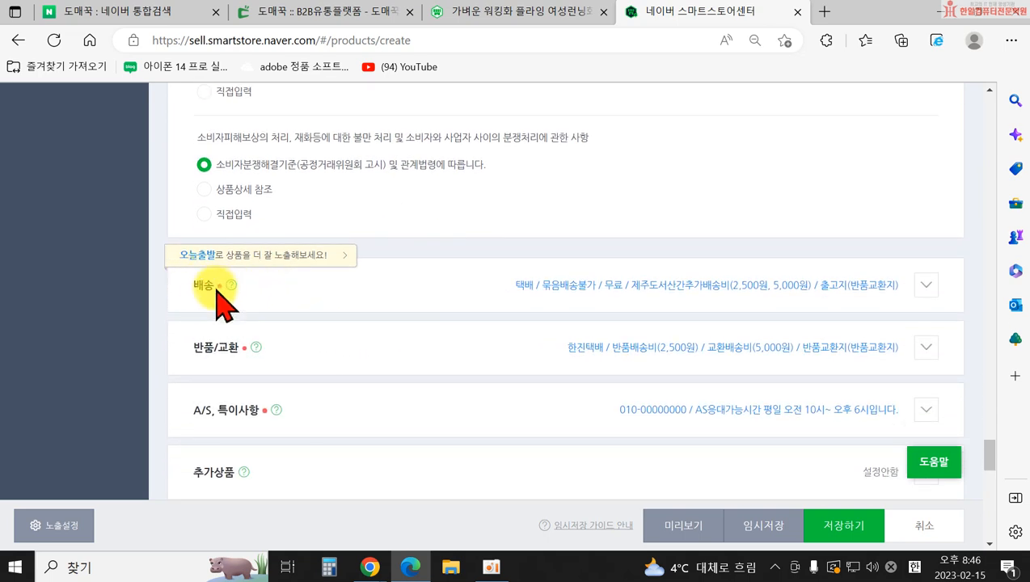
left_click(927, 285)
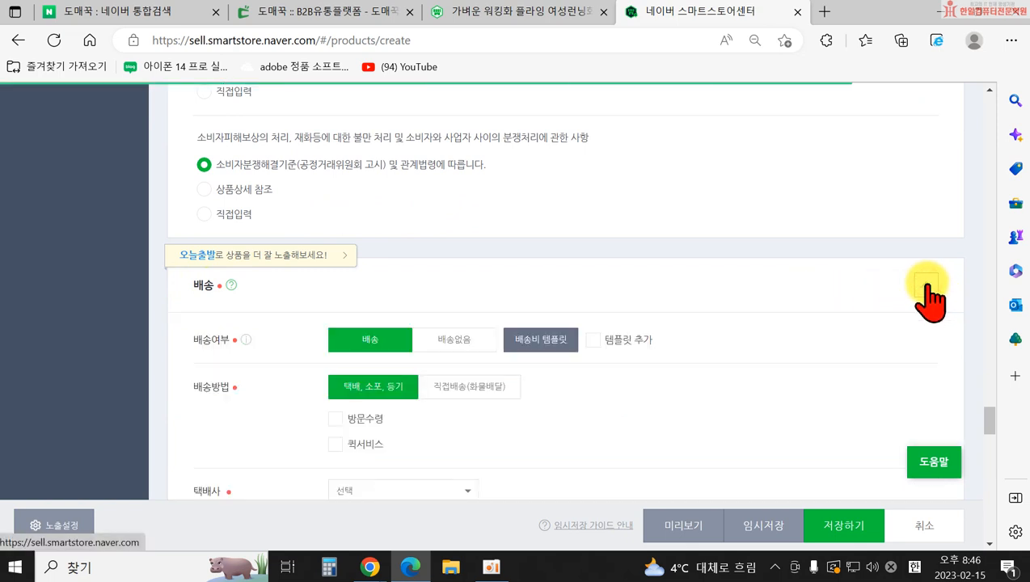
scroll(922, 299, "down", 2)
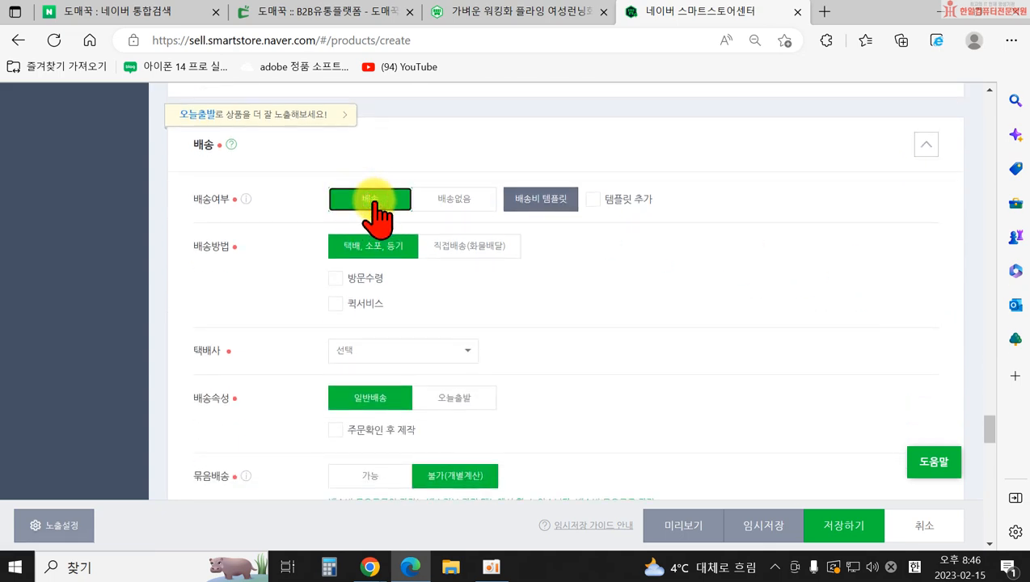
left_click(457, 206)
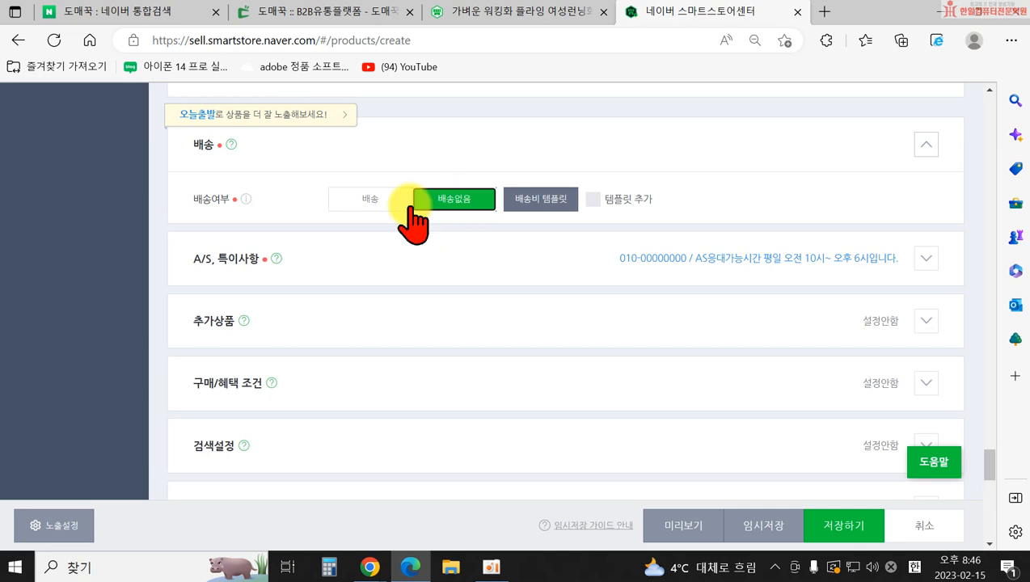
left_click(363, 212)
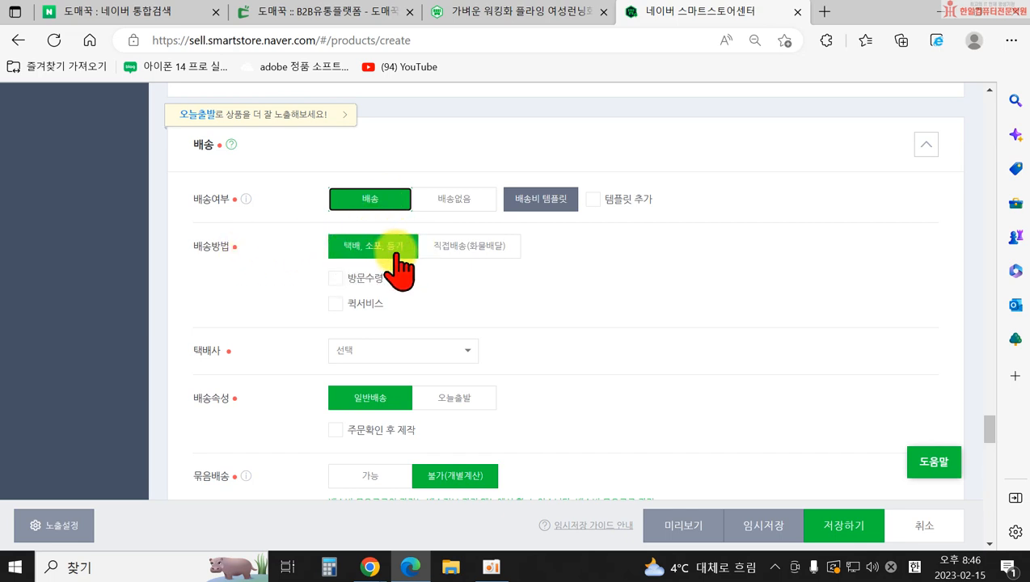
- Set the required courier (택배사) in the 배송 section to CJ대한통운
scroll(402, 267, "down", 1)
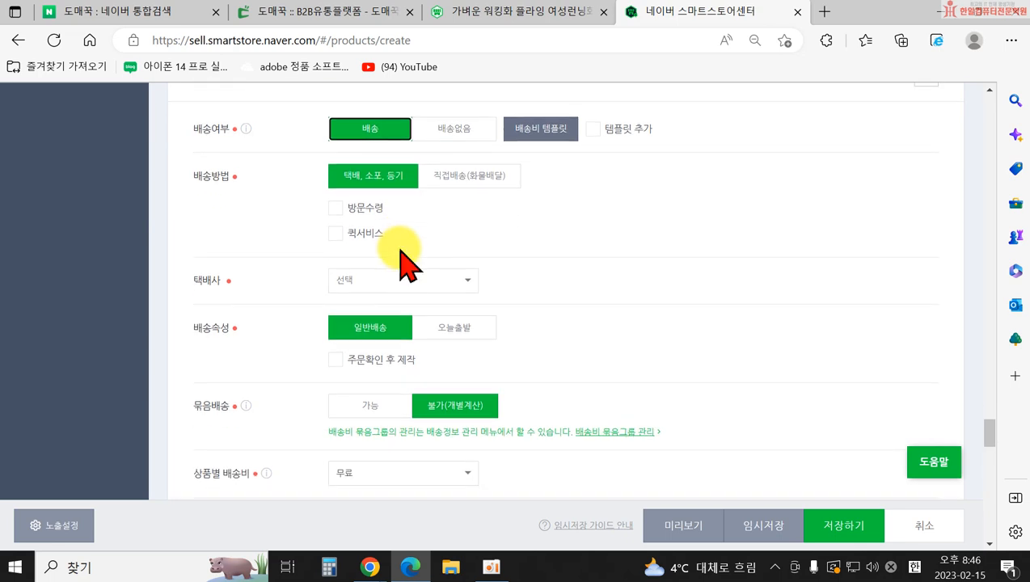
left_click(392, 281)
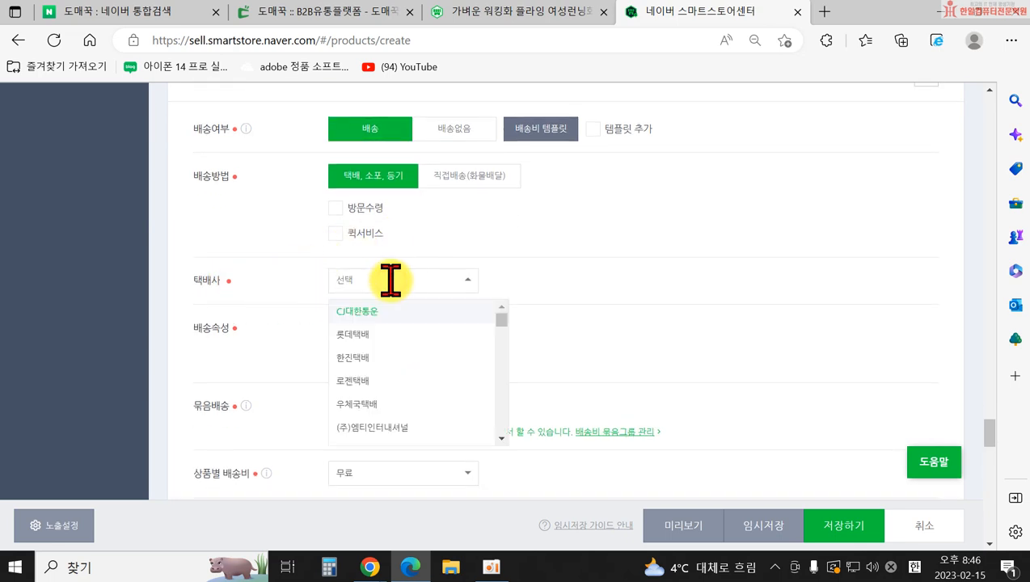
scroll(407, 339, "down", 2)
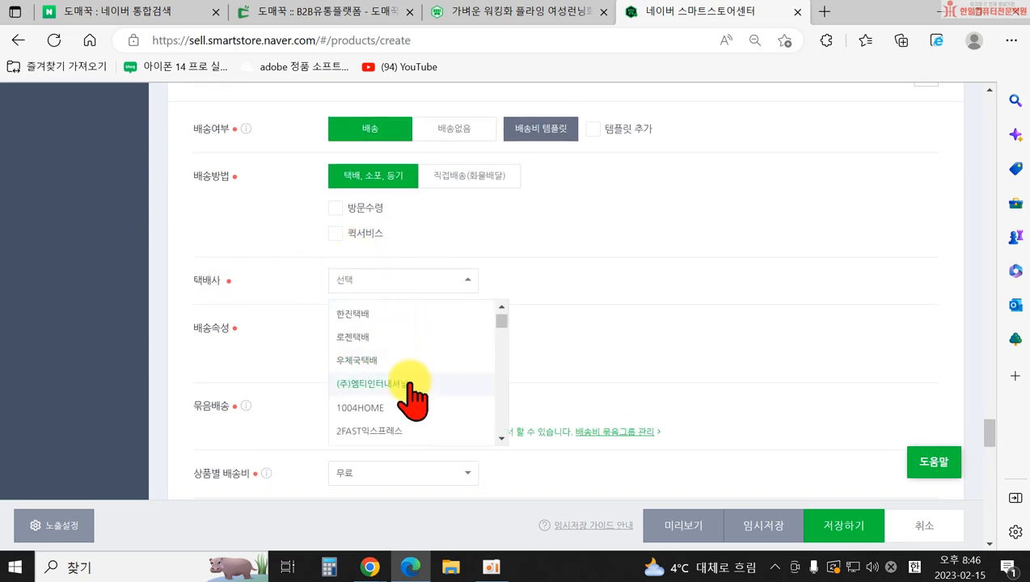
scroll(418, 380, "up", 2)
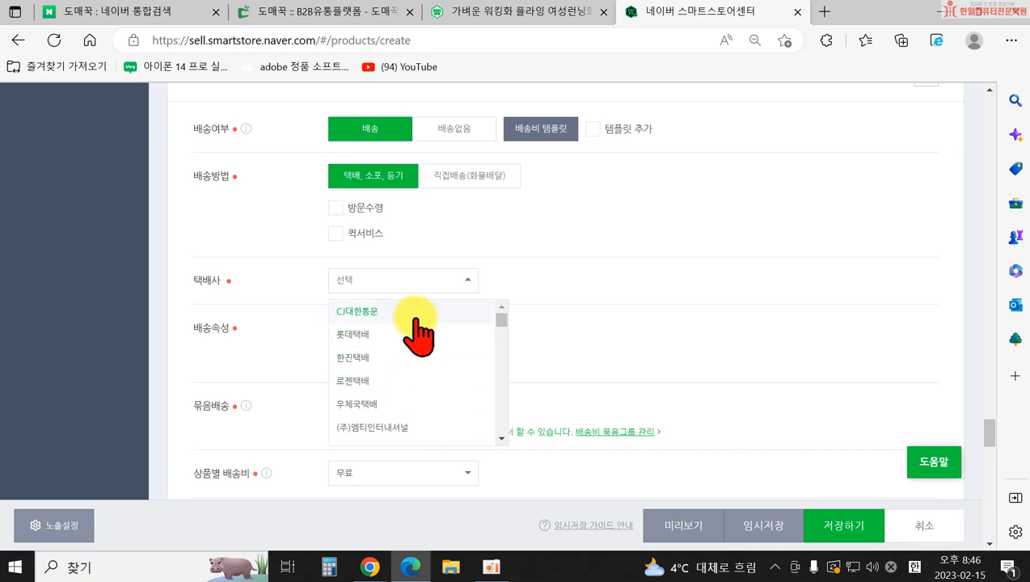
left_click(396, 316)
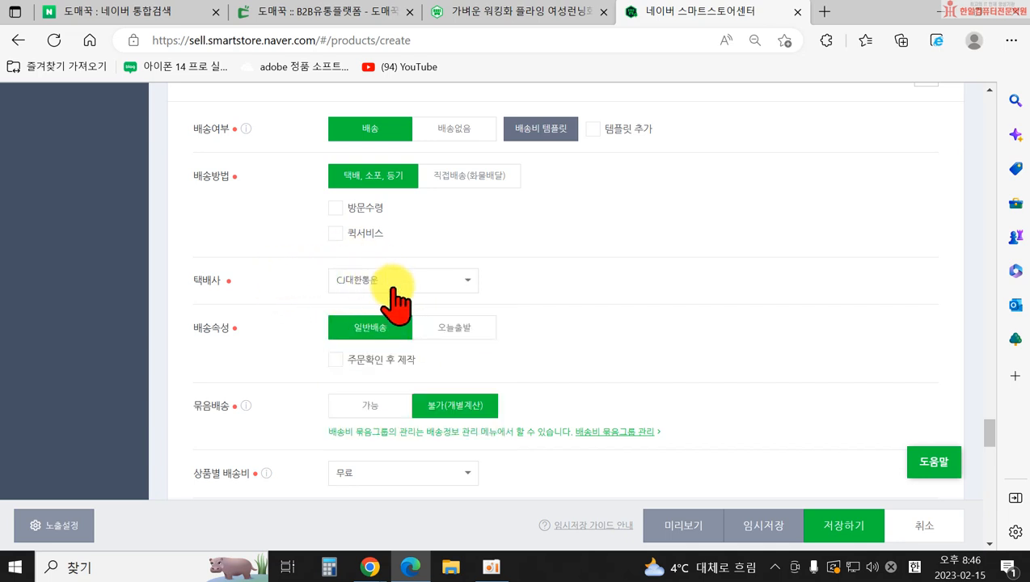
- Set 상품별 배송비 to 유료 and enter a 기본 배송비 of 3000원
scroll(395, 289, "down", 1)
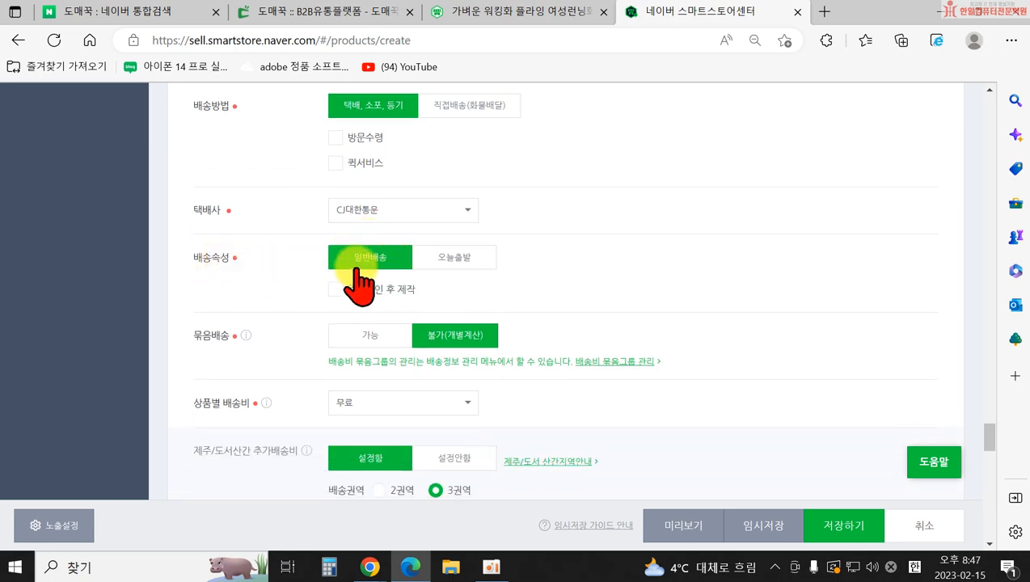
scroll(381, 275, "down", 1)
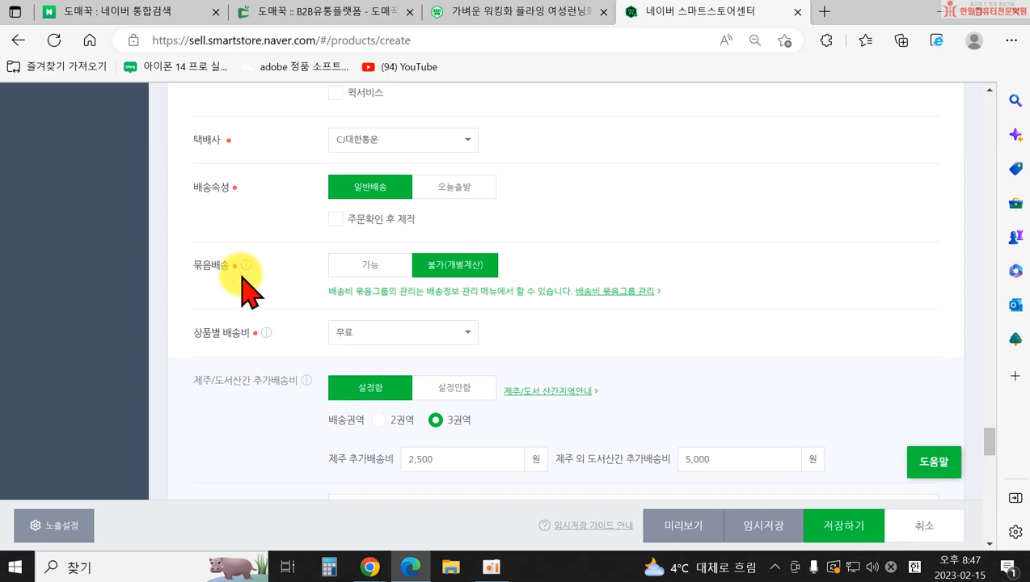
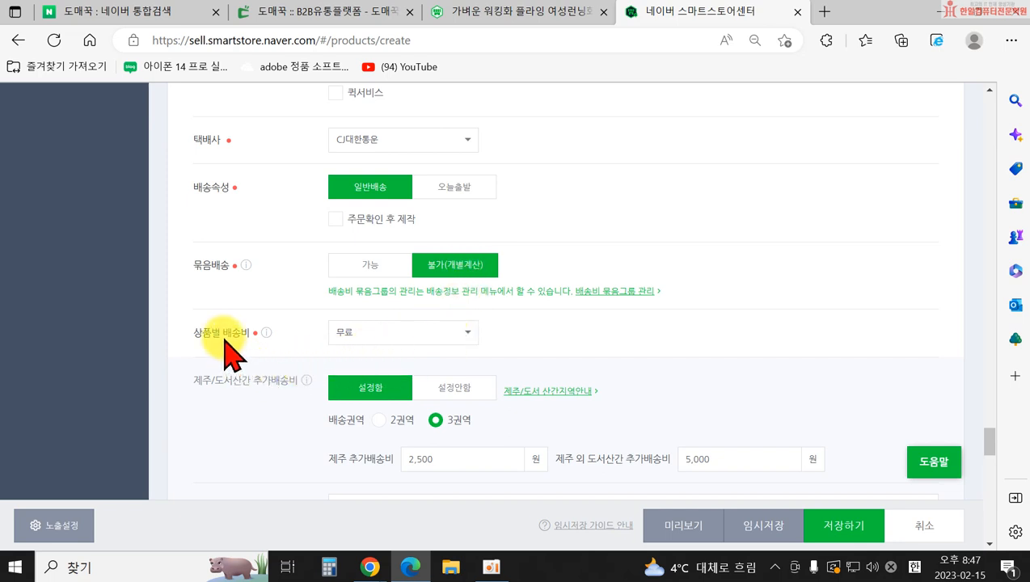
left_click(374, 339)
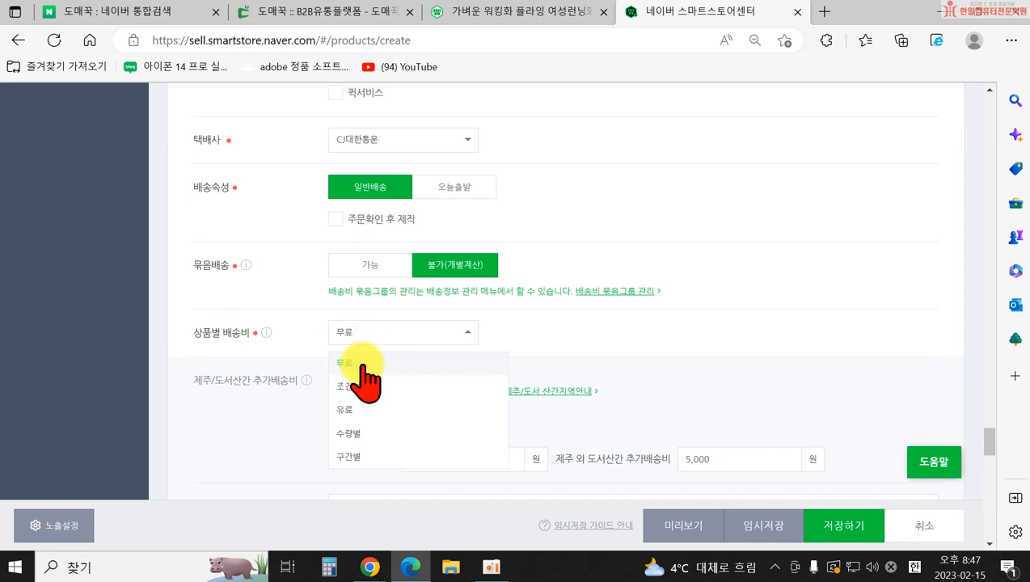
left_click(370, 411)
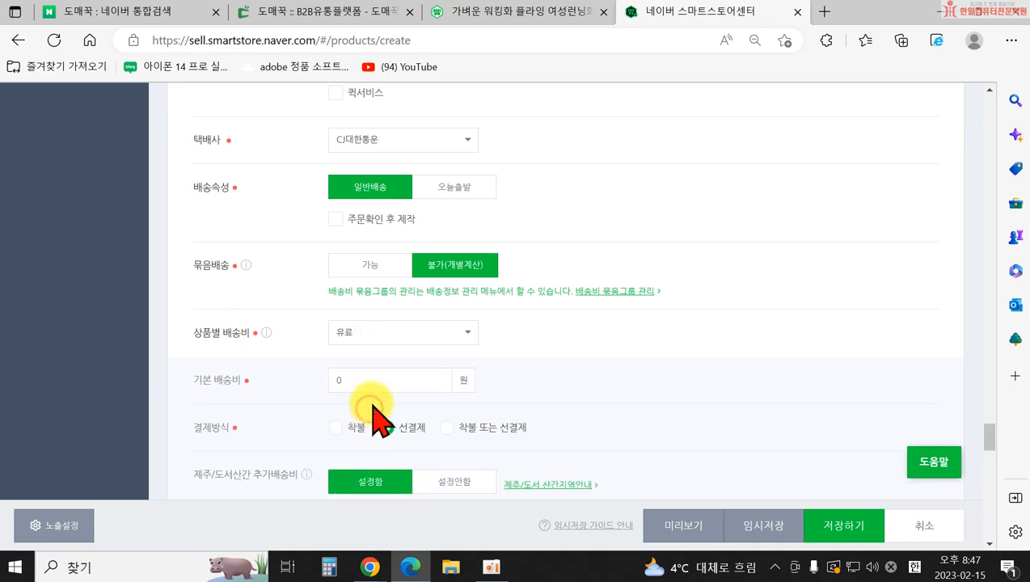
double_click(335, 380)
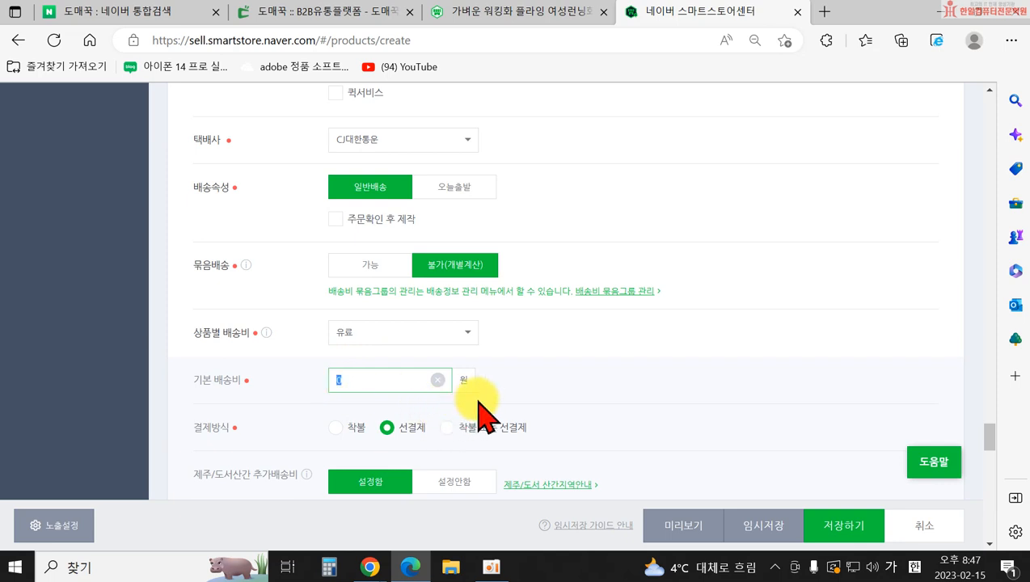
type("3000")
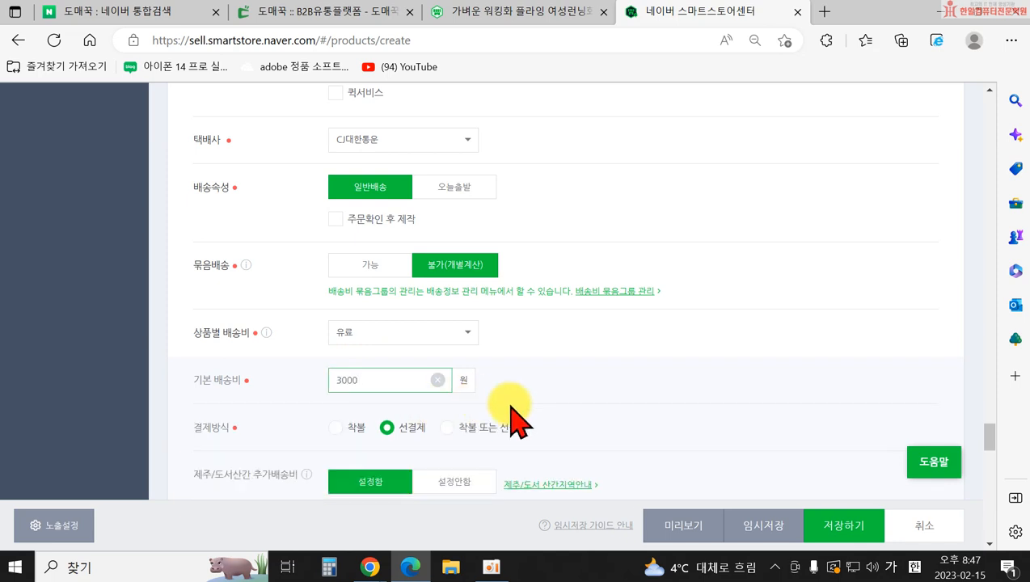
- Read the help note for 제주/도서산간 추가배송비, try 2권역 as the 배송권역 and return it to 3권역
scroll(542, 413, "down", 1)
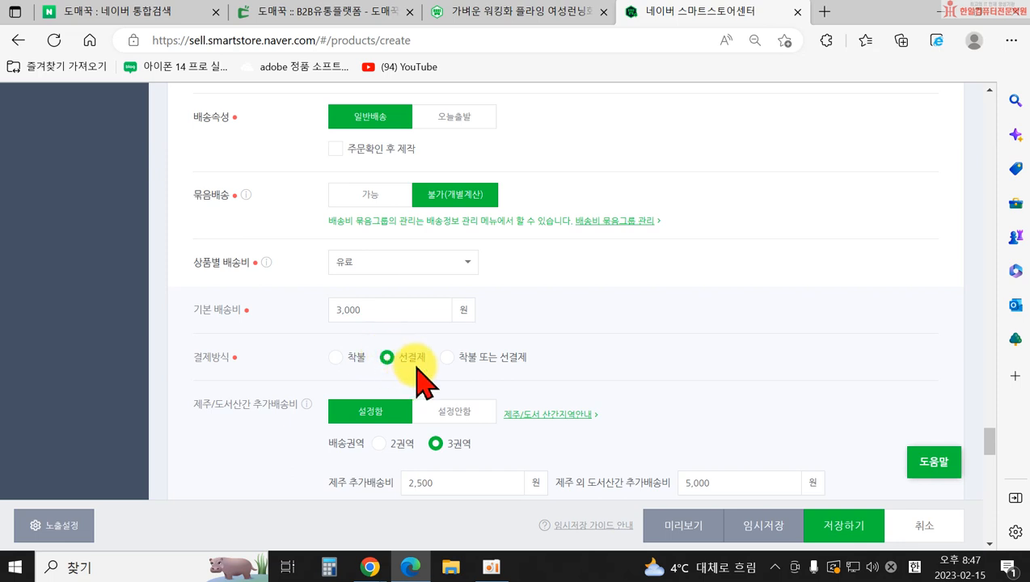
scroll(417, 356, "down", 1)
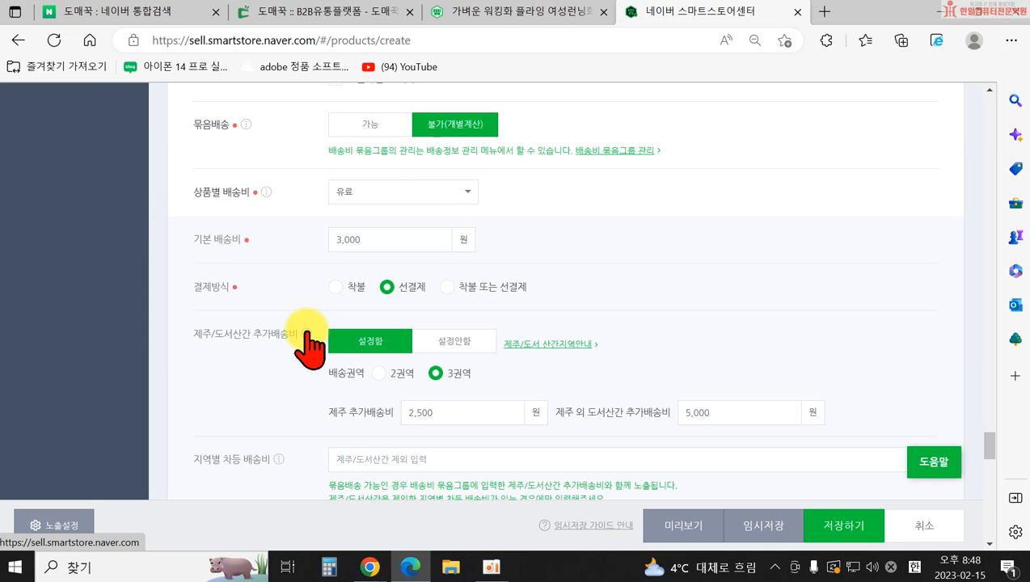
mouse_move(307, 333)
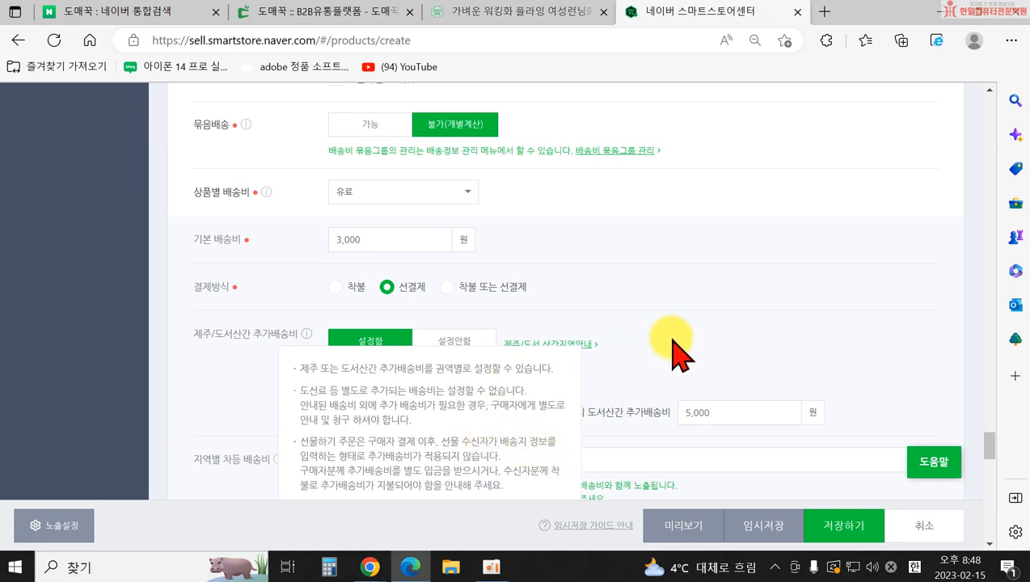
scroll(533, 368, "down", 1)
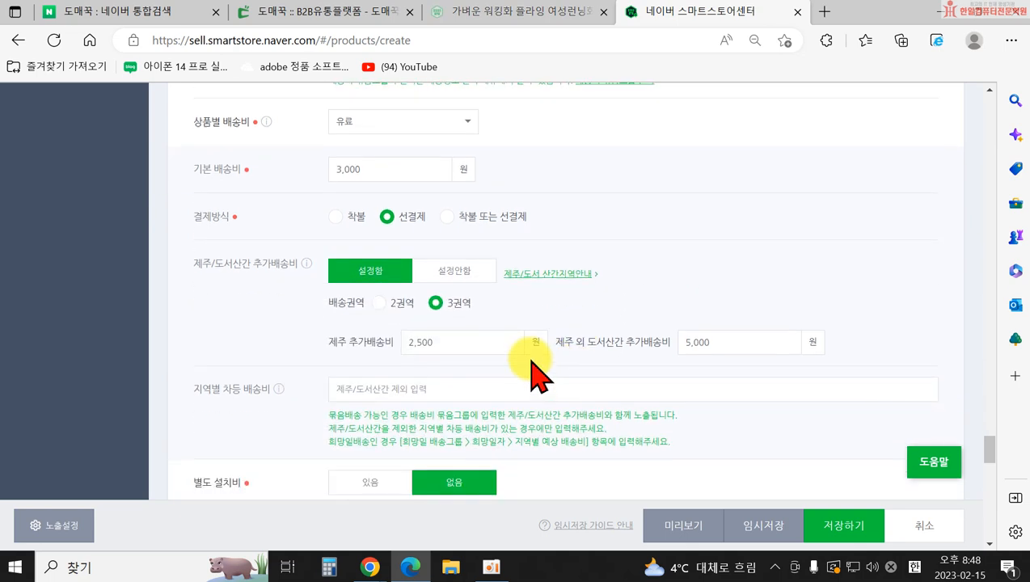
left_click(377, 302)
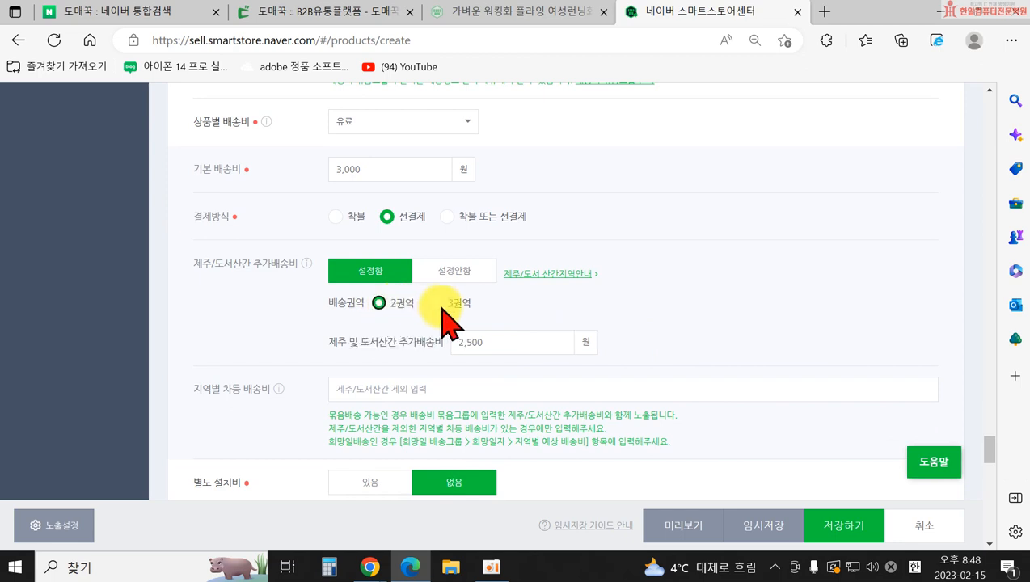
left_click(437, 302)
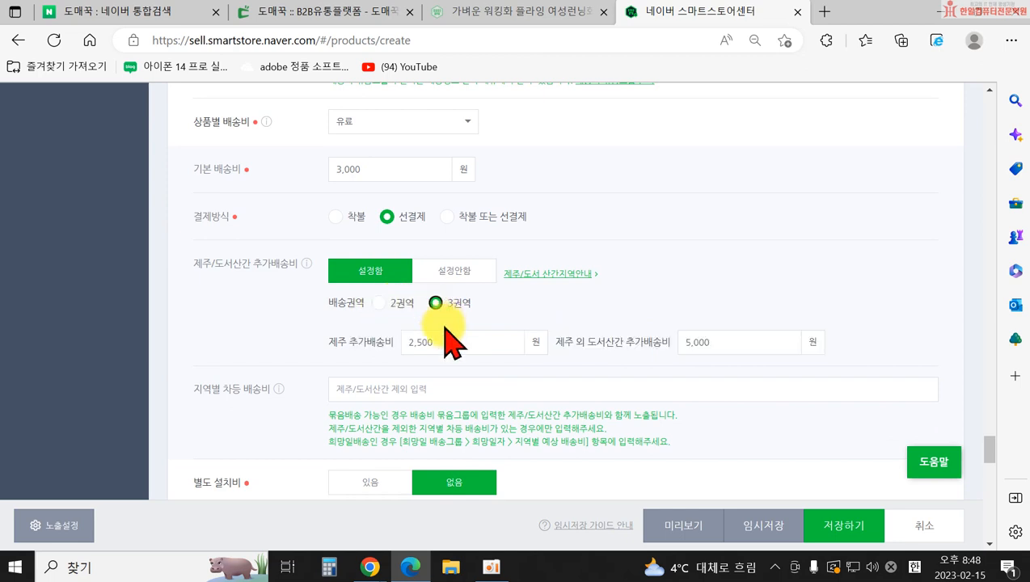
- Set the 제주 추가배송비 to 3,000원 in the 제주/도서산간 추가배송비 settings
left_click_drag(436, 344, 404, 342)
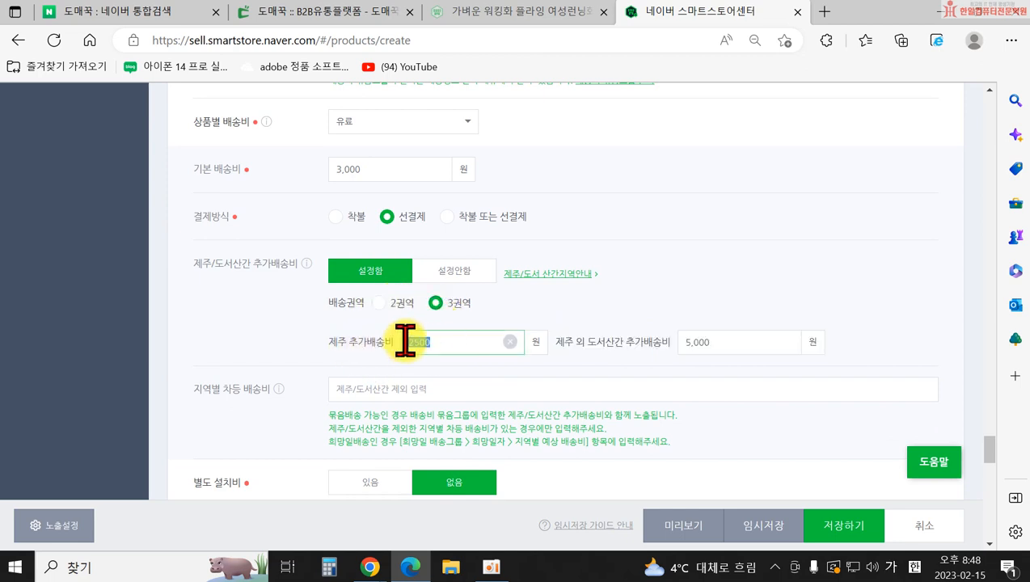
key("BackSpace")
type("3000")
left_click(590, 343)
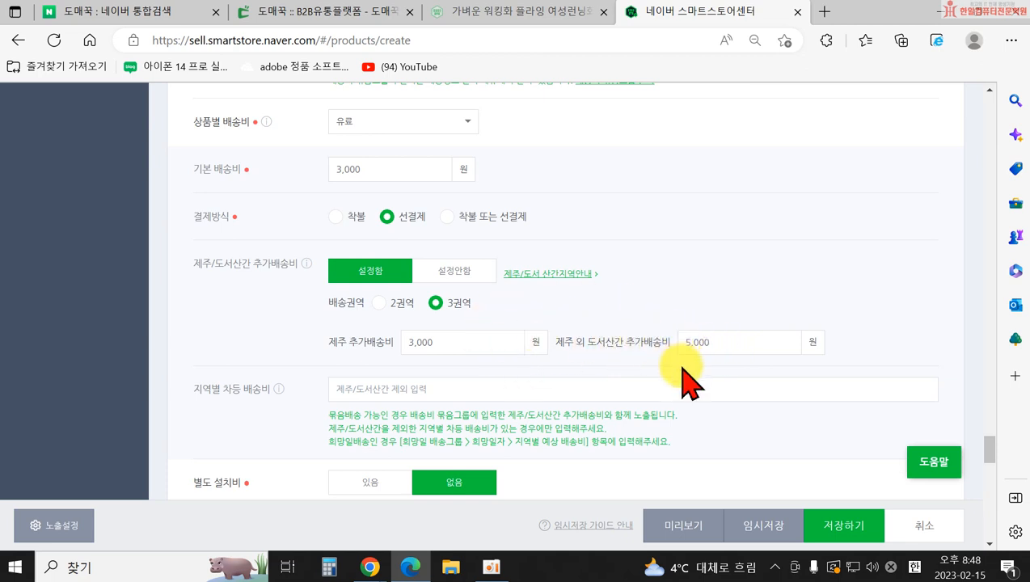
- View the registered addresses in the seller address book (판매자 주소록) for 출고지 and close it without choosing another
scroll(687, 323, "down", 1)
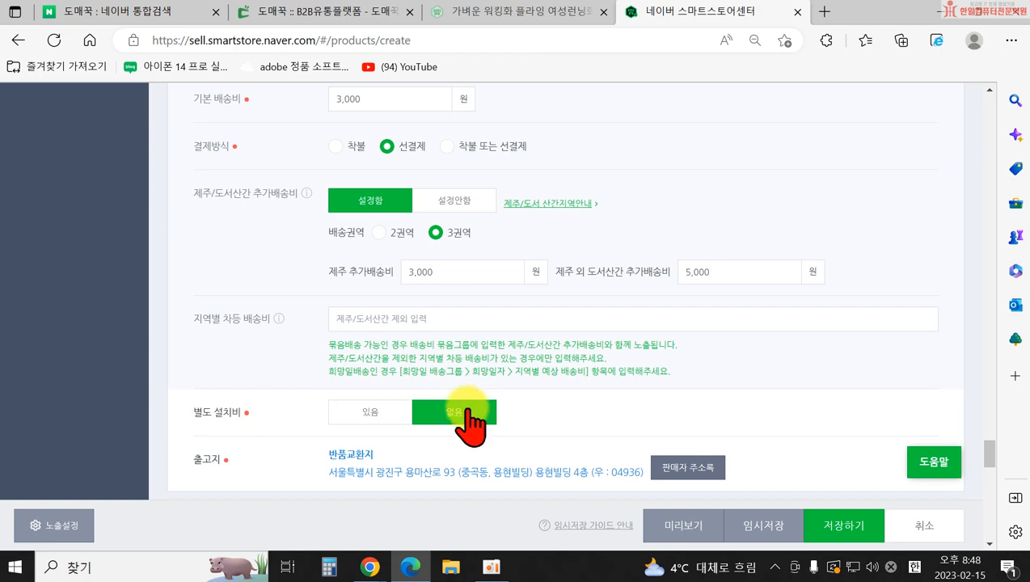
scroll(453, 421, "down", 2)
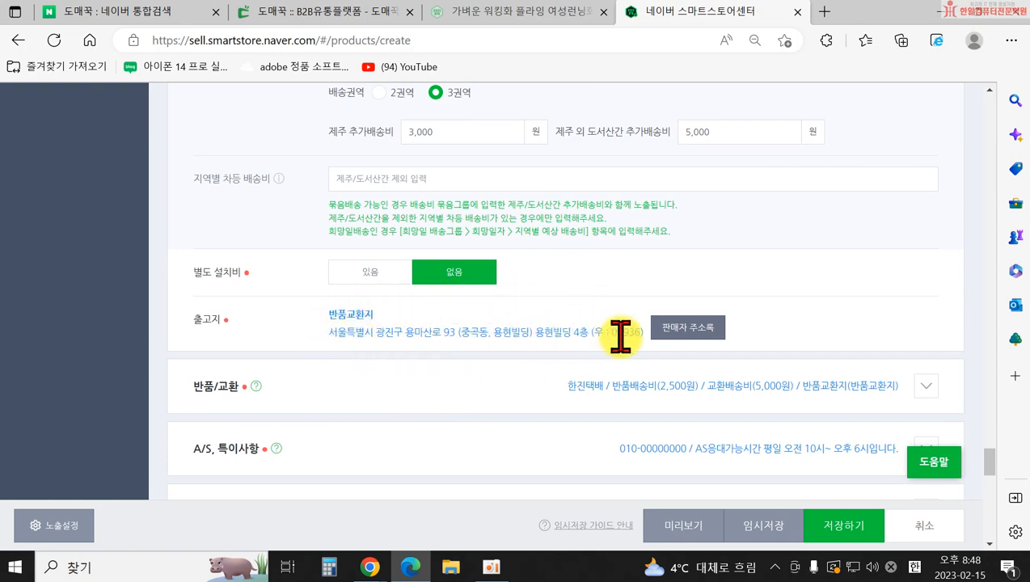
left_click(678, 334)
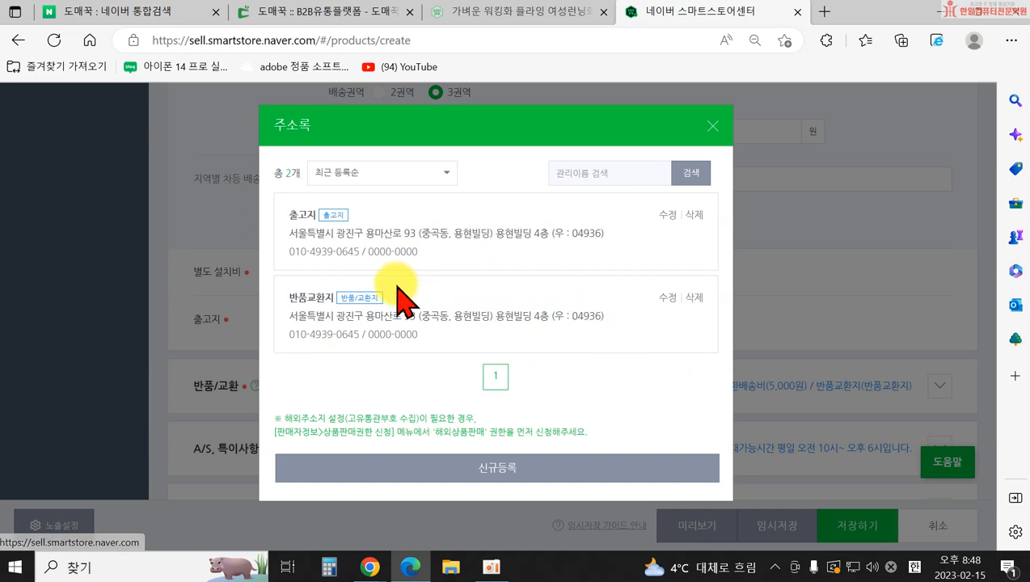
left_click(713, 127)
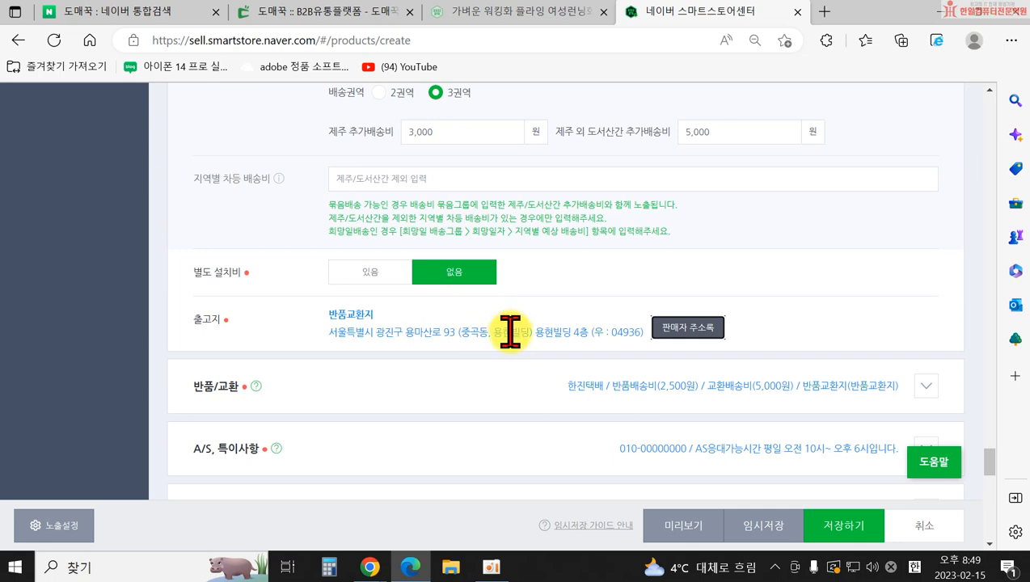
- Expand the 반품/교환 section and choose 기본 반품택배사(한진택배) as the 반품/교환 택배사
scroll(510, 331, "down", 1)
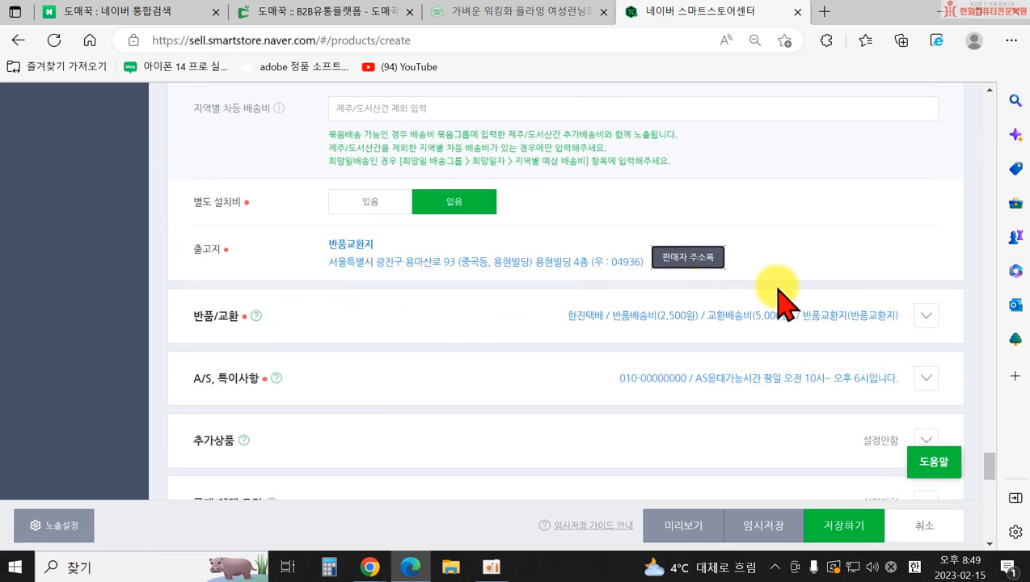
left_click(926, 316)
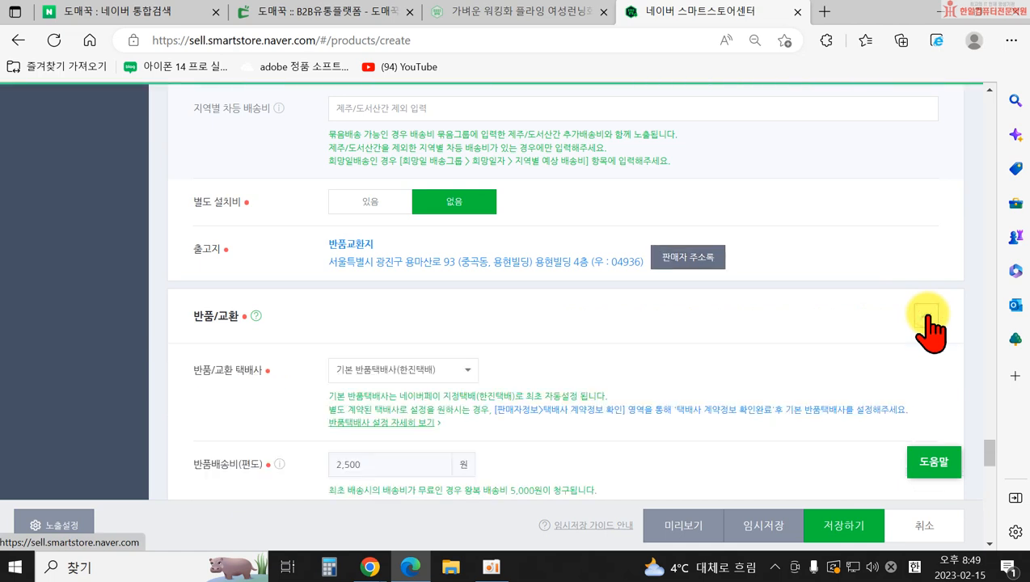
scroll(683, 361, "down", 2)
left_click(340, 231)
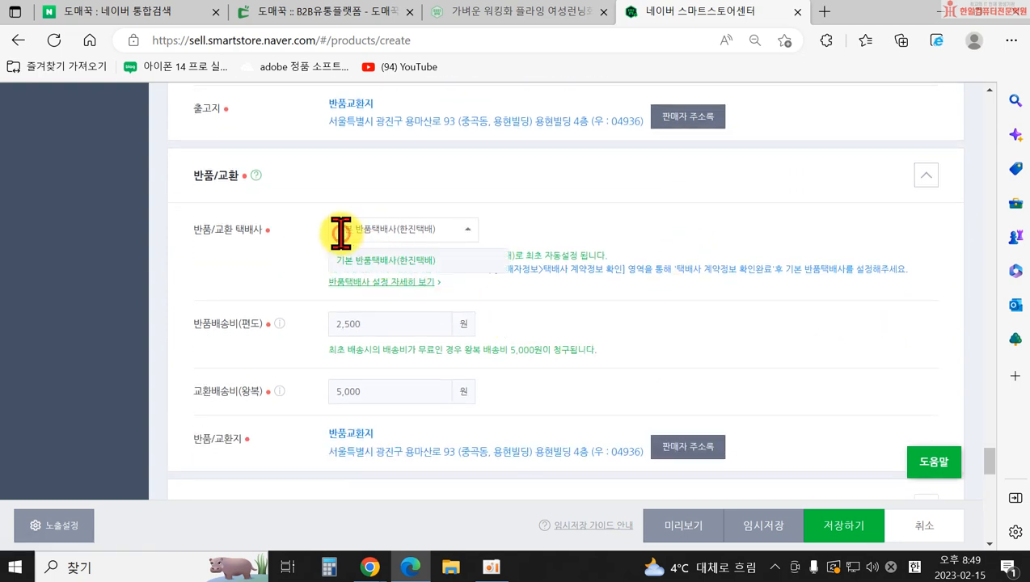
left_click(444, 262)
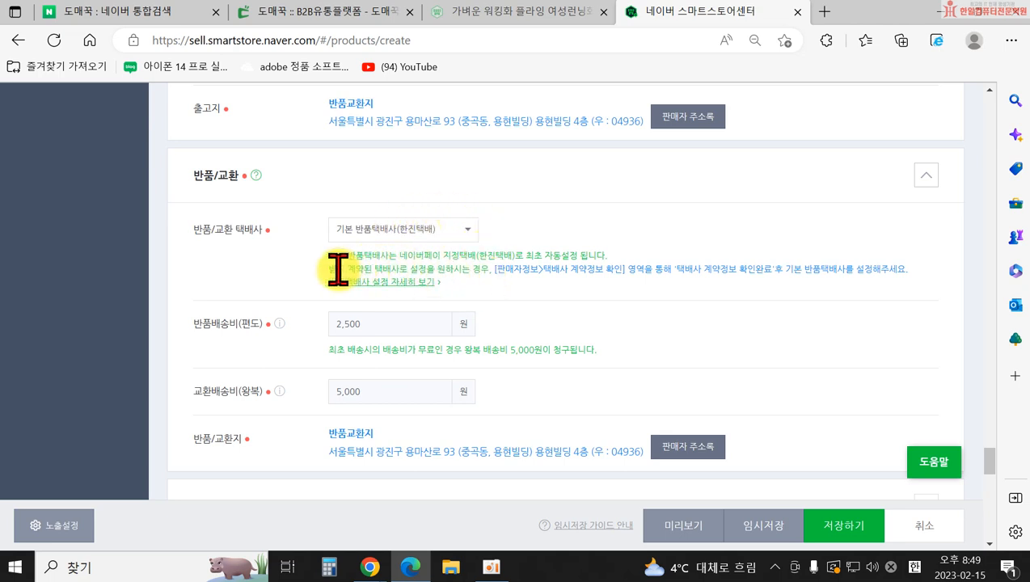
- Read the note on contracted couriers and the 반품택배사 설정 help page, then close that page
left_click_drag(338, 269, 394, 269)
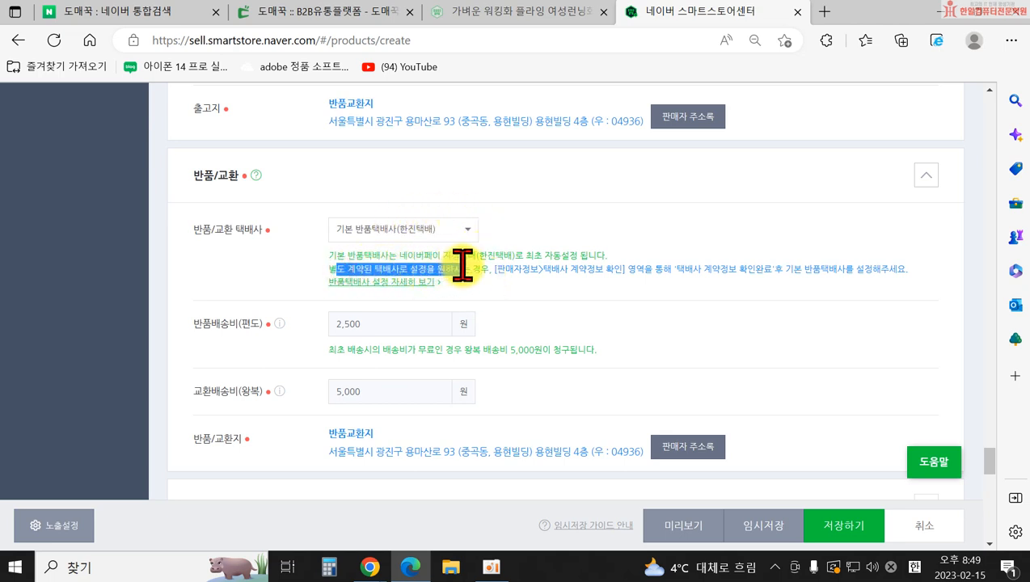
left_click_drag(463, 269, 461, 269)
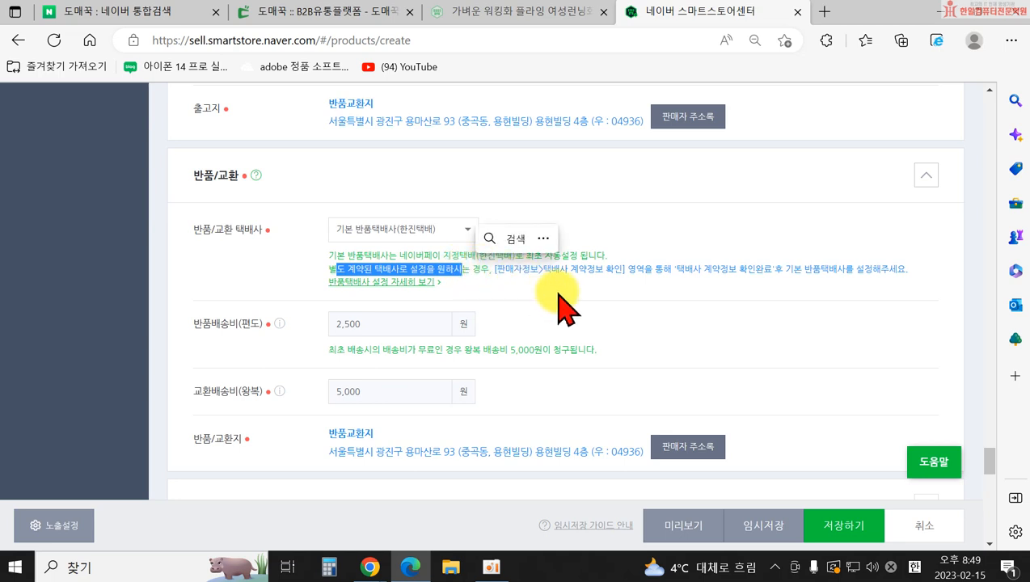
left_click(572, 304)
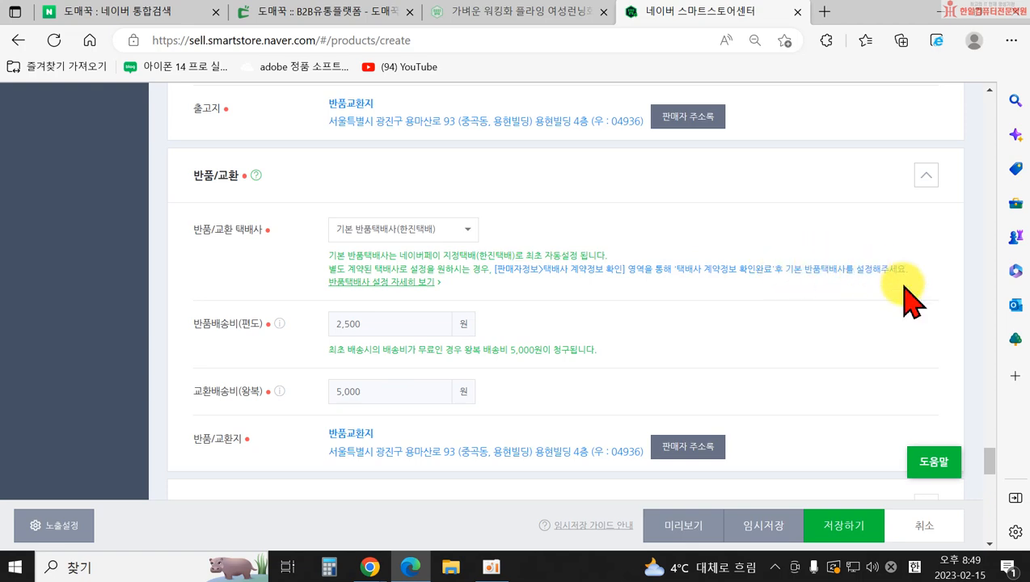
left_click(402, 283)
scroll(416, 203, "down", 2)
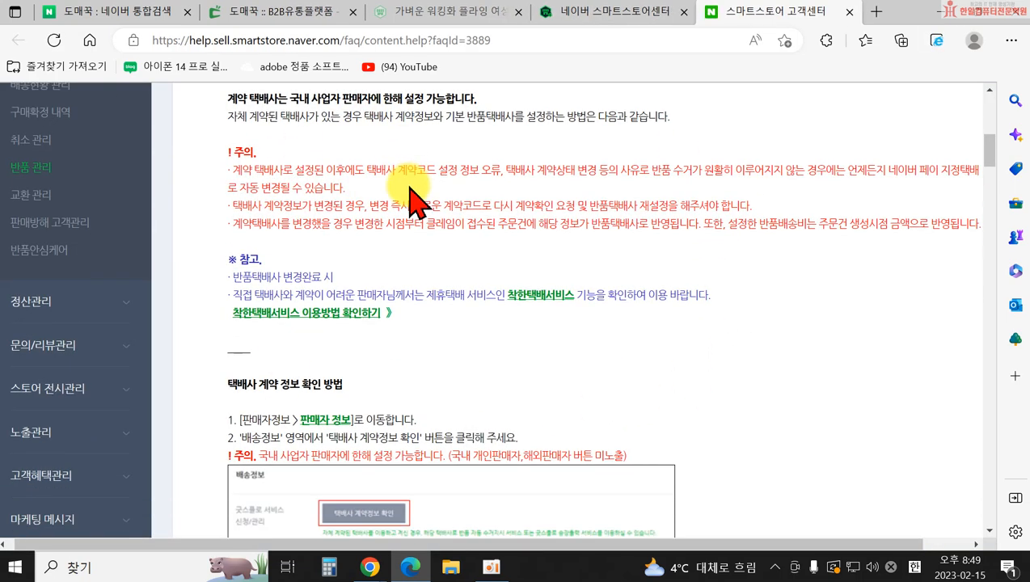
scroll(489, 323, "down", 3)
scroll(524, 251, "up", 6)
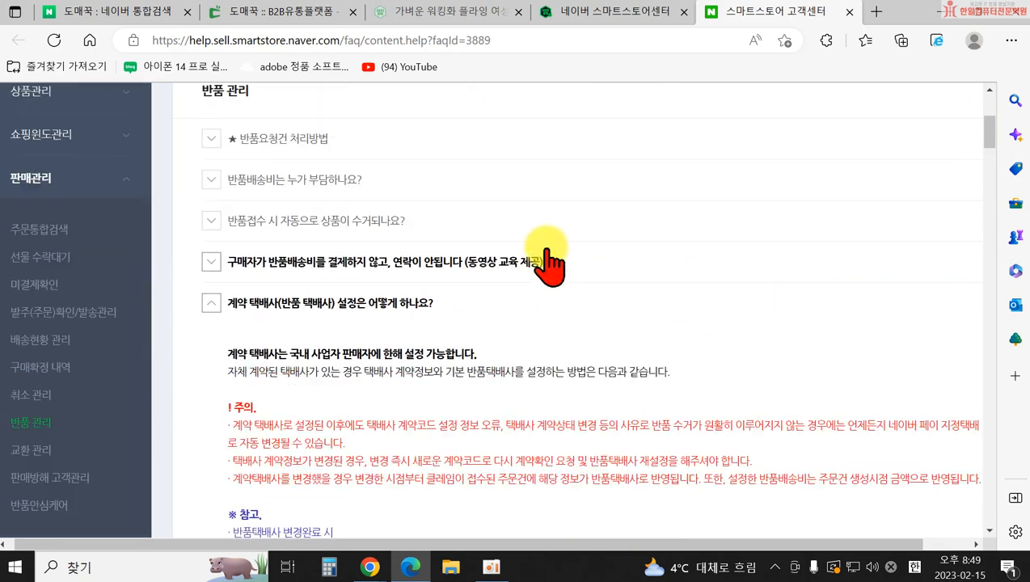
left_click(849, 11)
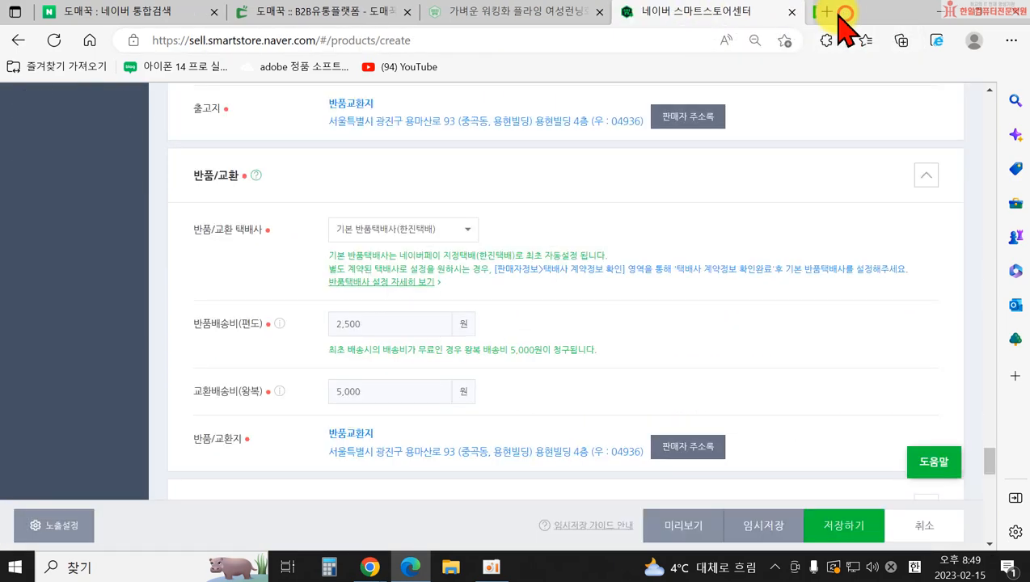
- Set 반품배송비(편도) to 3,000원 and 교환배송비(왕복) to 6,000원 in the 반품/교환 settings
scroll(499, 266, "down", 1)
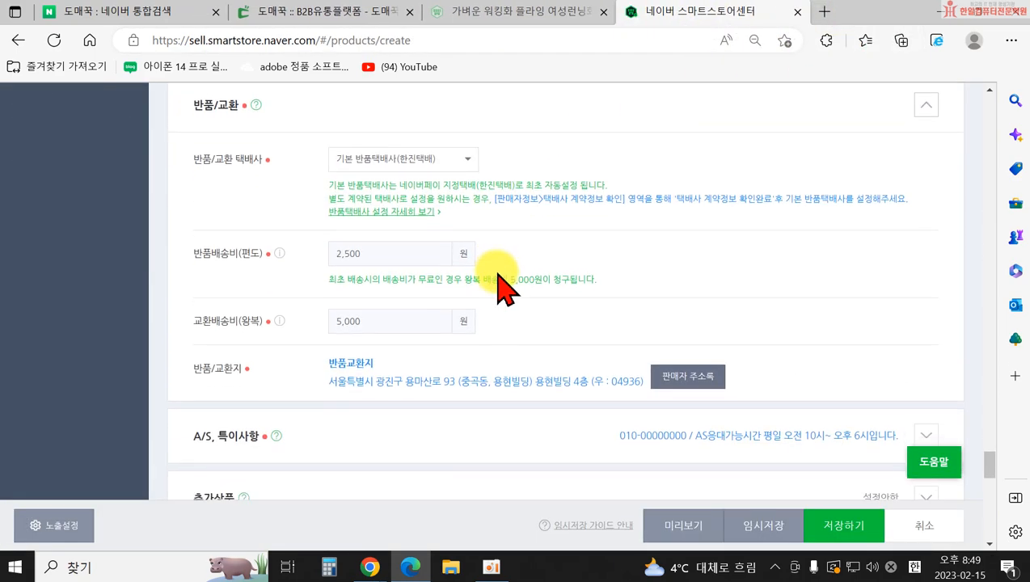
left_click(331, 256)
type("3000")
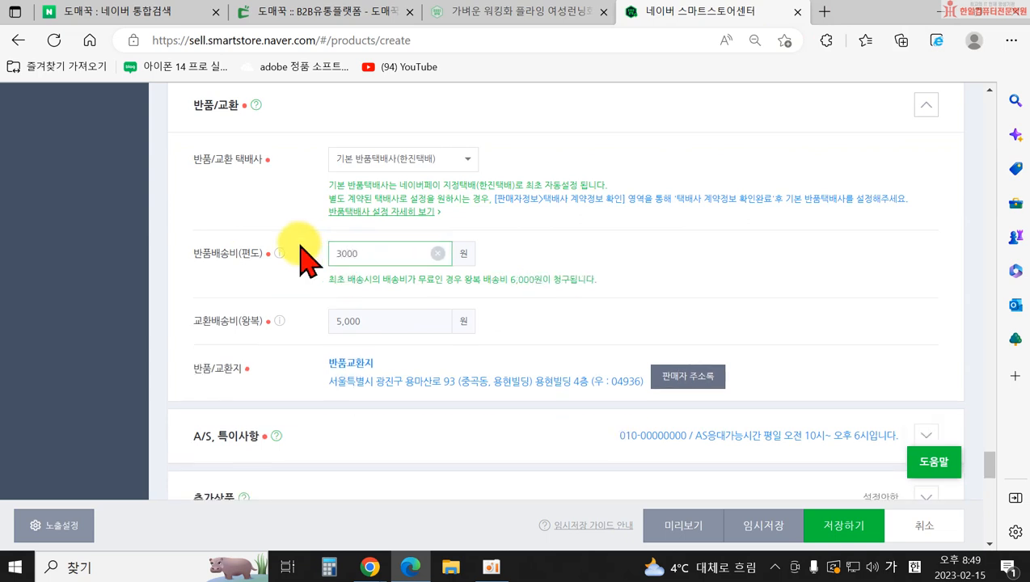
left_click(376, 322)
key("BackSpace")
type("600")
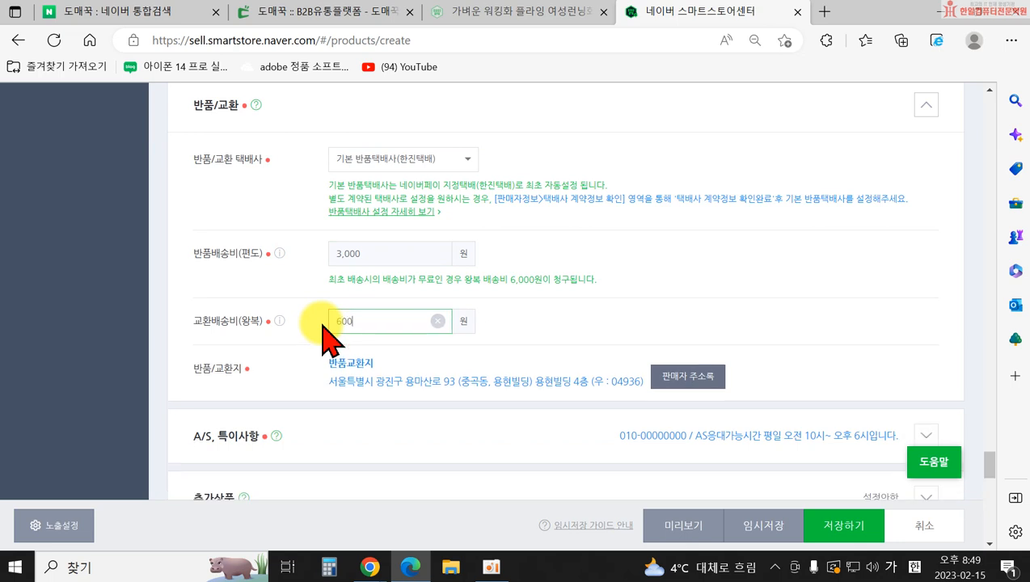
left_click(341, 423)
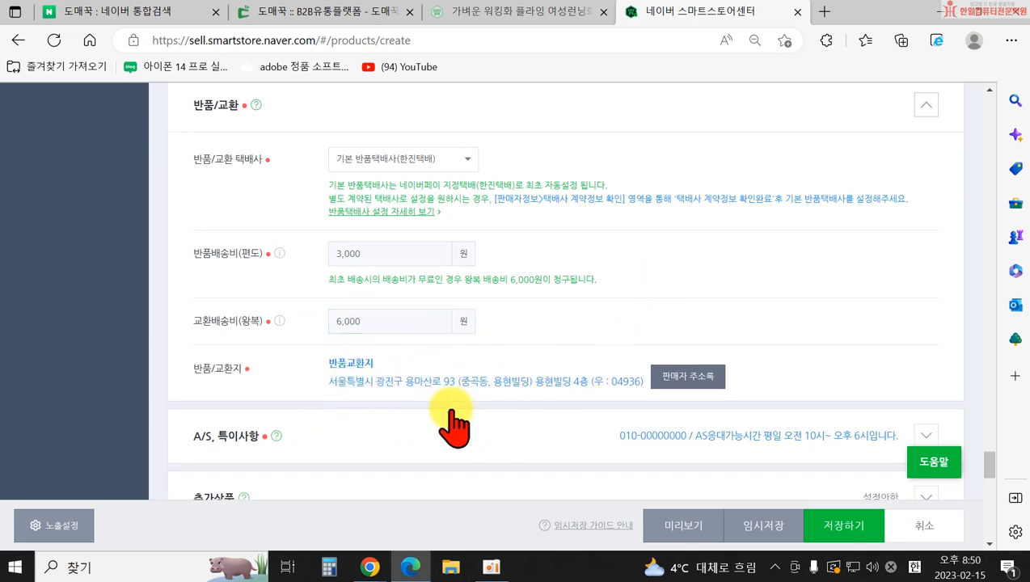
- Expand the A/S, 특이사항 section and review its A/S전화번호 and A/S안내 fields
scroll(453, 425, "down", 1)
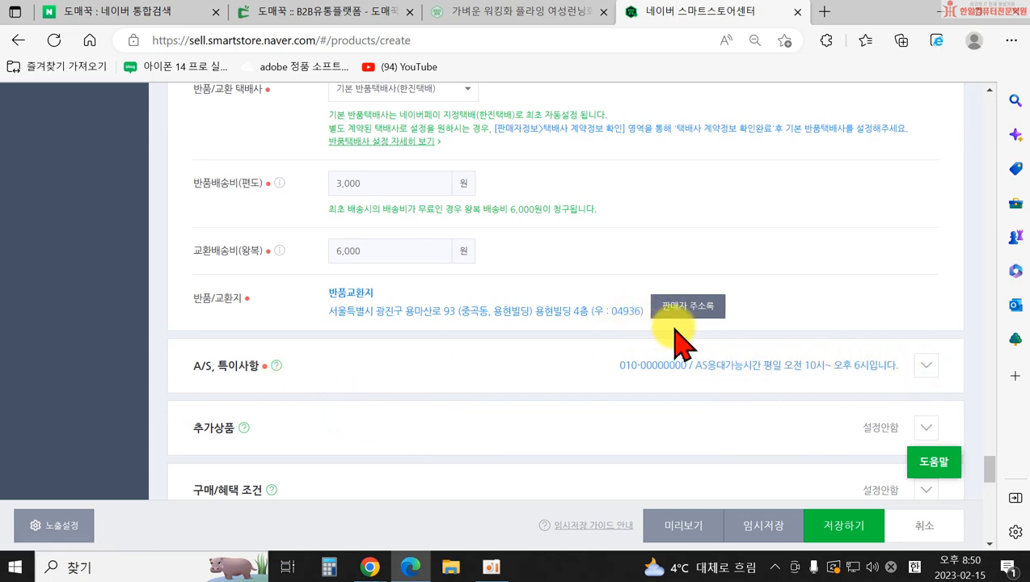
scroll(459, 334, "down", 4)
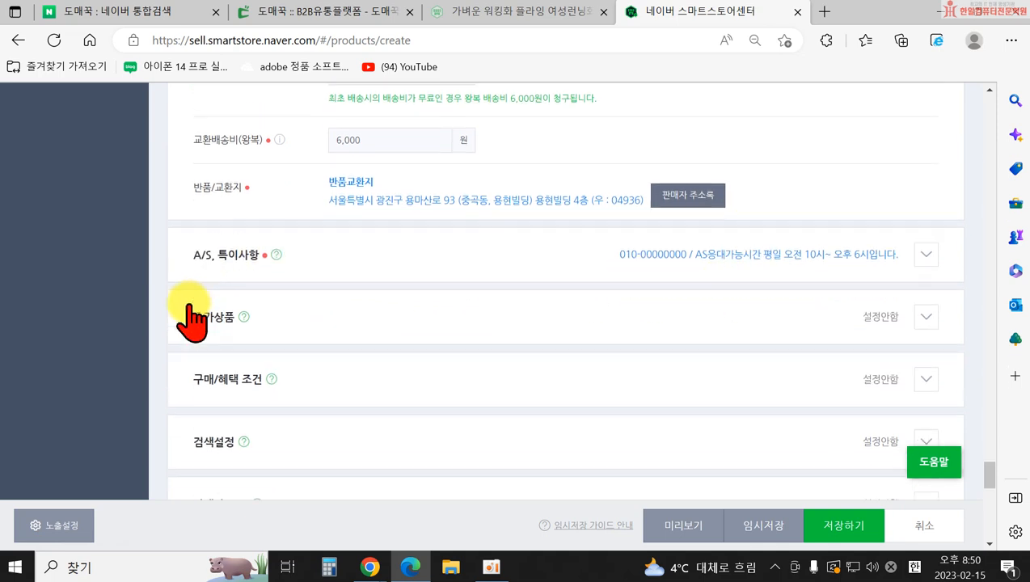
scroll(206, 328, "up", 3)
scroll(207, 328, "up", 1)
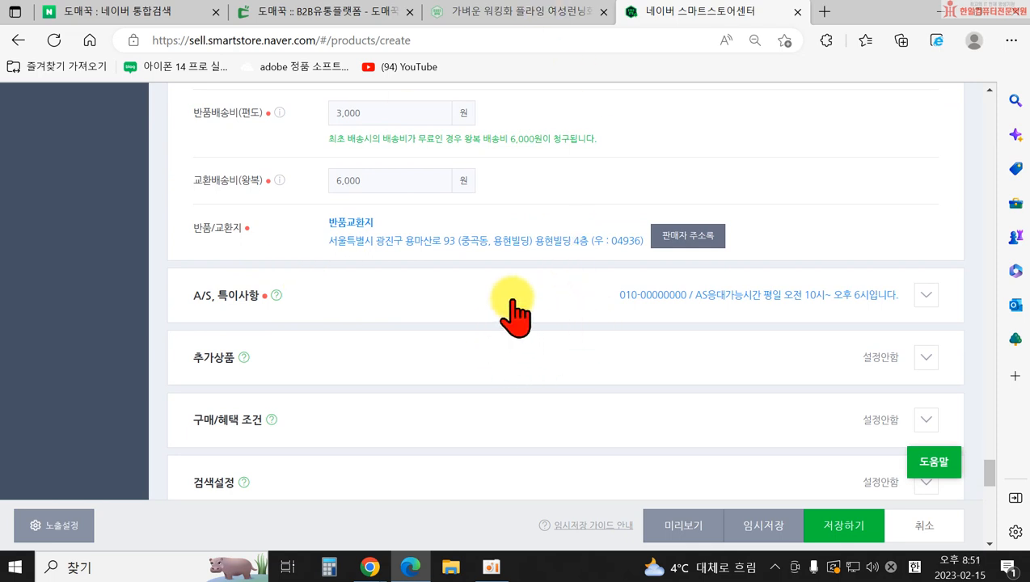
left_click(926, 295)
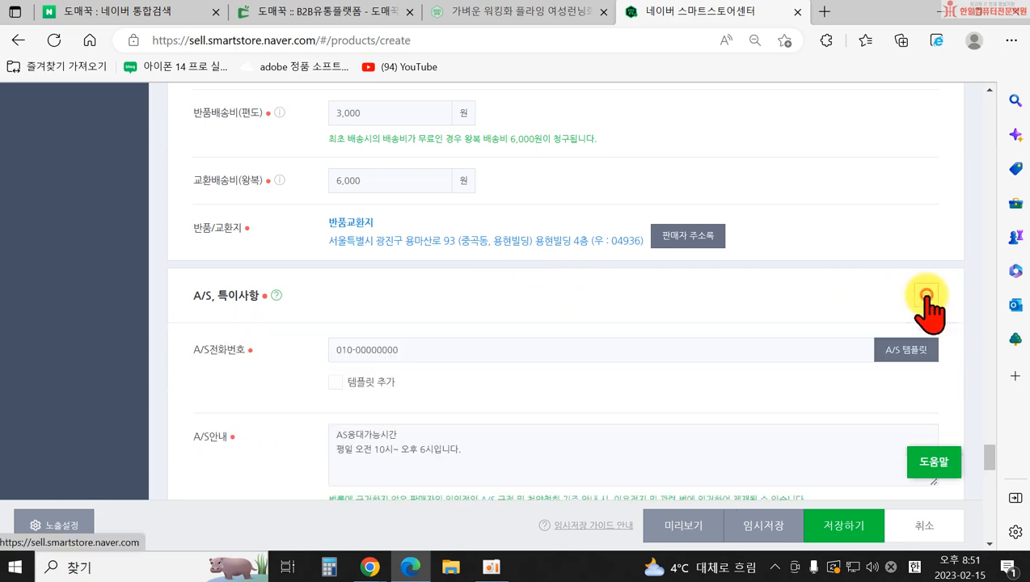
scroll(782, 352, "down", 1)
left_click(334, 278)
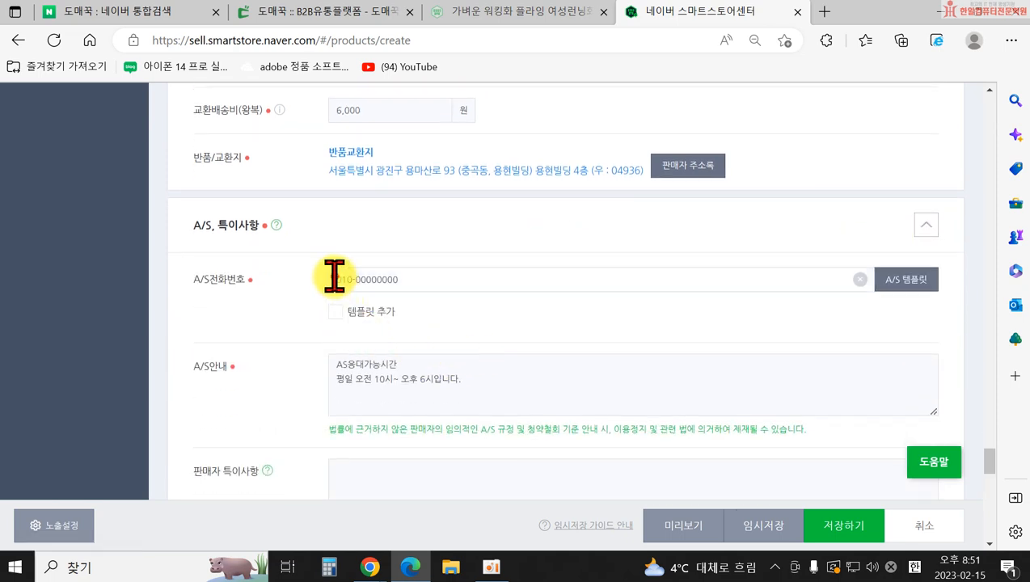
left_click_drag(334, 277, 415, 275)
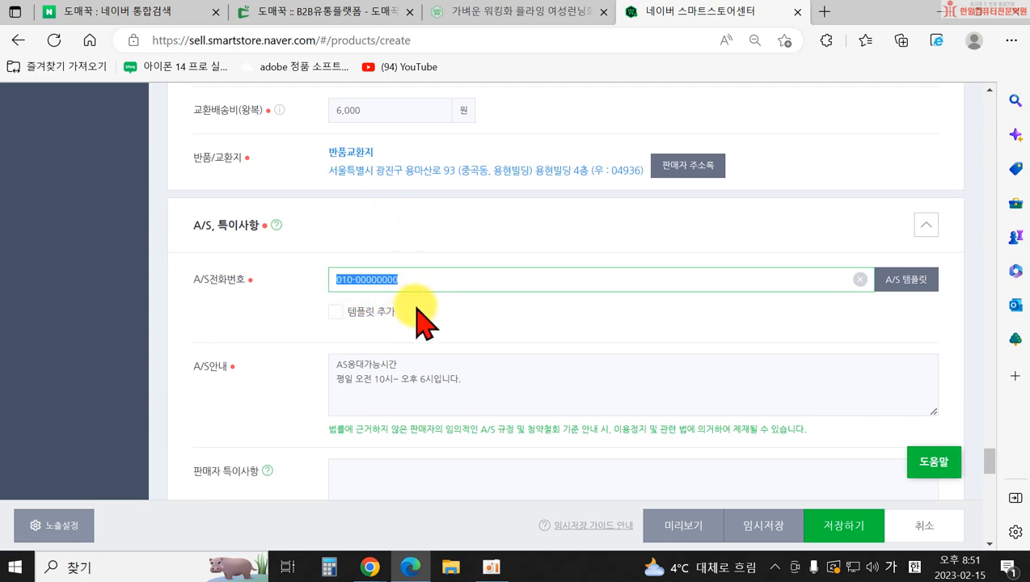
scroll(425, 323, "down", 1)
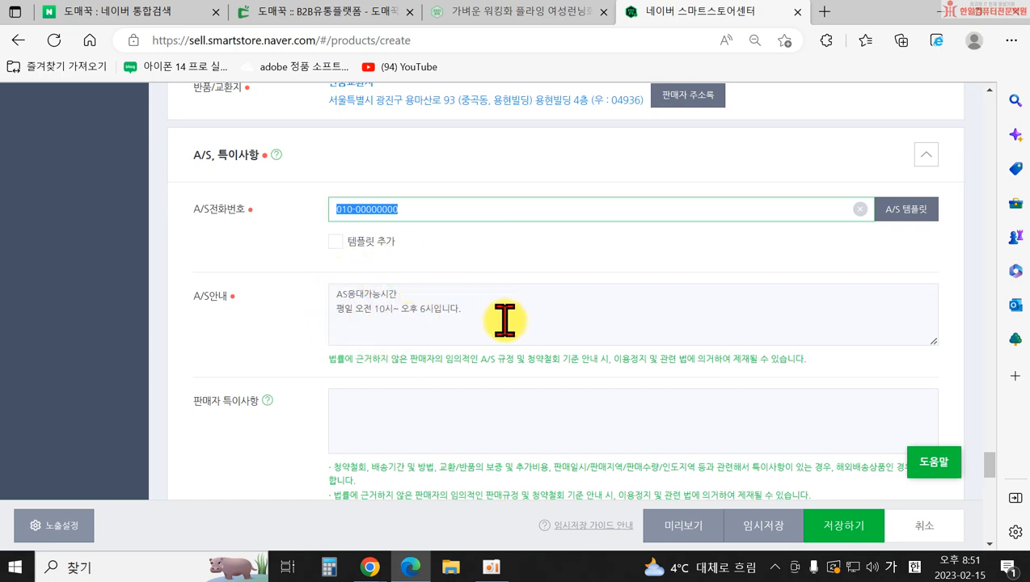
scroll(505, 321, "down", 1)
scroll(509, 328, "up", 1)
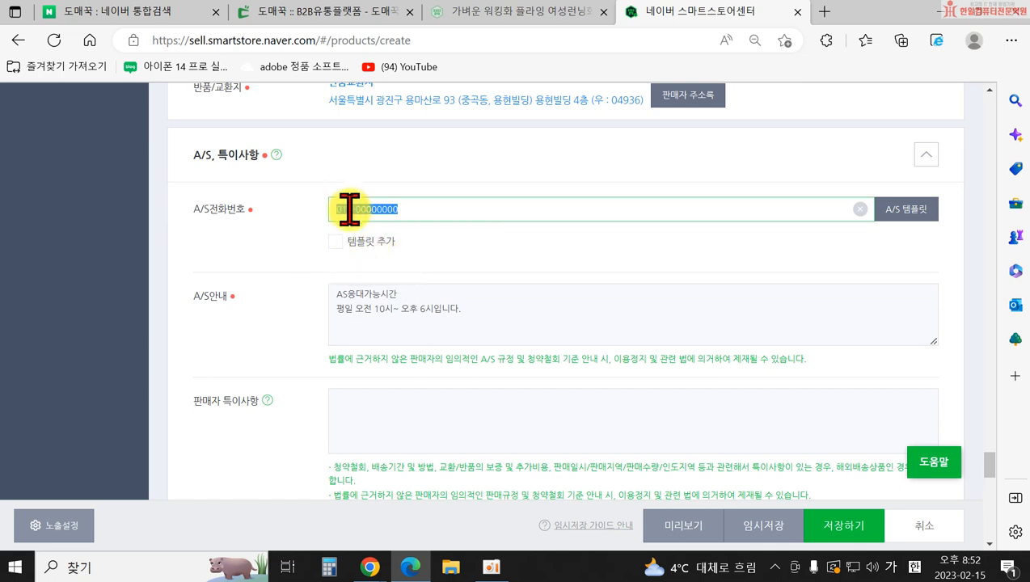
- Check the A/S 템플릿 list for registered templates, close it and look over the 판매자 특이사항 field
left_click(889, 210)
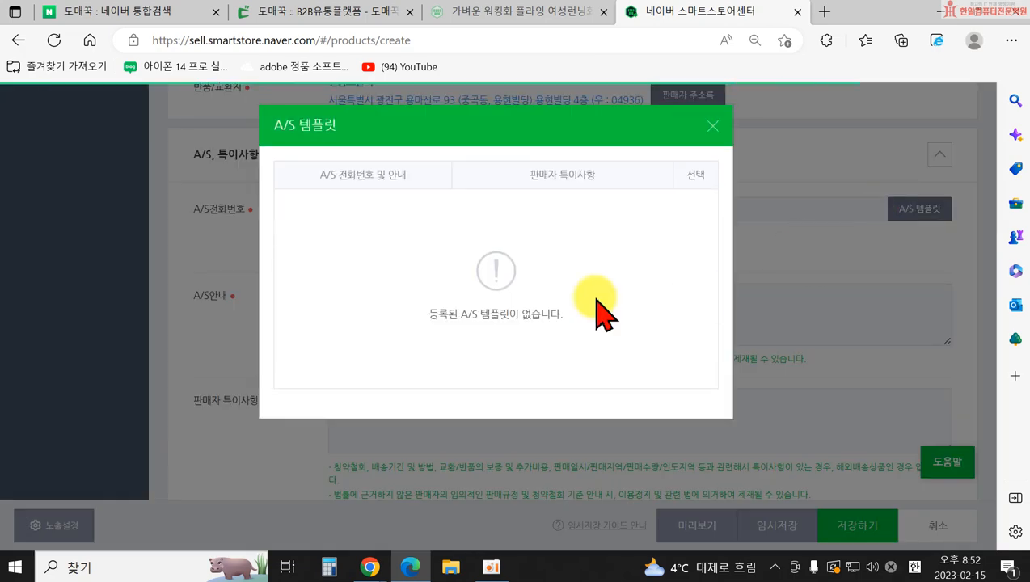
left_click(712, 126)
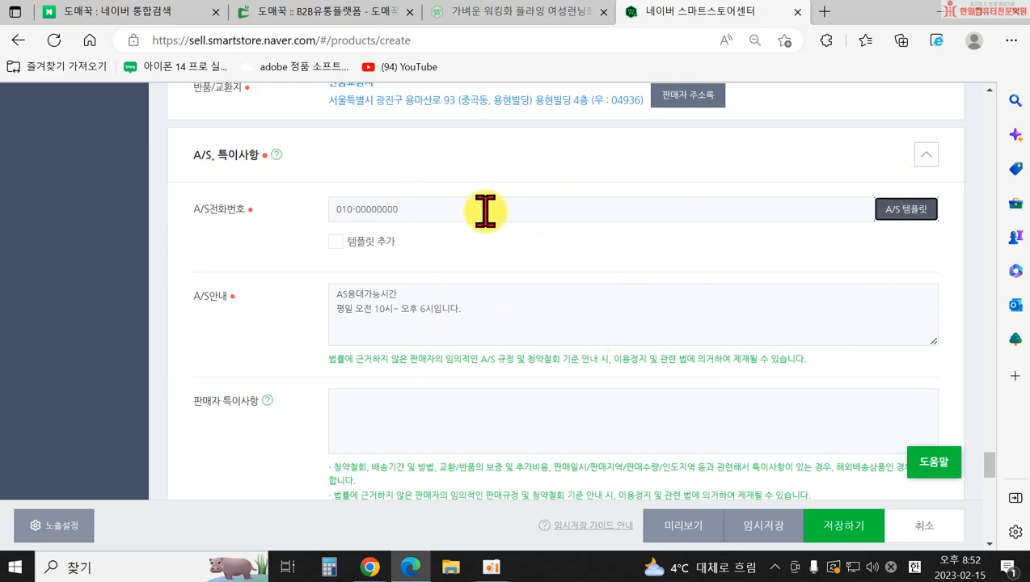
left_click(904, 212)
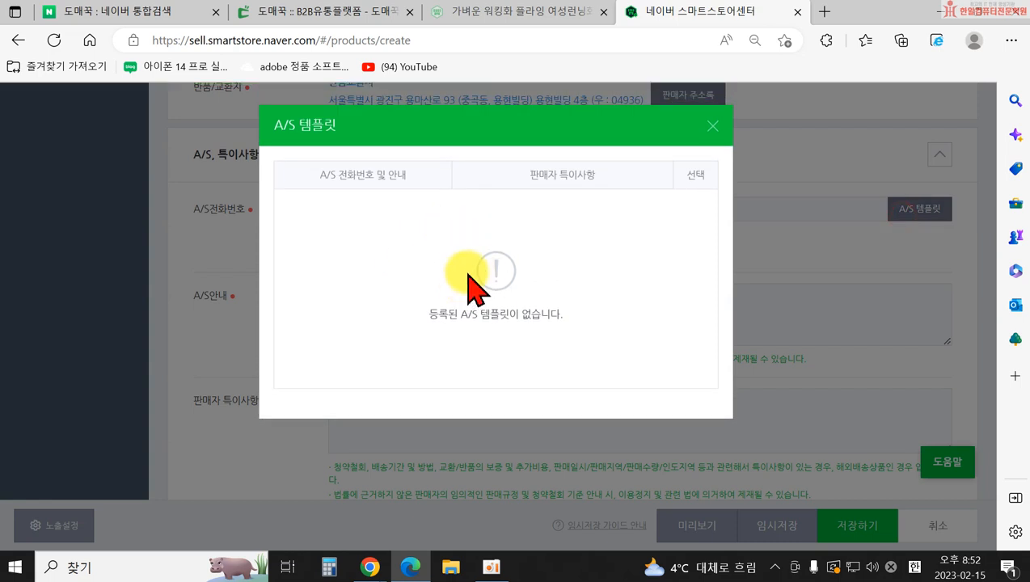
left_click(713, 128)
scroll(625, 287, "down", 3)
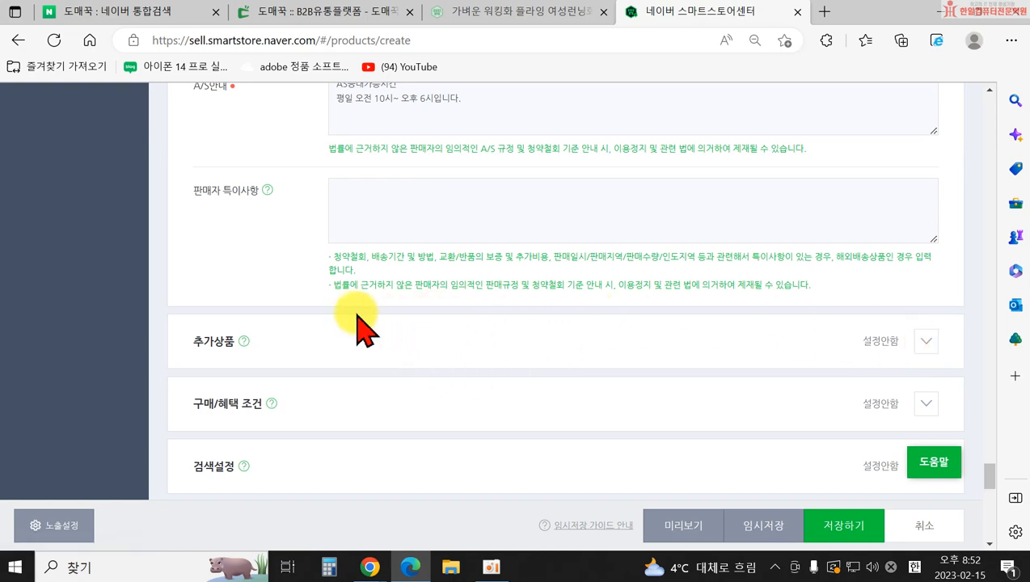
scroll(361, 317, "up", 8)
scroll(371, 239, "down", 7)
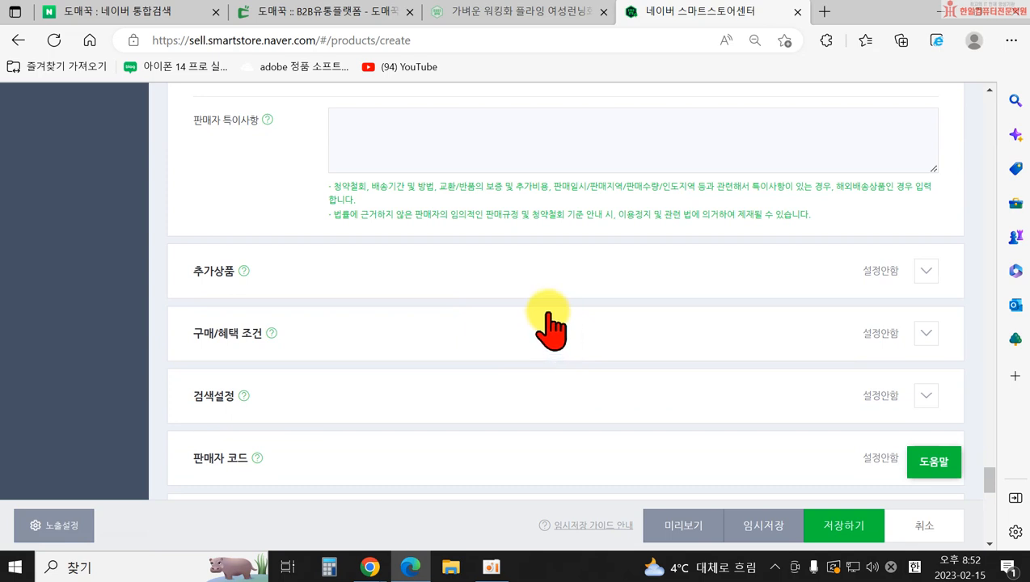
scroll(556, 324, "up", 2)
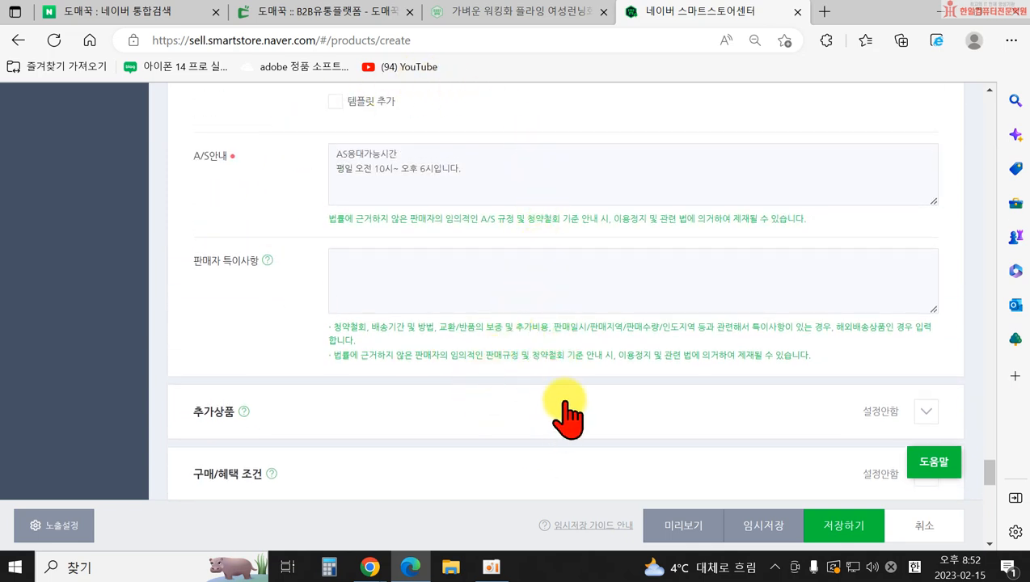
scroll(776, 422, "down", 1)
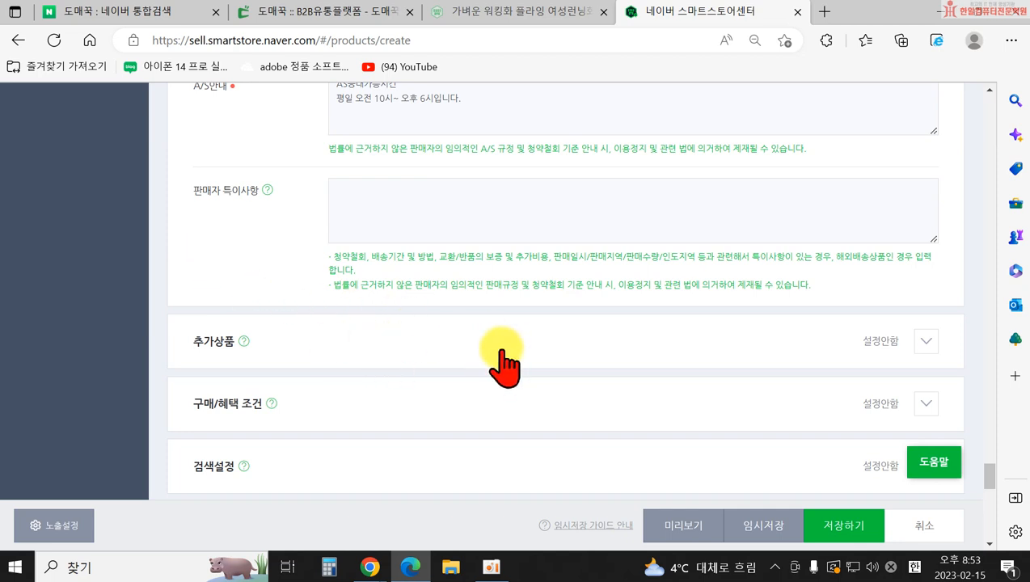
- Expand the 구매/혜택 조건 section, preview the 복수구매할인 options with 설정함 and return it to 설정안함
scroll(498, 361, "down", 1)
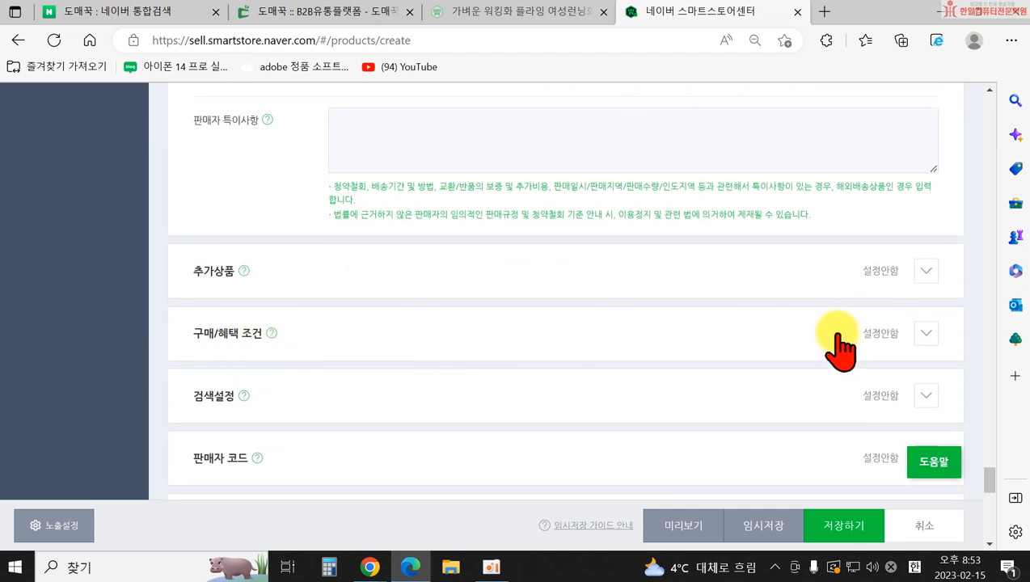
left_click(927, 333)
scroll(934, 340, "down", 2)
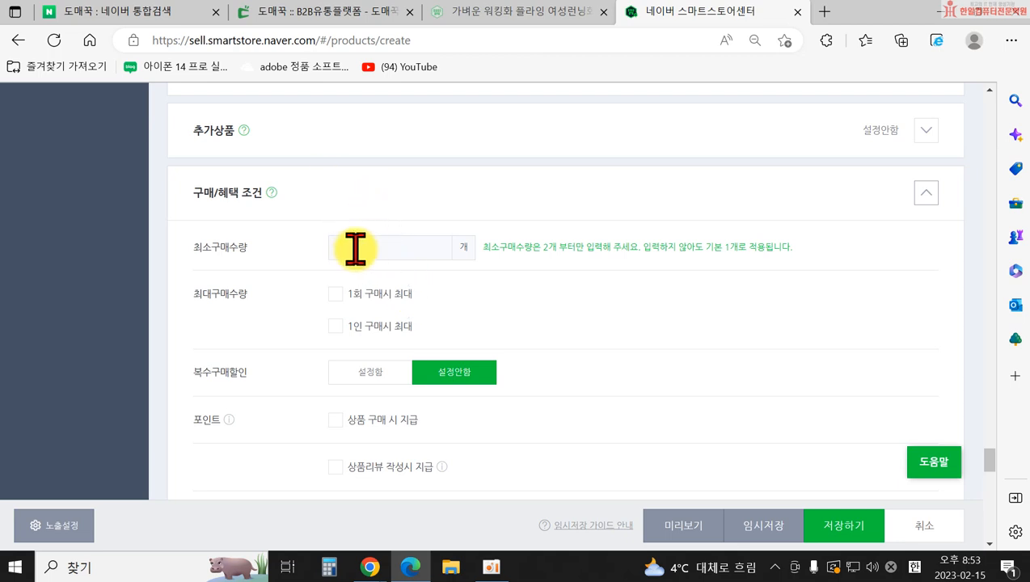
scroll(457, 288, "down", 1)
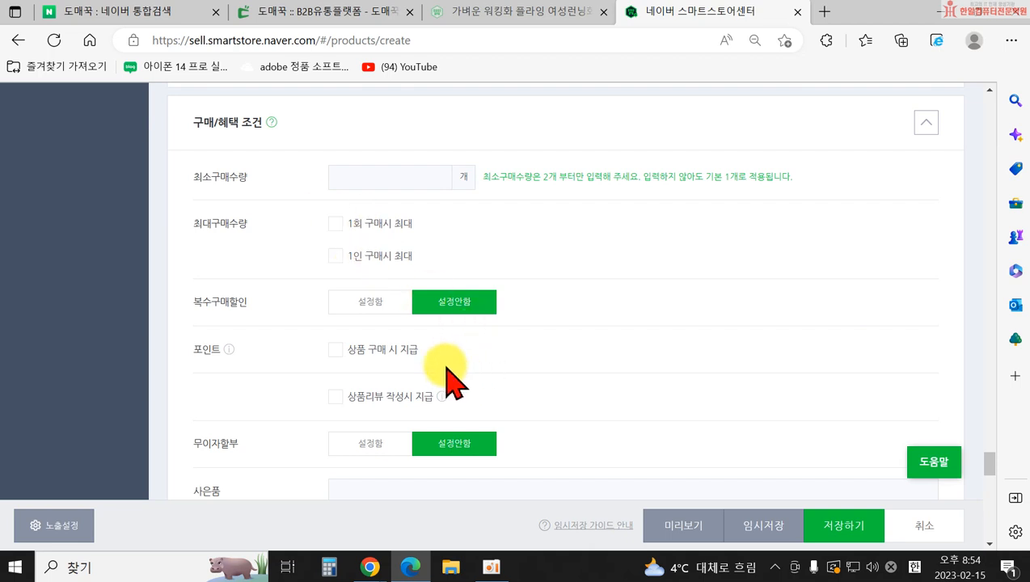
scroll(440, 364, "down", 1)
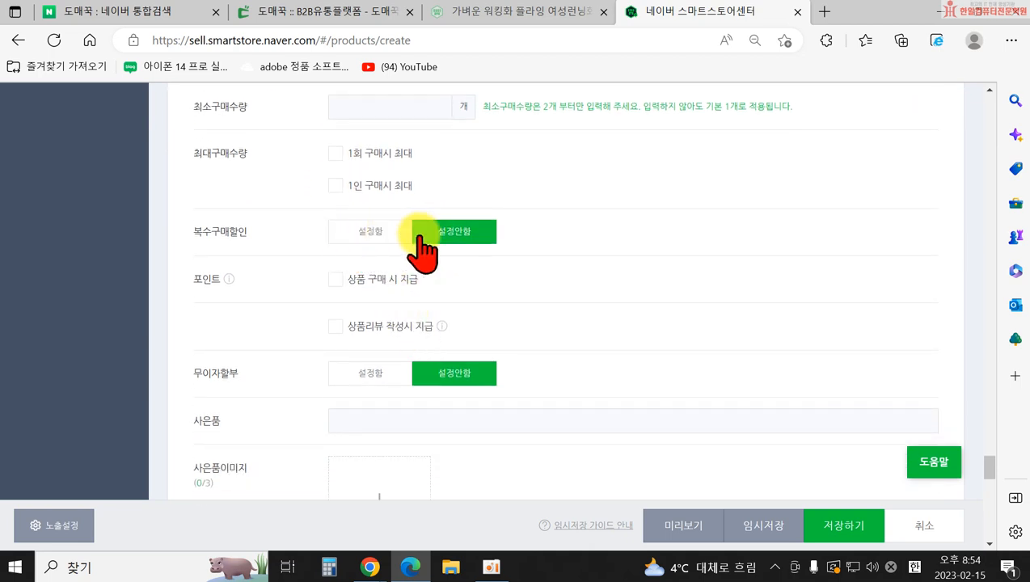
left_click(366, 232)
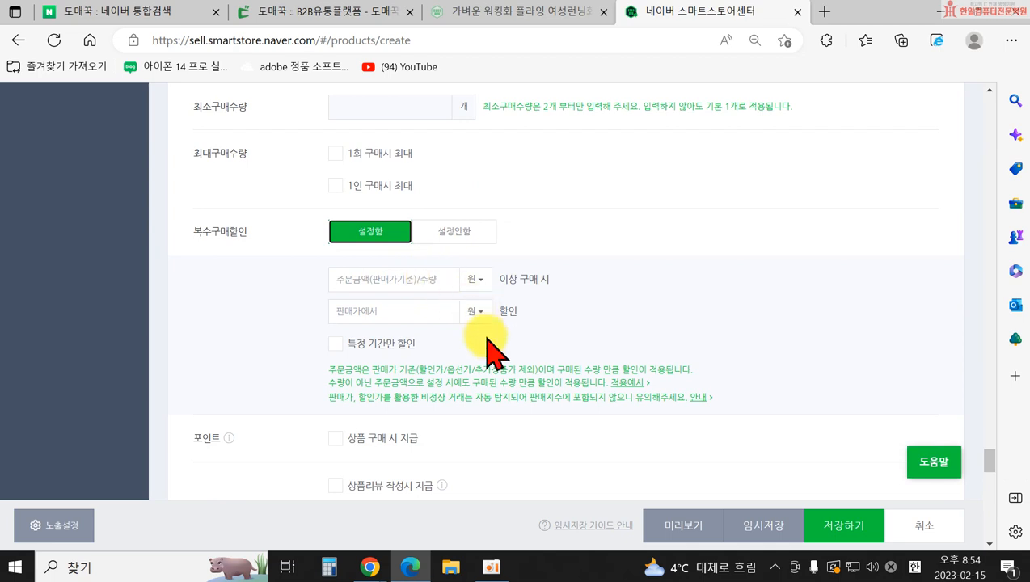
left_click(458, 233)
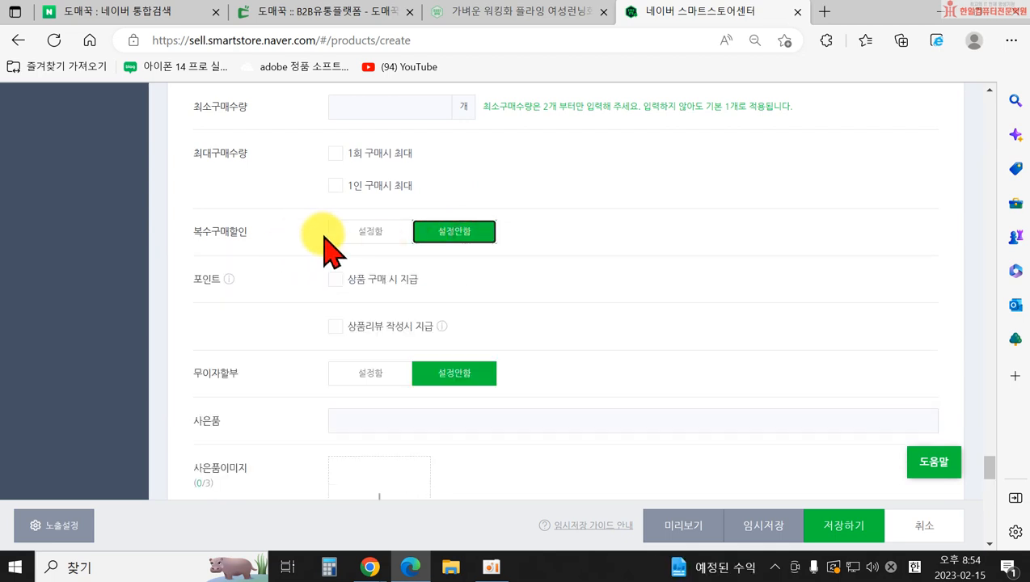
- Read the help notes for 포인트 and 상품리뷰 작성시 지급 in the 구매/혜택 조건 section
scroll(299, 287, "down", 1)
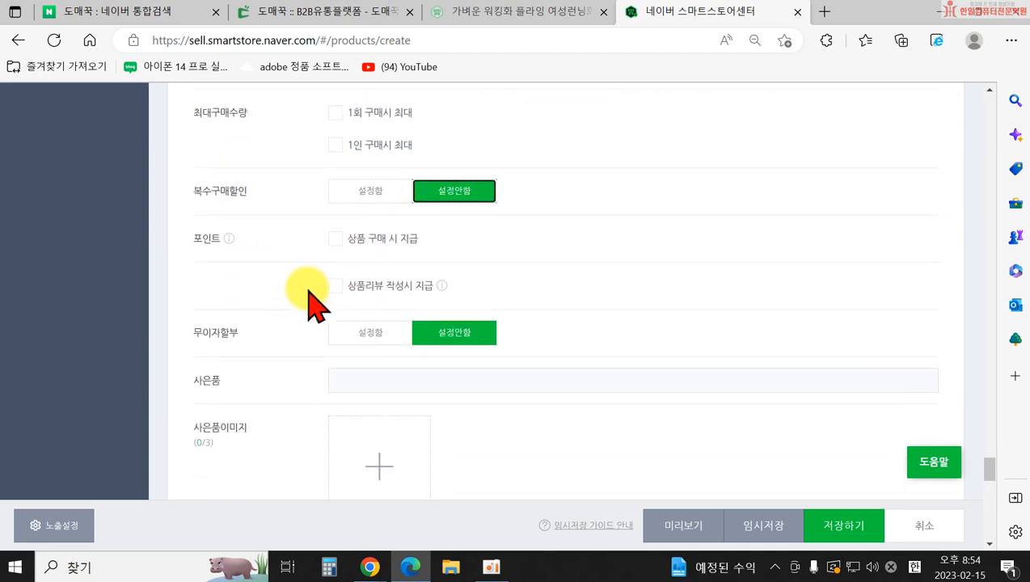
left_click(228, 208)
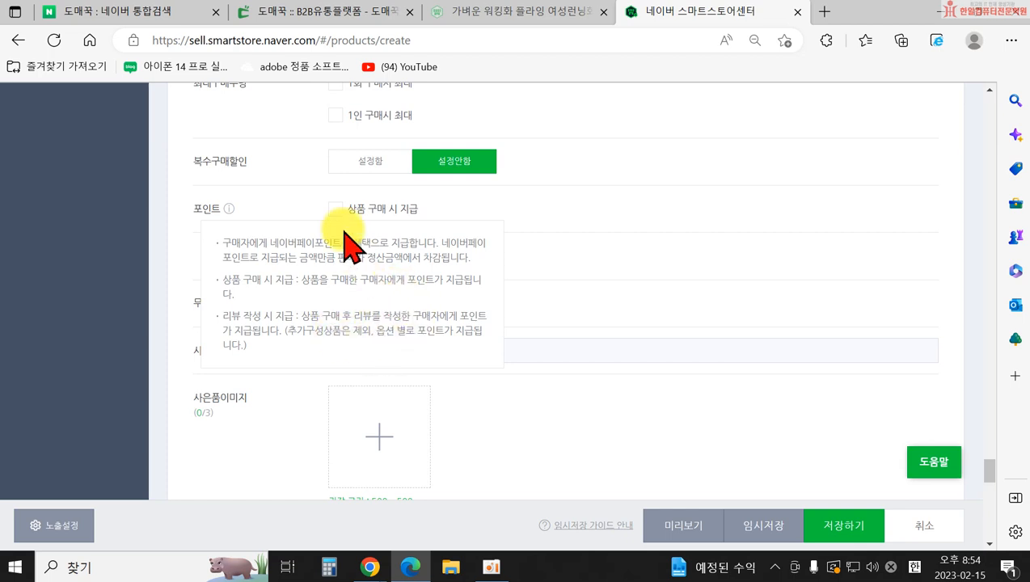
left_click(277, 211)
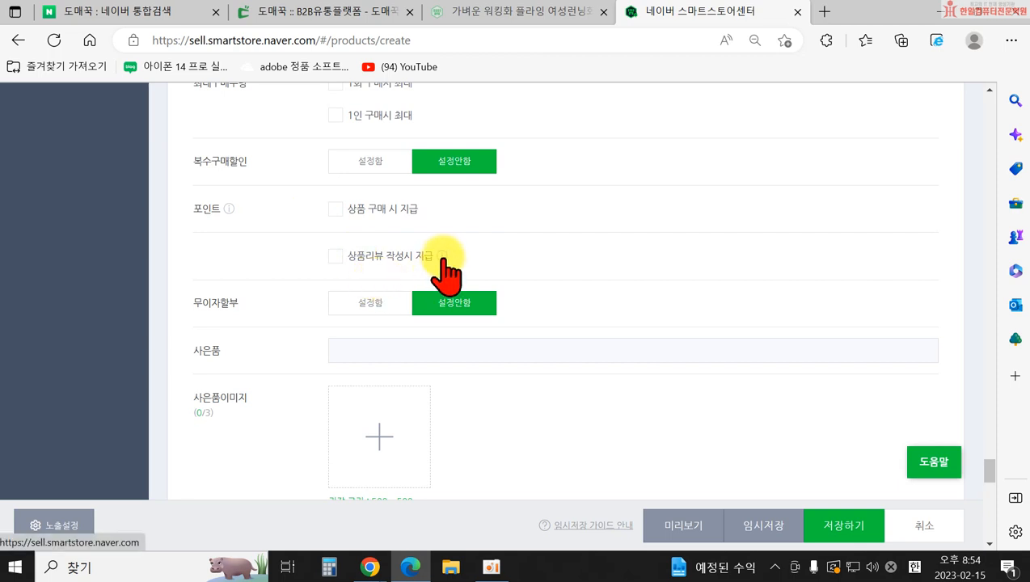
mouse_move(443, 257)
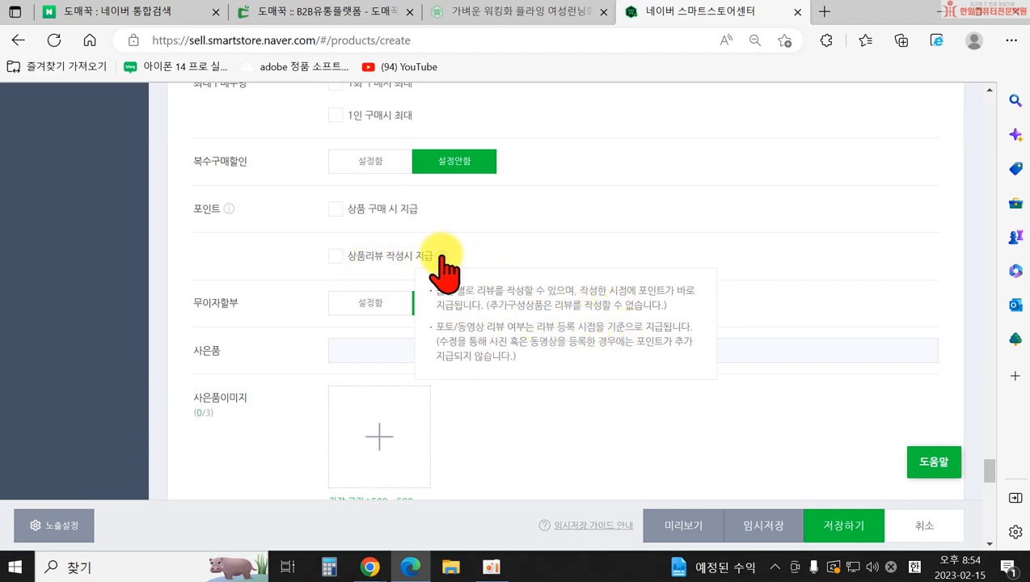
- Look over the 무이자할부, 사은품 and 이벤트 fields and expand the 검색설정 section to its tag settings
scroll(407, 260, "down", 2)
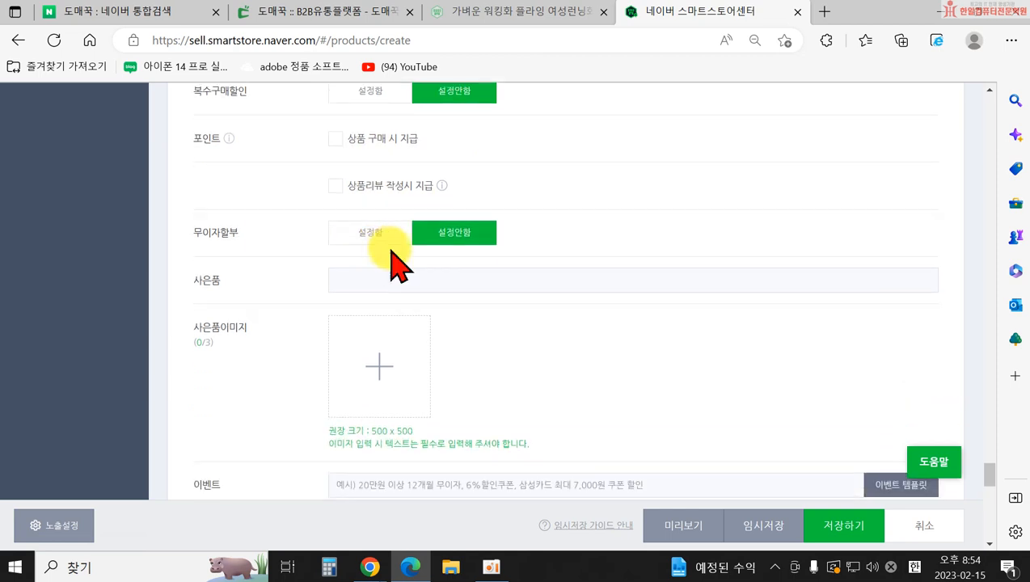
scroll(469, 301, "down", 1)
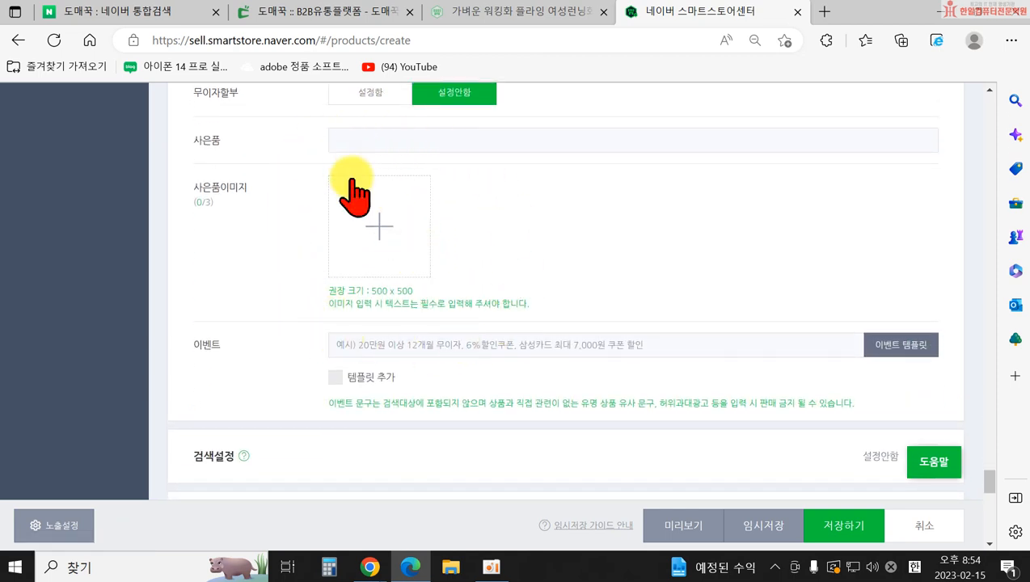
scroll(407, 300, "down", 2)
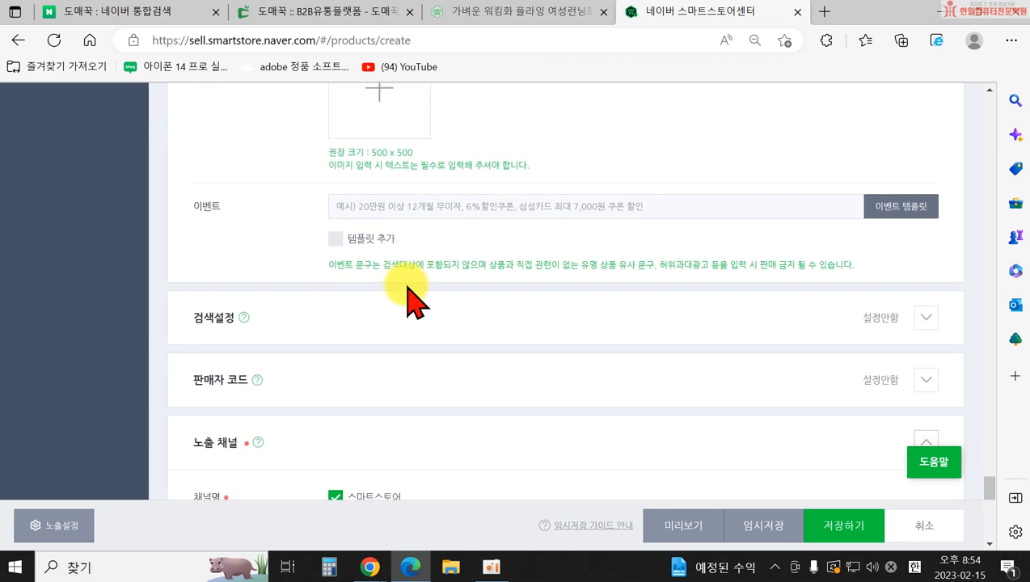
left_click(921, 317)
scroll(916, 332, "down", 2)
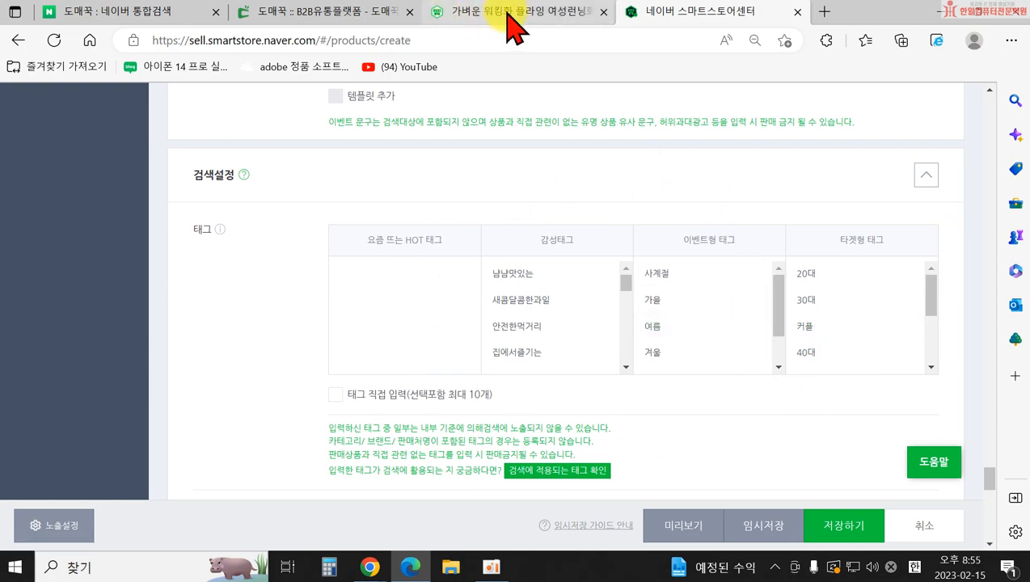
- Switch to the Naver search page and search for 검정콩 instead of the current query
left_click(136, 13)
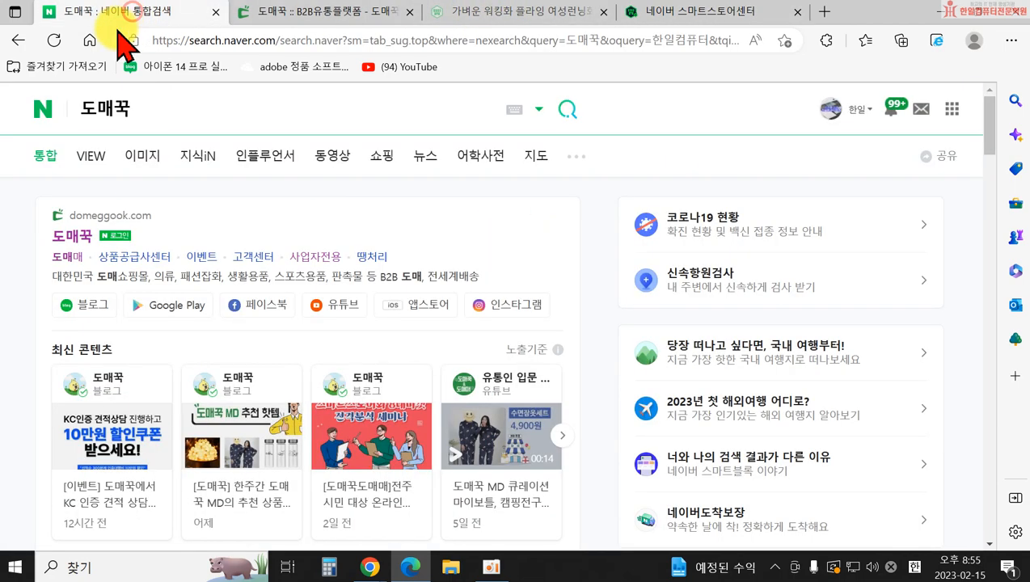
left_click(162, 108)
key("BackSpace")
type("r")
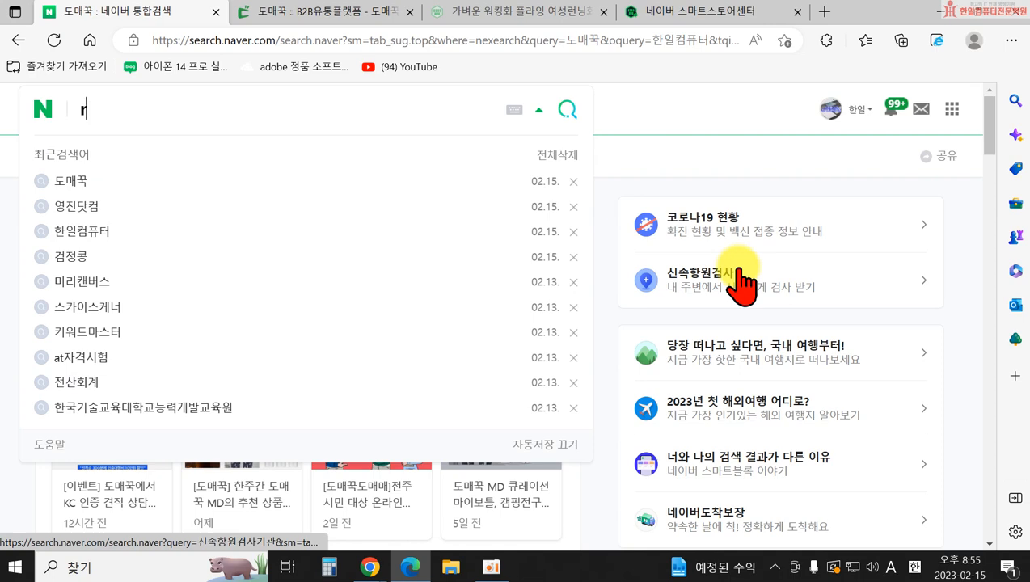
type("ja")
key("BackSpace")
key("BackSpace")
key("BackSpace")
key("Hangul")
type("검정")
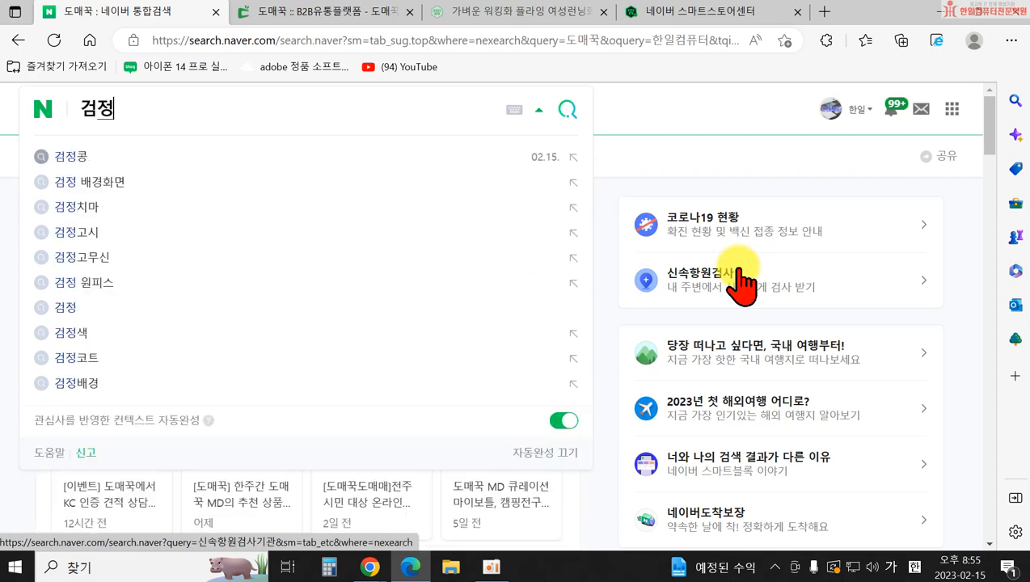
type("콩")
key("Return")
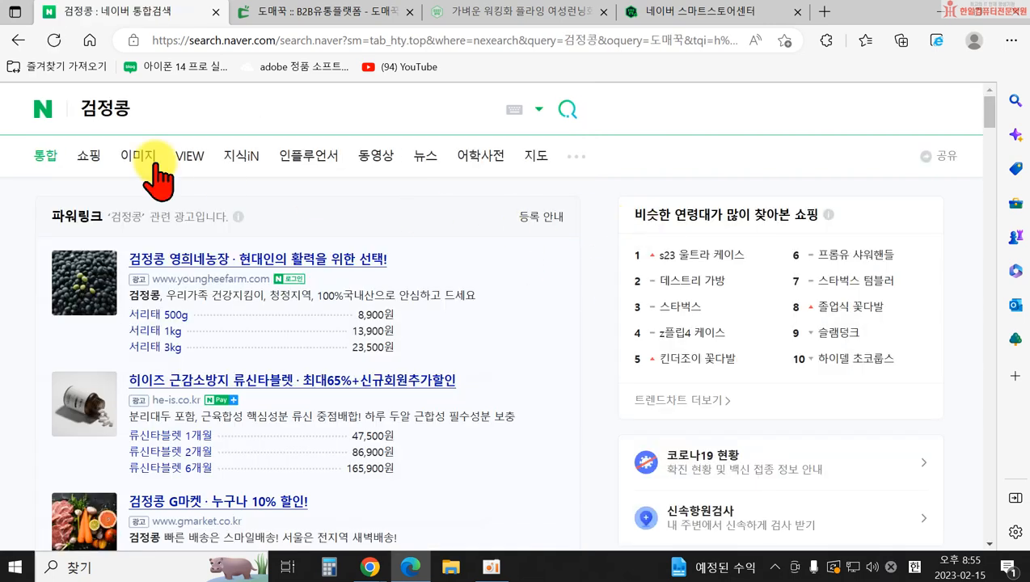
- Browse the 검정콩 shopping results and open the 국산 볶은 서리태 쥐눈이콩 백태 250g product page
left_click(87, 156)
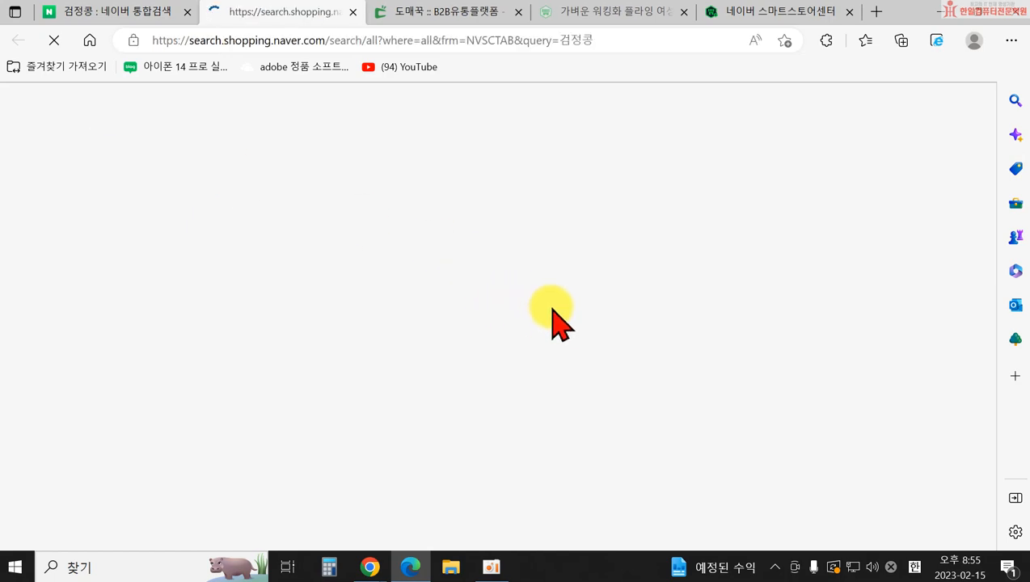
scroll(575, 333, "down", 8)
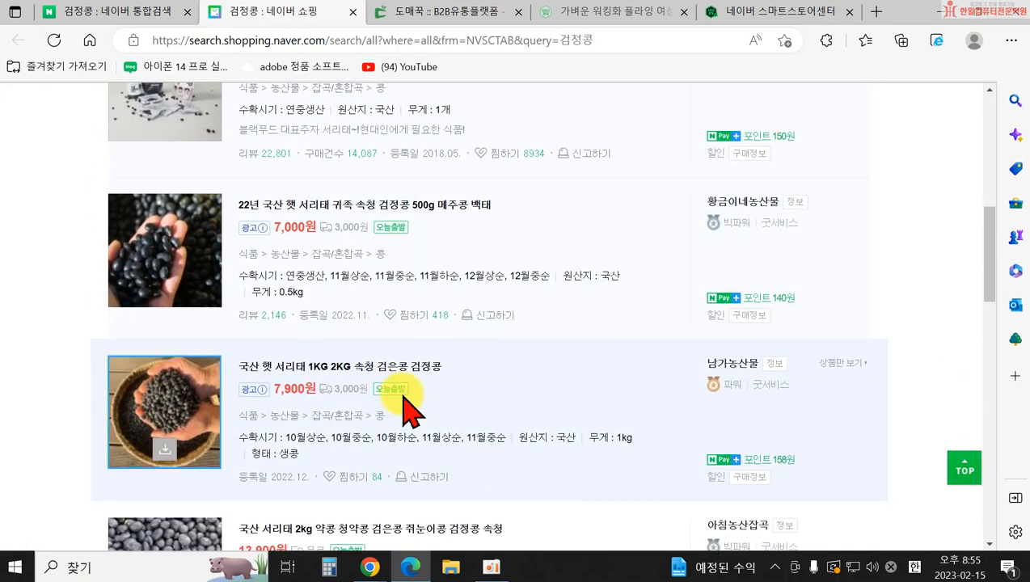
scroll(471, 412, "down", 10)
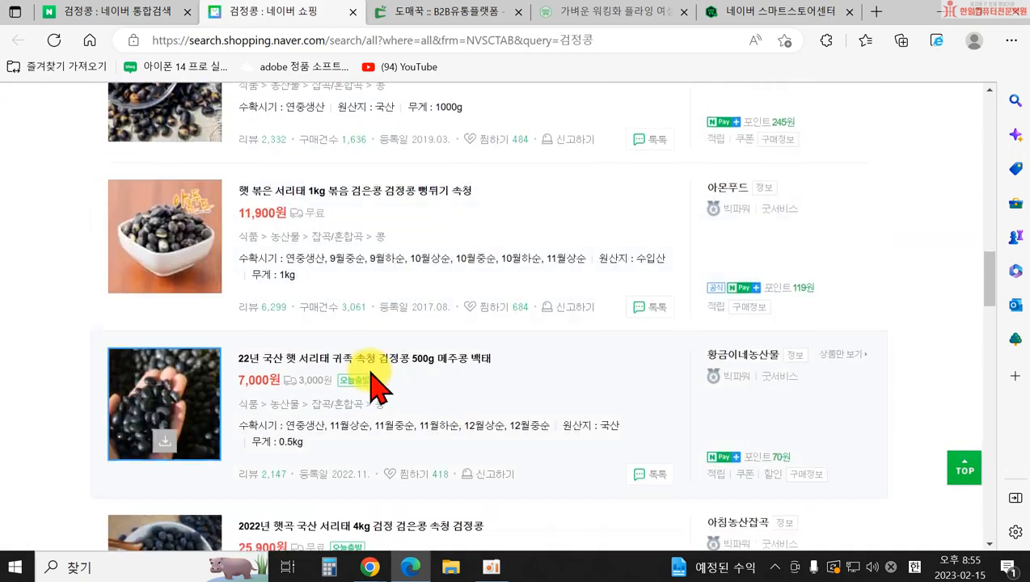
scroll(373, 388, "down", 5)
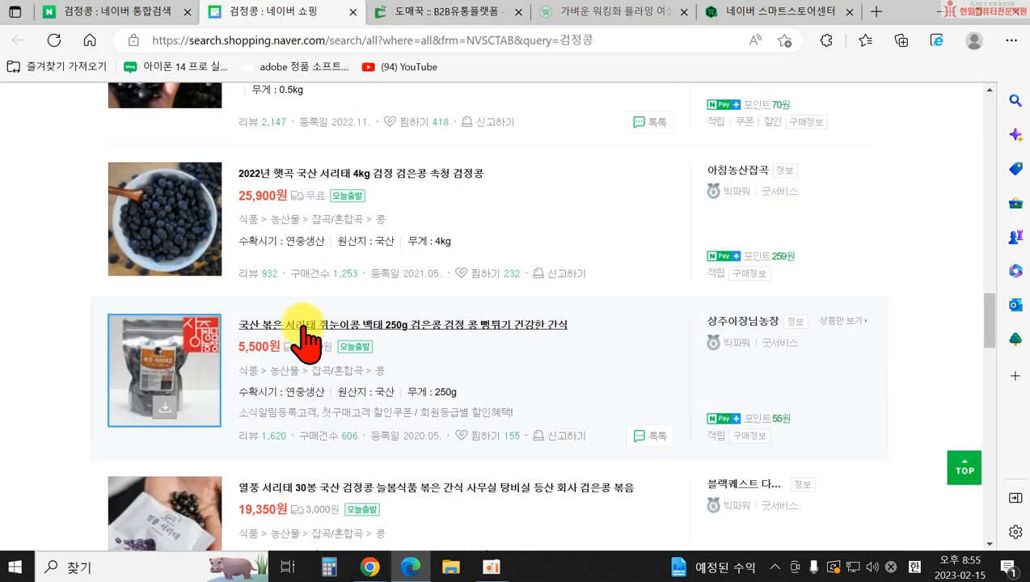
left_click(304, 325)
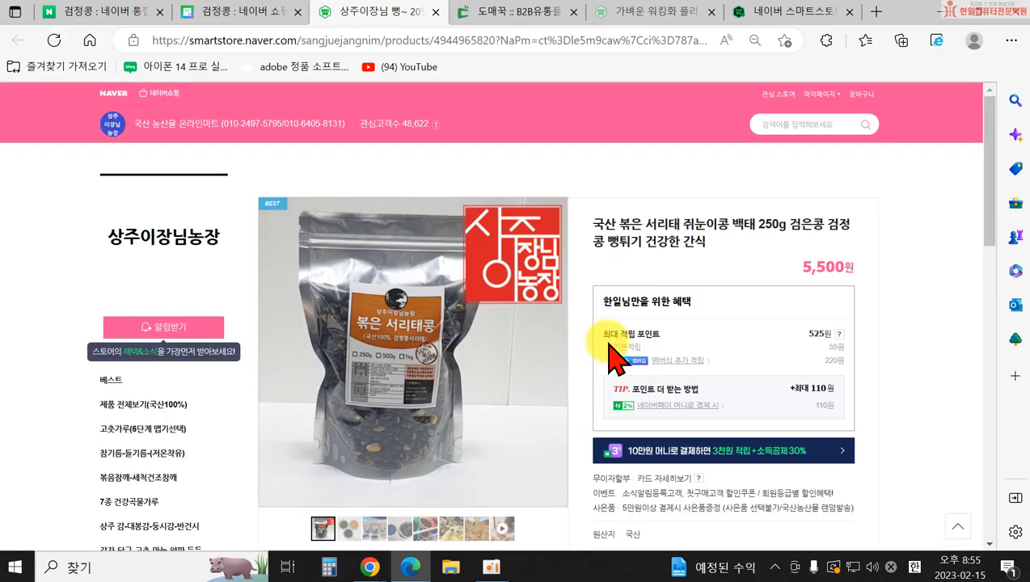
- Look through the competitor's product details and examine its 관련 태그 list above the 상품정보 제공고시 table
scroll(615, 360, "down", 20)
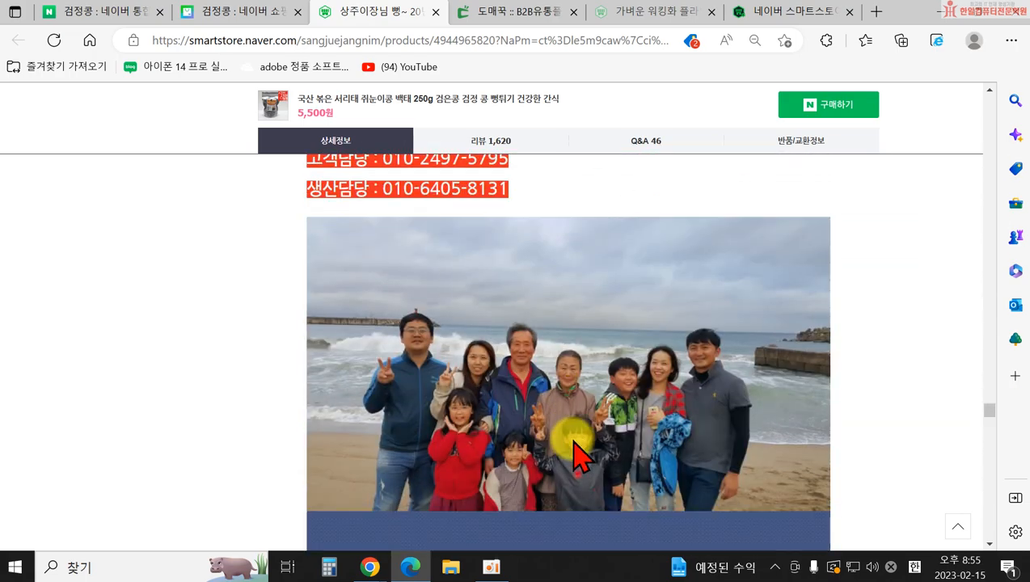
scroll(566, 449, "down", 2)
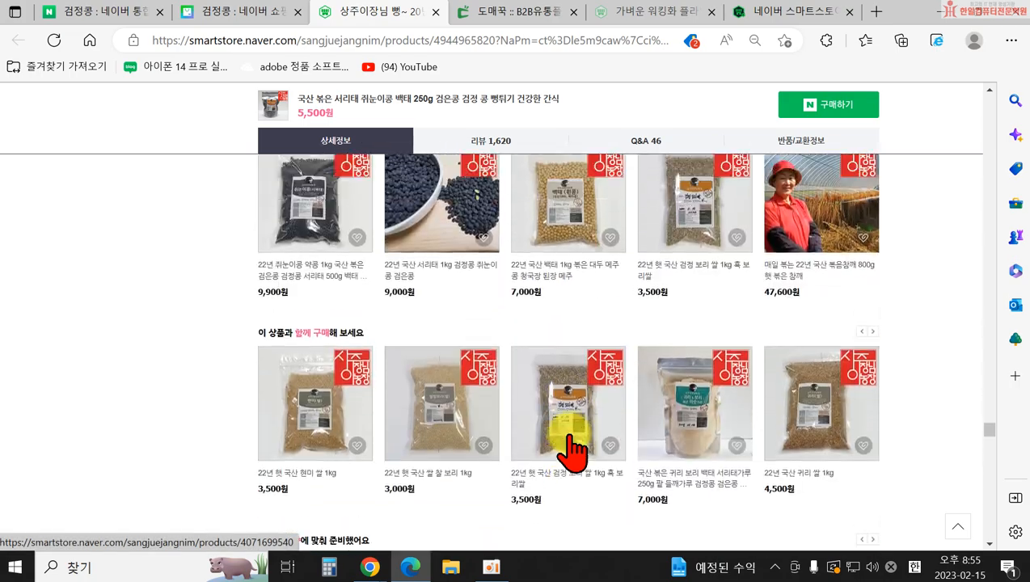
scroll(414, 340, "up", 3)
scroll(550, 404, "down", 4)
scroll(559, 426, "down", 5)
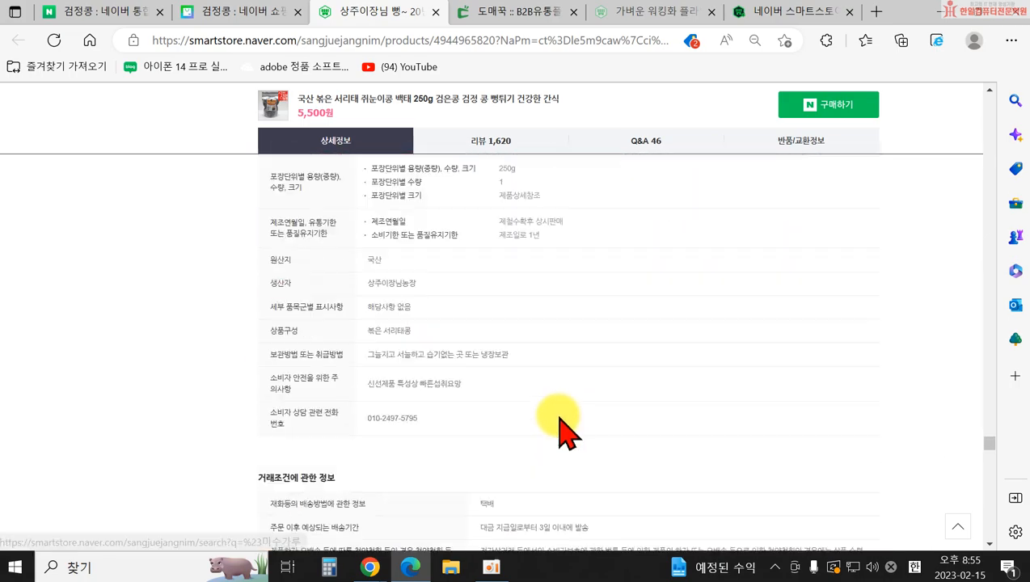
scroll(559, 416, "up", 2)
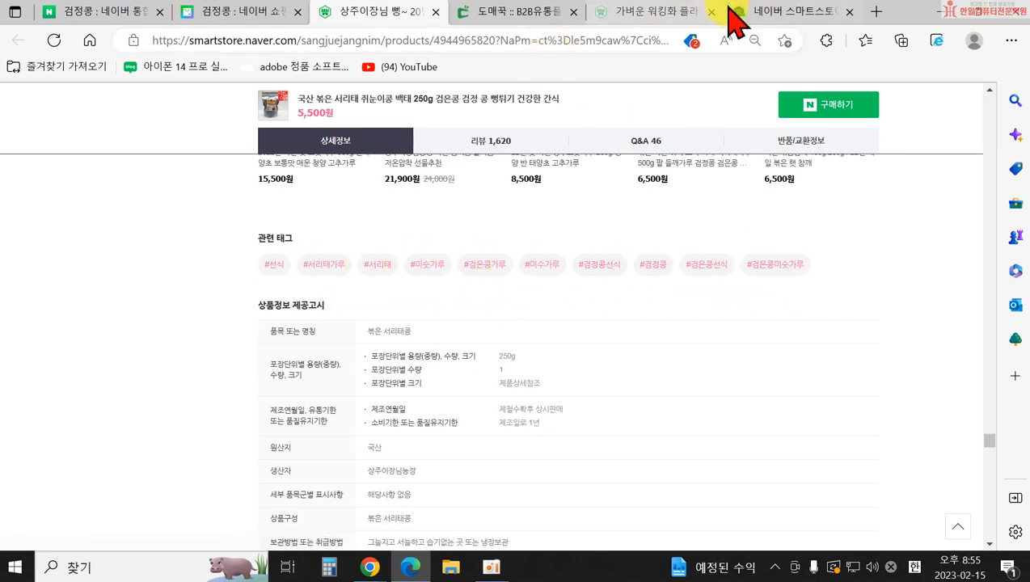
- Return to the Smart Store product registration page and enable 태그 직접 입력 in the 검색설정 section
left_click(764, 14)
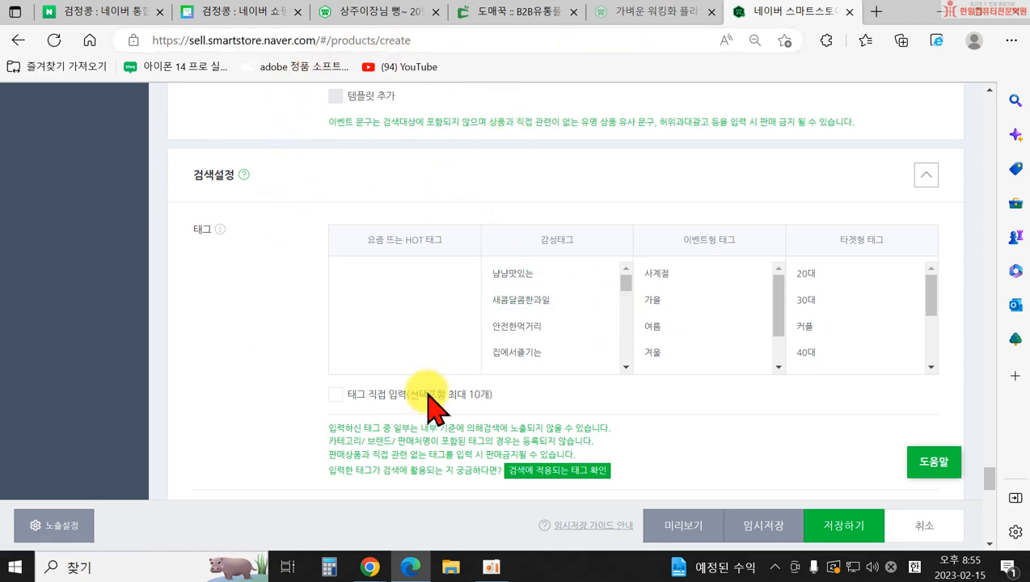
scroll(490, 338, "down", 1)
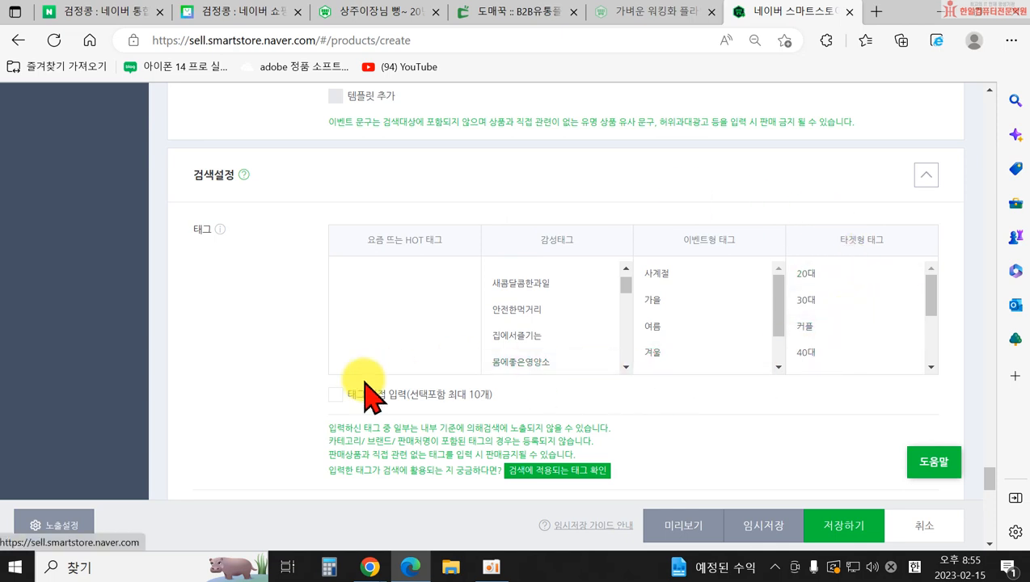
left_click(336, 397)
scroll(366, 405, "down", 1)
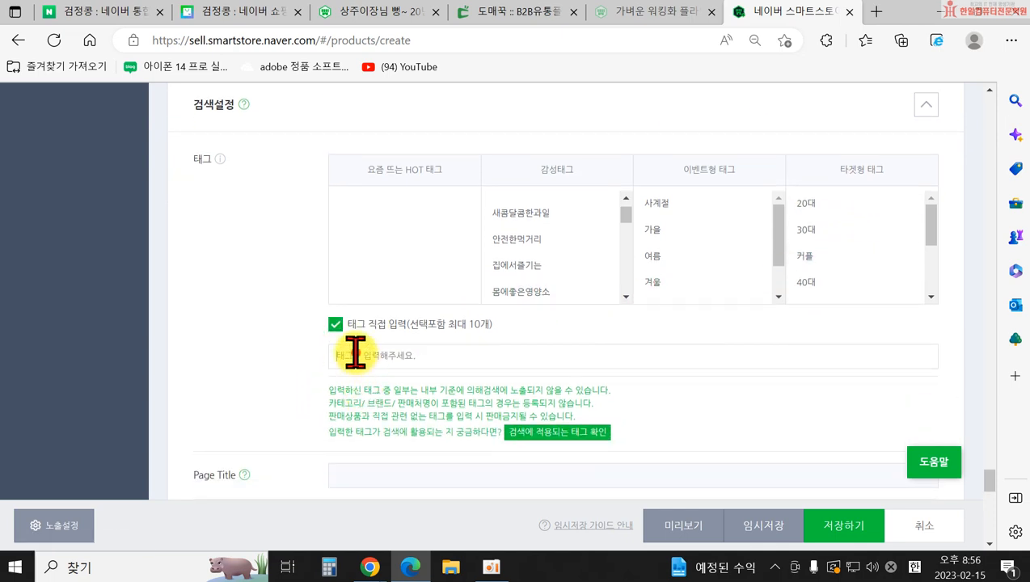
- Add the tags 검은콩, 서리태, 검정콩 and 쥐눈이콩 through direct tag entry
left_click(356, 355)
type("겸")
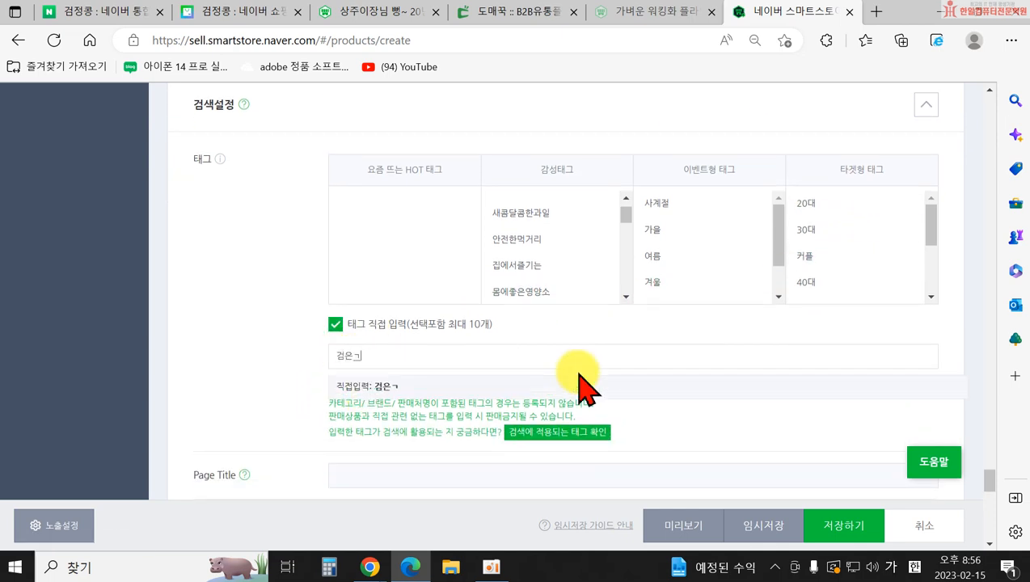
type("은콩")
key("Return")
type("서리태")
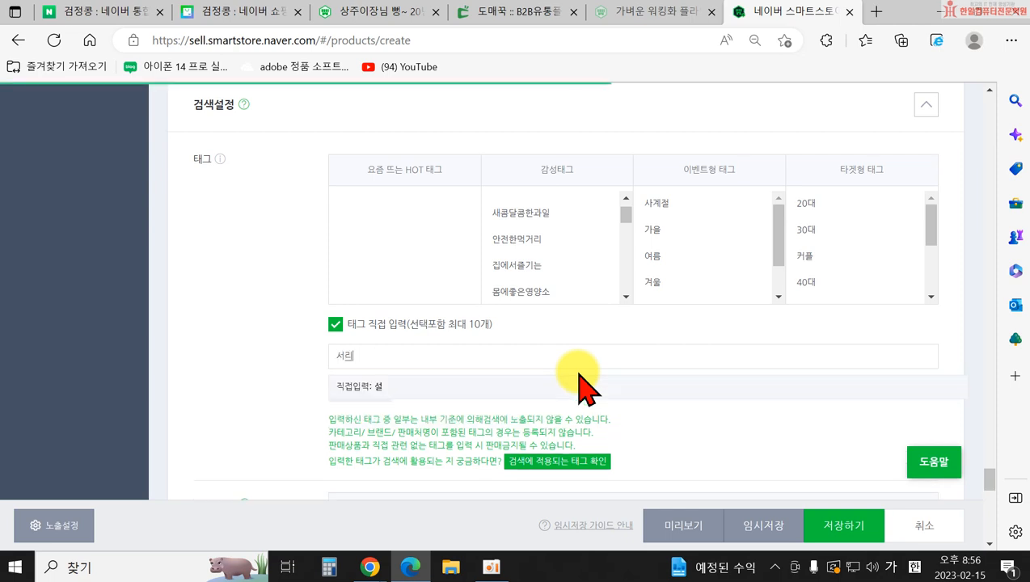
key("Return")
type("검ㅈ정콩")
key("Return")
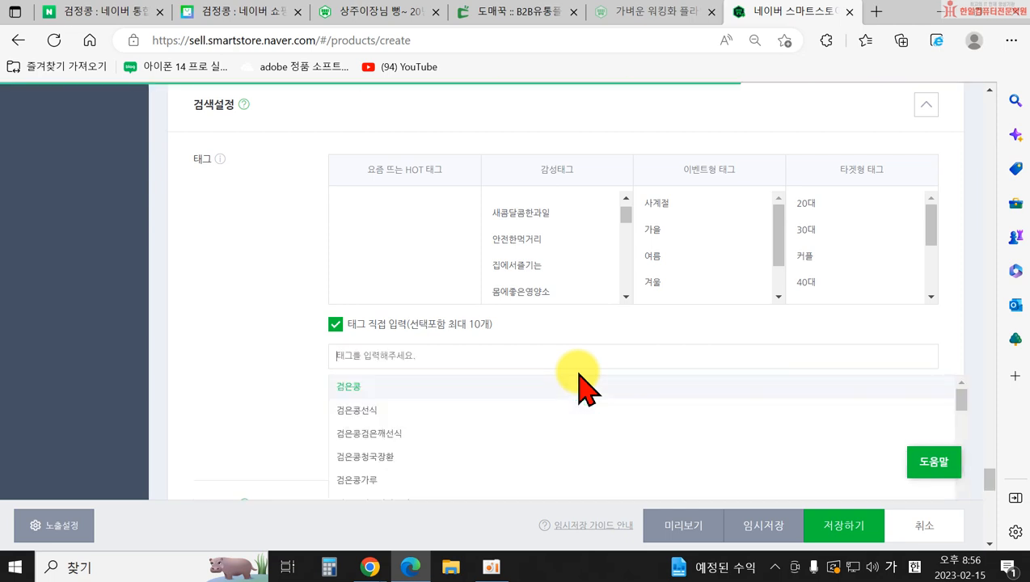
type("쥐눈이콩")
key("Return")
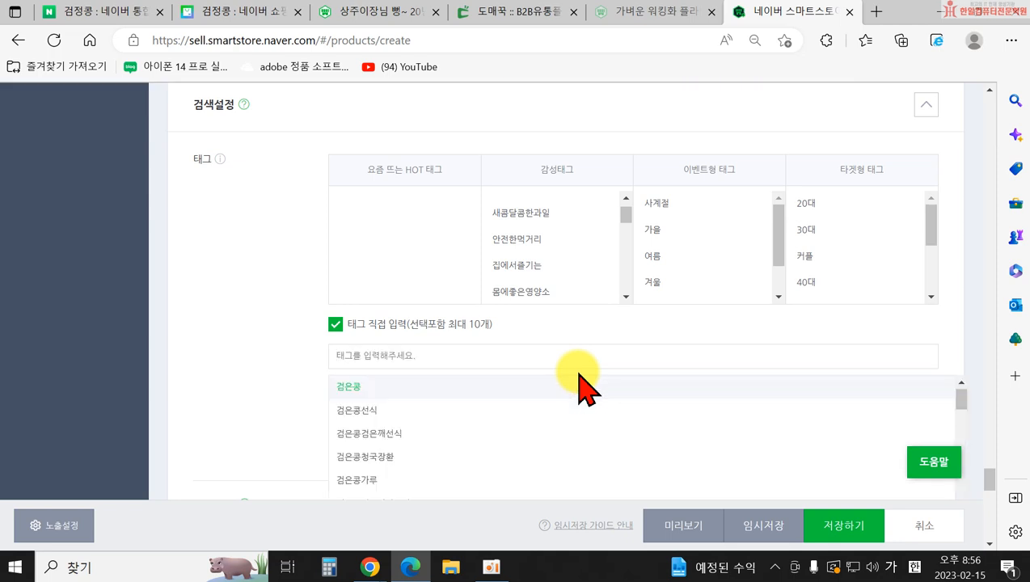
- Add 국내산검은콩 as a directly entered tag
type("검")
key("BackSpace")
key("BackSpace")
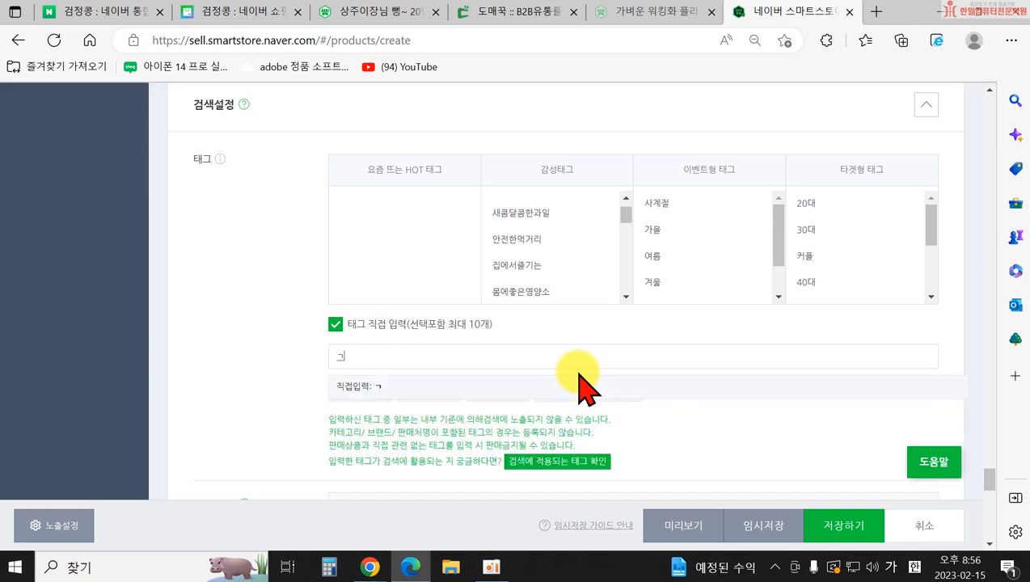
type("국내산")
type("검은콩")
key("Return")
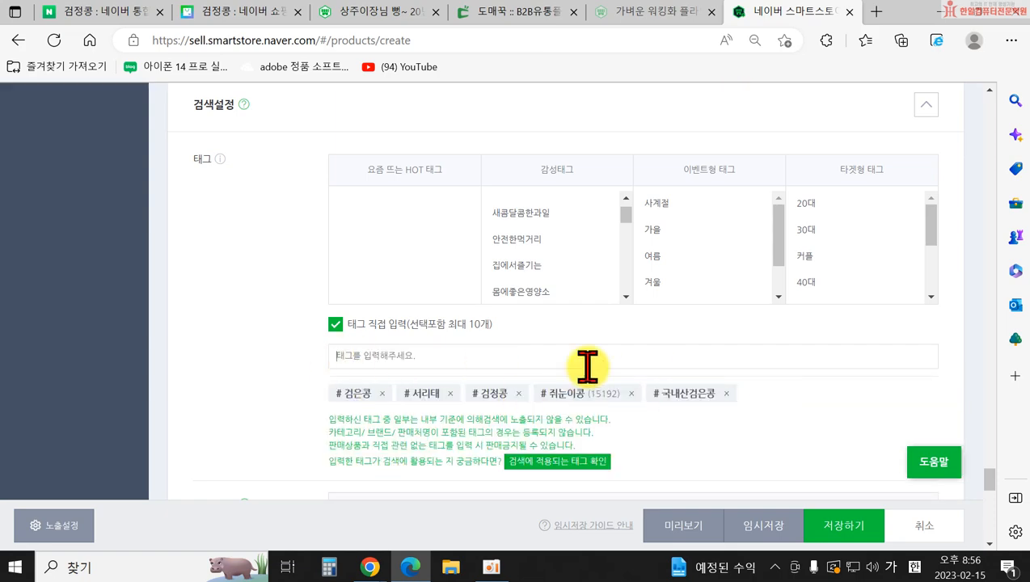
- Check which entered tags apply to search, close the result and remove the 국내산검은콩 tag
scroll(684, 437, "down", 1)
left_click(549, 393)
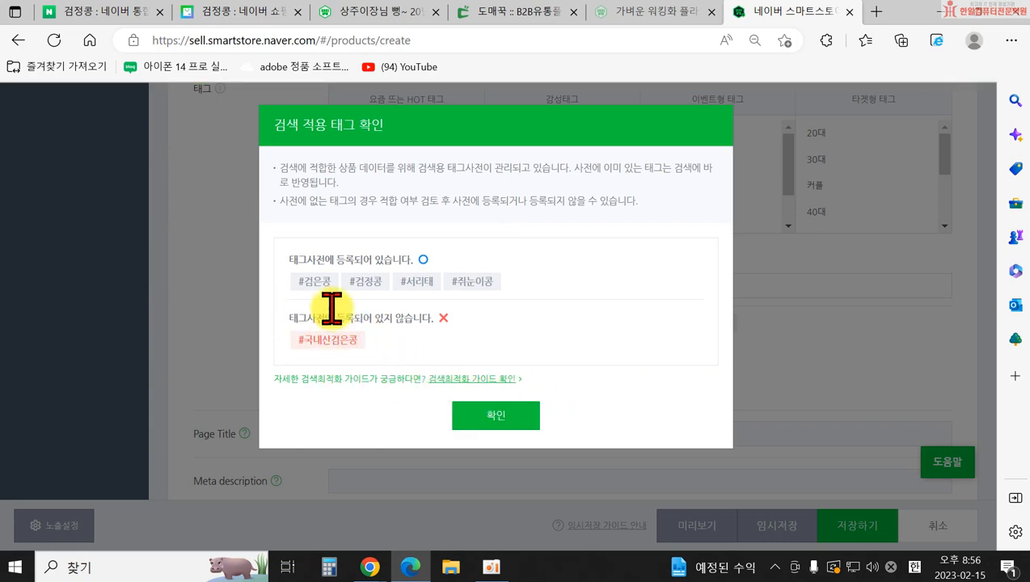
left_click(468, 419)
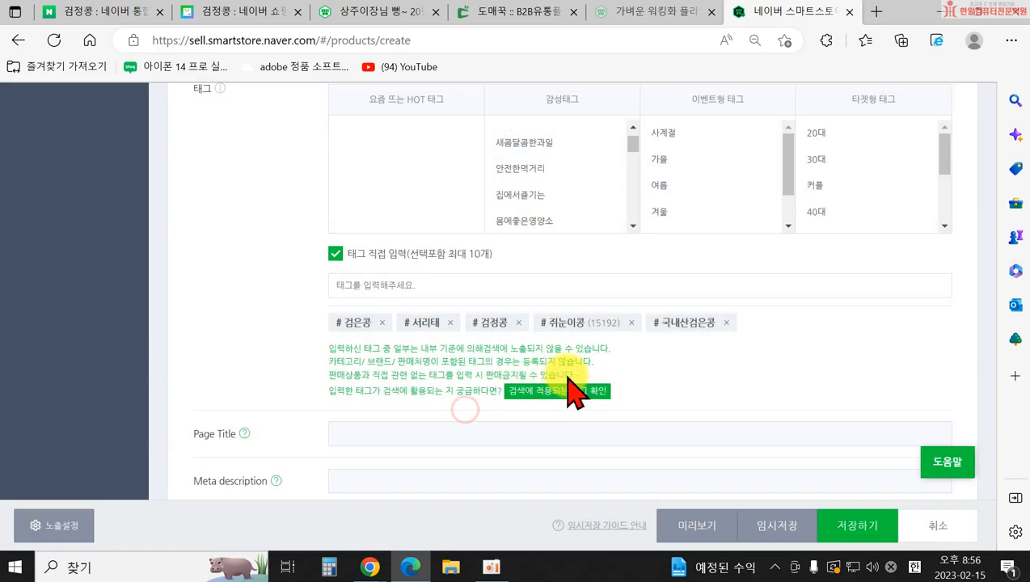
left_click(726, 323)
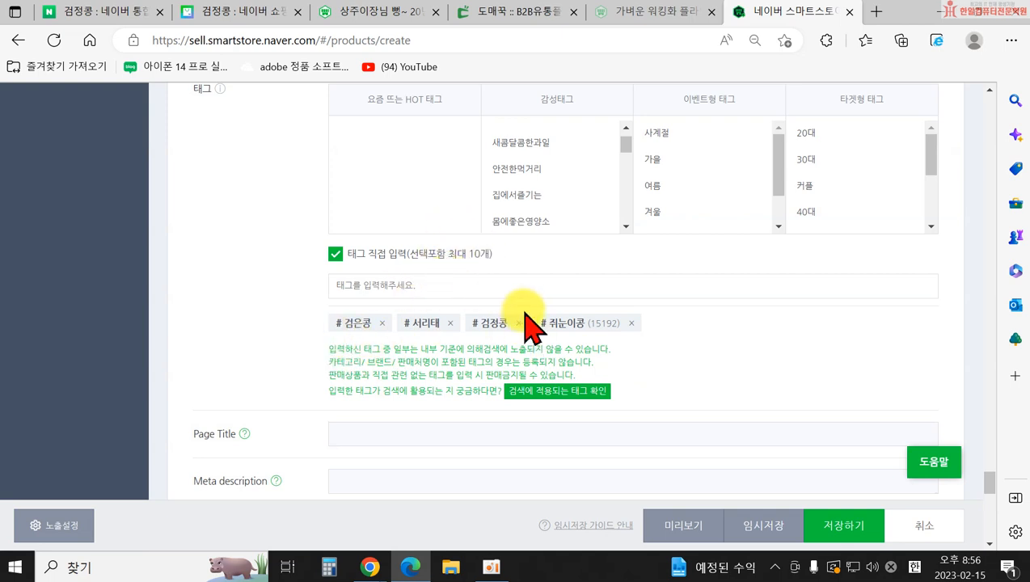
- Add the 안전한먹거리 tag from the 감성태그 list
scroll(525, 169, "down", 3)
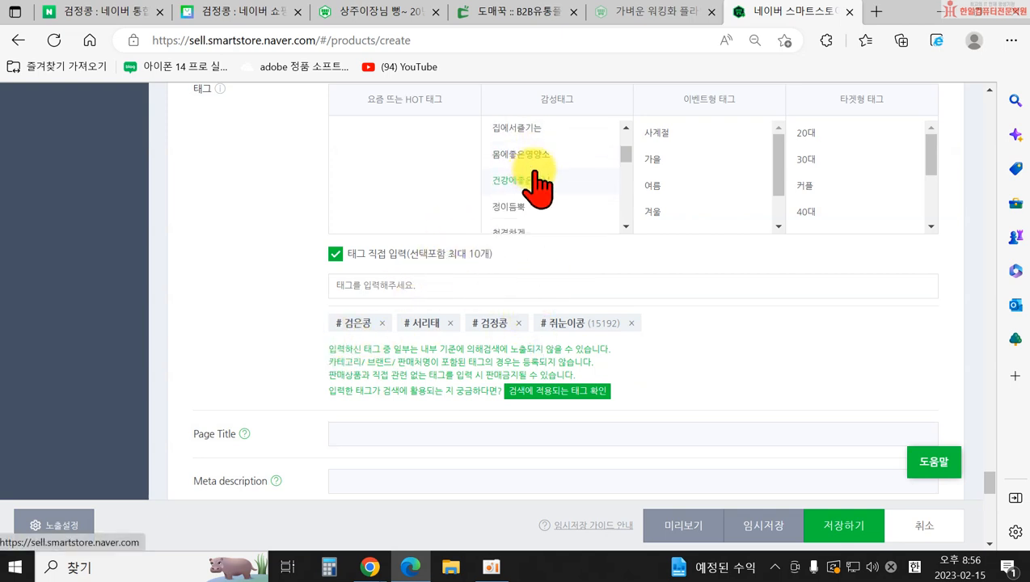
scroll(526, 170, "up", 2)
left_click(523, 155)
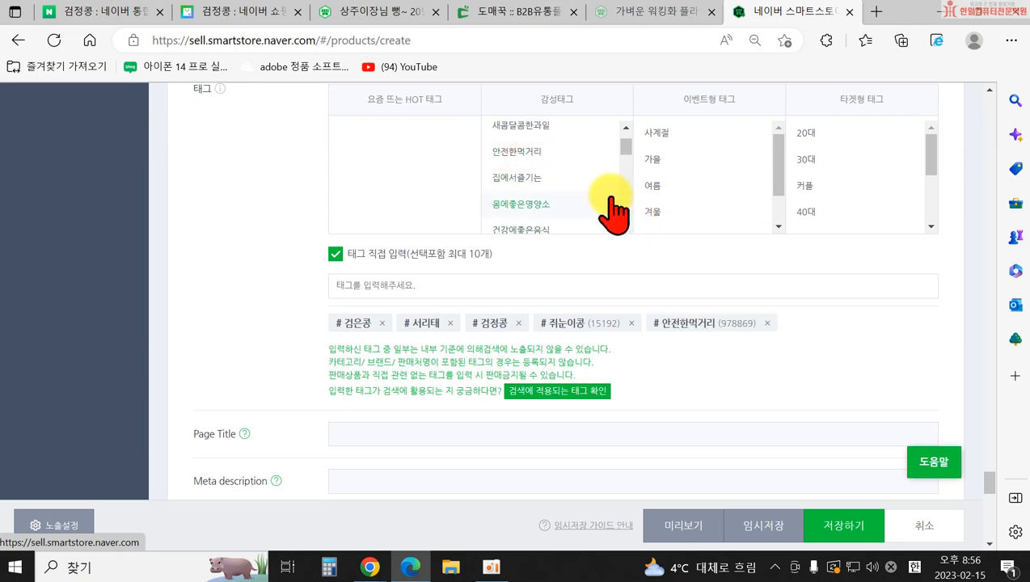
- Read the help on Page Title and Meta description, including their default values, and close it
scroll(608, 203, "down", 1)
scroll(598, 243, "down", 5)
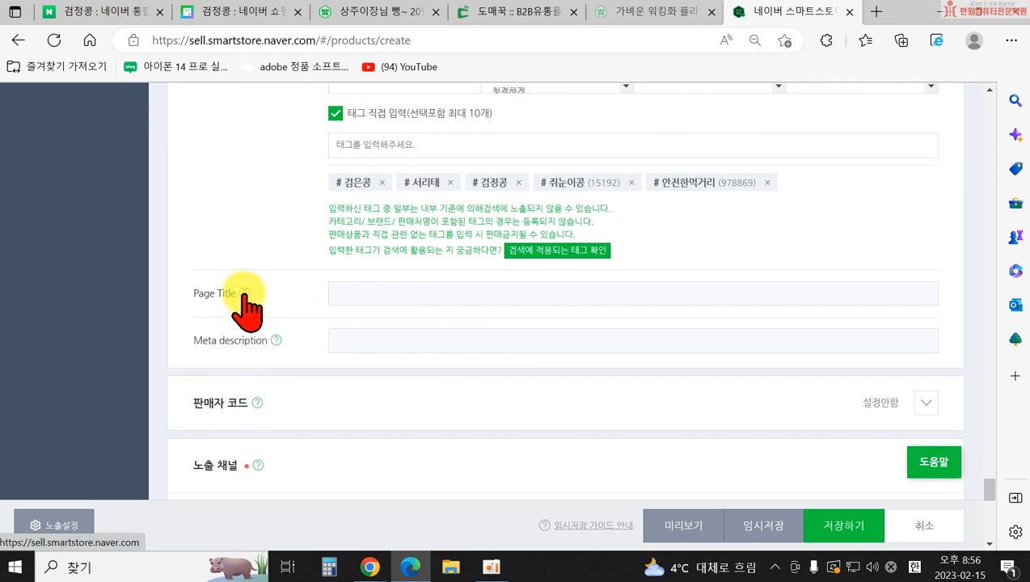
left_click(244, 294)
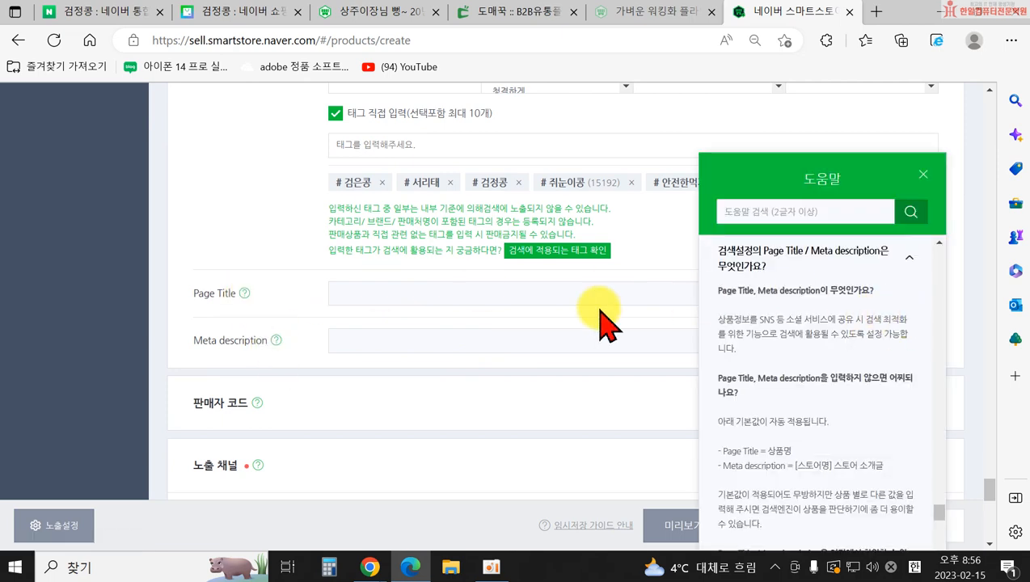
left_click(922, 176)
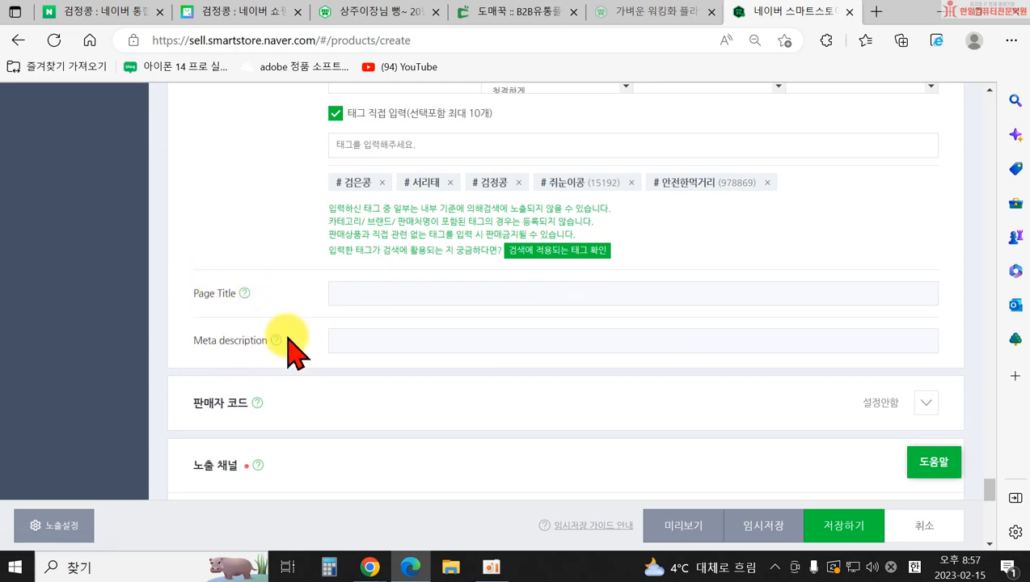
left_click(244, 293)
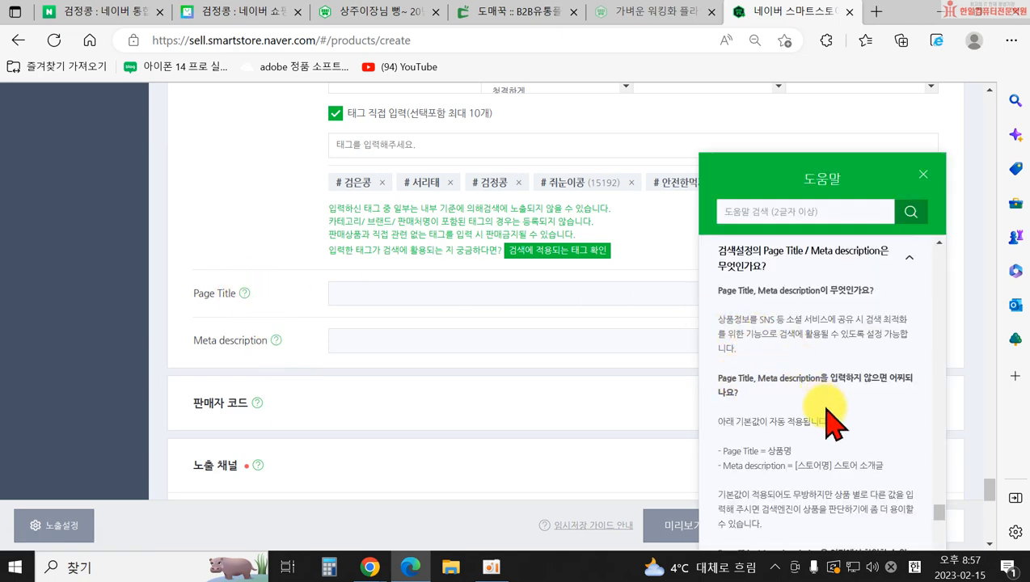
scroll(808, 388, "down", 2)
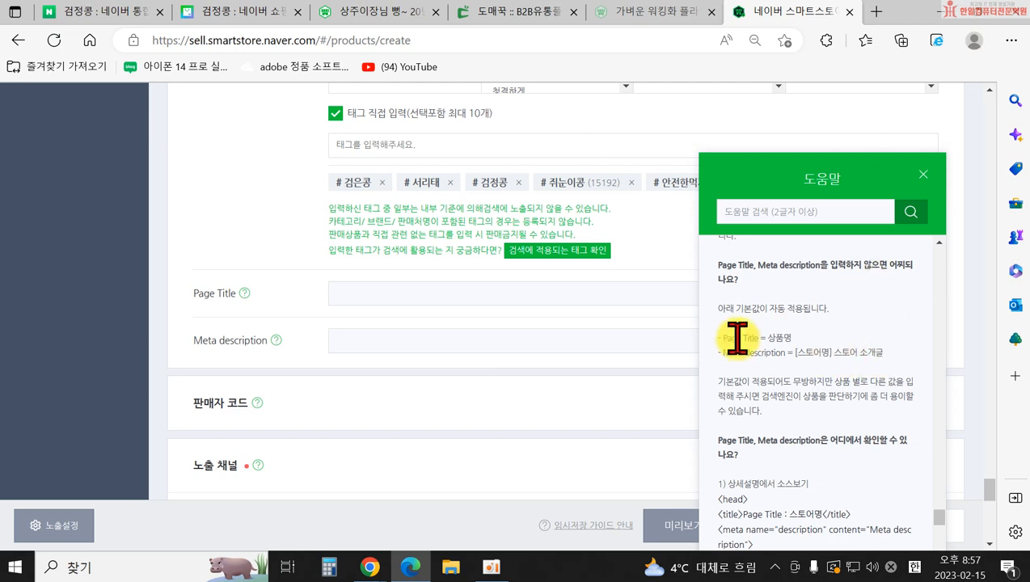
left_click(923, 175)
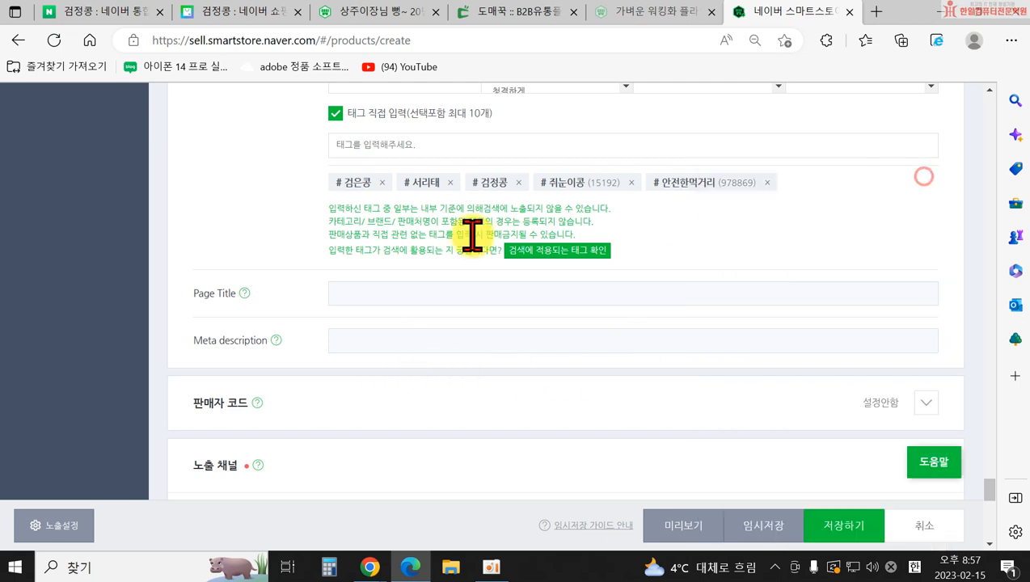
- Search Naver for 한일컴퓨터 in the Naver Shopping browser tab to view a store description in the results
double_click(243, 341)
left_click(189, 341)
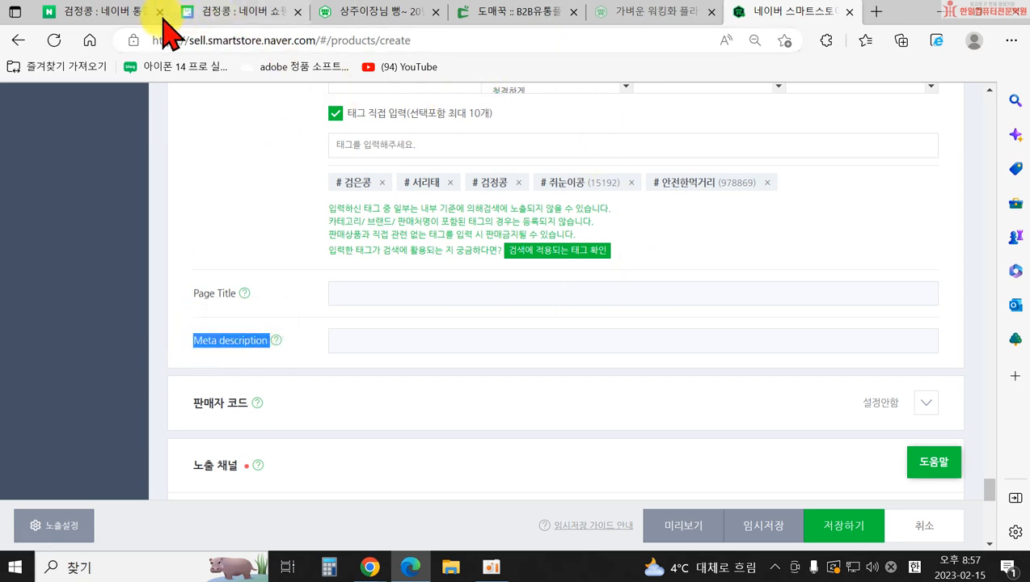
mouse_move(125, 16)
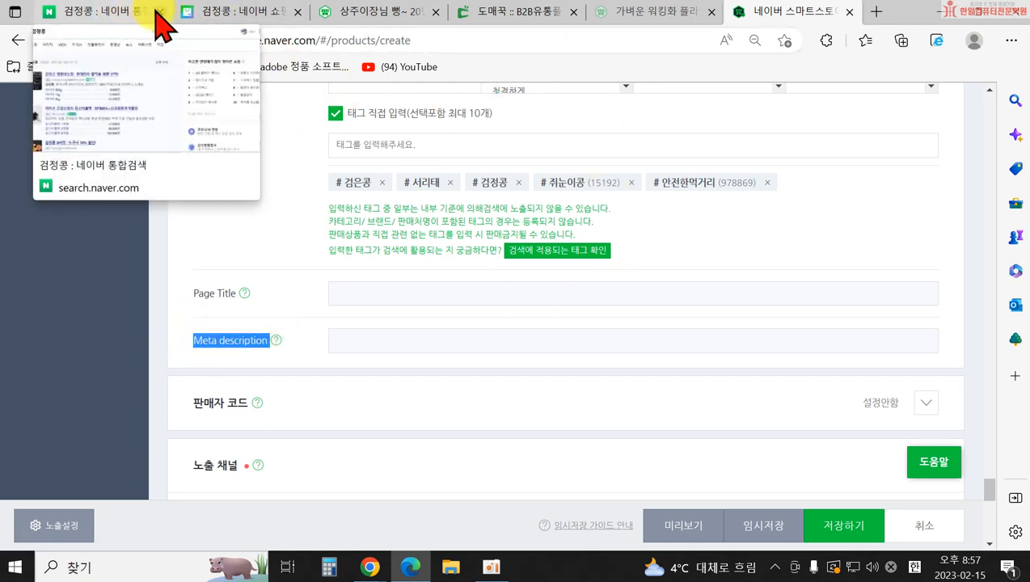
left_click(187, 12)
scroll(142, 136, "up", 10)
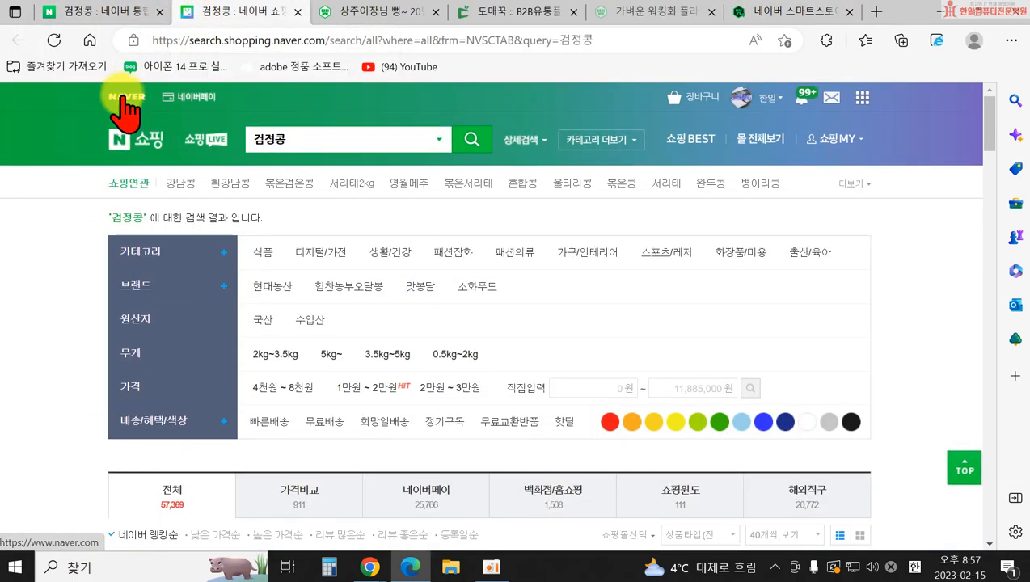
left_click(121, 134)
left_click(289, 186)
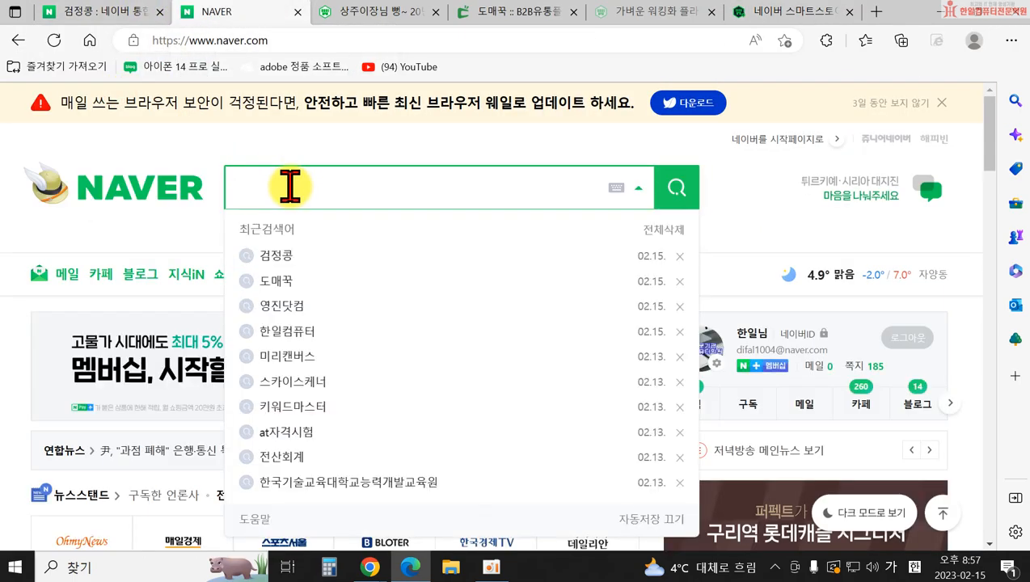
type("한일컴퓨터")
key("Return")
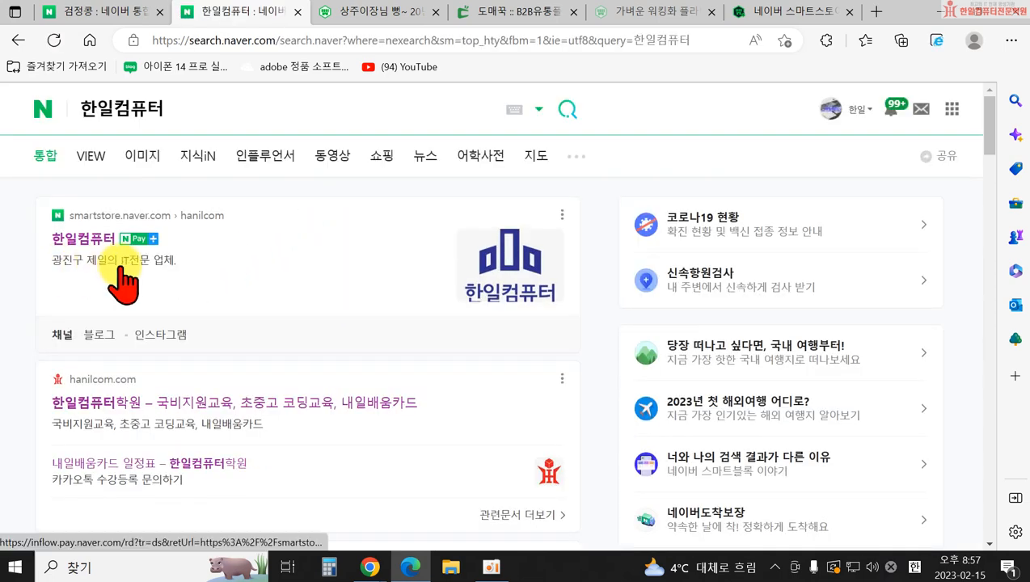
- Return to the product registration page, check which of the current tags apply to search and close the result
left_click(760, 13)
left_click(405, 341)
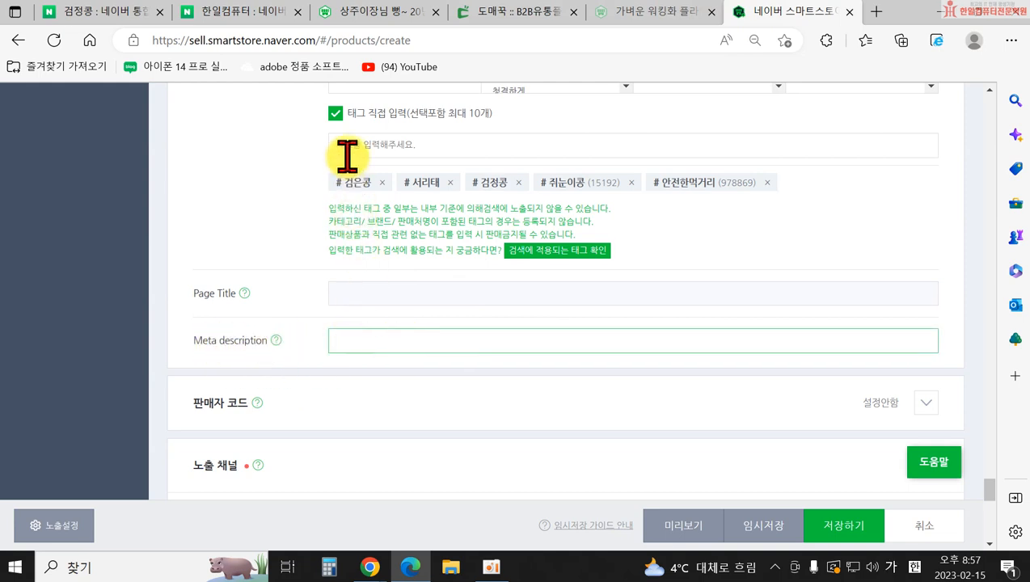
scroll(380, 154, "up", 1)
scroll(410, 361, "down", 2)
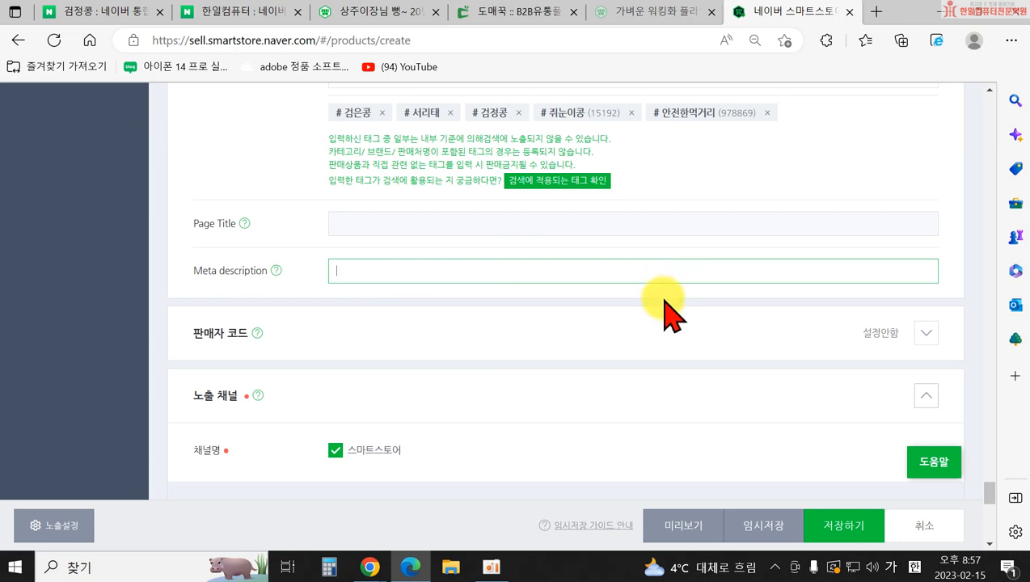
scroll(460, 166, "up", 2)
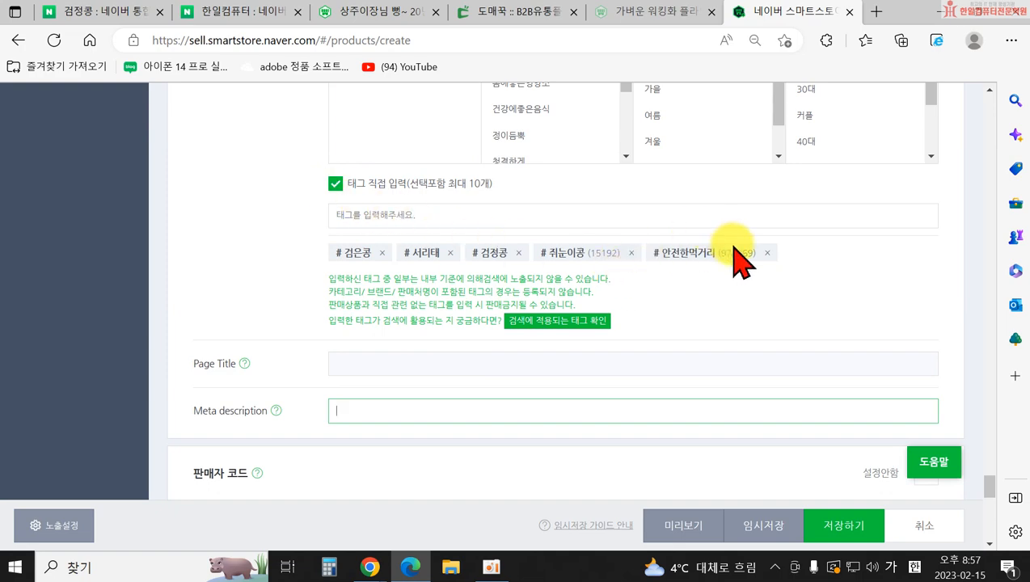
left_click(554, 321)
left_click(489, 358)
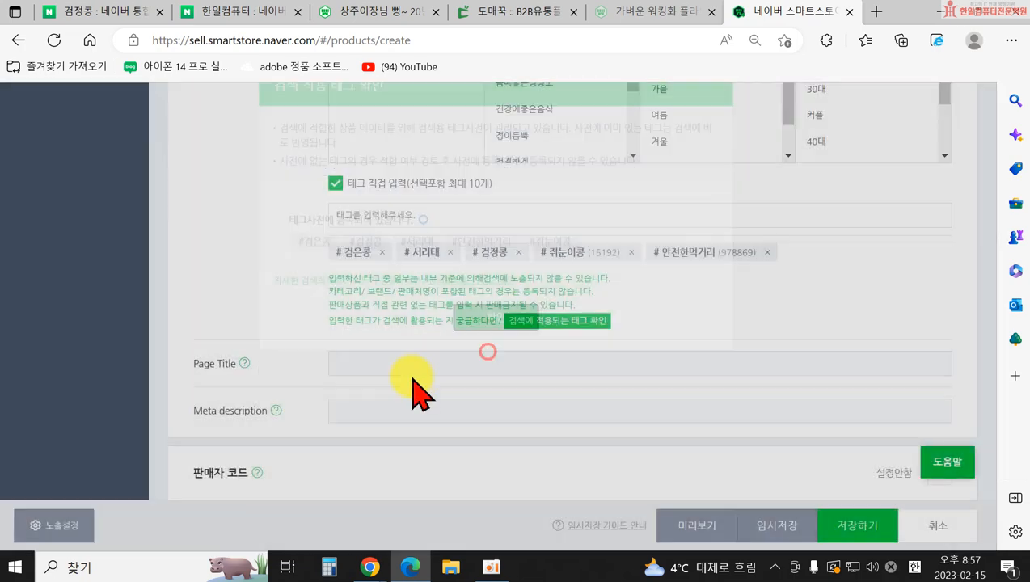
- Set the product's Meta description to 국내산 검은콩 블랙푸드
left_click(482, 408)
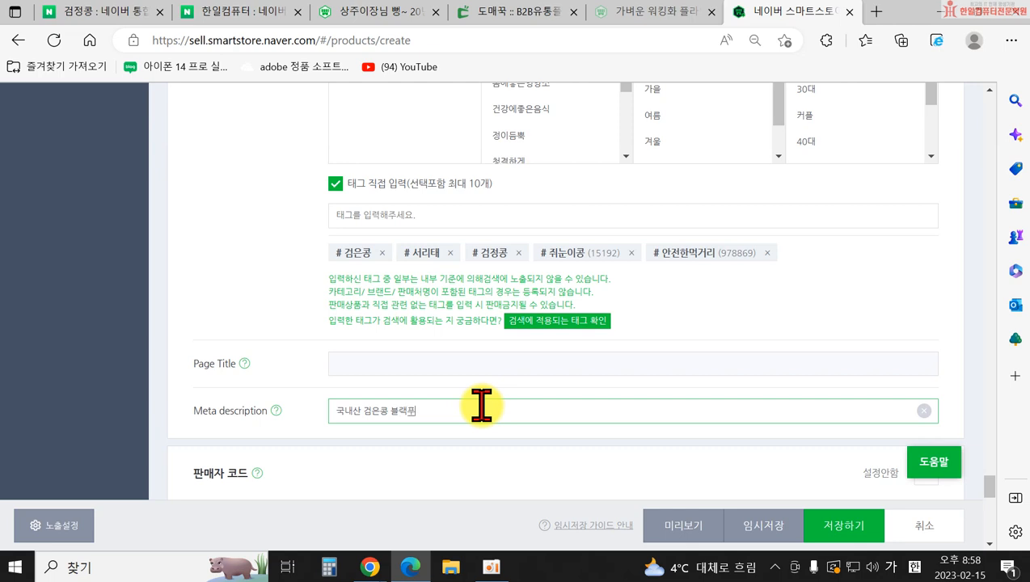
left_click(207, 294)
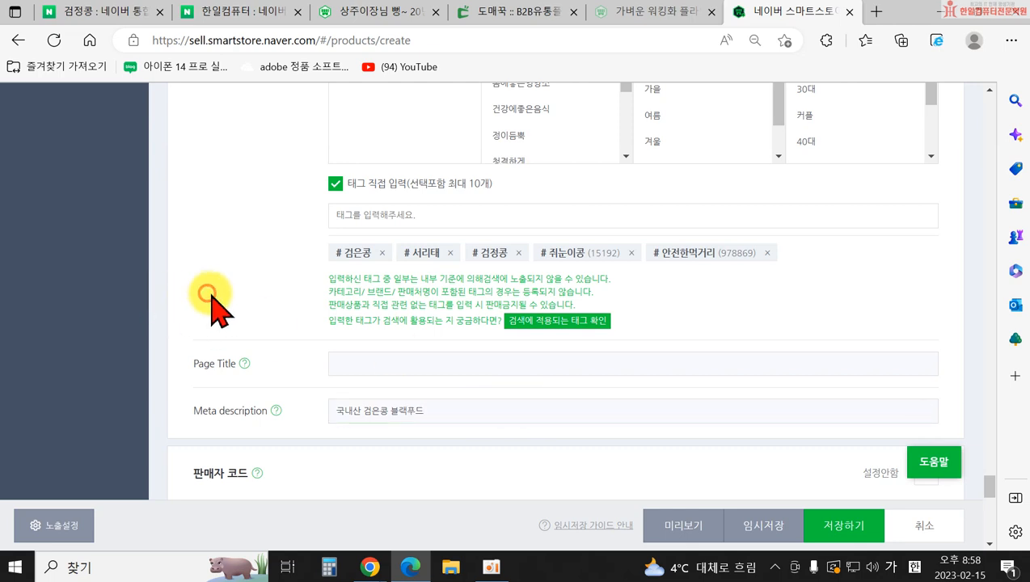
- Compare the Meta description field with the 한일컴퓨터 store description in the Naver search results, returning to the product form
scroll(243, 324, "down", 2)
scroll(251, 331, "down", 2)
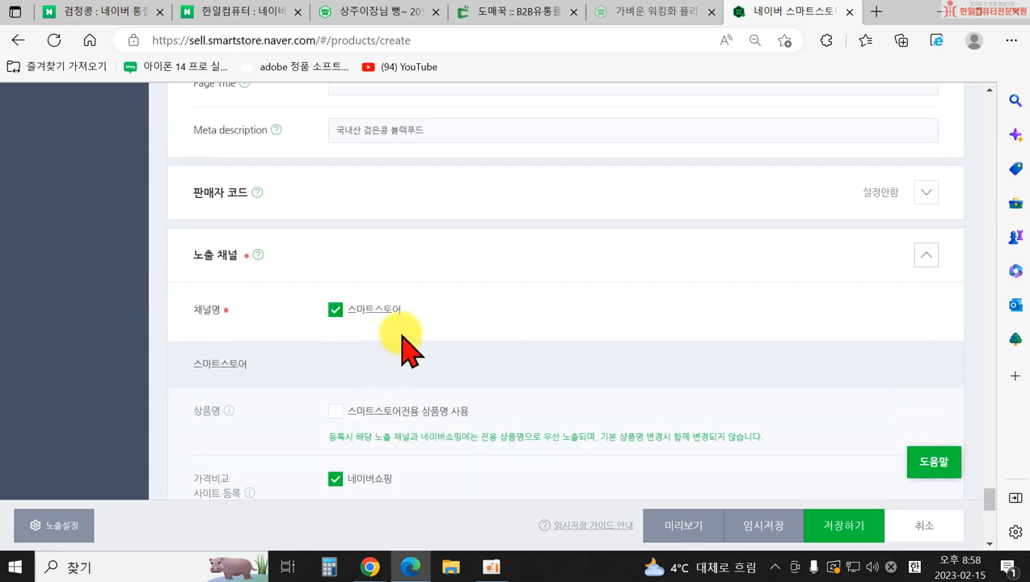
scroll(340, 276, "up", 2)
scroll(275, 238, "up", 1)
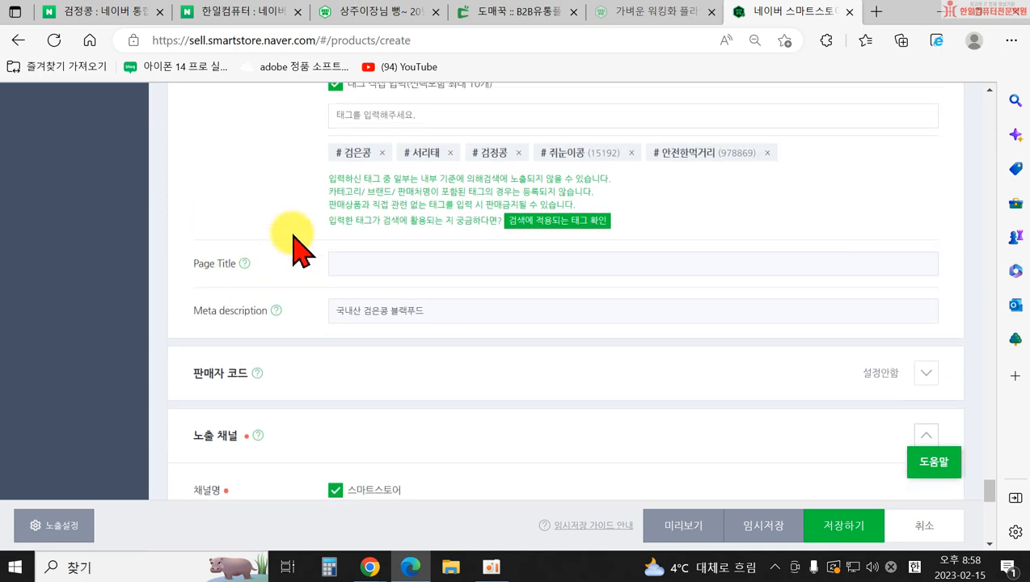
scroll(300, 251, "up", 2)
scroll(356, 322, "down", 1)
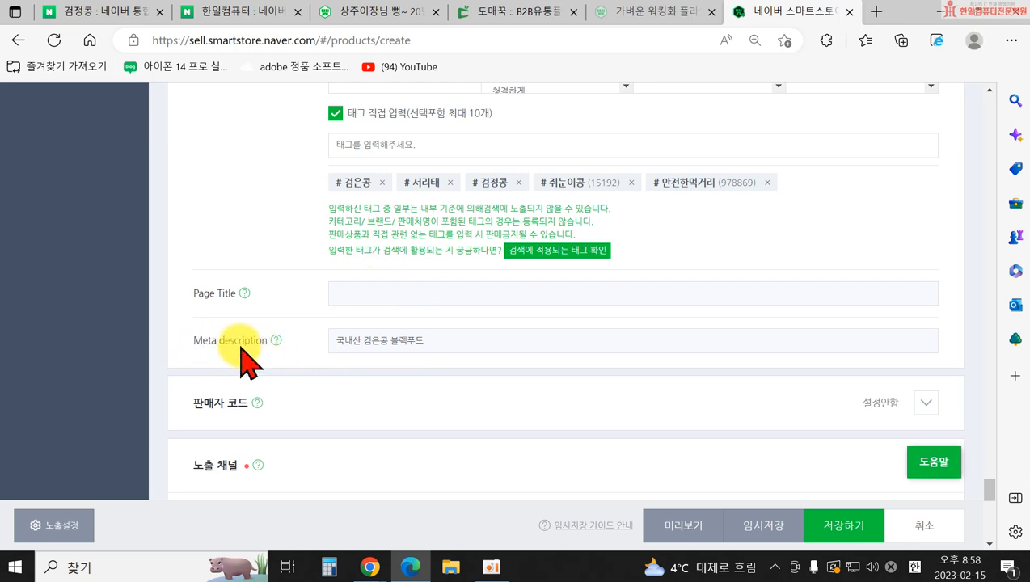
left_click(243, 18)
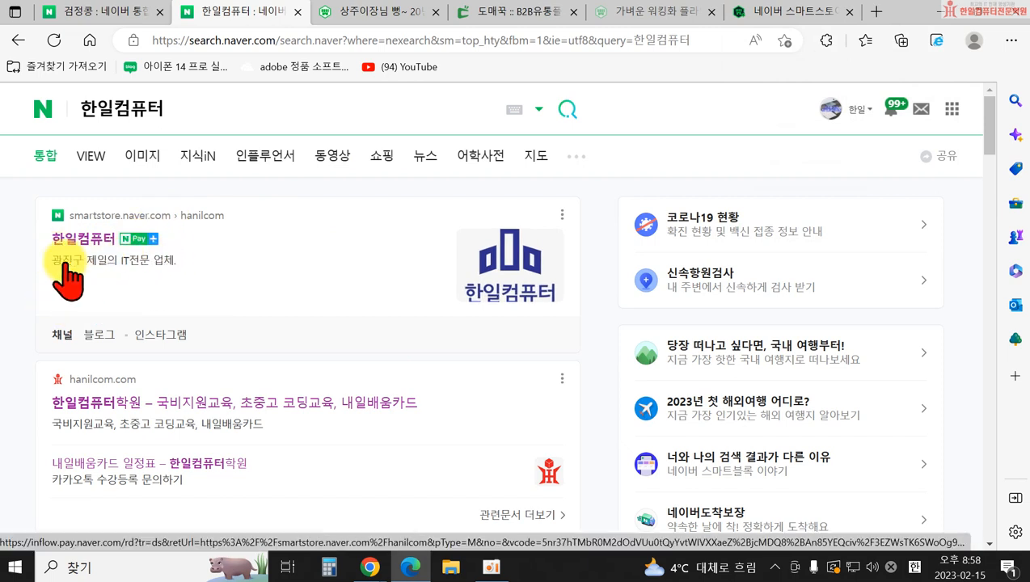
left_click(783, 20)
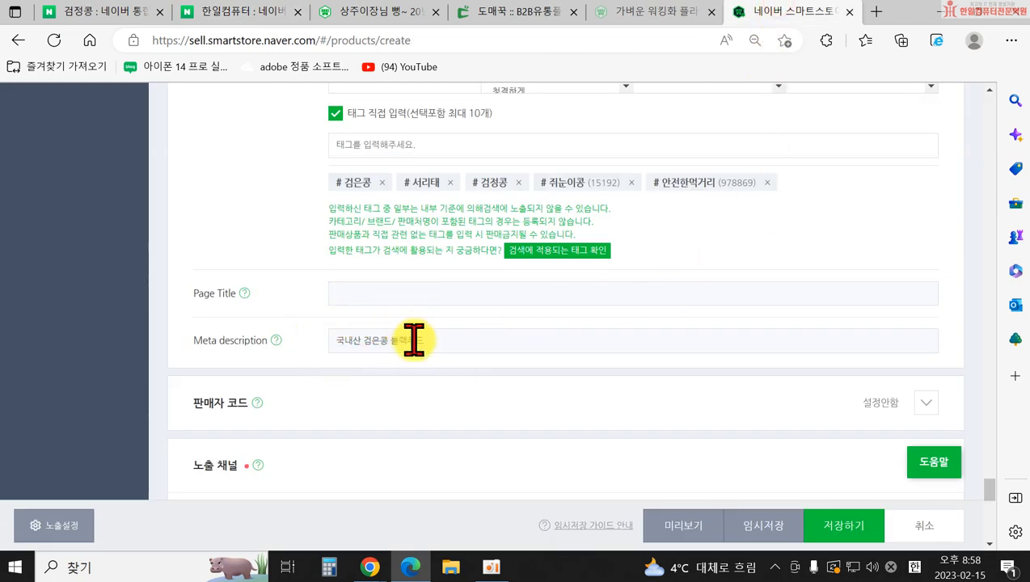
scroll(356, 202, "up", 1)
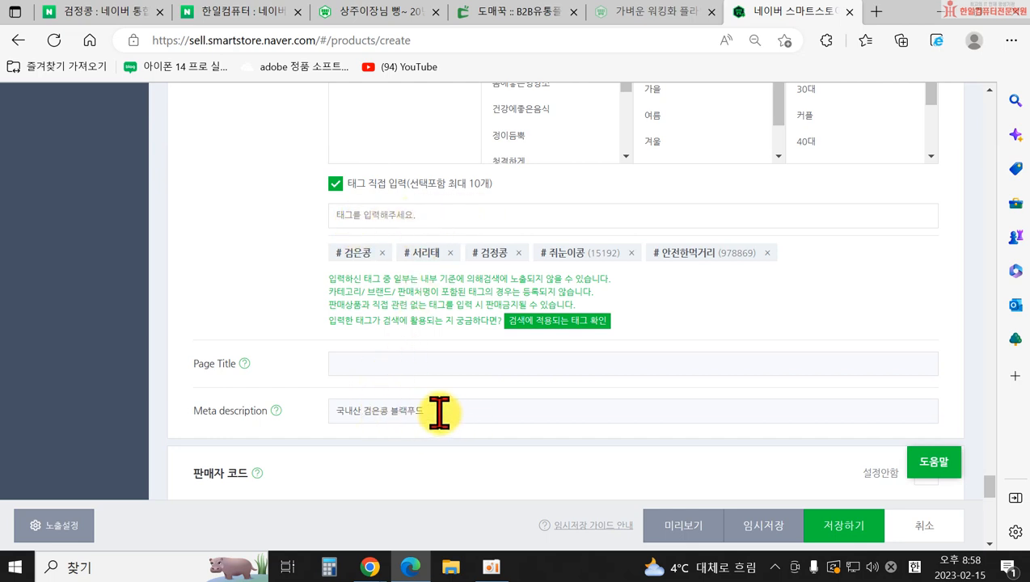
- Try 001 as the 판매자 상품코드, clear it and collapse the 판매자 코드 section
scroll(445, 410, "down", 3)
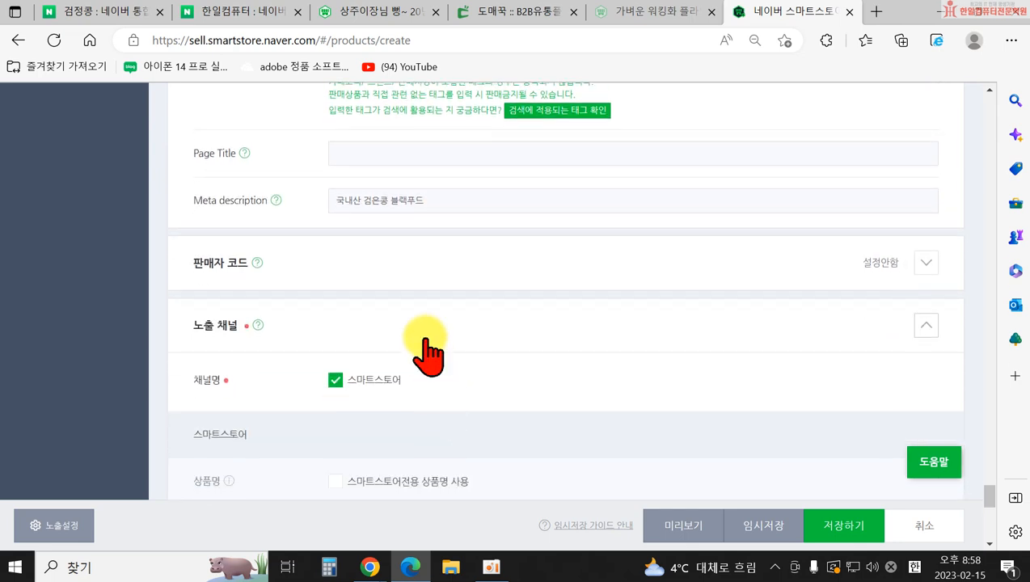
left_click(926, 262)
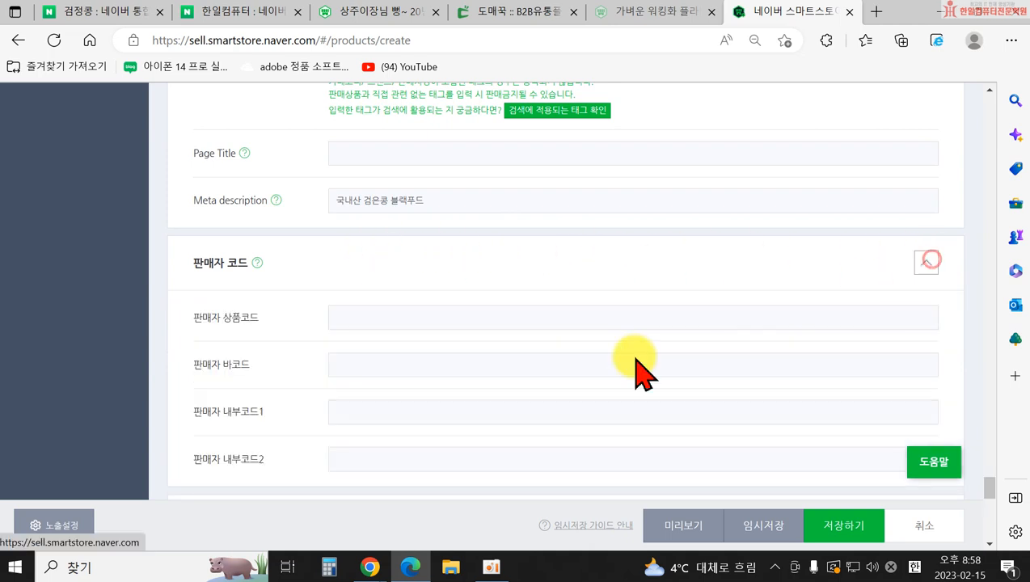
scroll(429, 368, "up", 1)
scroll(396, 356, "down", 1)
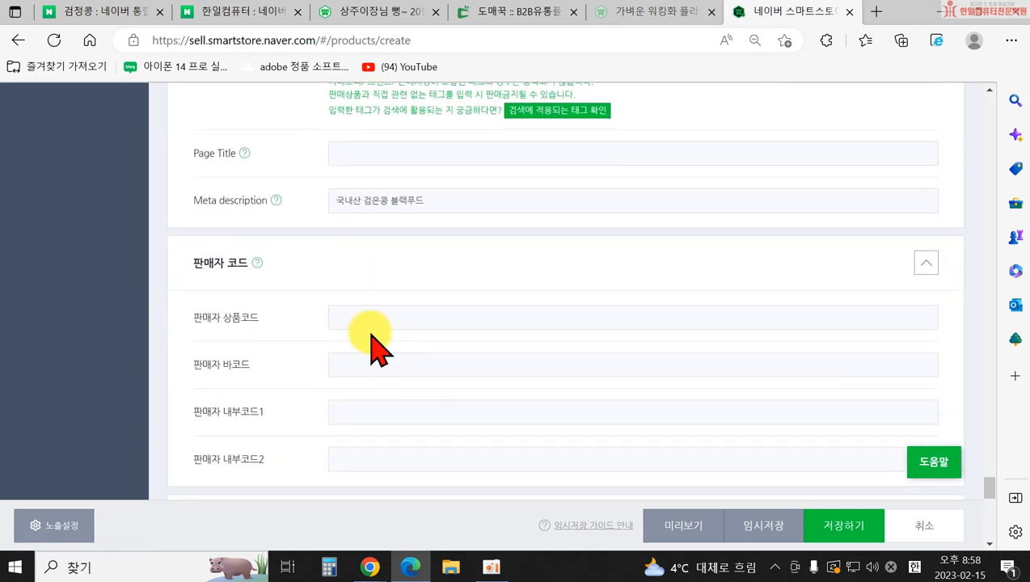
left_click(374, 316)
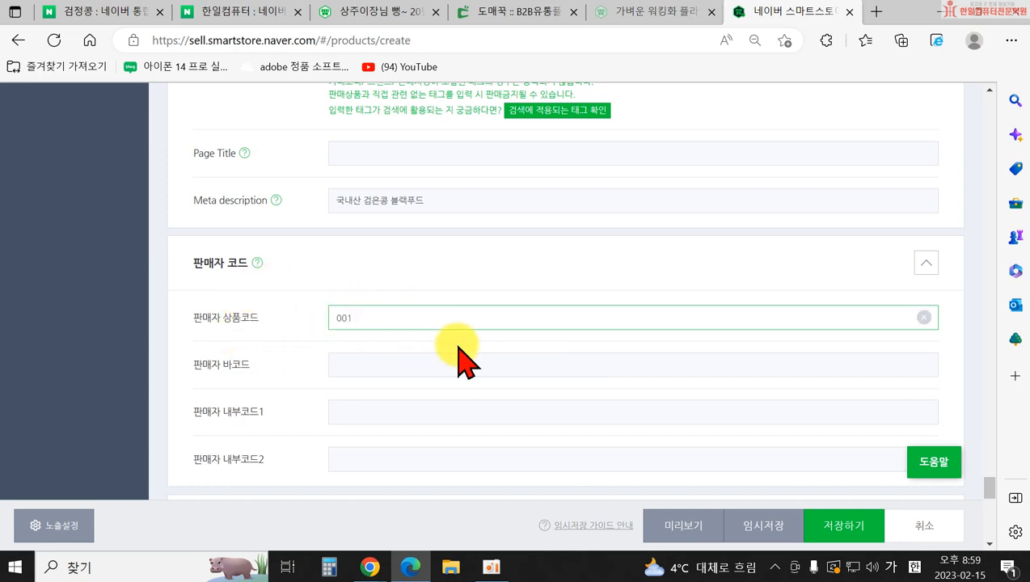
type("001")
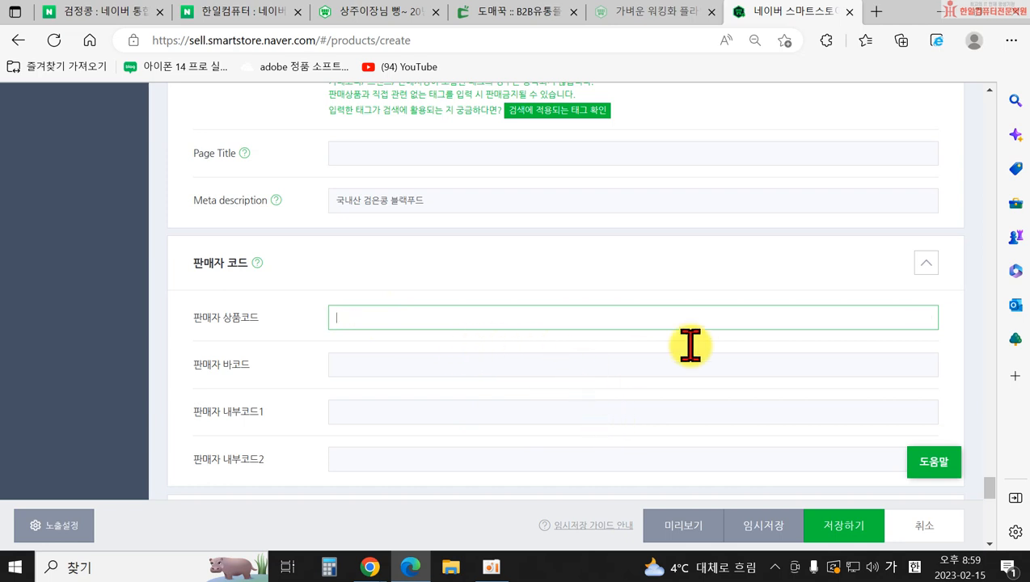
left_click(926, 263)
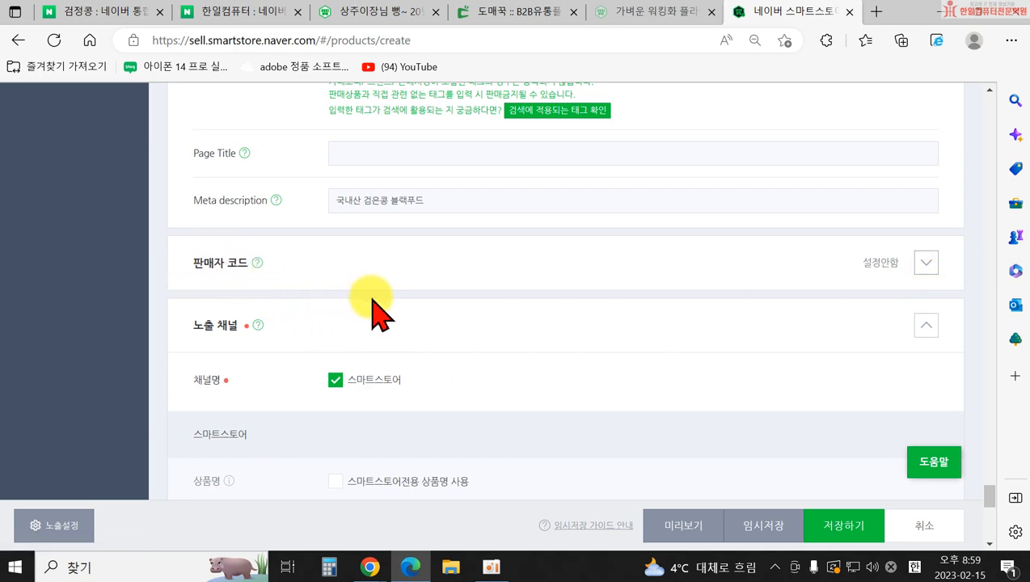
- Review the 노출 채널 settings, run the 쇼핑 상품정보 검색품질 체크 and close its result
scroll(494, 288, "down", 2)
scroll(261, 336, "down", 2)
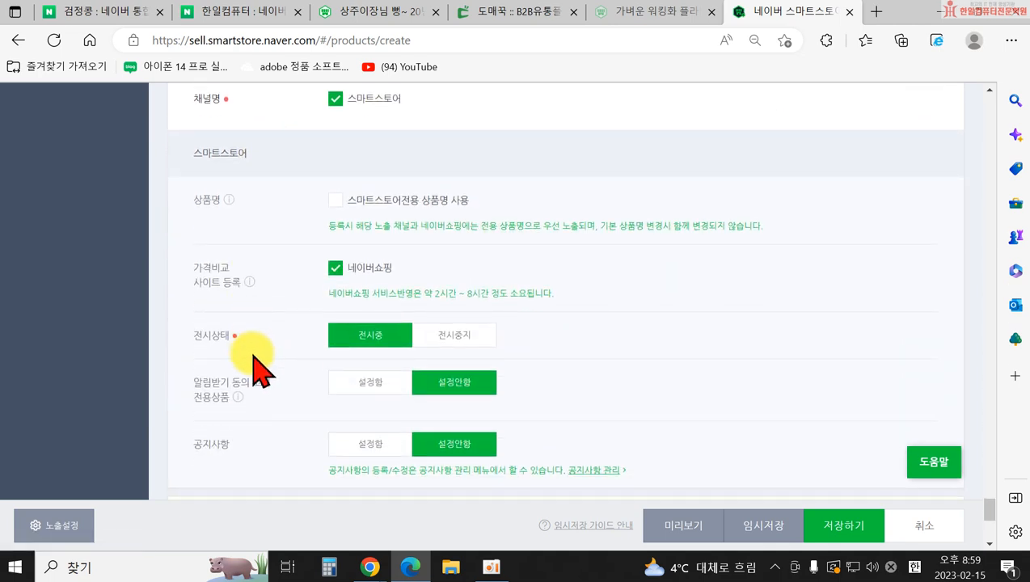
scroll(351, 237, "up", 2)
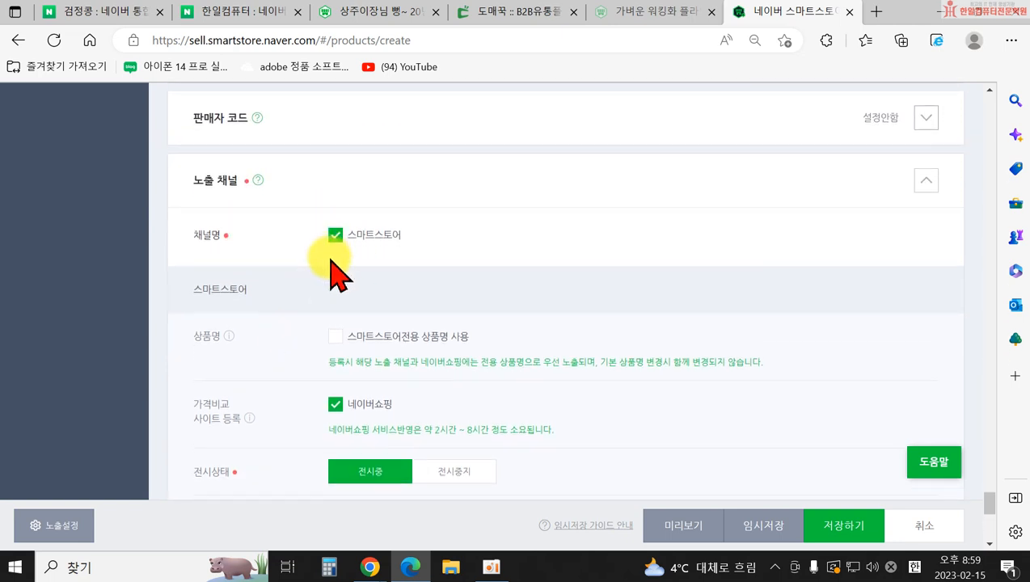
scroll(400, 392, "down", 3)
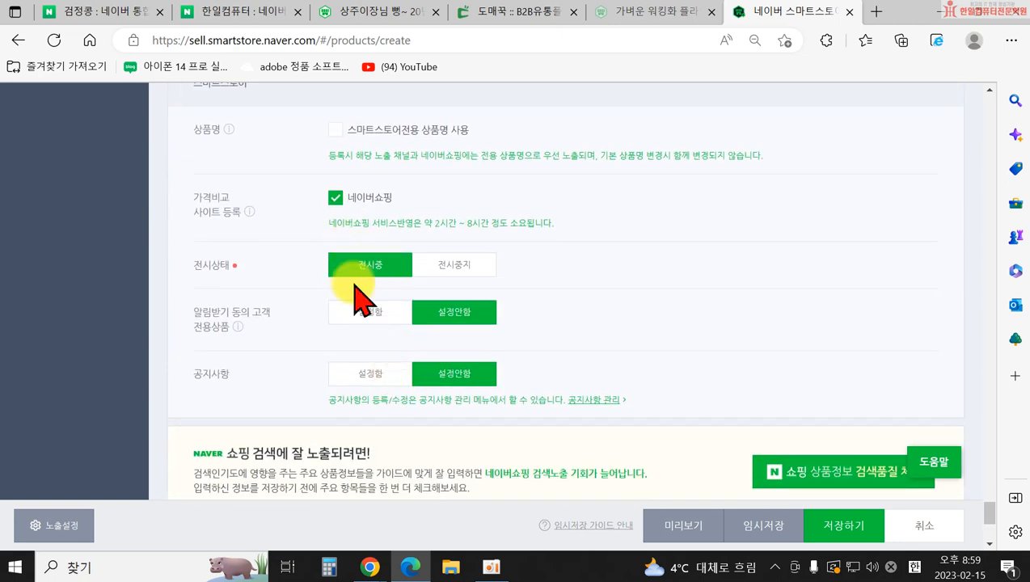
scroll(567, 441, "down", 1)
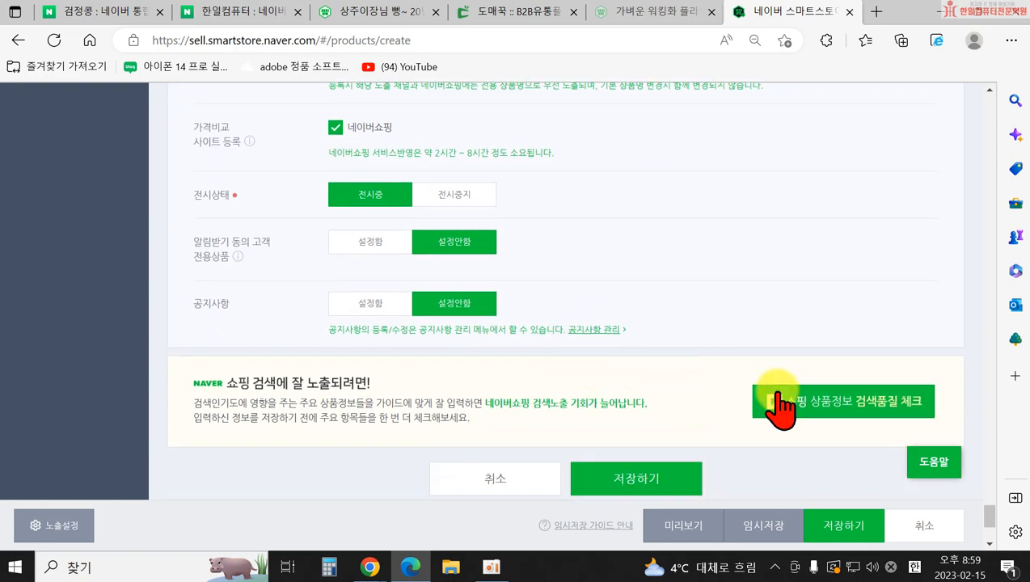
left_click(825, 414)
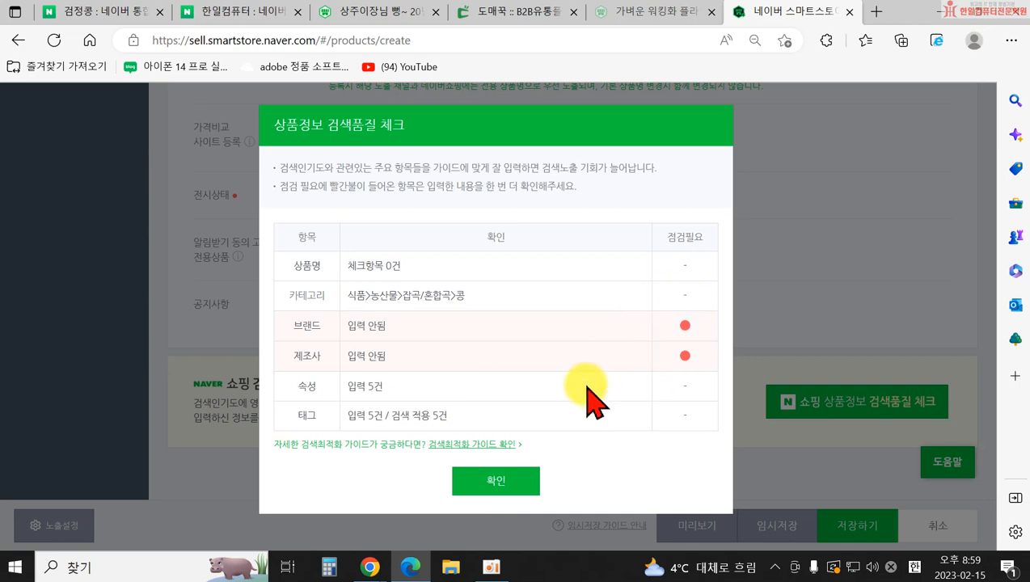
left_click(492, 482)
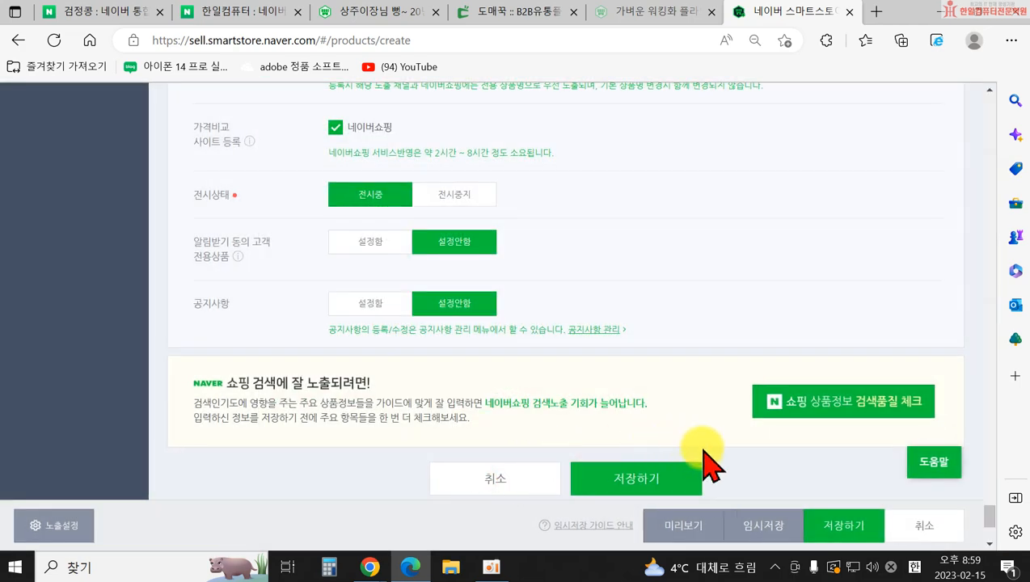
- Save the black bean product registration and open its Smart Store product page
scroll(695, 453, "down", 2)
left_click(616, 408)
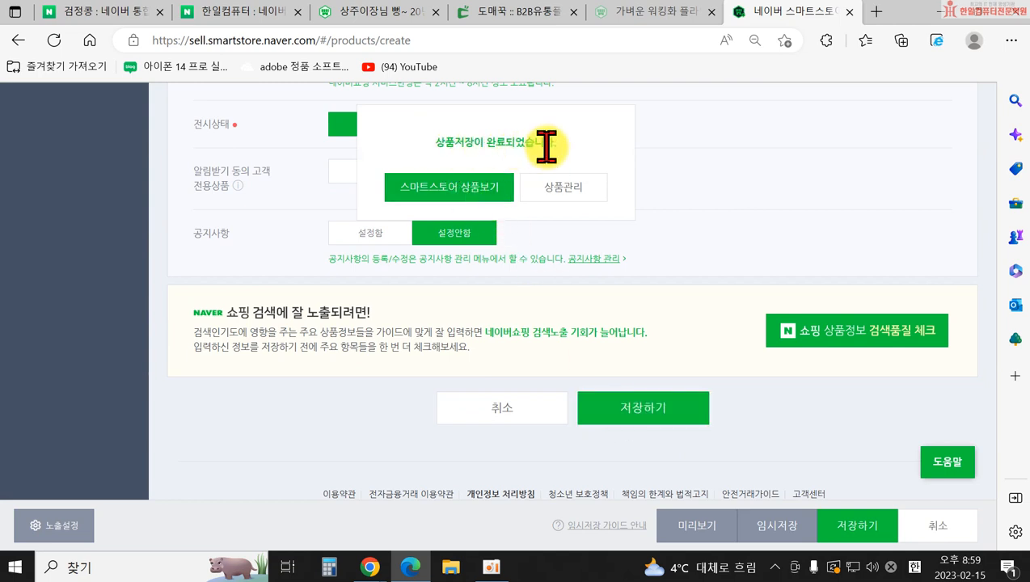
left_click(438, 208)
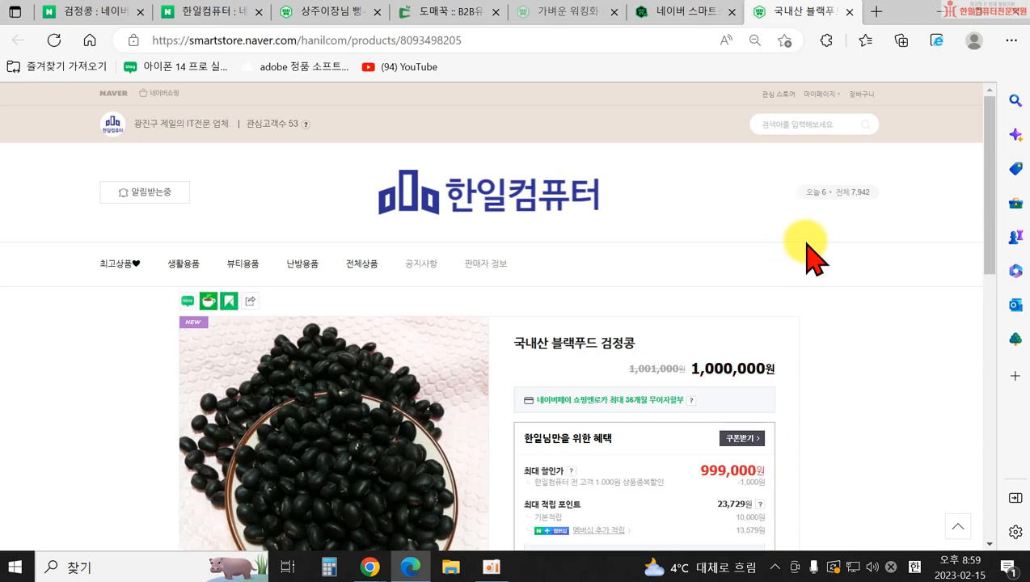
- Examine the published 국내산 블랙푸드 검정콩 page, including its thumbnail images, product video, customer benefits and detailed description
scroll(857, 277, "down", 1)
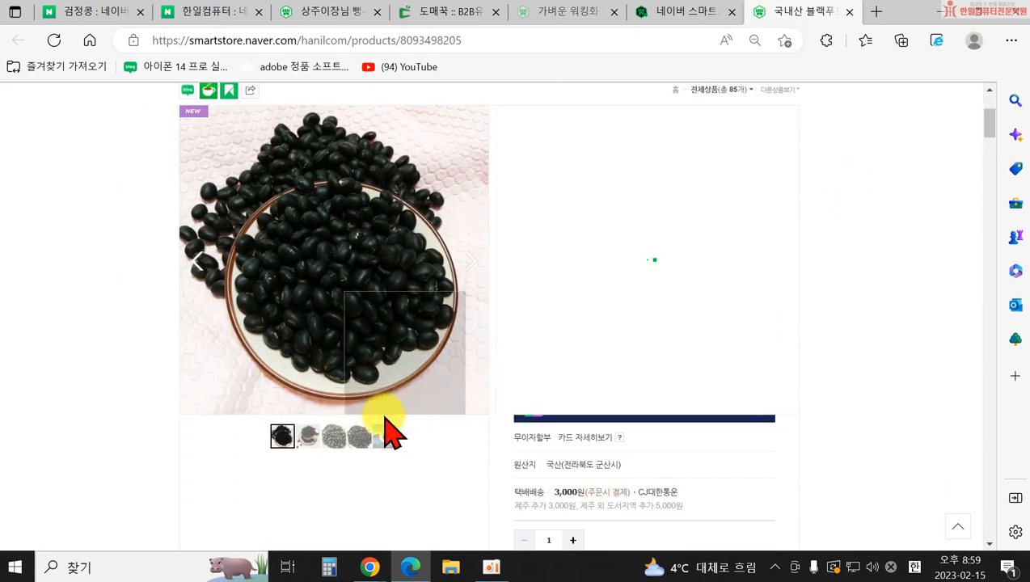
mouse_move(338, 437)
mouse_move(385, 437)
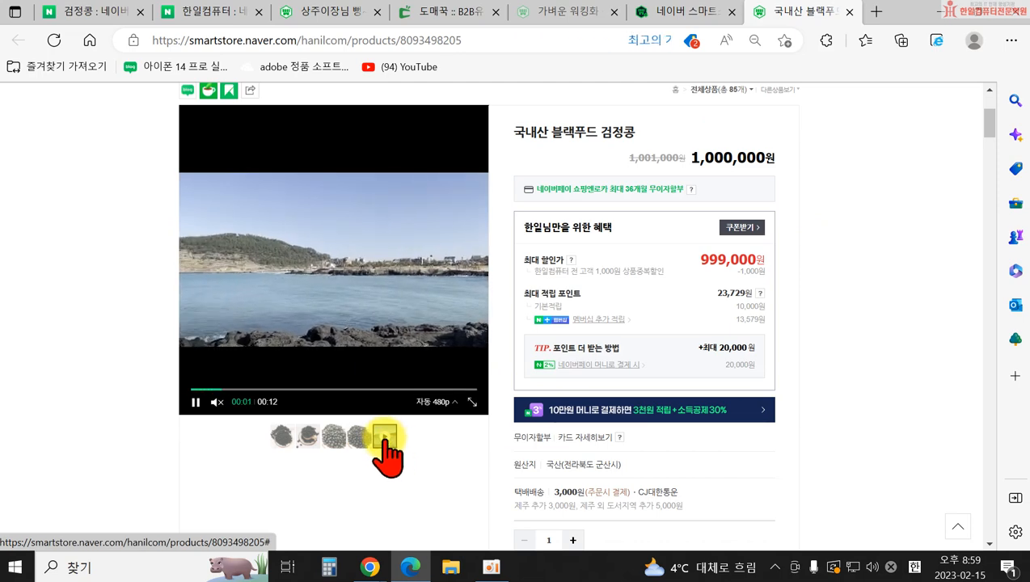
scroll(403, 446, "down", 4)
scroll(404, 380, "down", 12)
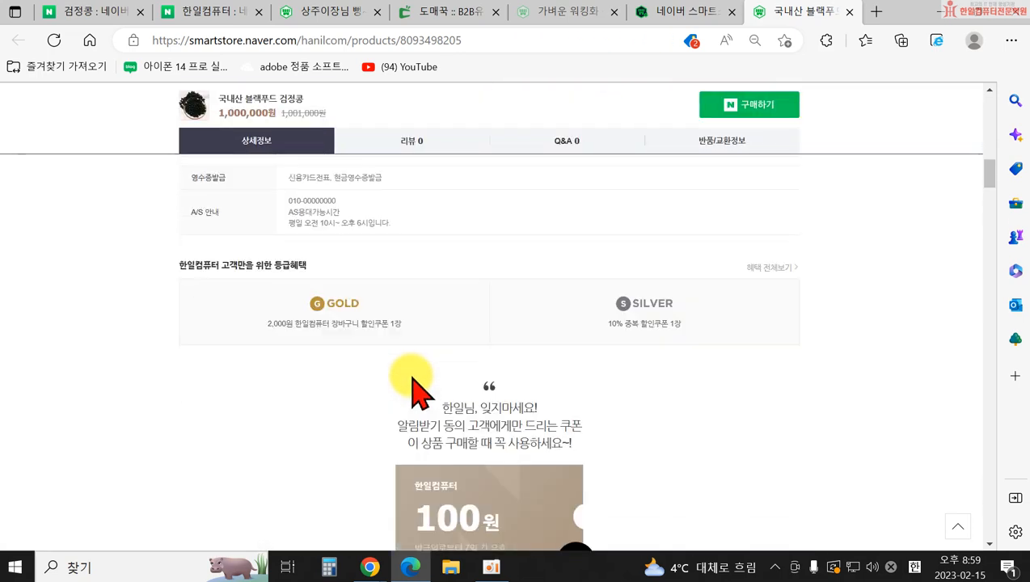
scroll(496, 396, "down", 8)
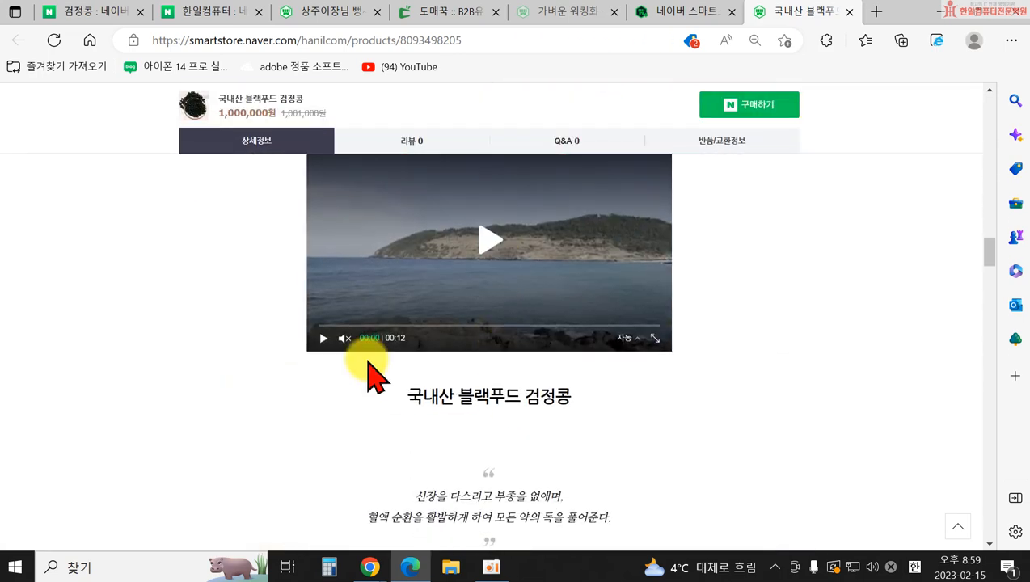
scroll(534, 363, "up", 2)
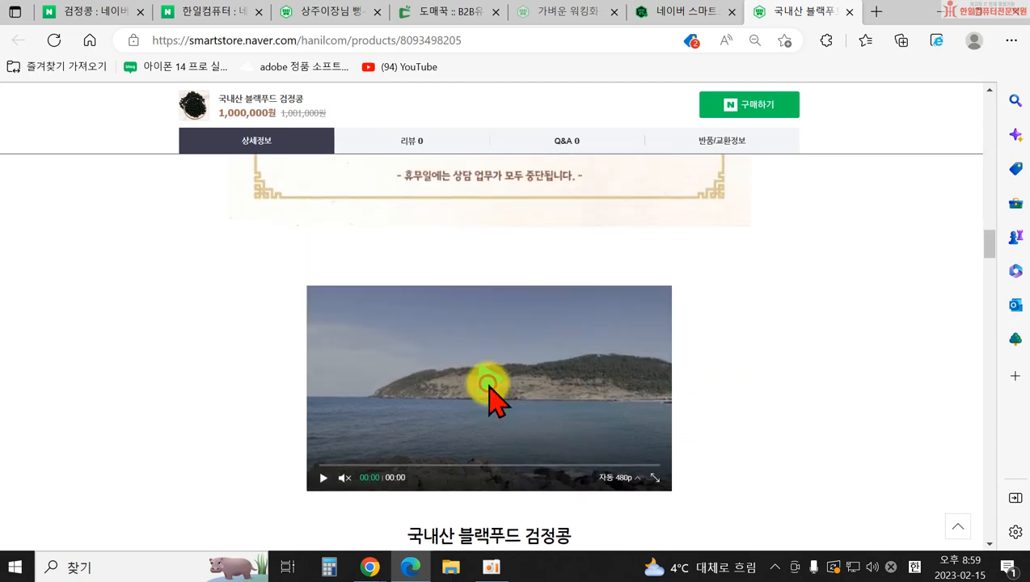
scroll(722, 368, "down", 1)
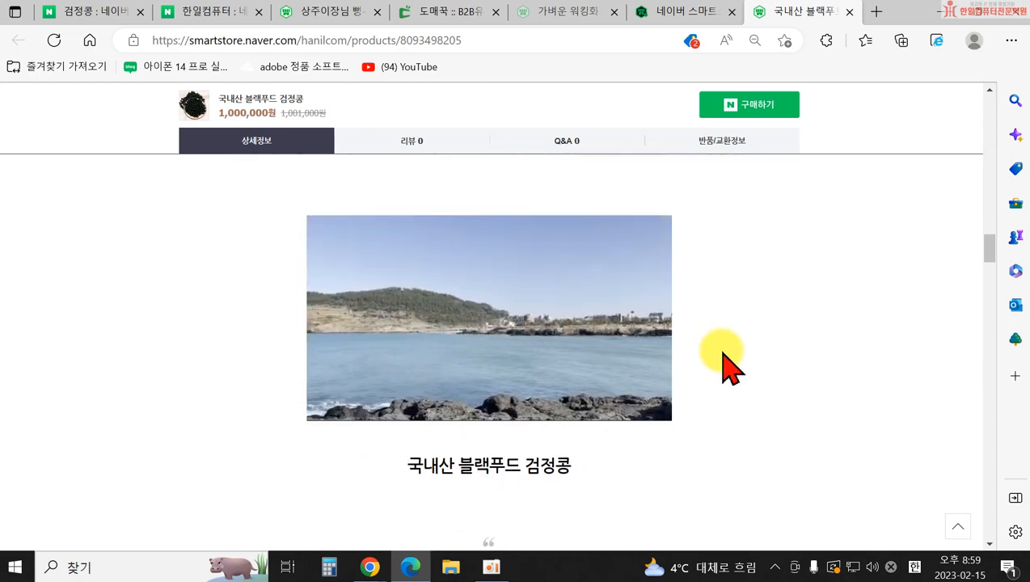
scroll(722, 368, "down", 6)
scroll(678, 368, "up", 6)
scroll(676, 368, "up", 2)
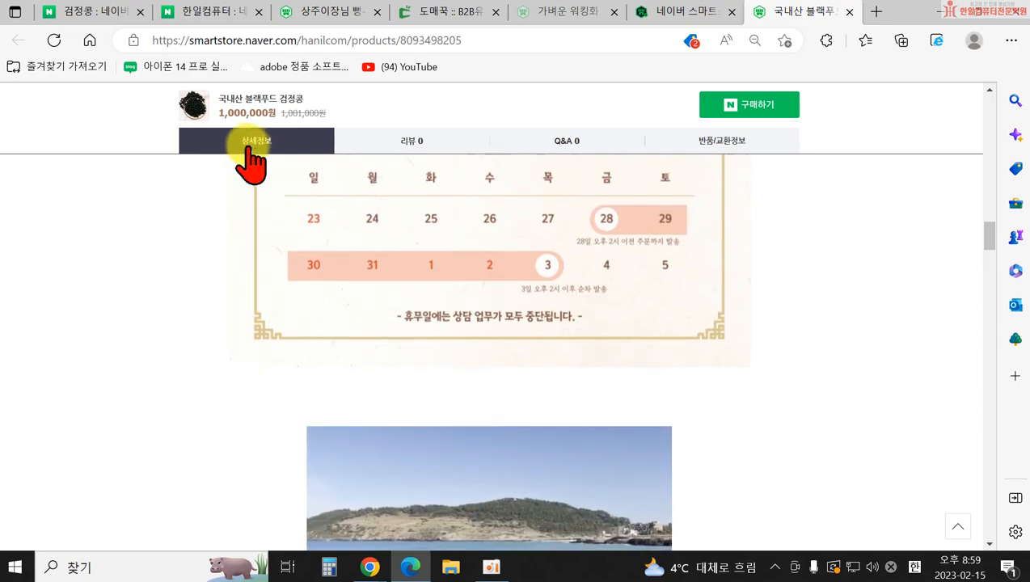